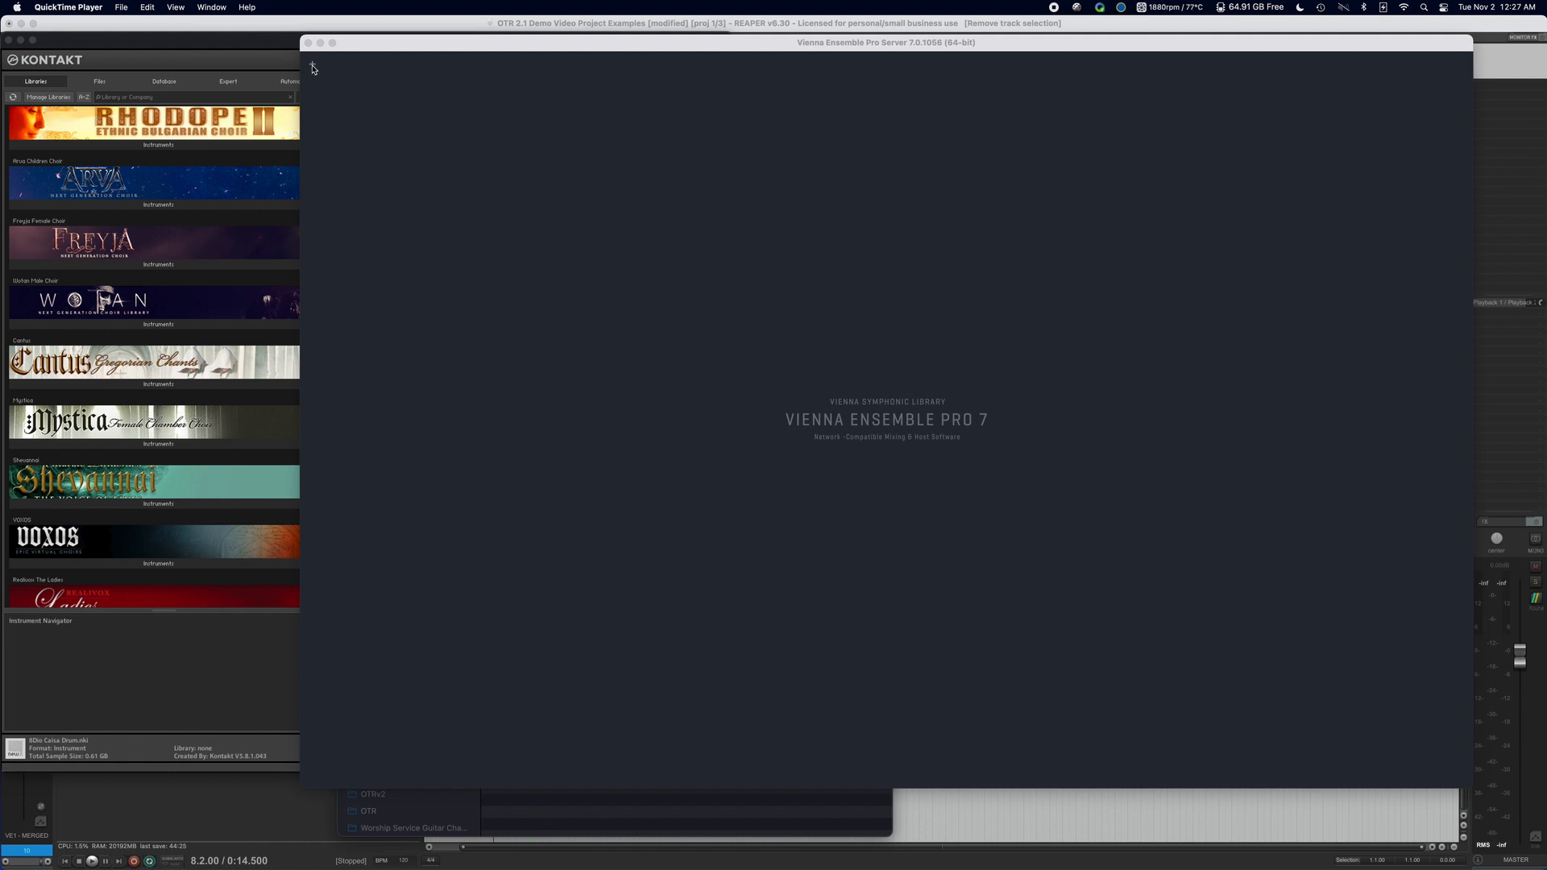
Switch to Kontakt and examine the boys and girls, alto and soprano legato patches in the Arva Children Choir library.
scroll(188, 187, down, 1)
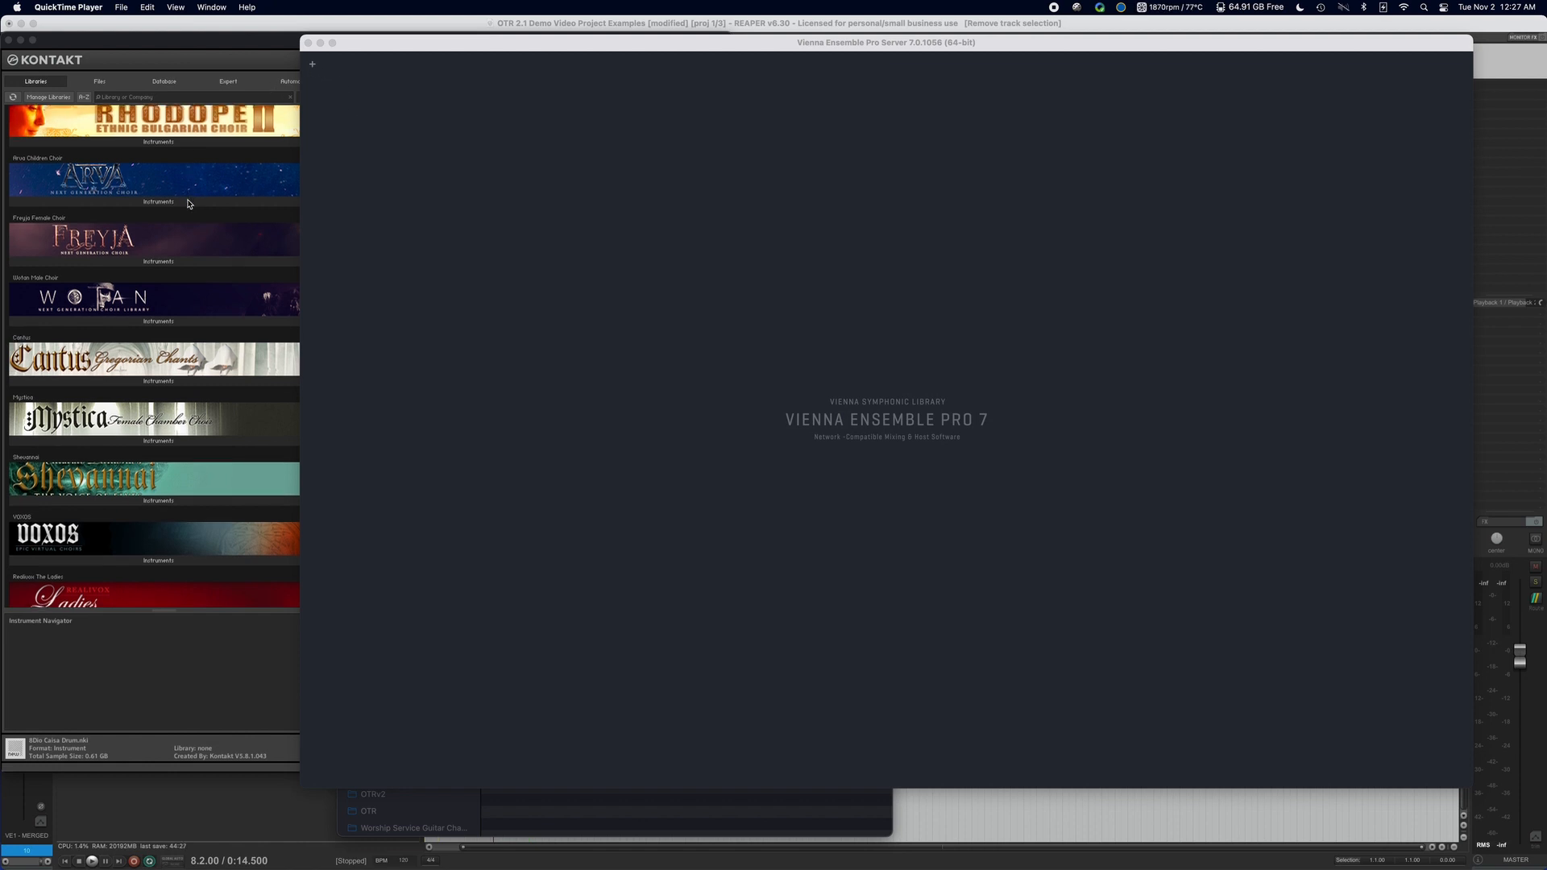
click(188, 204)
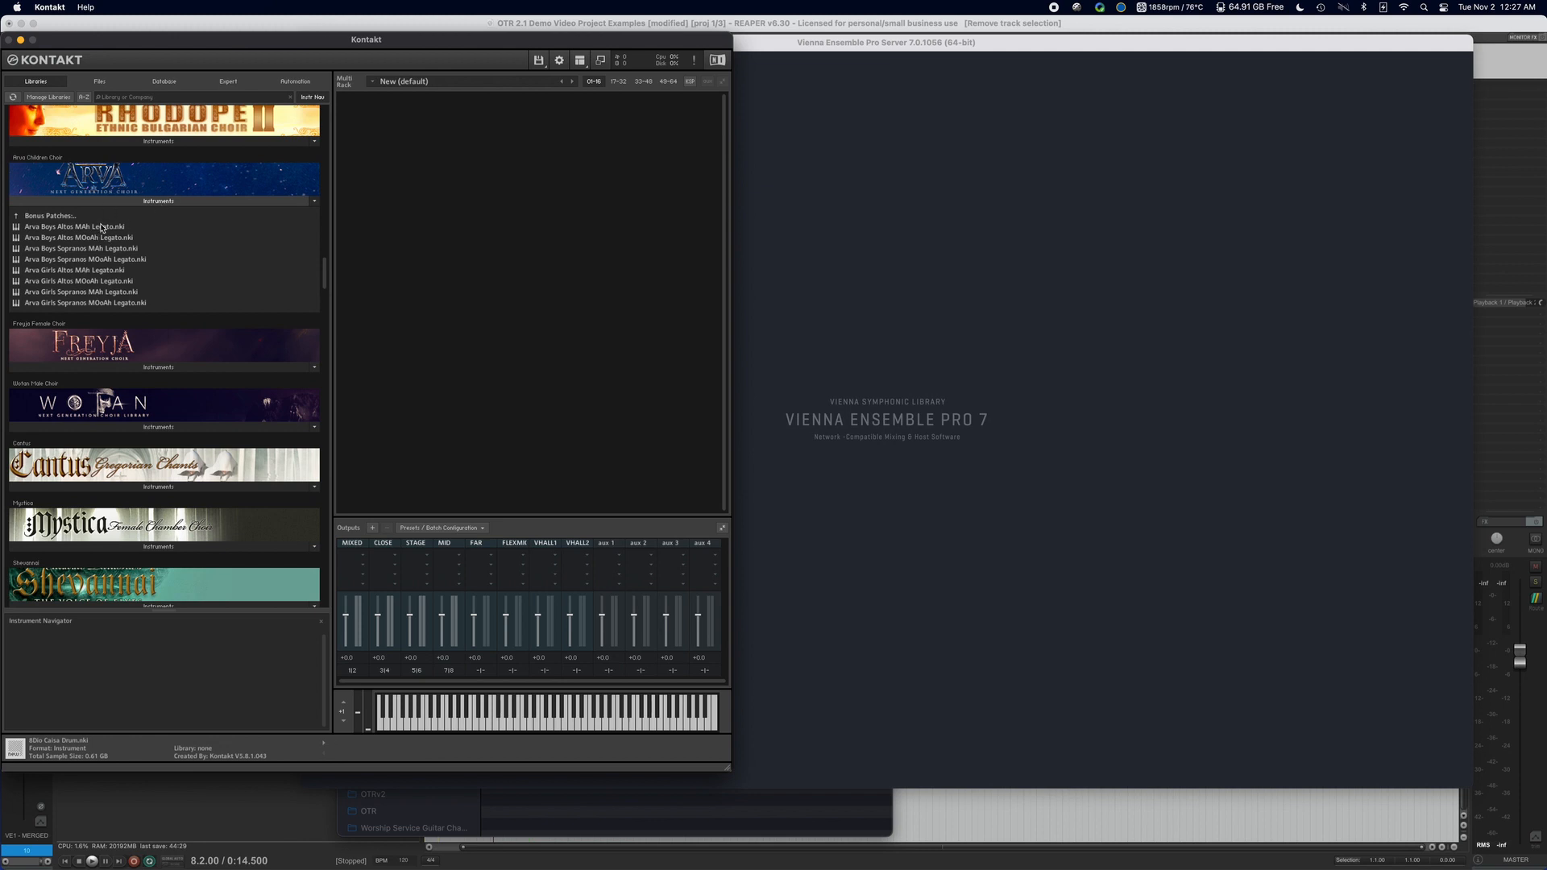
scroll(100, 224, down, 2)
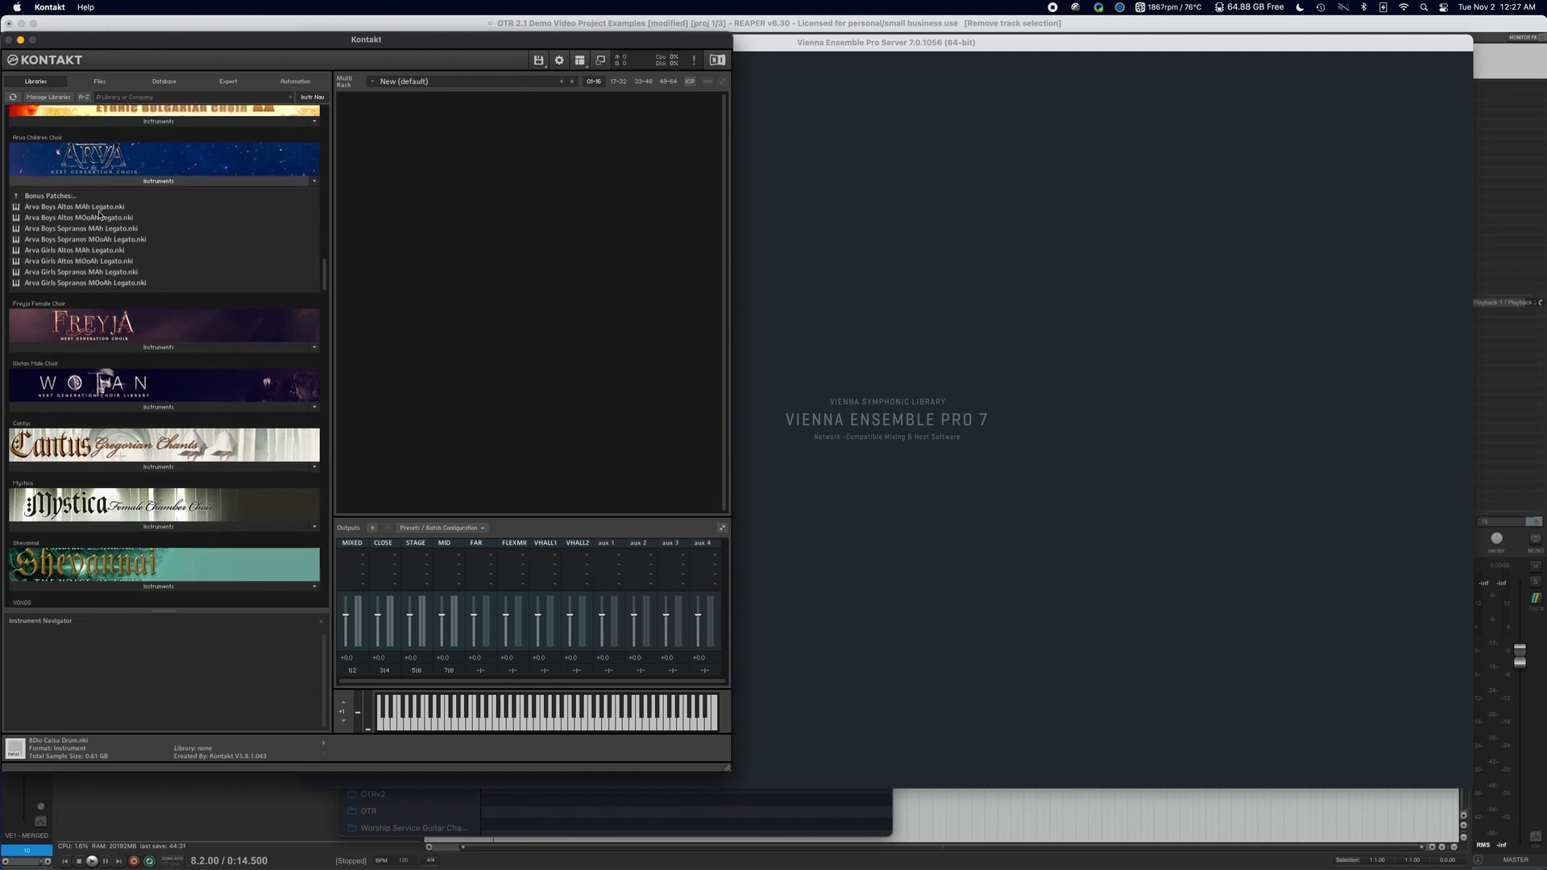
click(107, 228)
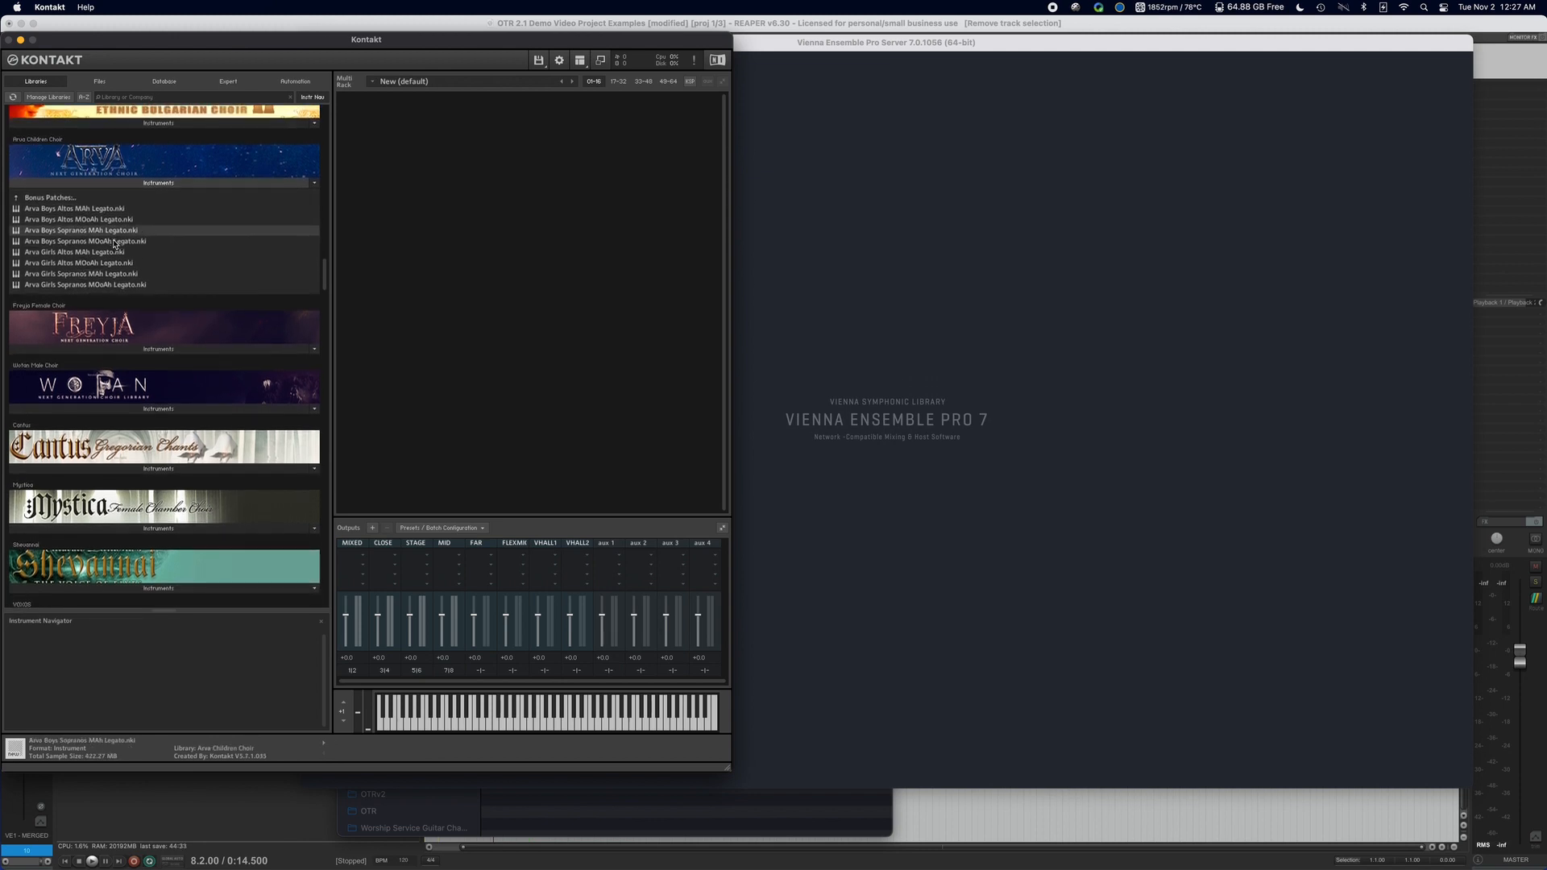
scroll(113, 243, down, 1)
click(111, 240)
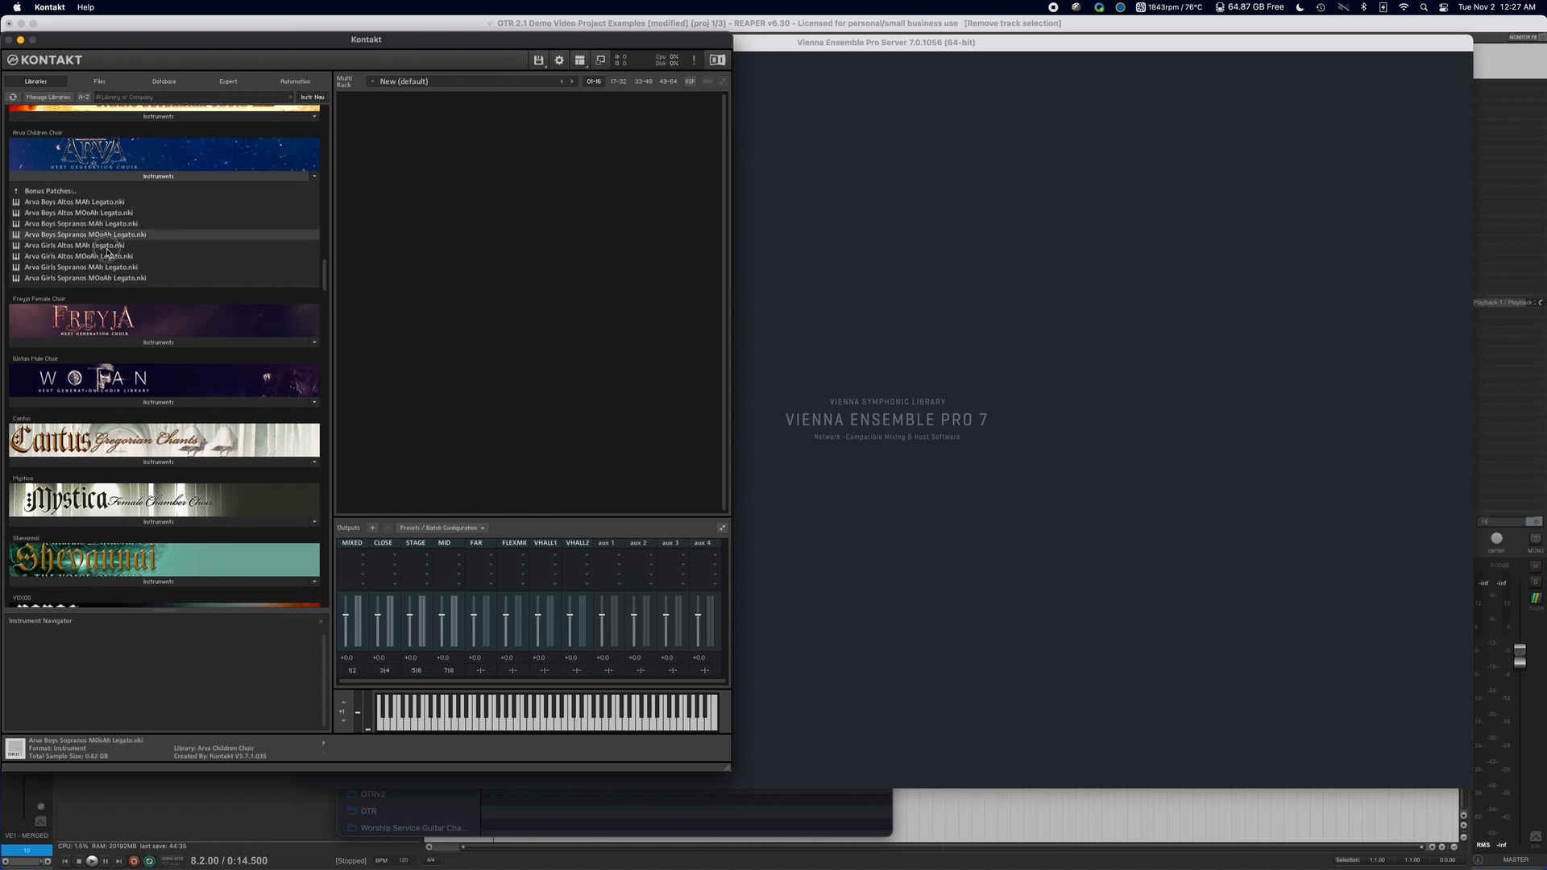
click(108, 254)
scroll(111, 256, down, 2)
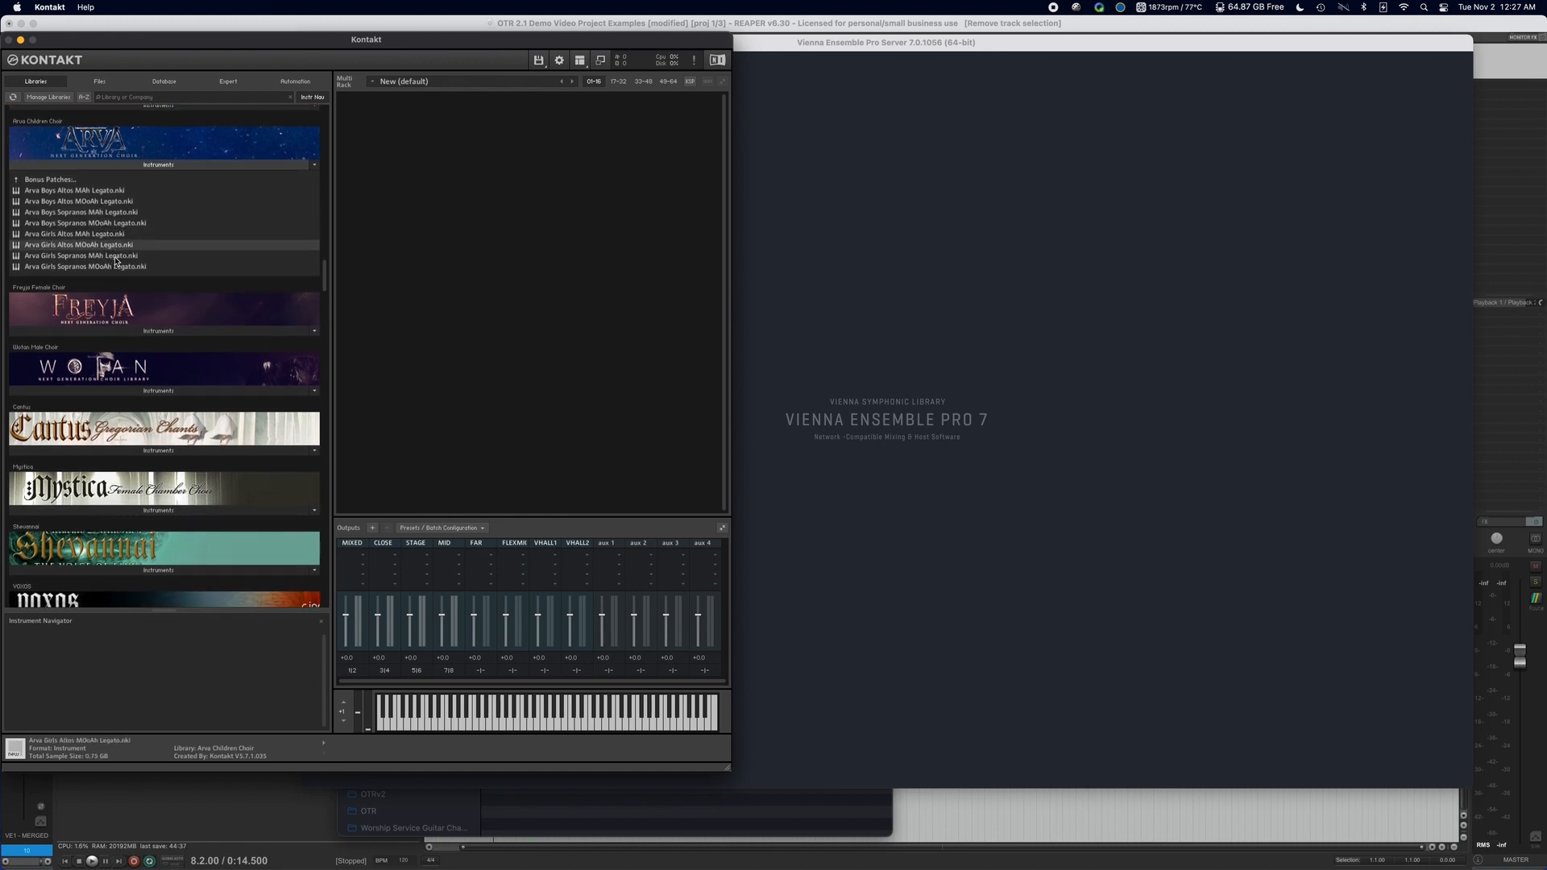
scroll(115, 261, up, 1)
scroll(115, 260, down, 3)
scroll(115, 260, up, 3)
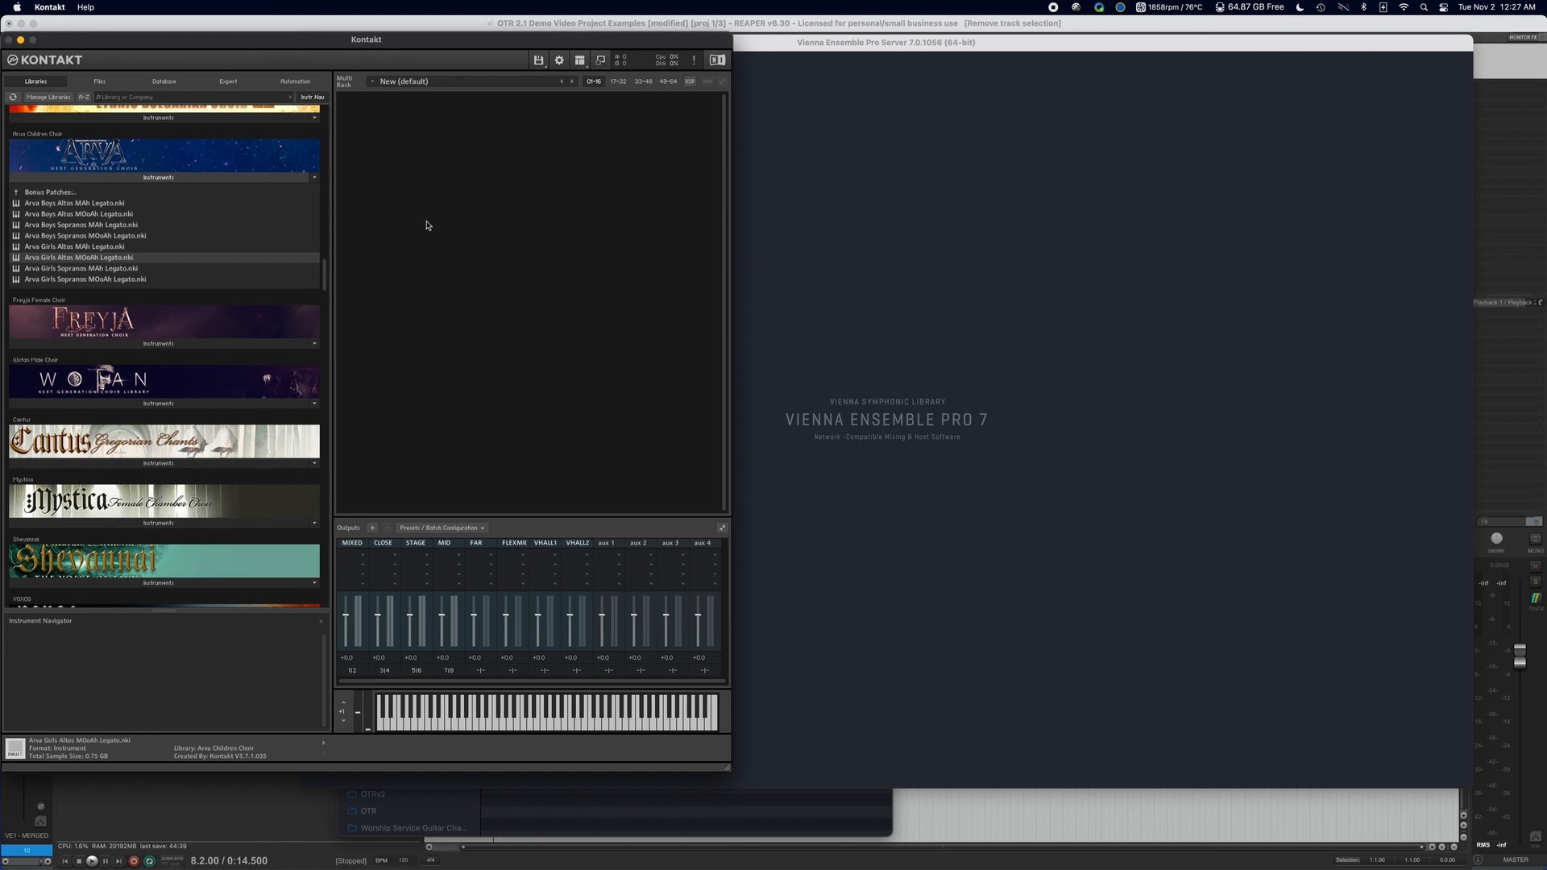
Switch to Vienna Ensemble Pro Server and add four new instances.
click(861, 210)
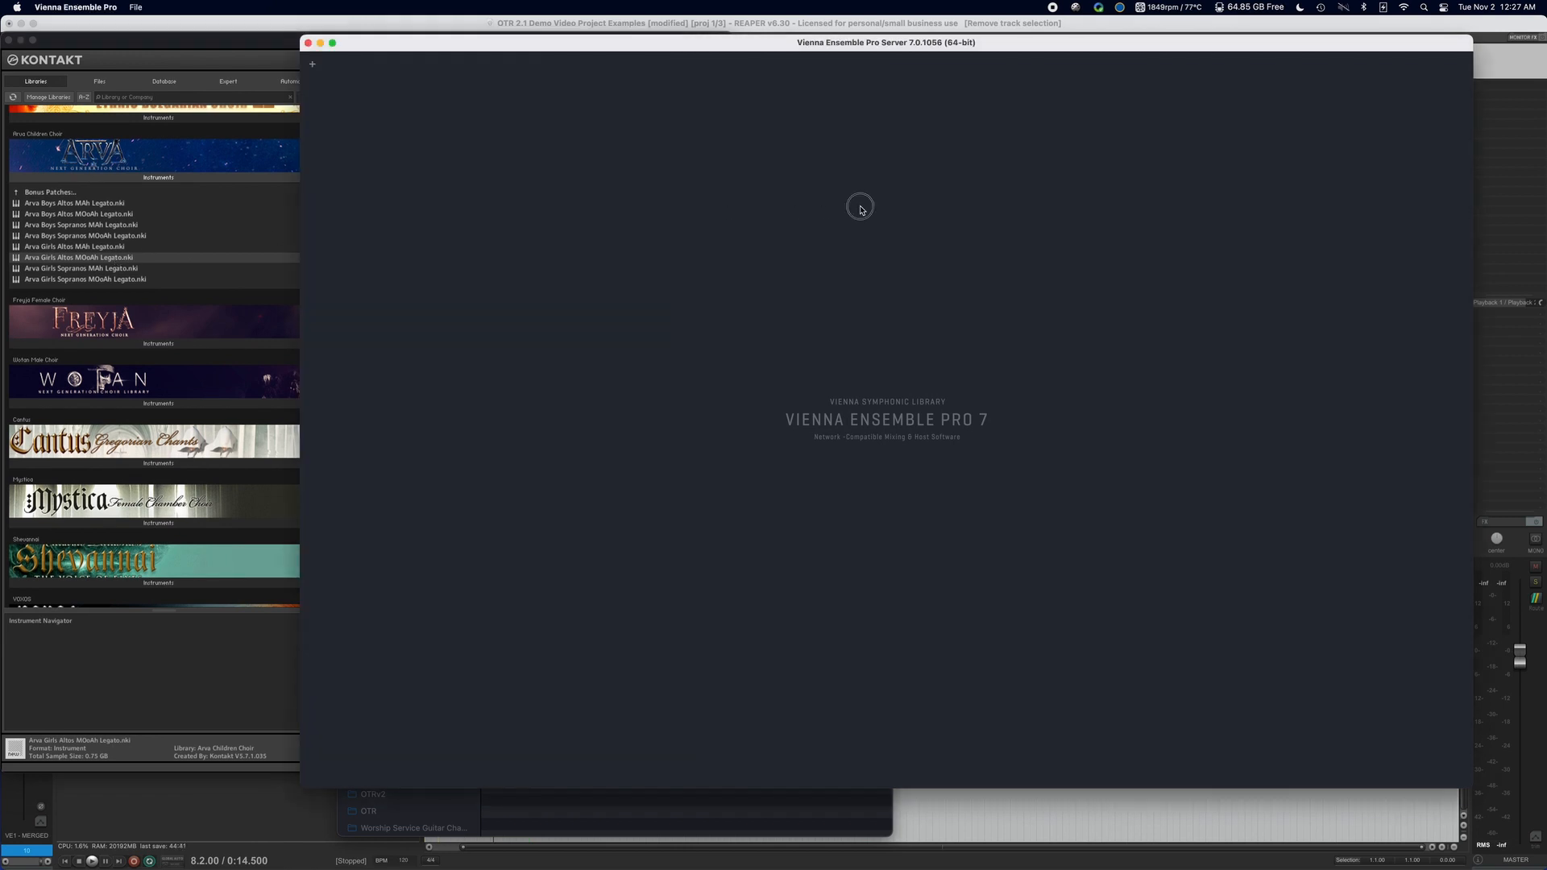
click(314, 67)
click(314, 95)
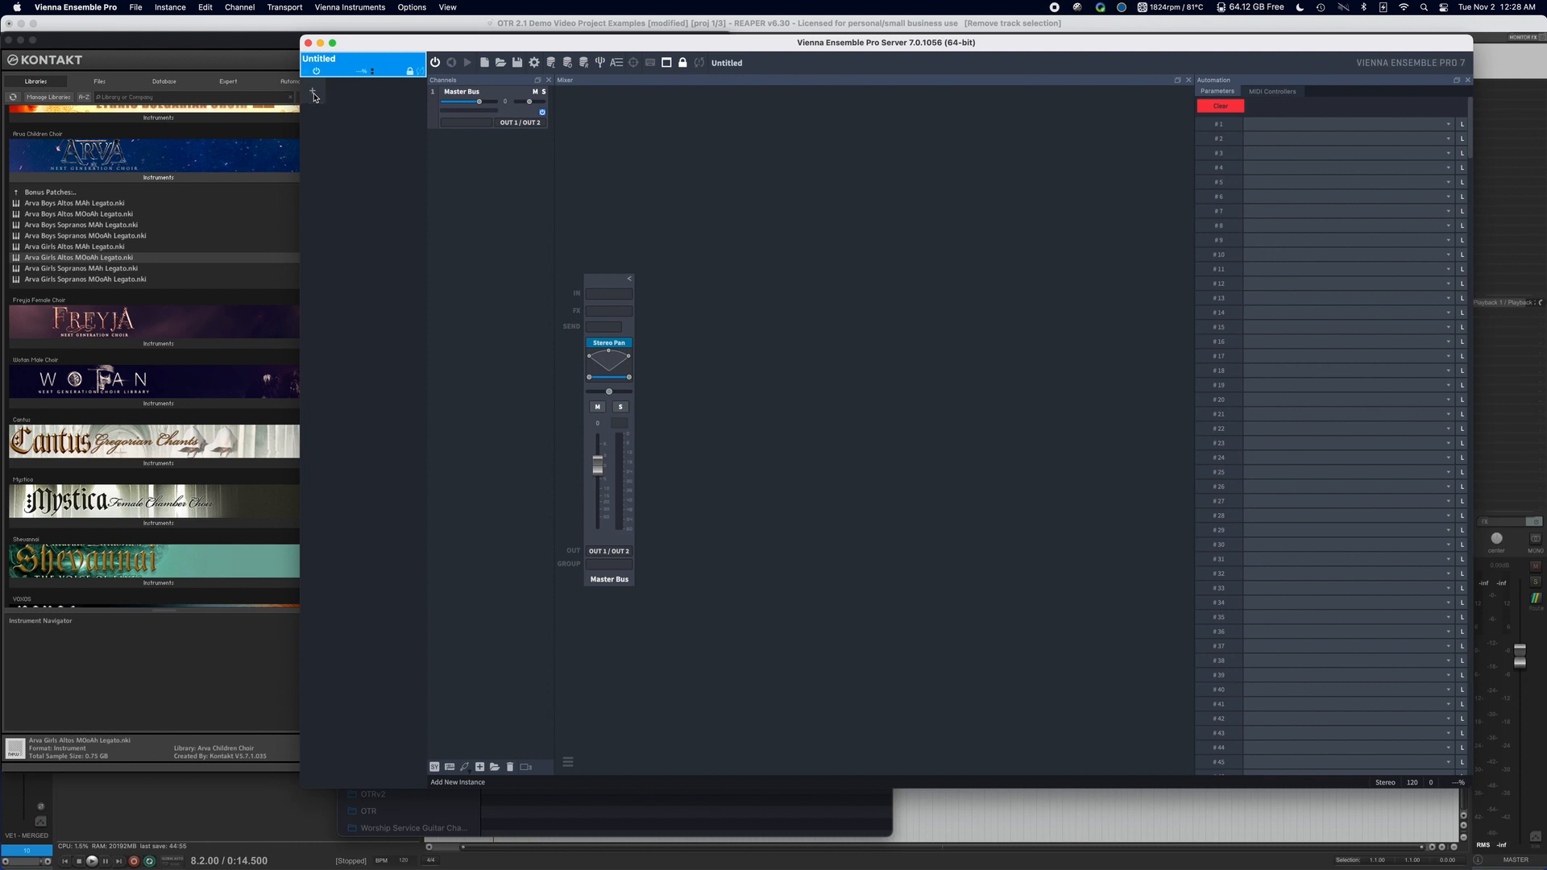
click(314, 120)
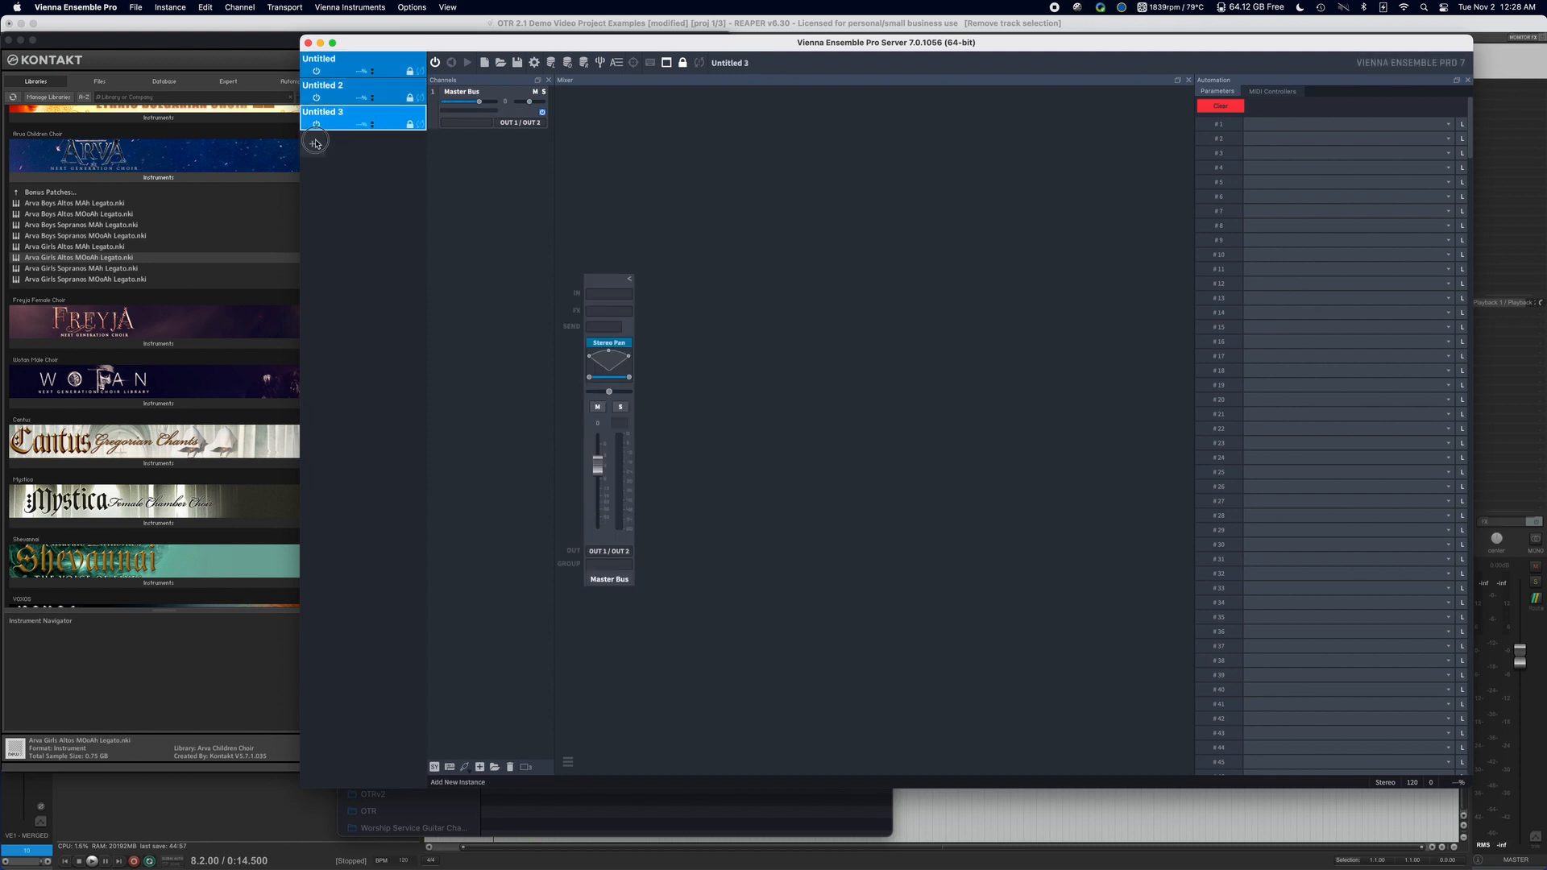
click(314, 144)
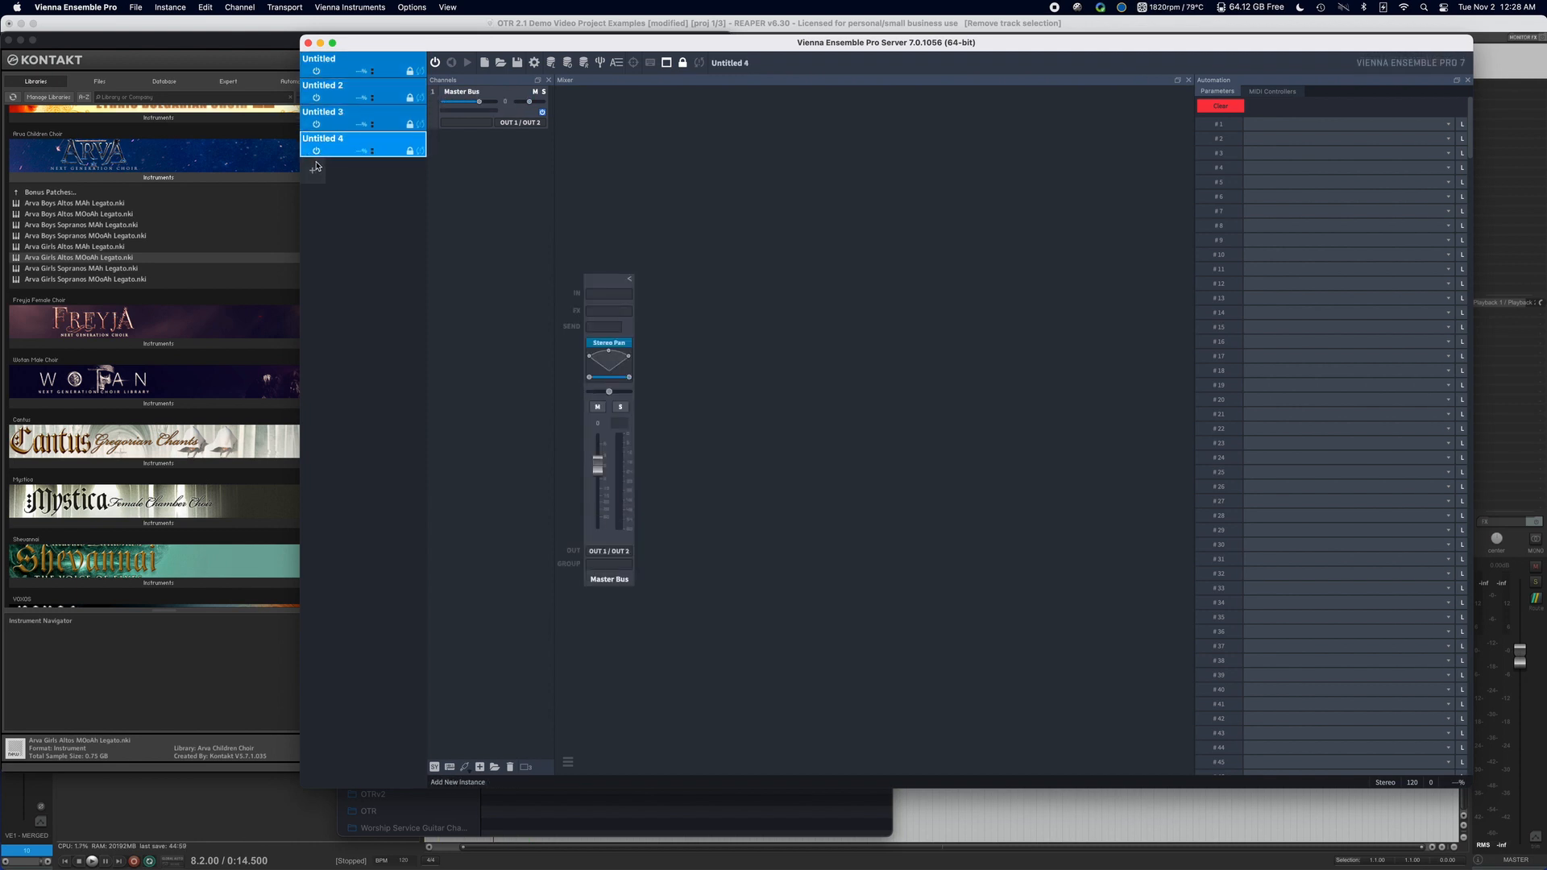
Rename the first instance Arva - Boys - Alto and copy that name for reuse.
click(331, 63)
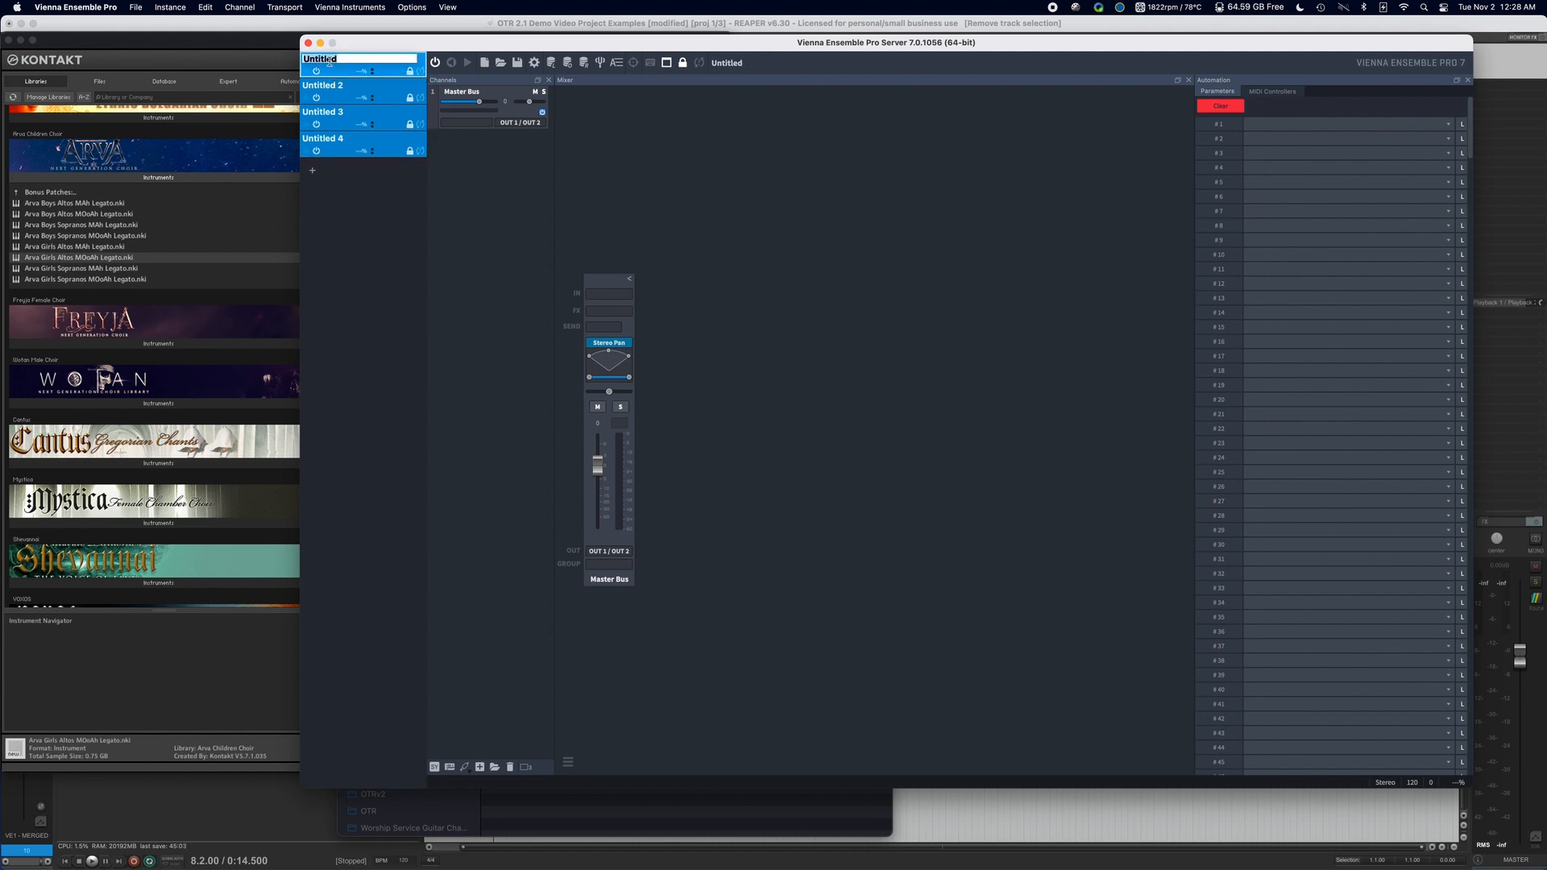
text(Arva - Boys - Alto)
right_click(333, 61)
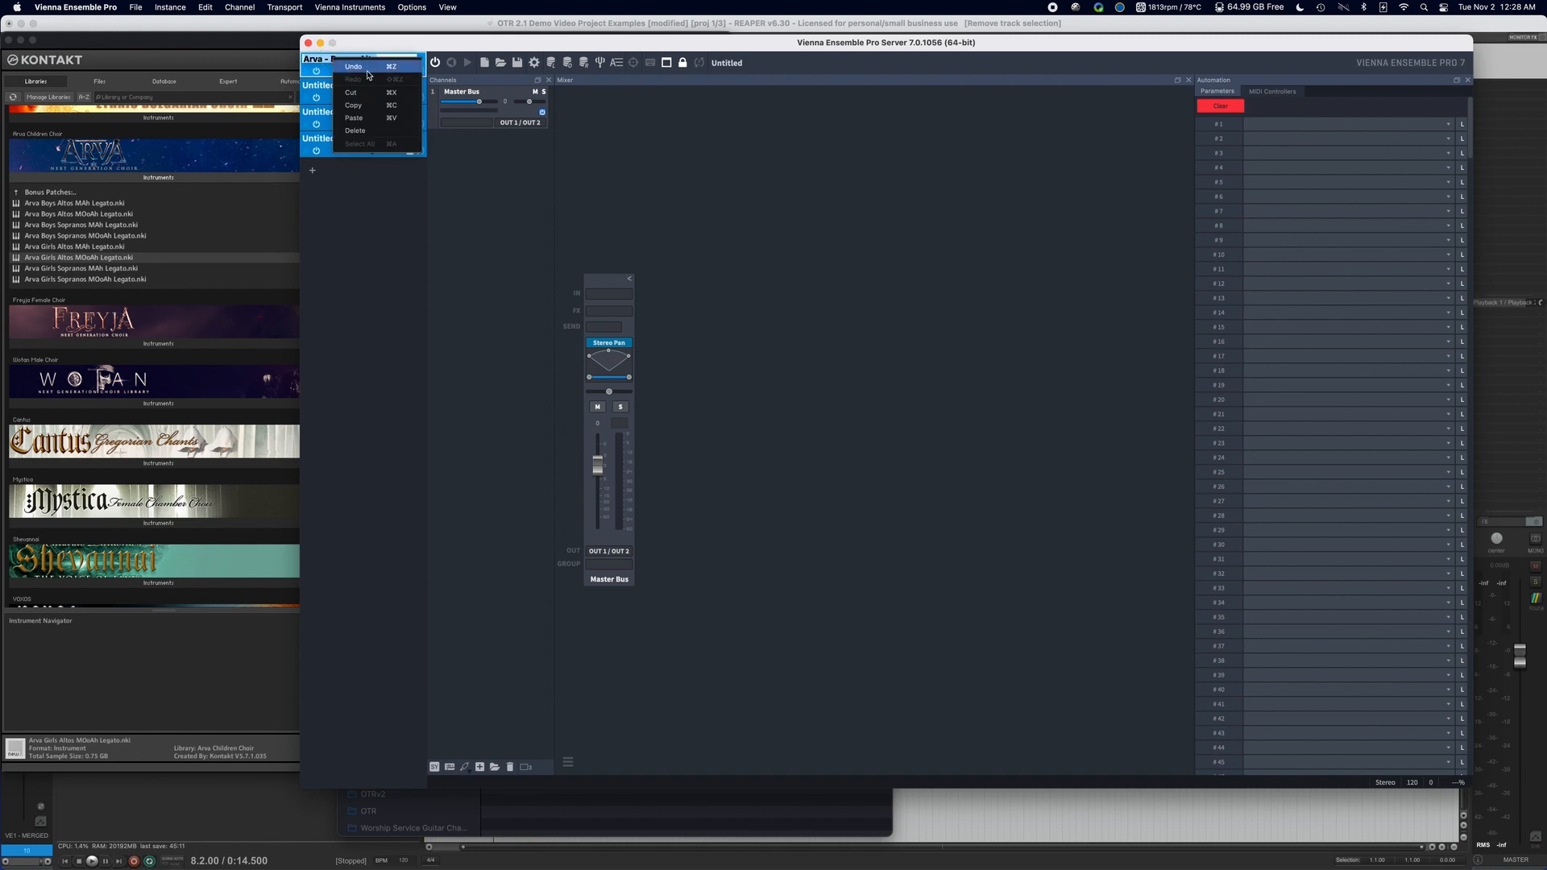
Rename the second instance Arva - Boys - Soprano, reusing the copied name and replacing its voice part.
click(333, 87)
click(333, 87)
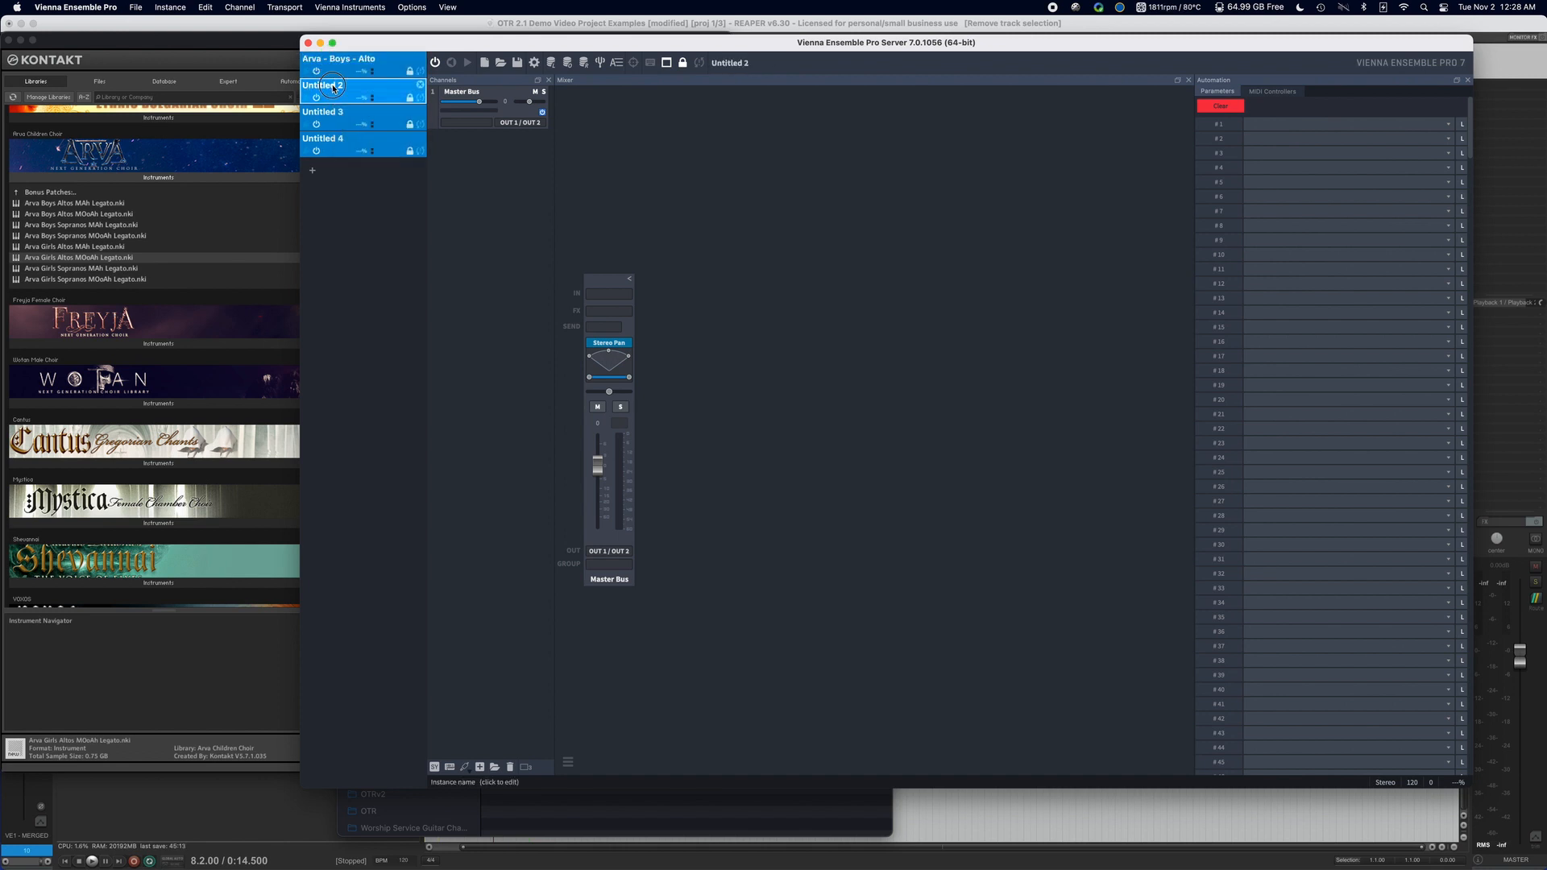
click(332, 87)
right_click(333, 87)
click(345, 87)
drag(345, 87, 289, 85)
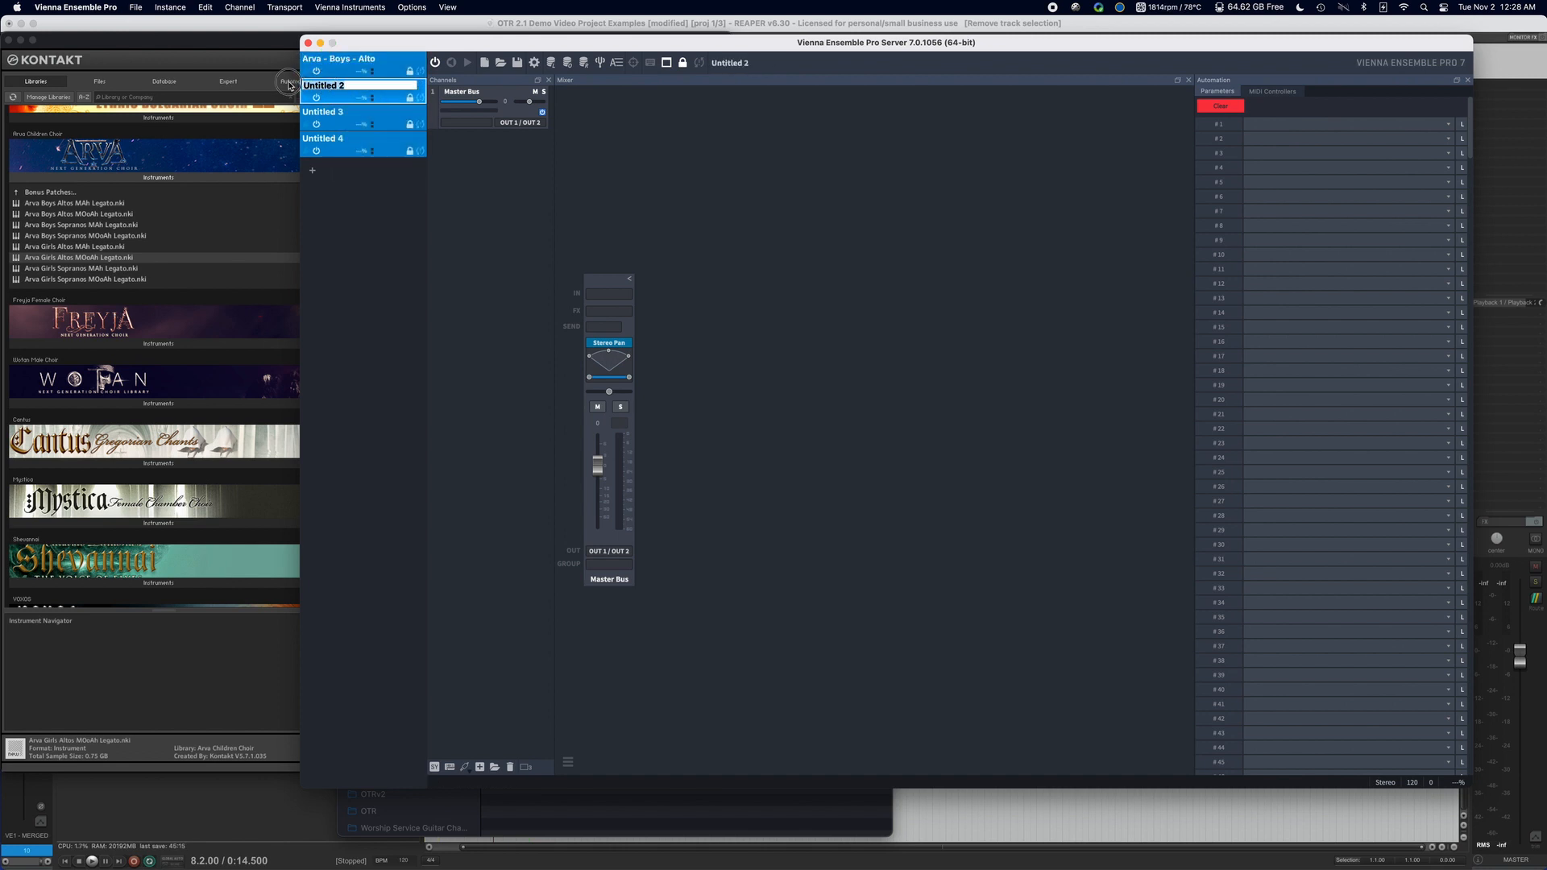
right_click(333, 85)
click(385, 121)
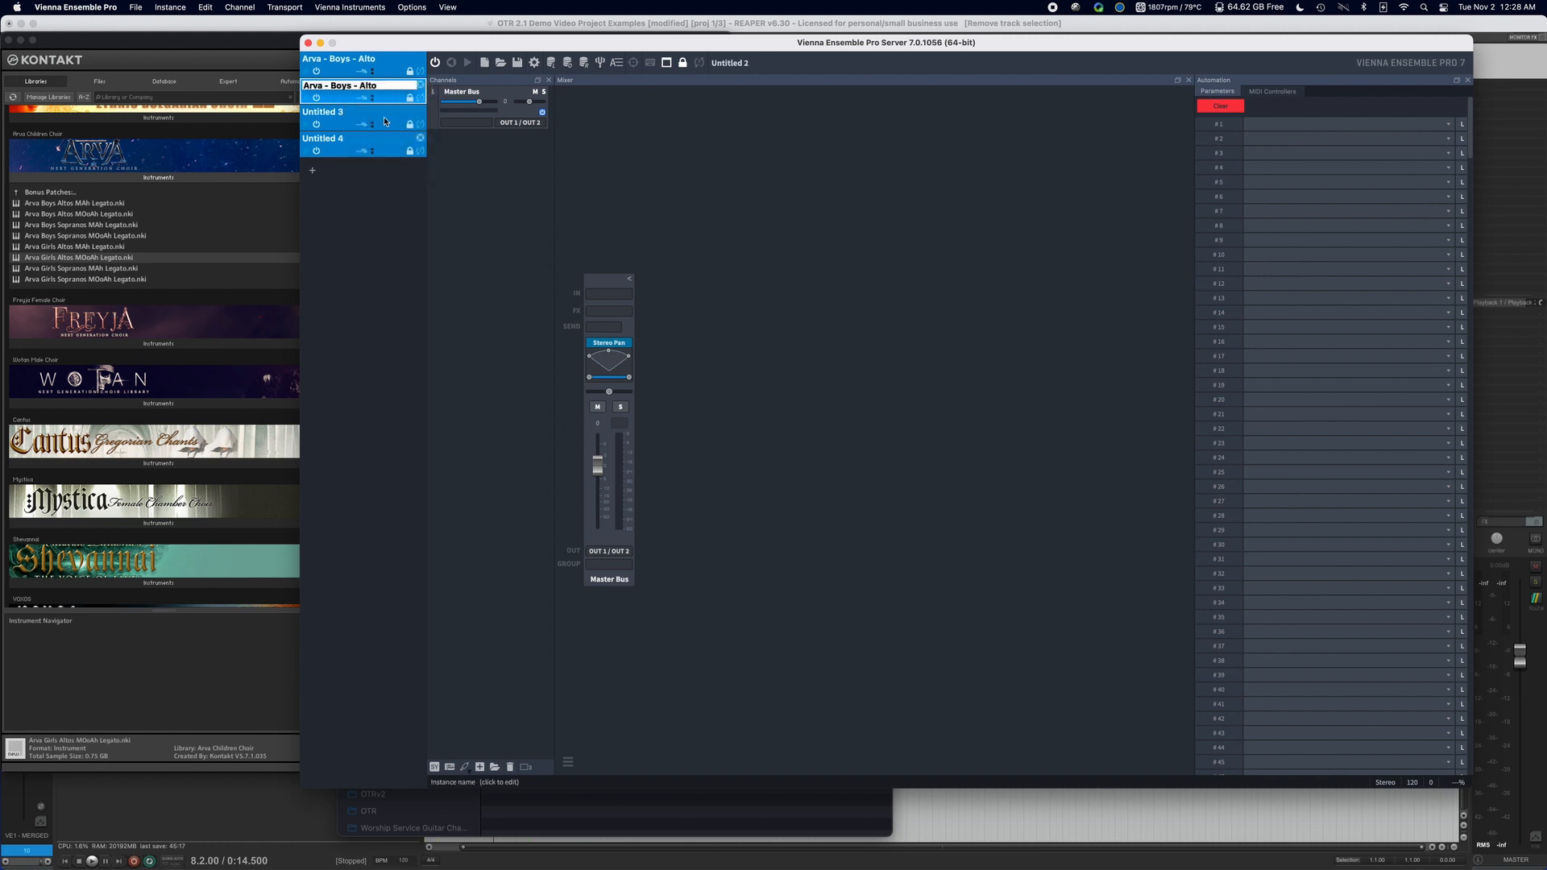
double_click(369, 86)
text(Soprano)
key(Return)
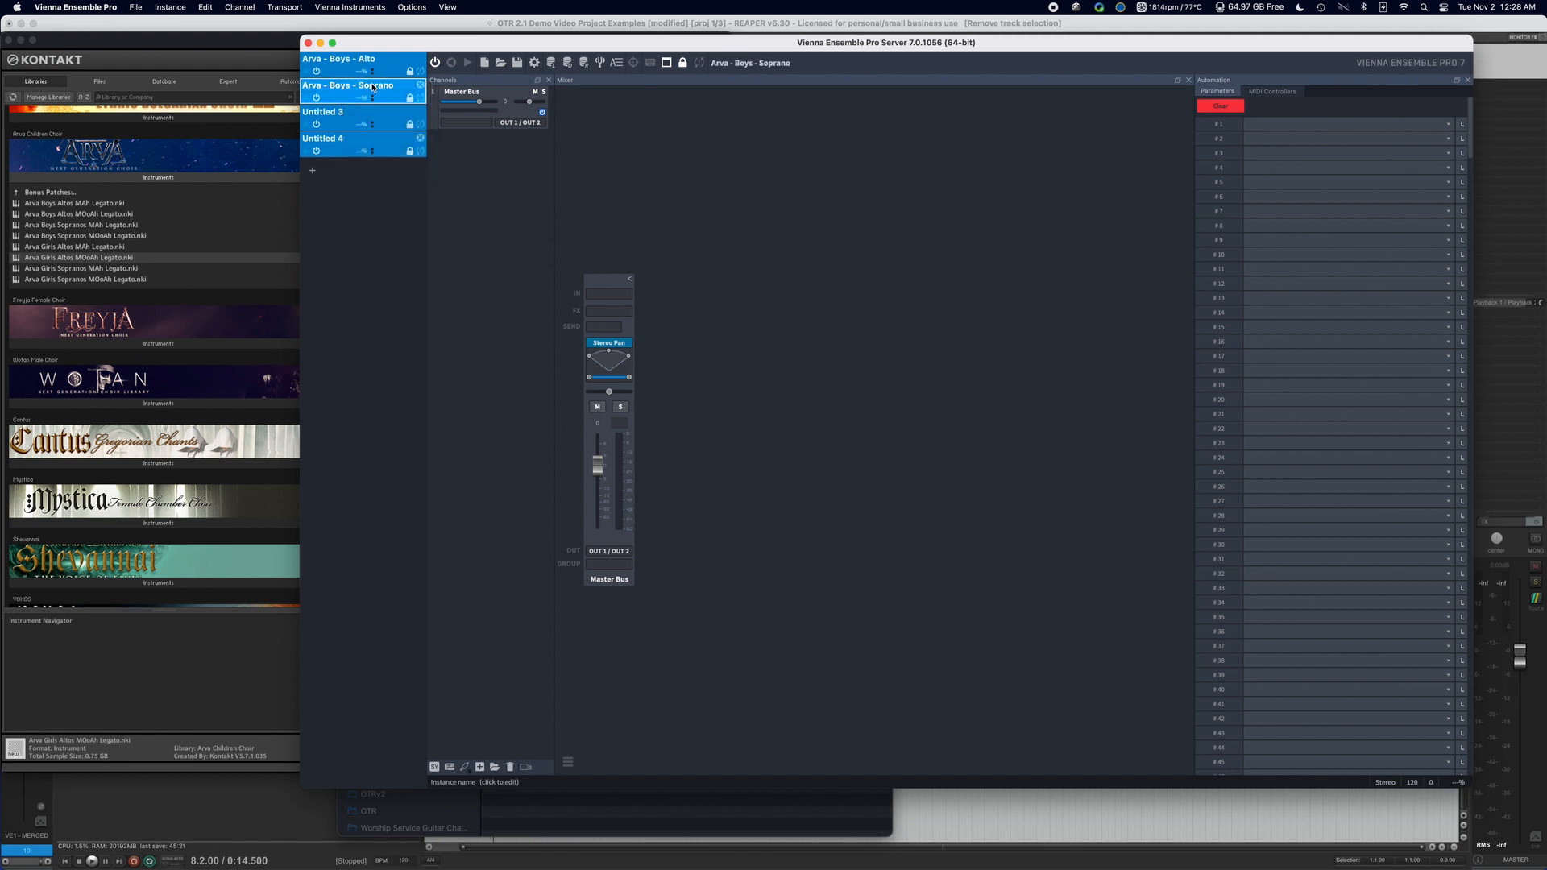
Rename the third instance Arva - Girls - Alto, reusing the copied name and replacing Boys.
double_click(329, 113)
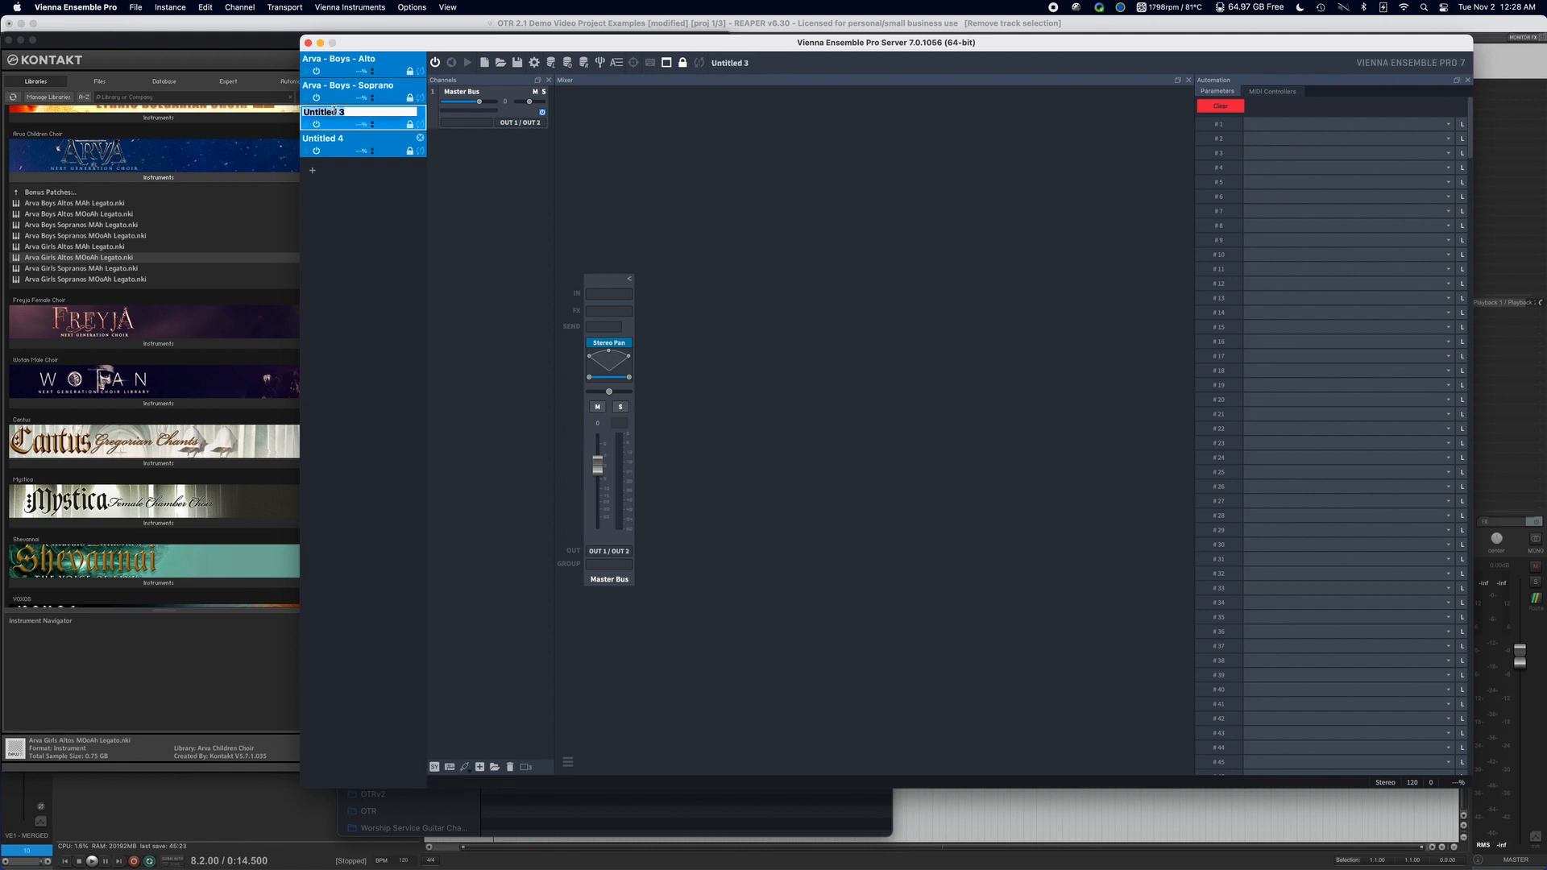
right_click(342, 112)
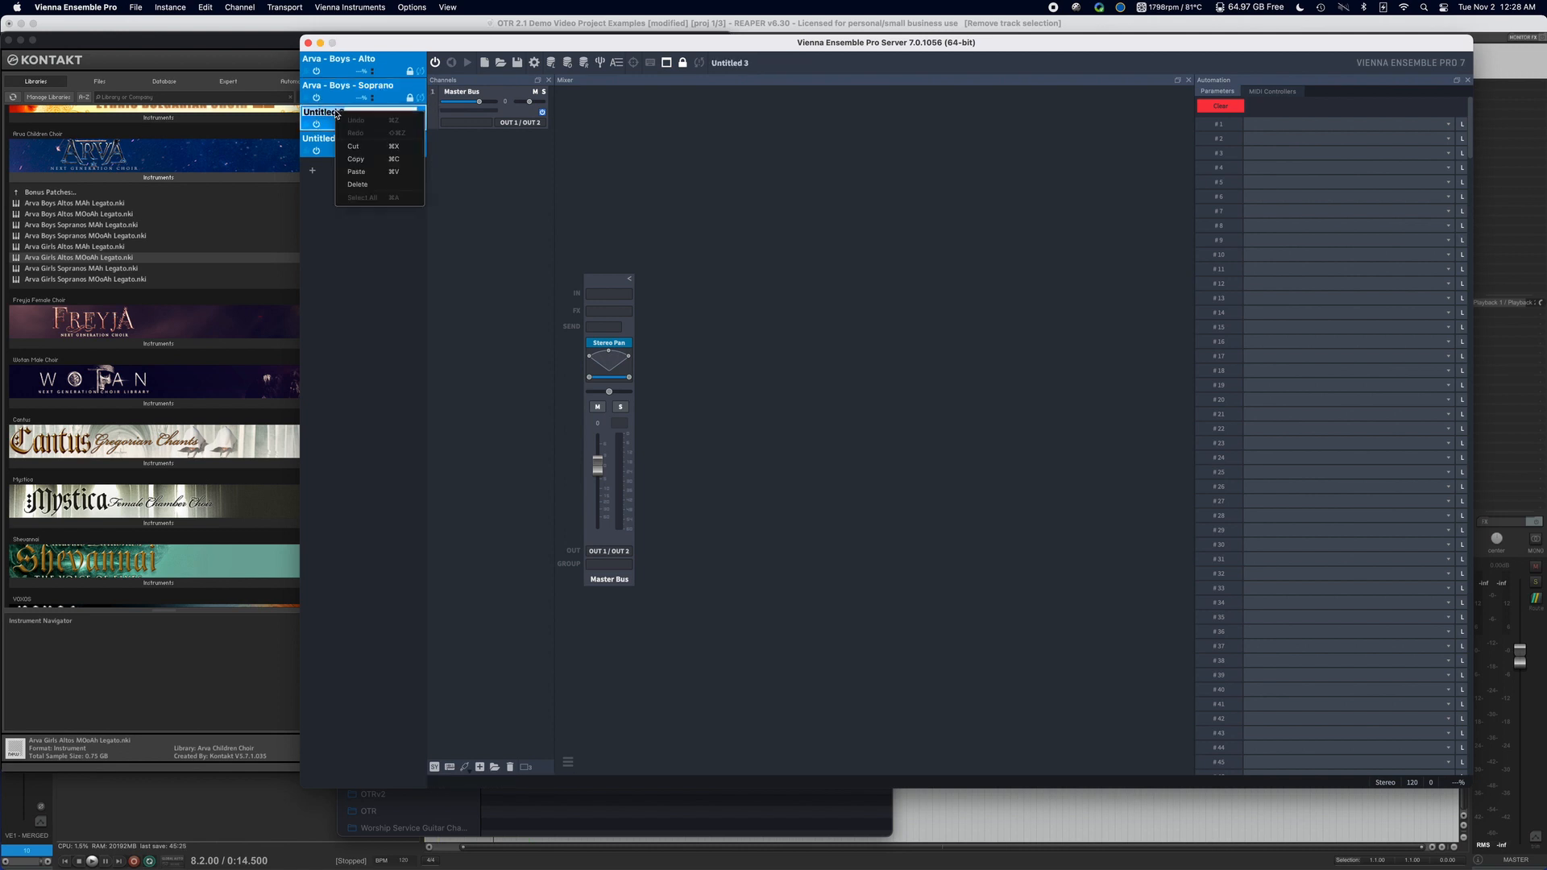
click(360, 171)
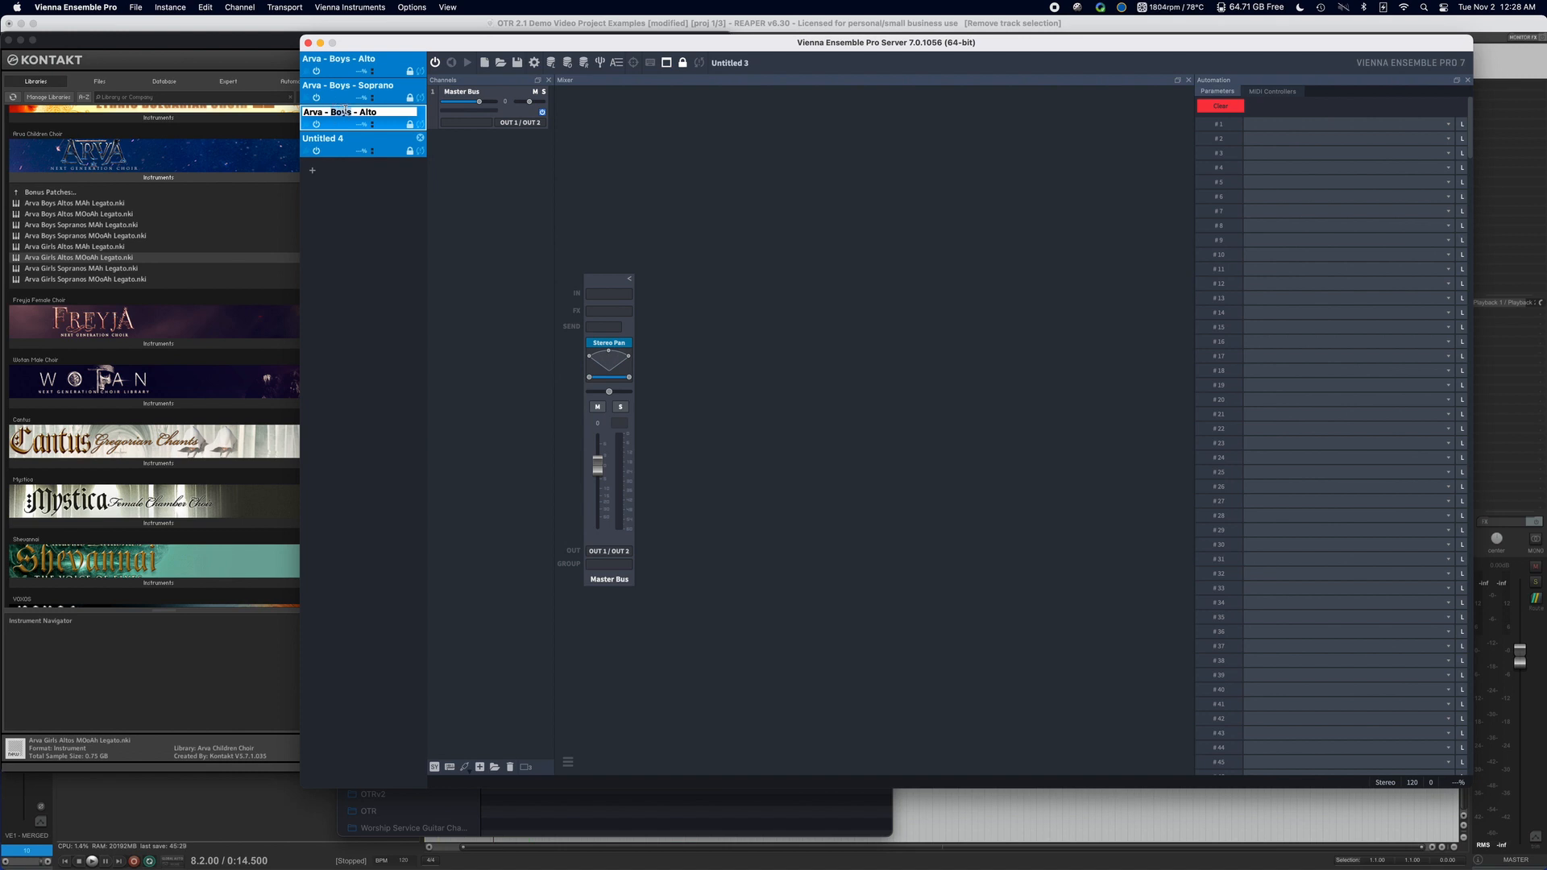
double_click(345, 111)
text(Girls)
key(Return)
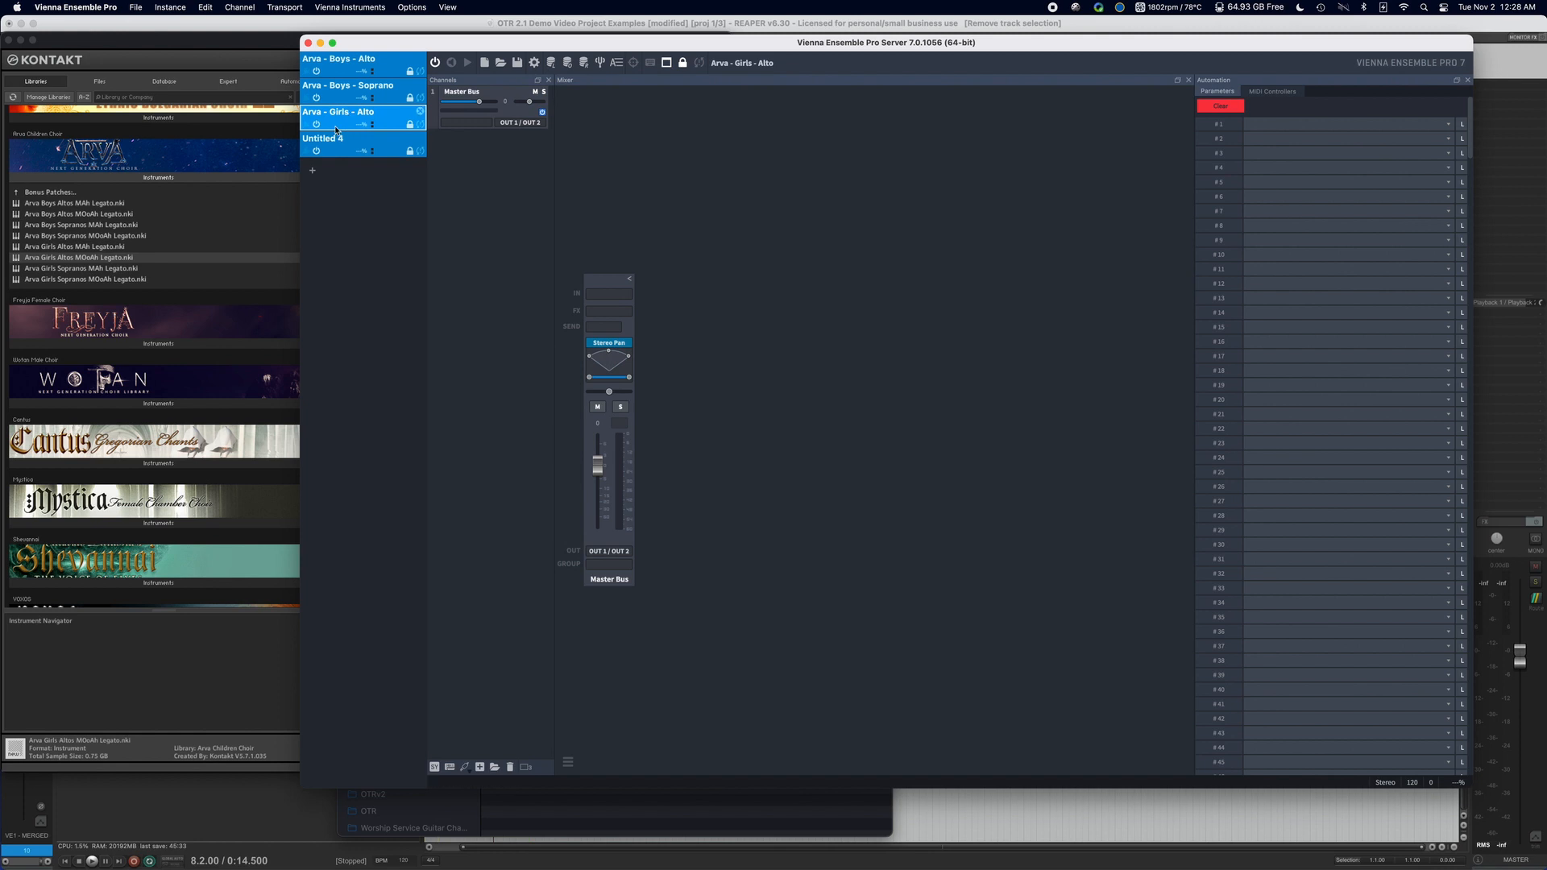
Rename the fourth instance Arva - Girls - Soprano, reusing the copied name and replacing both the group and the voice part.
double_click(329, 137)
right_click(329, 137)
click(349, 197)
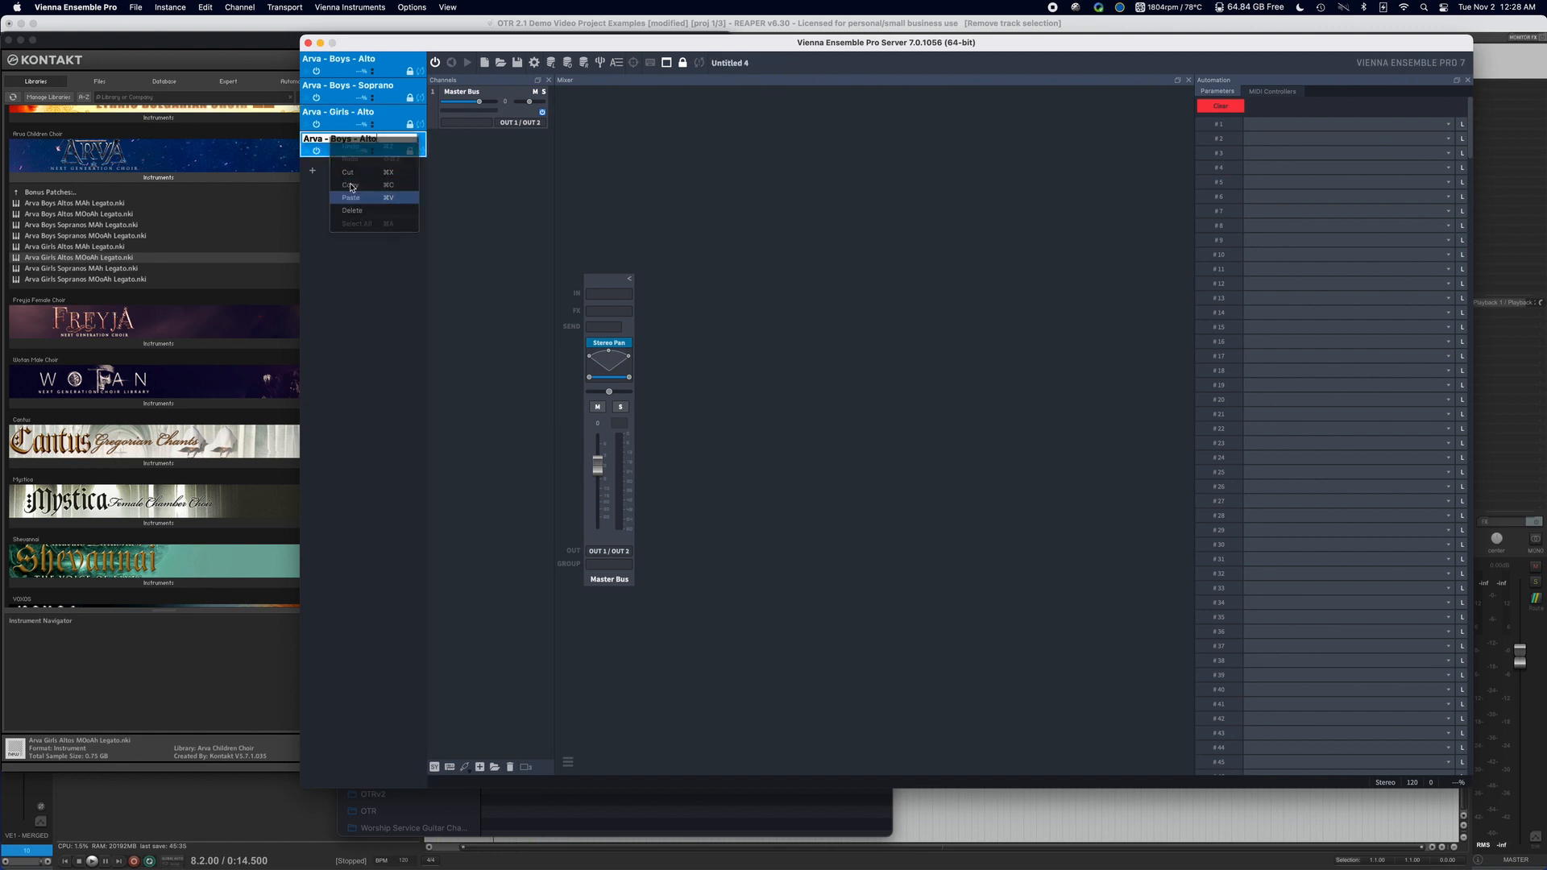
double_click(344, 139)
text(Girl)
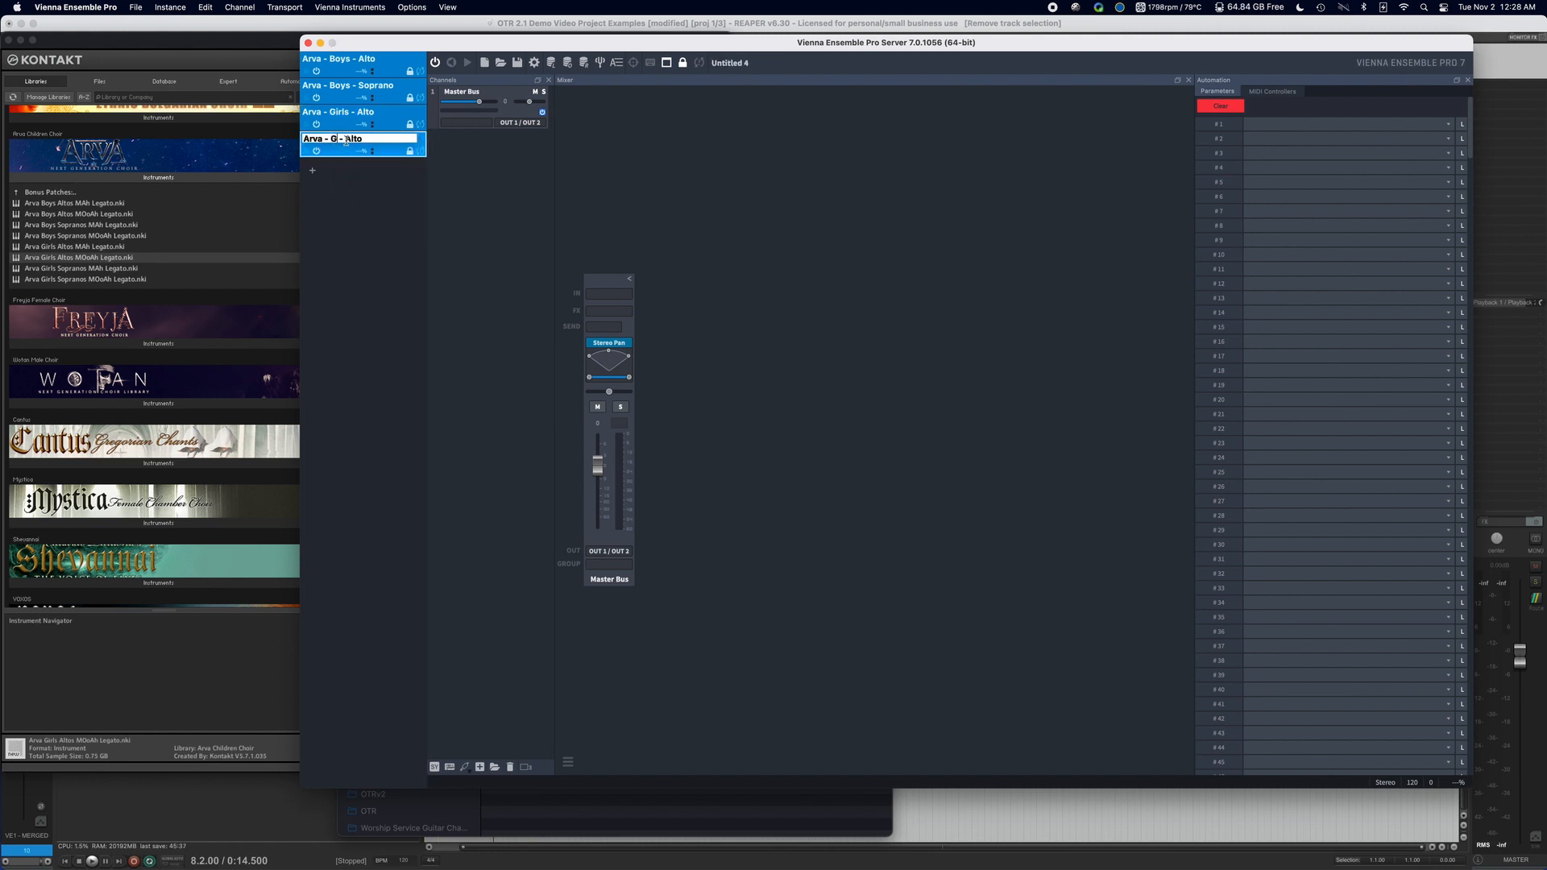
text(s)
double_click(366, 139)
text(Soprano)
key(Return)
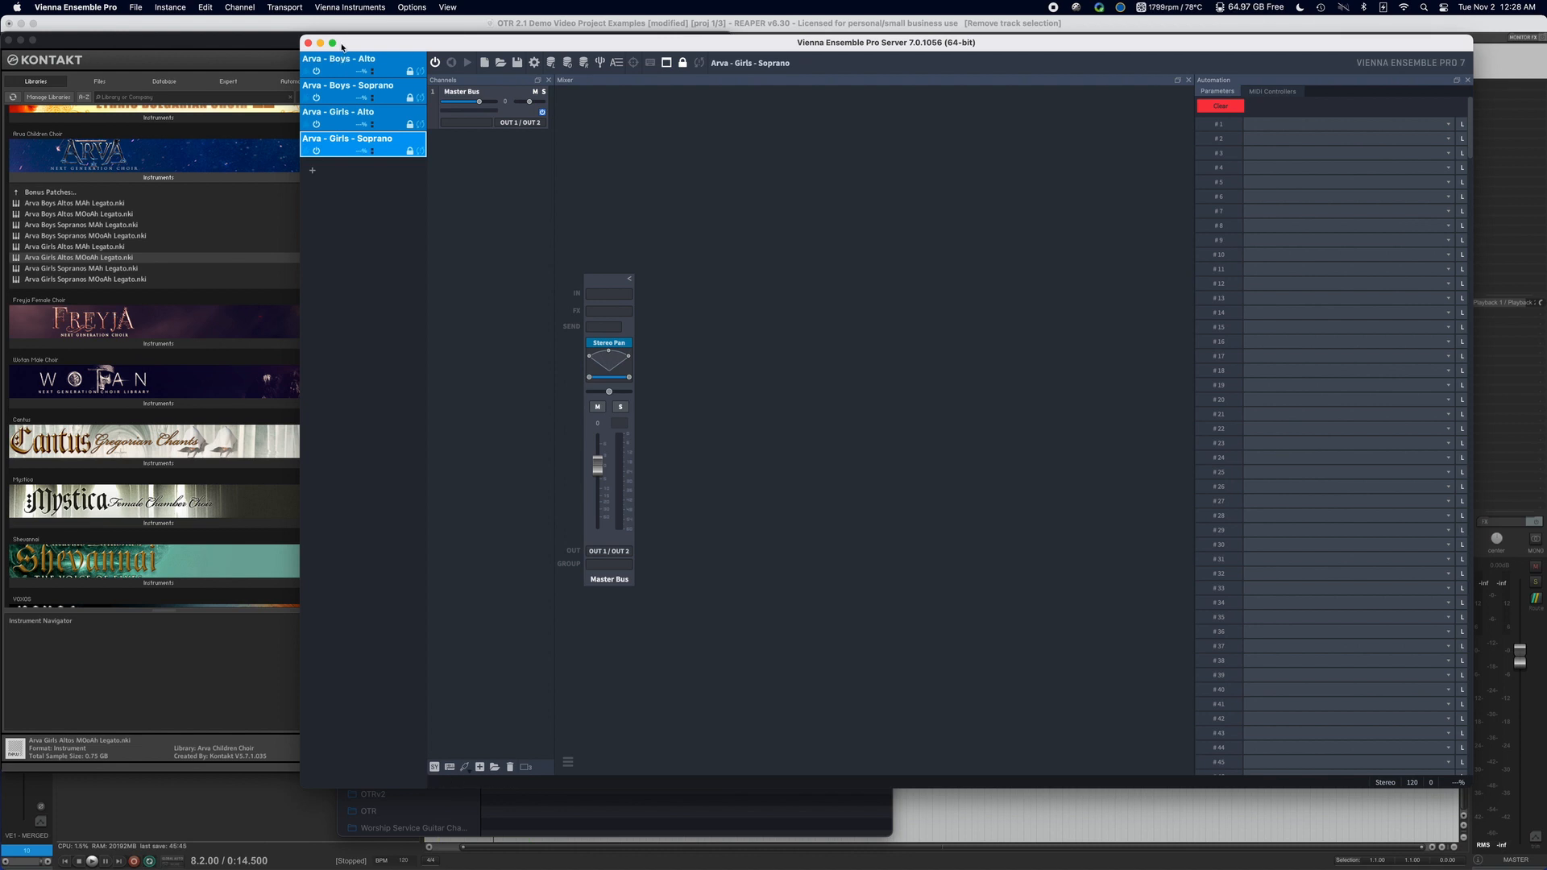
Show the MIDI controller automation and open the recent project DisabledTemplateBlankCC118 in the Arva - Boys - Alto instance.
click(1273, 91)
click(399, 58)
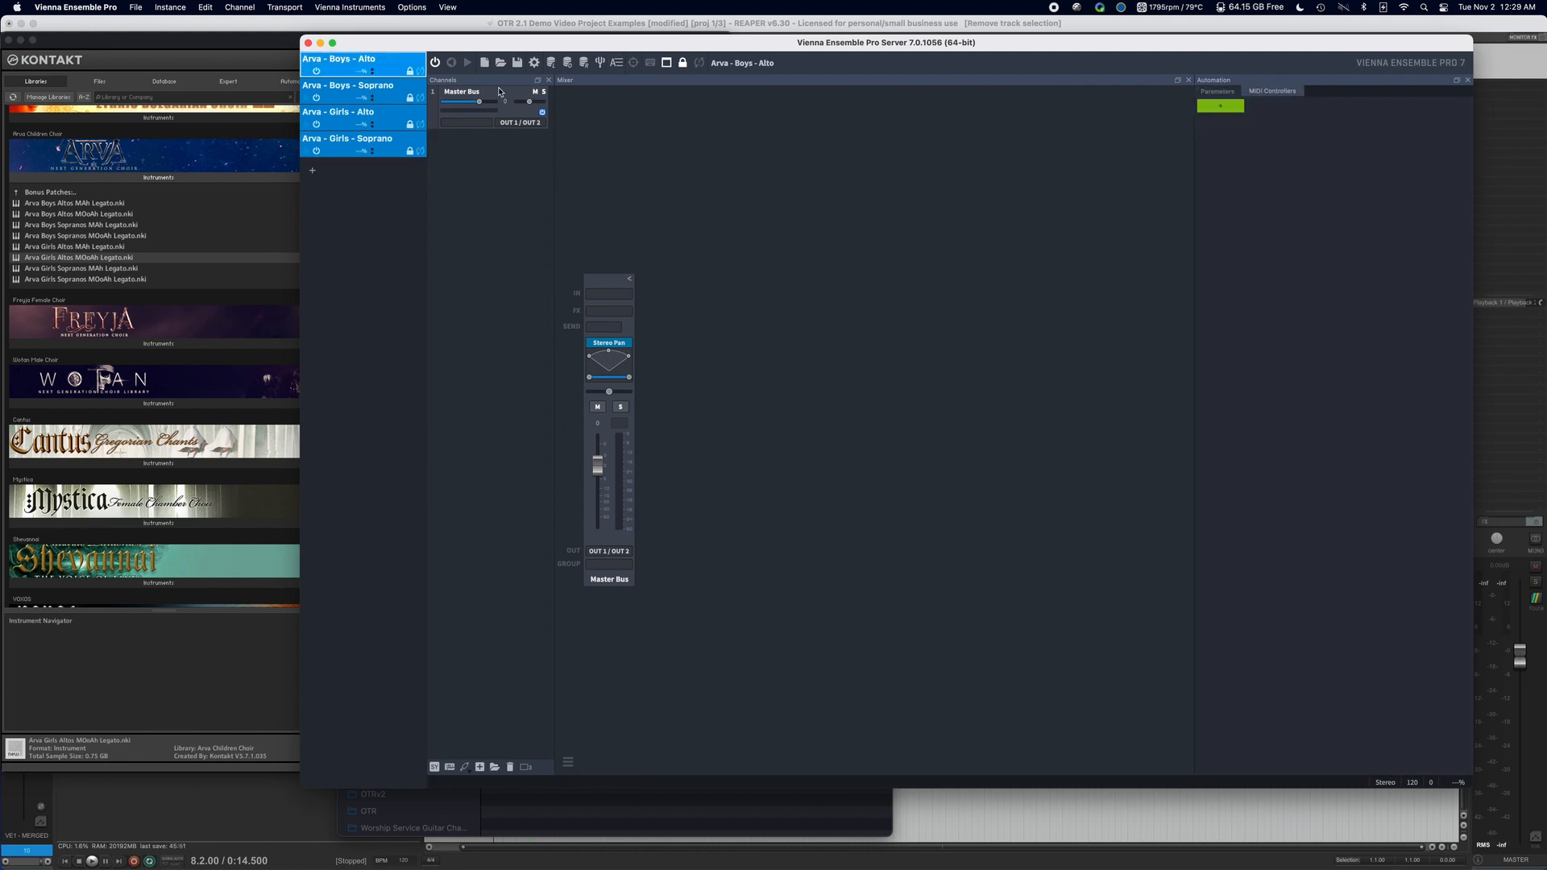
click(171, 6)
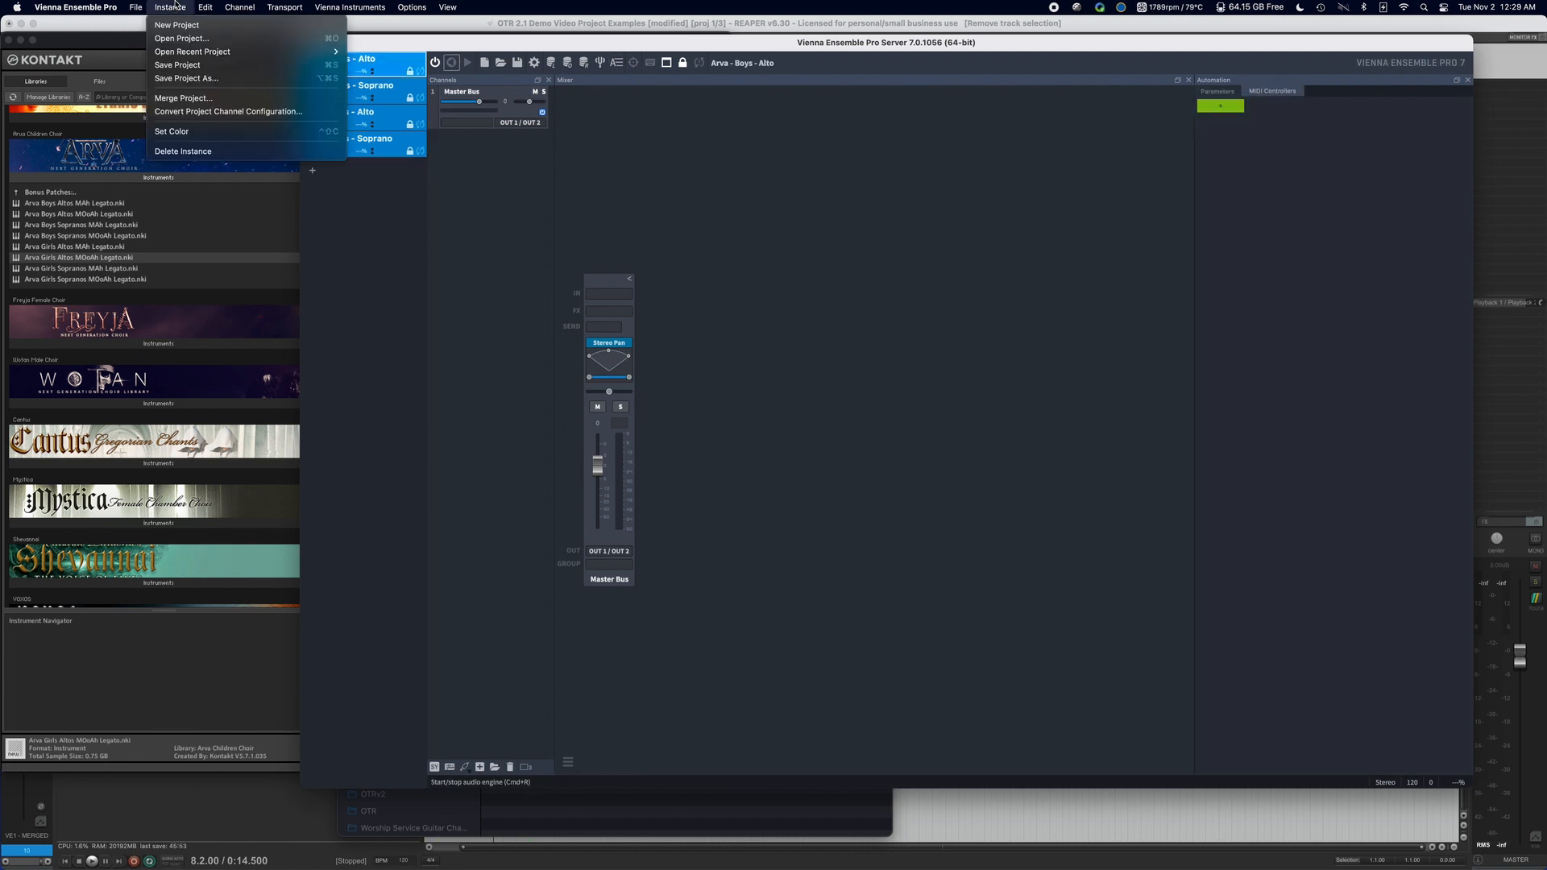
mouse_move(238, 56)
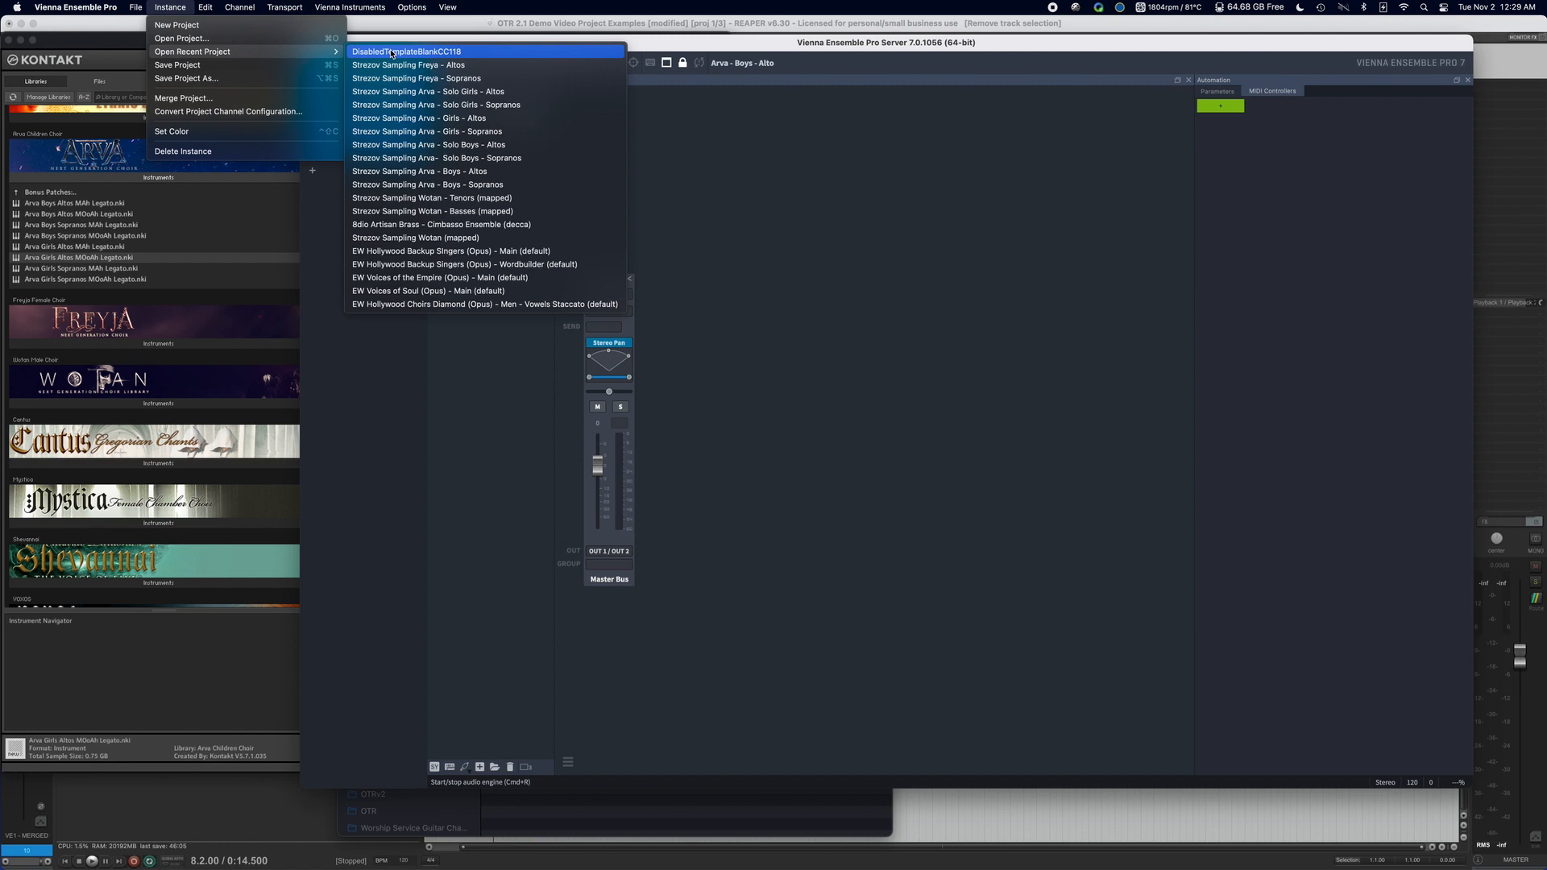
click(473, 54)
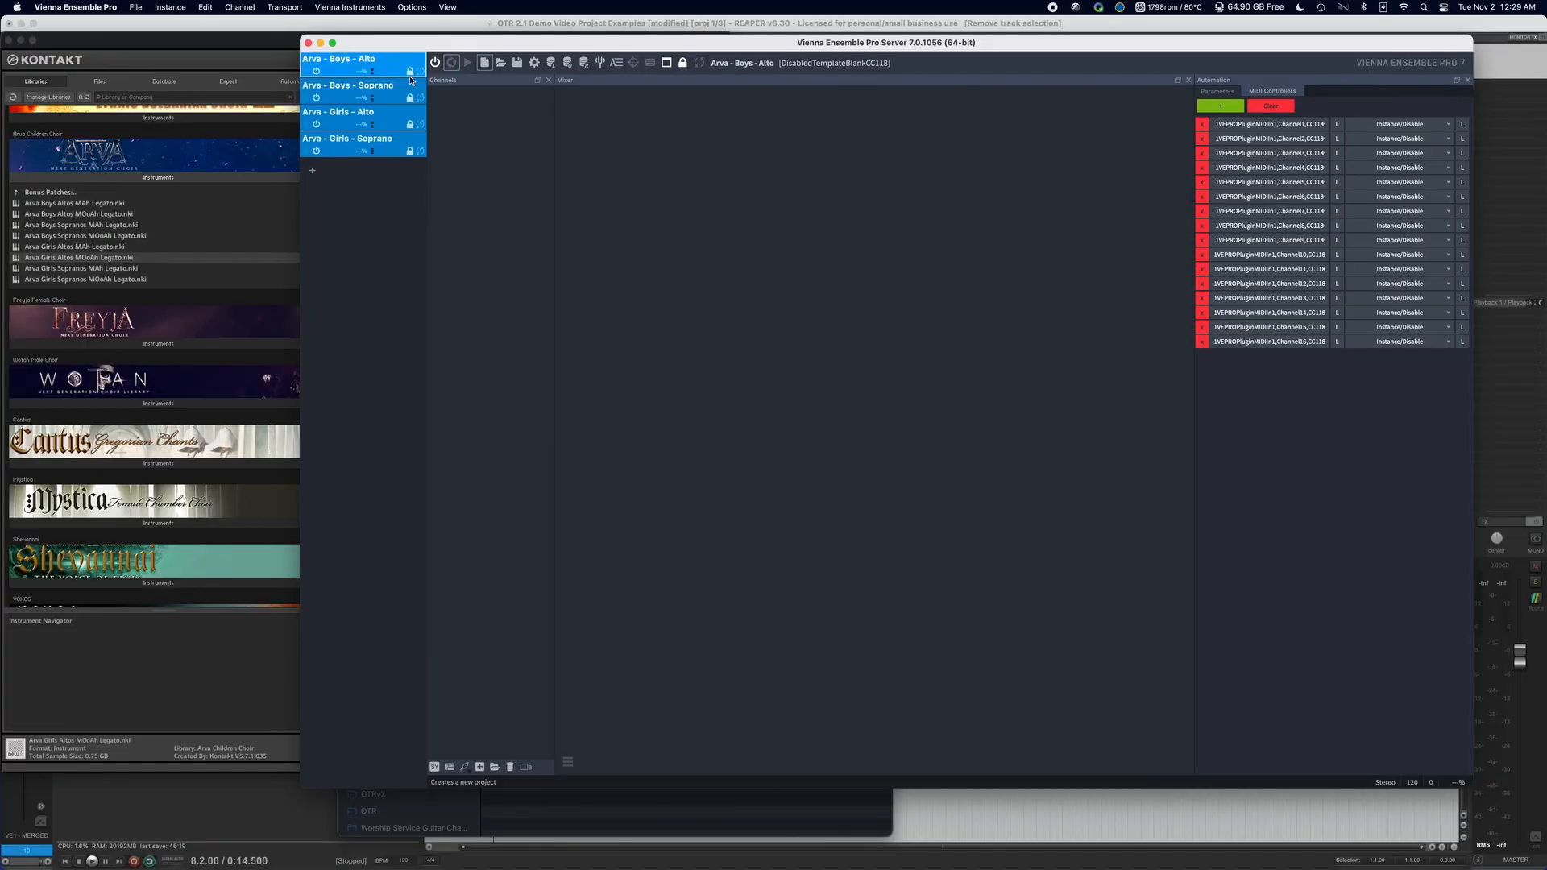
Open the recent project DisabledTemplateBlankCC118 in the Arva - Boys - Soprano instance.
click(411, 81)
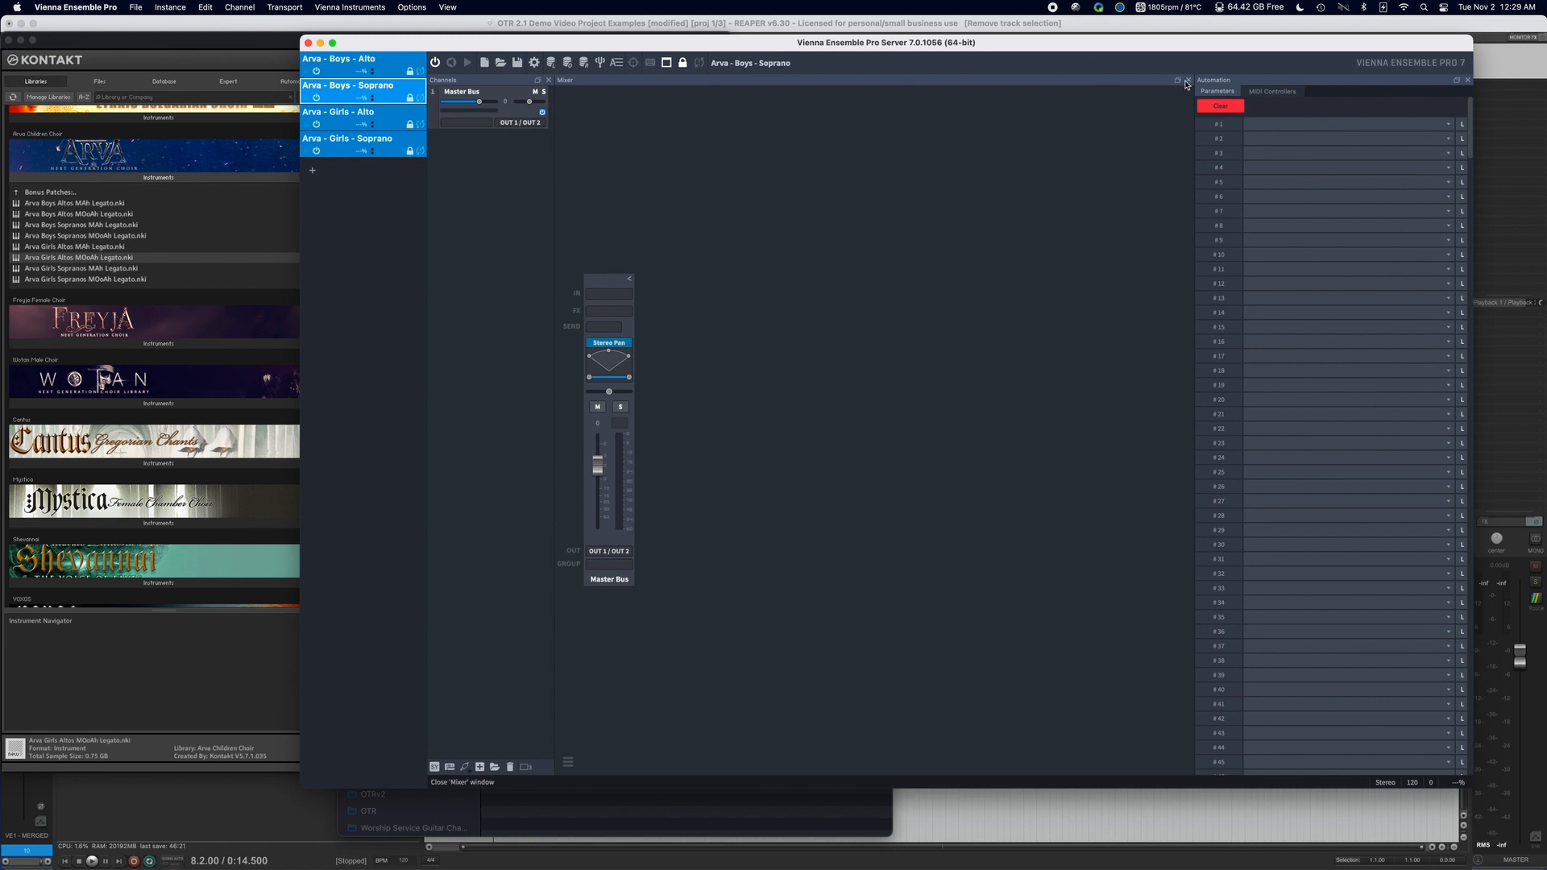
click(387, 61)
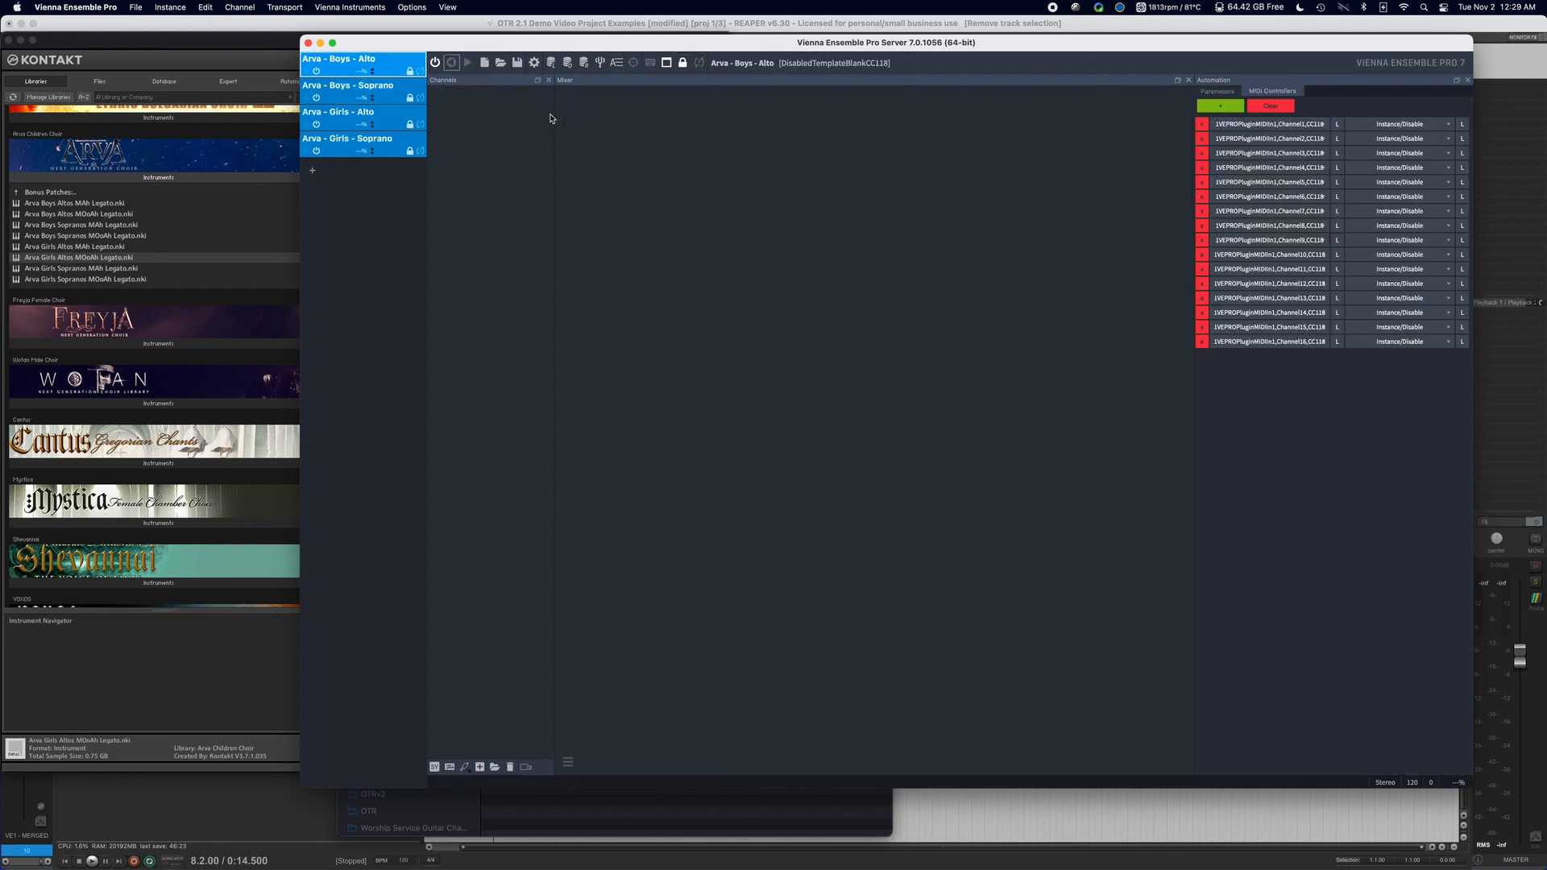
click(359, 86)
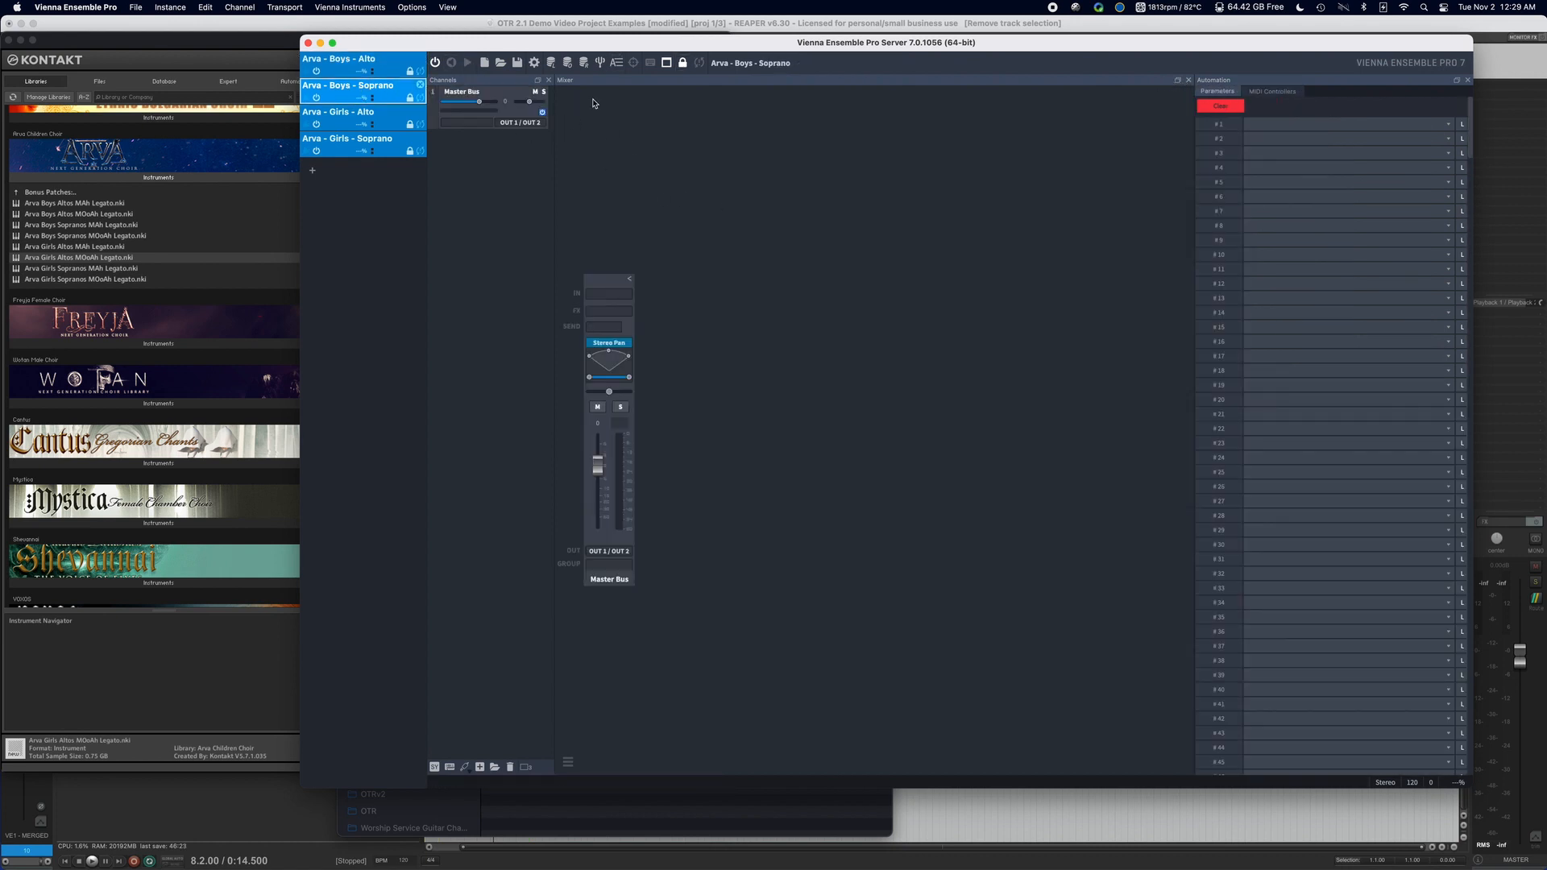
click(170, 7)
mouse_move(211, 54)
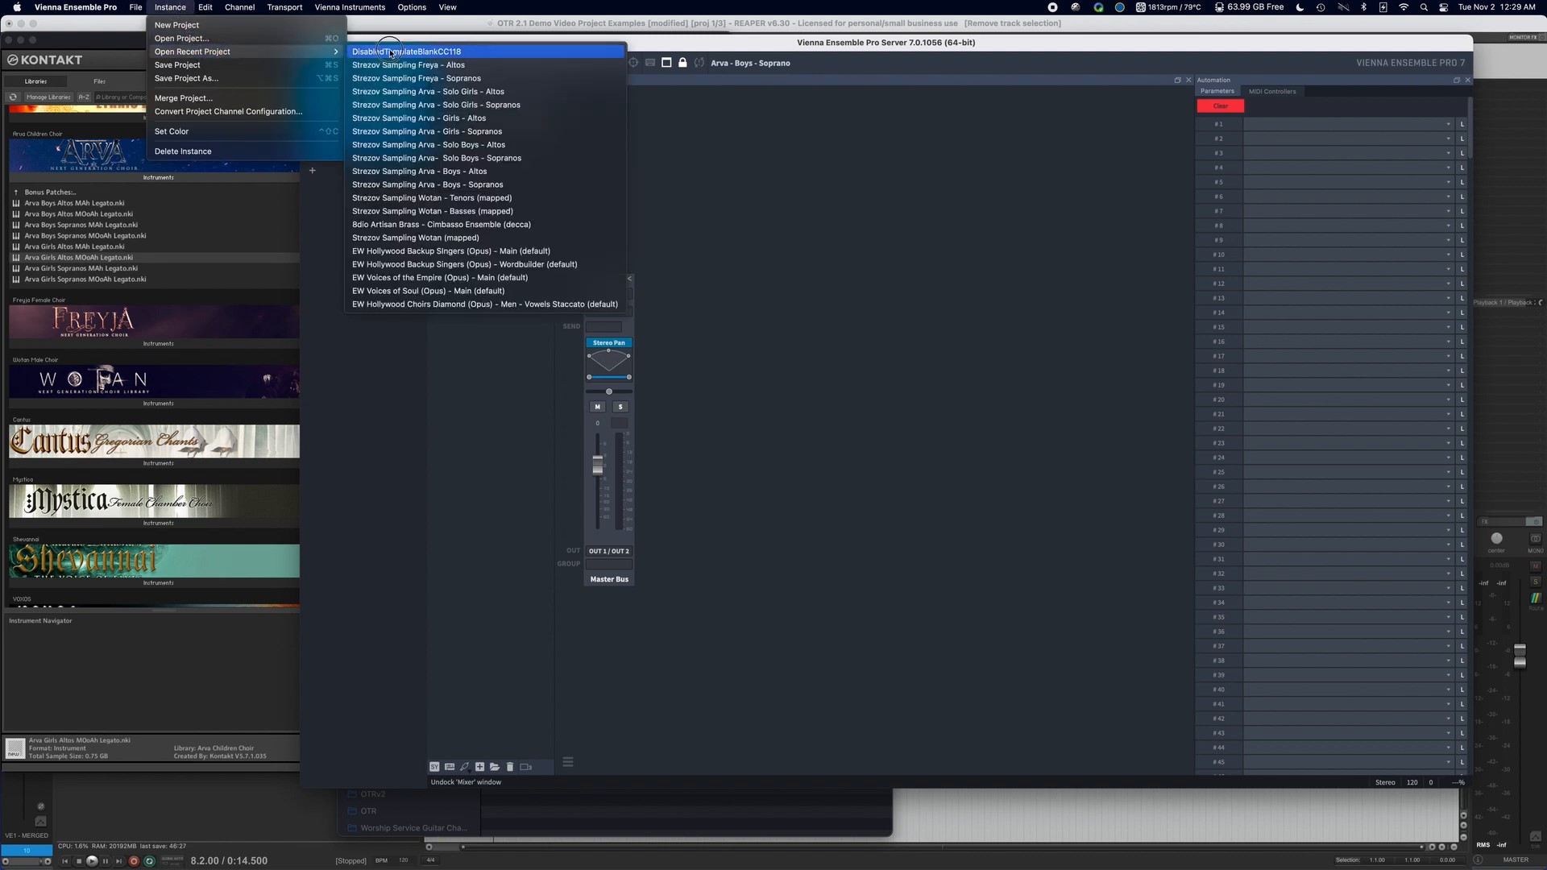
click(392, 53)
Open the recent project DisabledTemplateBlankCC118 in the Arva - Girls - Alto instance.
click(181, 5)
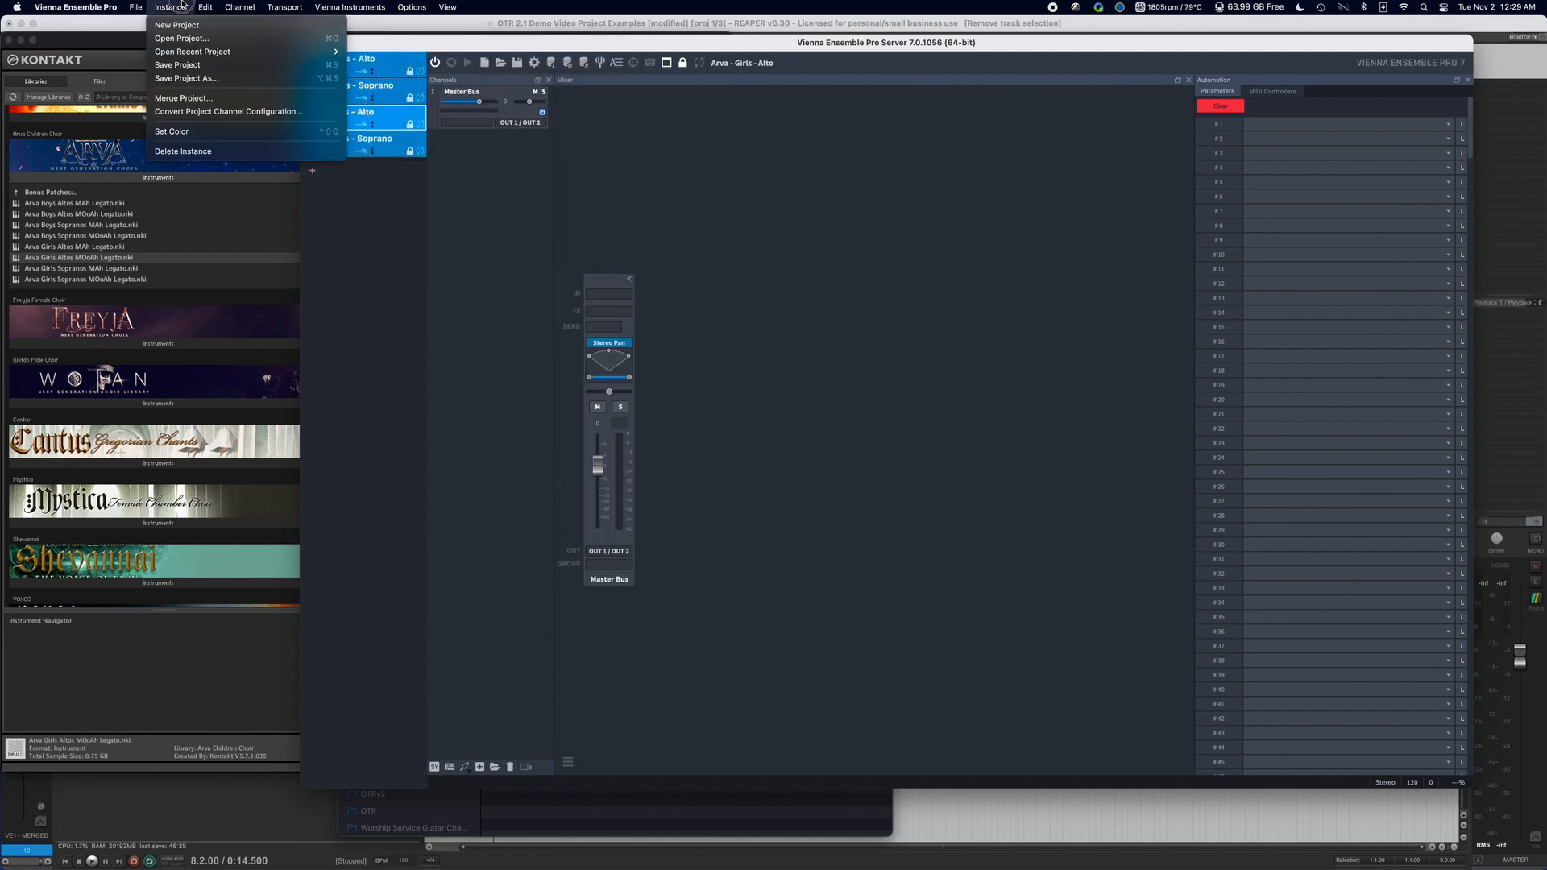
mouse_move(211, 52)
click(378, 62)
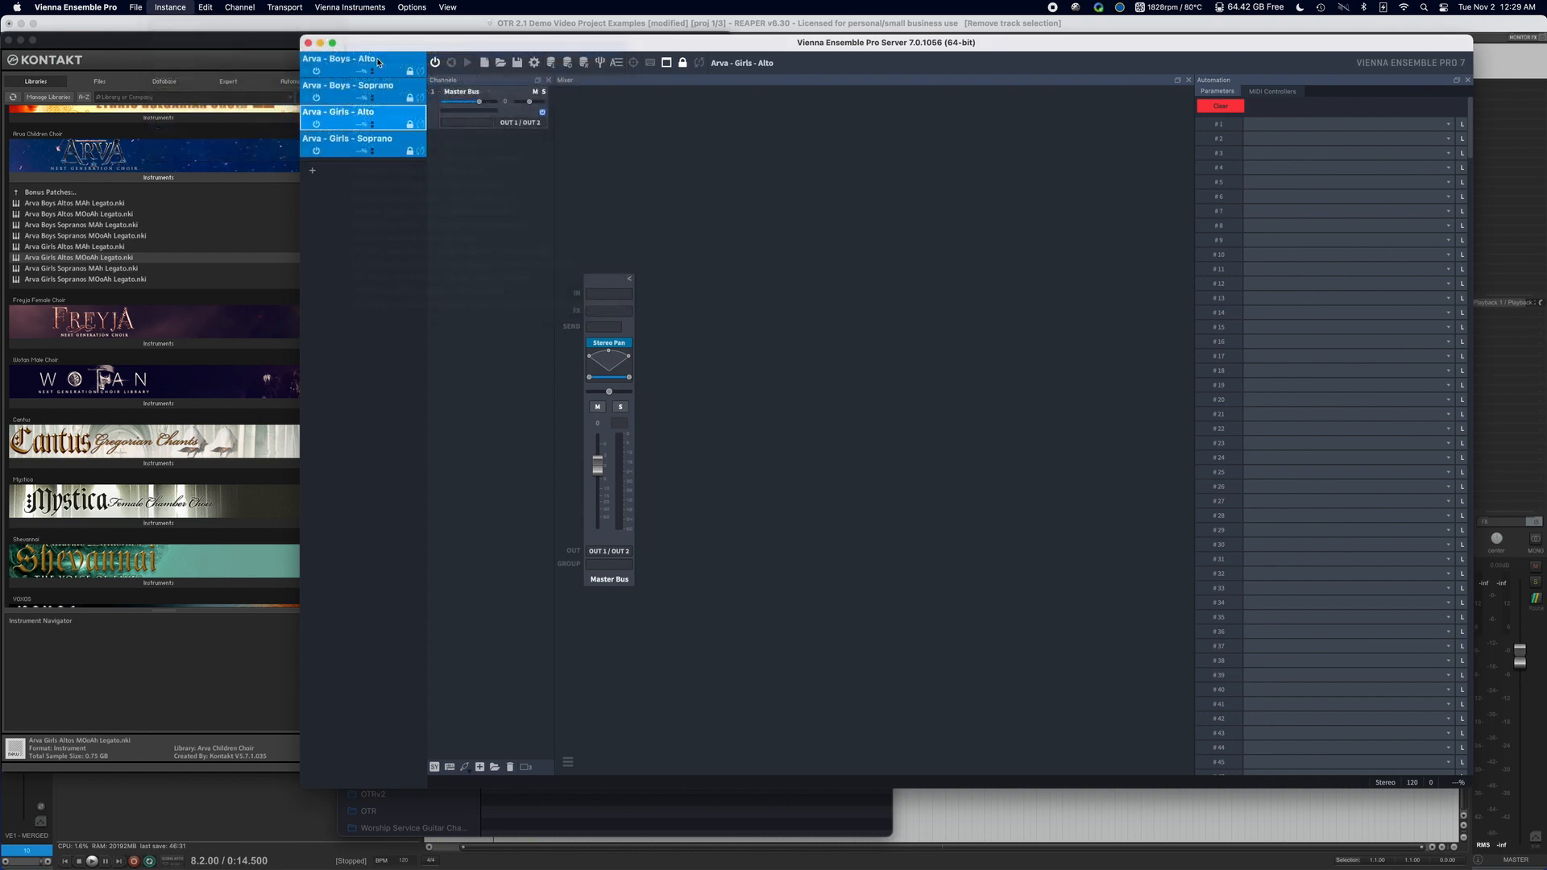
Open the recent project DisabledTemplateBlankCC118 in the Arva - Girls - Soprano instance.
click(170, 7)
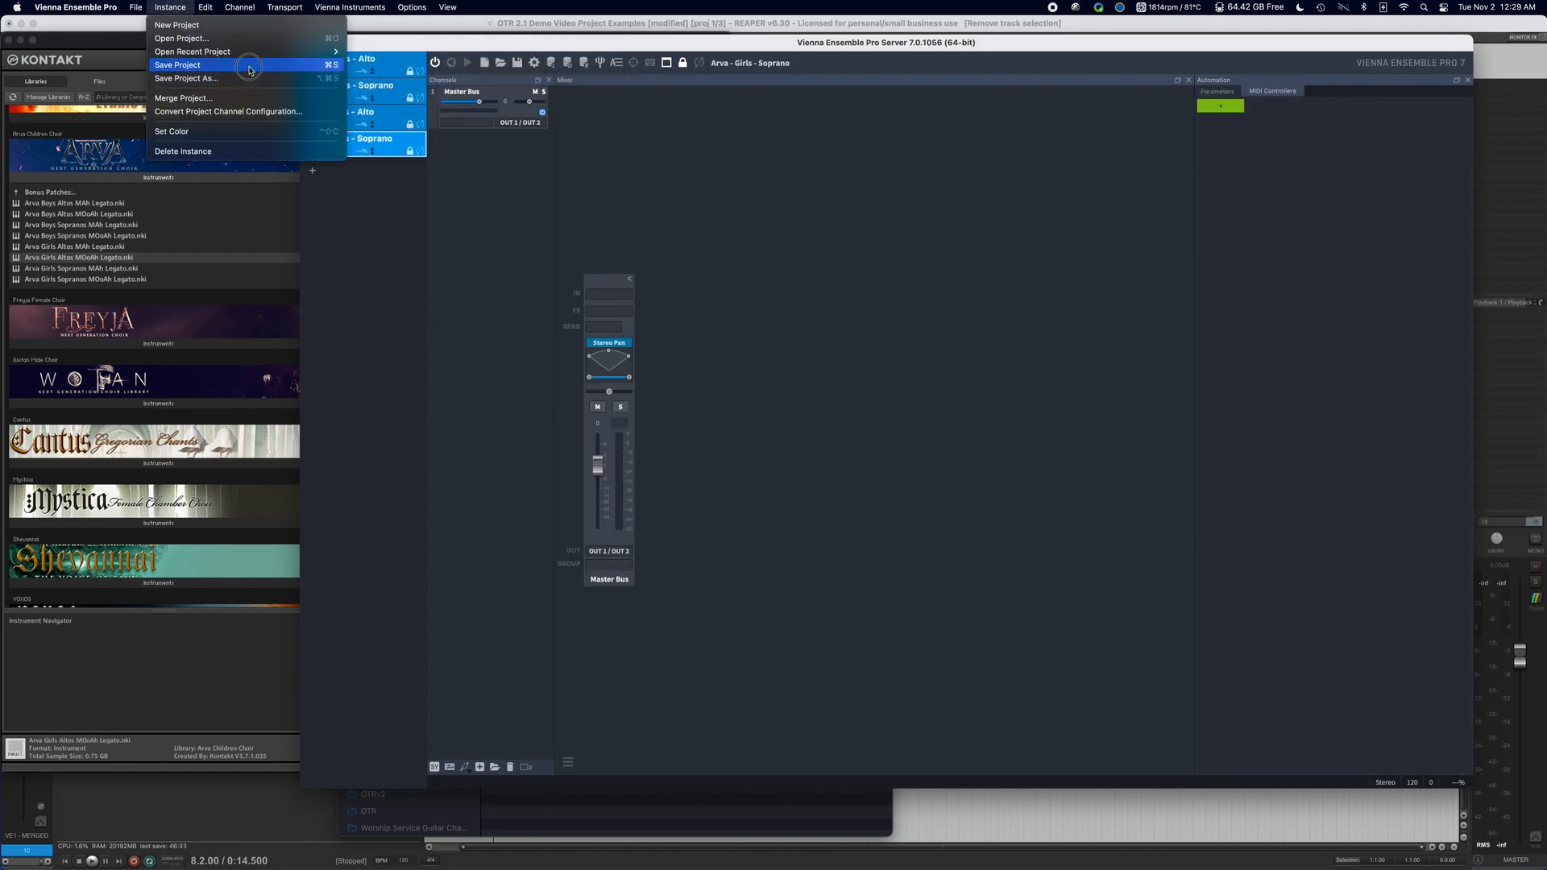
mouse_move(246, 51)
click(375, 58)
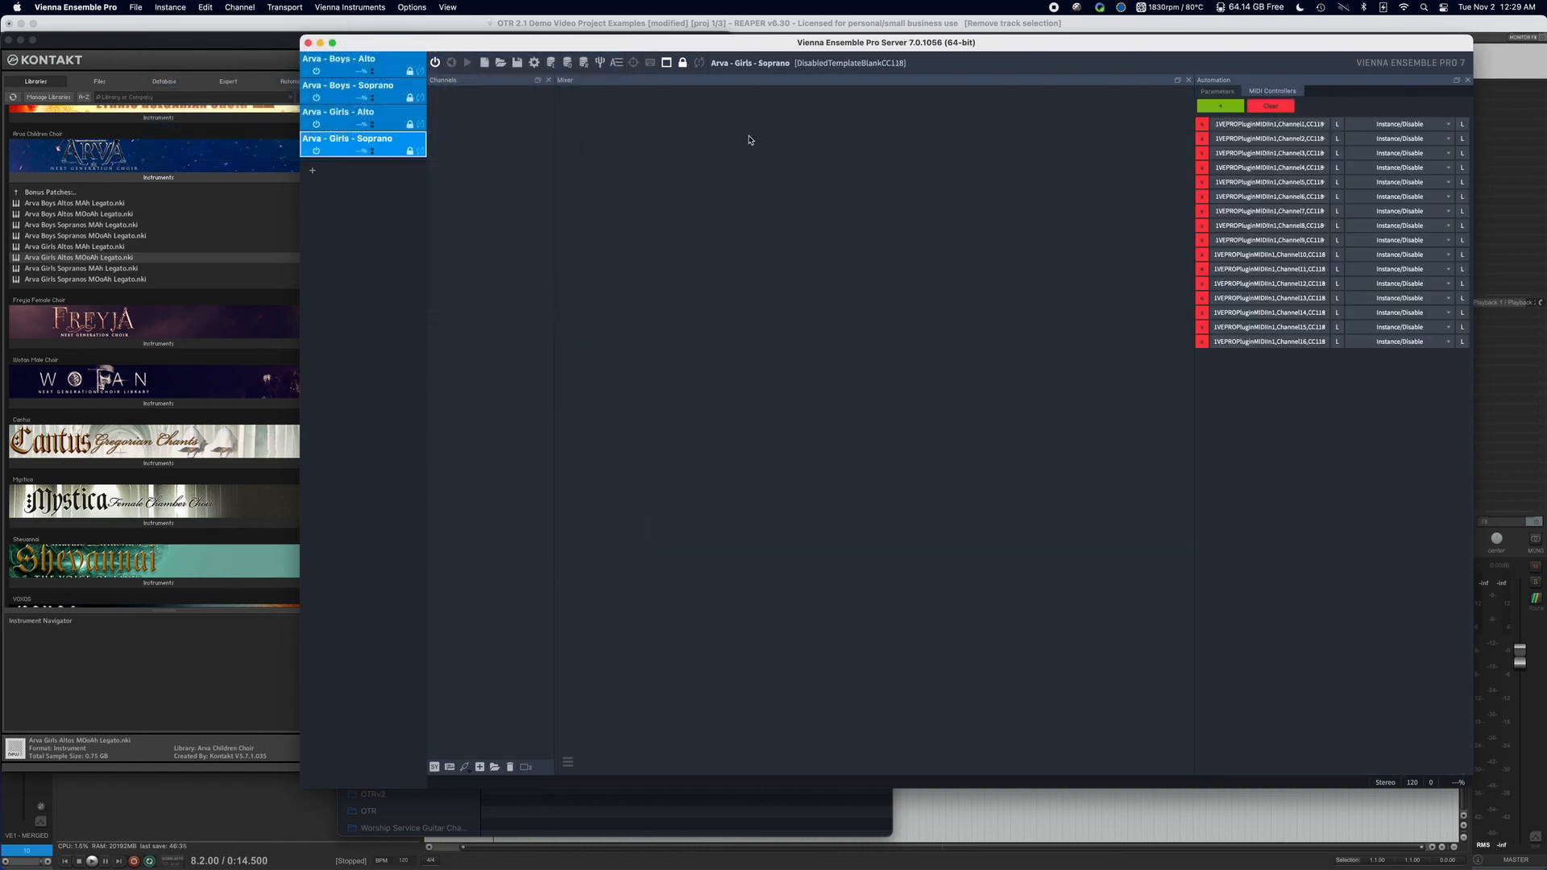
Add a channel to the Arva - Boys - Alto instance, set its input to Native Instruments Kontakt (VST) and show the Kontakt interface.
click(409, 74)
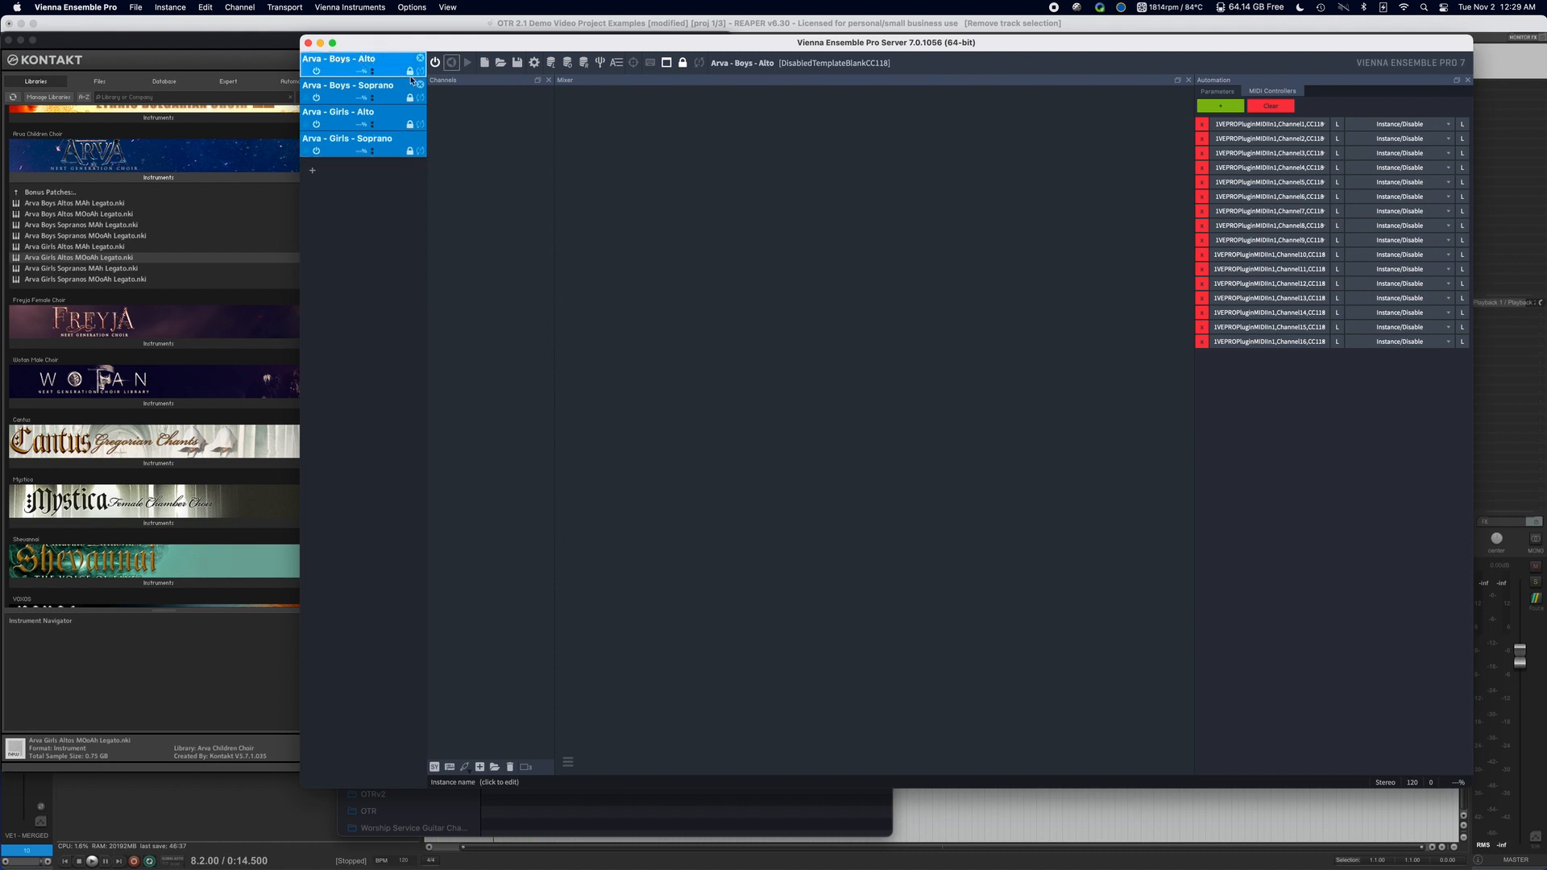
click(479, 767)
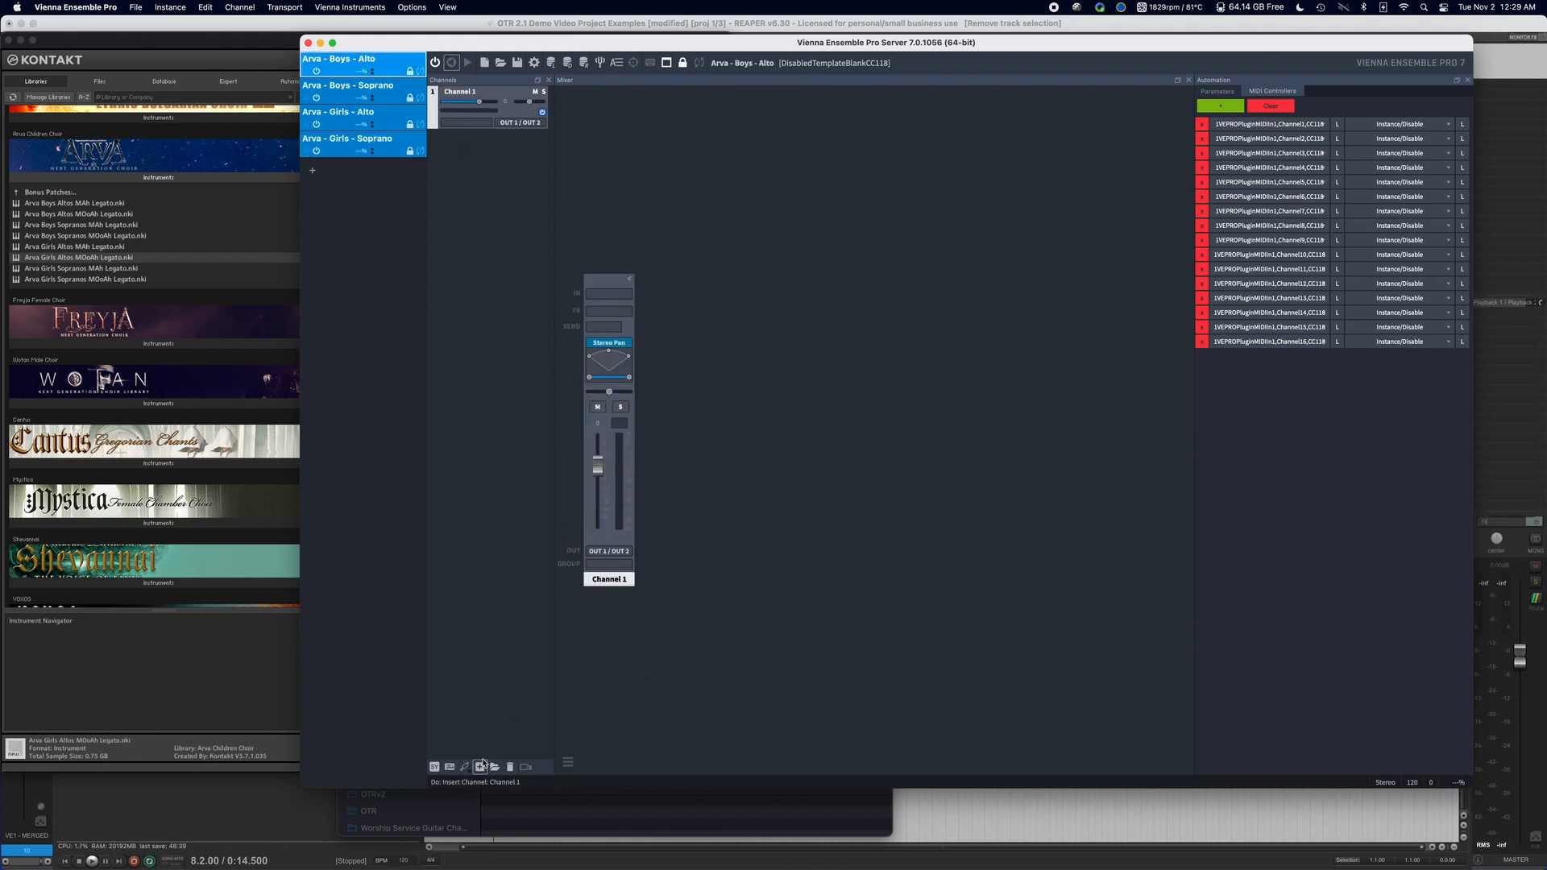
click(473, 125)
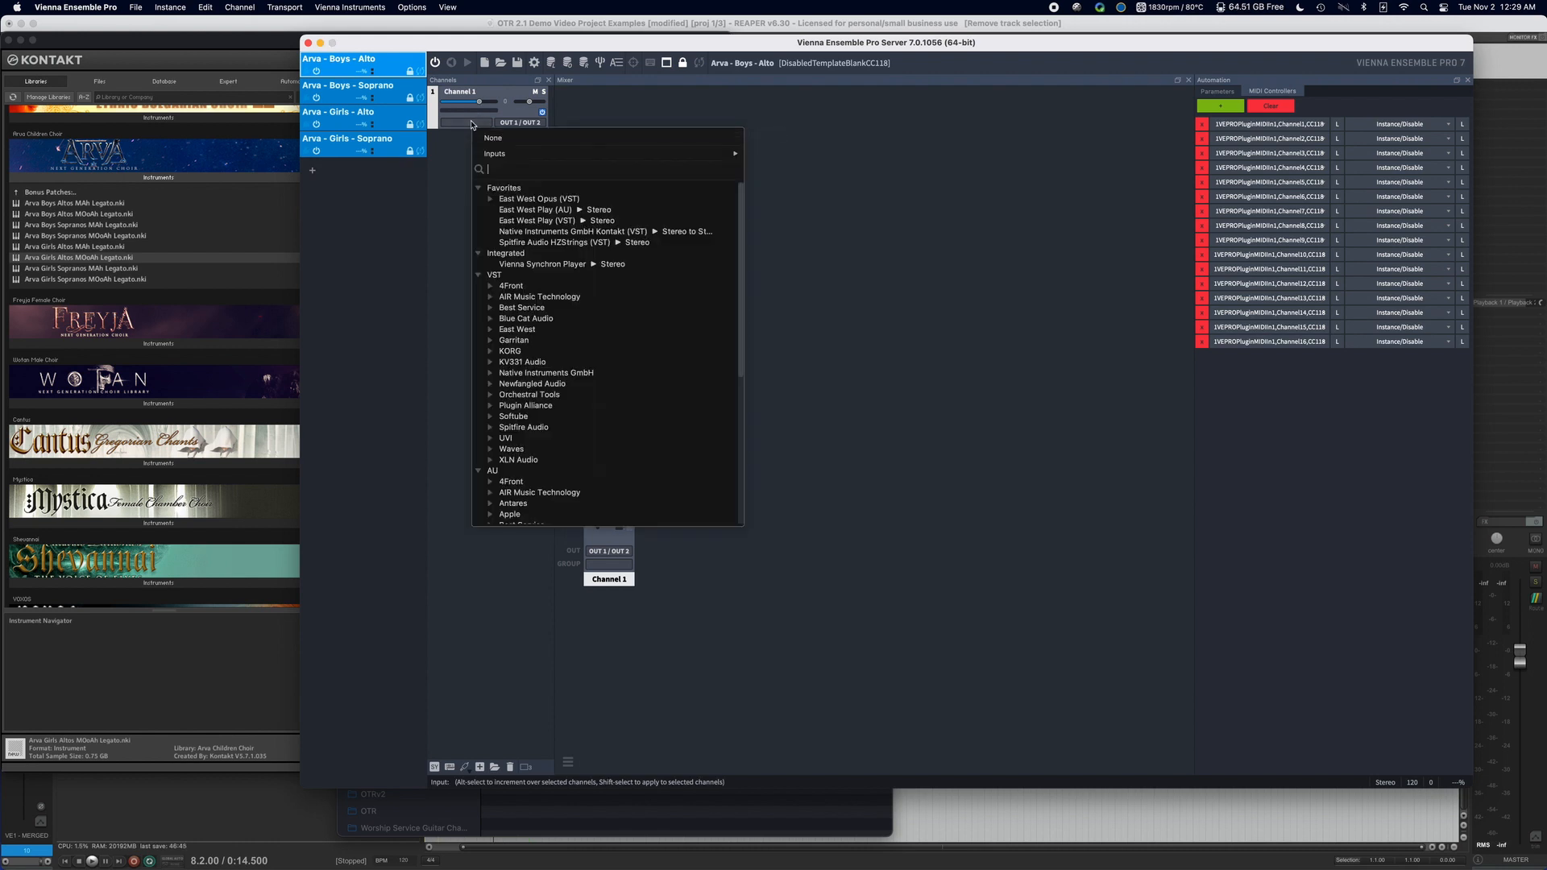
click(598, 233)
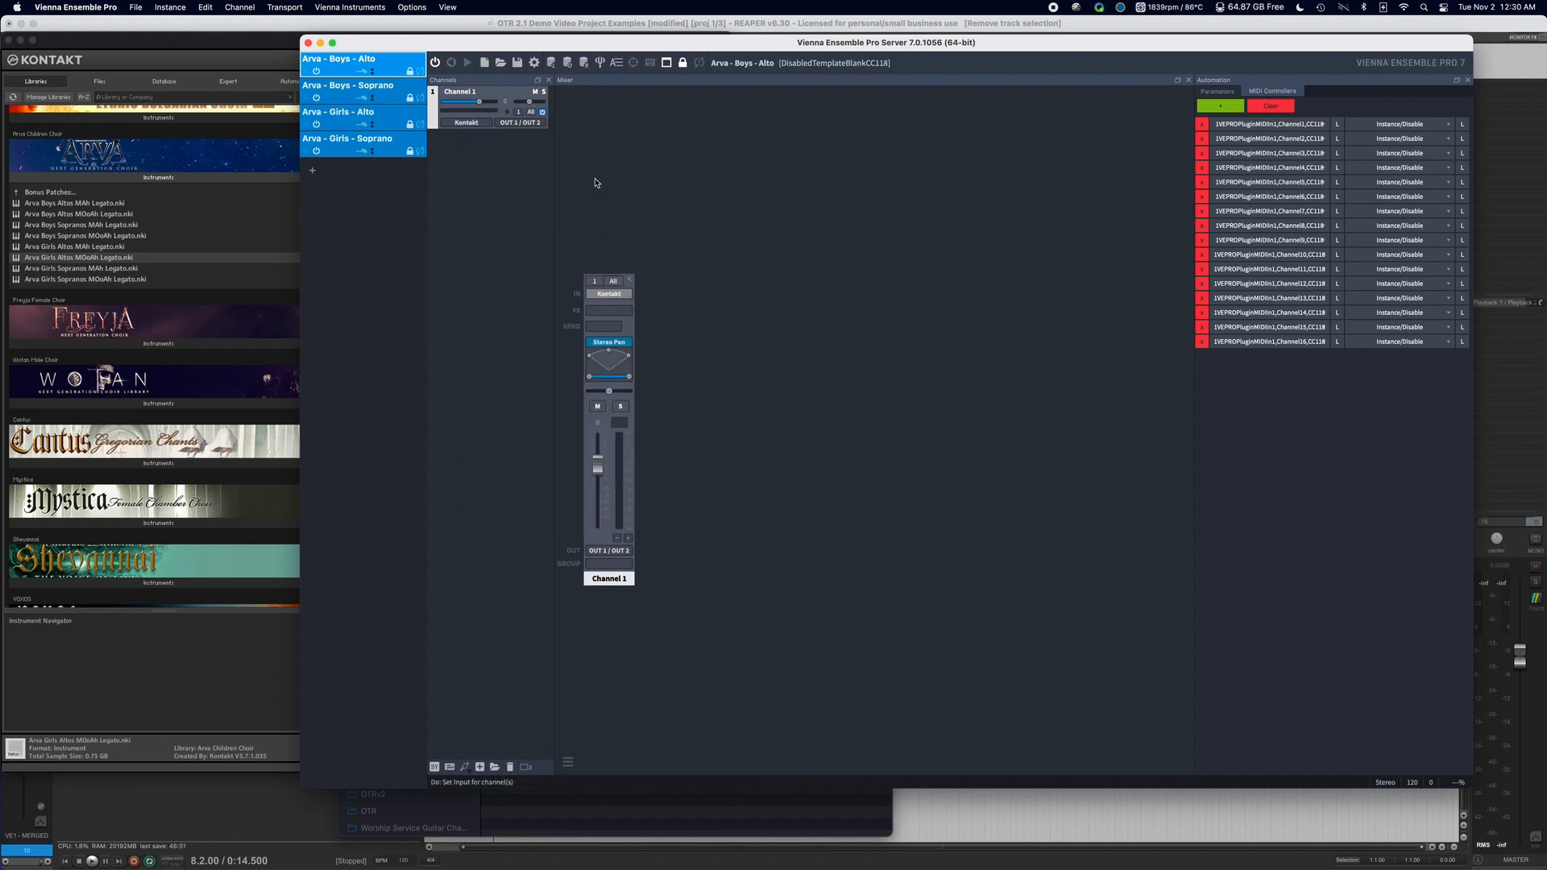
click(469, 123)
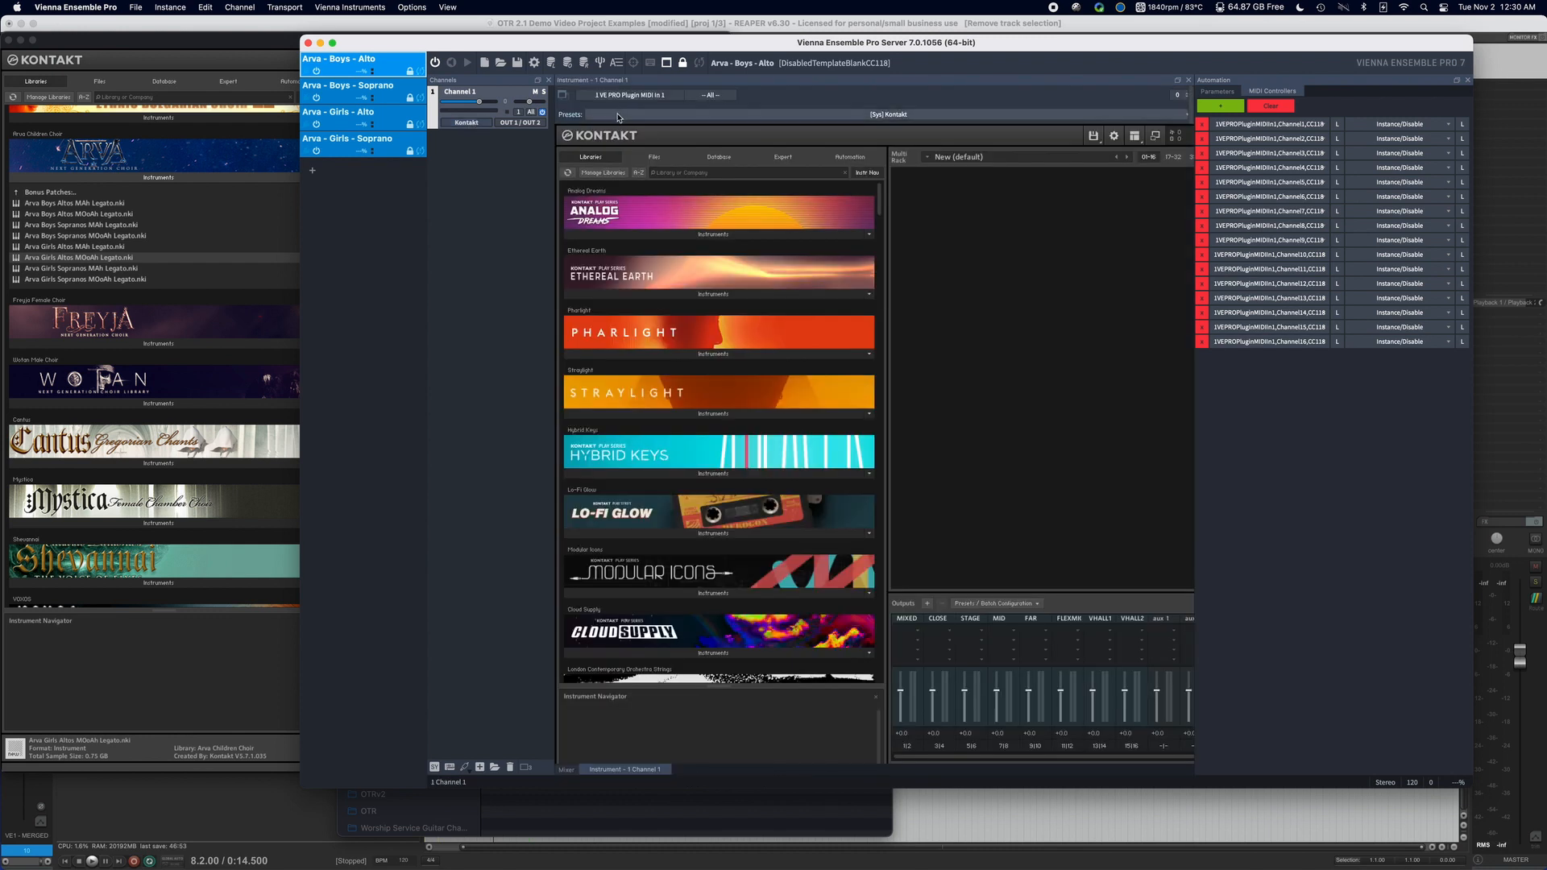
click(566, 770)
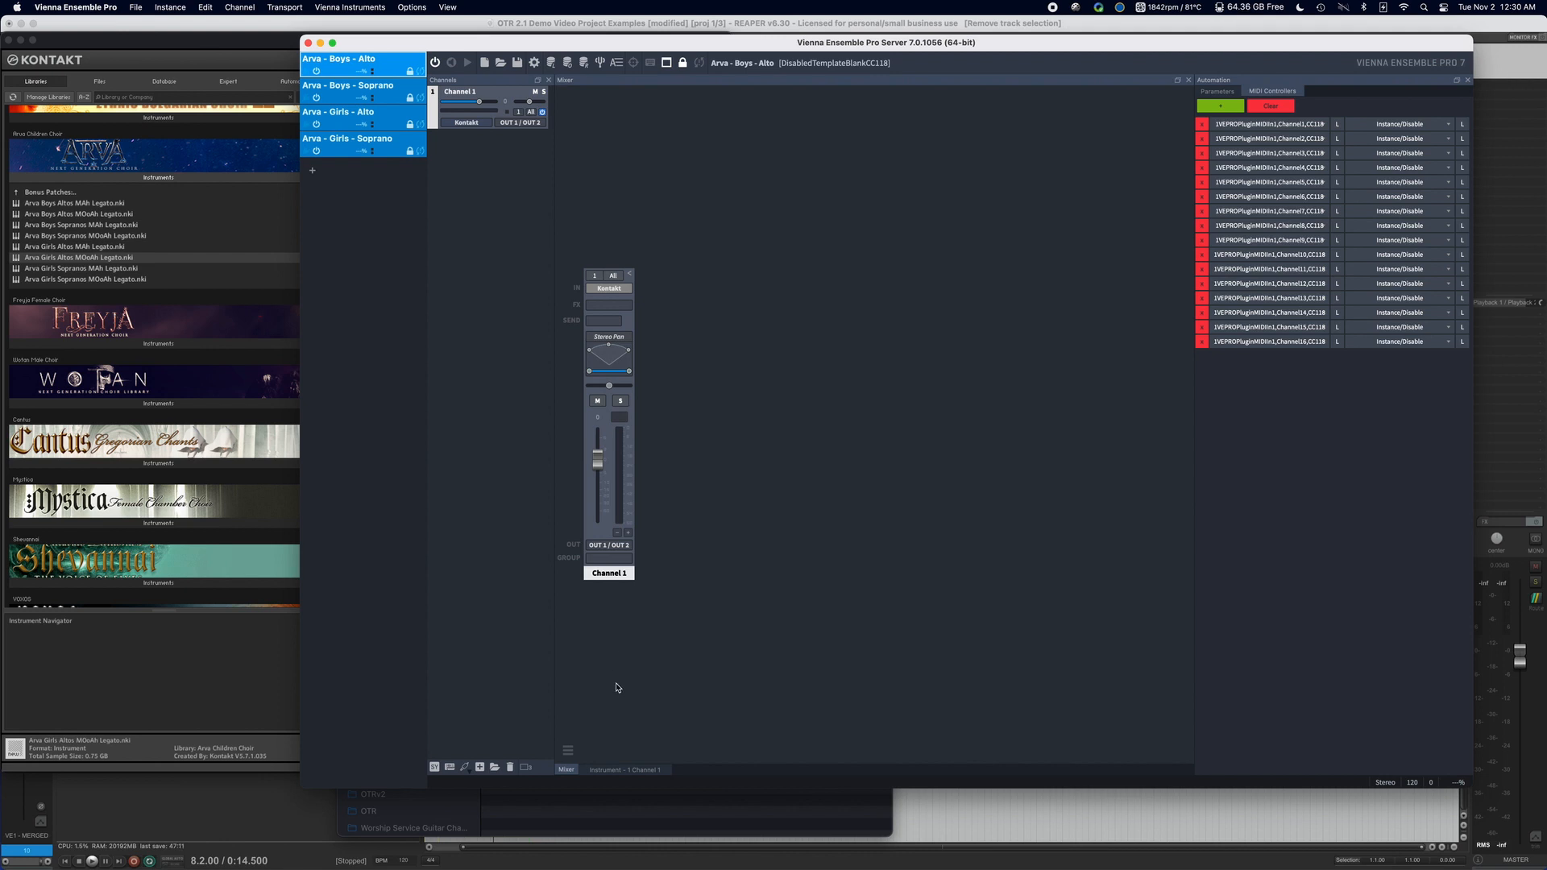
click(609, 288)
Load the Arva Boys Altos MAh Legato and MOoAh Legato bonus patches from the Arva Children Choir library.
scroll(672, 226, down, 20)
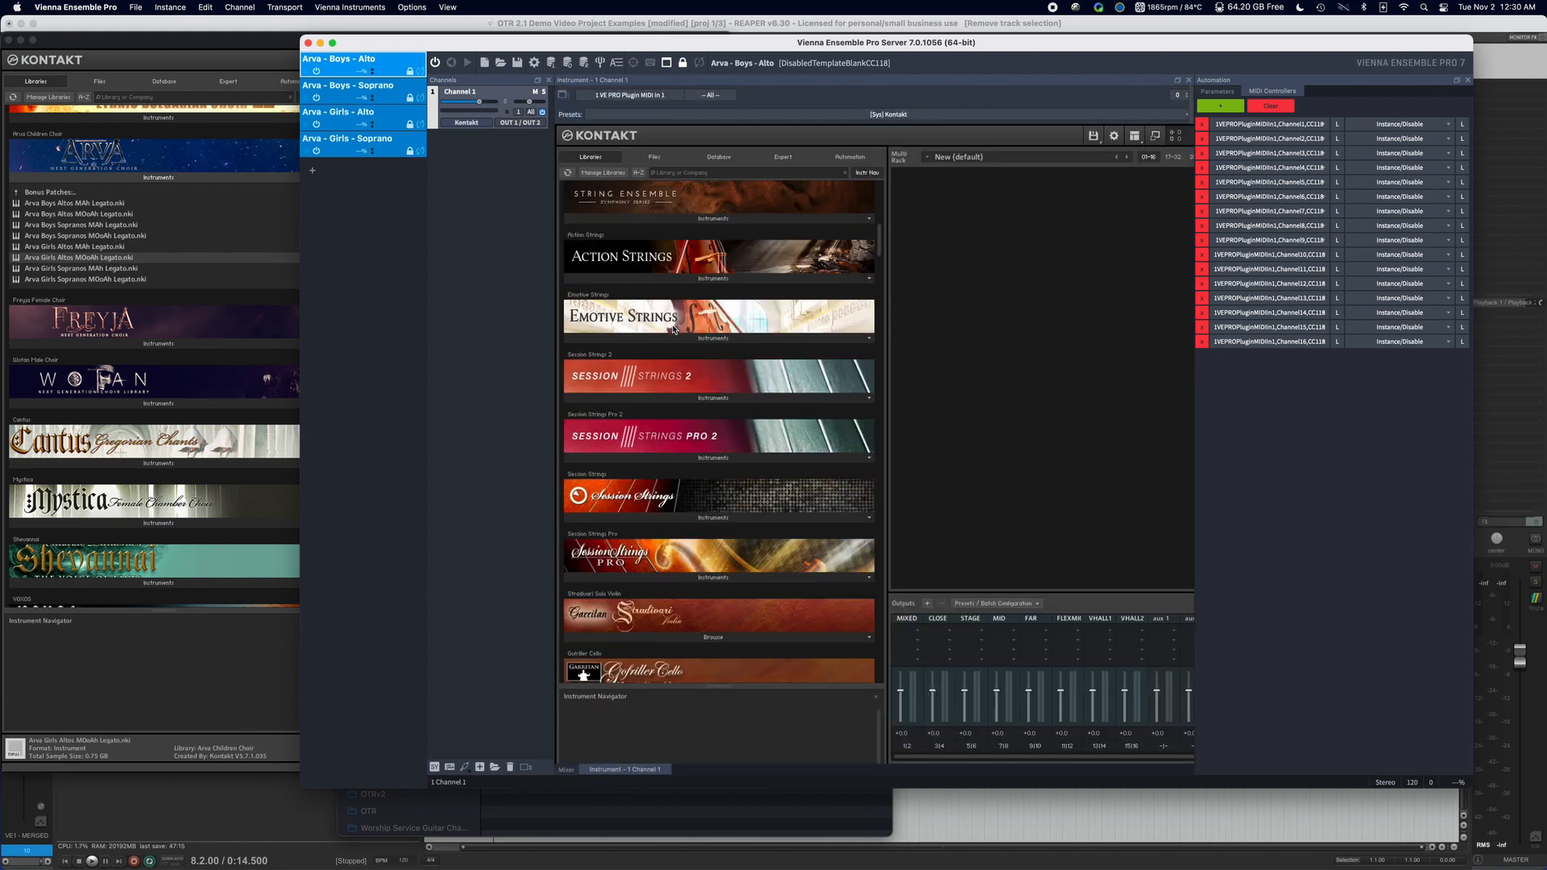
scroll(673, 329, down, 10)
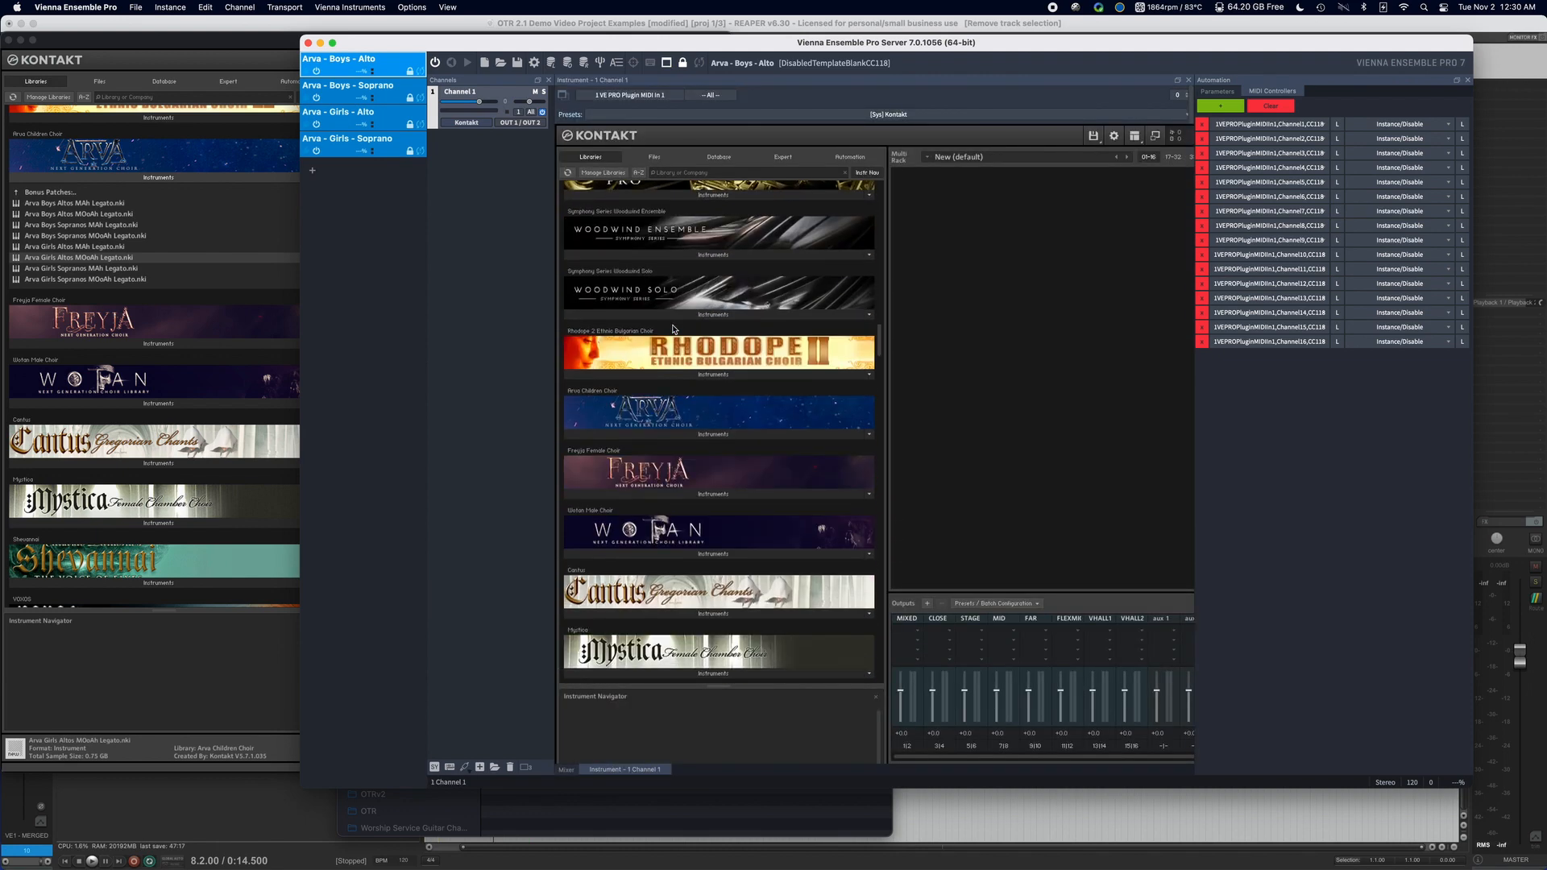
click(677, 408)
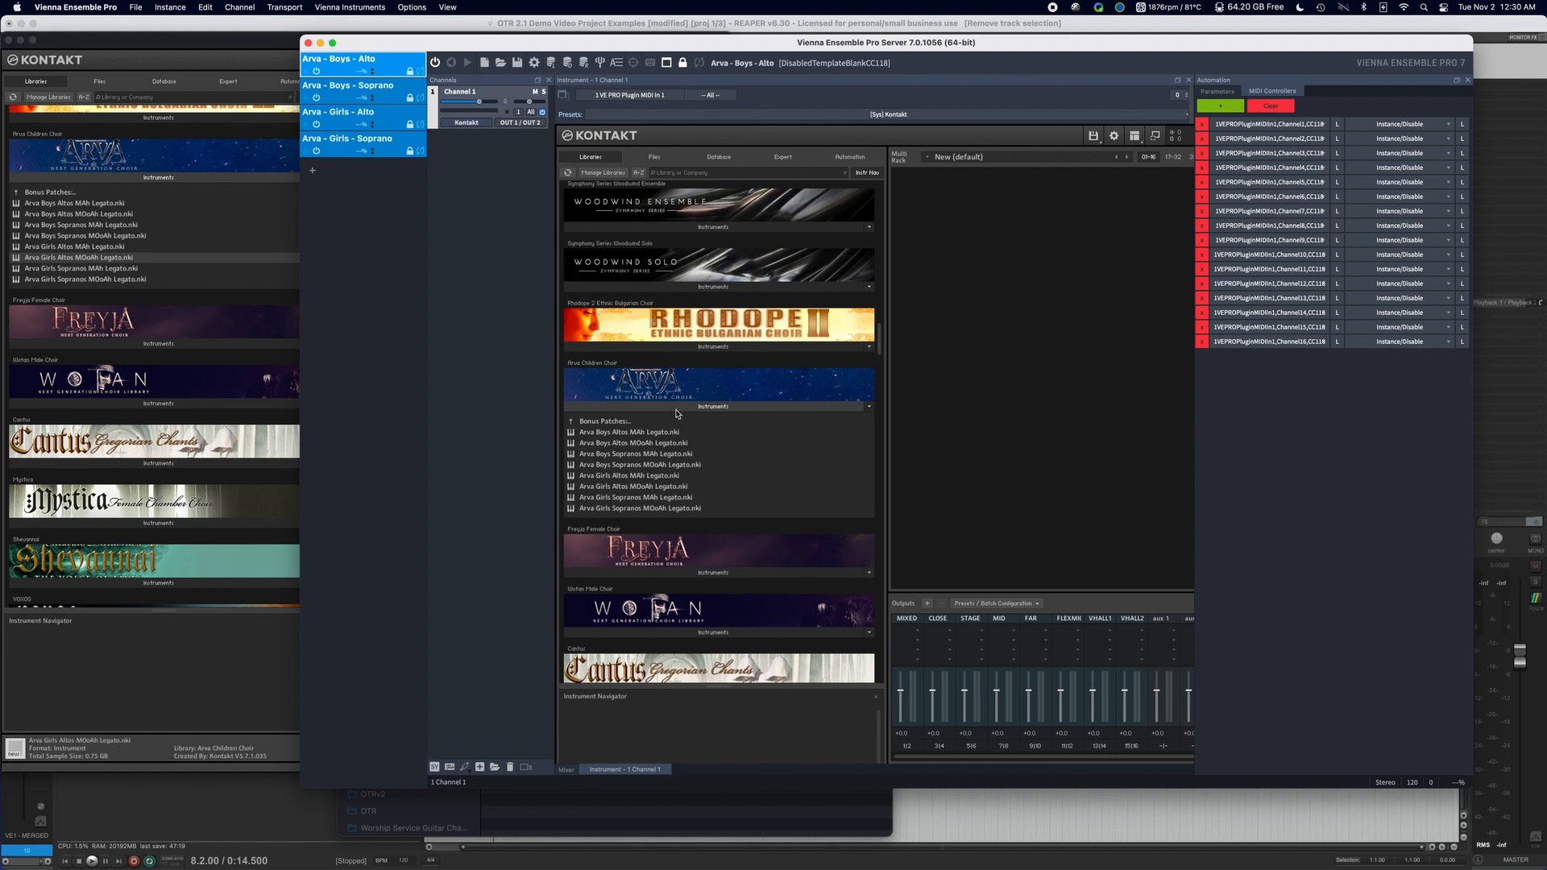
double_click(685, 433)
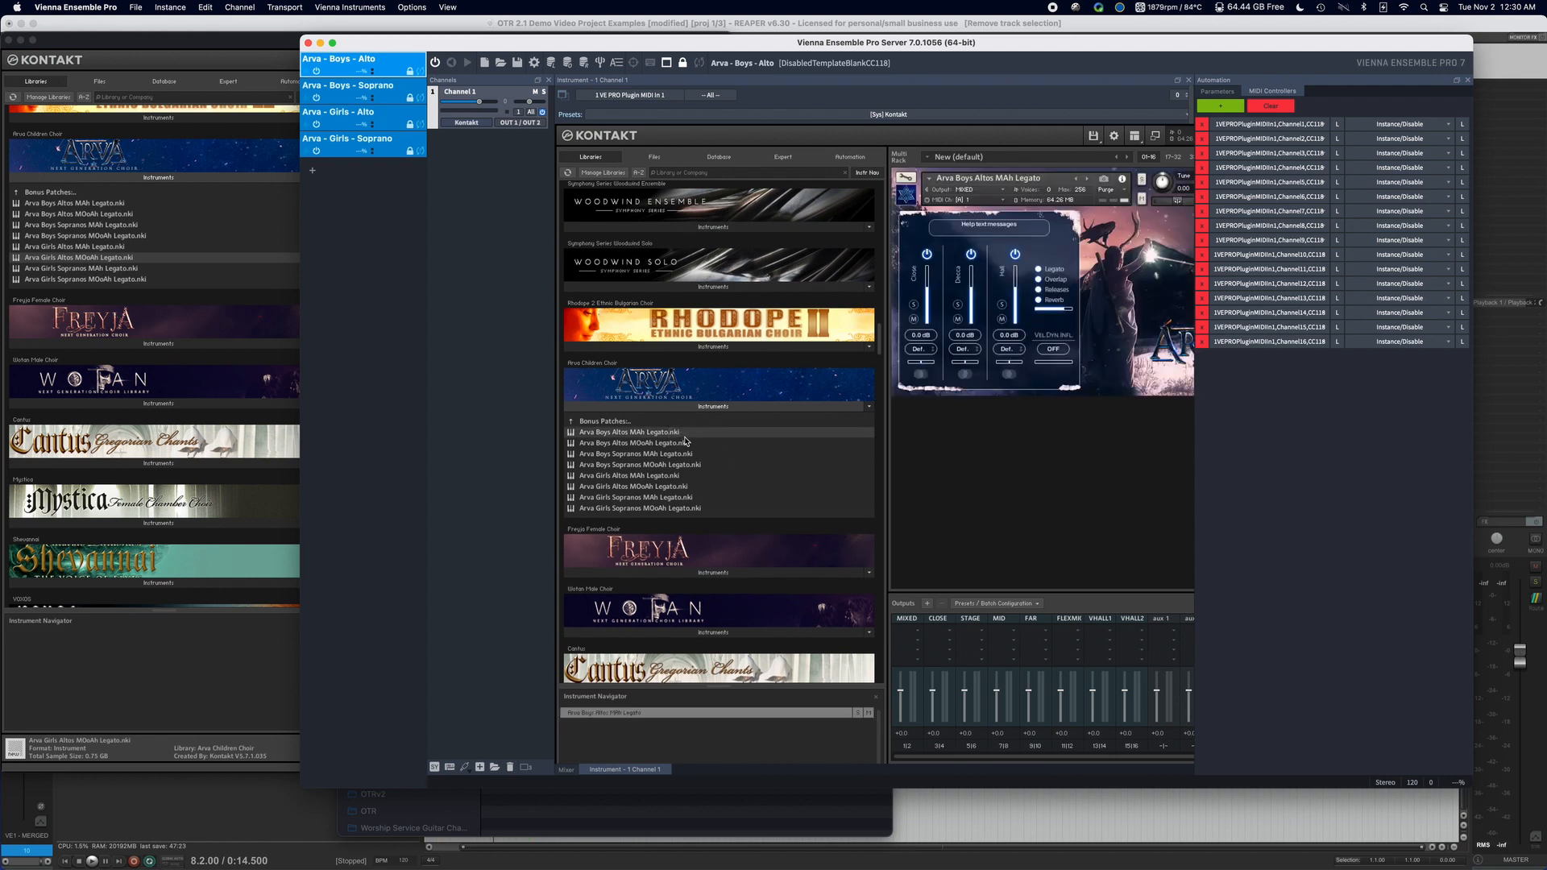
double_click(685, 437)
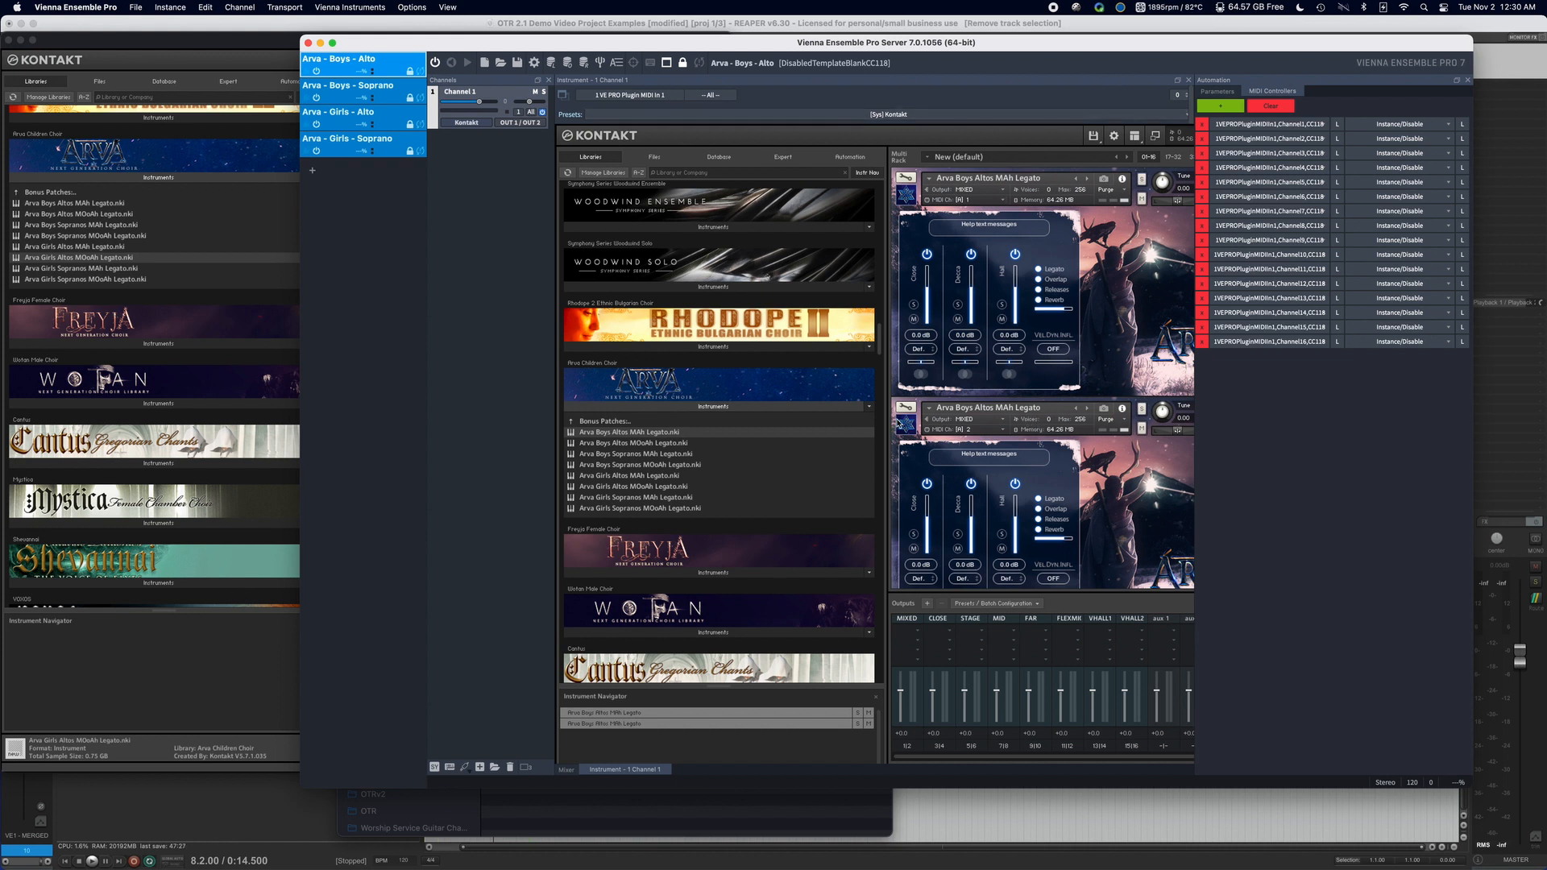
double_click(698, 444)
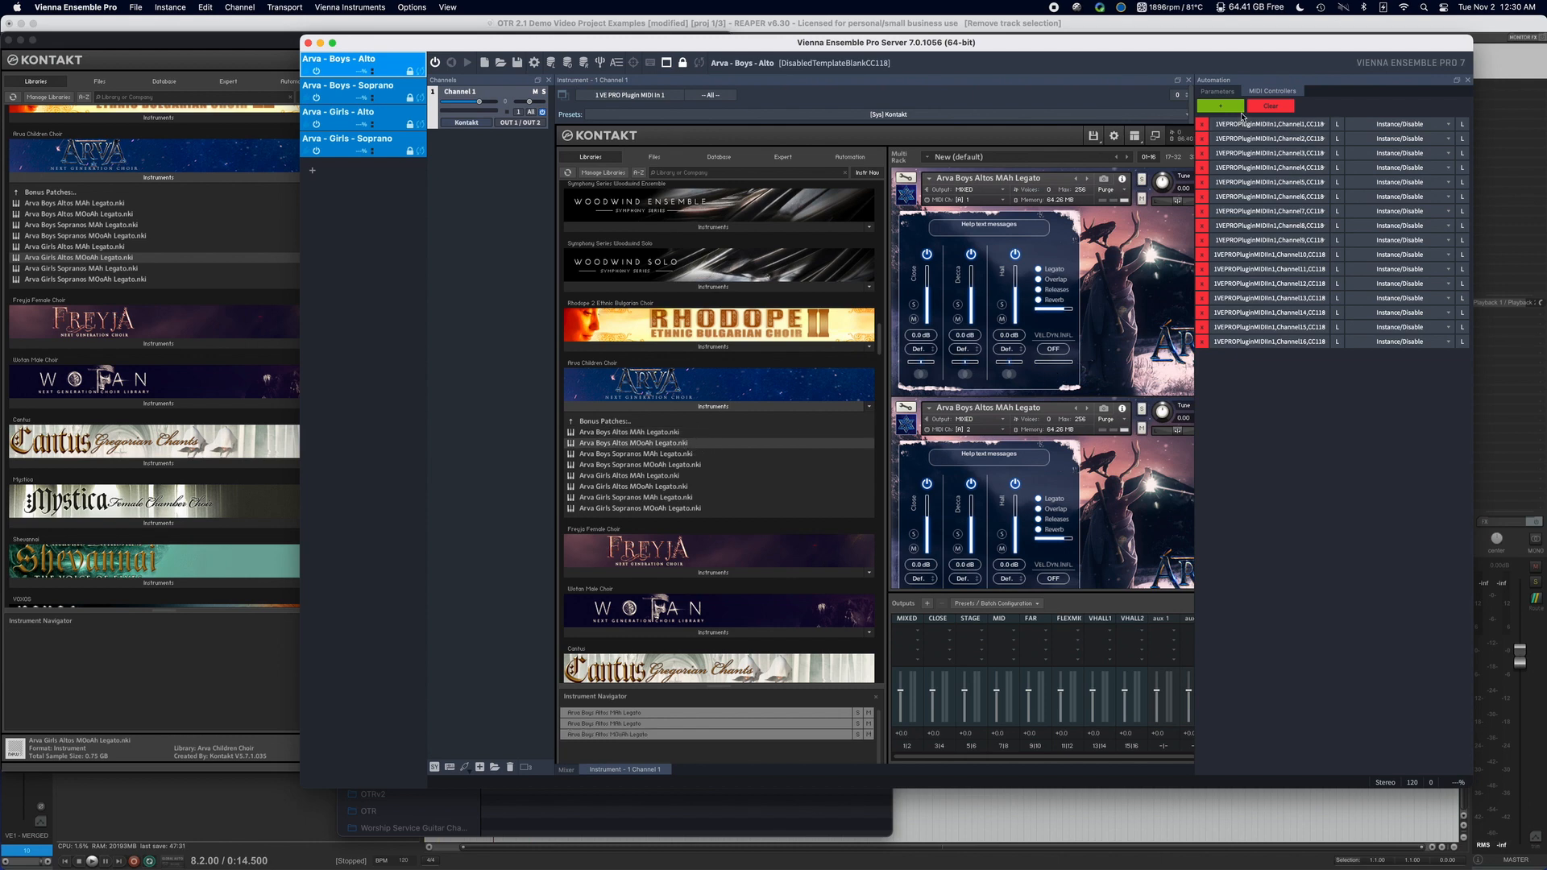
With the automation pane closed, remove the duplicate Arva Boys Altos MAh Legato and set the MOoAh Legato's MIDI input to Port A channel 2.
click(1466, 84)
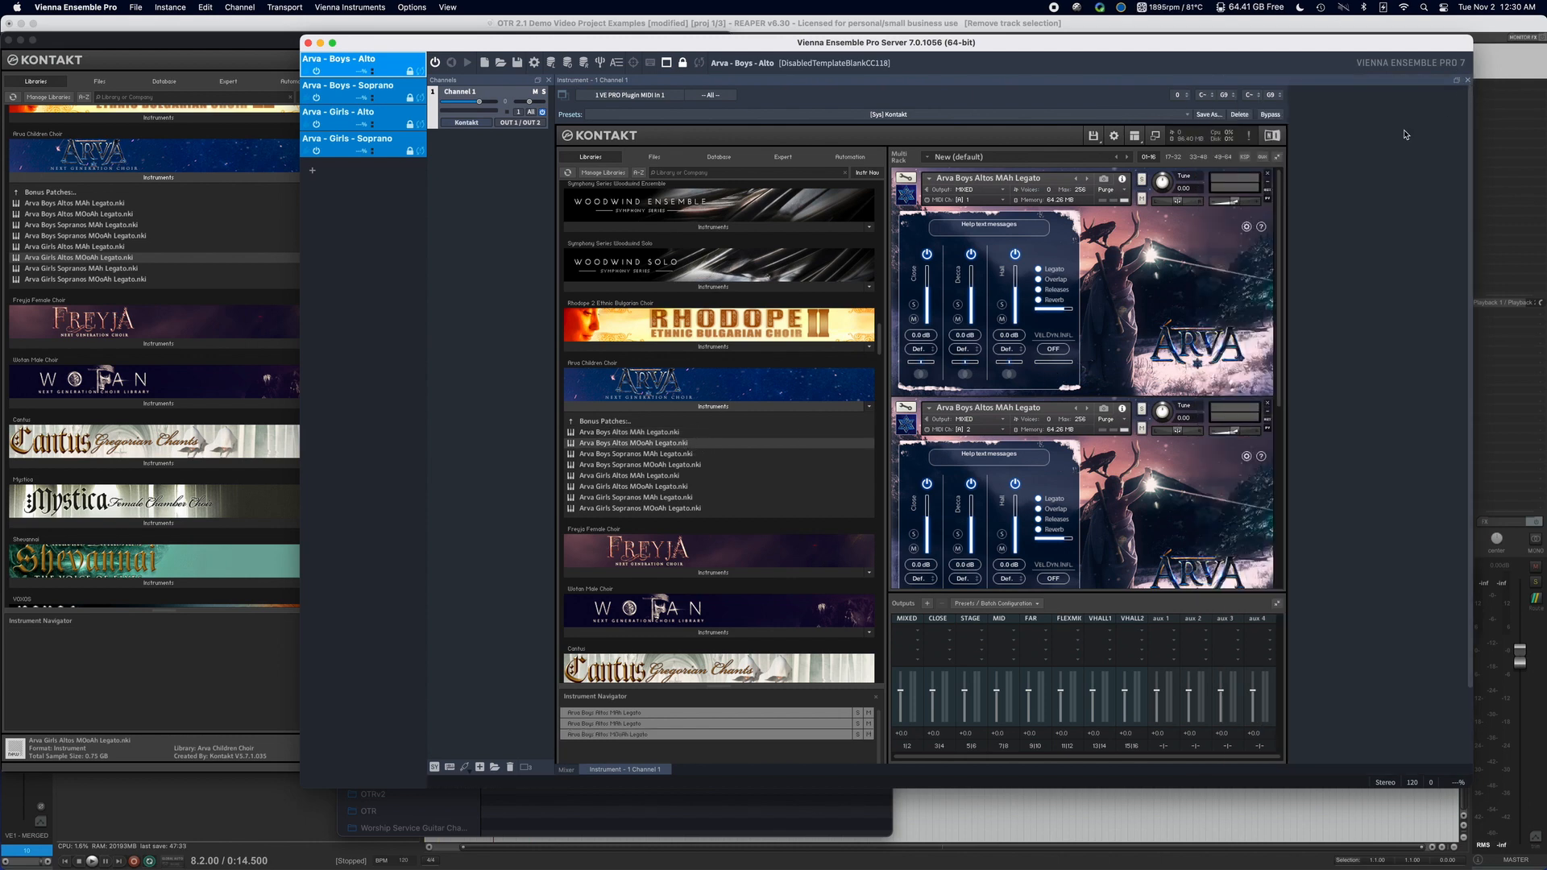
click(1267, 402)
click(995, 432)
mouse_move(1020, 445)
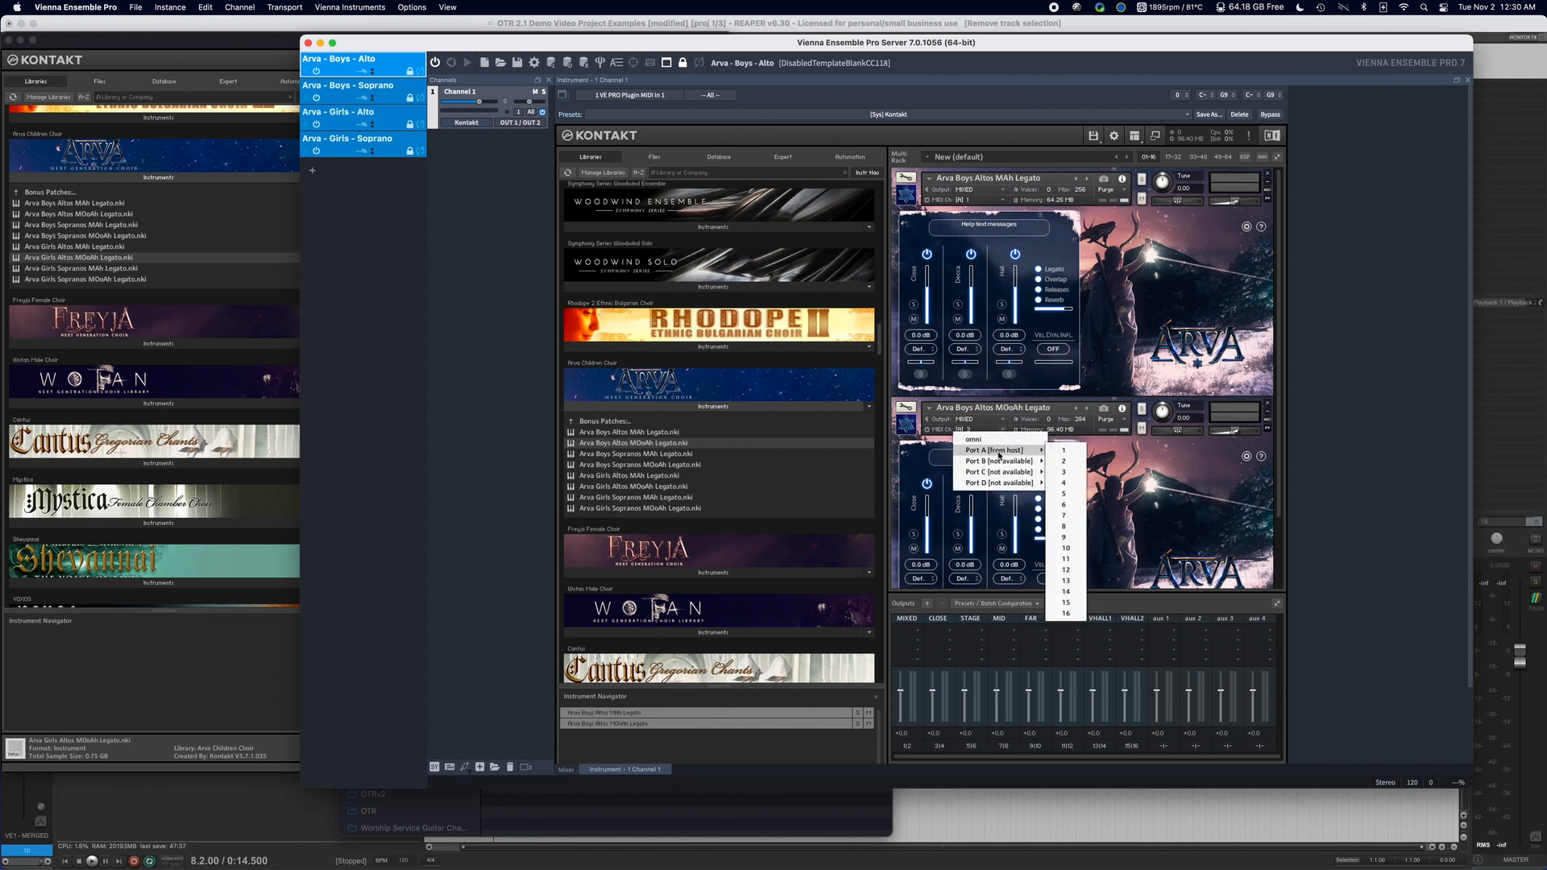
click(1065, 461)
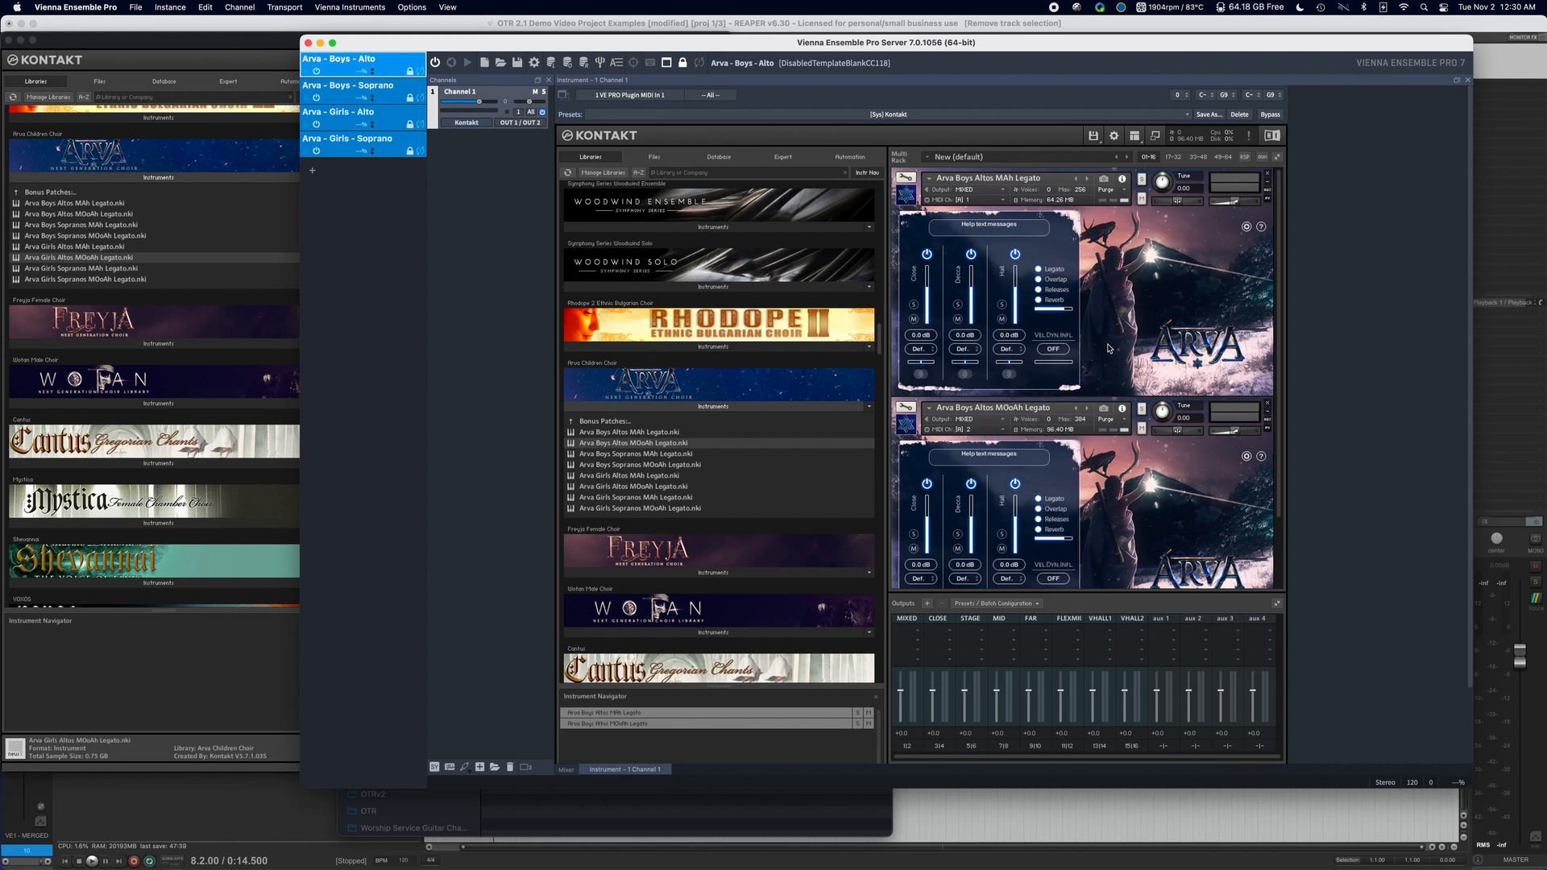
Return to the main patch list of the Arva Children Choir library and collapse both loaded legato instruments in the rack.
scroll(1109, 348, down, 5)
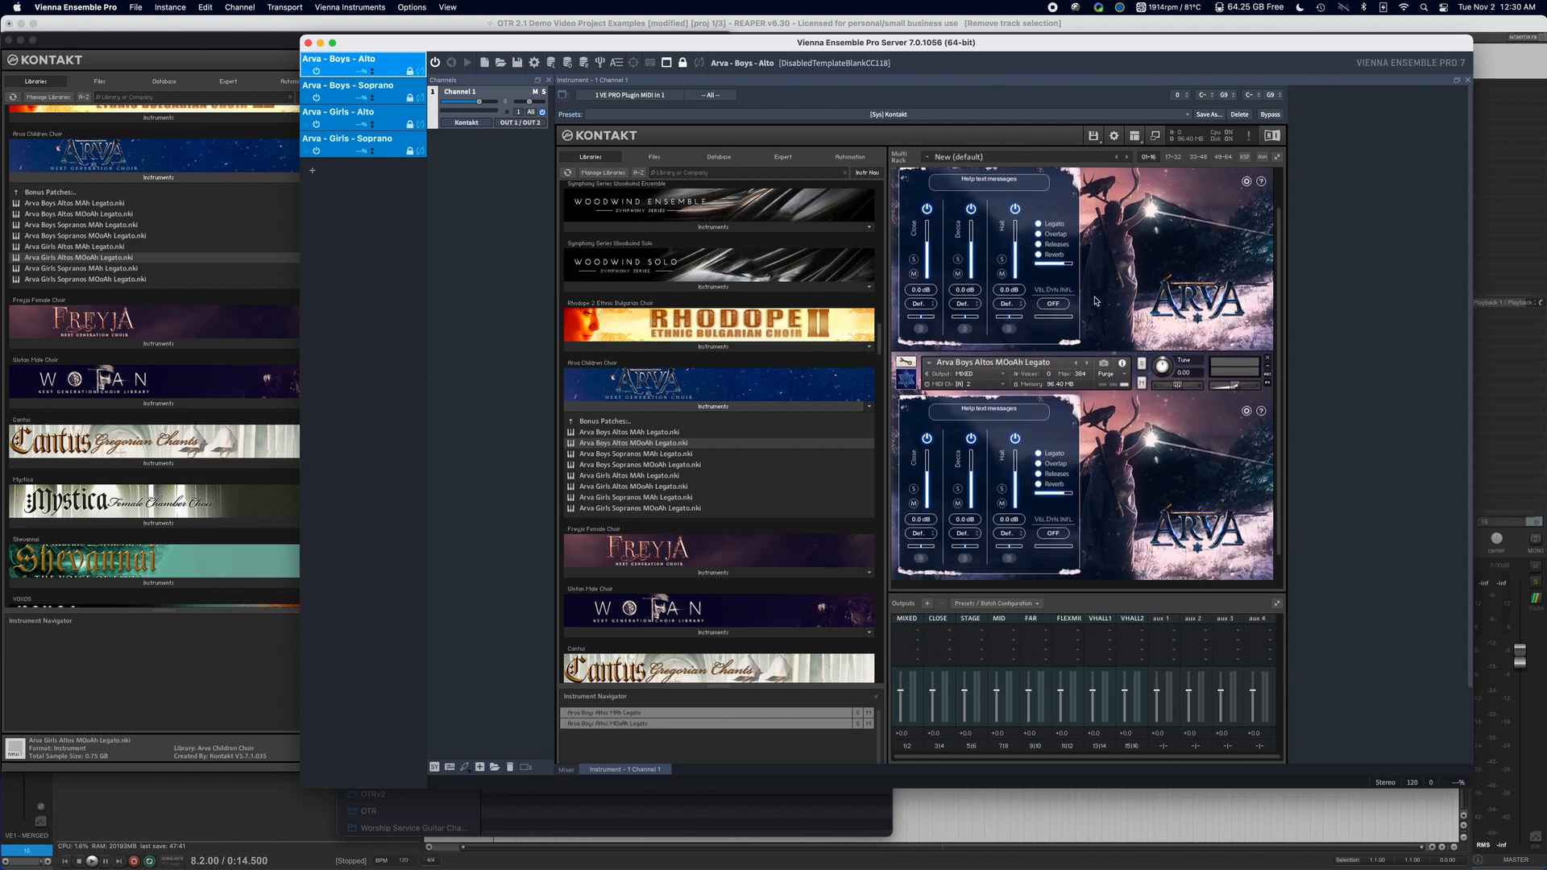
scroll(1096, 301, up, 5)
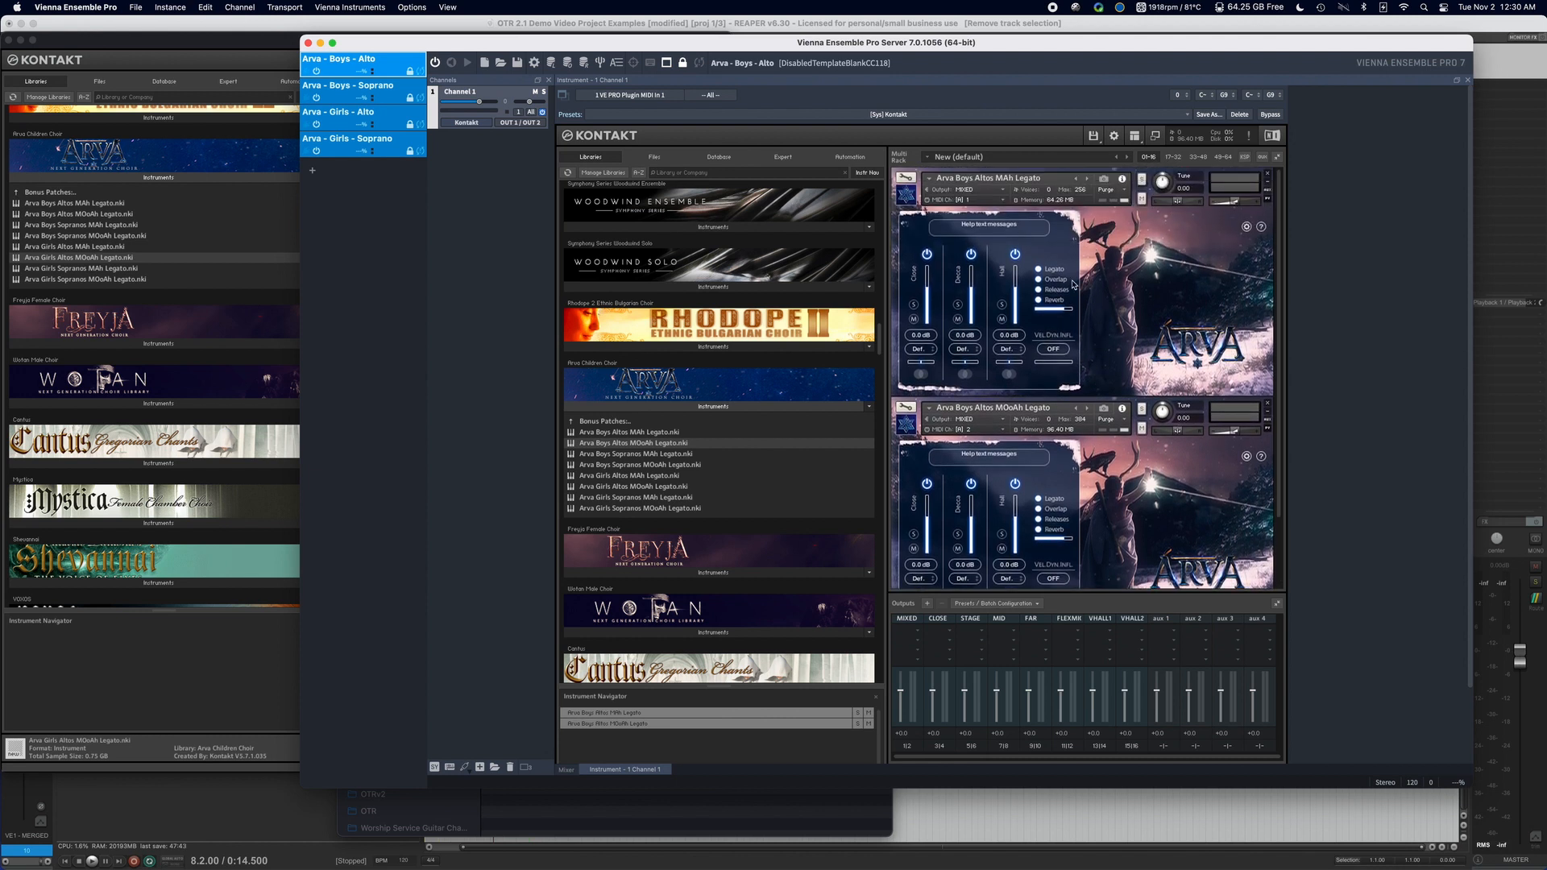
scroll(720, 444, down, 3)
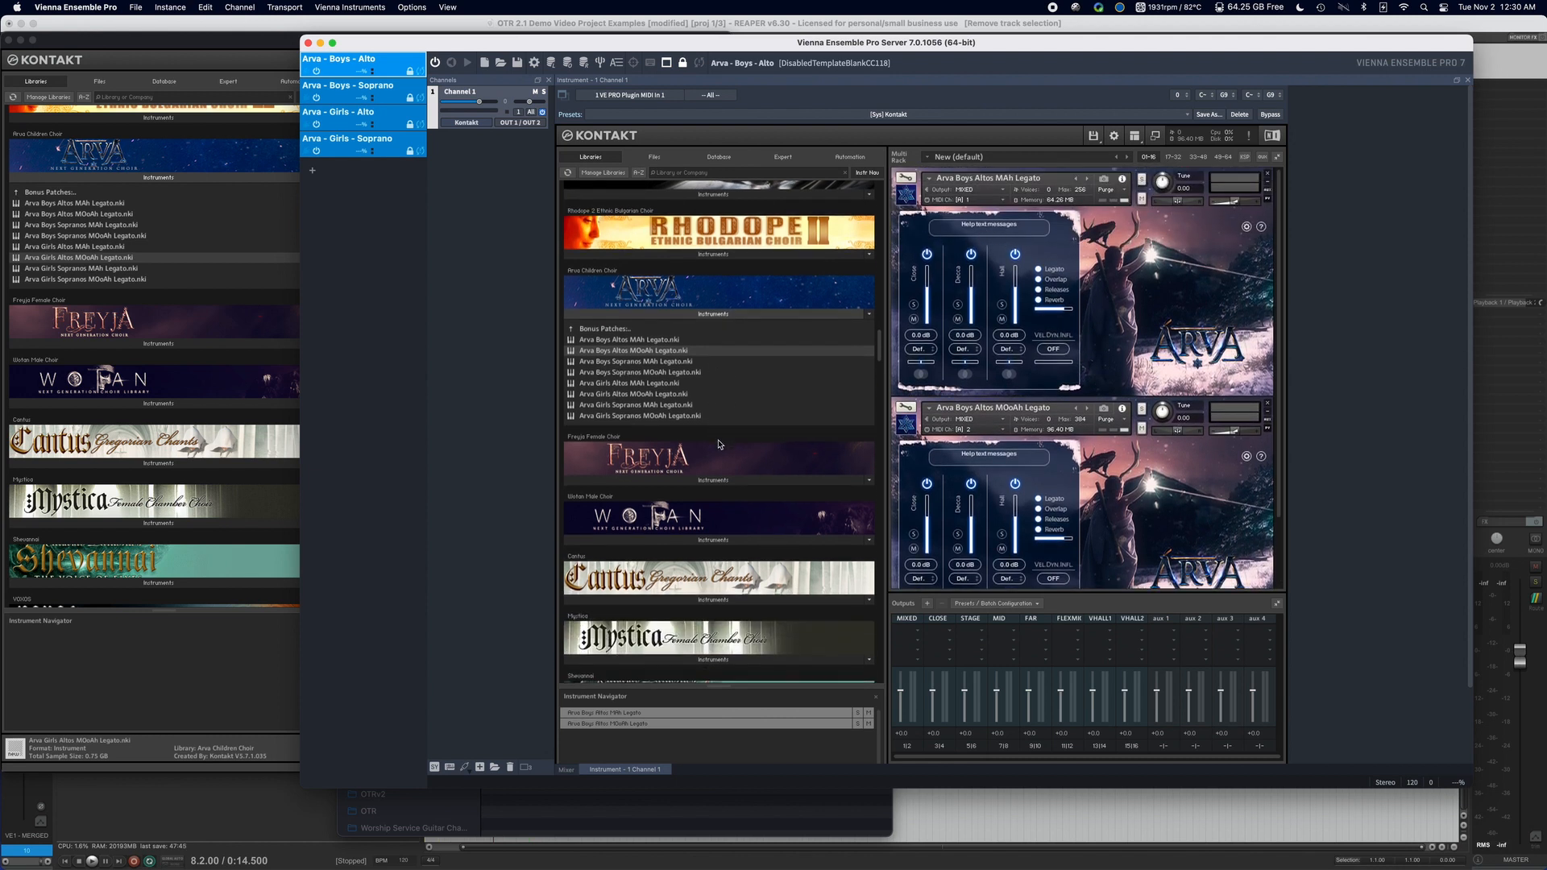
click(641, 331)
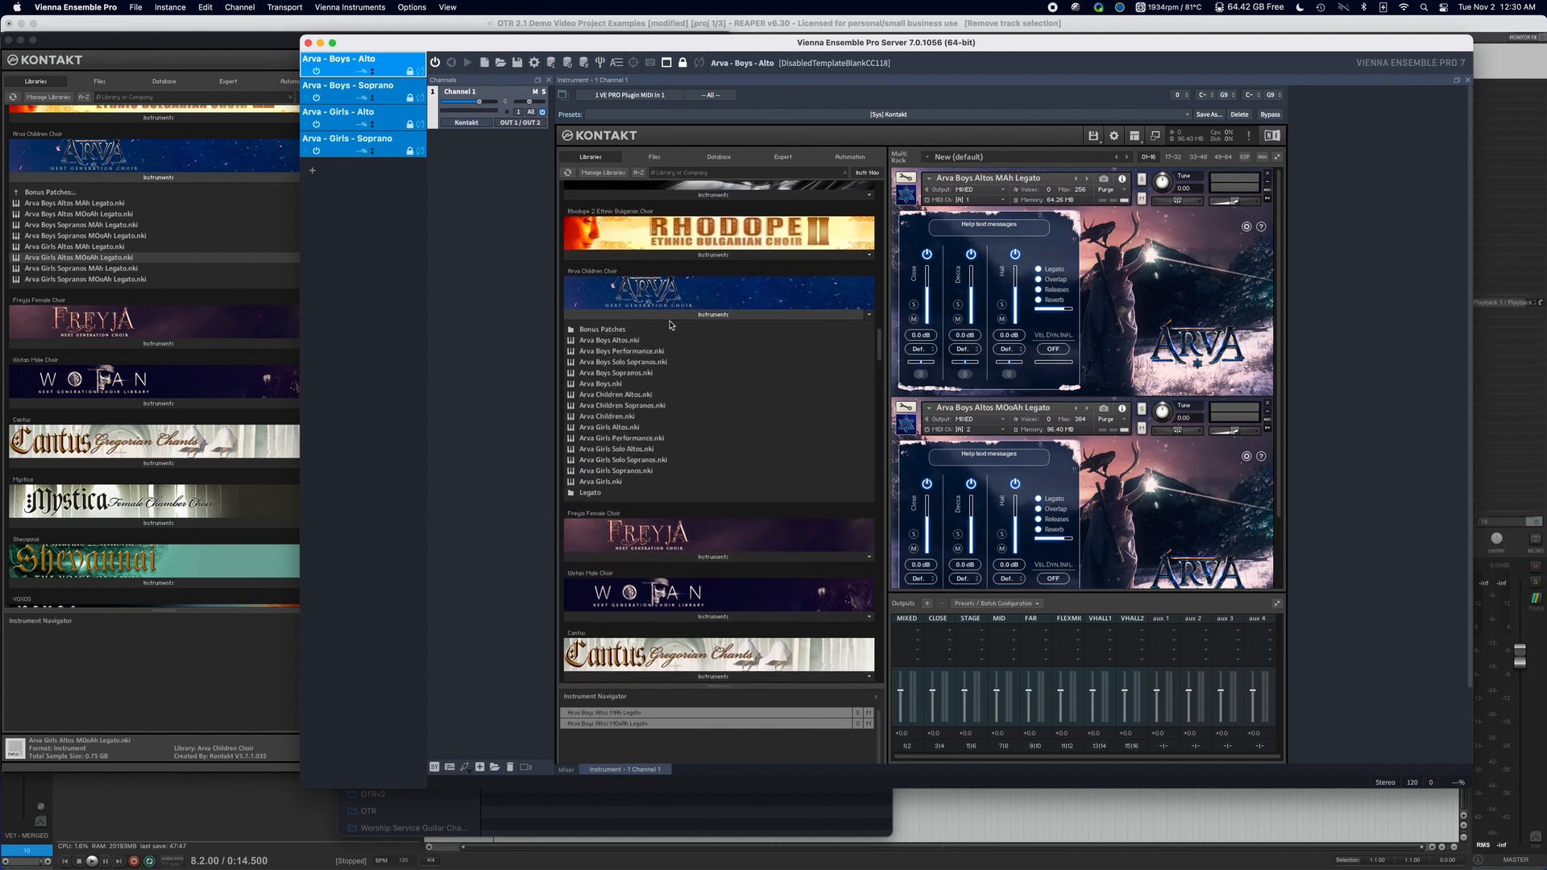
scroll(640, 330, down, 1)
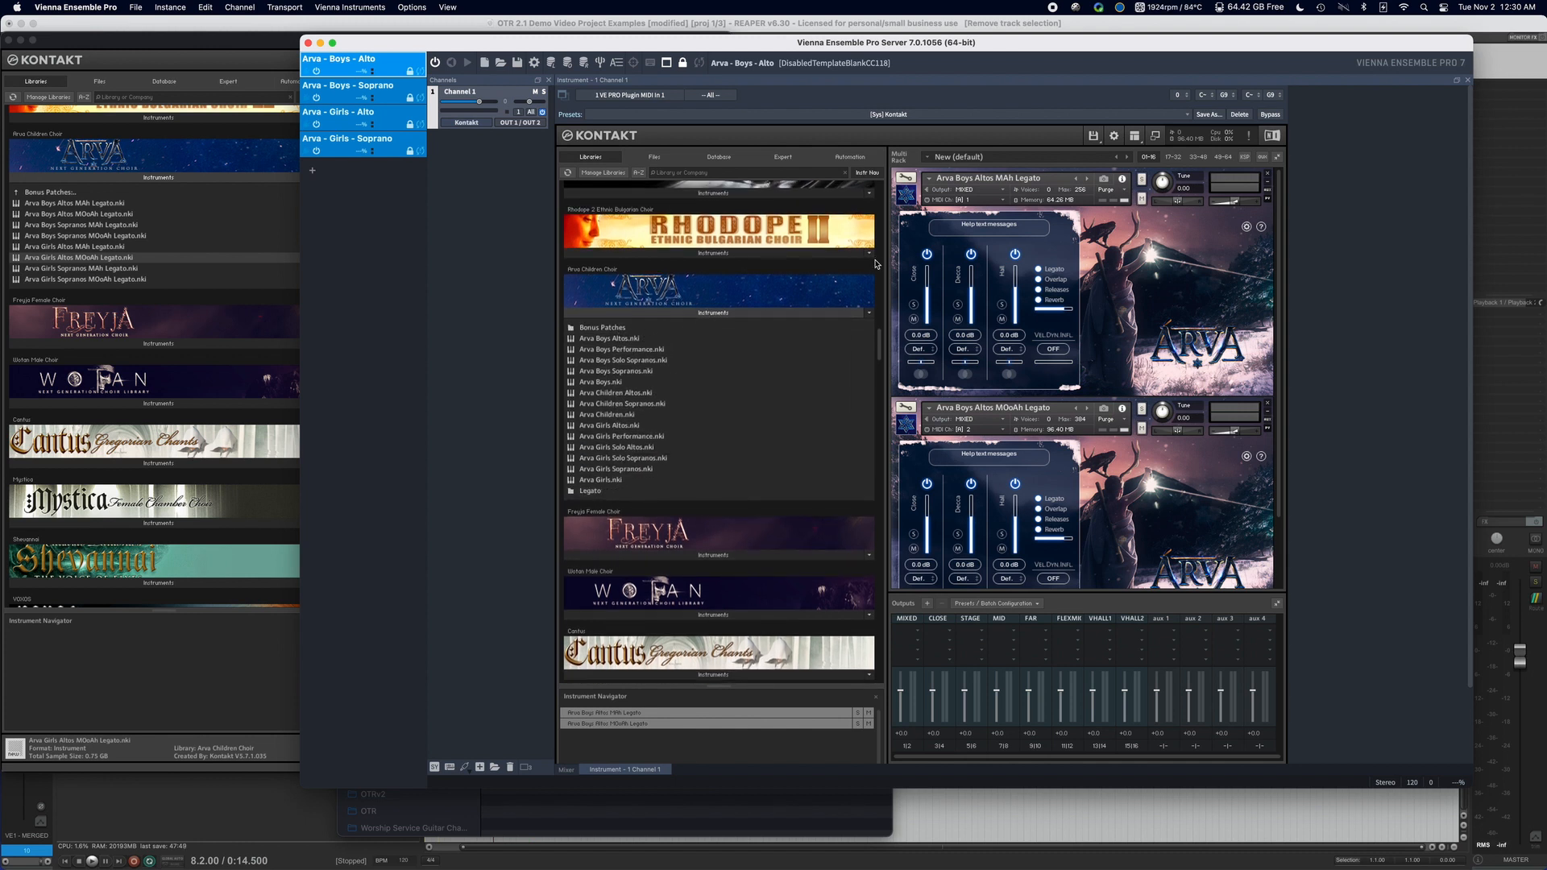
click(915, 195)
click(906, 235)
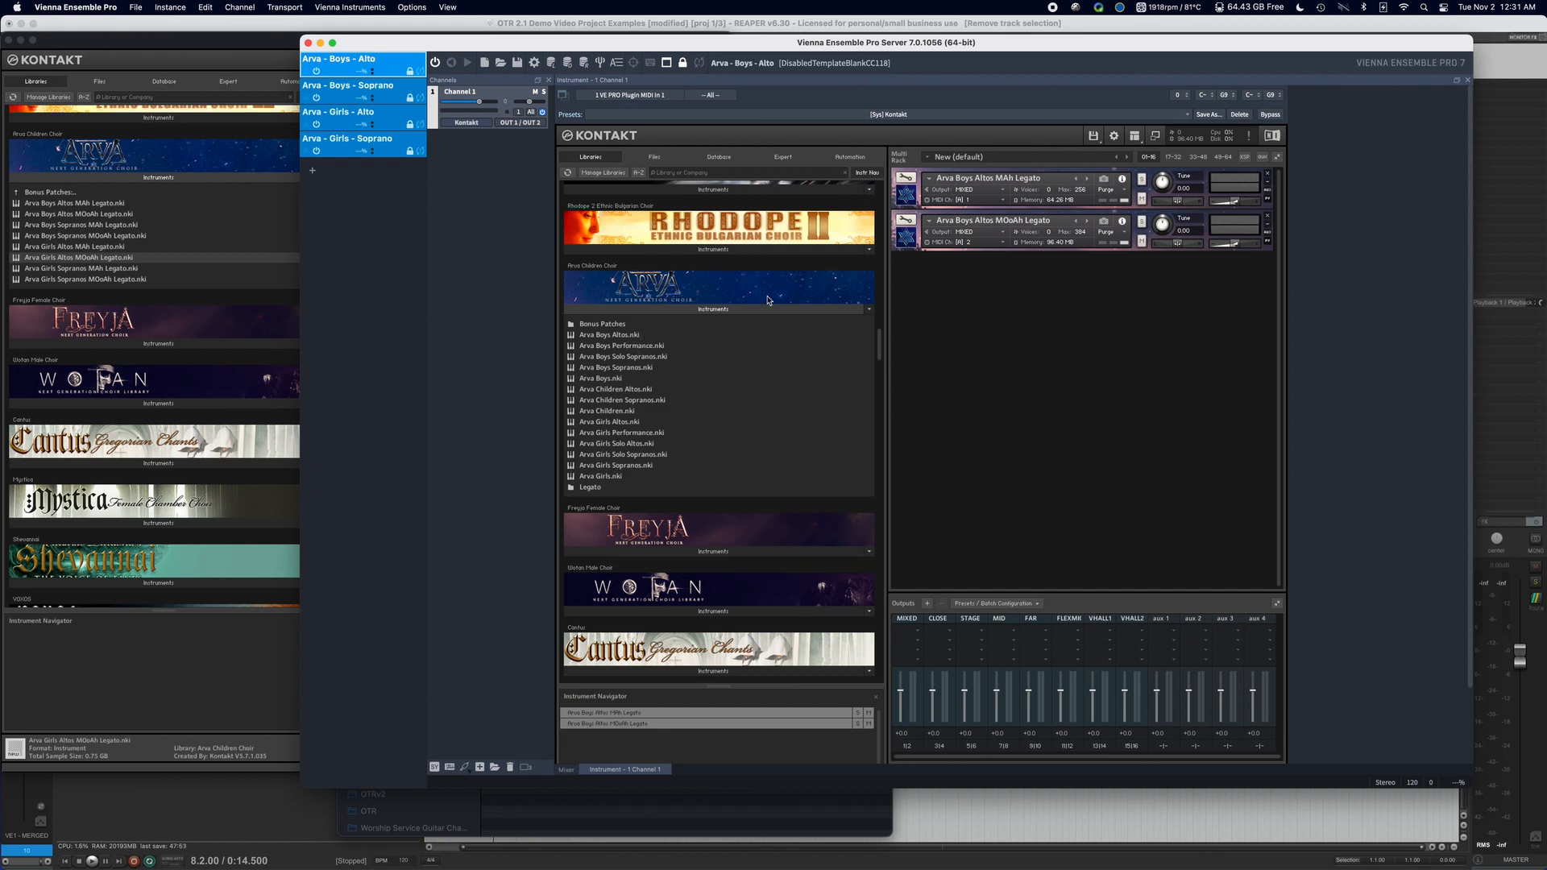
Load the Arva Boys Altos patch, collapse it in the rack, and load Arva Boys Performance.
double_click(650, 337)
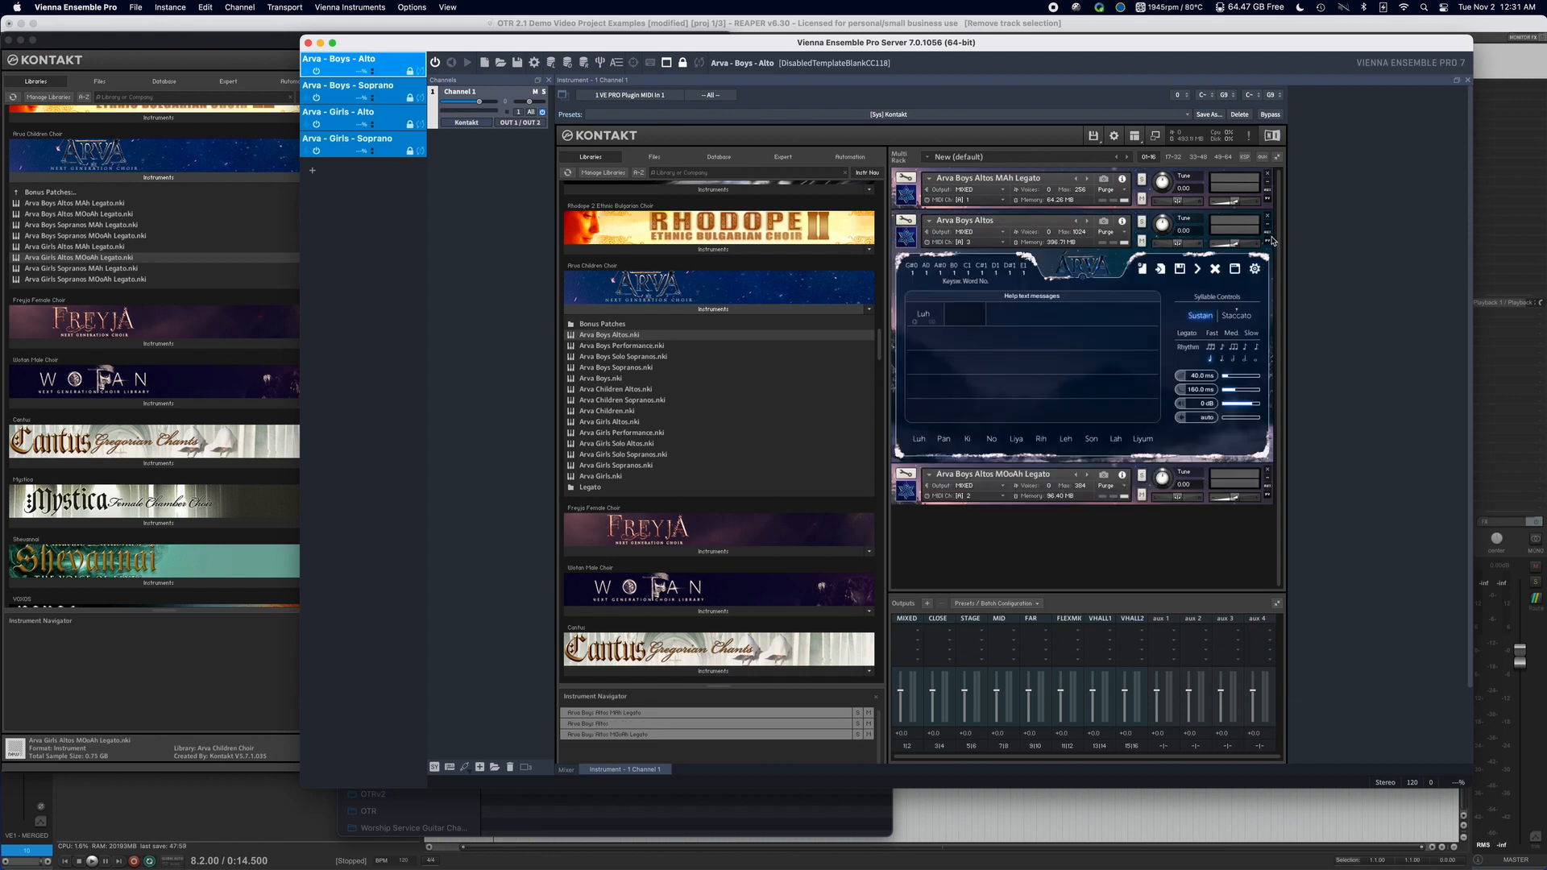
click(904, 241)
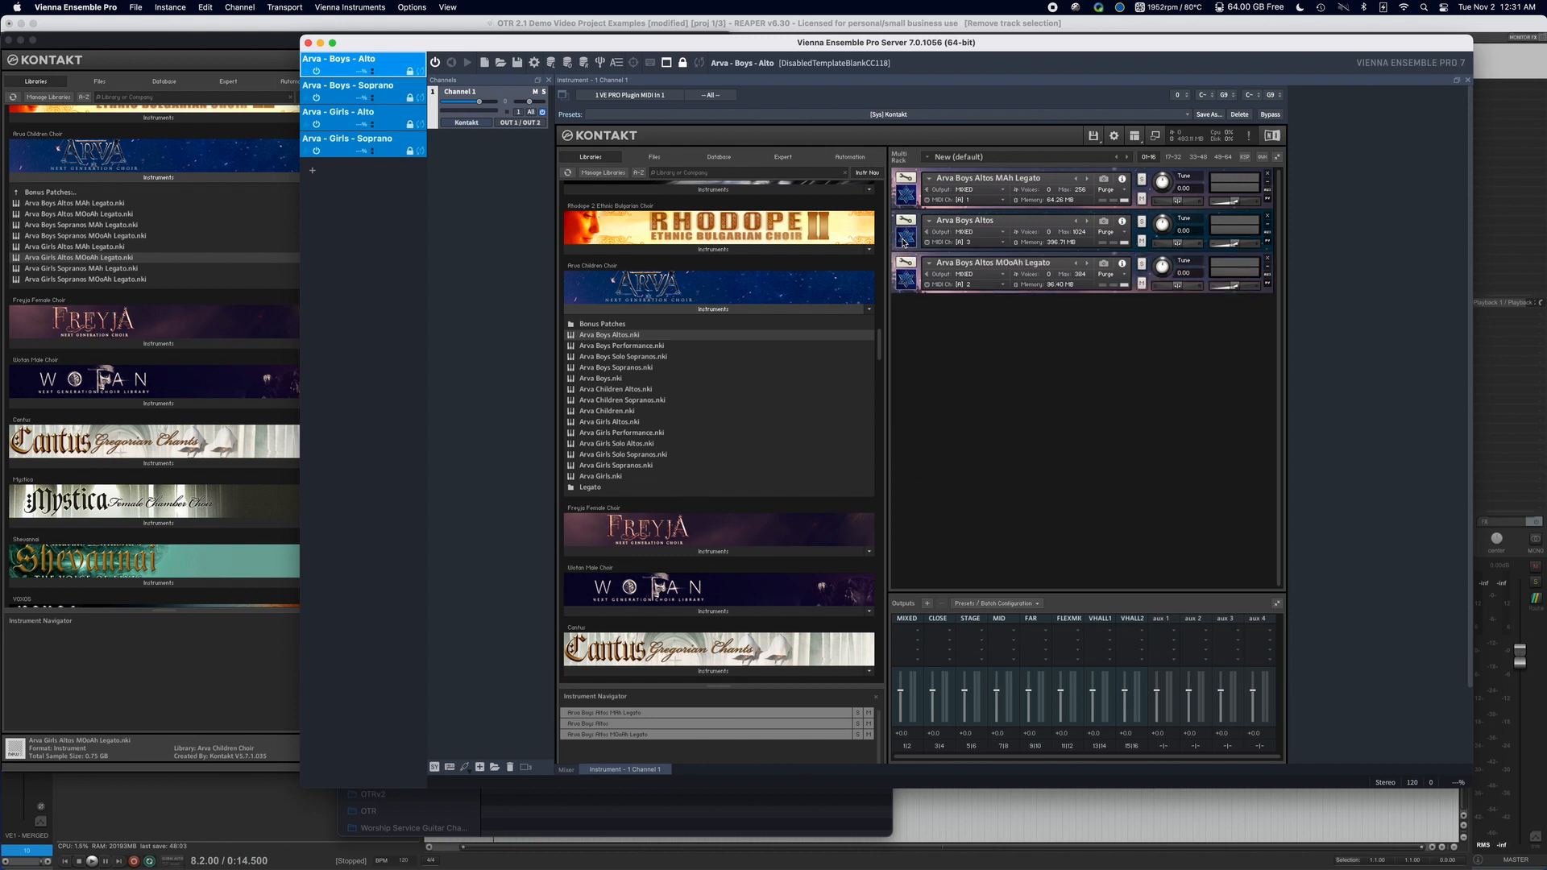
double_click(683, 348)
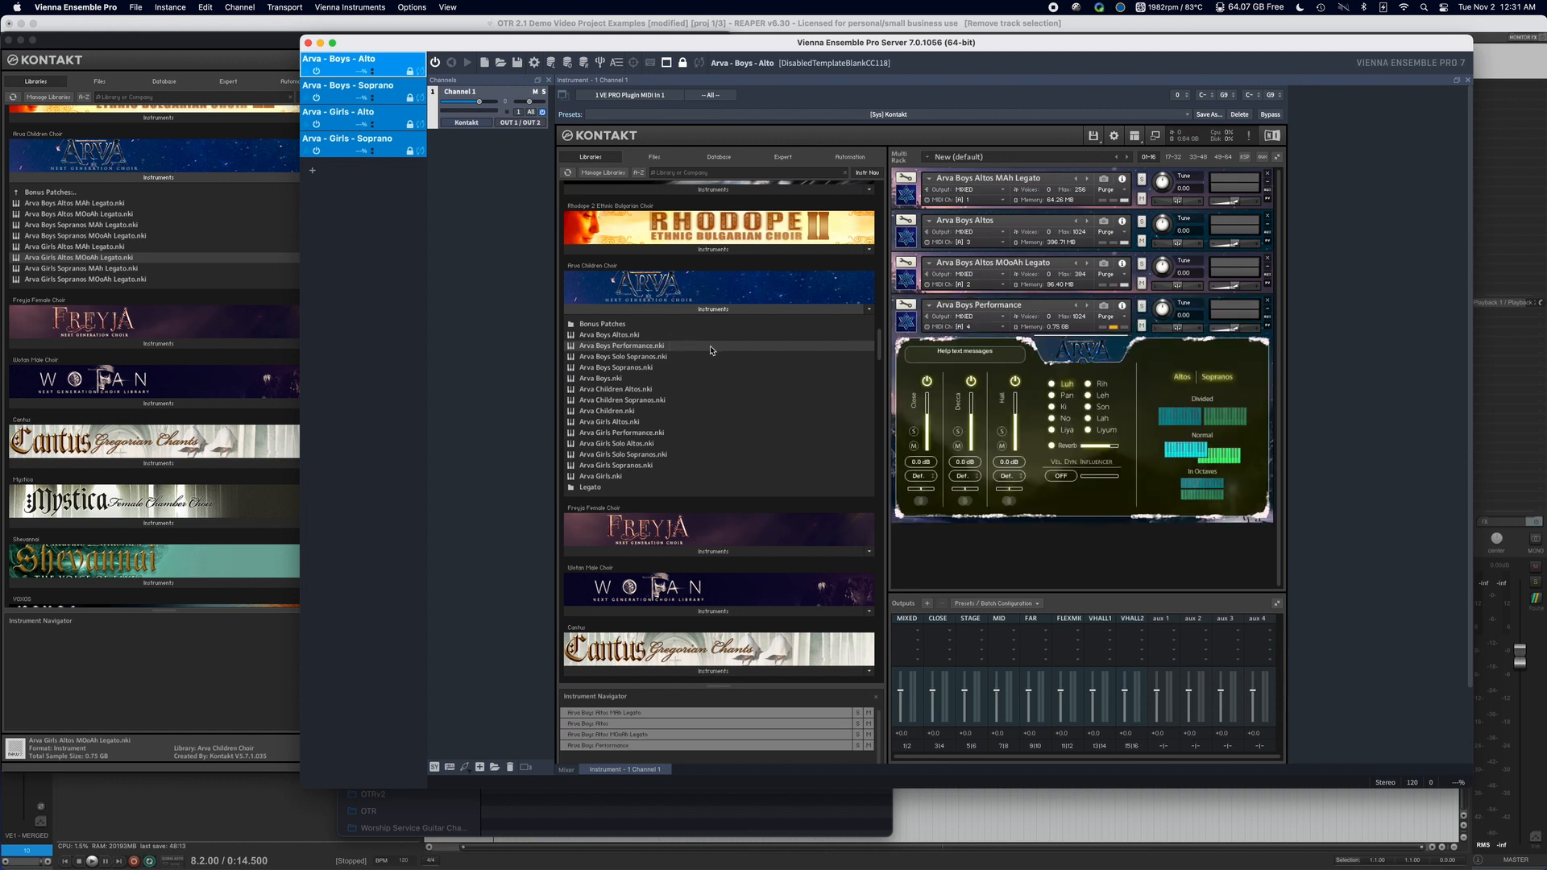
Load Arva Boys Altos Ah, Mm and Ooh Legato from the Legato folder and collapse all expanded instruments in the rack.
double_click(639, 486)
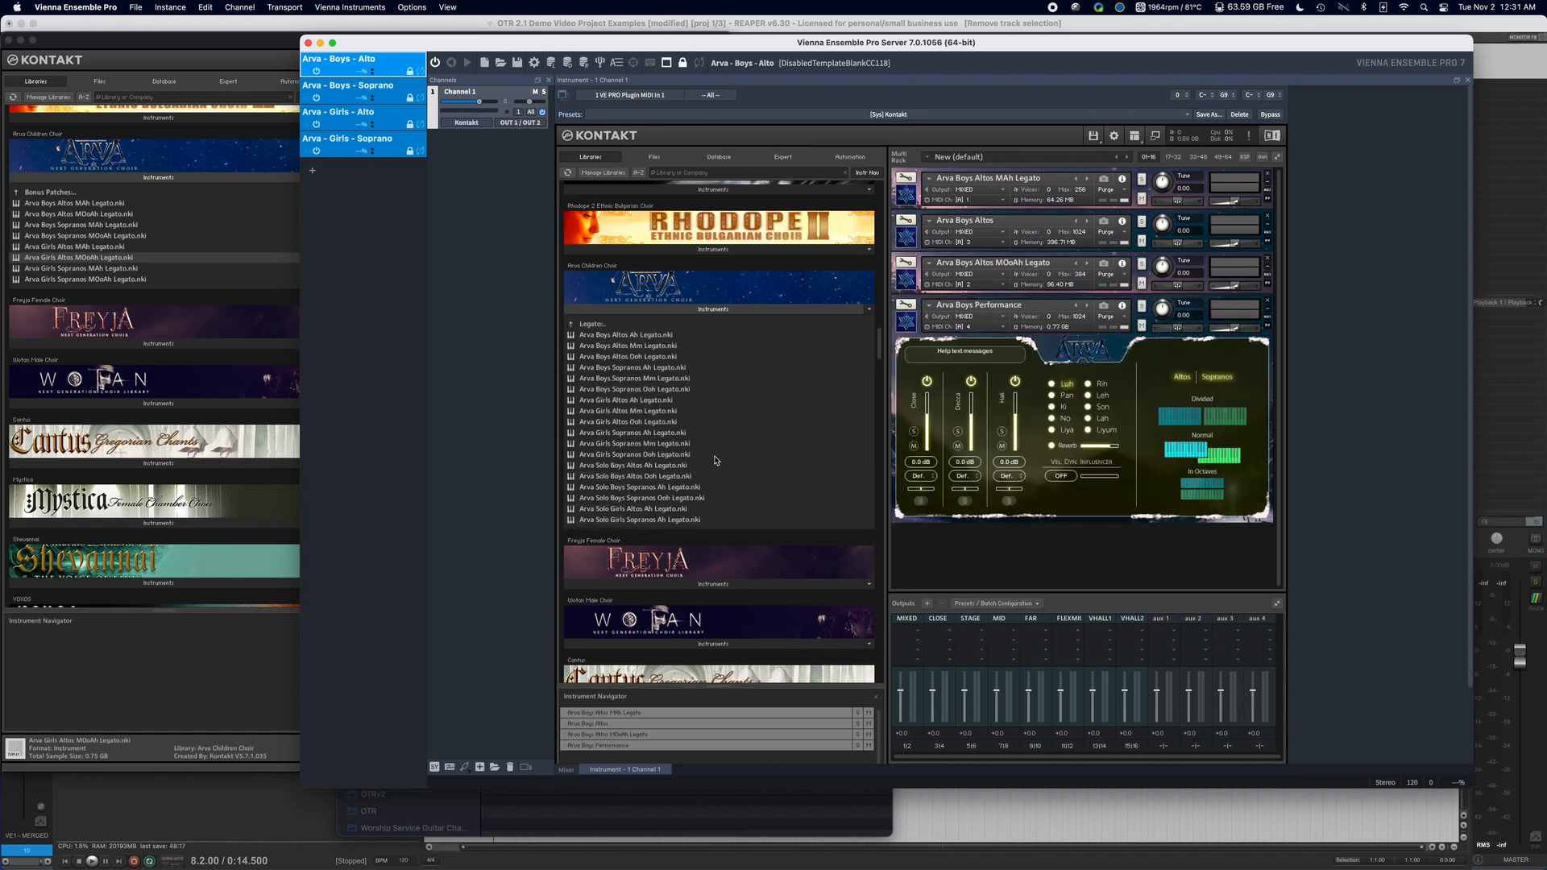
double_click(684, 336)
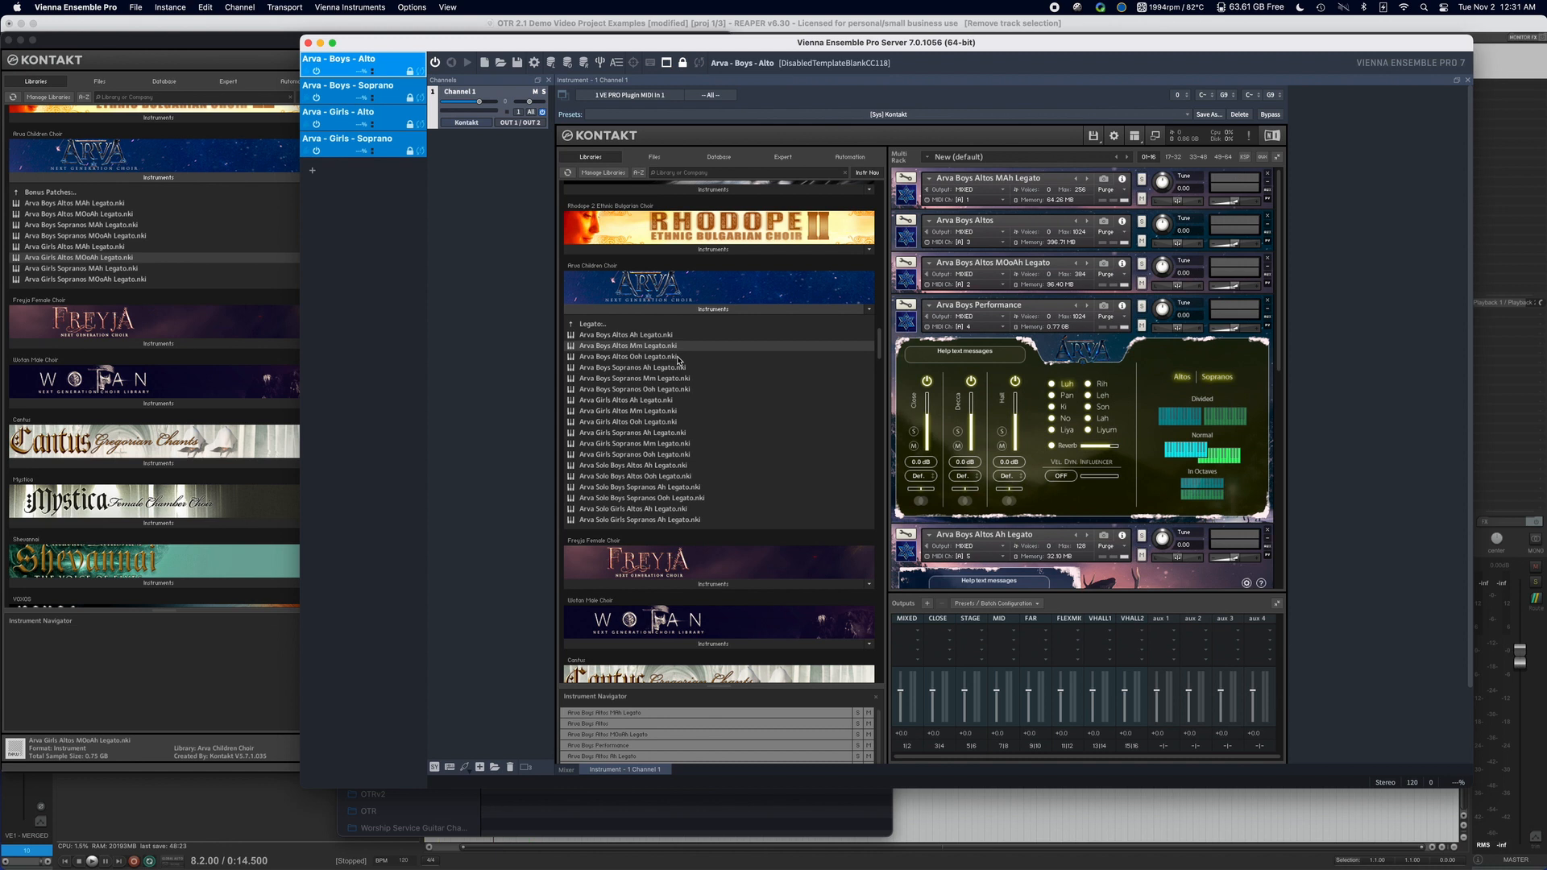
click(907, 325)
click(911, 362)
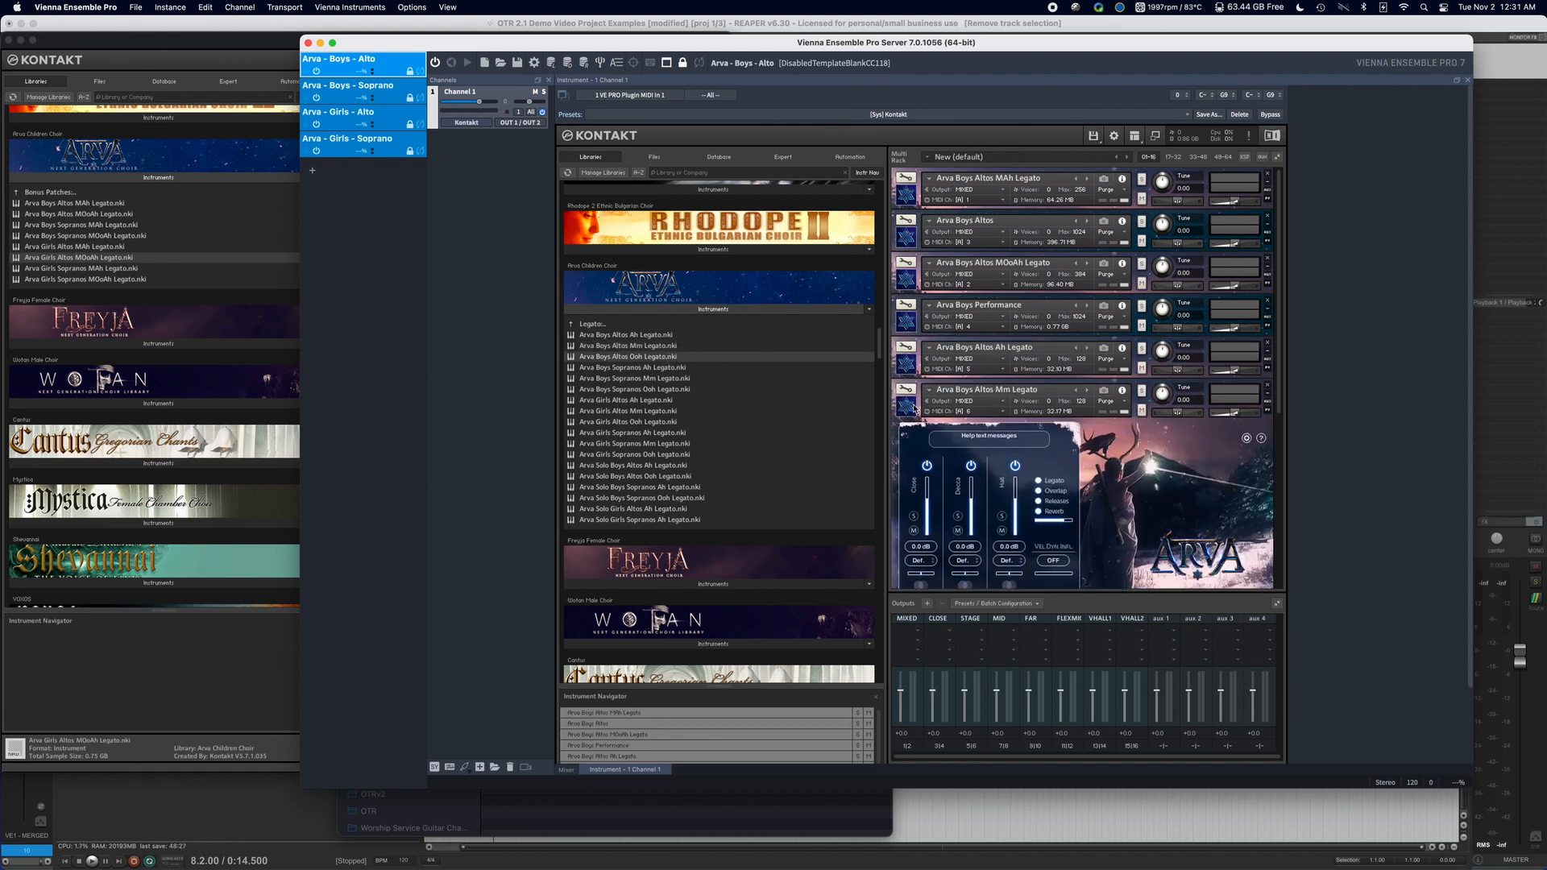
click(915, 403)
click(907, 447)
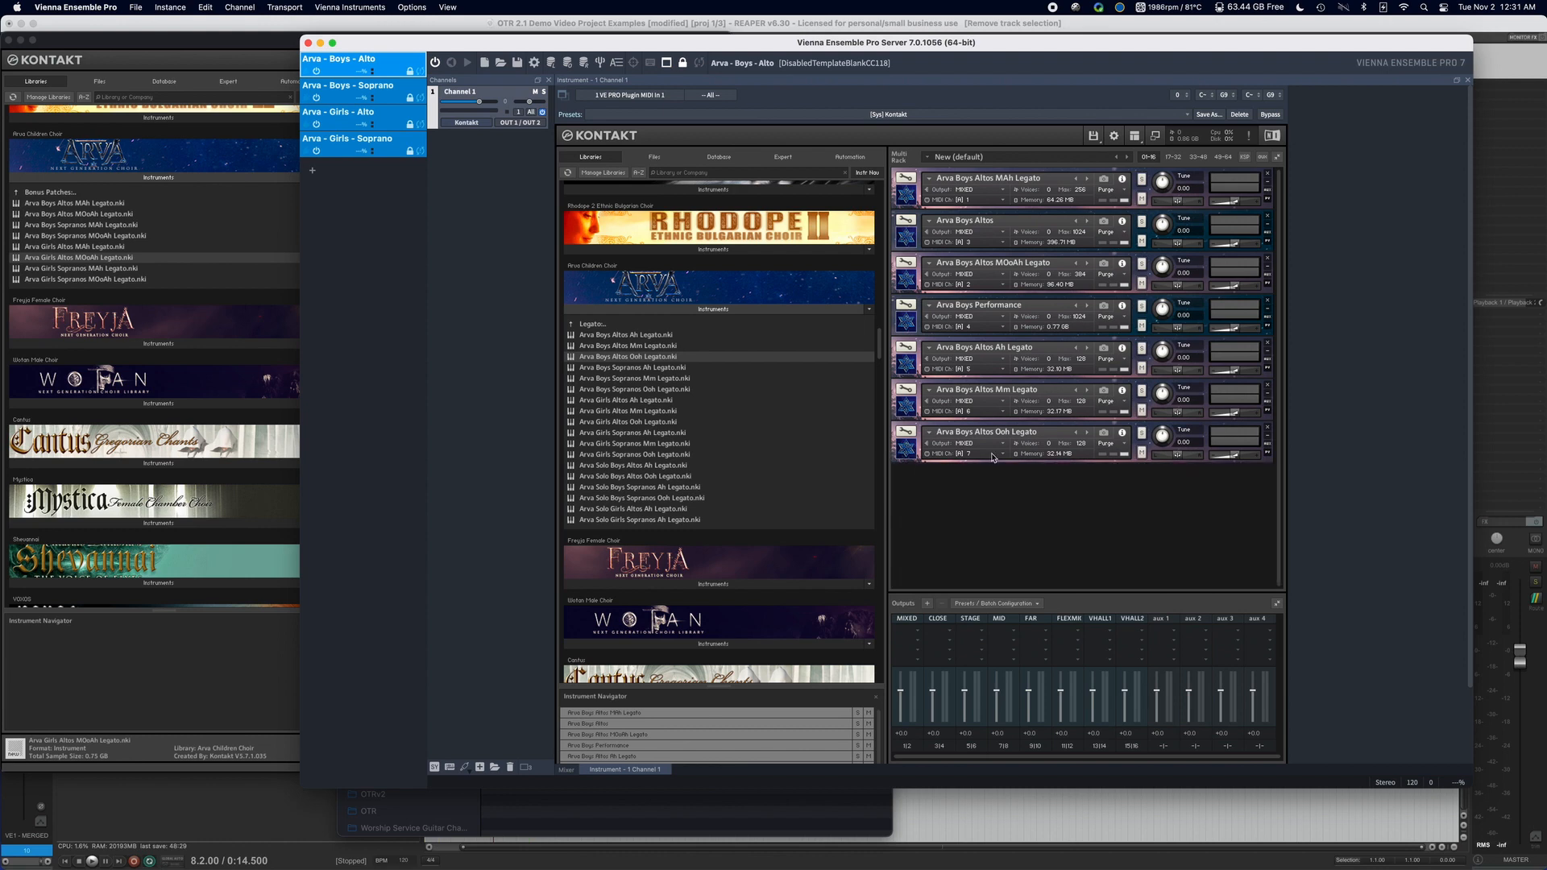
click(920, 459)
click(919, 459)
click(908, 198)
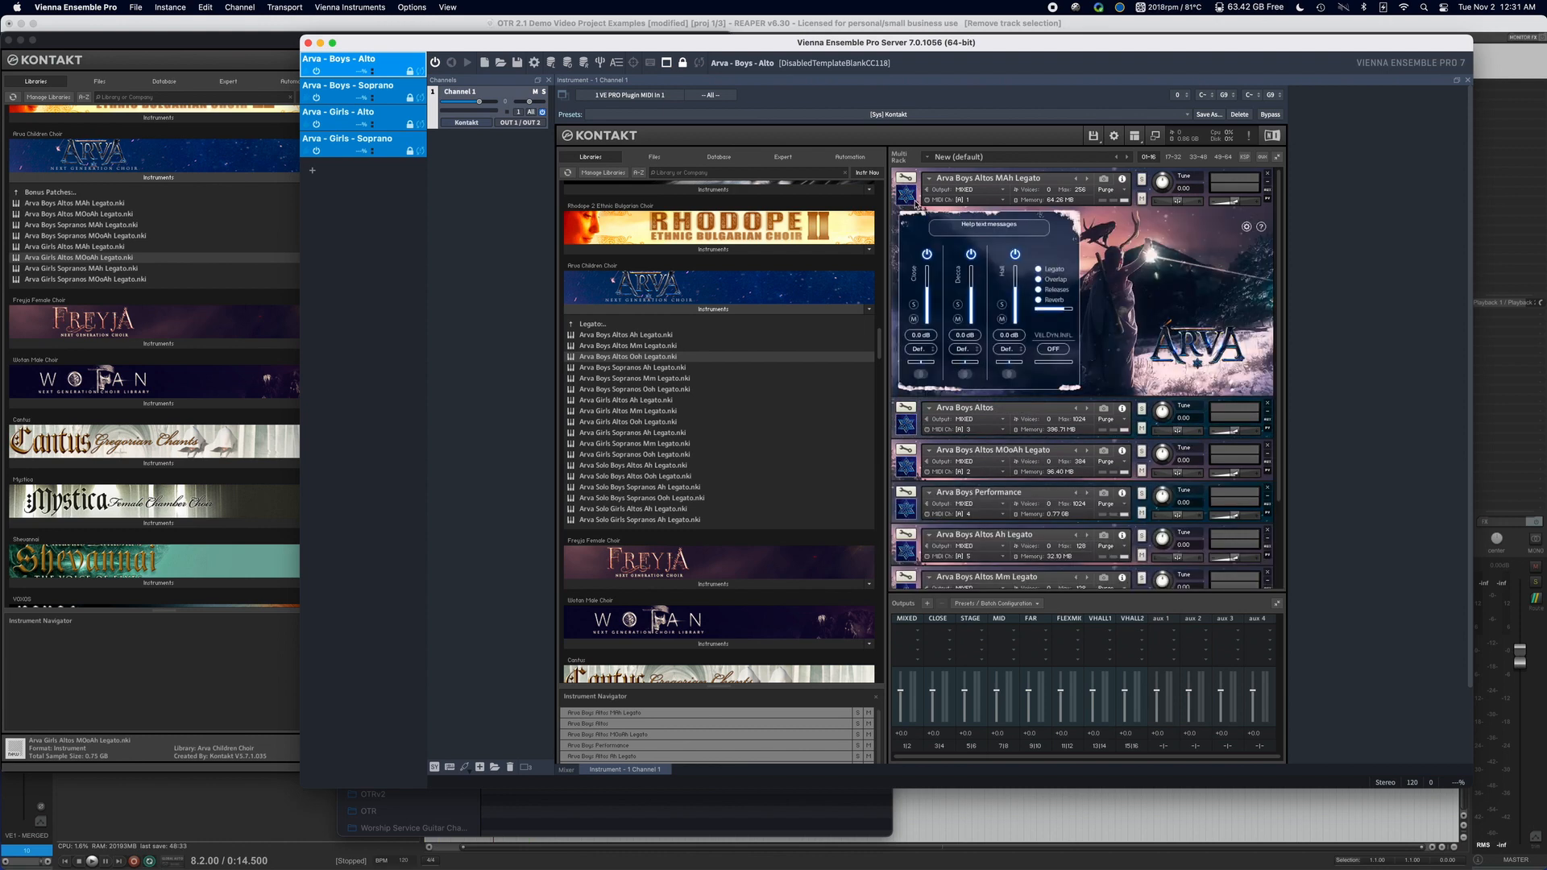
click(907, 196)
Display Kontakt's MIDI automation list for the Arva Boys Alto instance and look over the other three template instances.
click(850, 157)
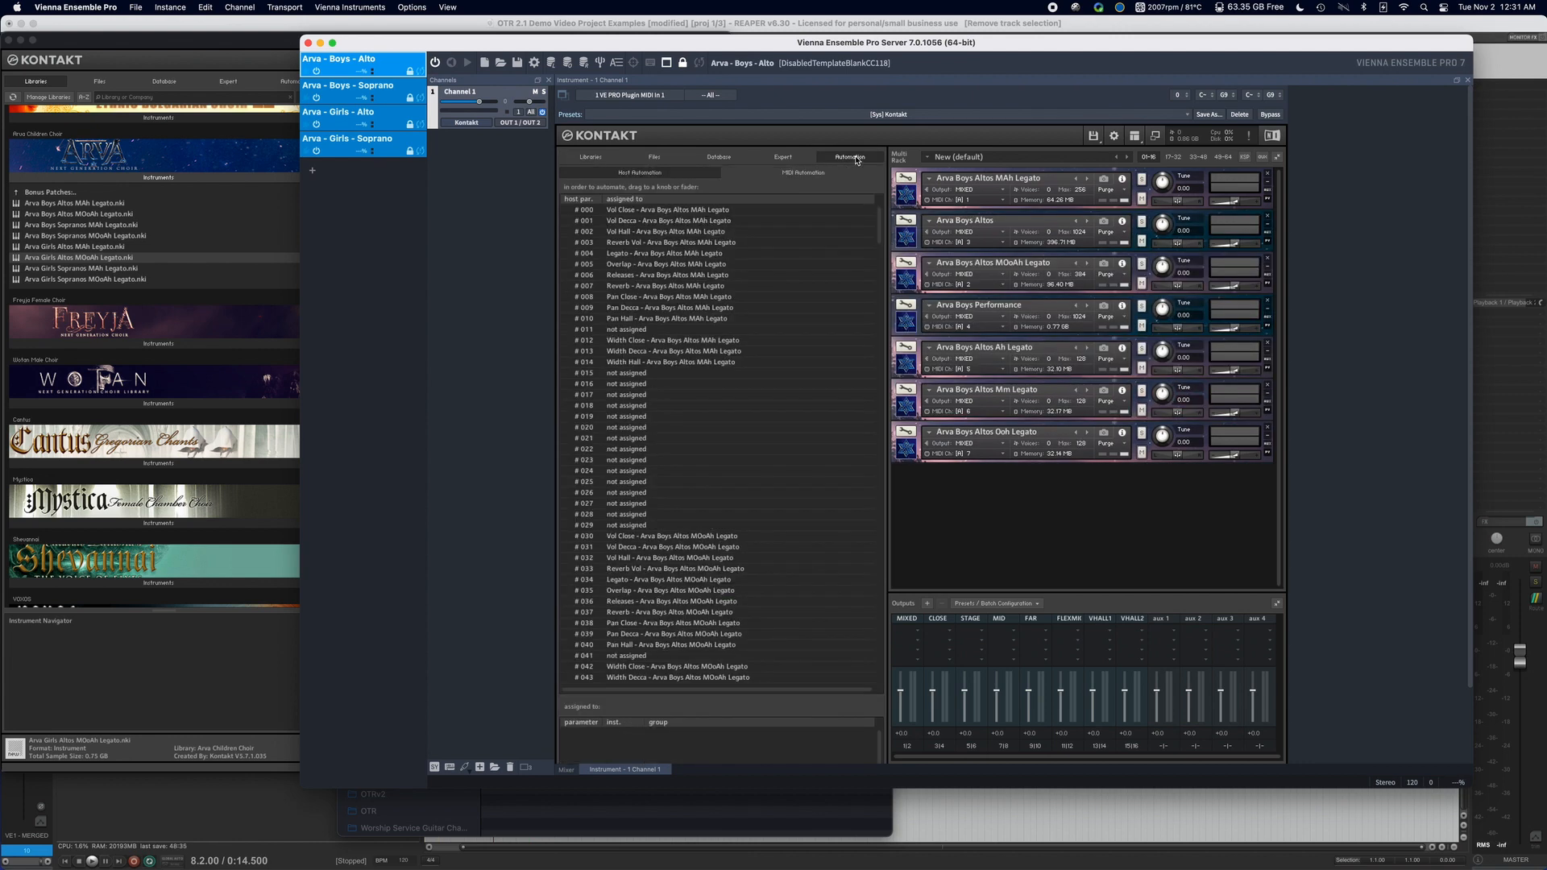
click(802, 174)
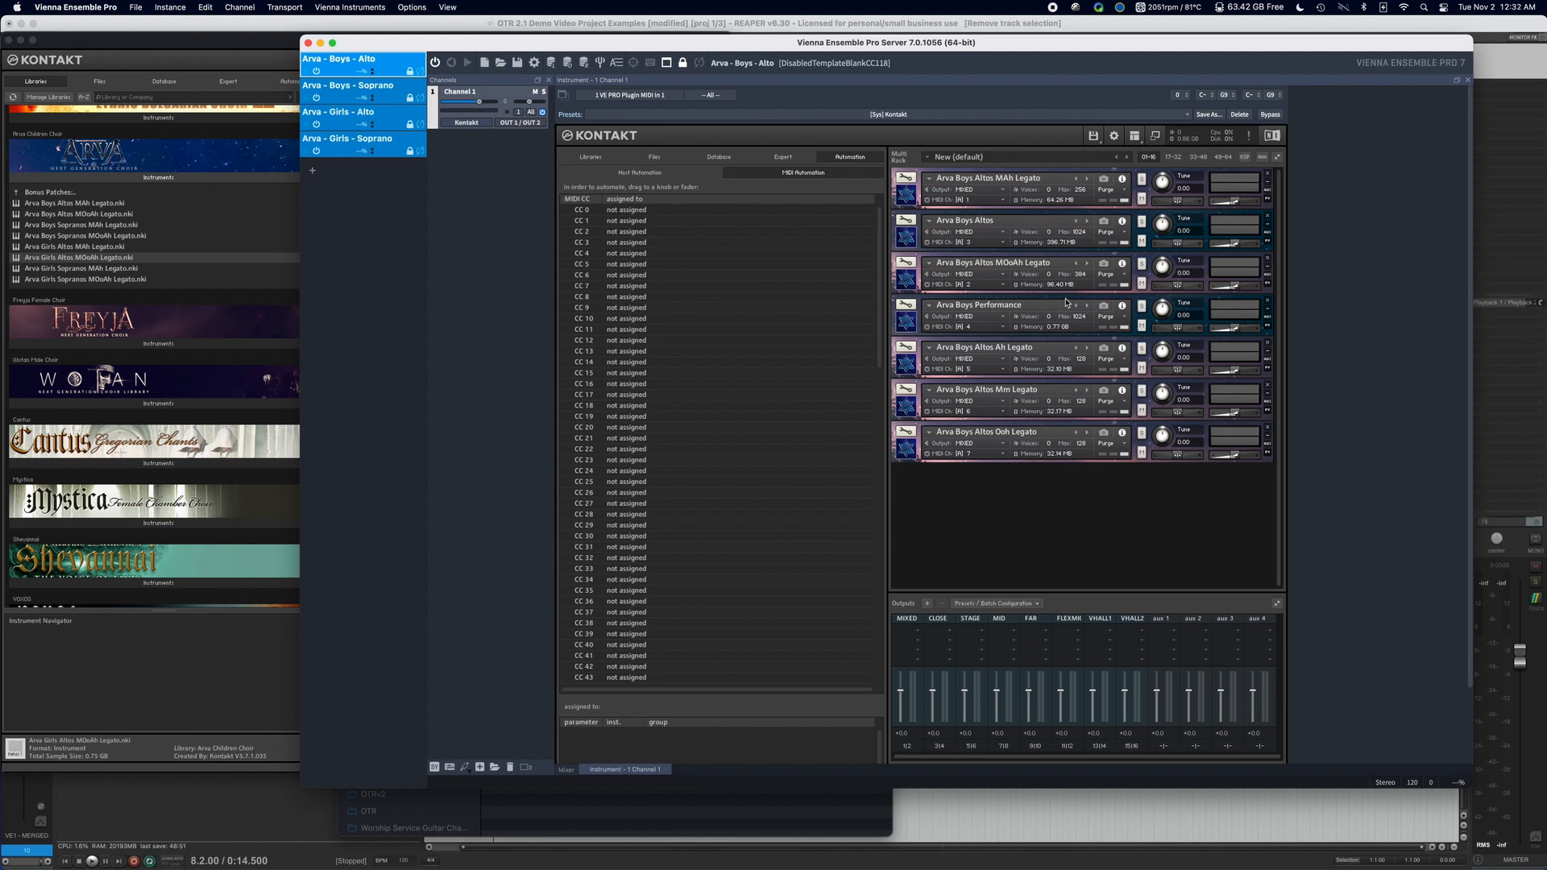
click(338, 112)
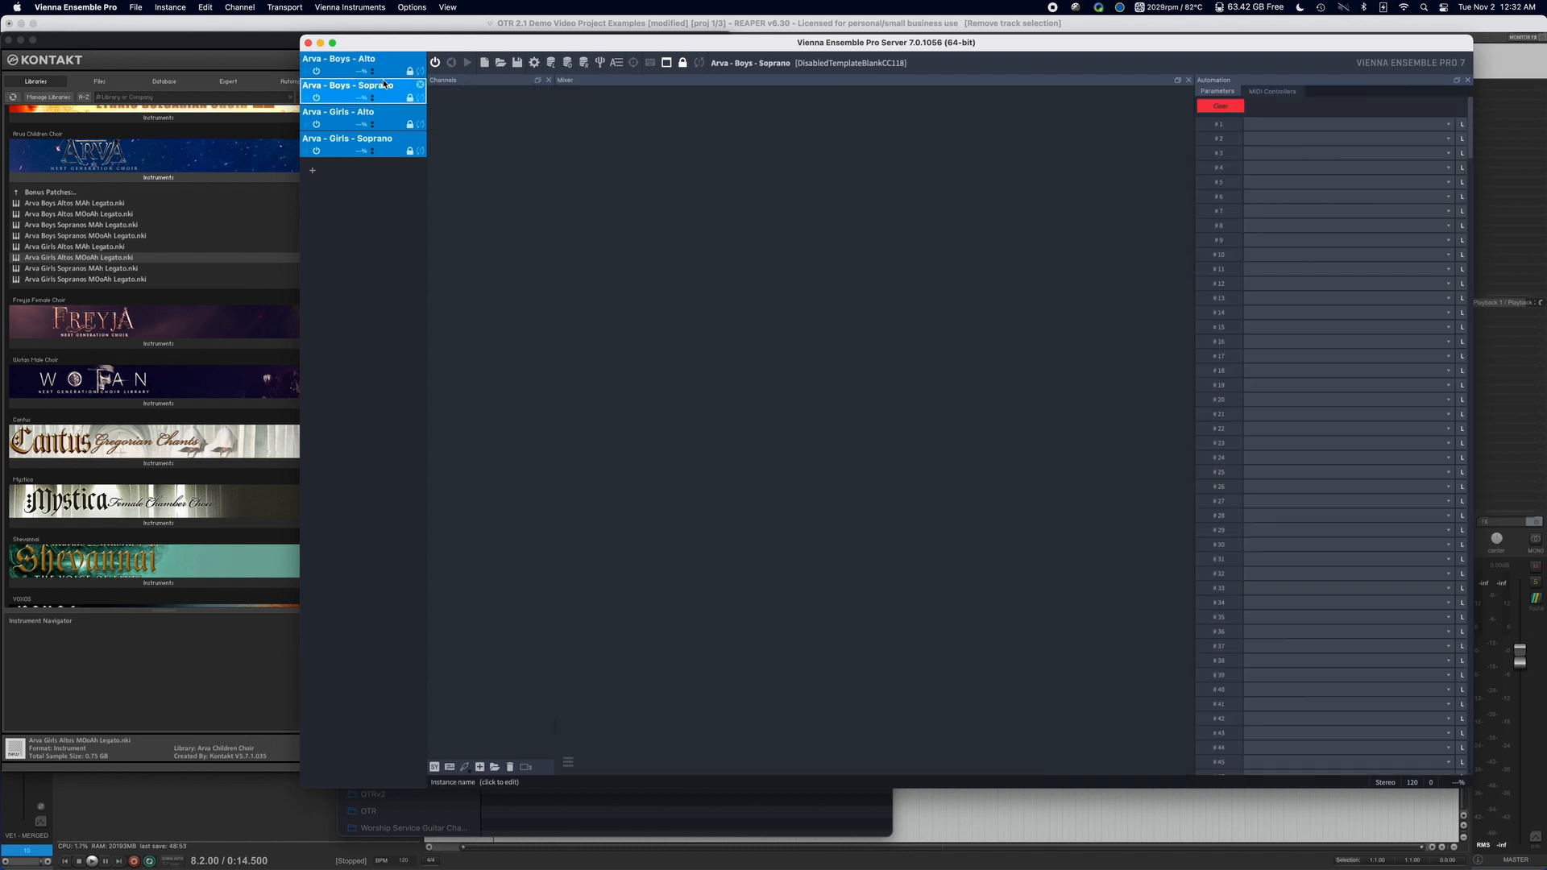
click(389, 139)
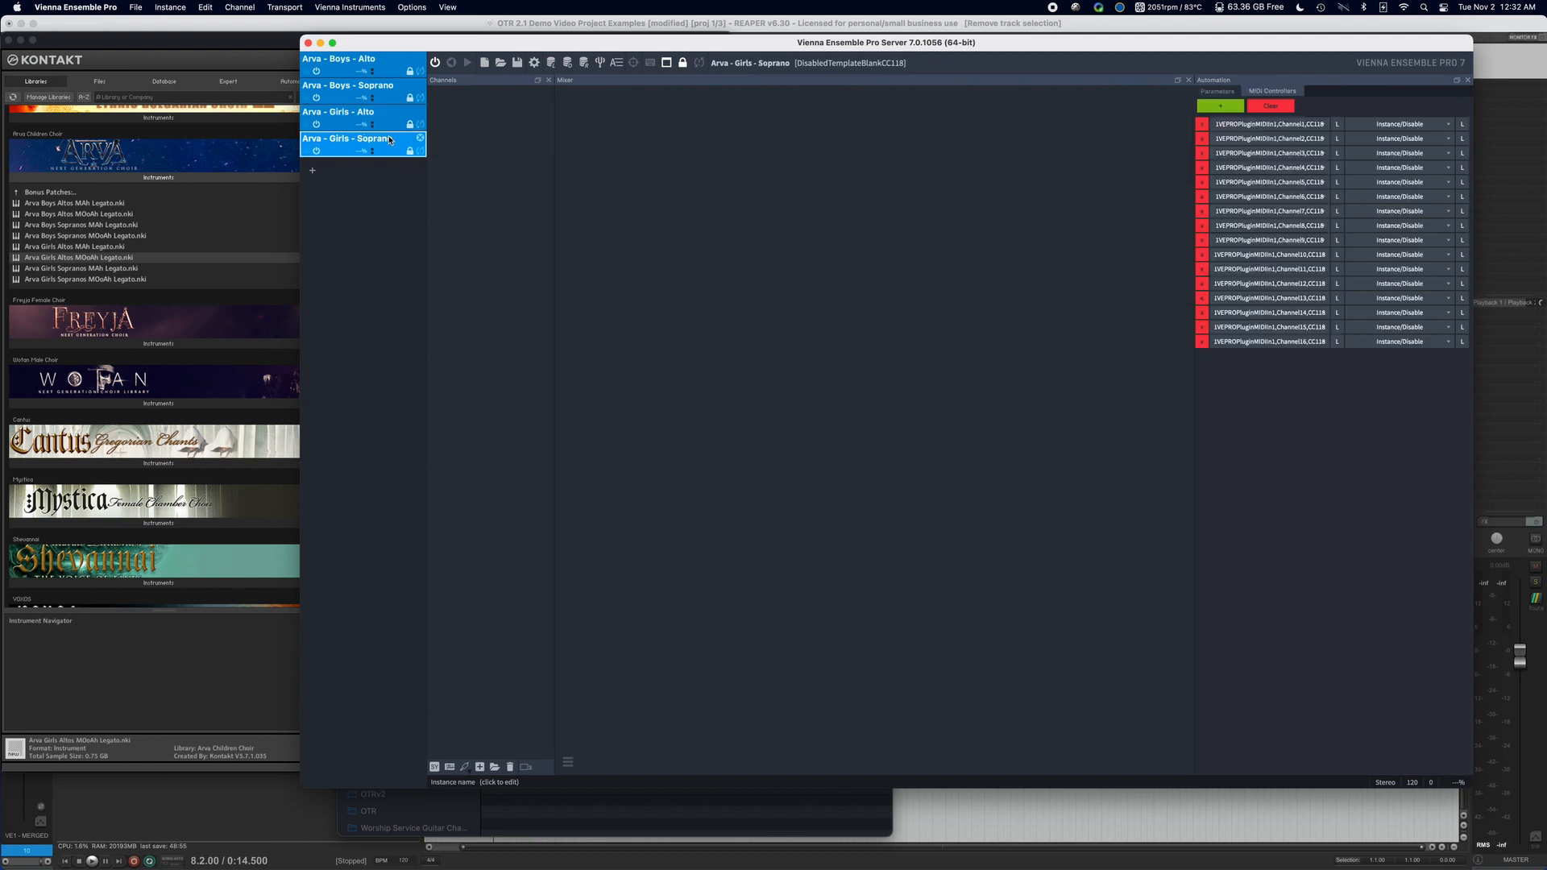
click(367, 112)
click(385, 65)
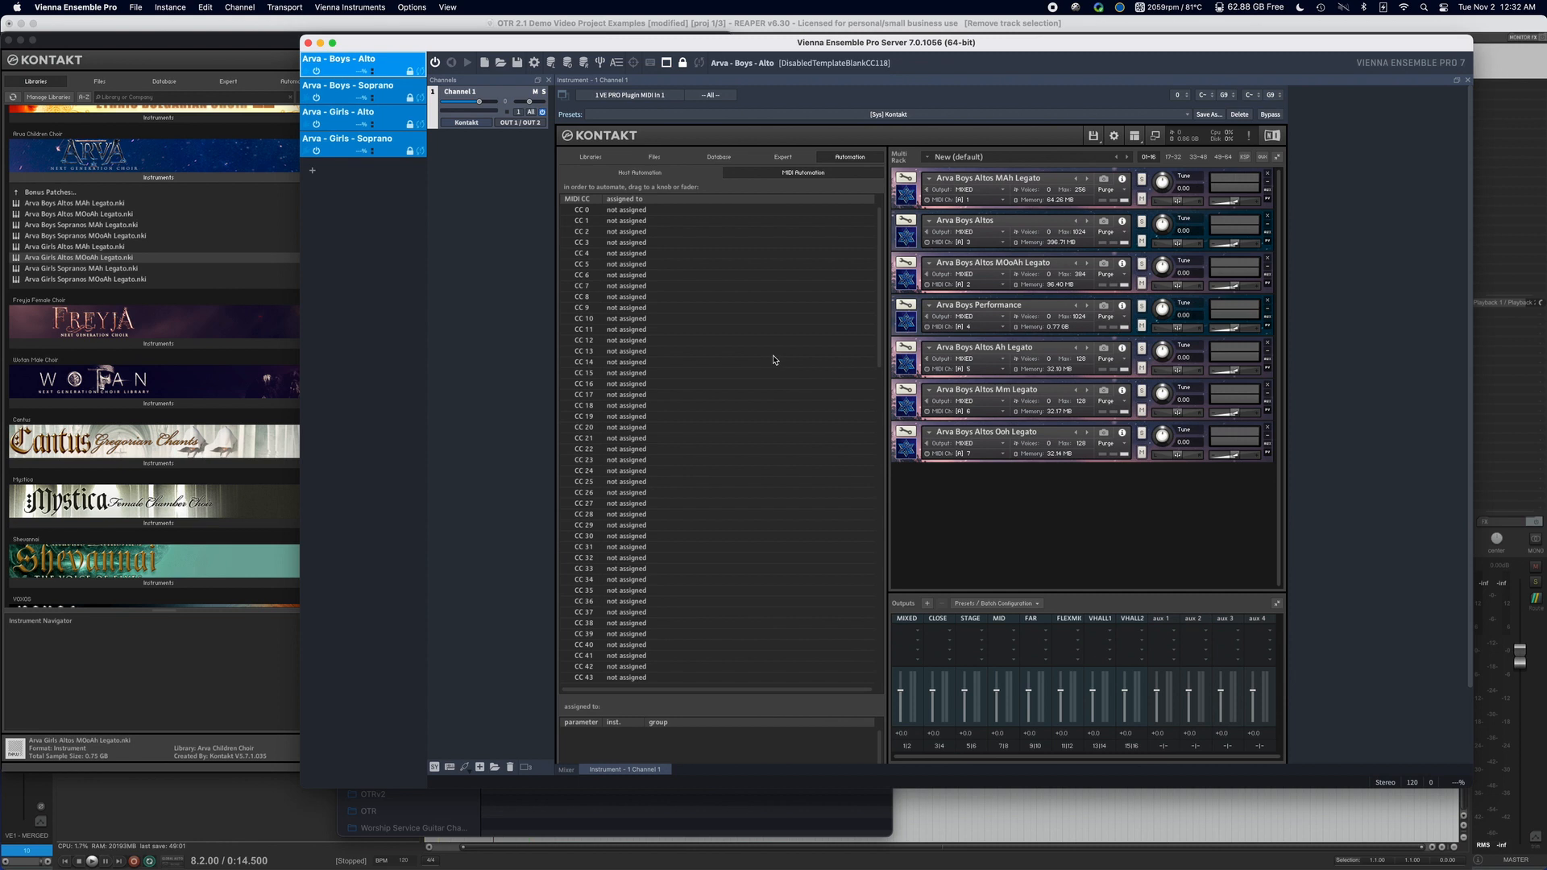
scroll(680, 207, down, 1)
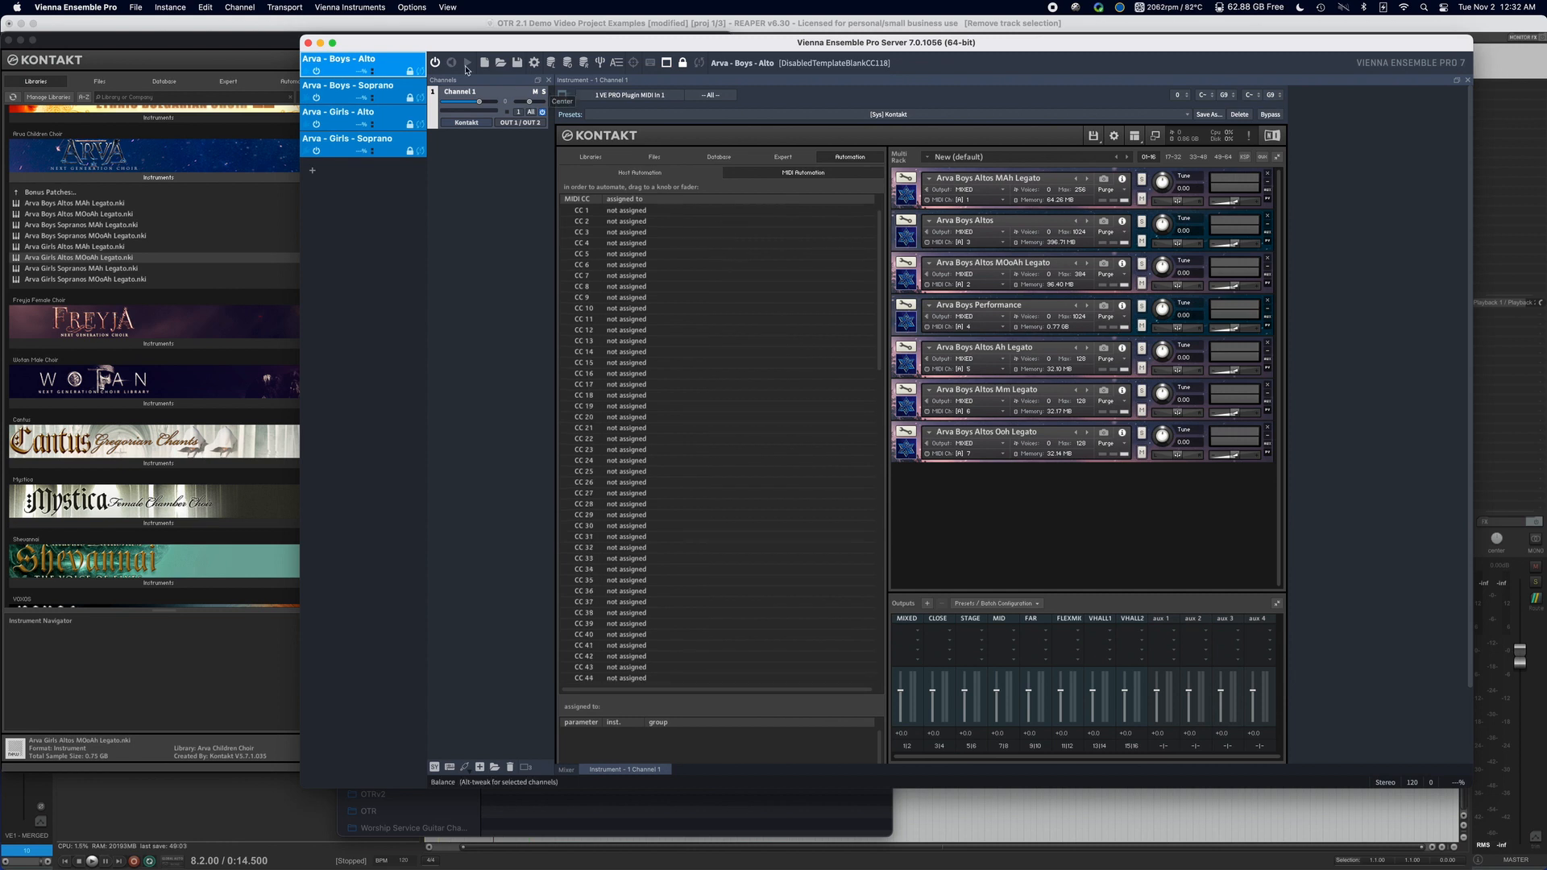
Open the recent server project Strezov Sampling Arva (mapped) without saving the current one, and close its automation pane.
click(179, 7)
mouse_move(237, 51)
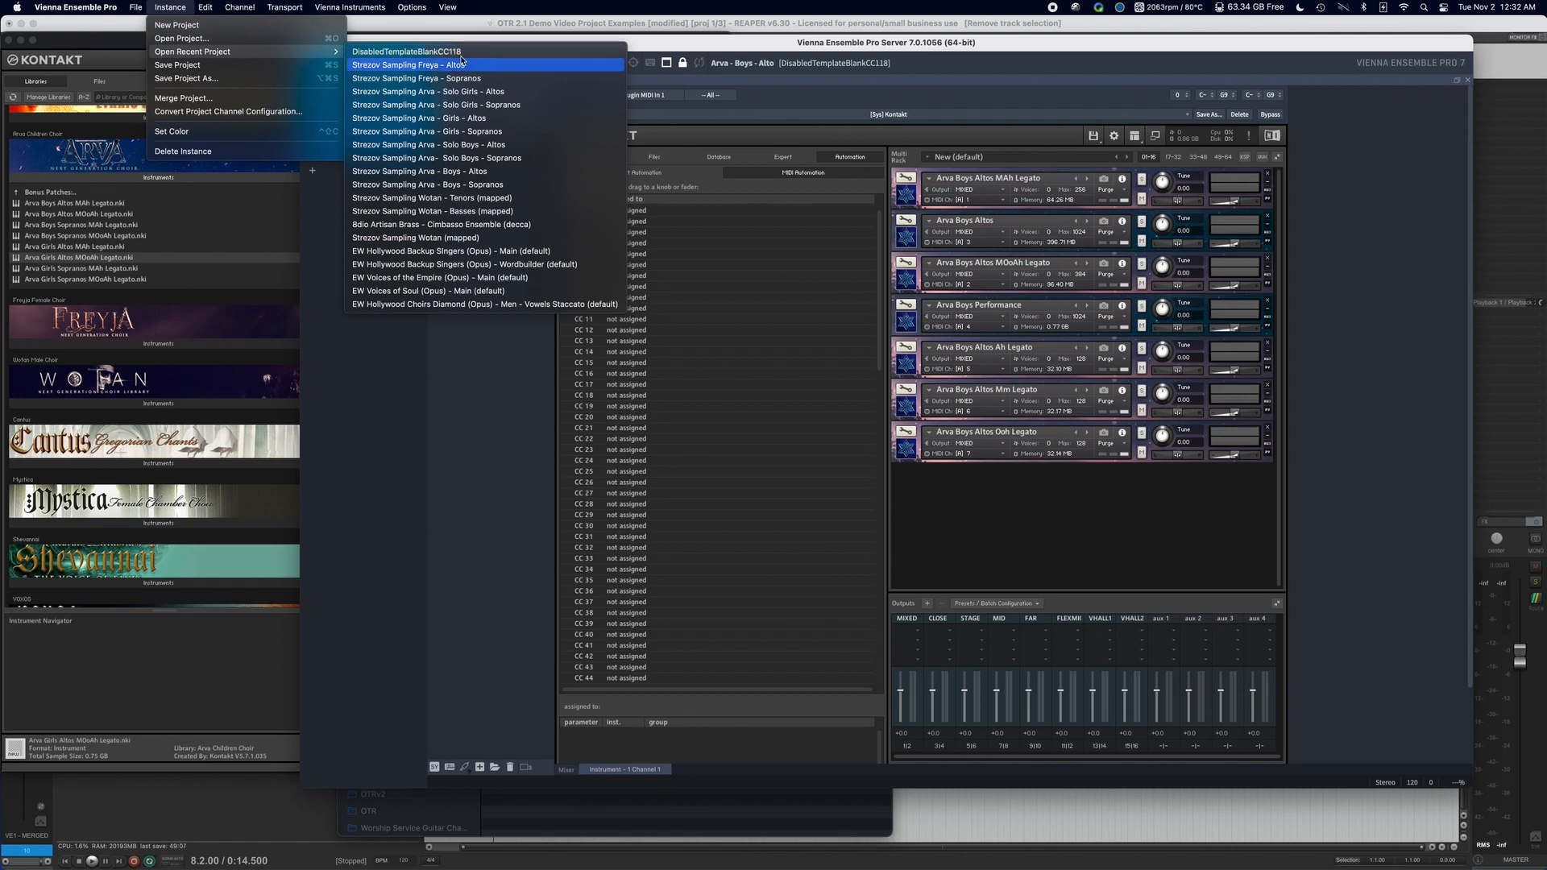
mouse_move(136, 8)
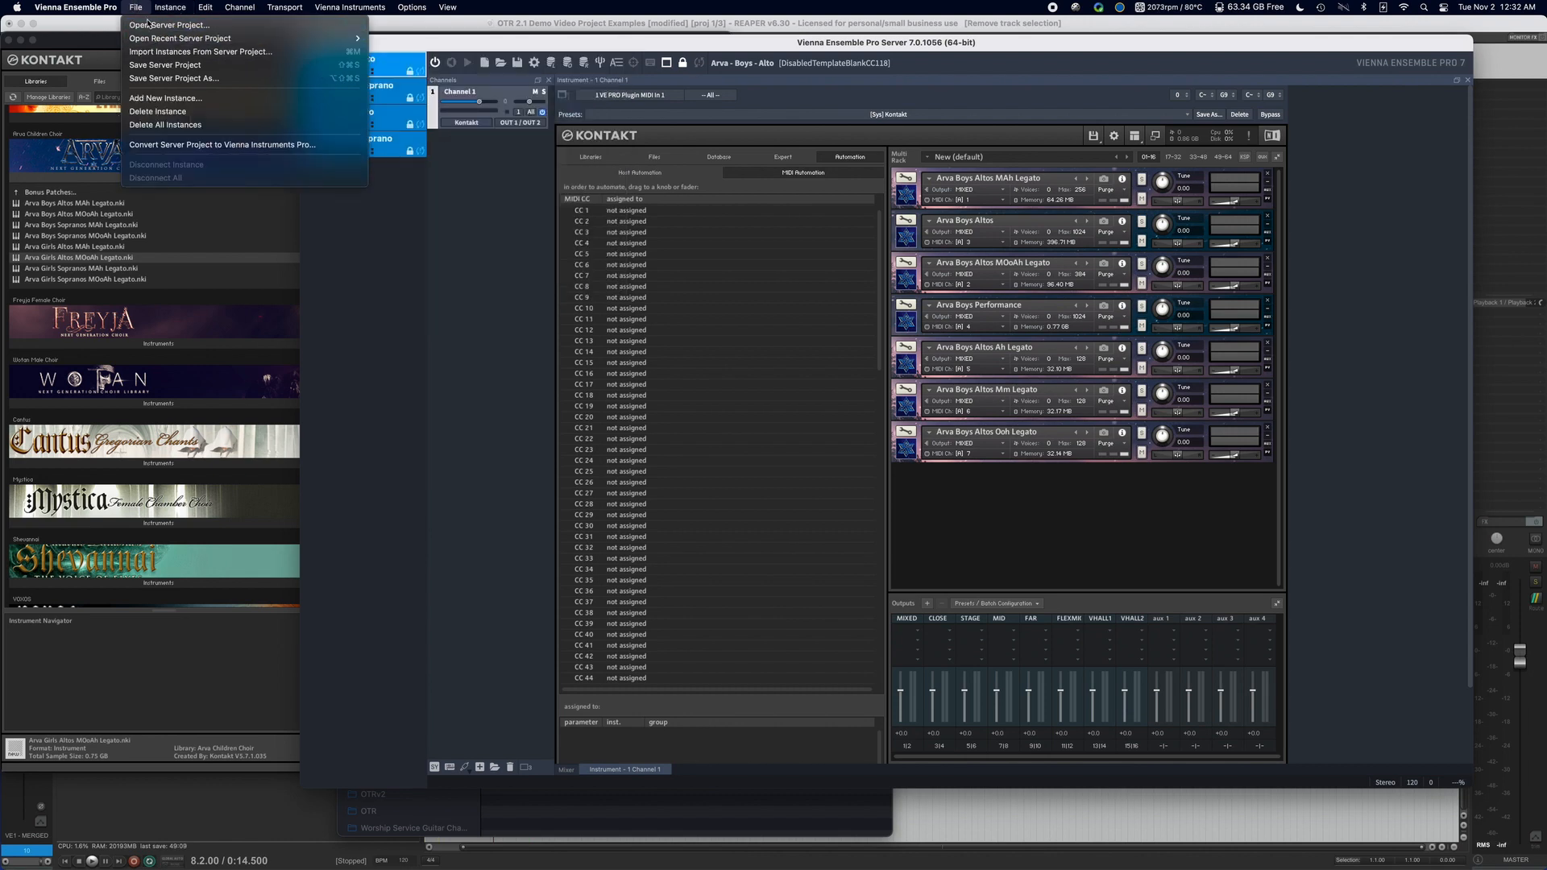
mouse_move(338, 38)
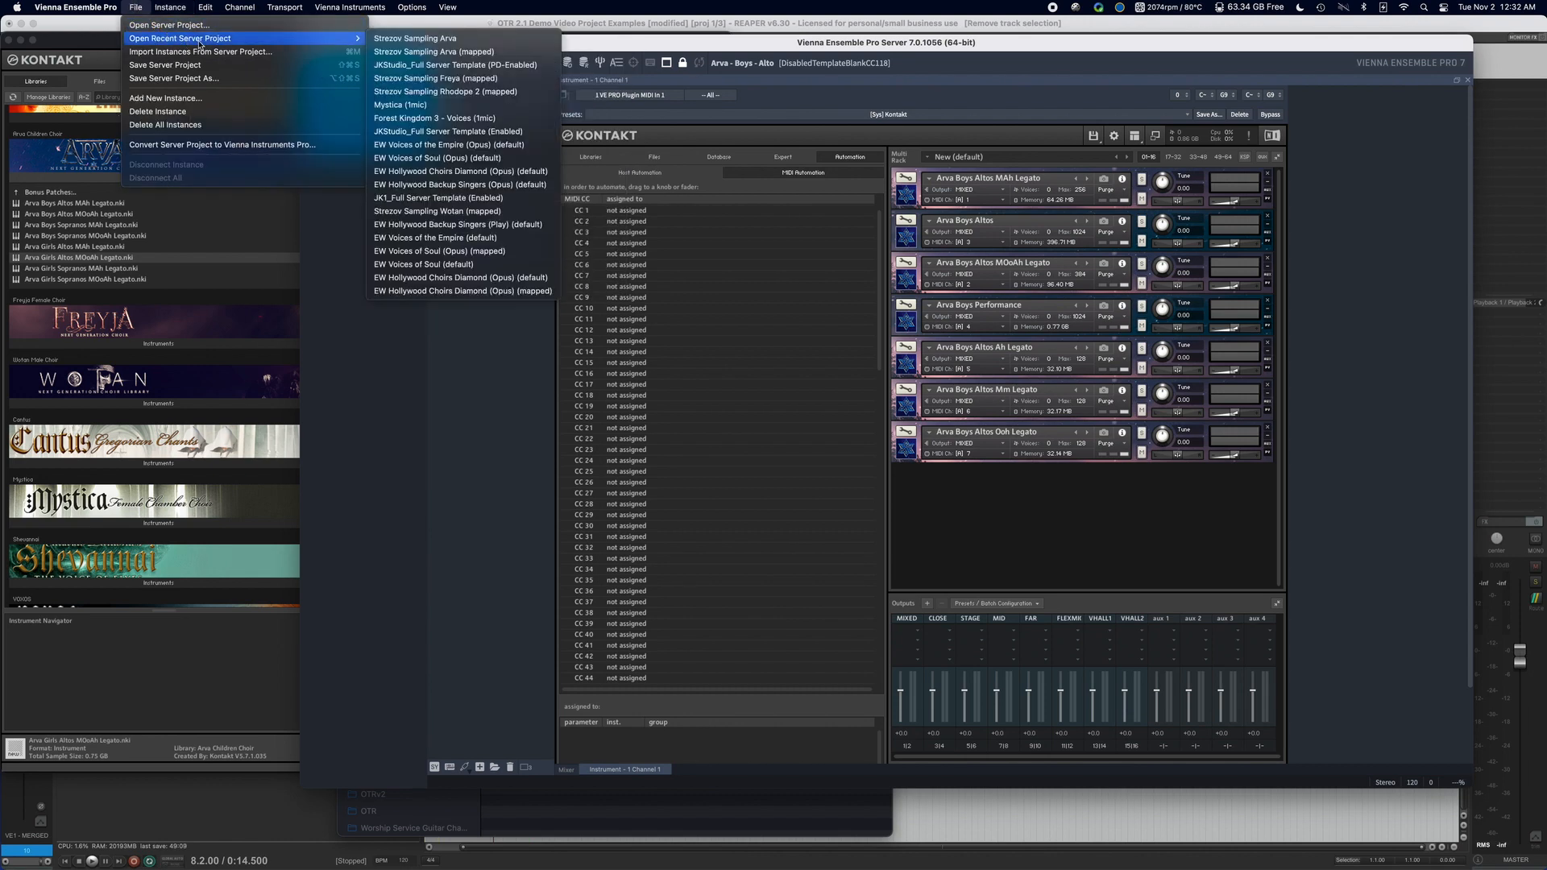
click(451, 52)
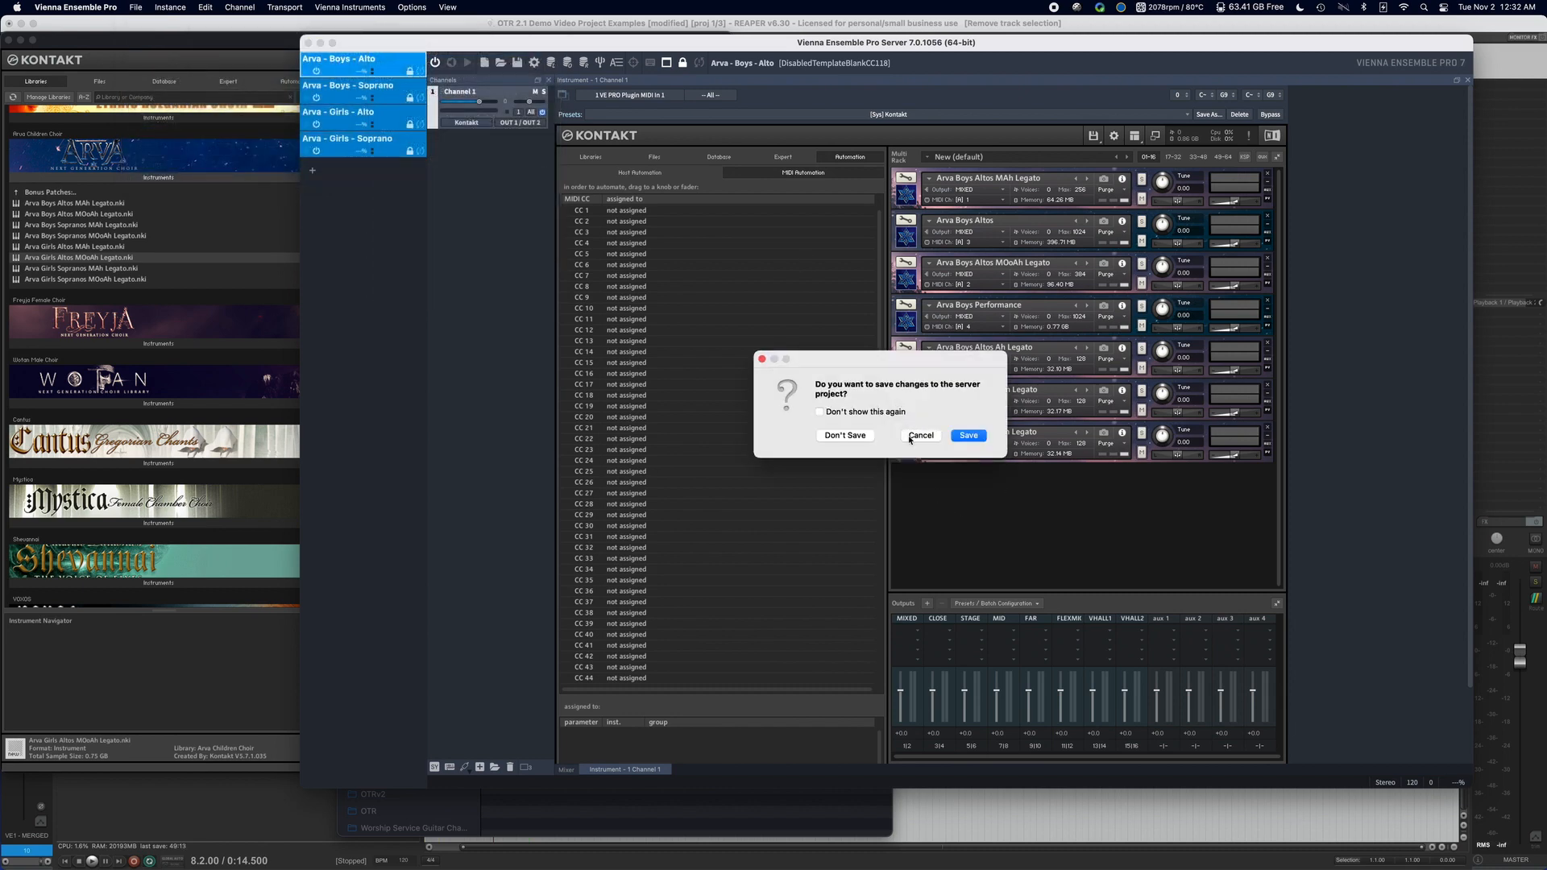
click(847, 435)
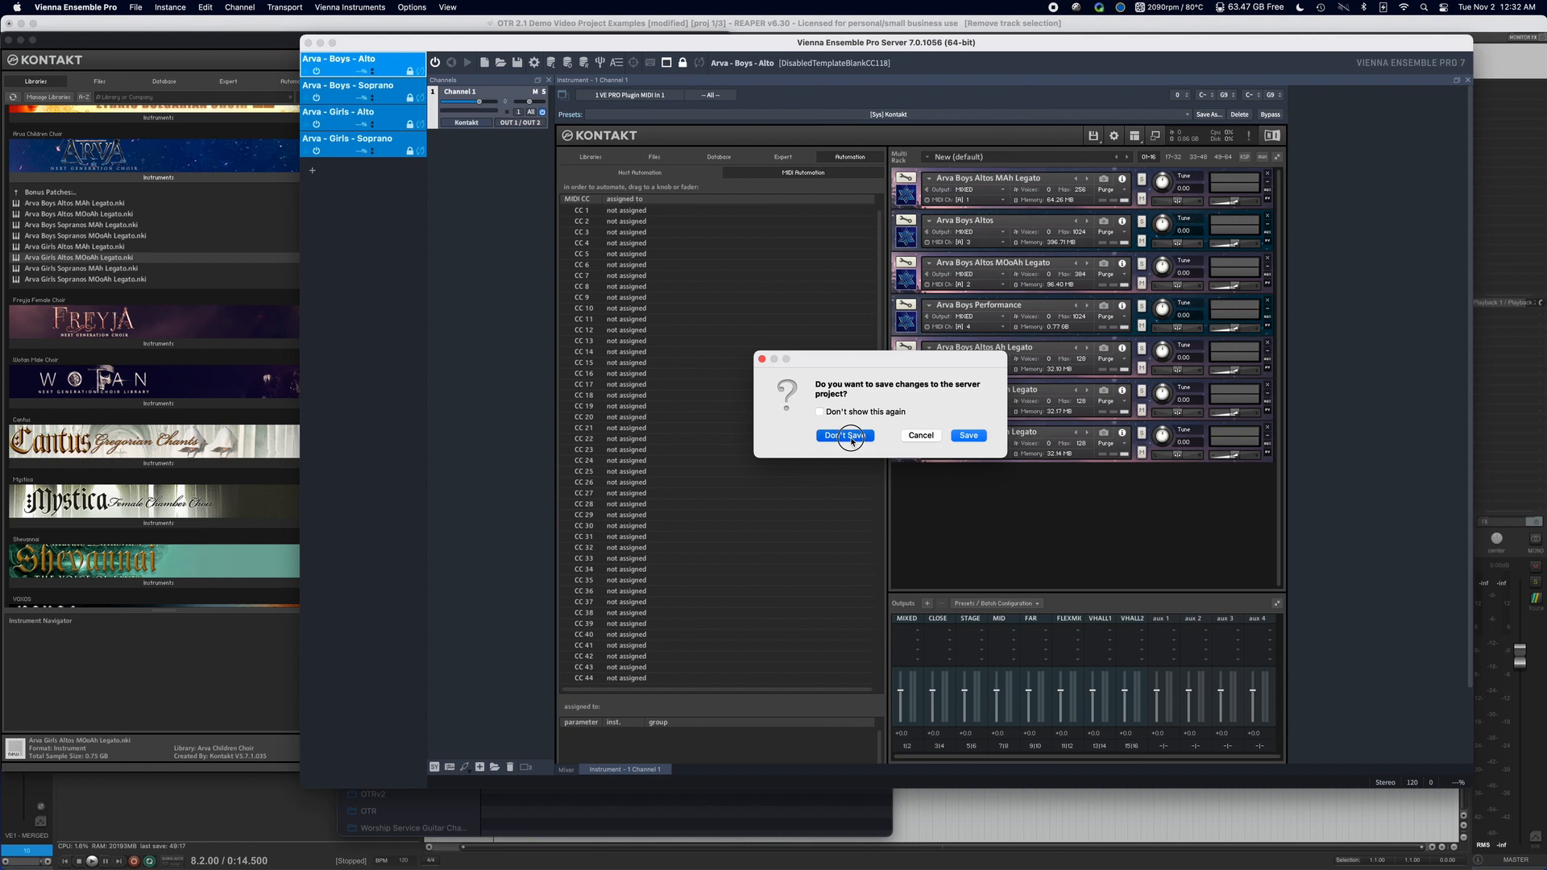
click(846, 435)
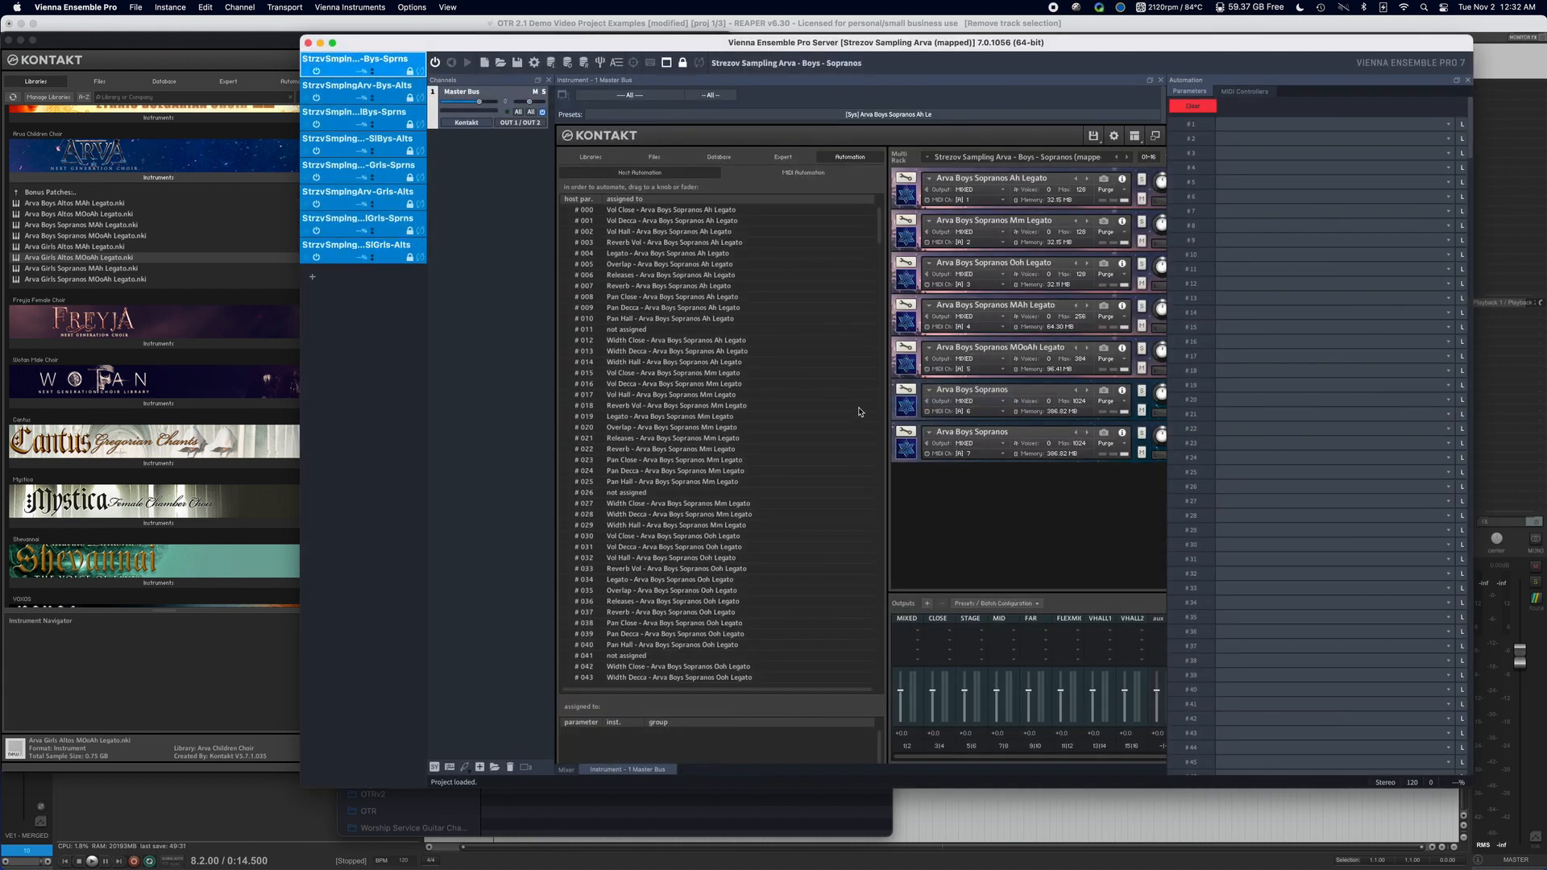
click(1467, 79)
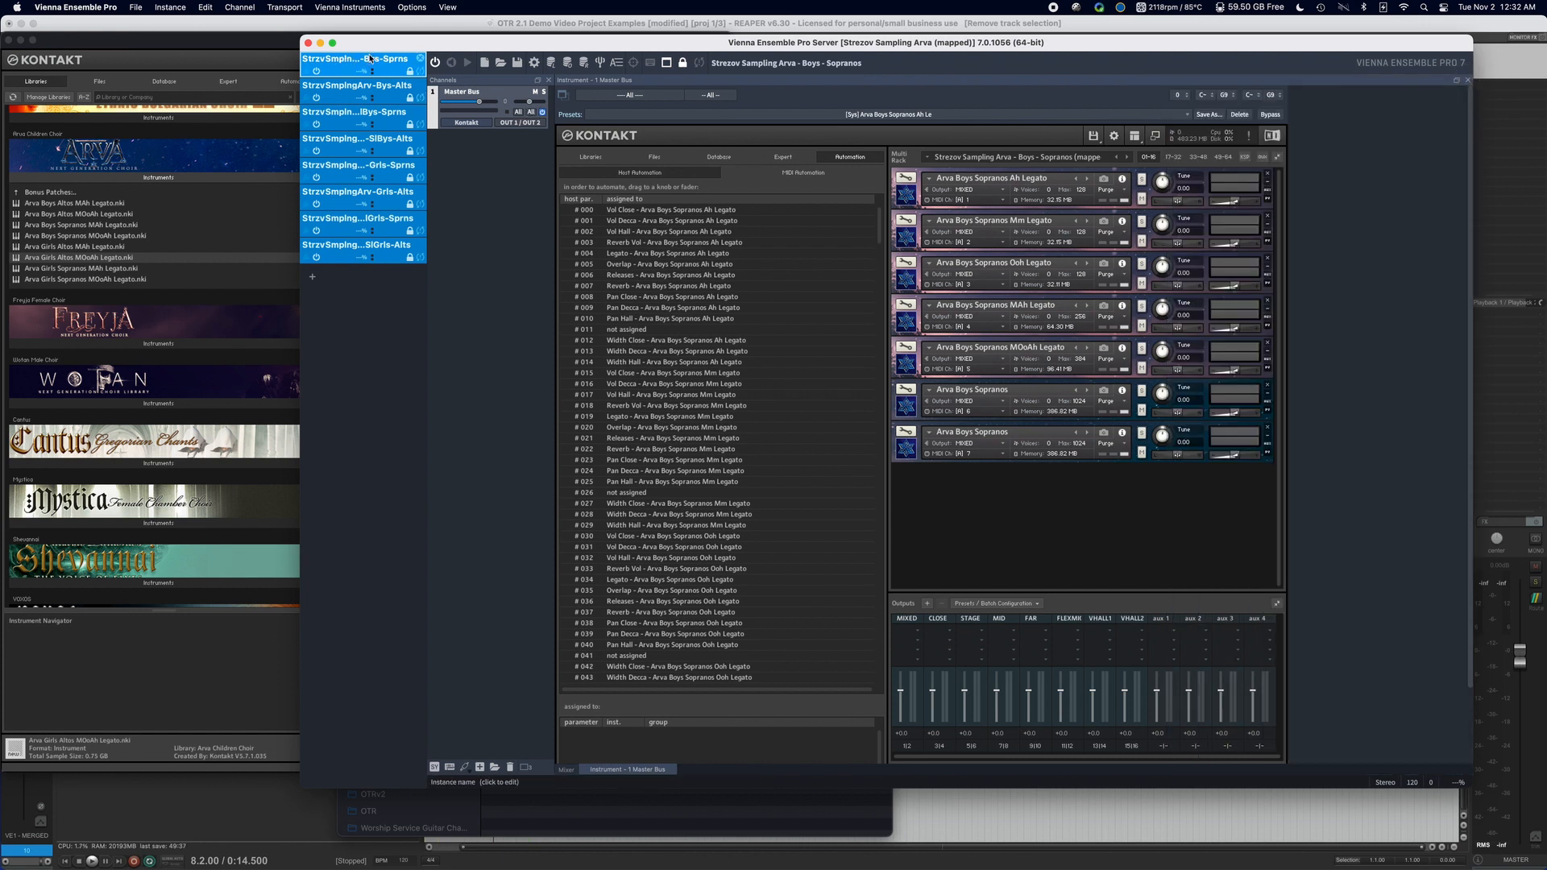
Look through the Boys Altos, Solo Boys and Girls Sopranos instances, and return to Kontakt in the Boys Sopranos instance.
click(351, 88)
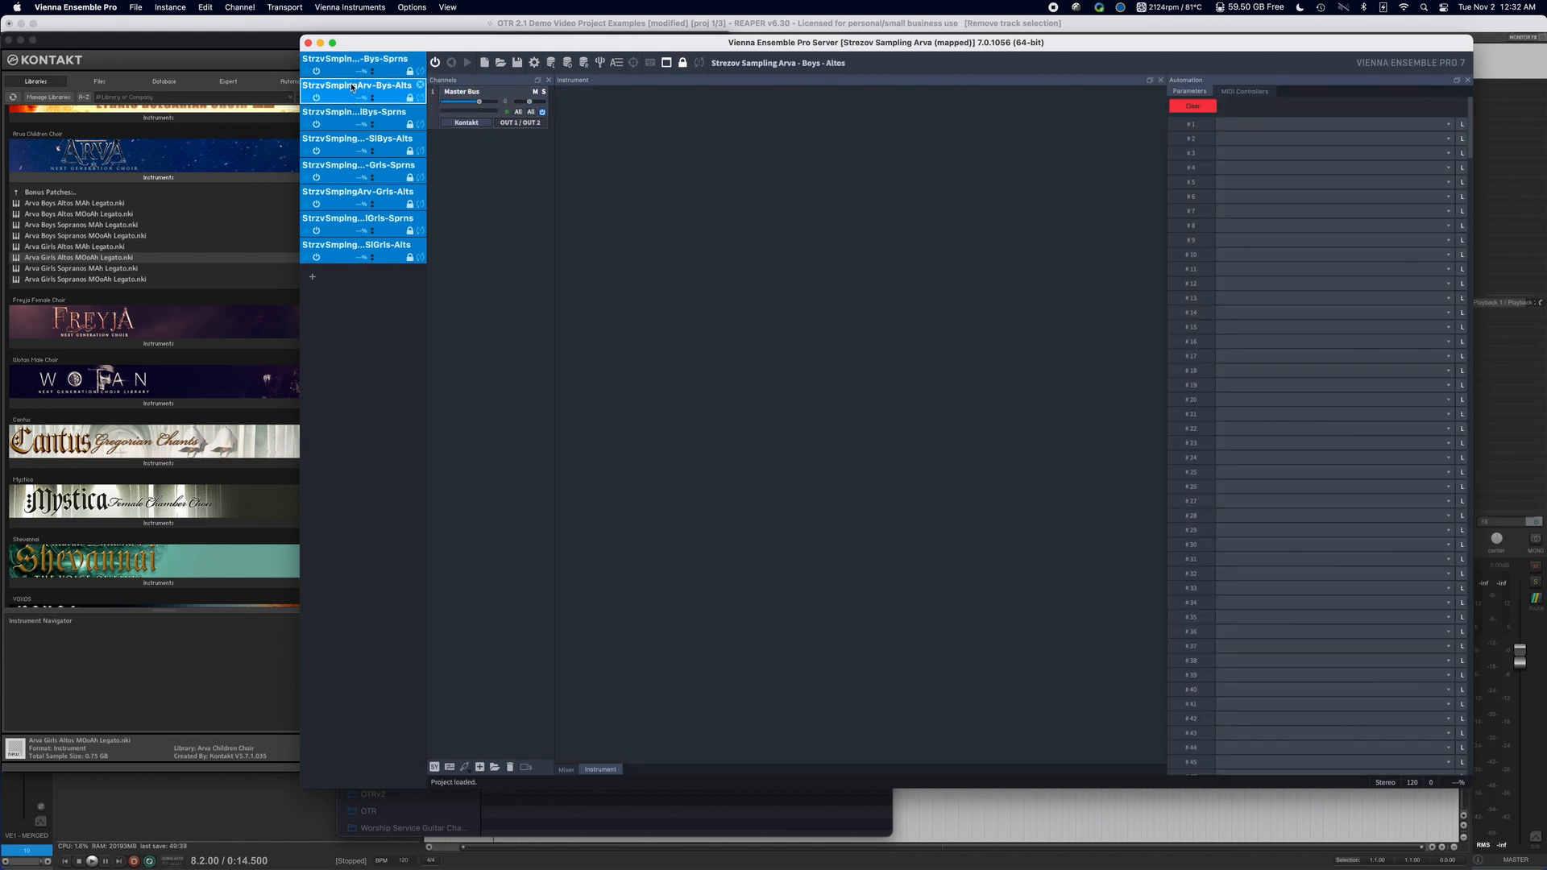
click(352, 114)
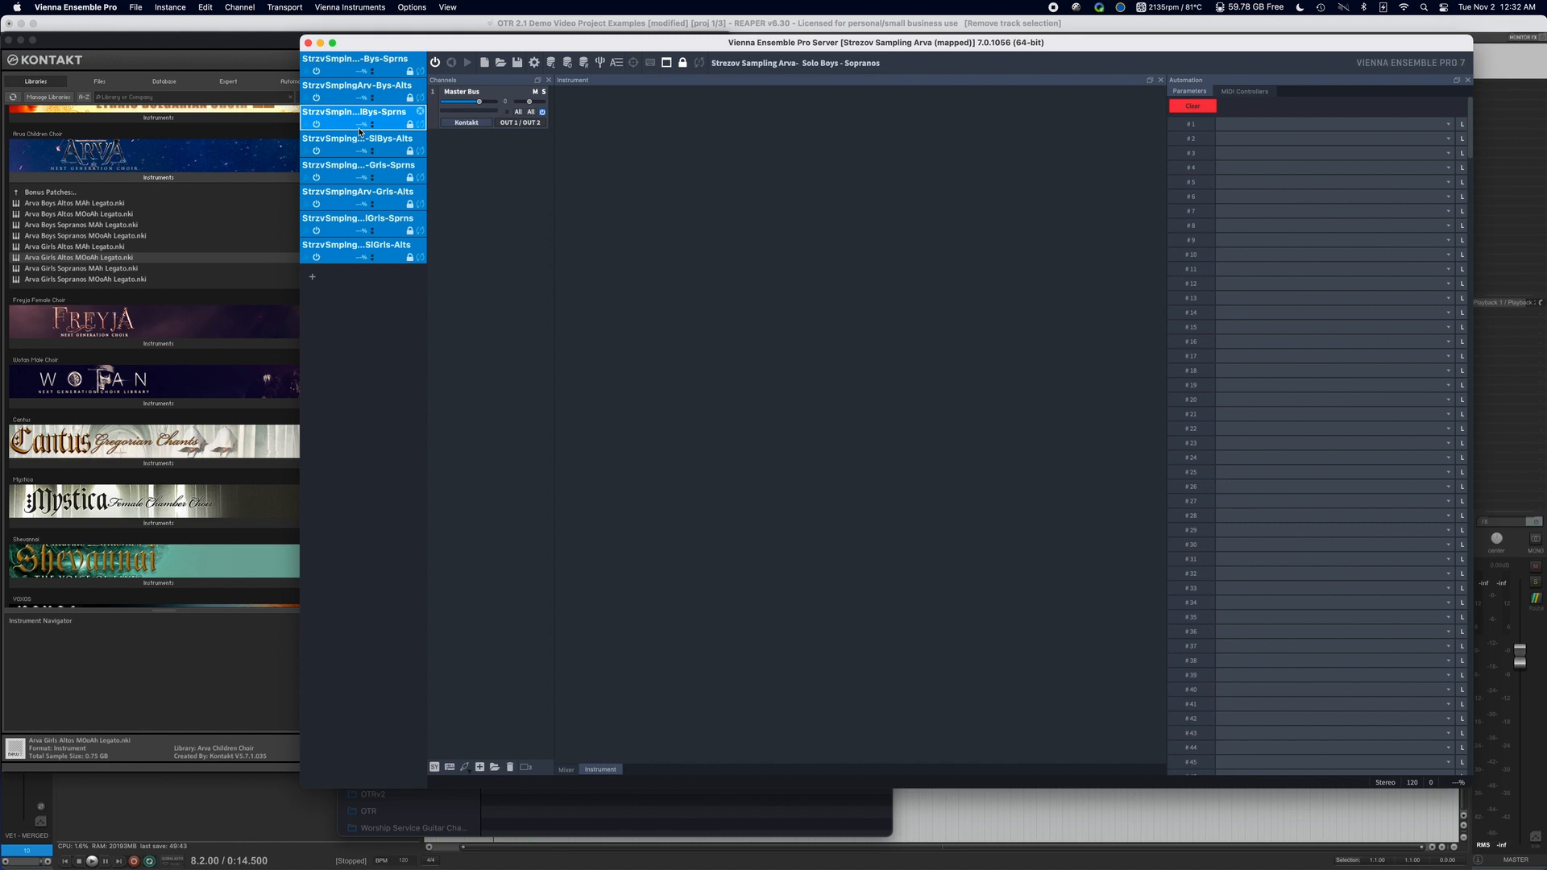
click(363, 139)
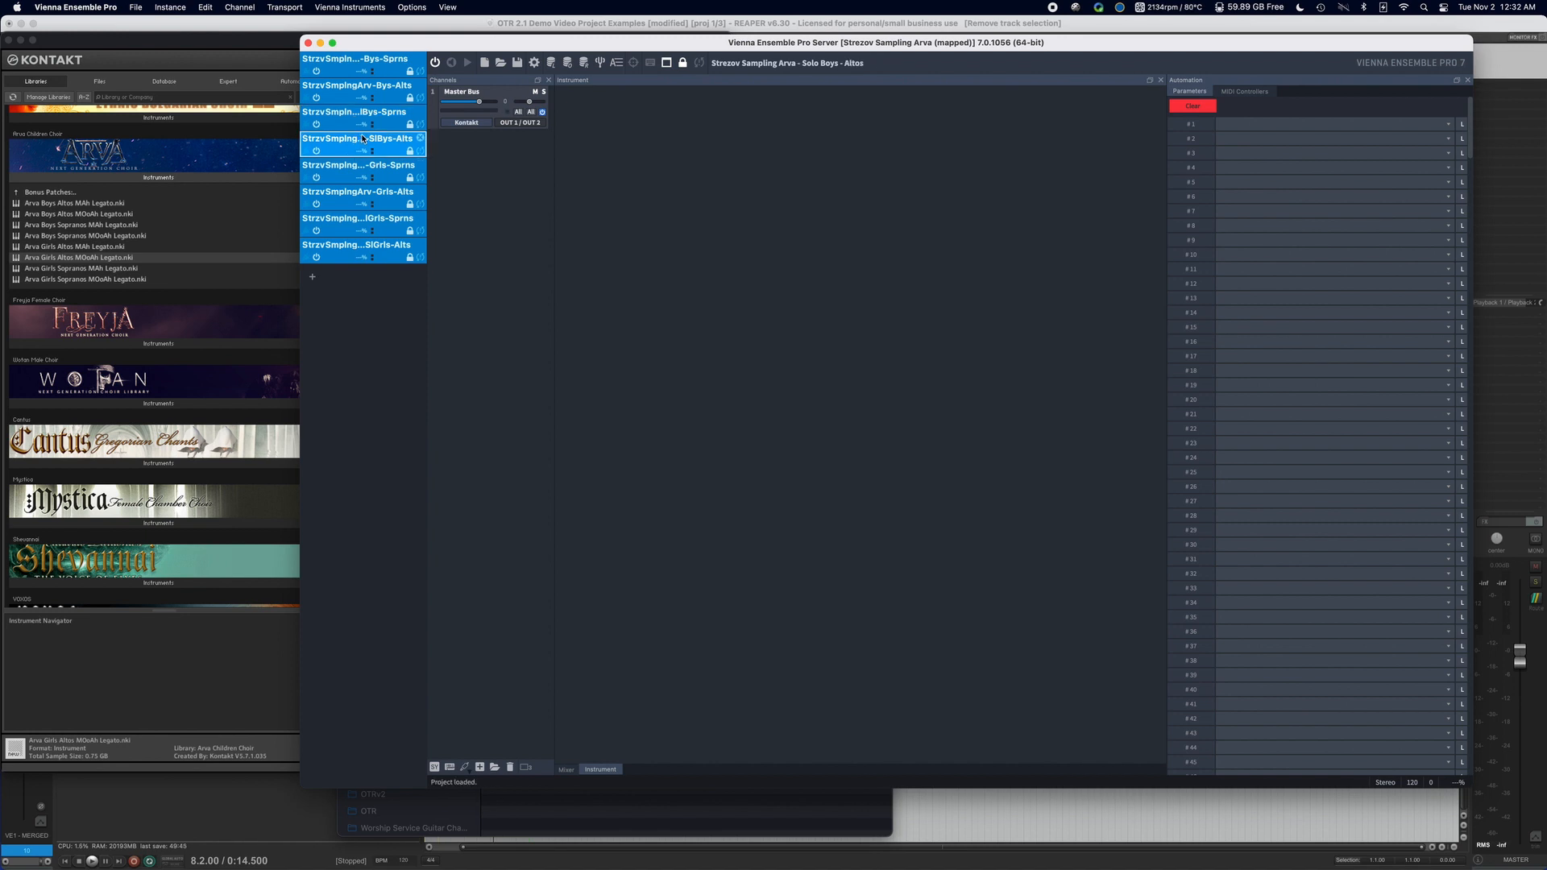
click(363, 168)
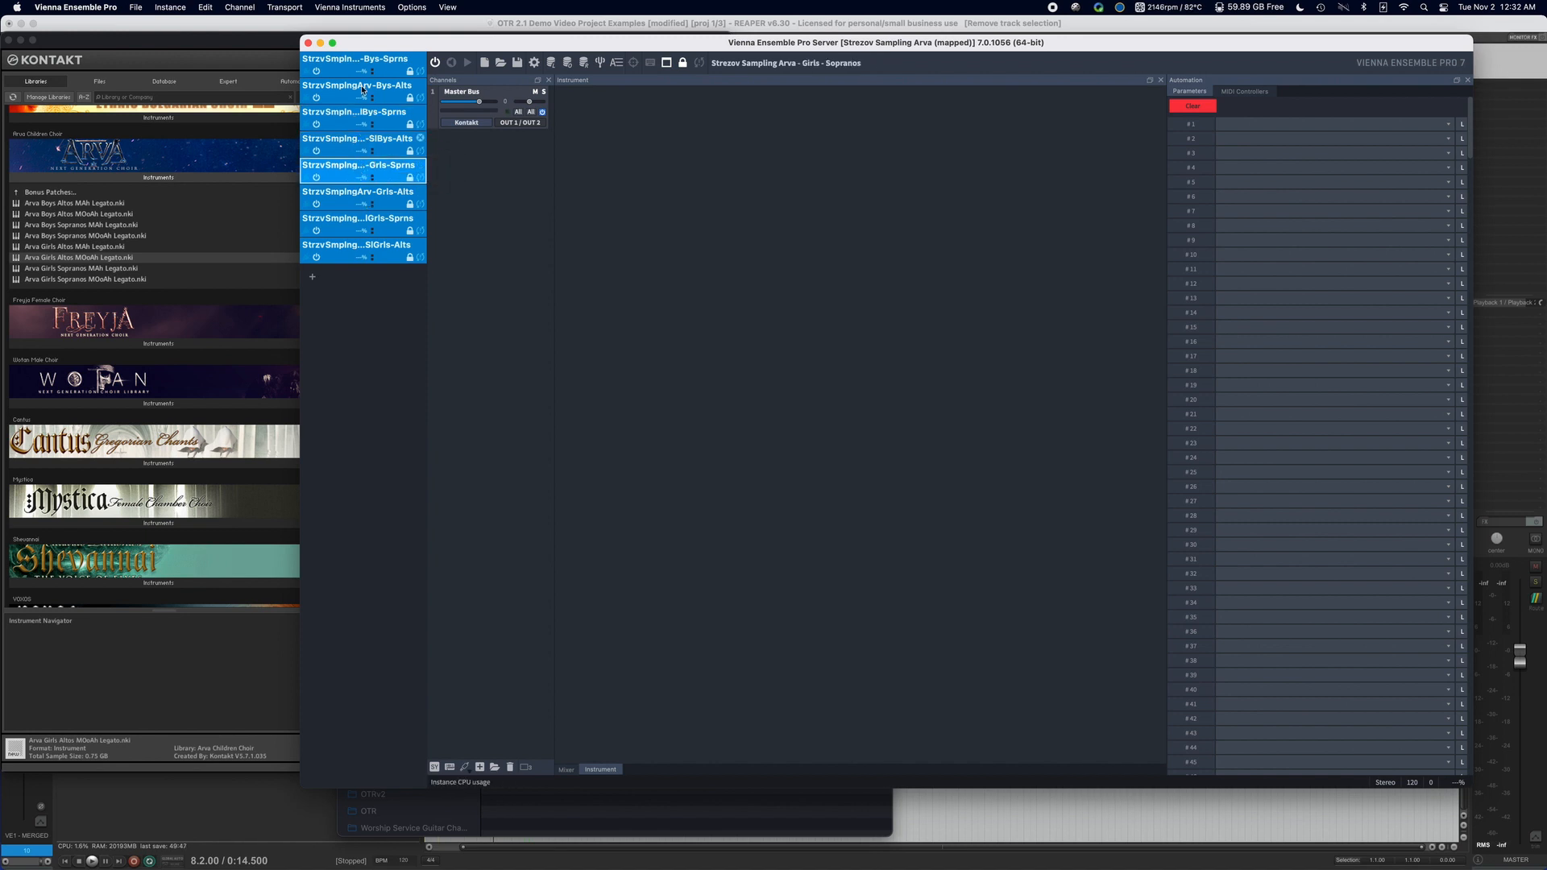
click(363, 61)
click(469, 124)
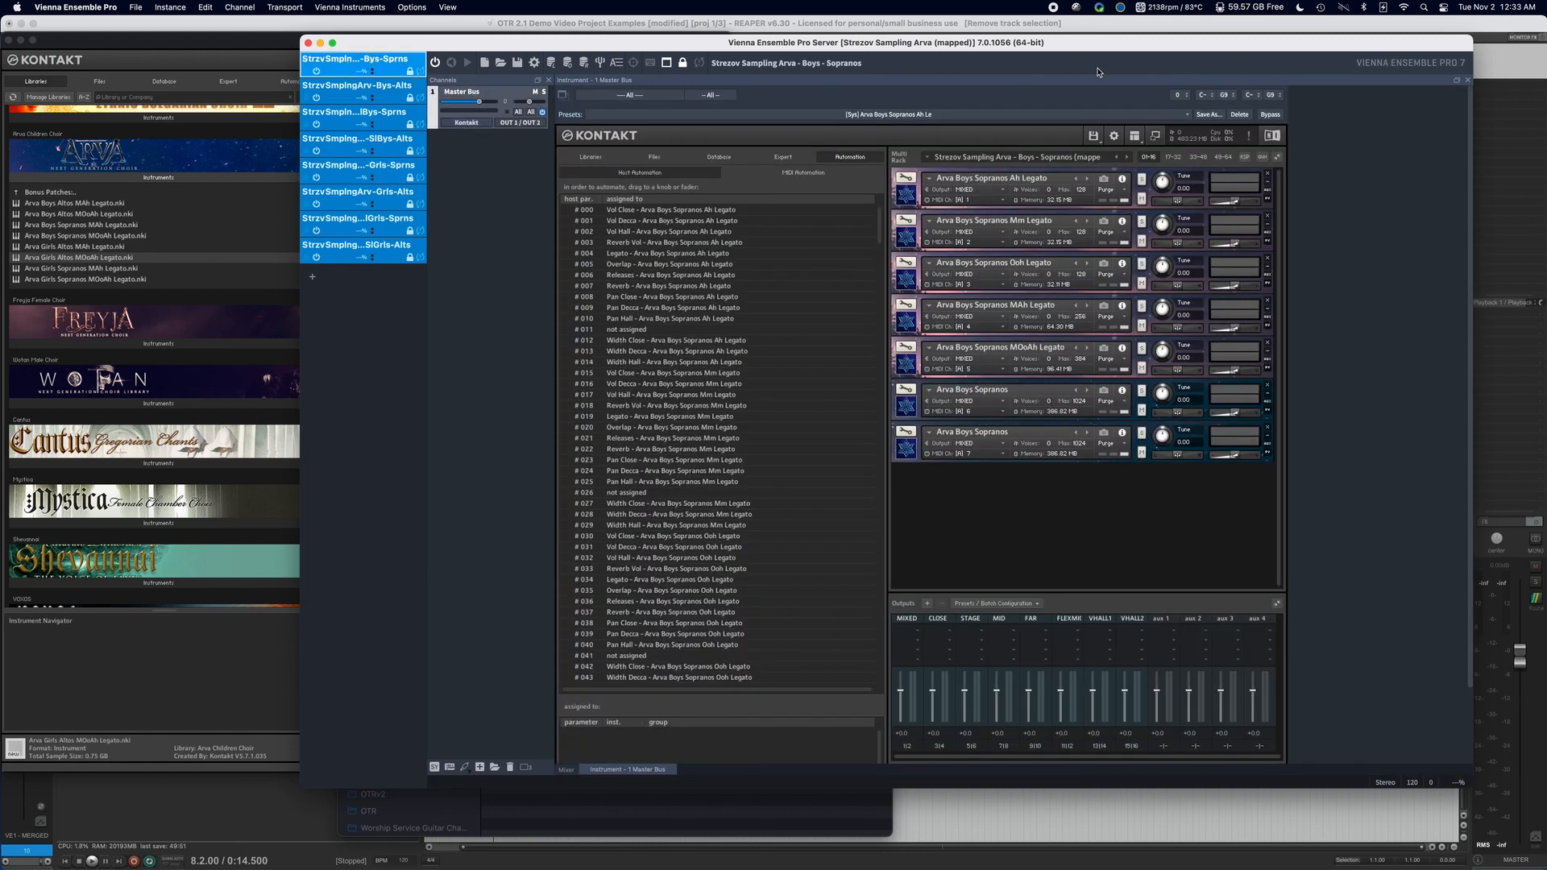
Undock the Boys Sopranos Kontakt instrument pane into its own floating window.
click(1457, 78)
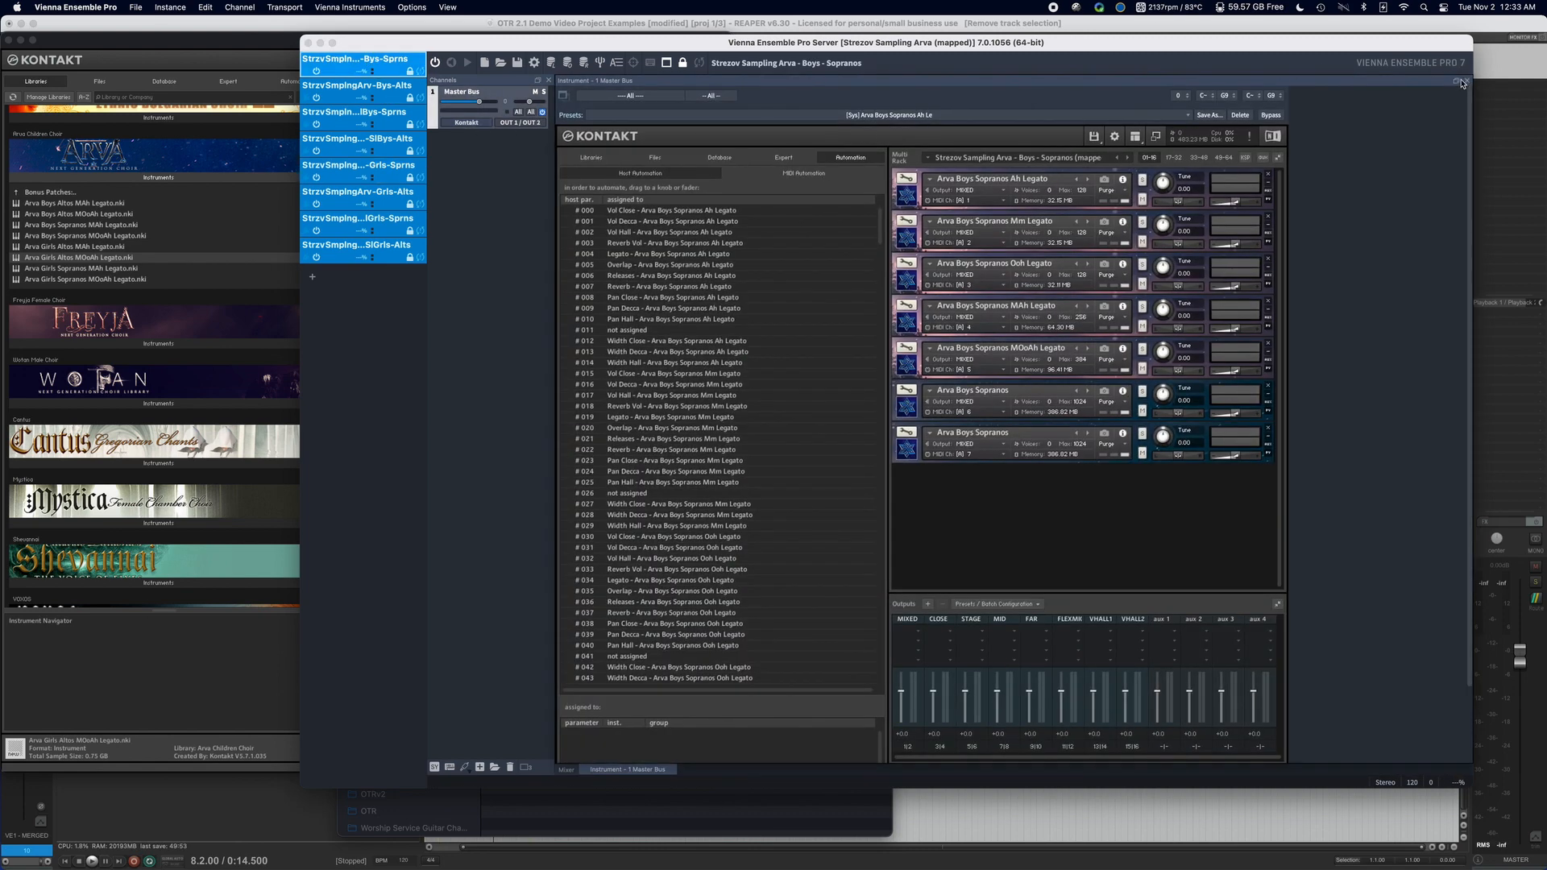
click(1458, 83)
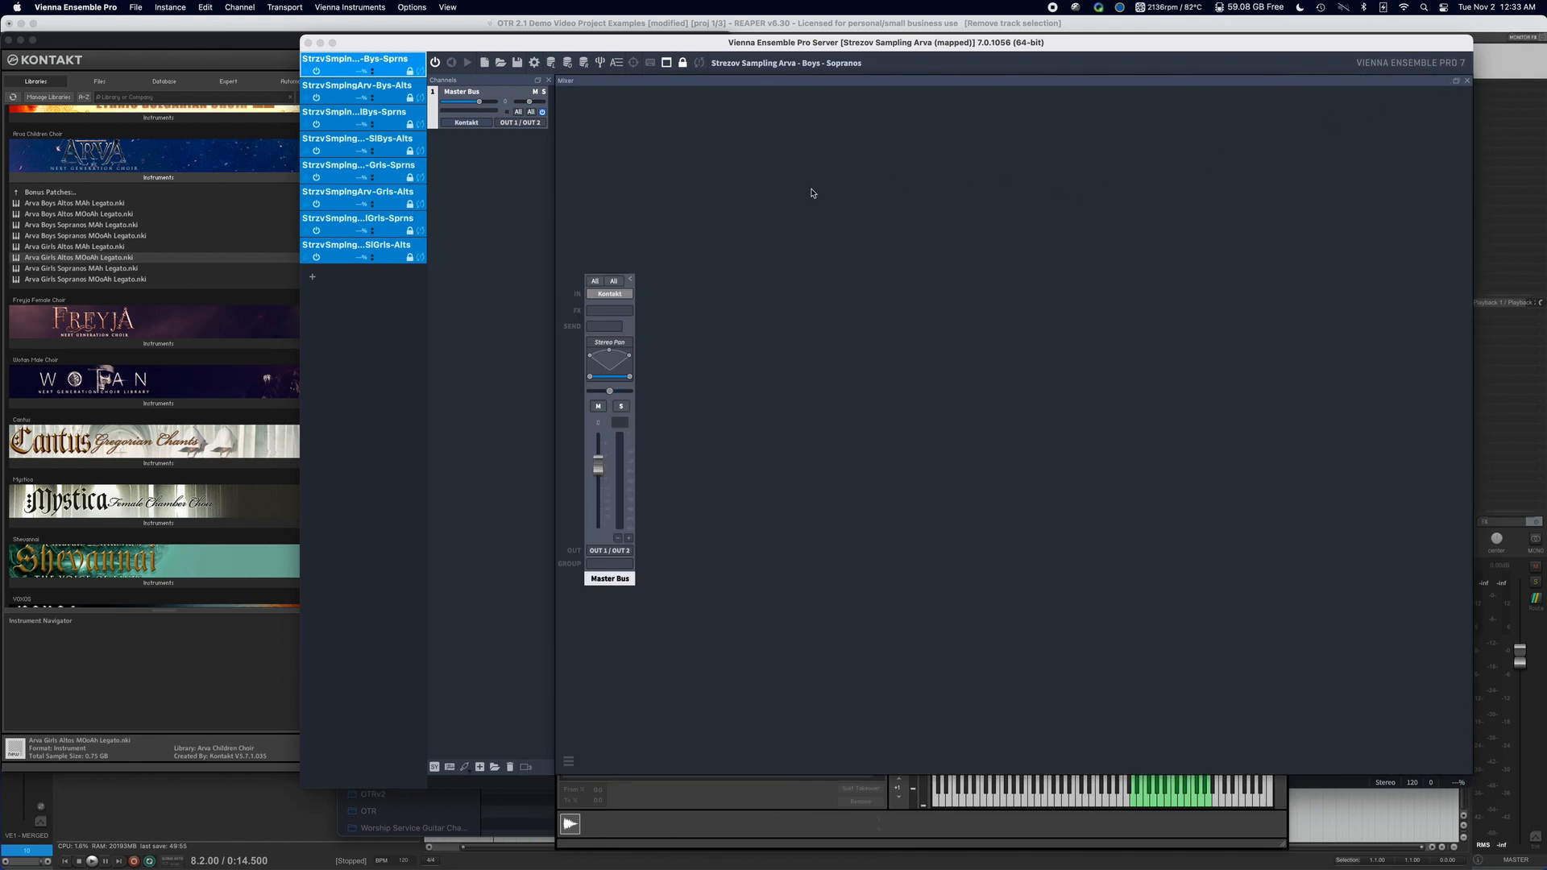
click(1457, 81)
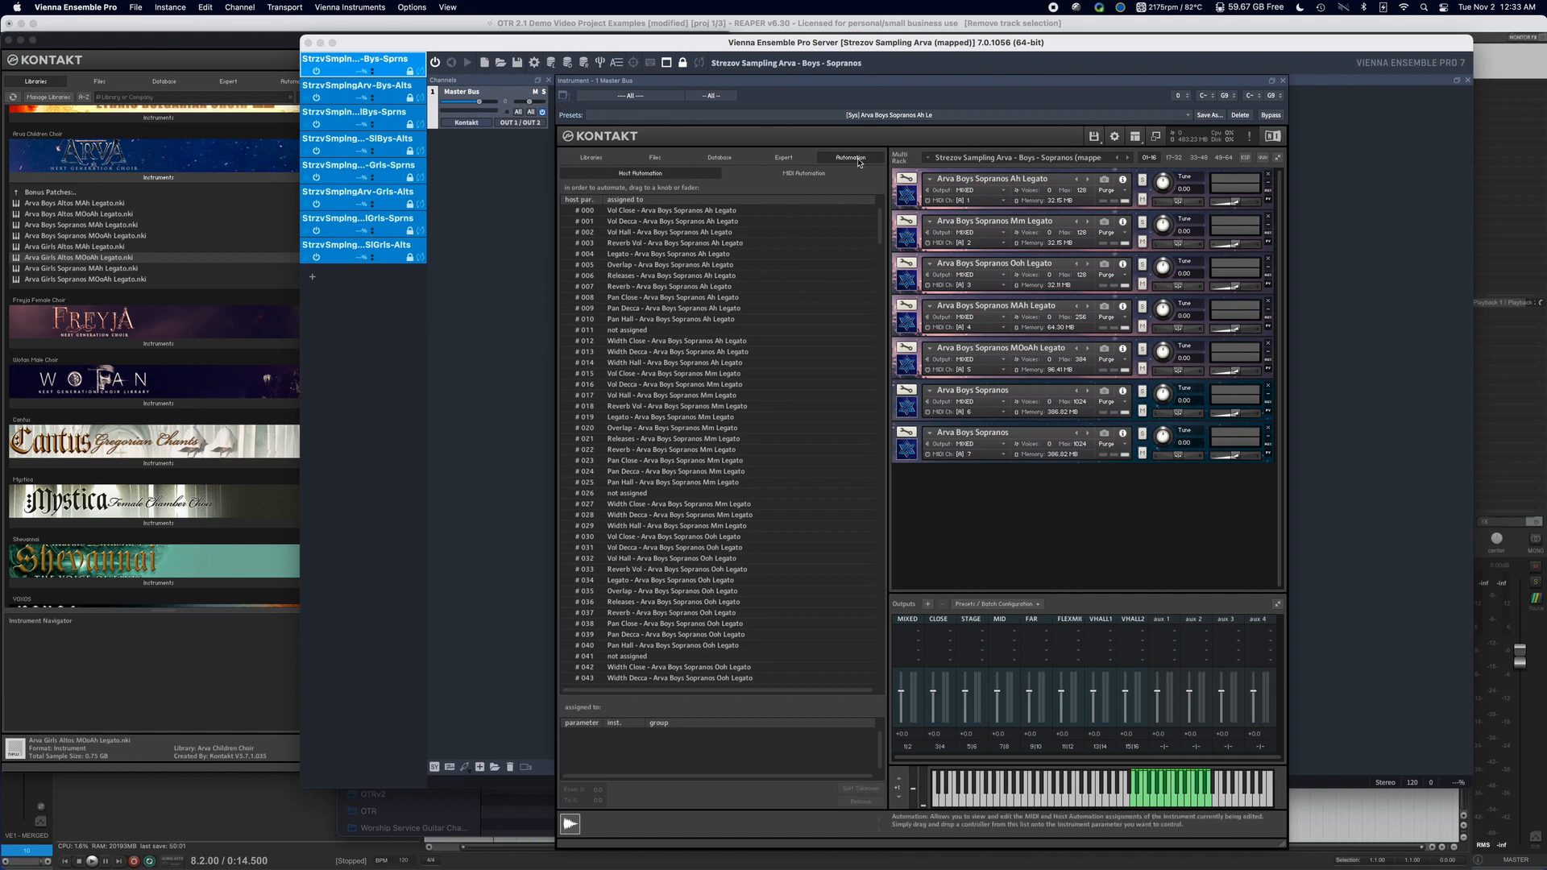
Expand Arva Boys Sopranos Ah Legato and display the parameters assigned to CC 22 in Kontakt's MIDI automation list.
click(909, 199)
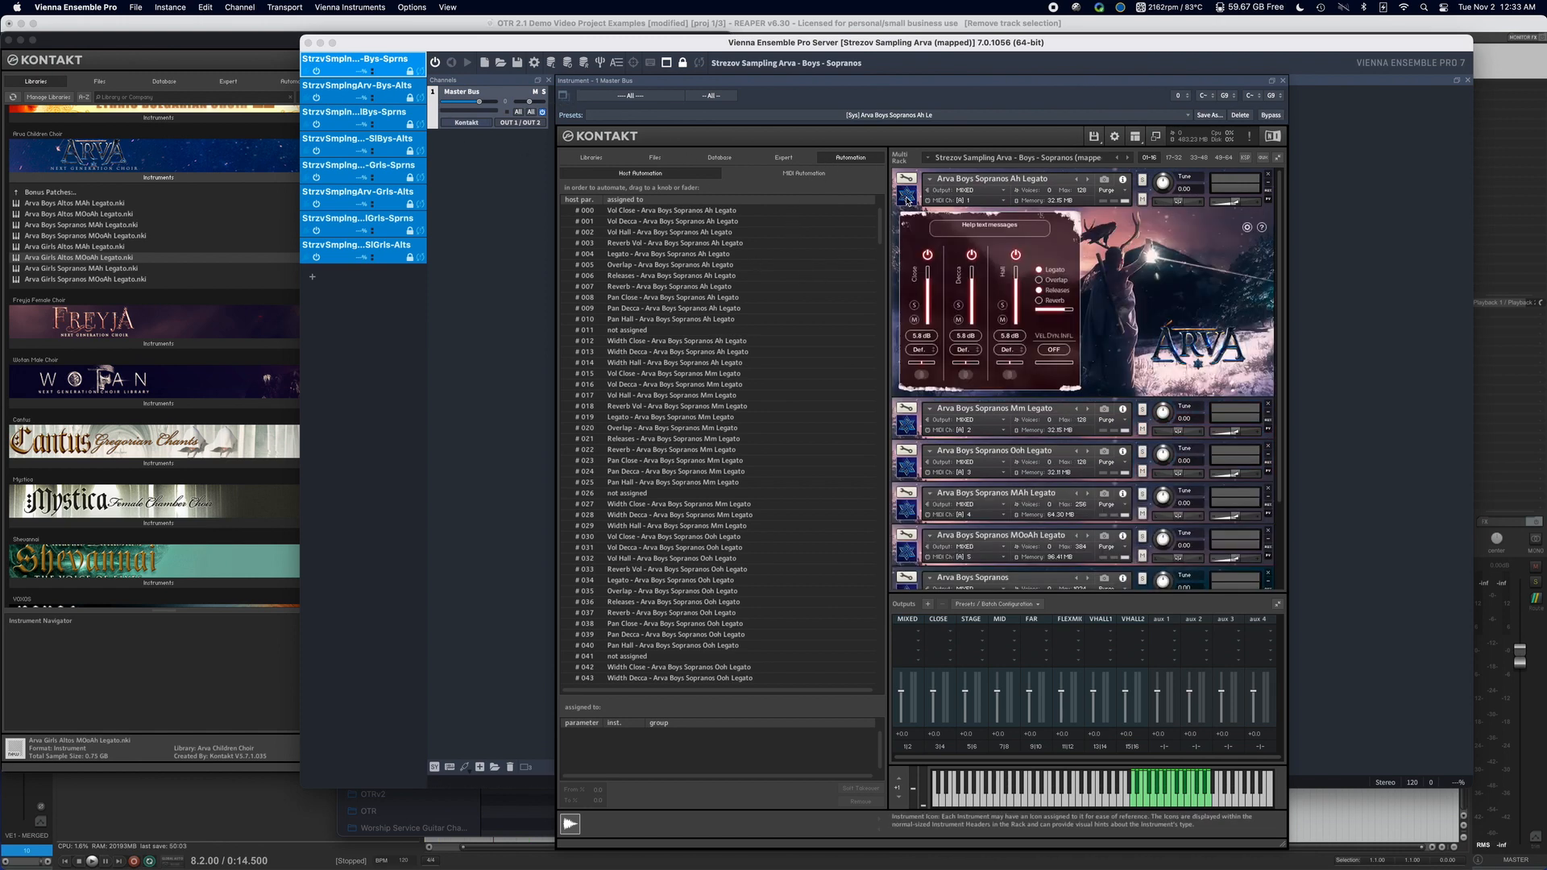
click(822, 174)
click(677, 451)
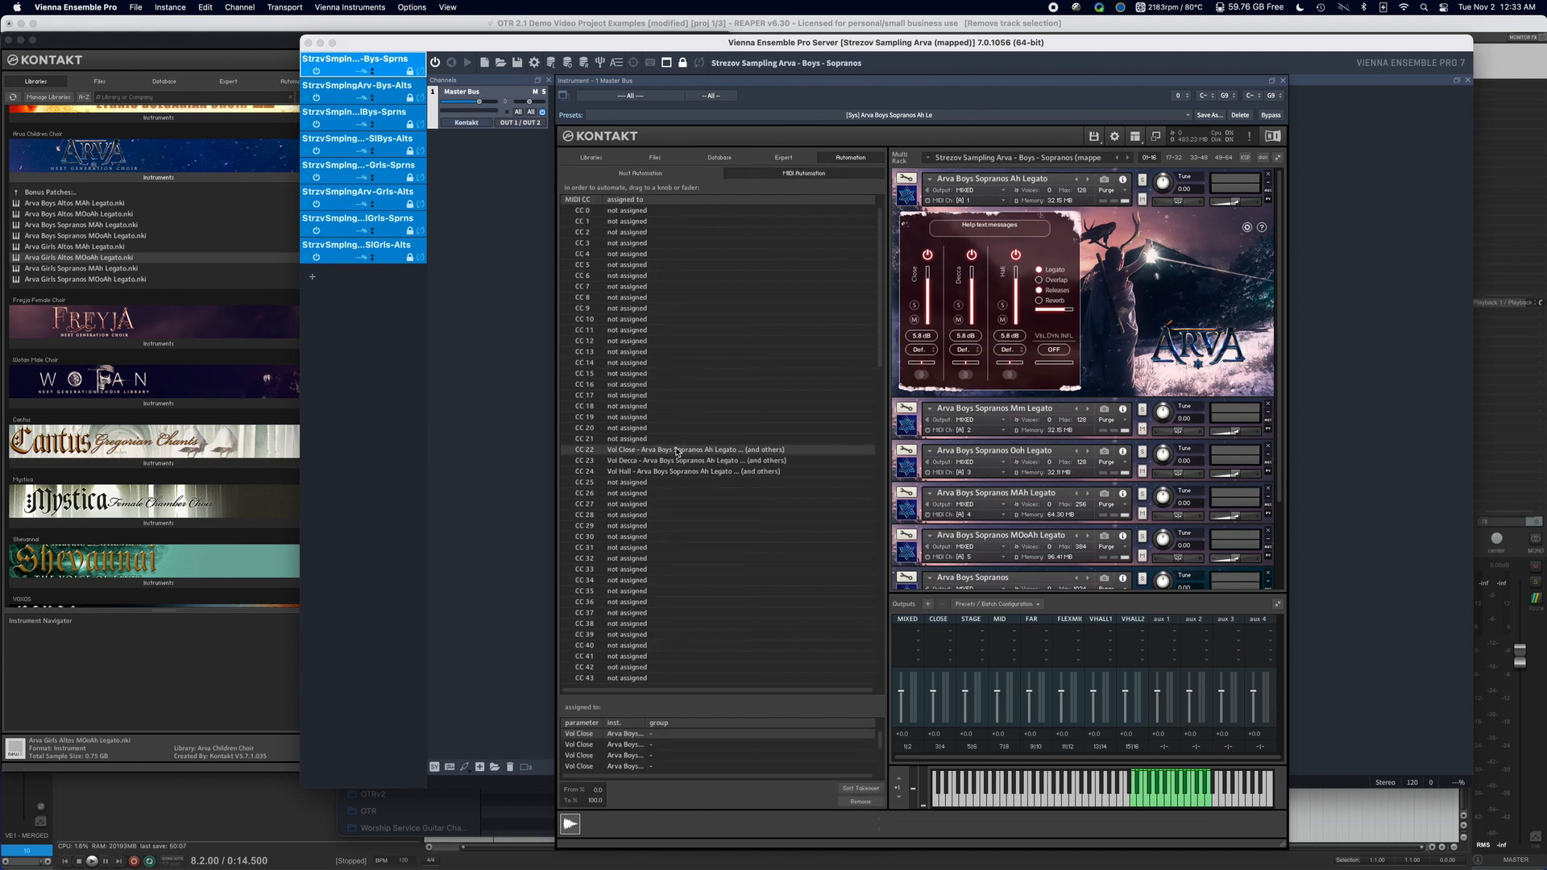
Check the MIDI CC assignments of the Close, Decca and Hall volume sliders and the Legato and Overlap switches.
right_click(931, 294)
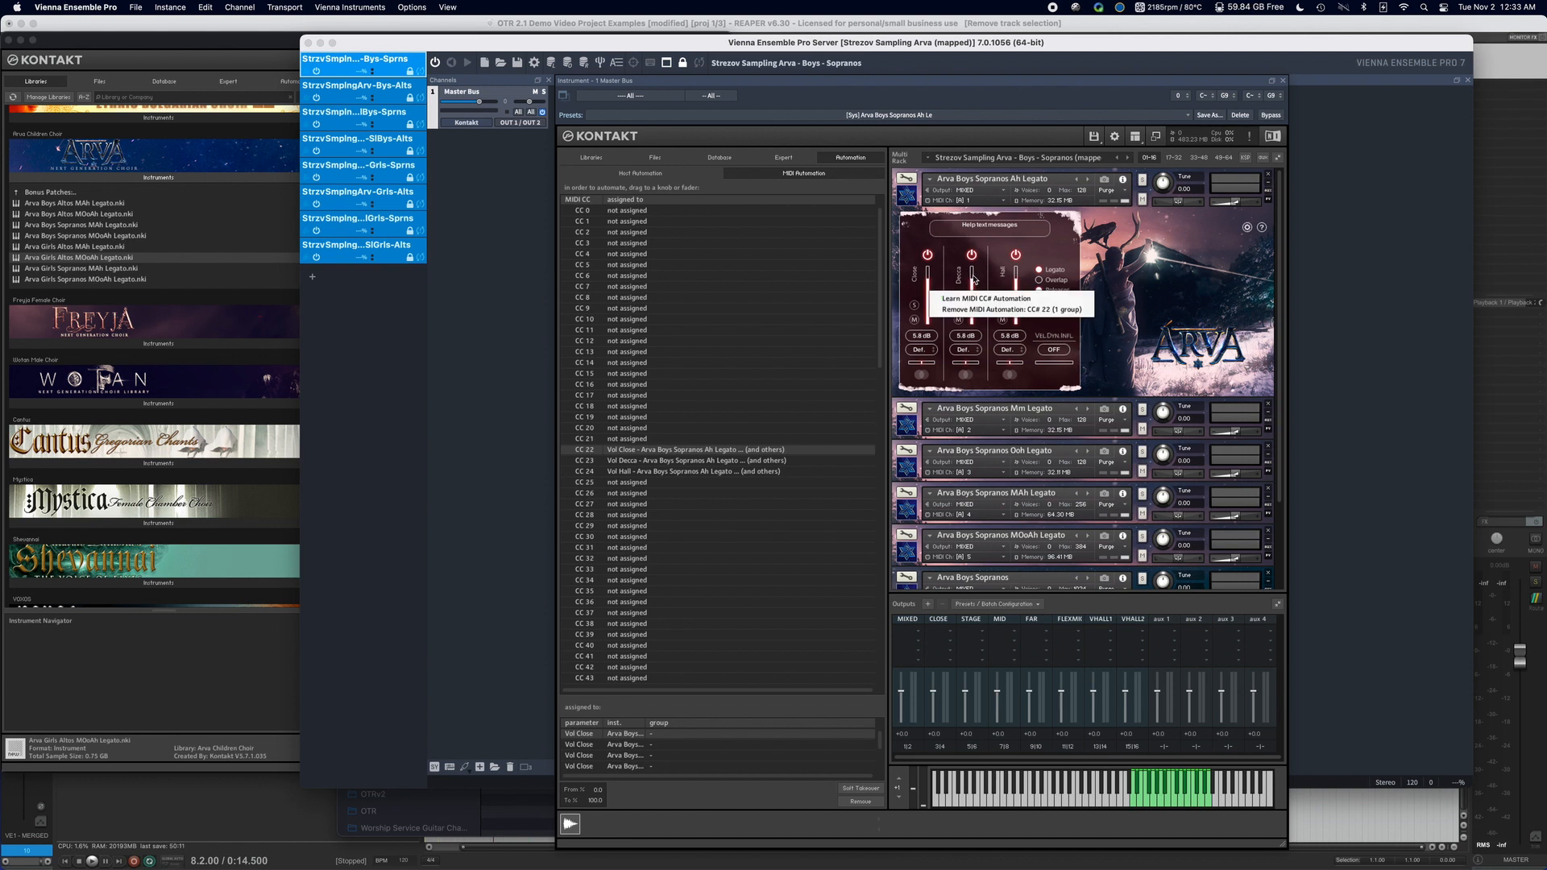
right_click(973, 278)
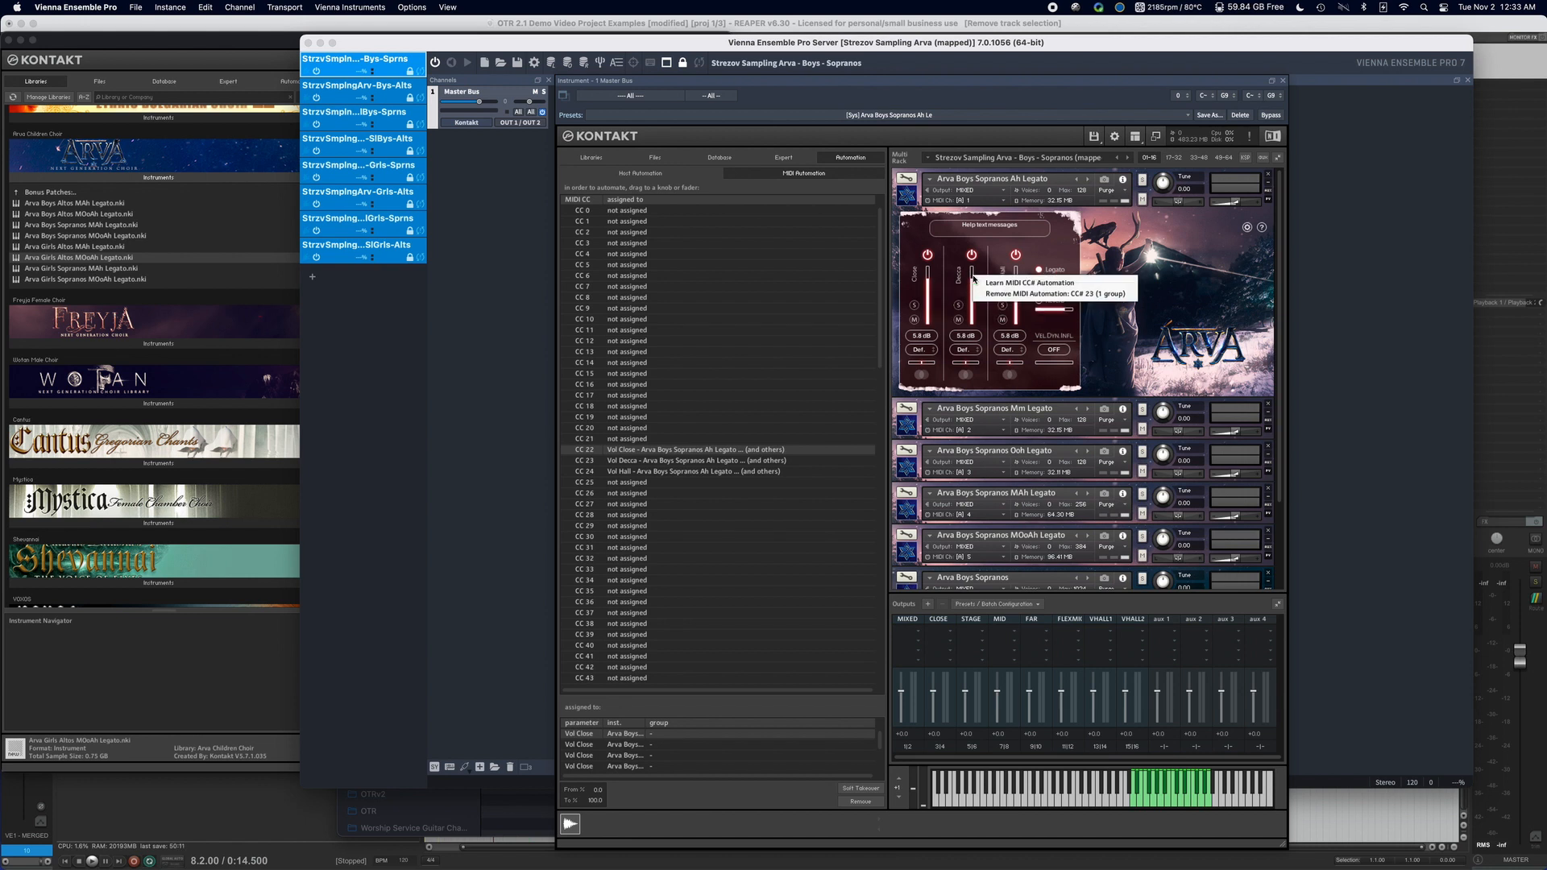
right_click(1015, 313)
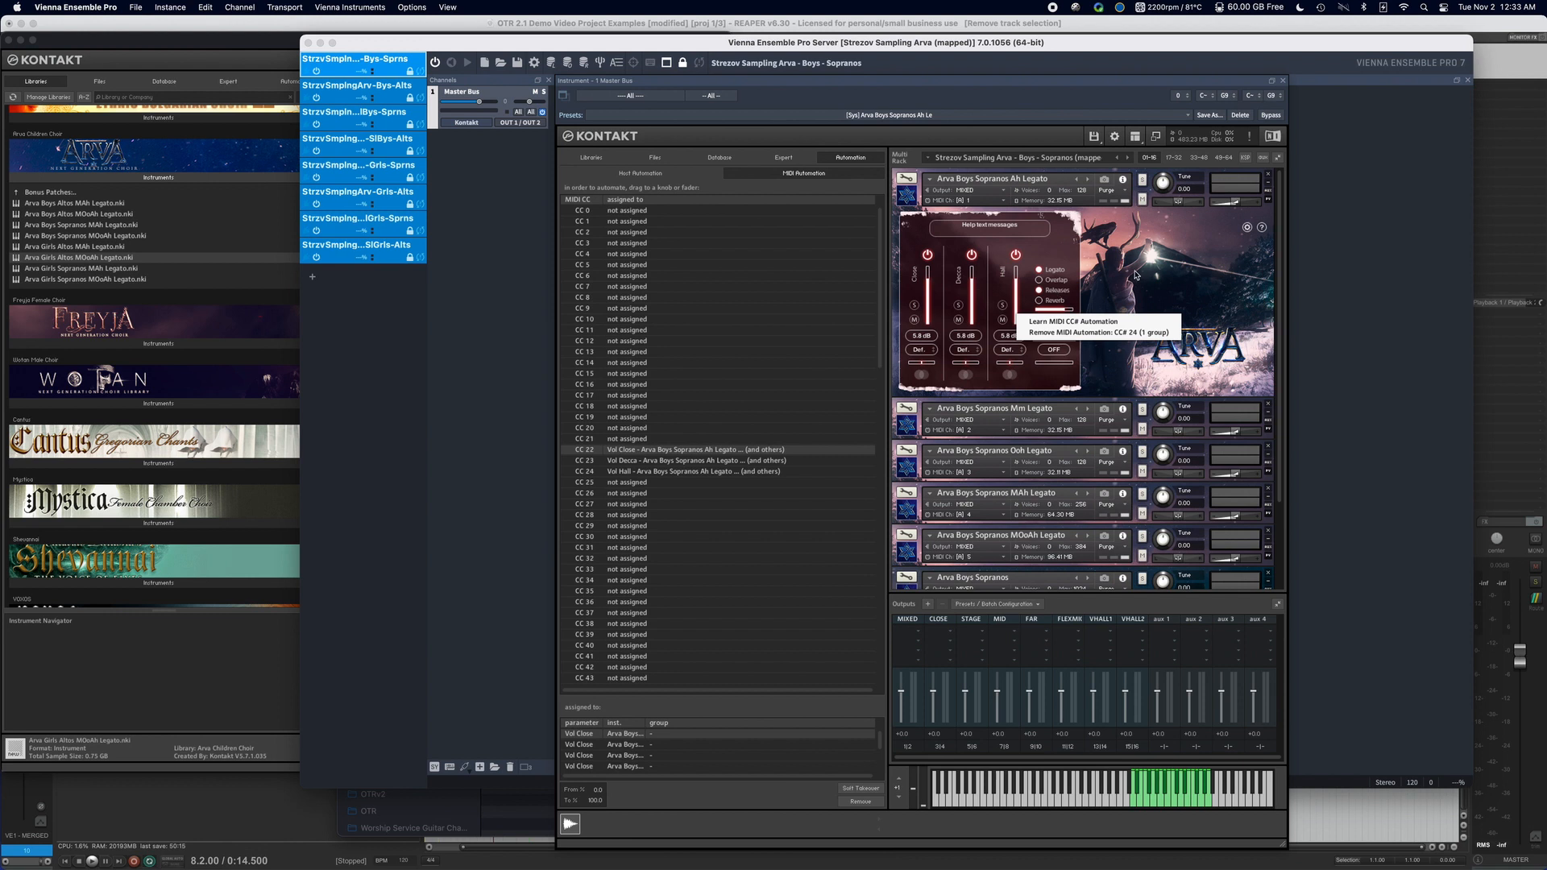
click(1135, 275)
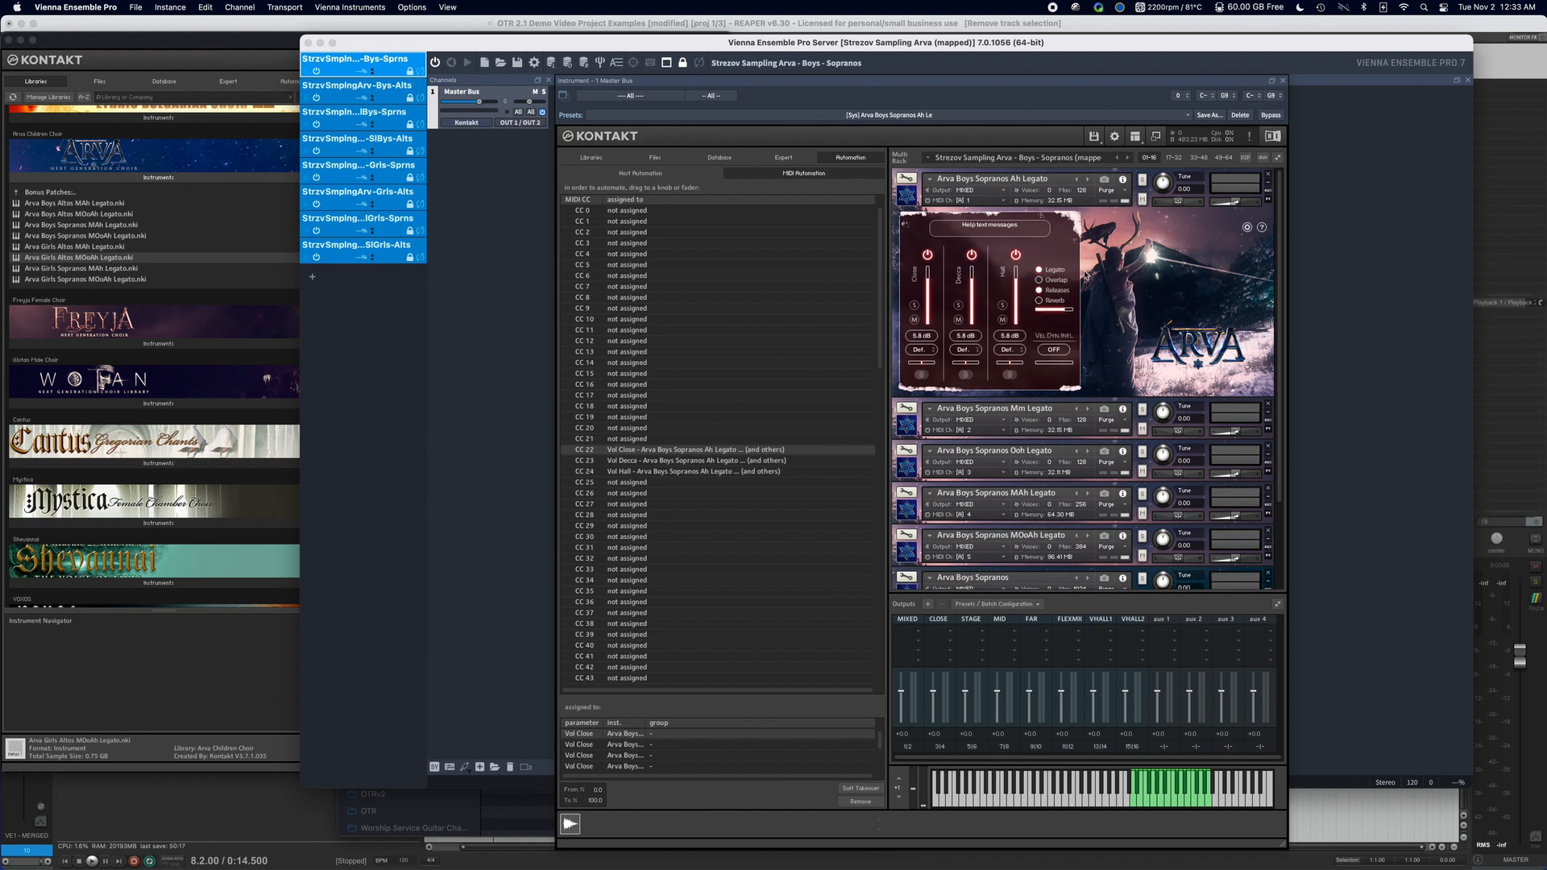
right_click(1045, 268)
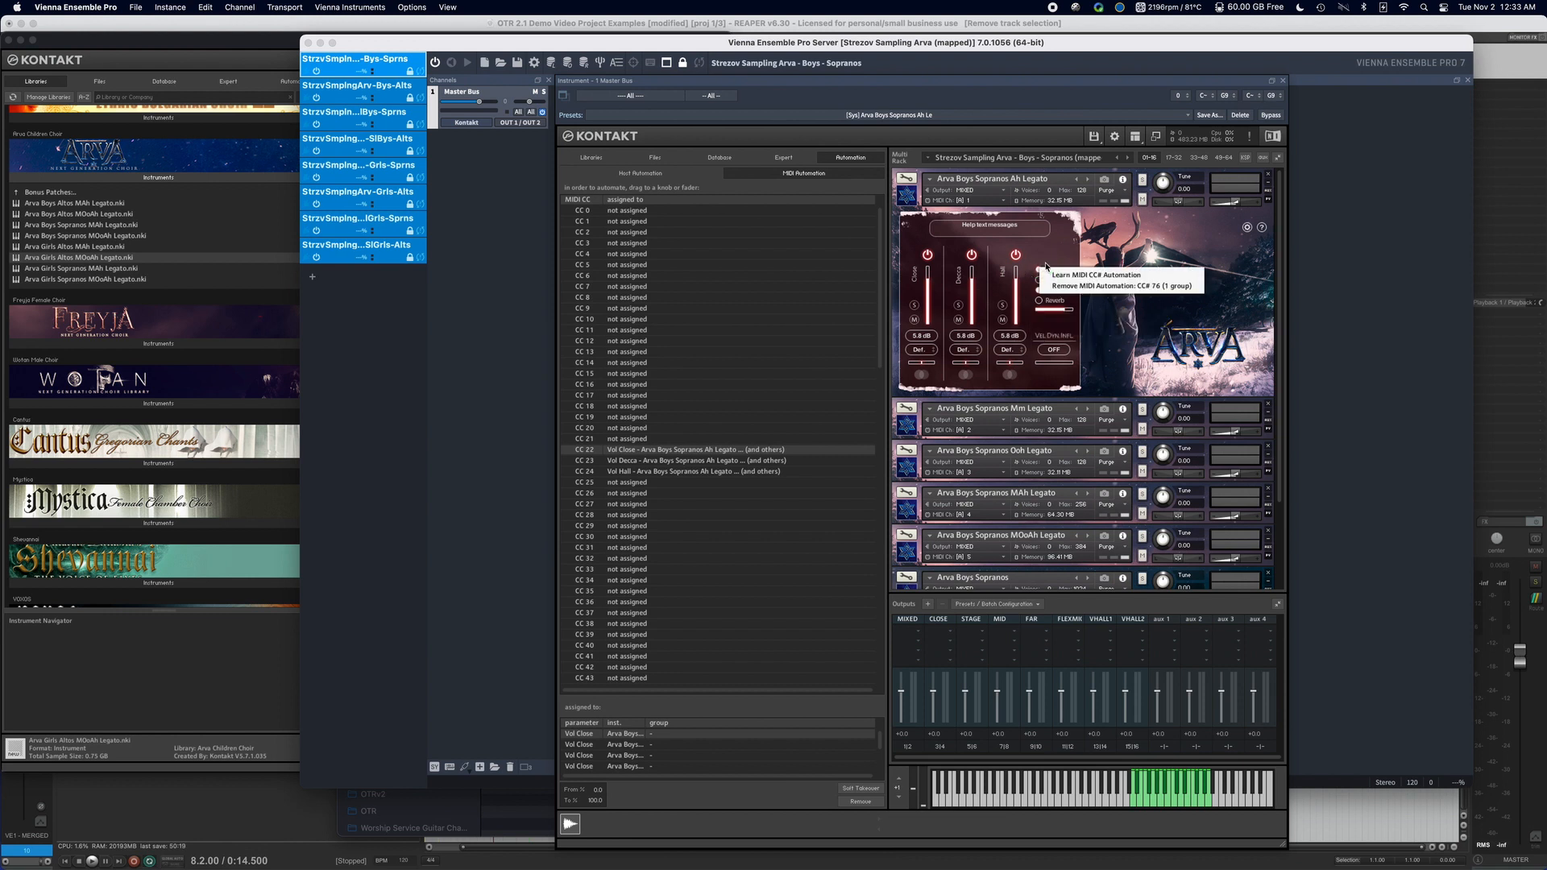
click(1055, 260)
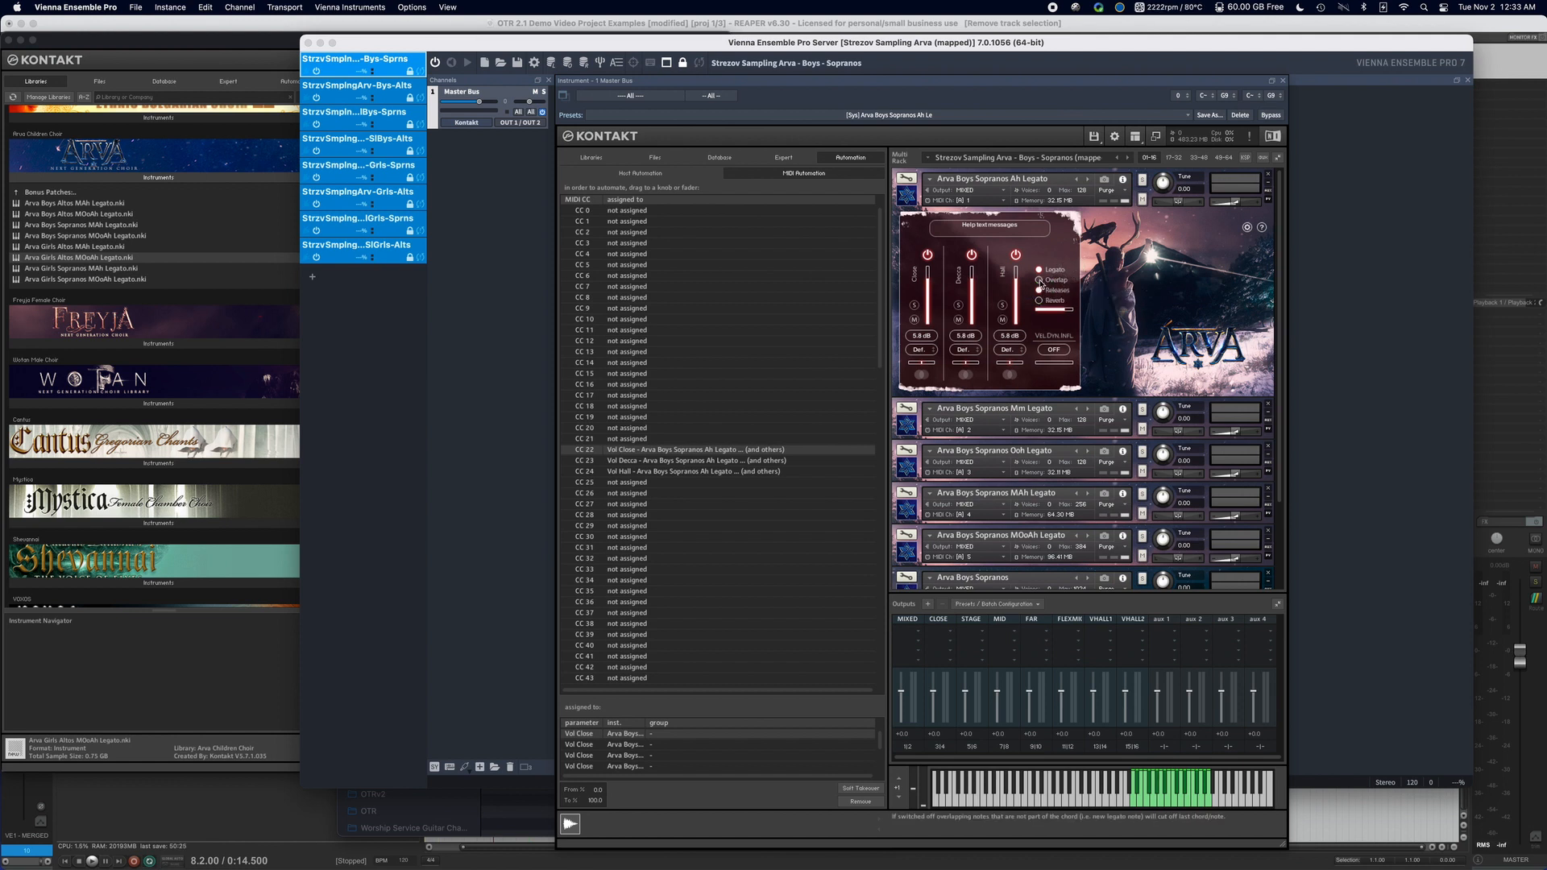
right_click(1041, 282)
click(1070, 256)
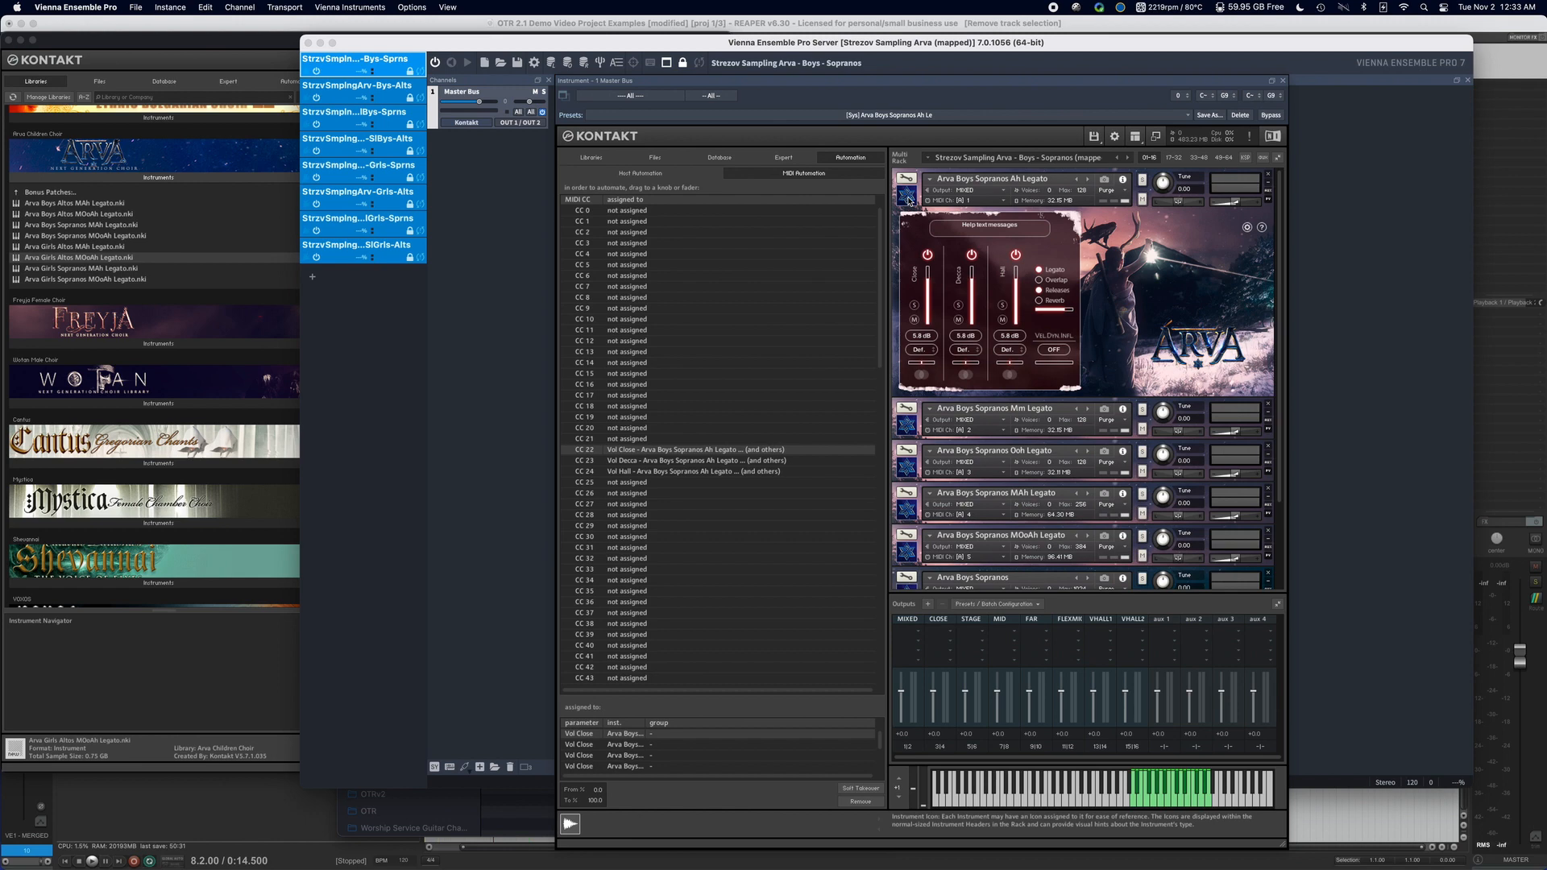
Collapse Arva Boys Sopranos Ah Legato in the rack and dock the floating Kontakt window back into the server window.
scroll(909, 204, down, 1)
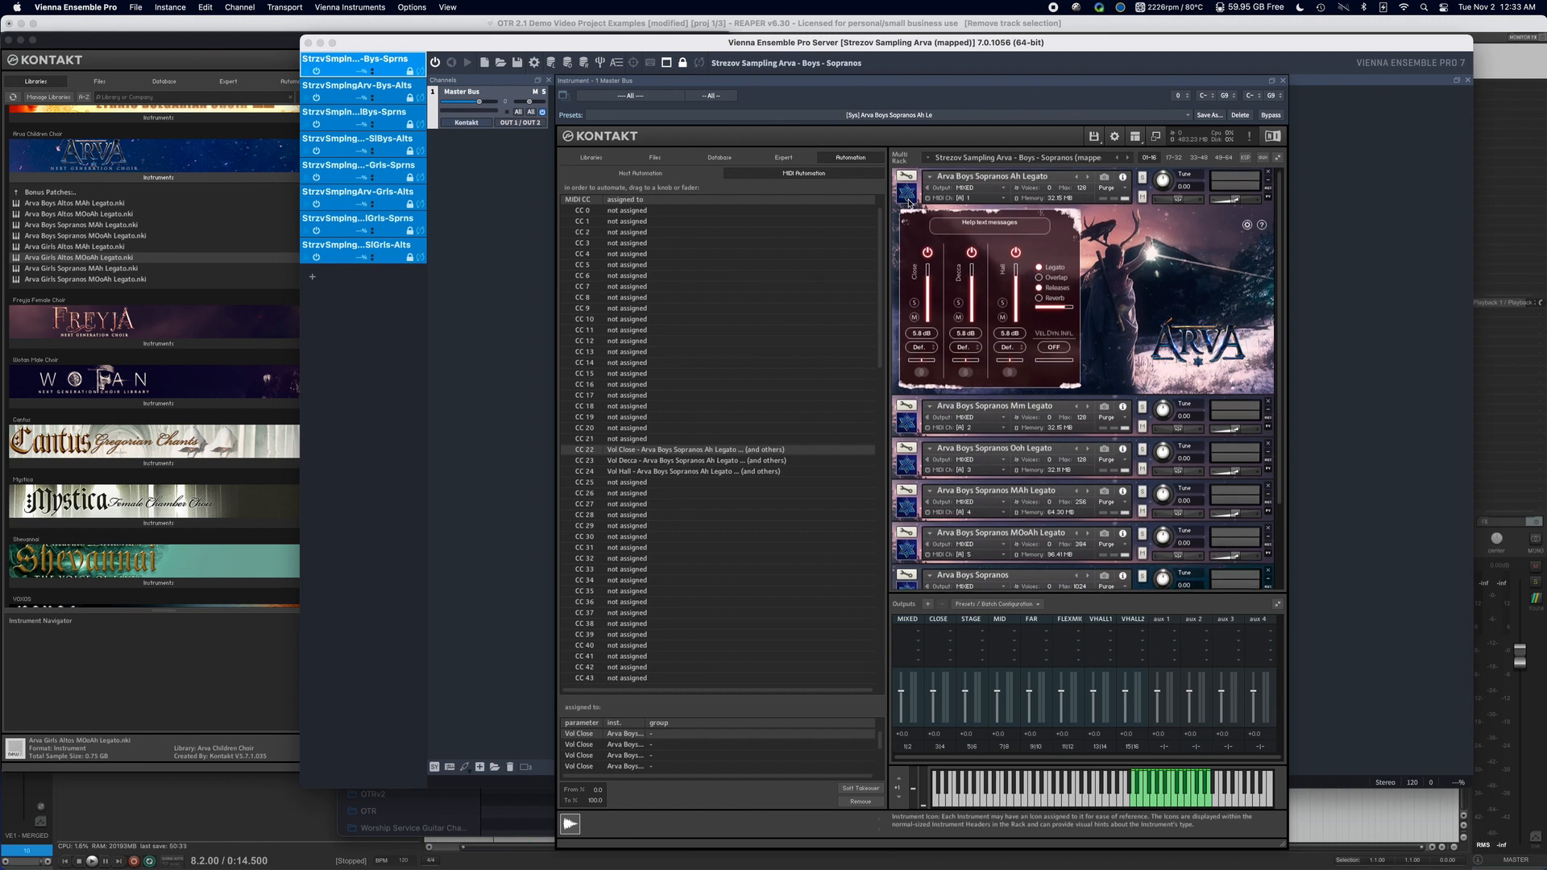
click(908, 202)
drag(766, 44, 723, 49)
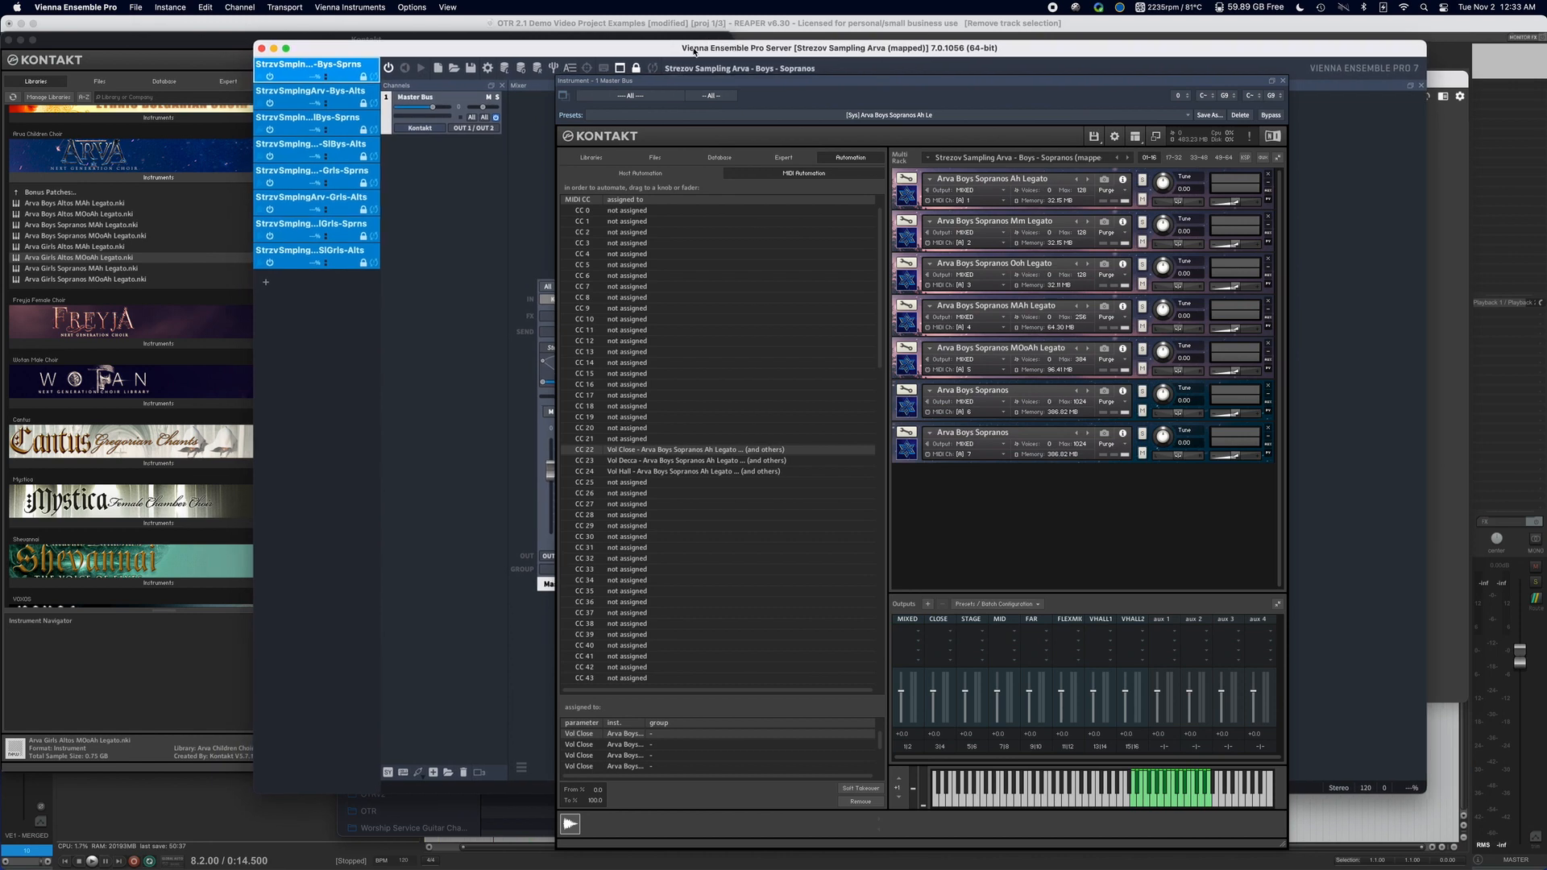
click(1273, 82)
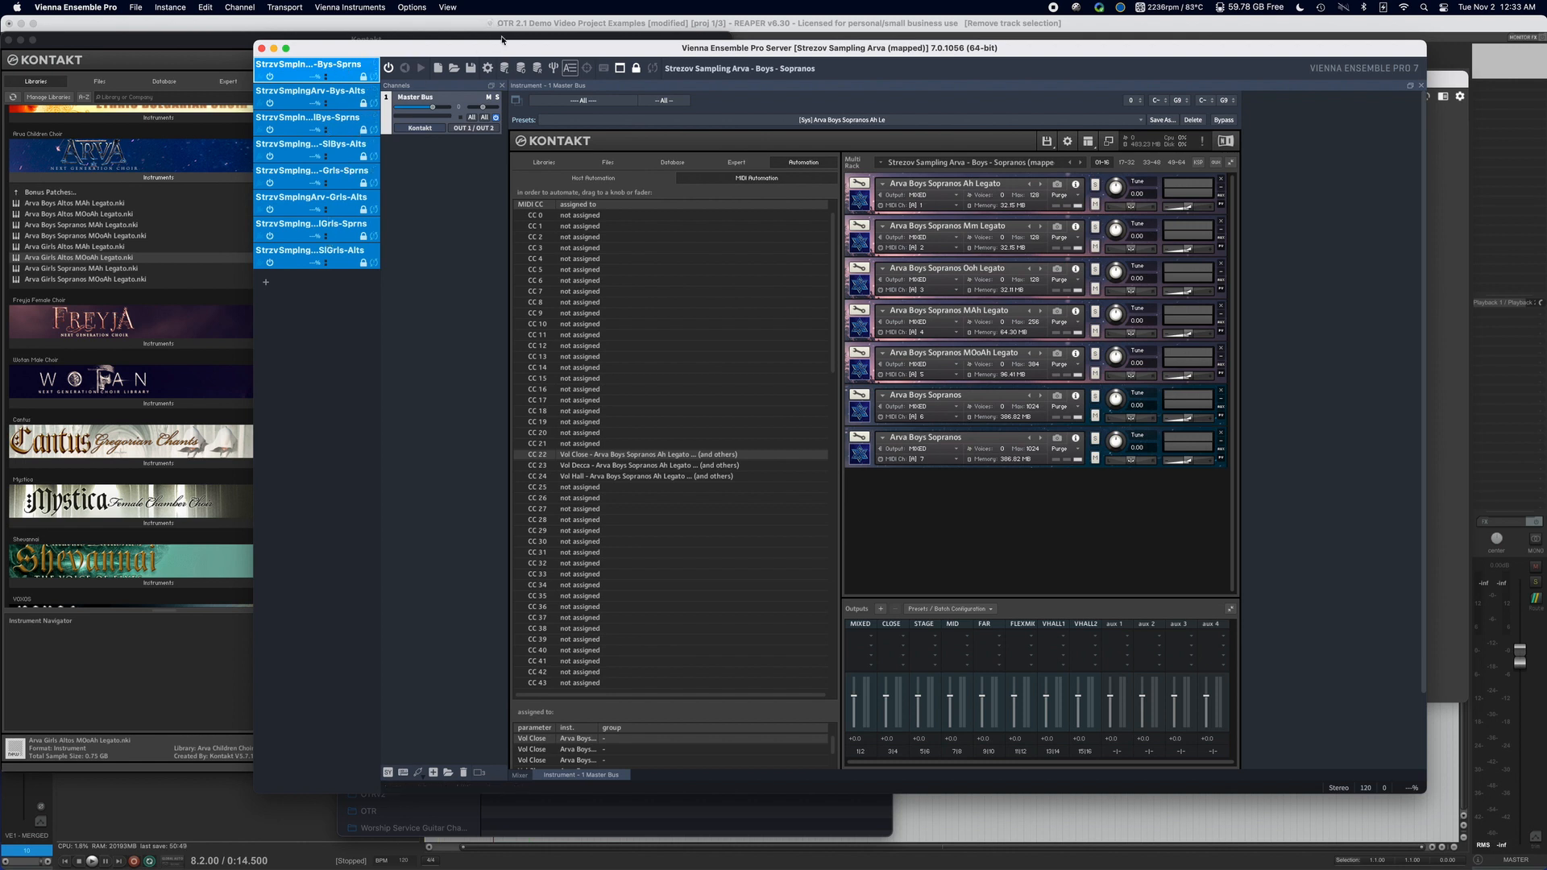
Switch to REAPER and open a new empty project tab.
click(603, 23)
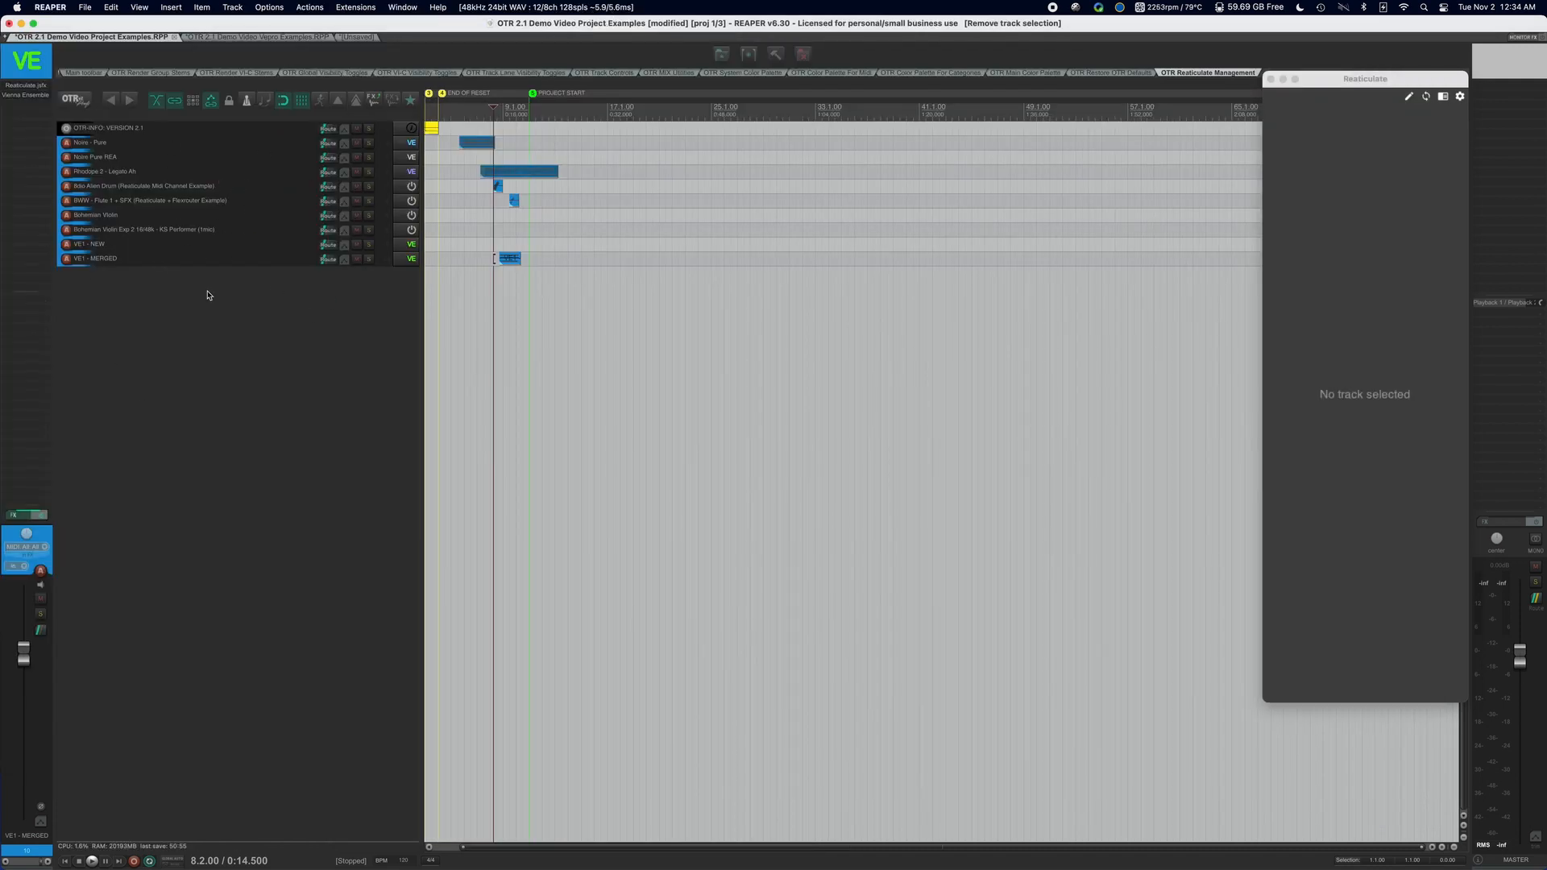
click(85, 7)
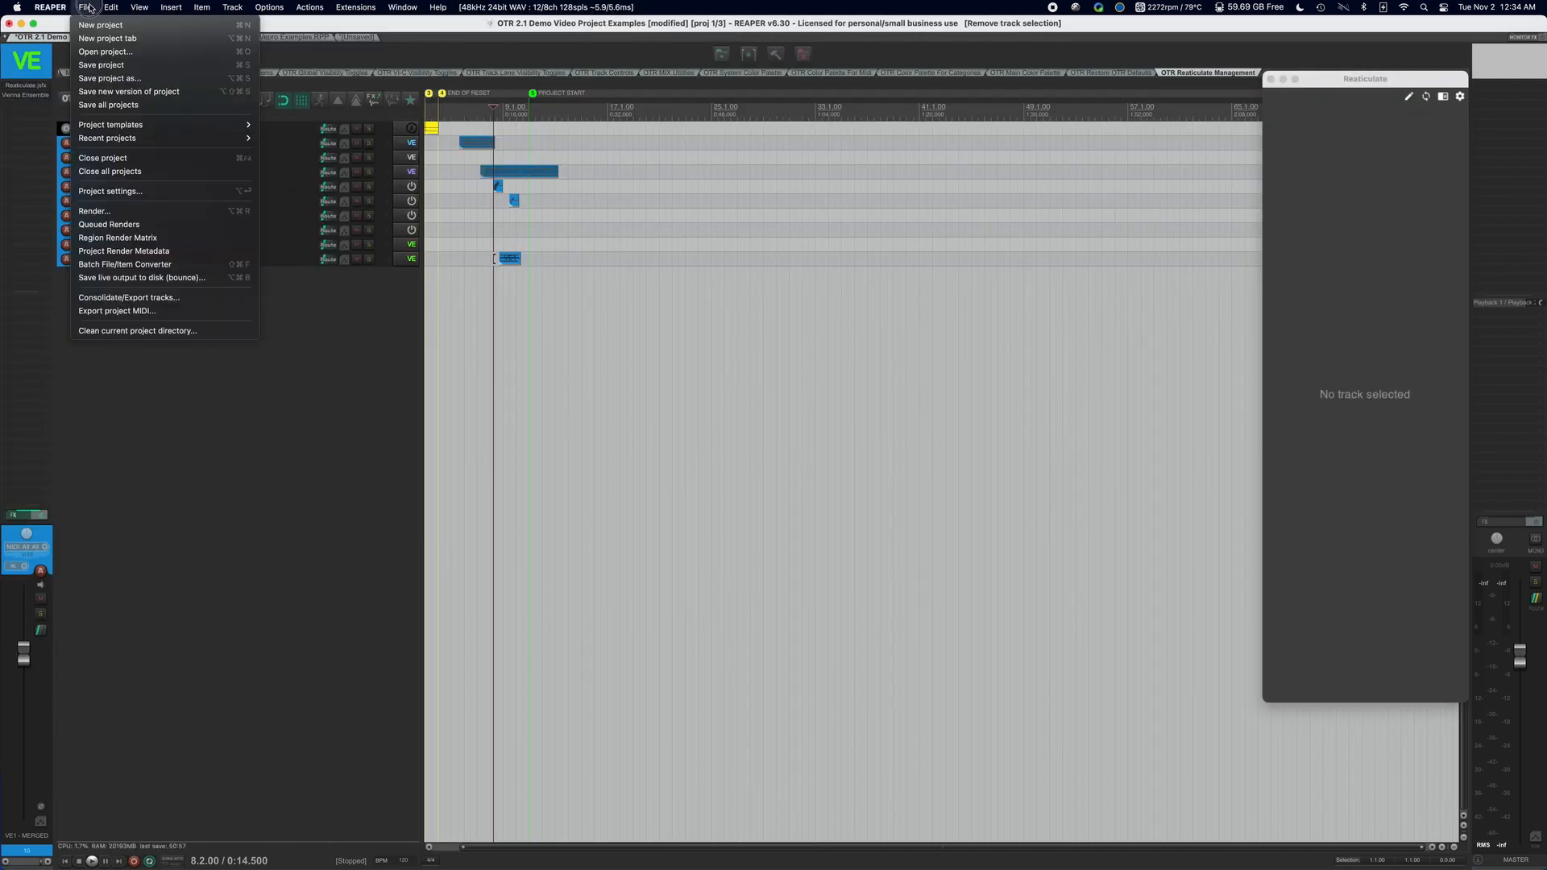
click(117, 38)
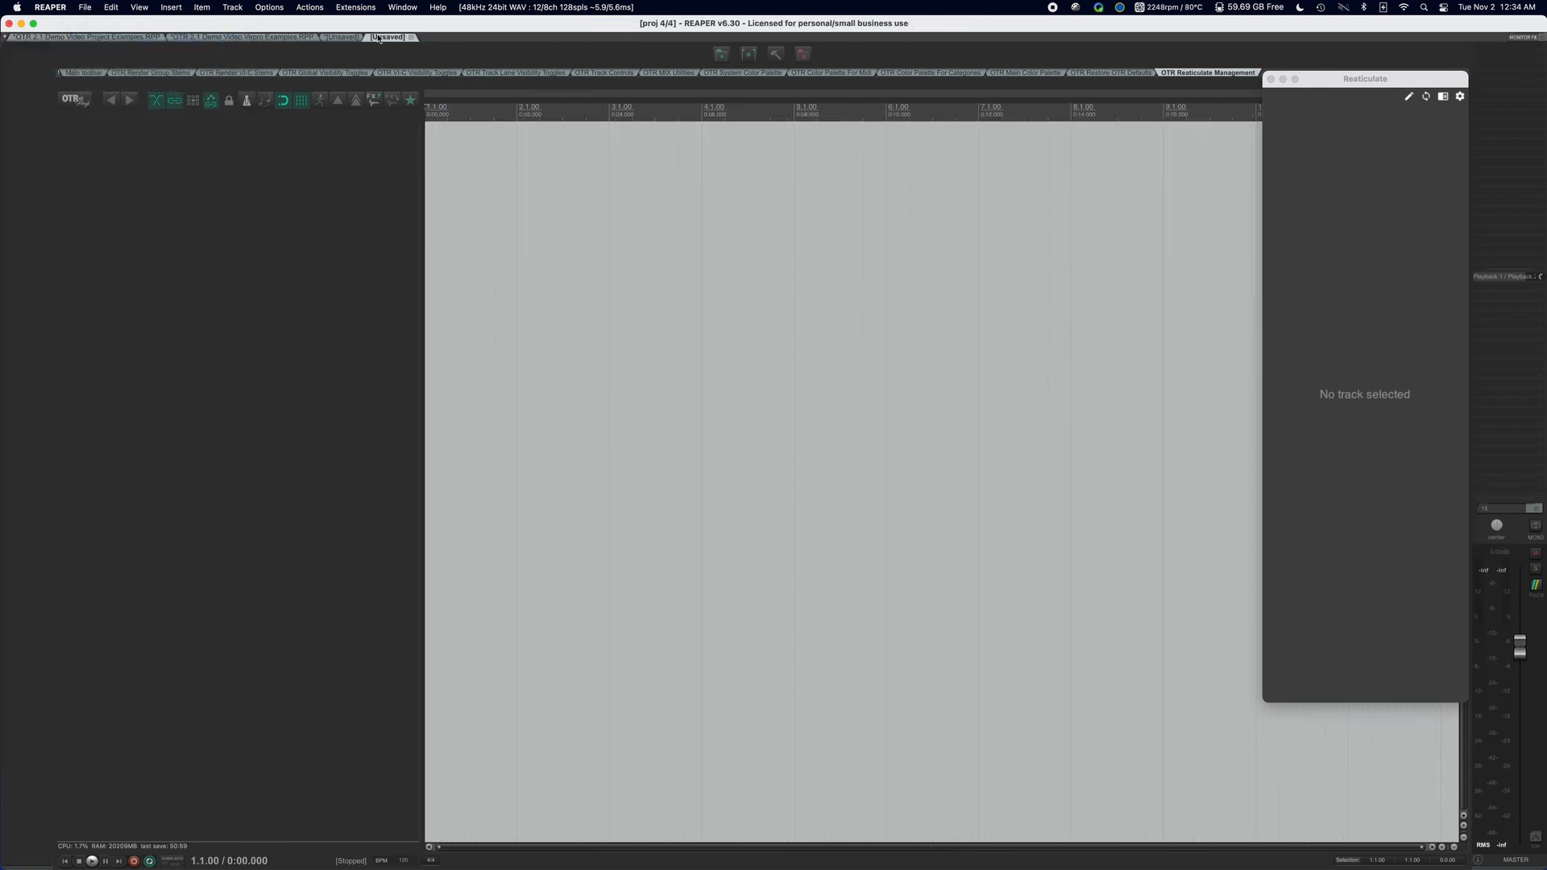
Insert the VEPro Instrument (Stereo Outs) track template from the Reaticulate virtual instrument templates.
right_click(220, 151)
mouse_move(339, 156)
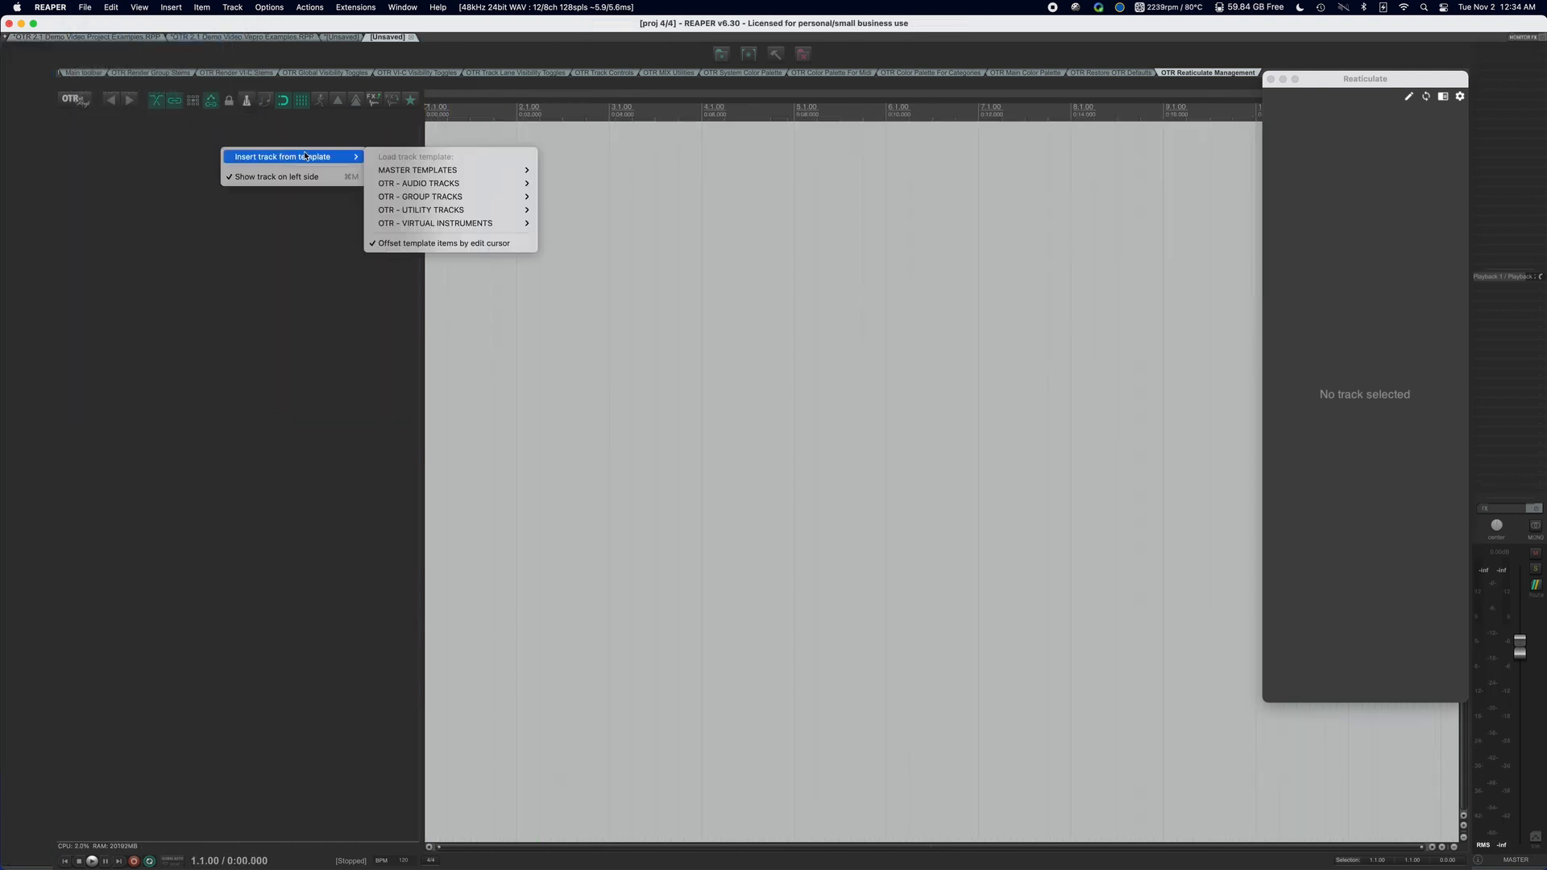
mouse_move(476, 224)
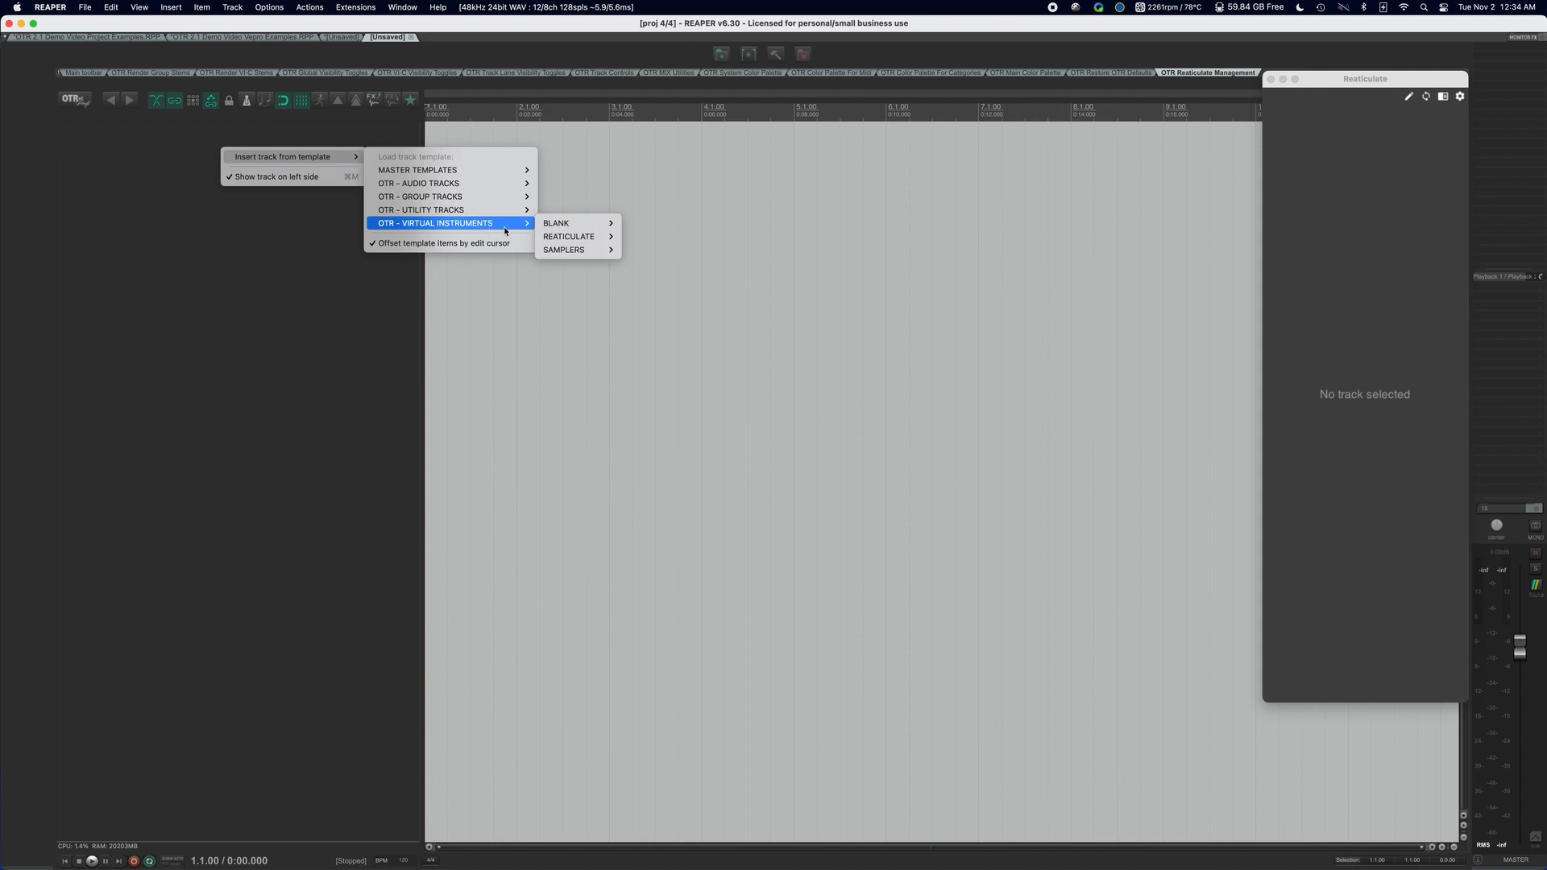
mouse_move(567, 239)
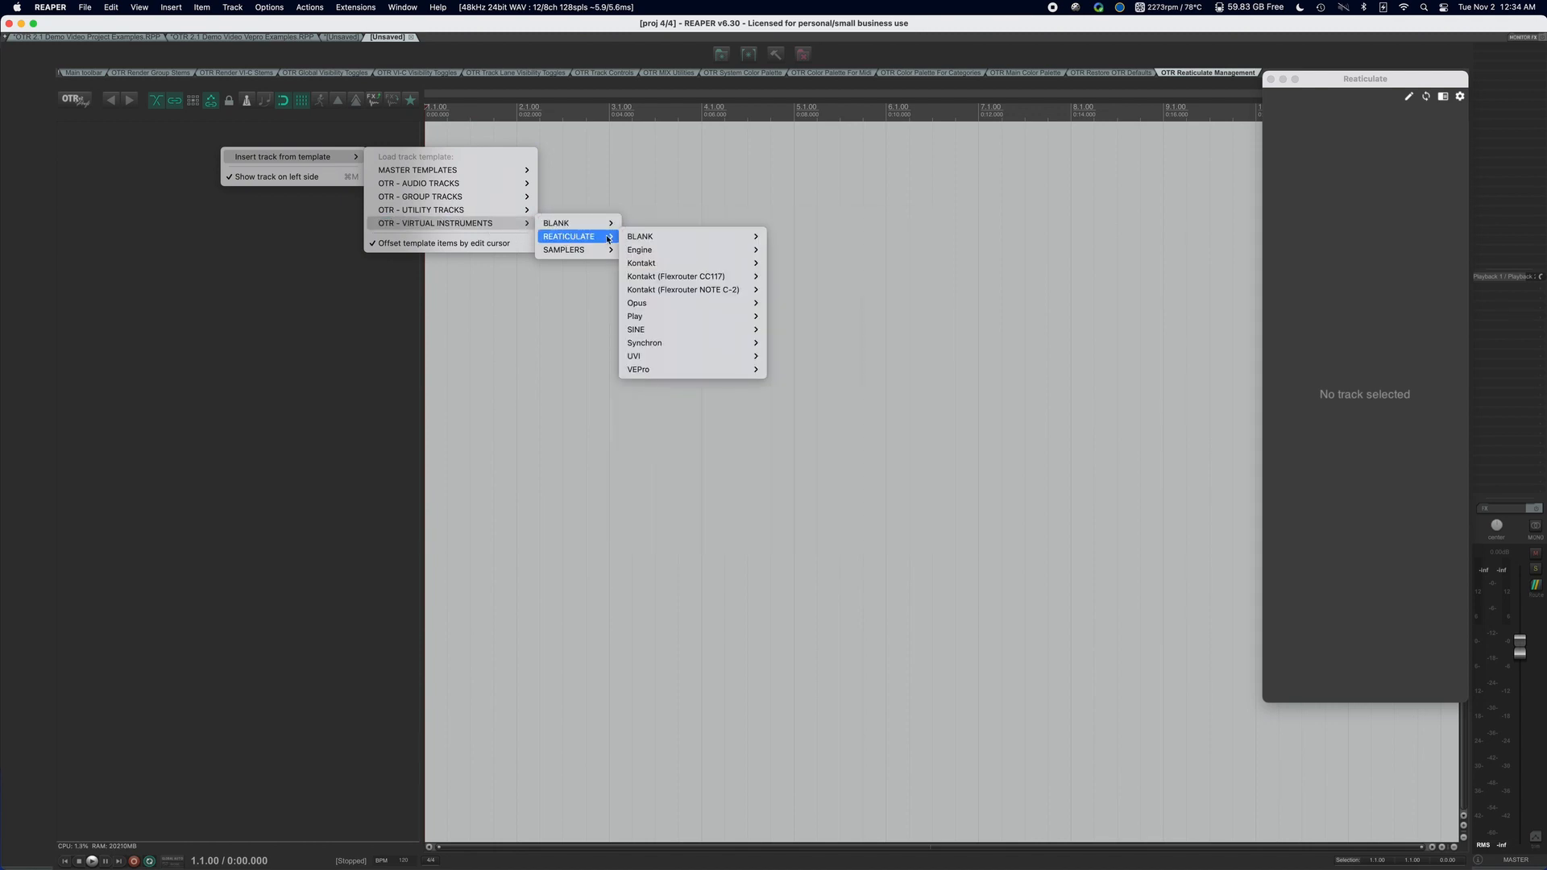
mouse_move(681, 368)
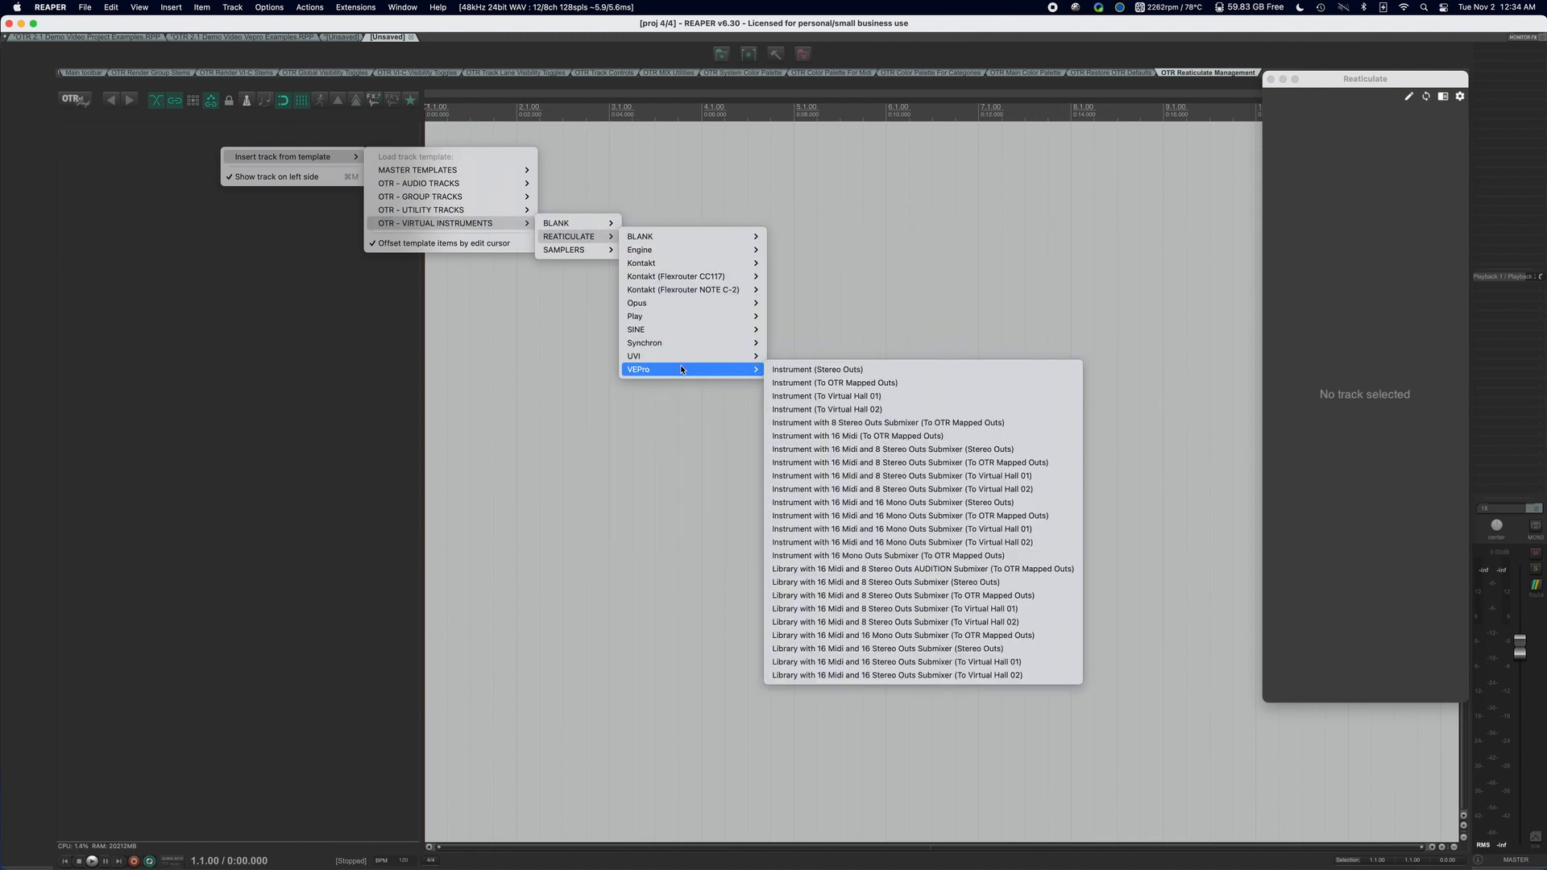
click(808, 371)
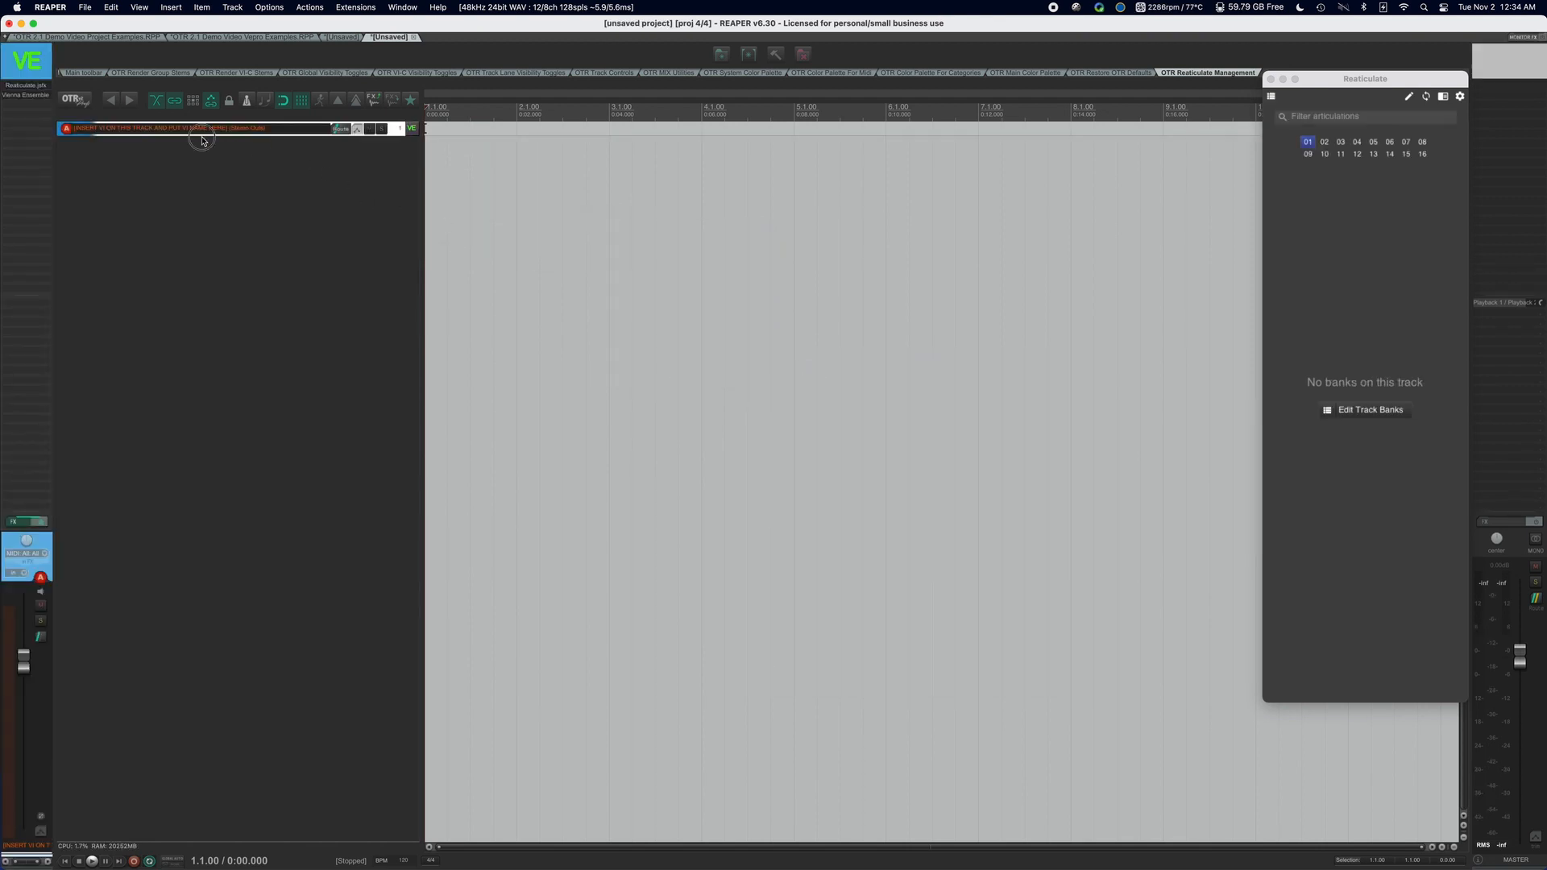
Rename the new track Arva - Boys - Alto and duplicate it until there are six tracks.
double_click(192, 129)
text(Arv)
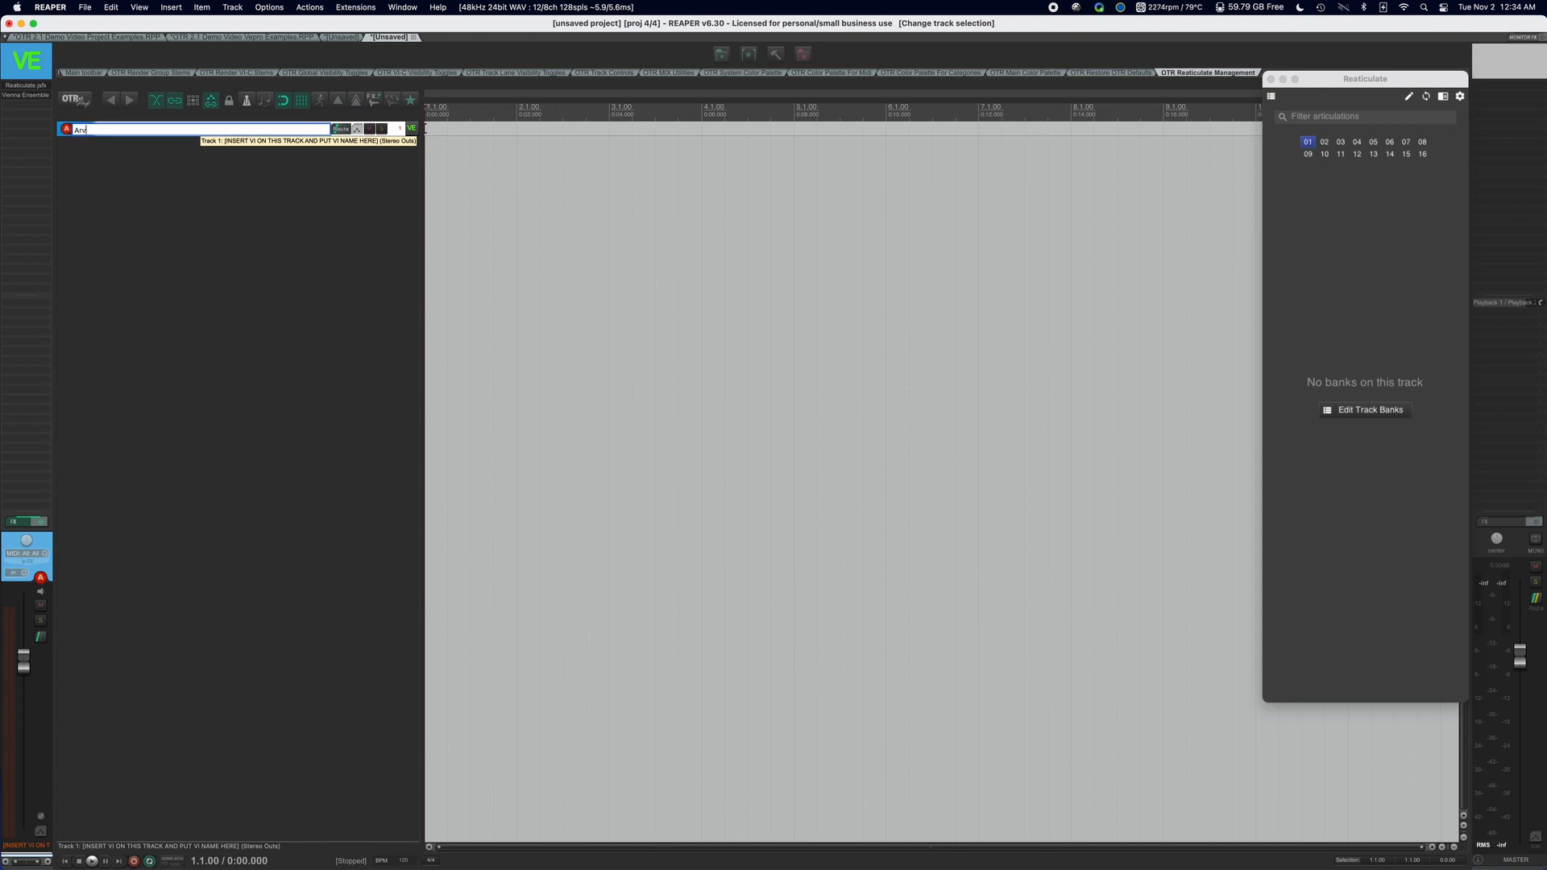
text(a - Boys - Alto)
key(Return)
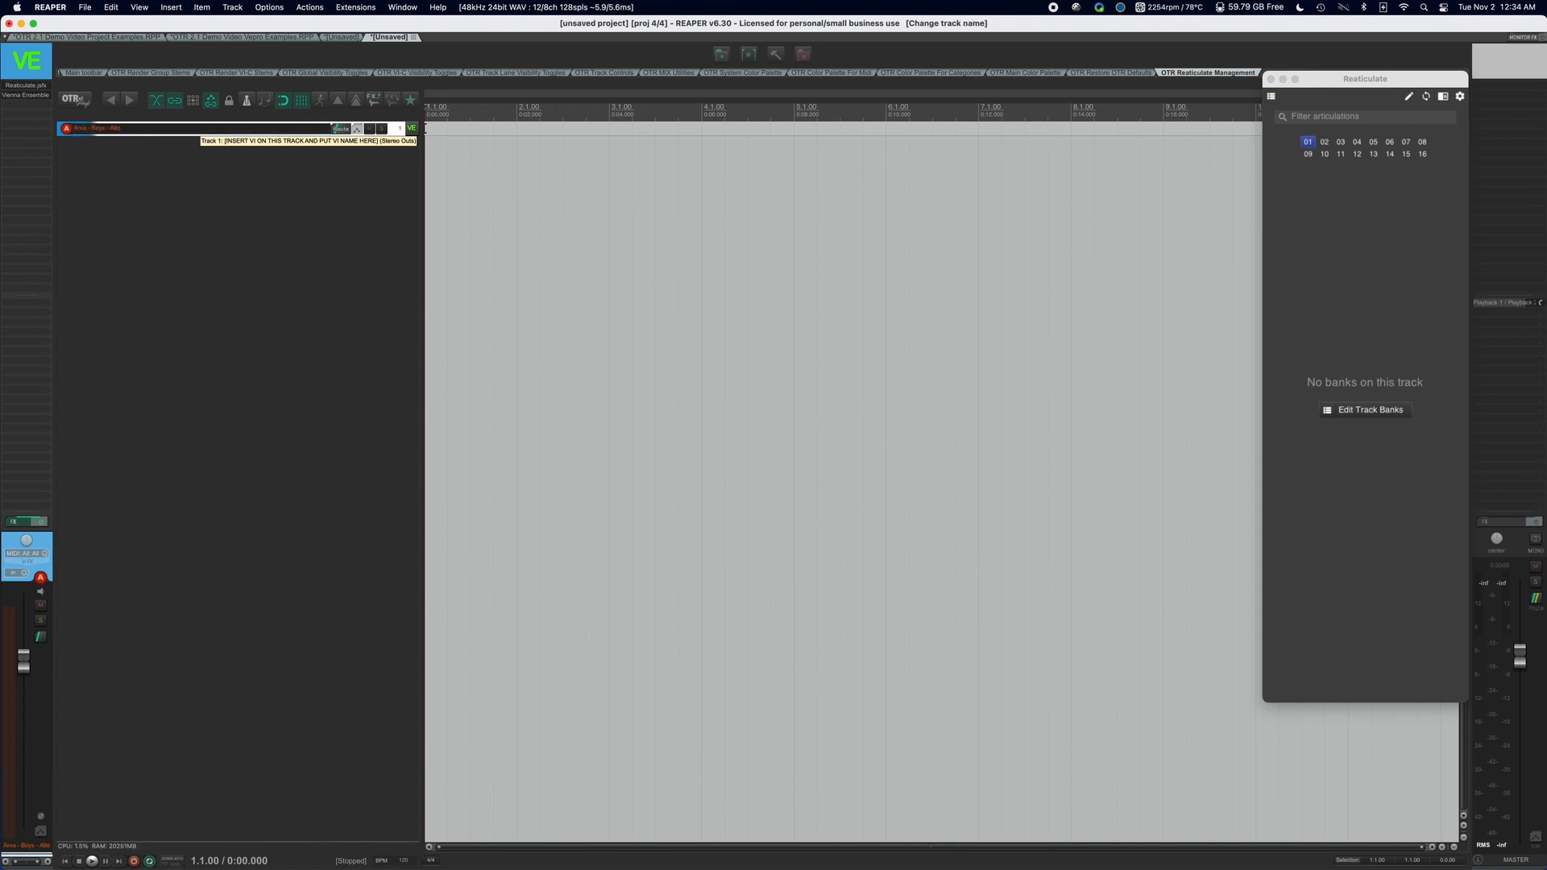
click(342, 105)
click(342, 105)
click(342, 105)
click(342, 105)
click(342, 105)
Rename the first track Arva - Boys - Soprano.
click(121, 134)
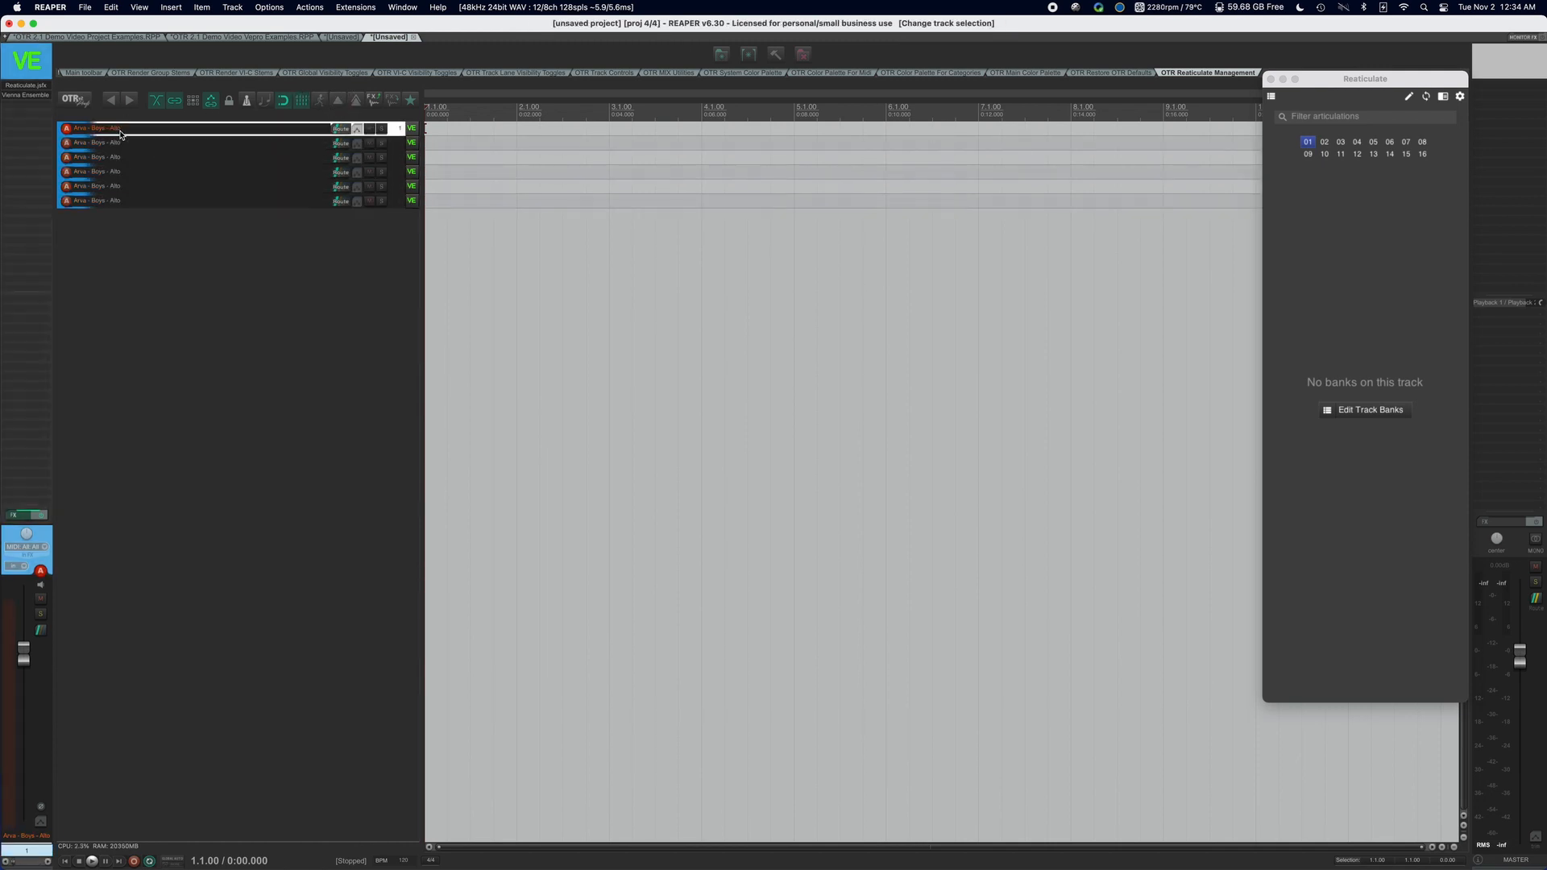
double_click(121, 133)
text(Soprano)
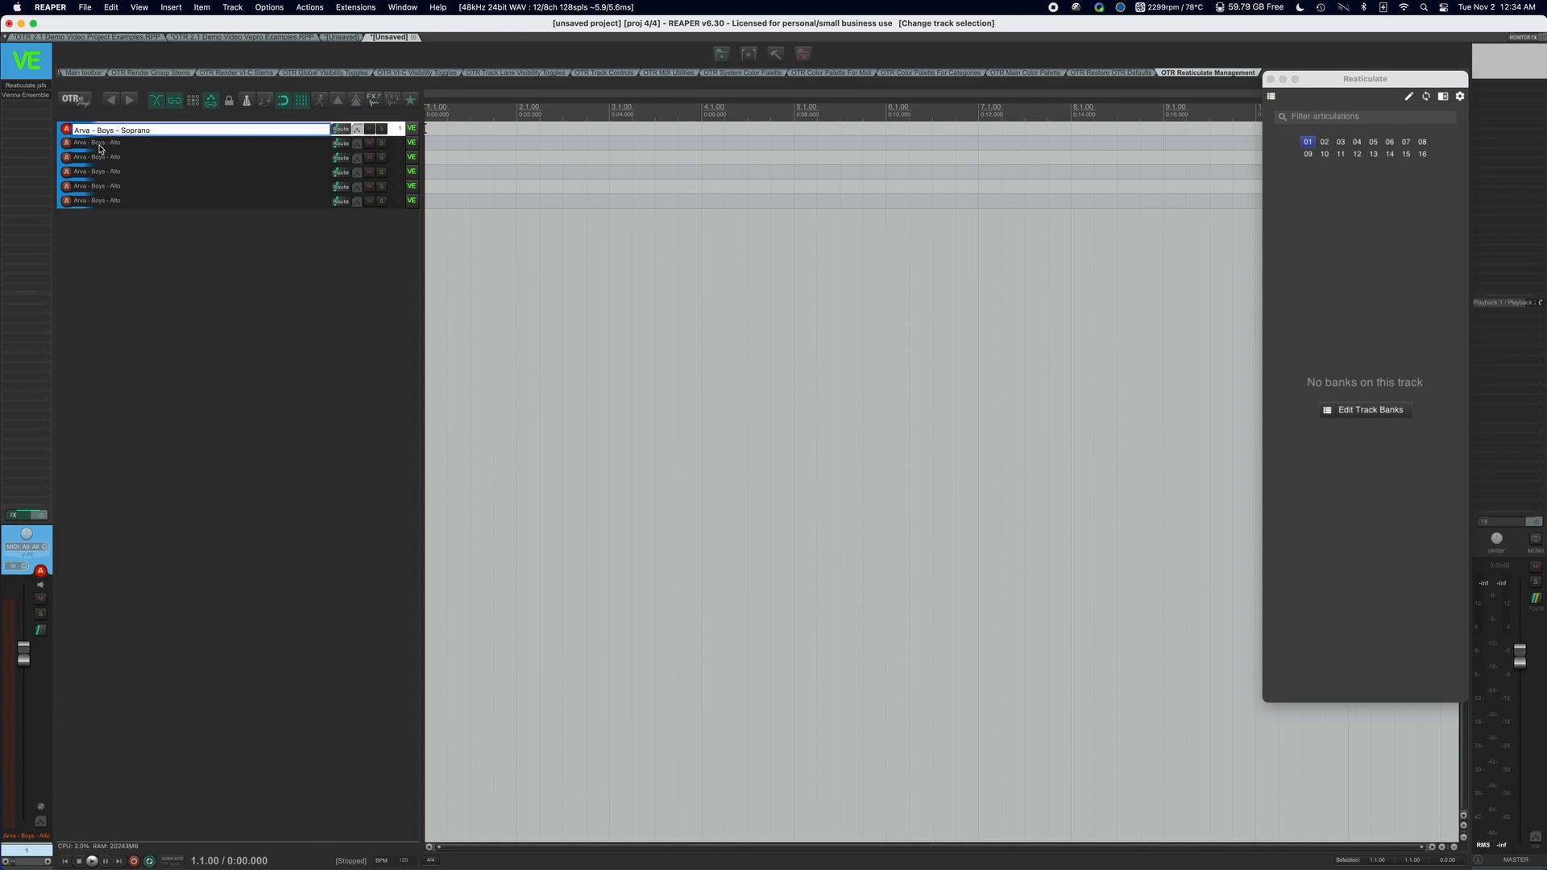
key(Tab)
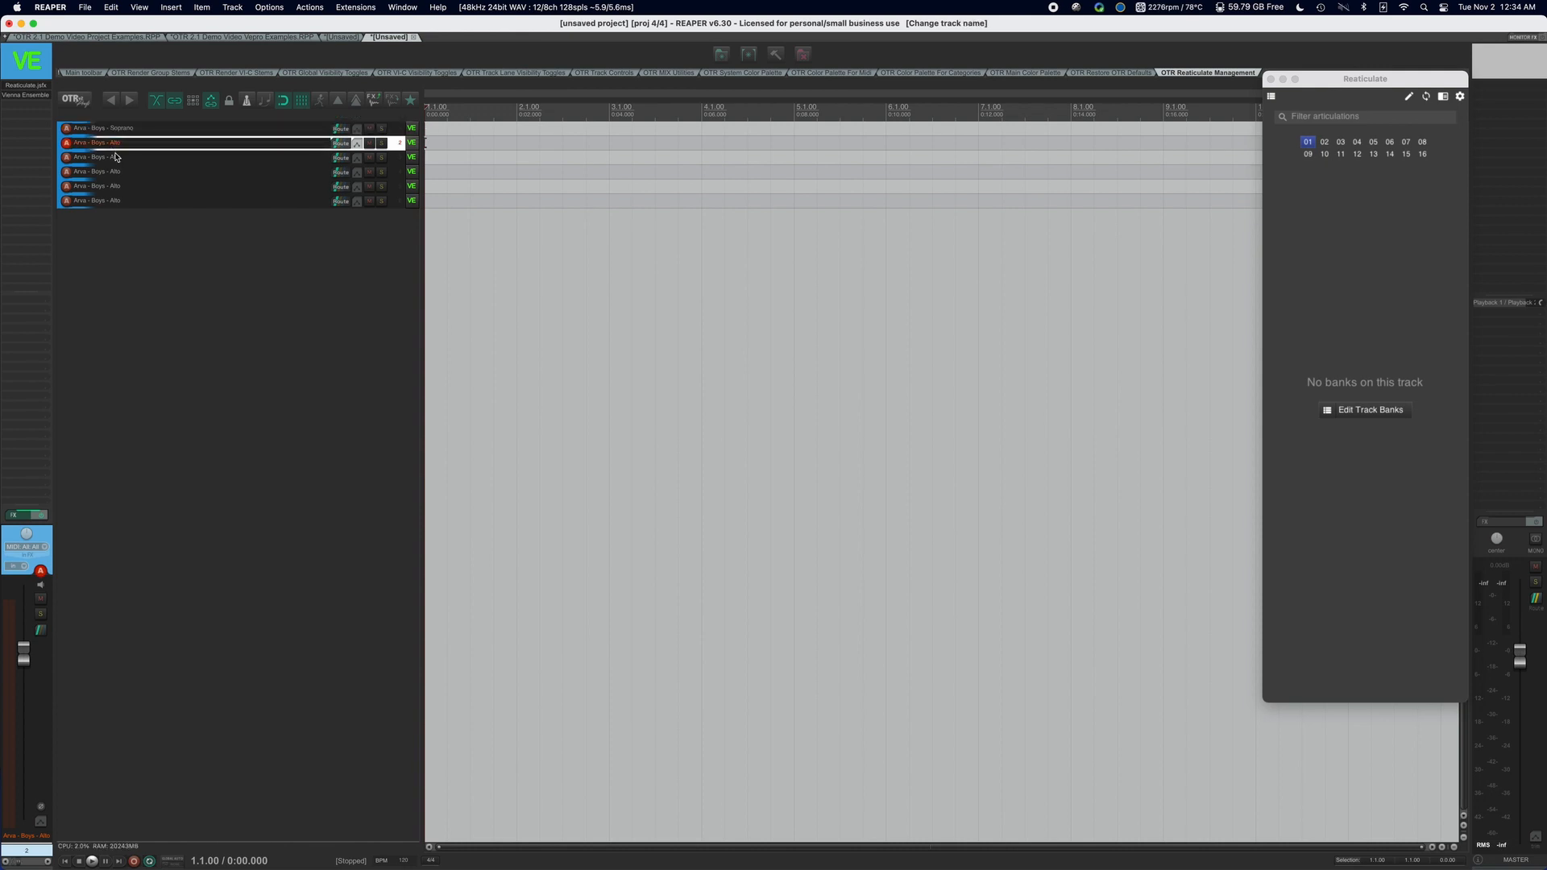
Rename the third track Arva - Boys - Solo Soprano and the fourth Arva - Boys - Solo Alto.
double_click(131, 160)
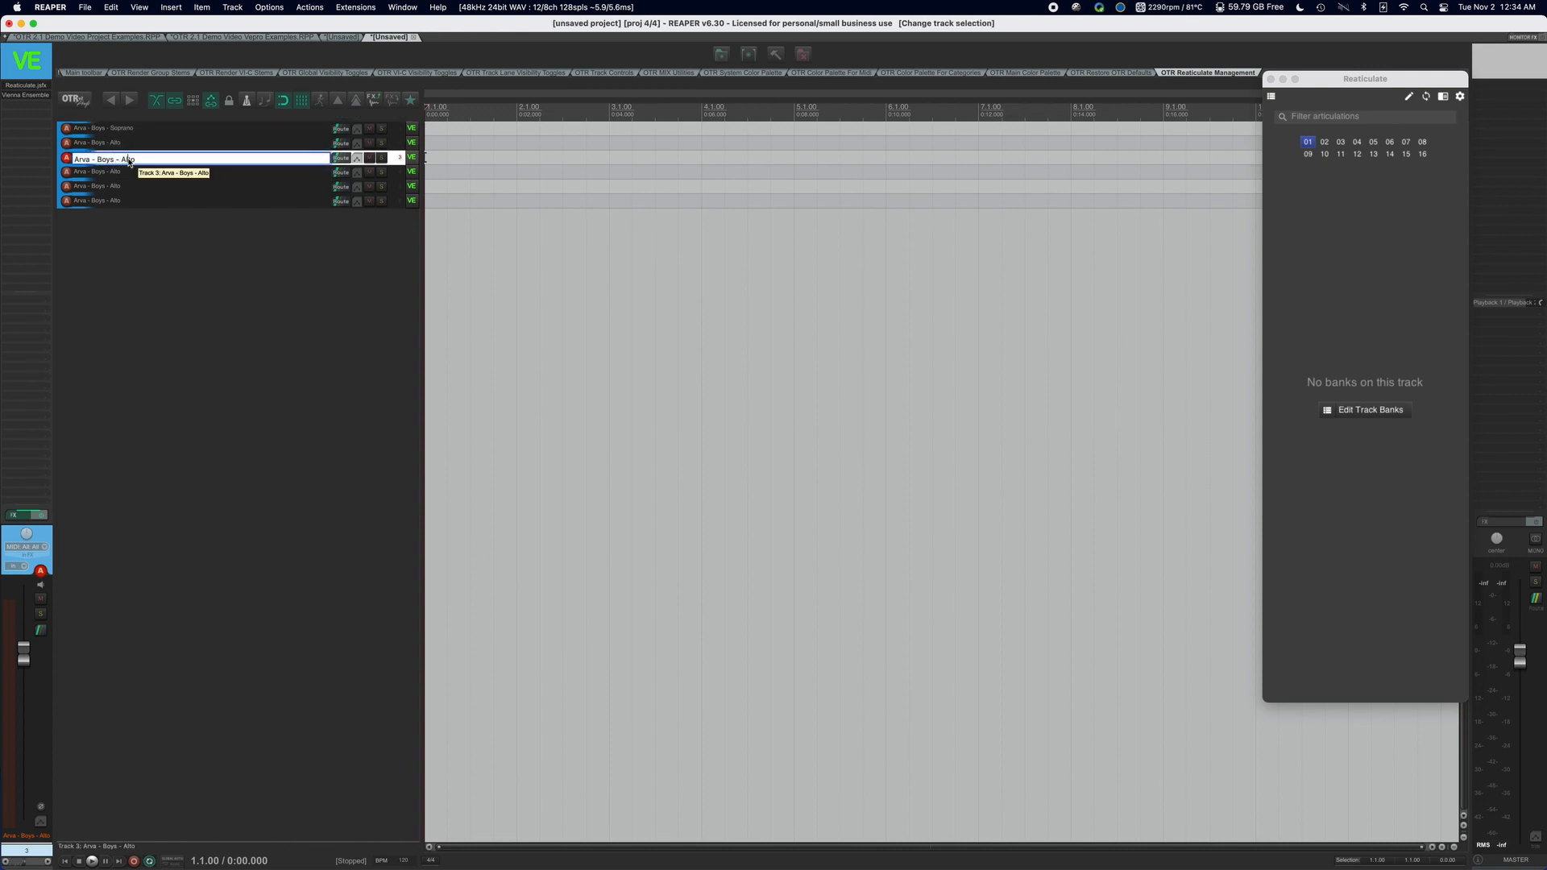
double_click(129, 161)
text(Solo Soprano)
double_click(124, 175)
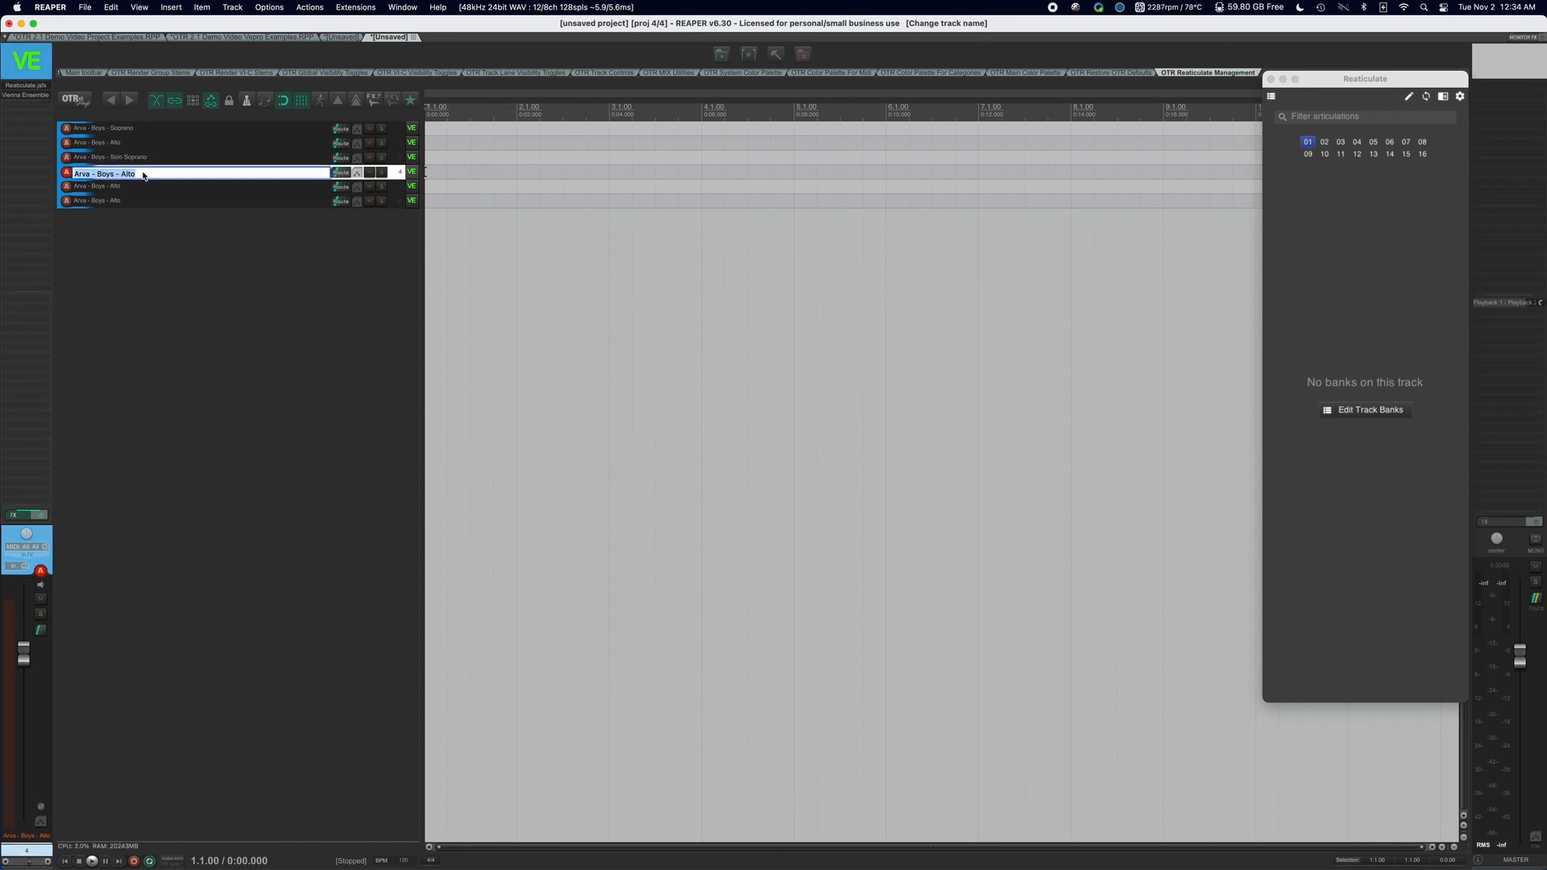
click(124, 176)
text(So)
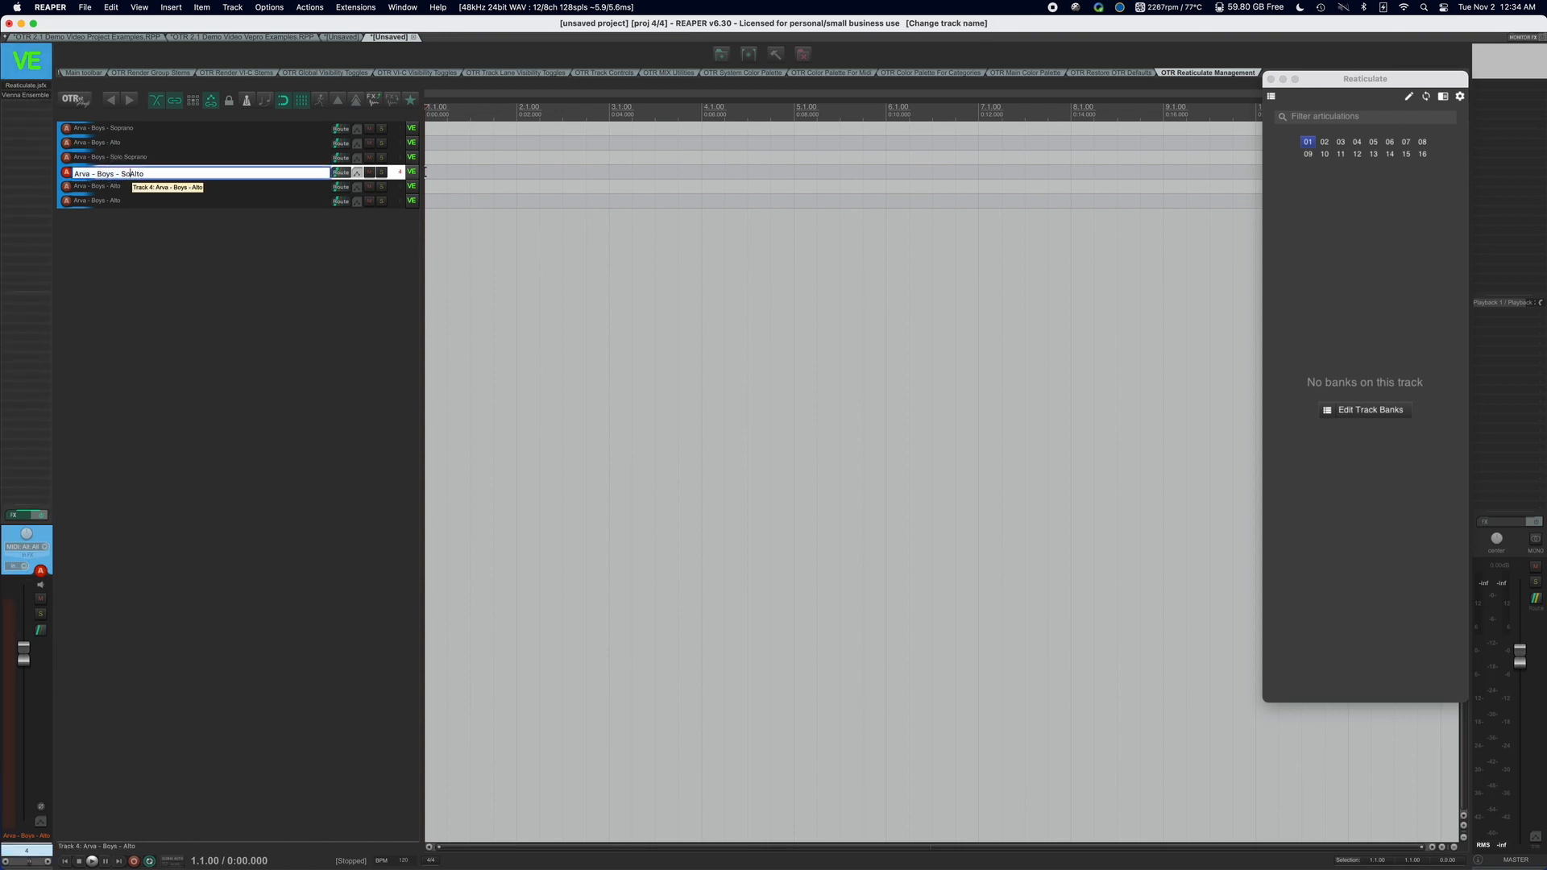
text(lo A)
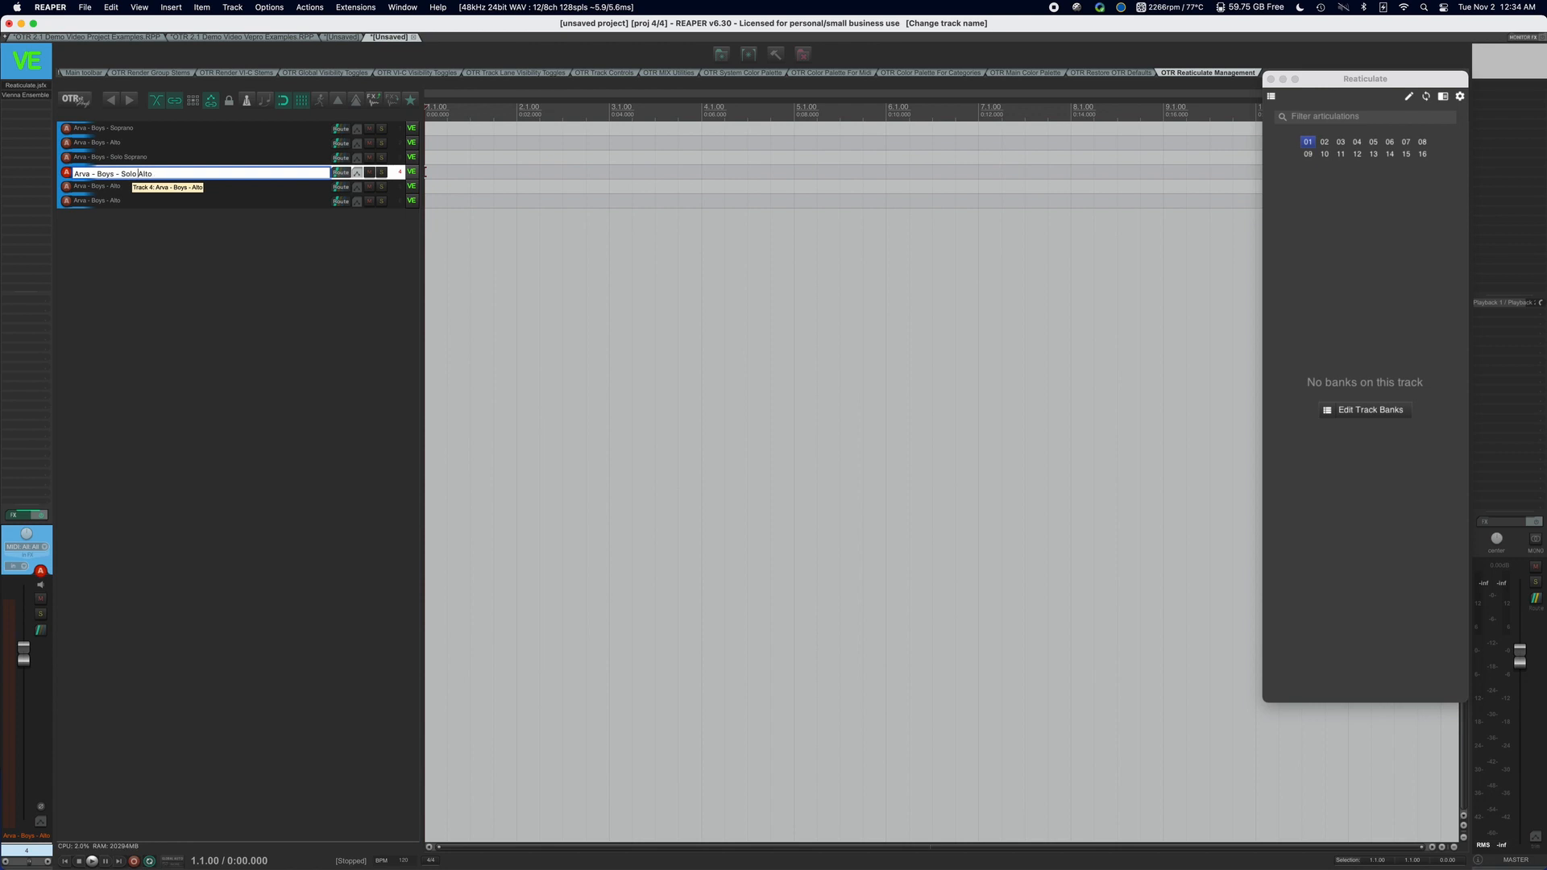
Delete the two surplus Arva - Boys - Alto tracks at the end of the track list.
click(116, 200)
shift+click(121, 190)
key(Delete)
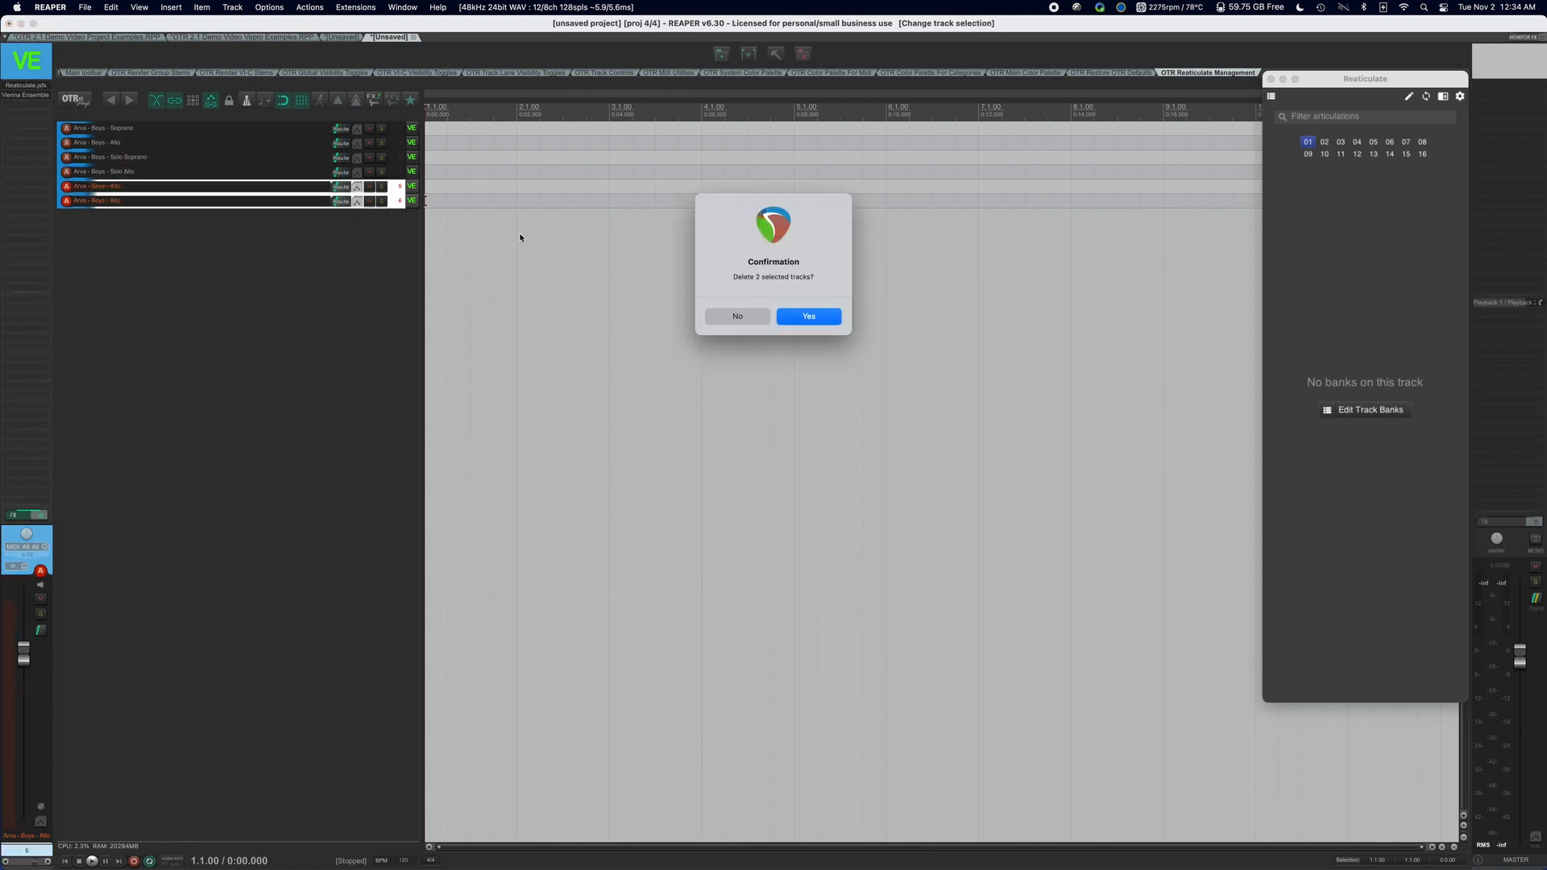
click(783, 315)
Duplicate the four Boys tracks together and place the copies as a block below the originals.
click(203, 129)
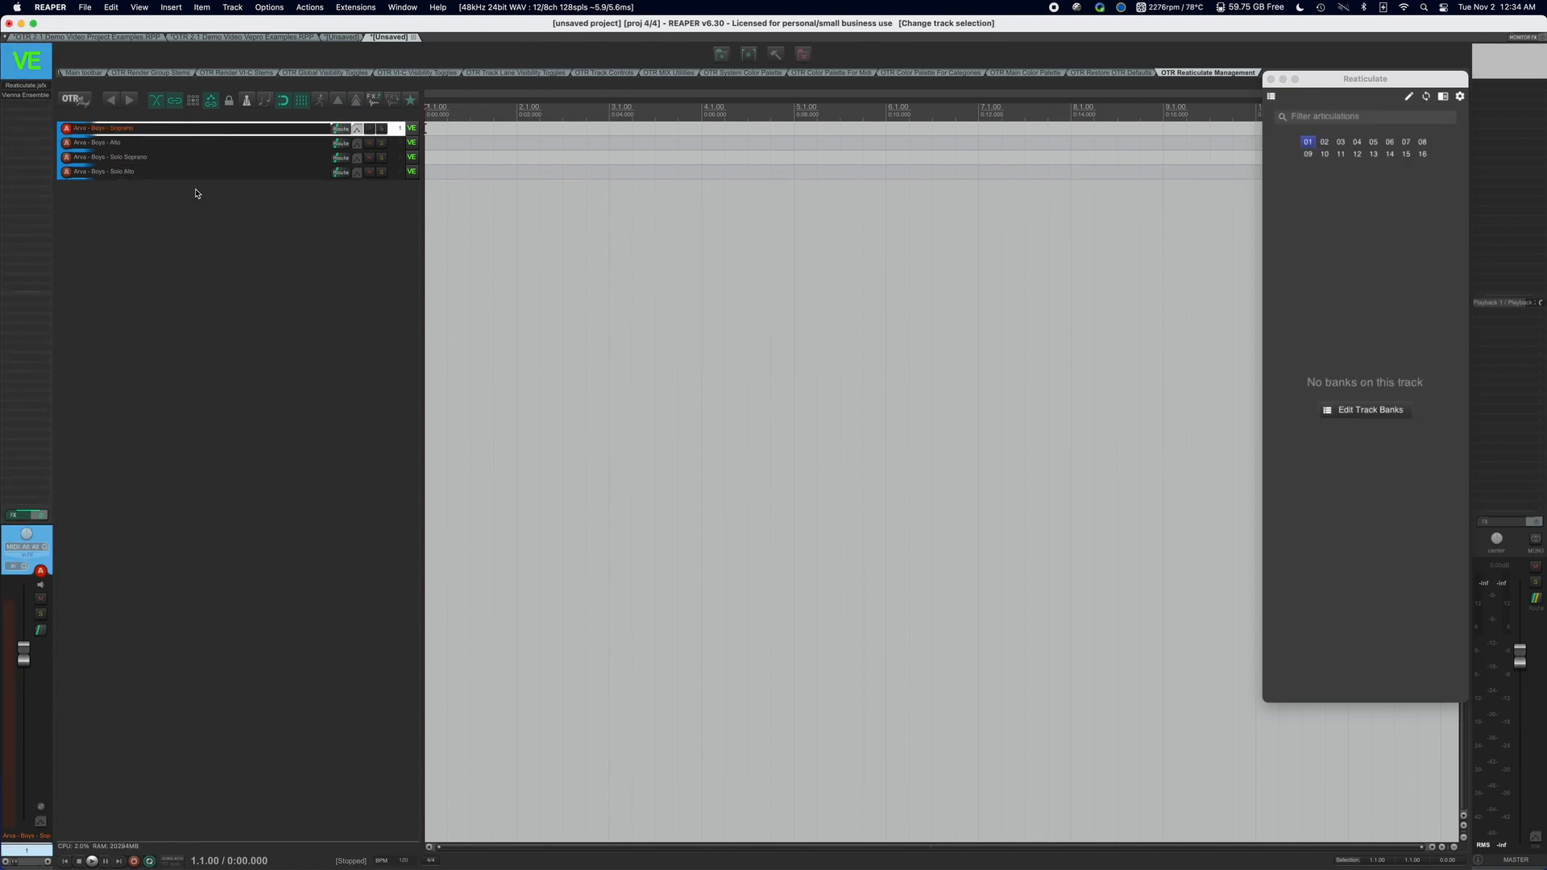
click(199, 184)
shift+click(199, 176)
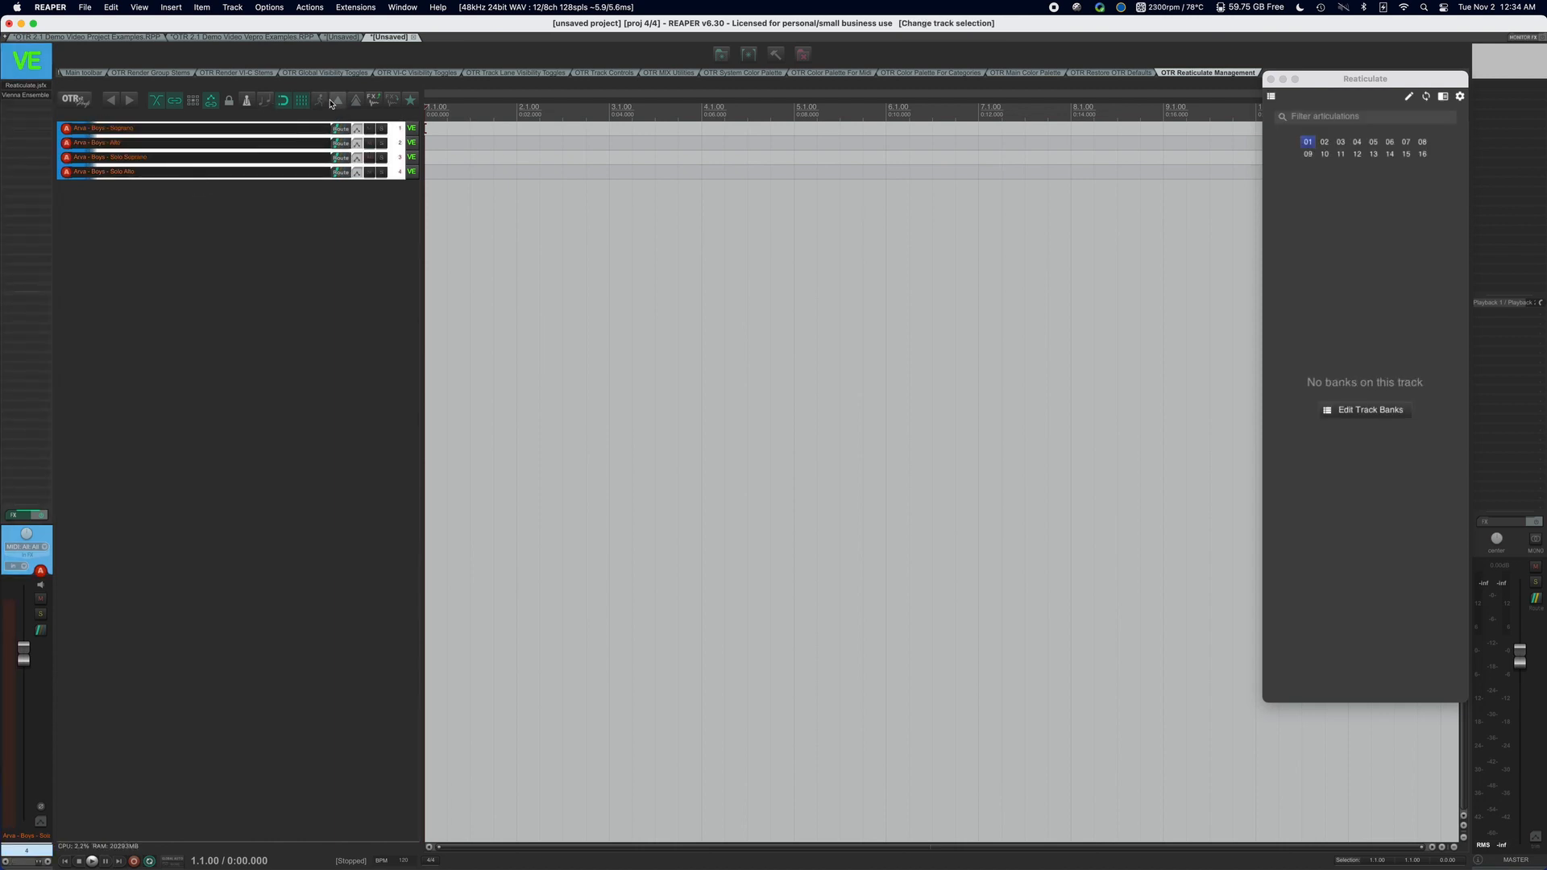
key(super+d)
drag(199, 143, 179, 288)
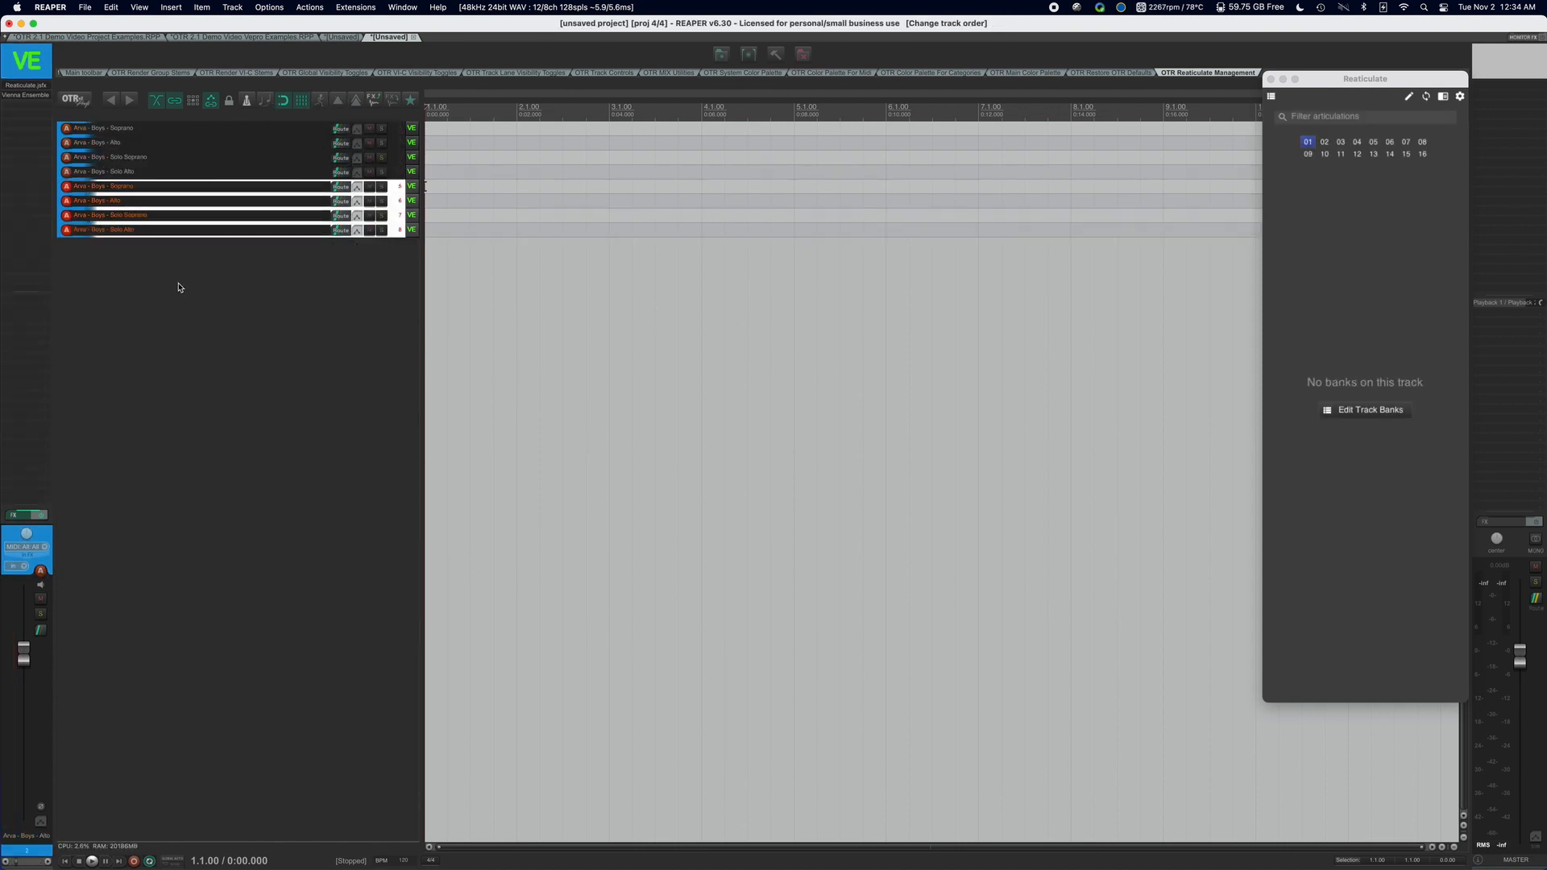
Rename the first two duplicated tracks Arva - Girls - Soprano and Arva - Girls - Alto.
click(125, 187)
double_click(107, 189)
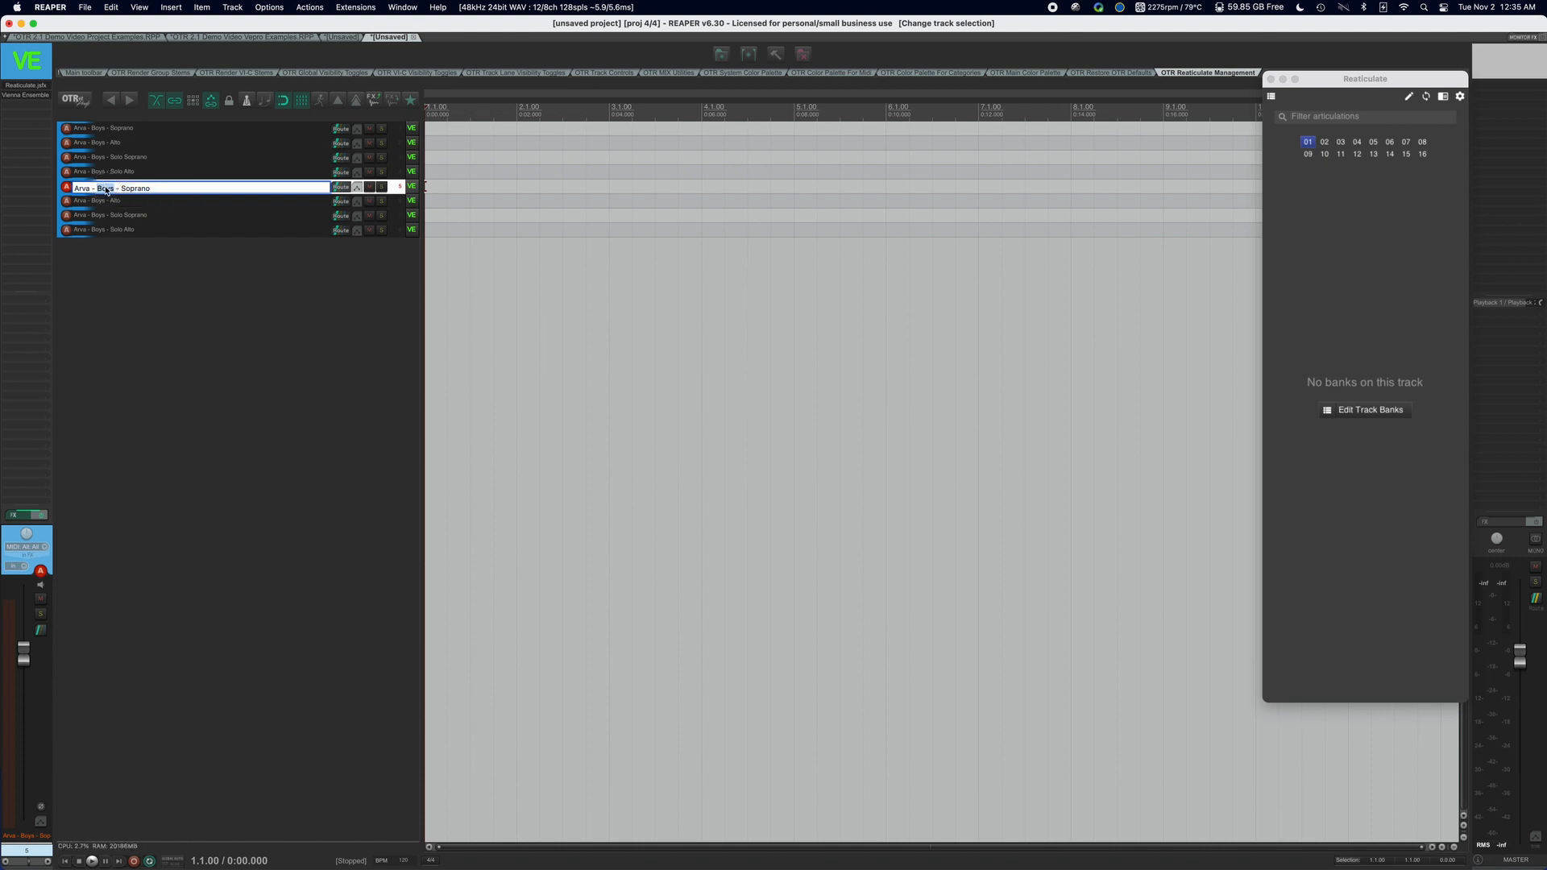
text(Girls)
double_click(109, 203)
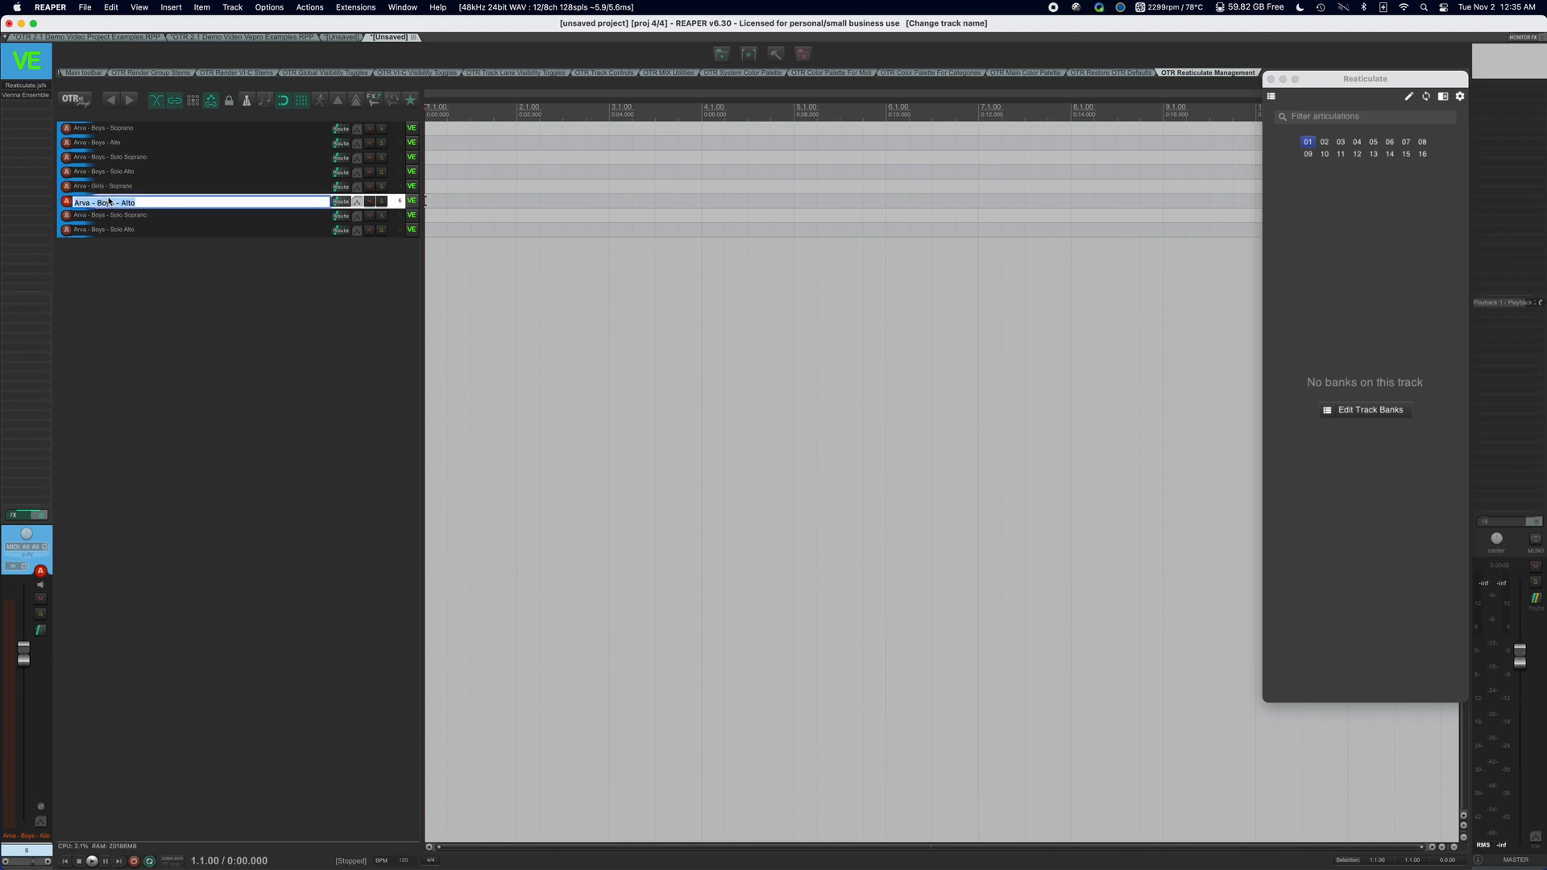
double_click(107, 202)
text(Girls)
Rename the last two duplicated tracks Arva - Girls - Solo Soprano and Arva - Girls - Solo Alto.
double_click(106, 218)
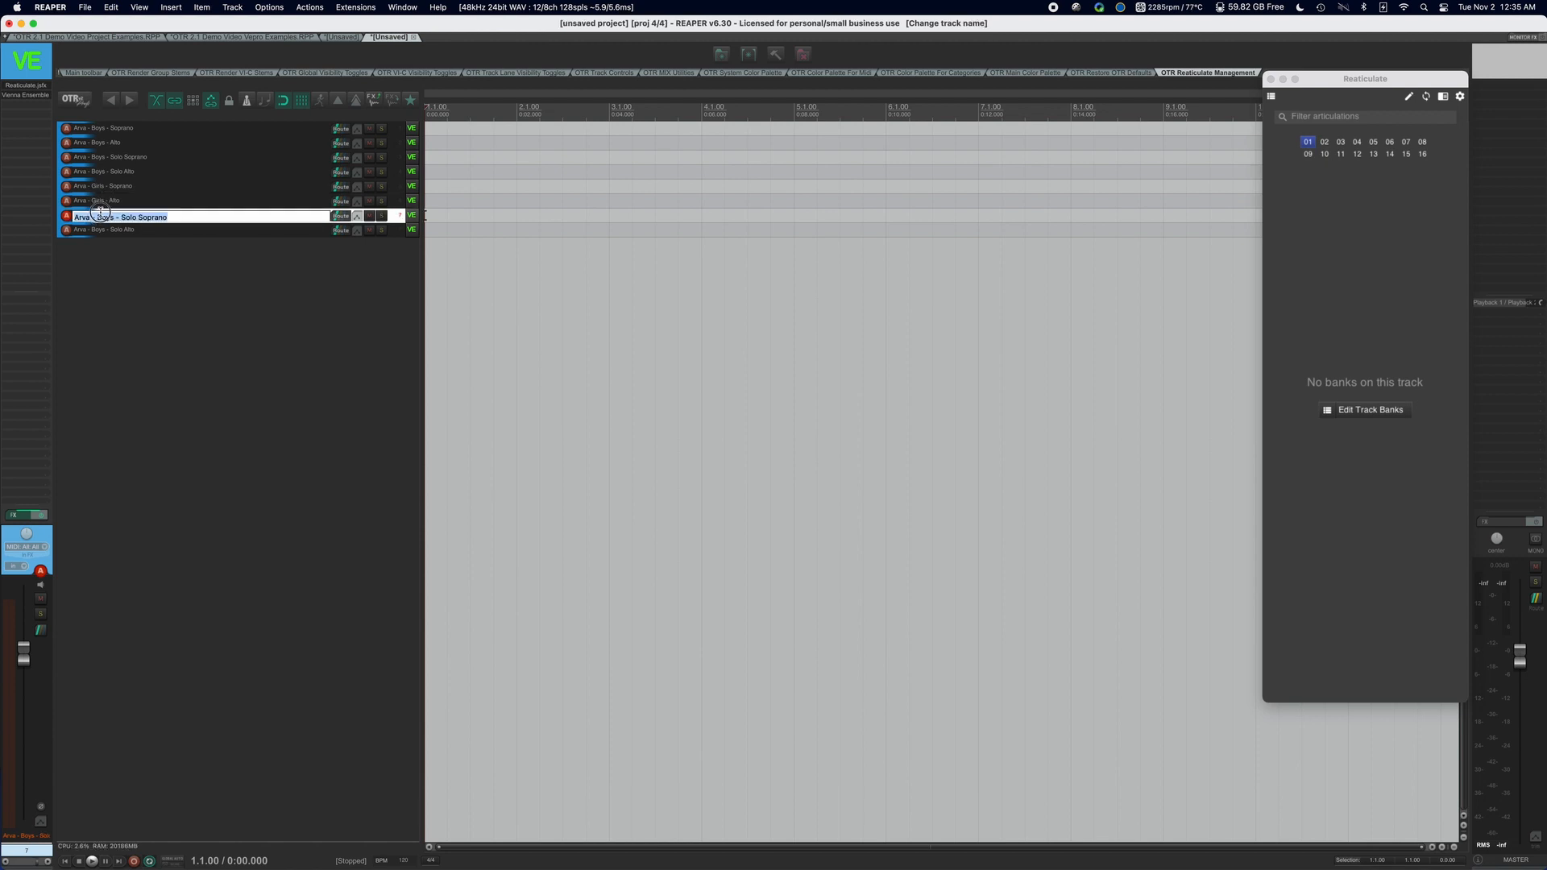
double_click(106, 218)
text(Girls)
double_click(107, 231)
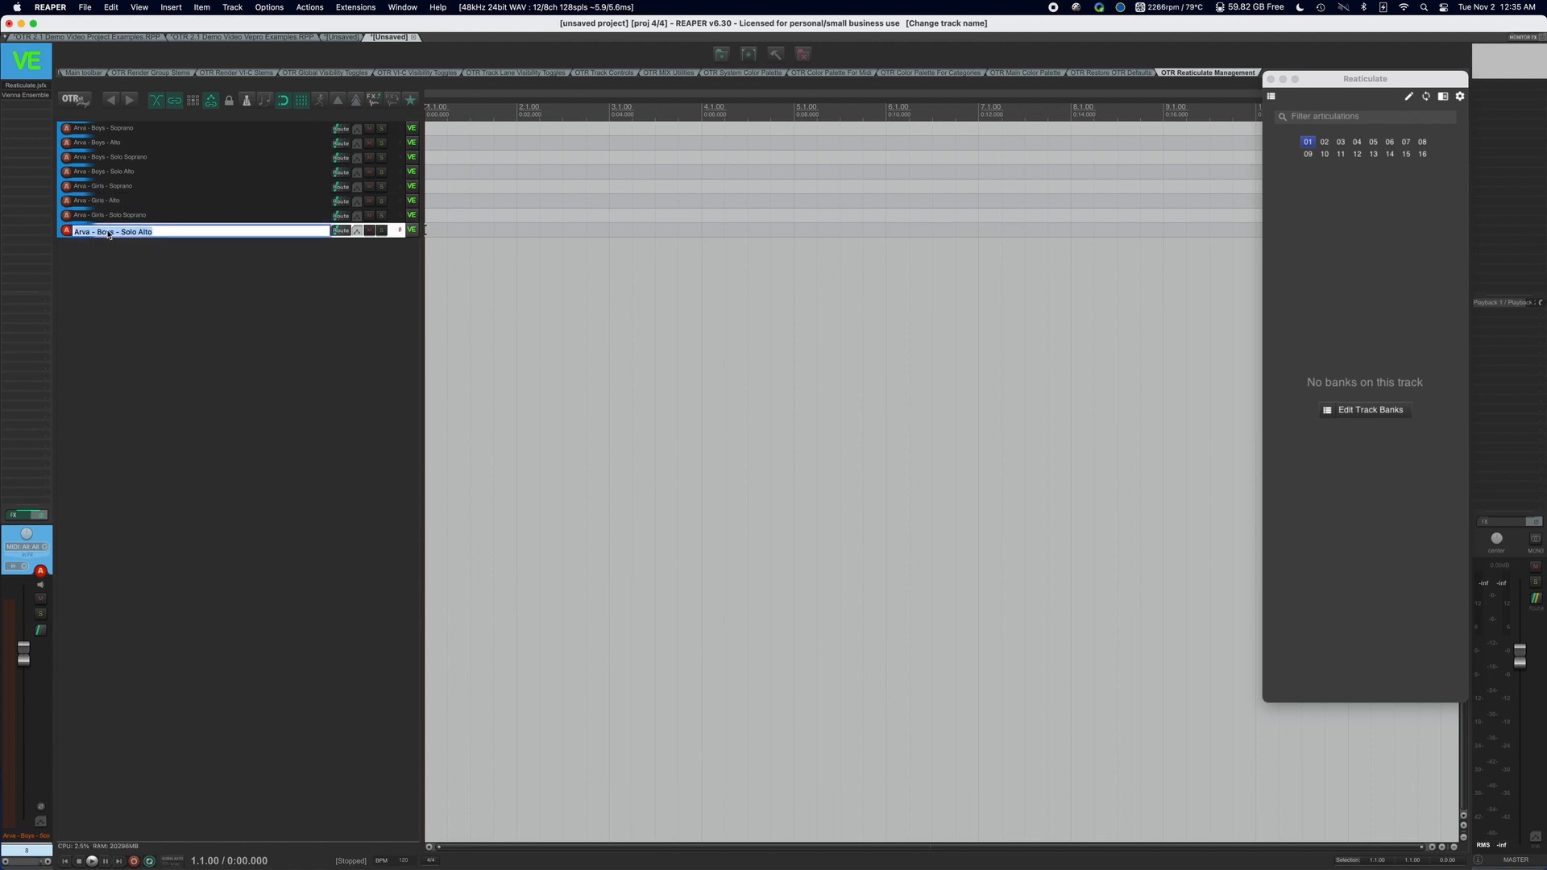
double_click(106, 232)
text(Girls)
Insert the Sample Library Folder (Stereo Outs) group track template and move it above all the Arva tracks.
click(137, 263)
right_click(141, 266)
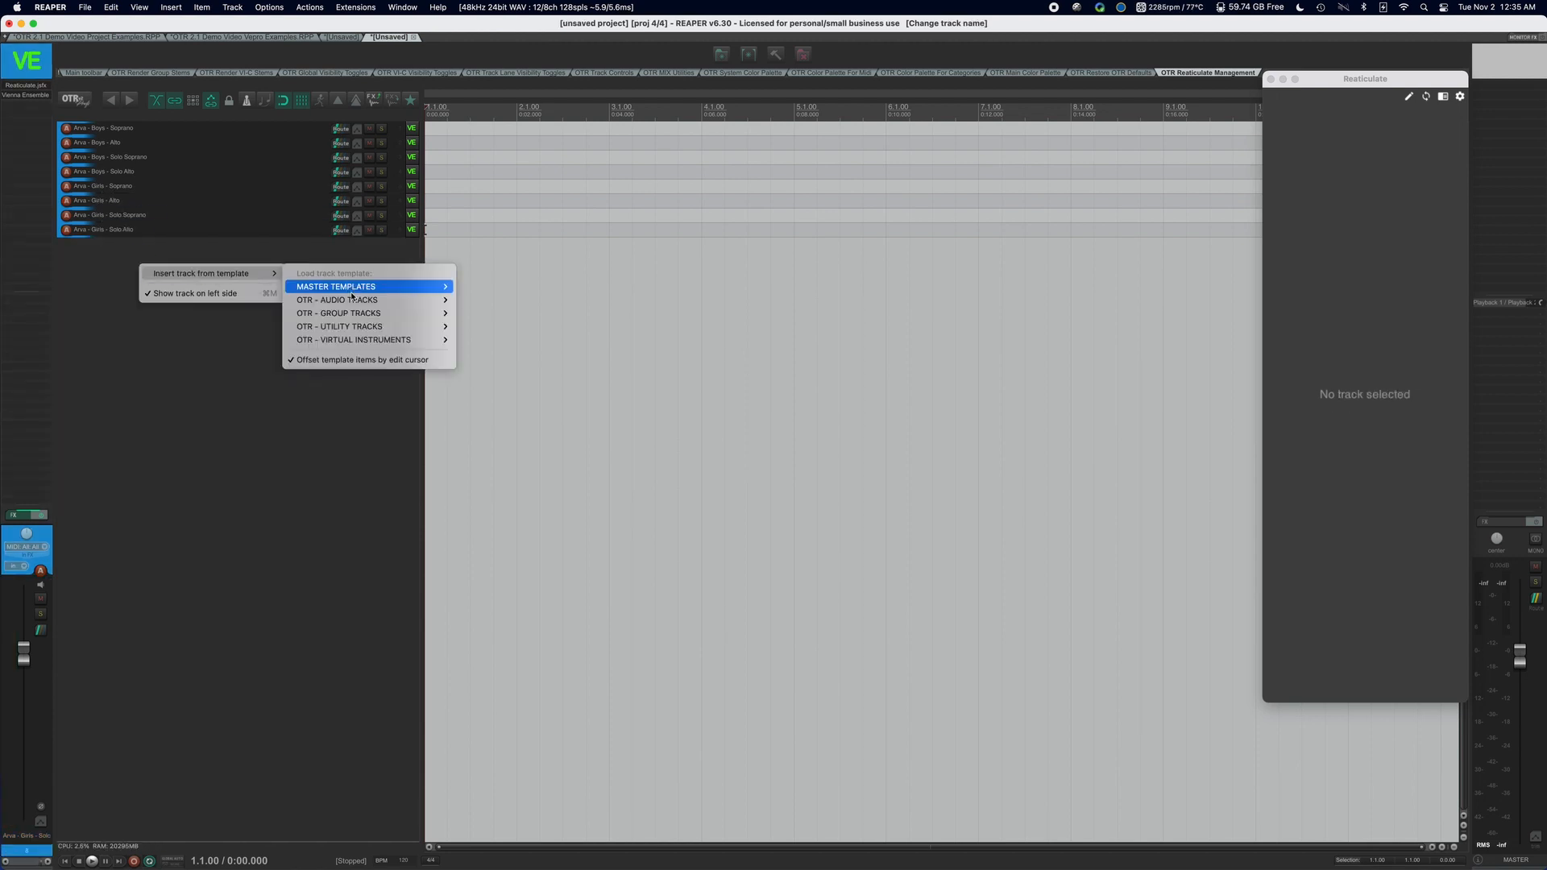
mouse_move(360, 325)
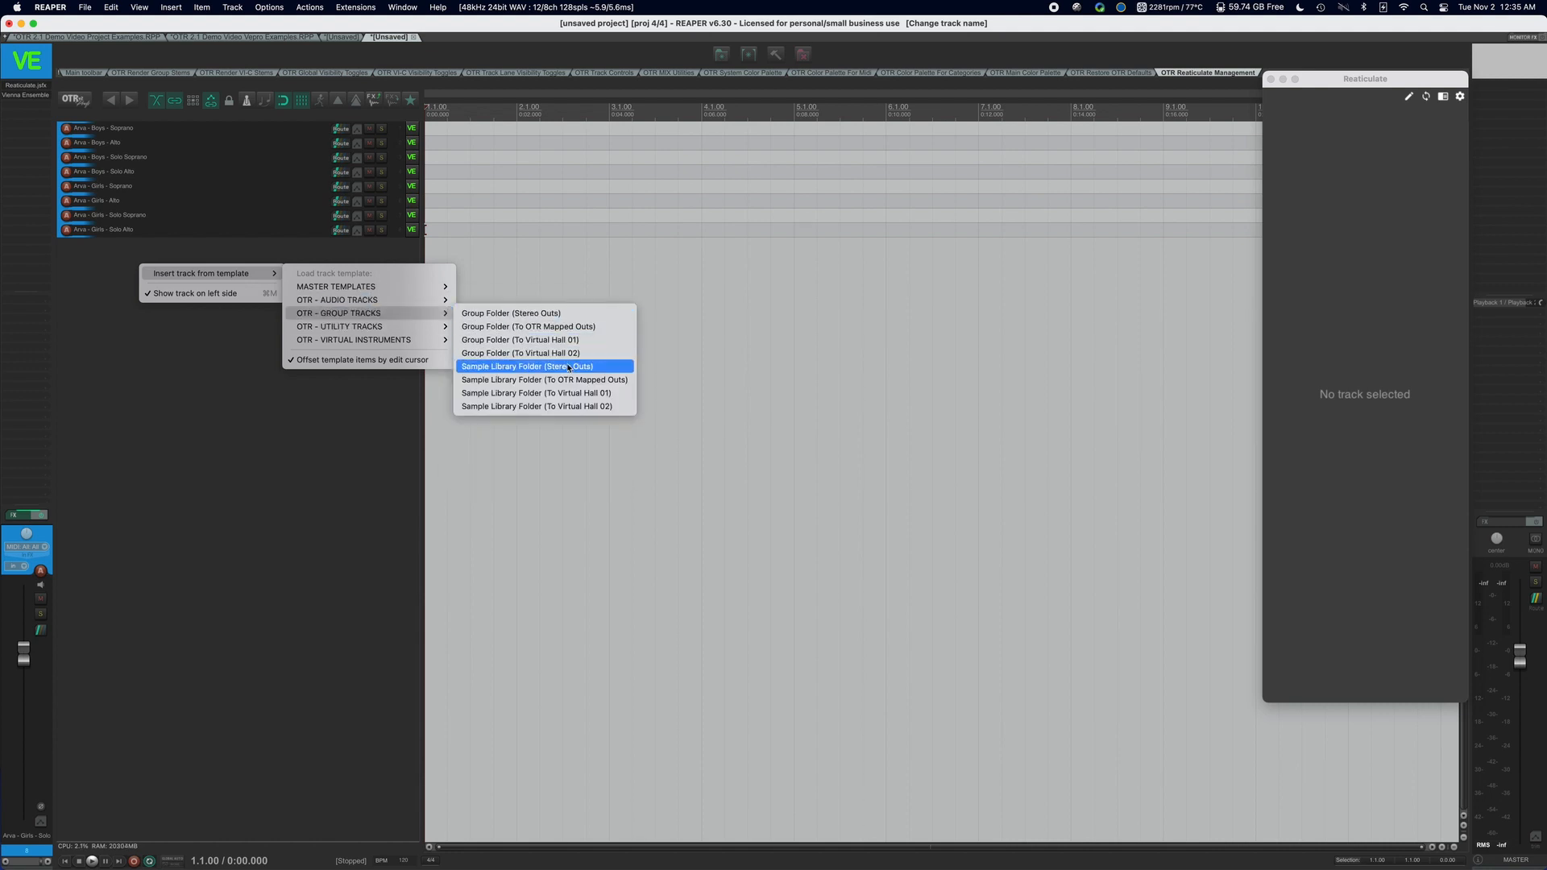
click(570, 369)
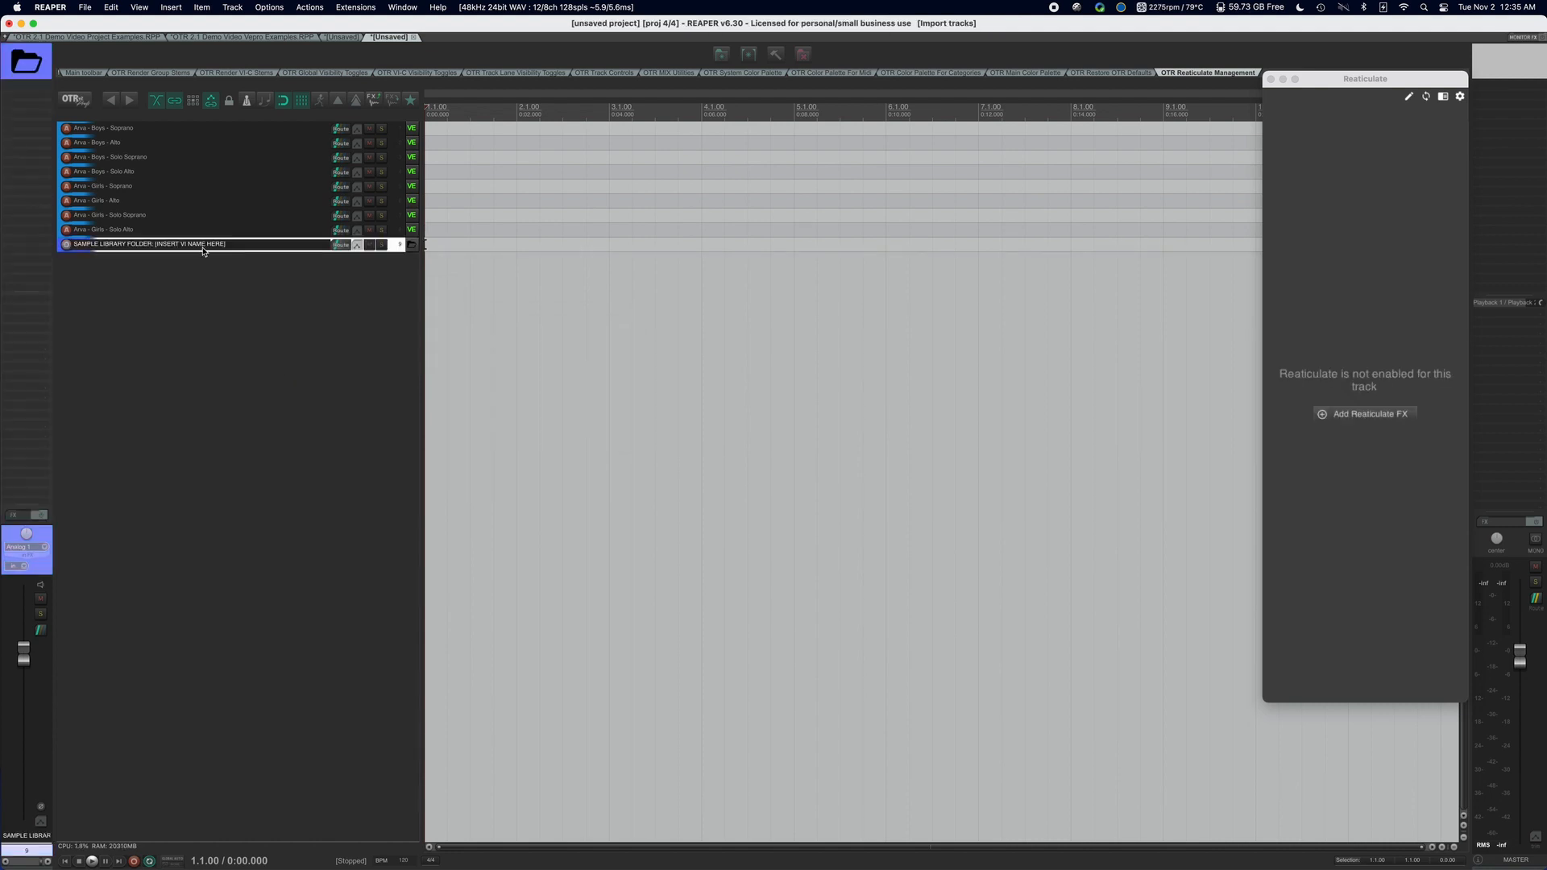
drag(202, 251, 192, 130)
Nest the eight Boys and Girls tracks inside the sample library folder track and rename the folder Arva.
click(177, 145)
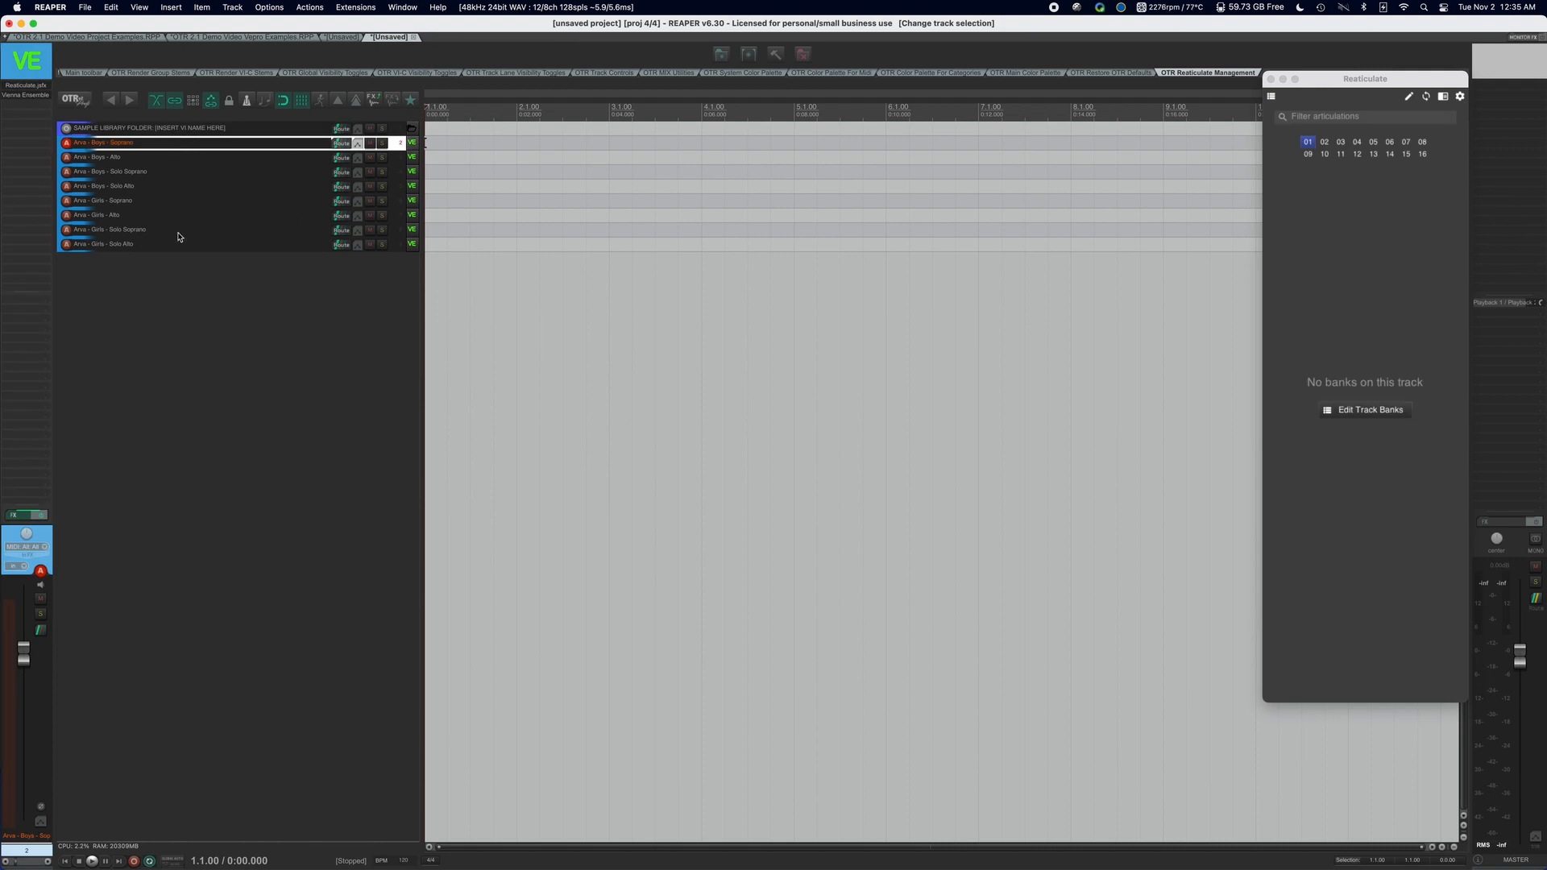
shift+click(179, 237)
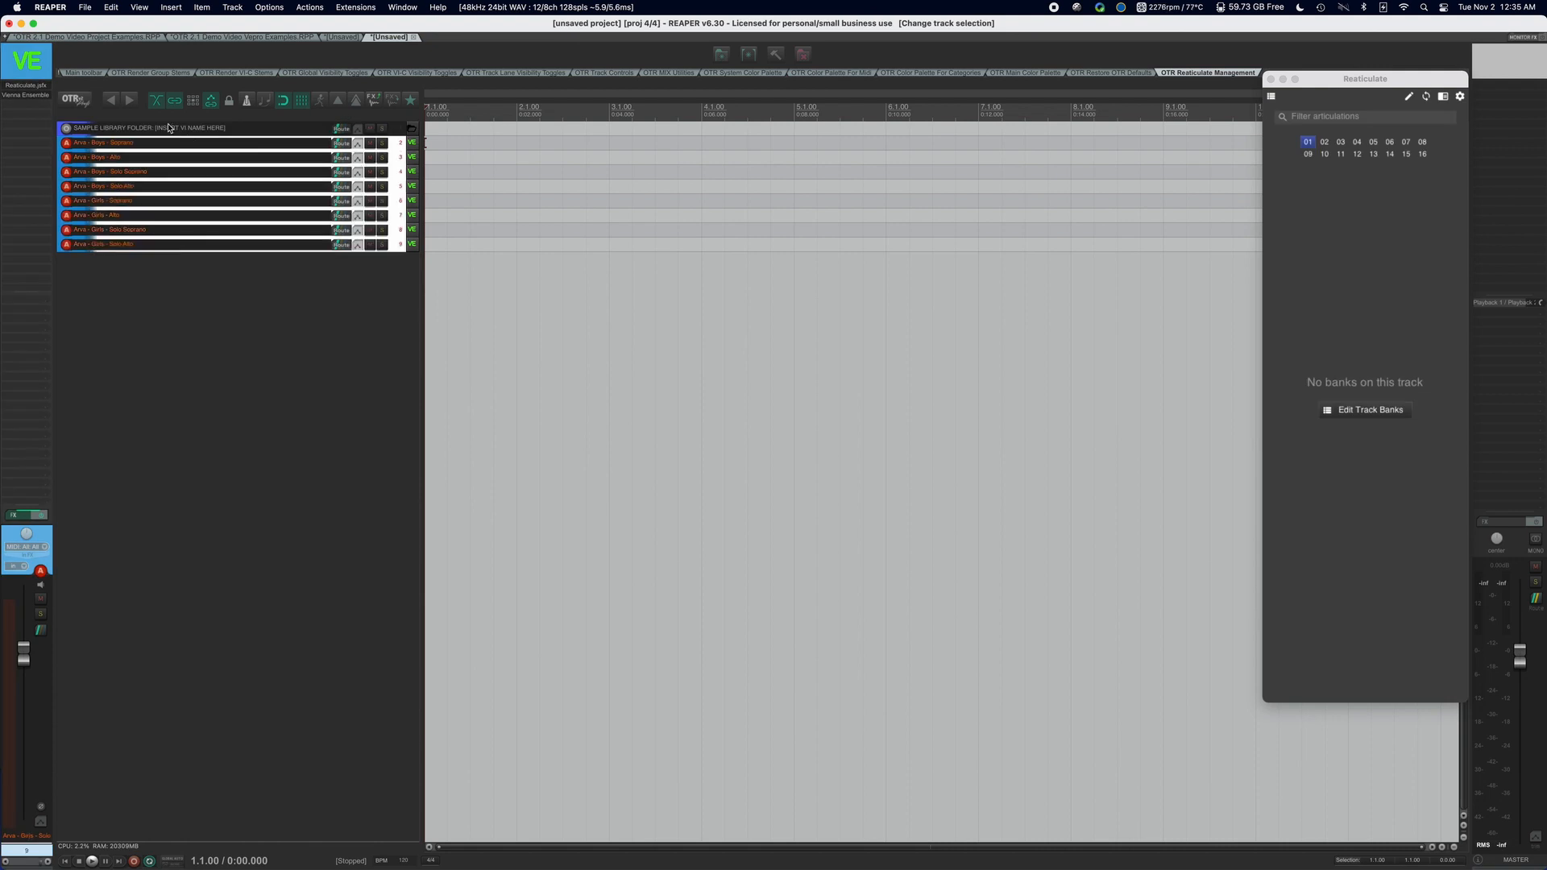
double_click(213, 132)
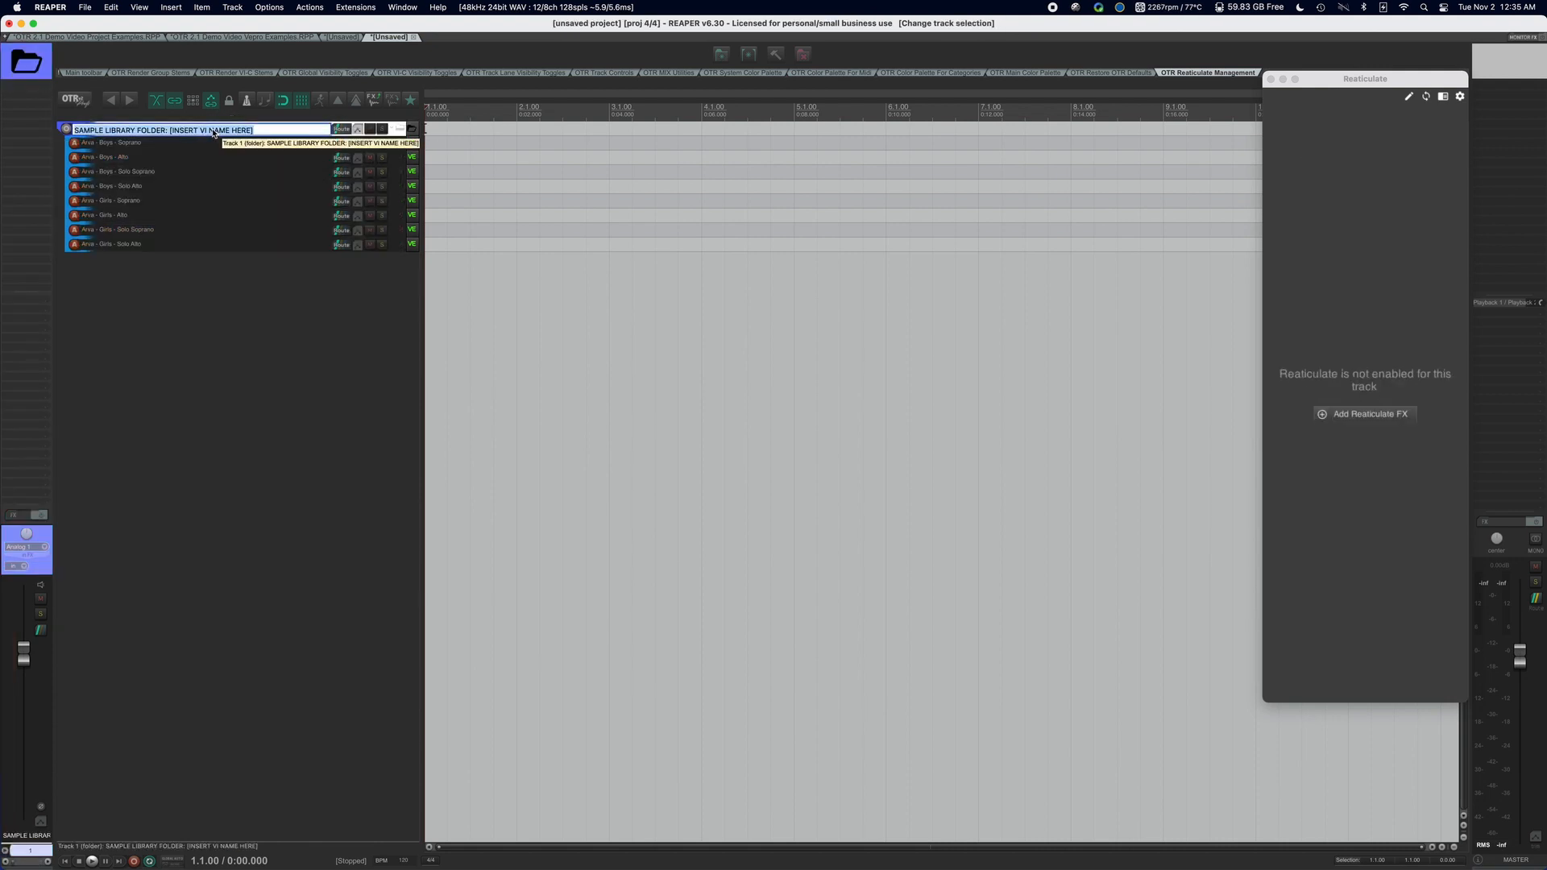
text(Arva)
key(Return)
click(217, 277)
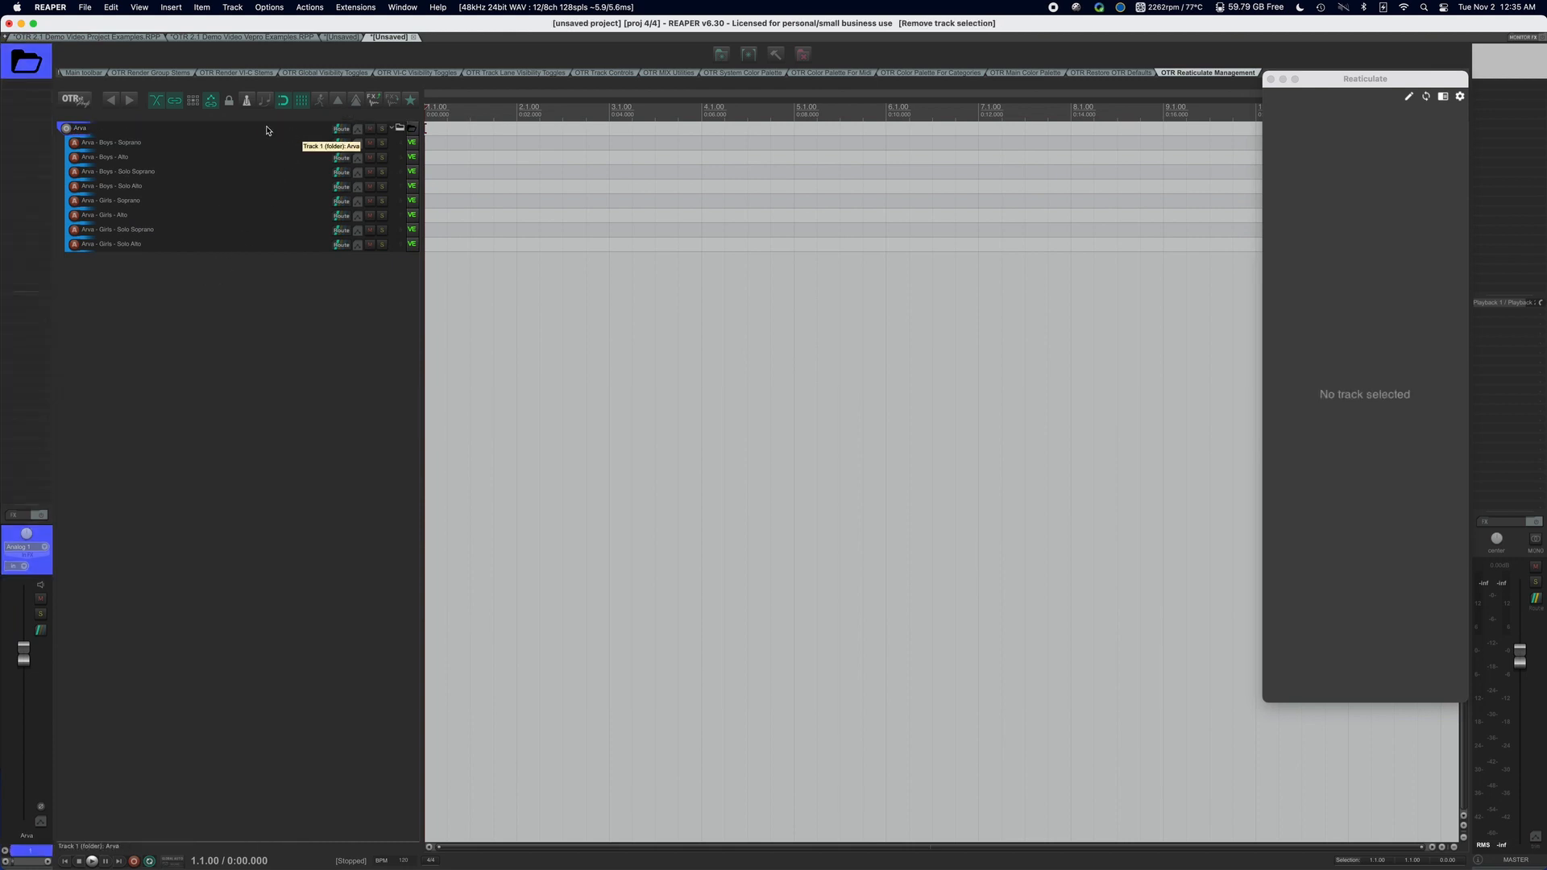
click(233, 145)
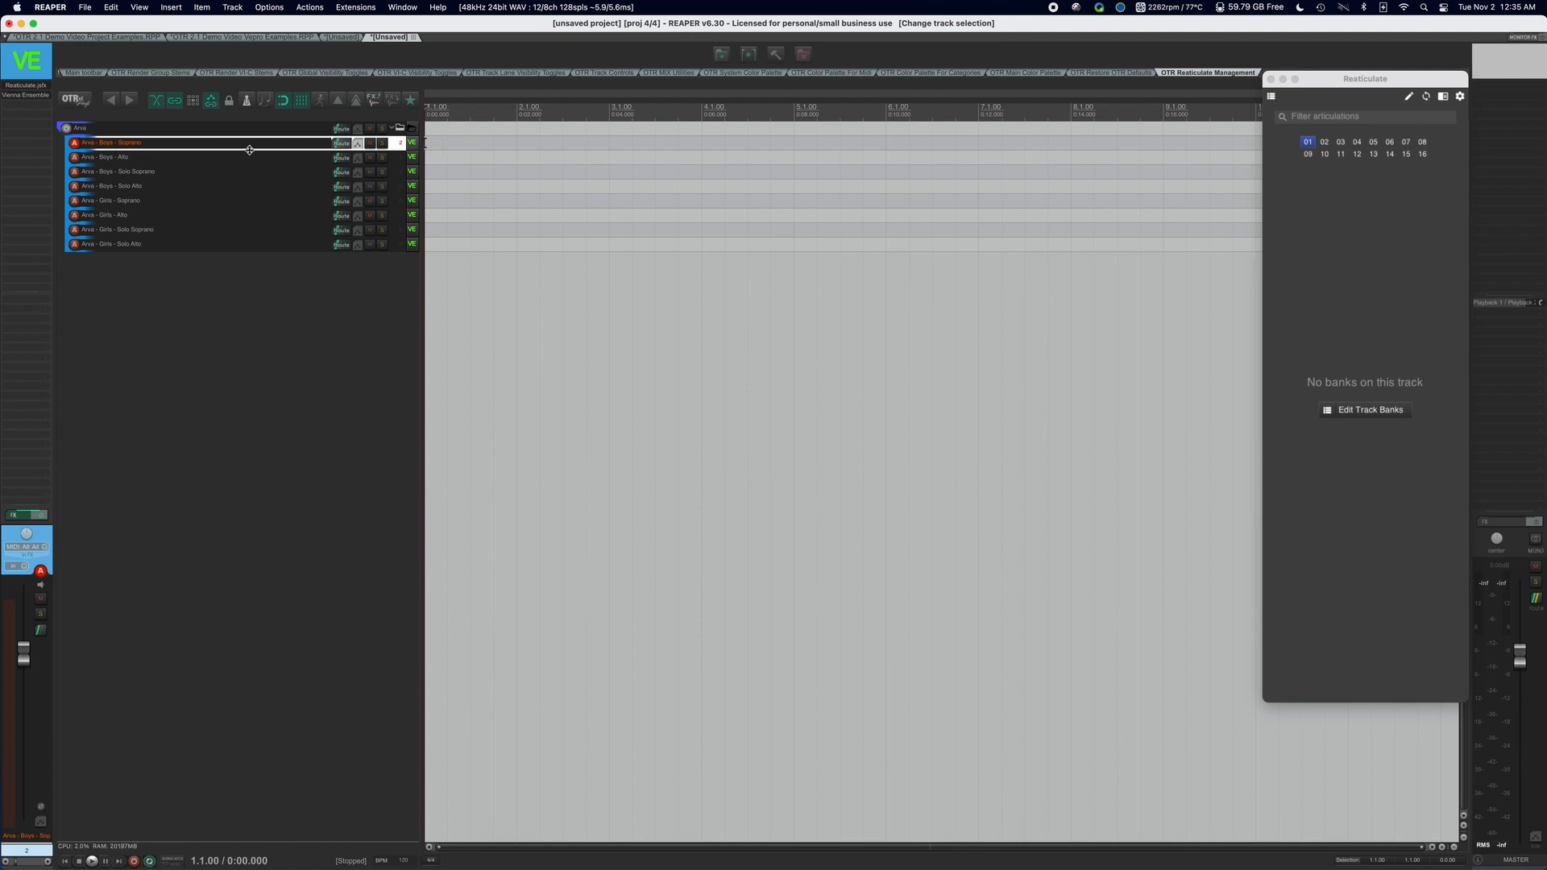
click(231, 159)
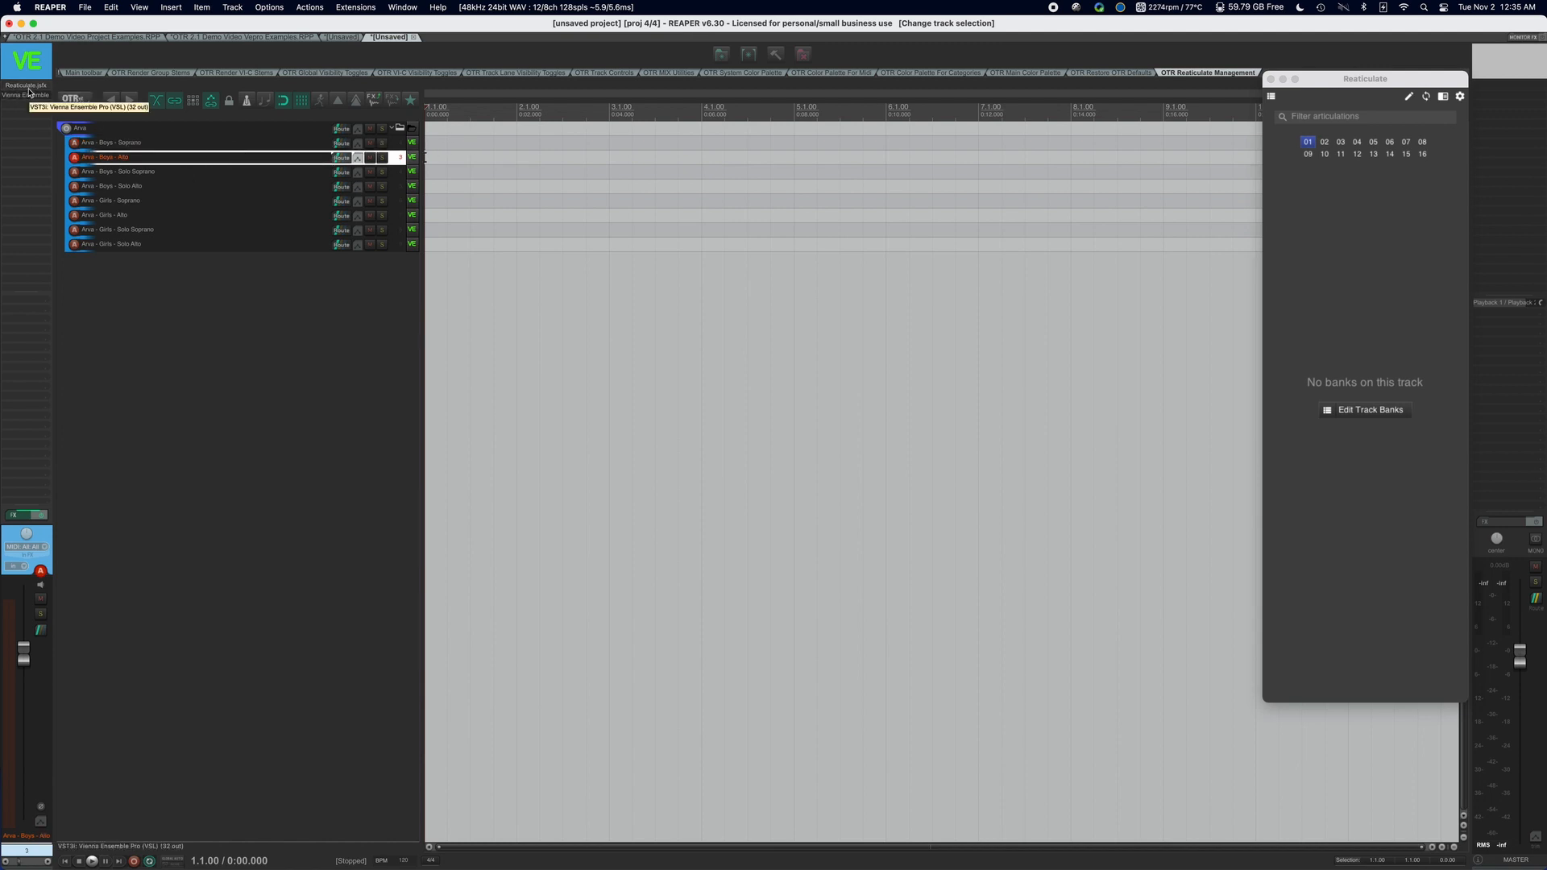
click(207, 129)
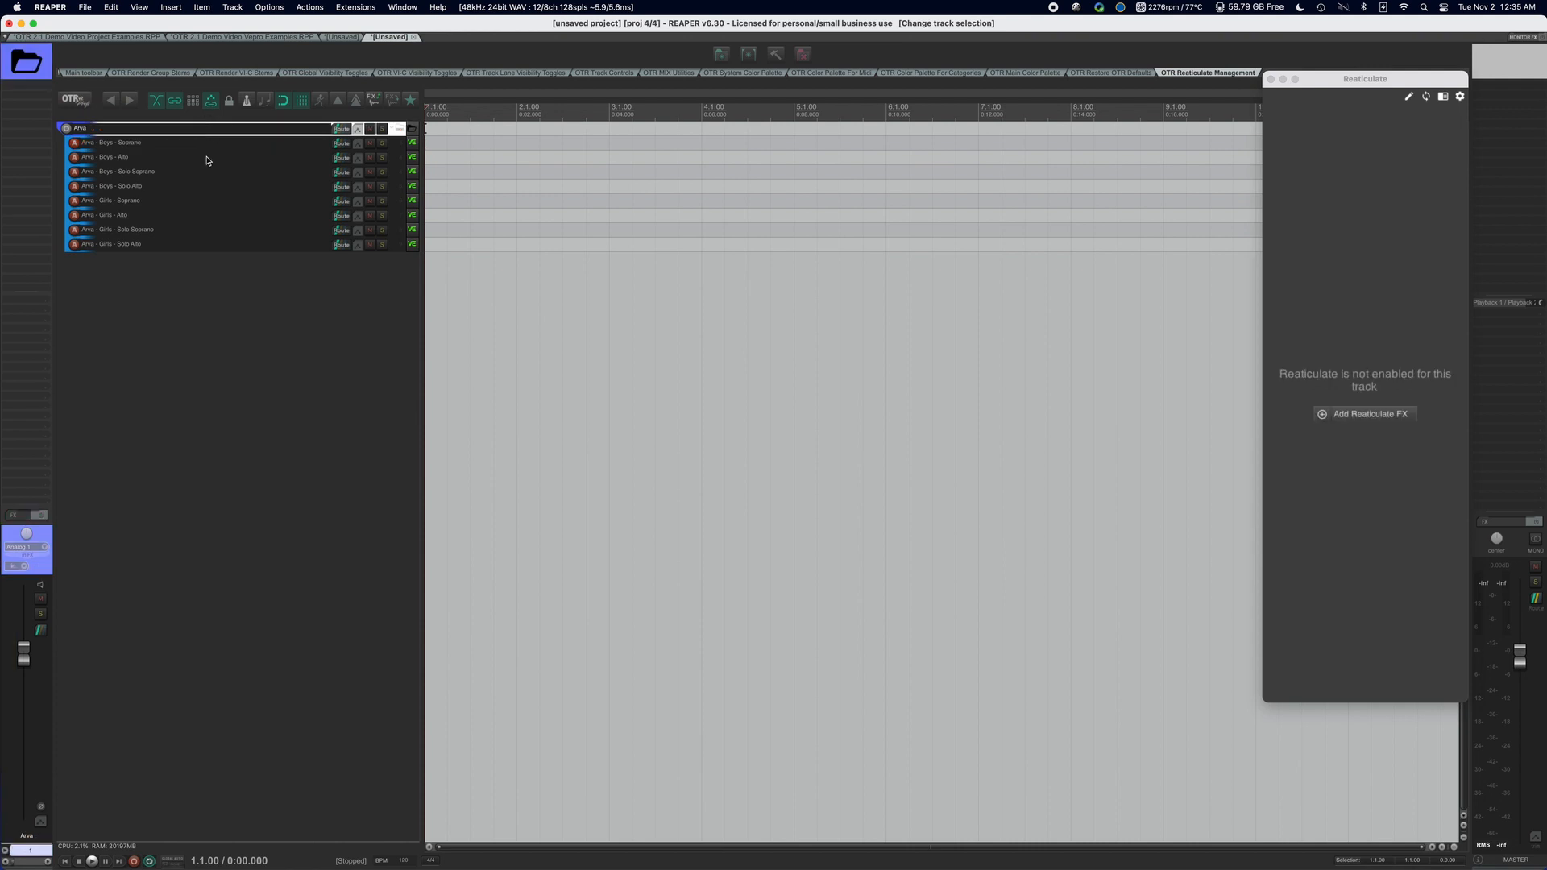
click(200, 265)
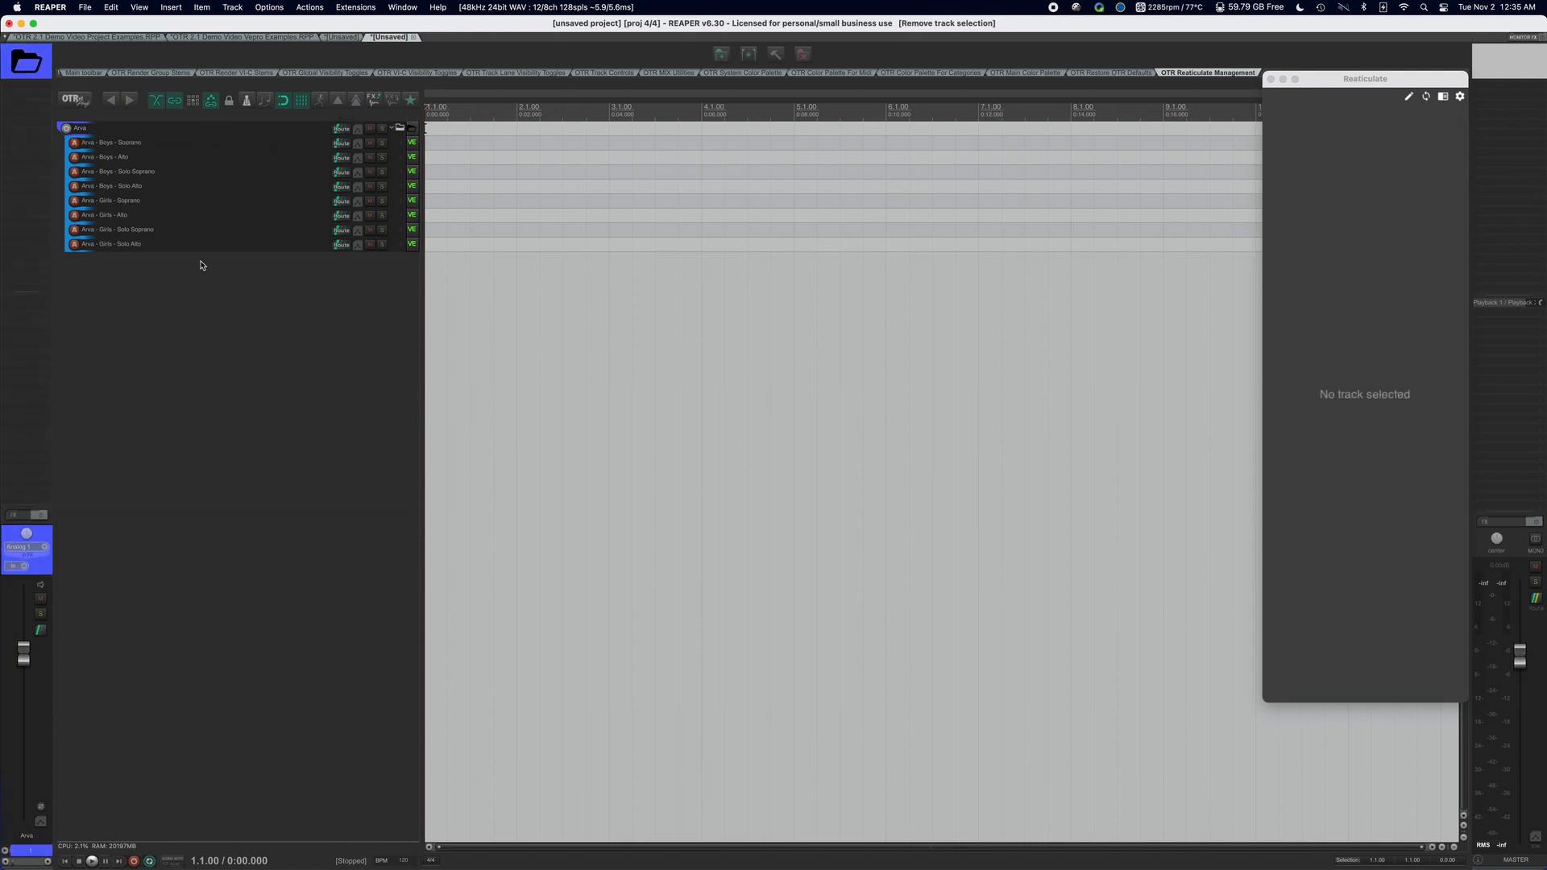
click(208, 144)
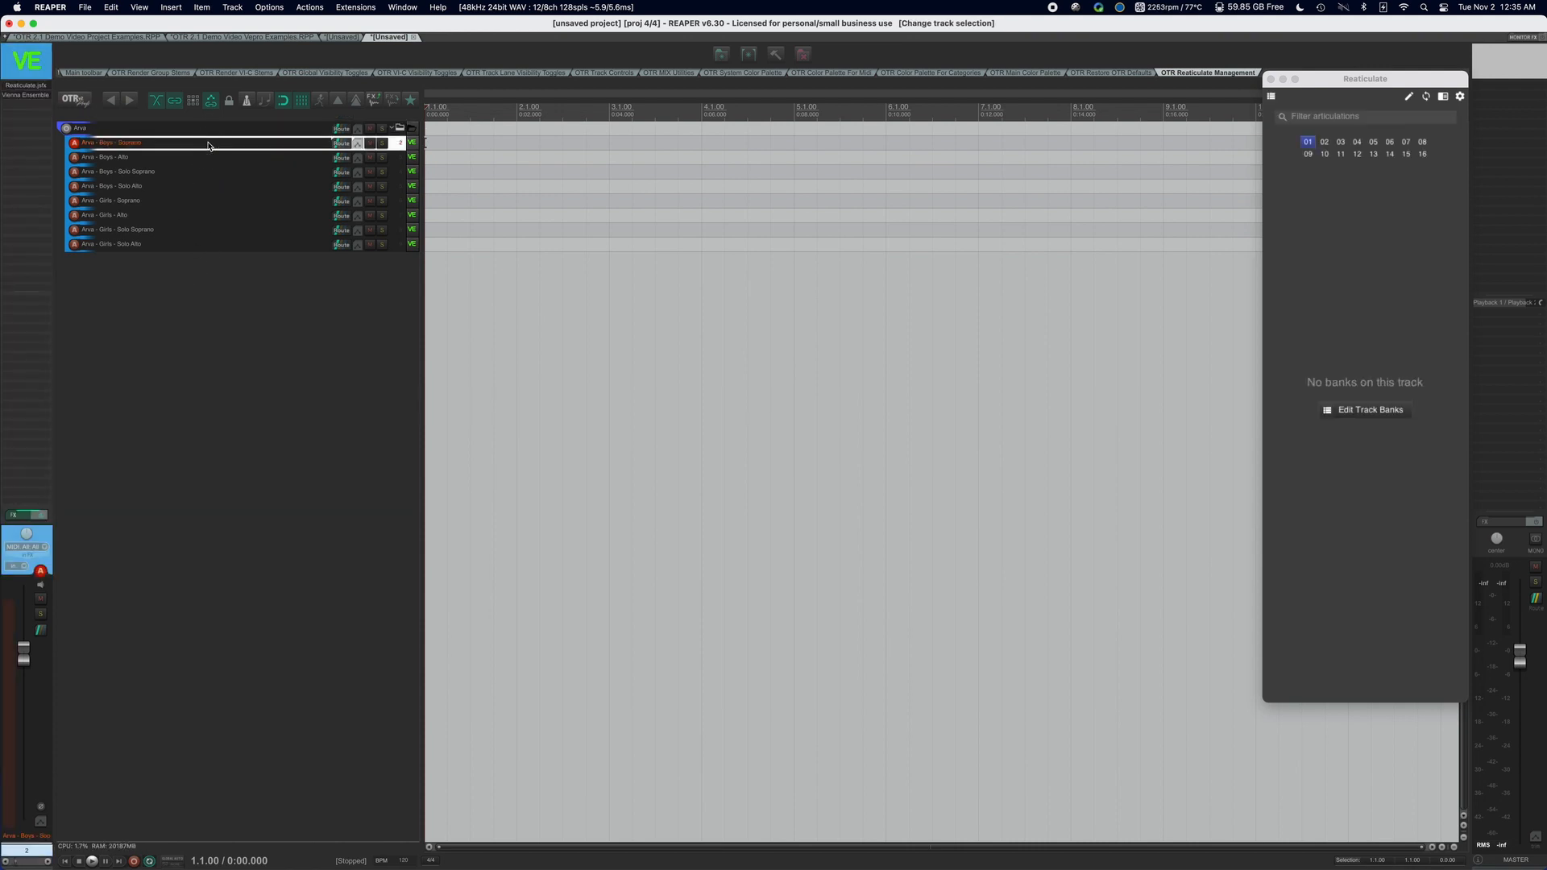
click(221, 129)
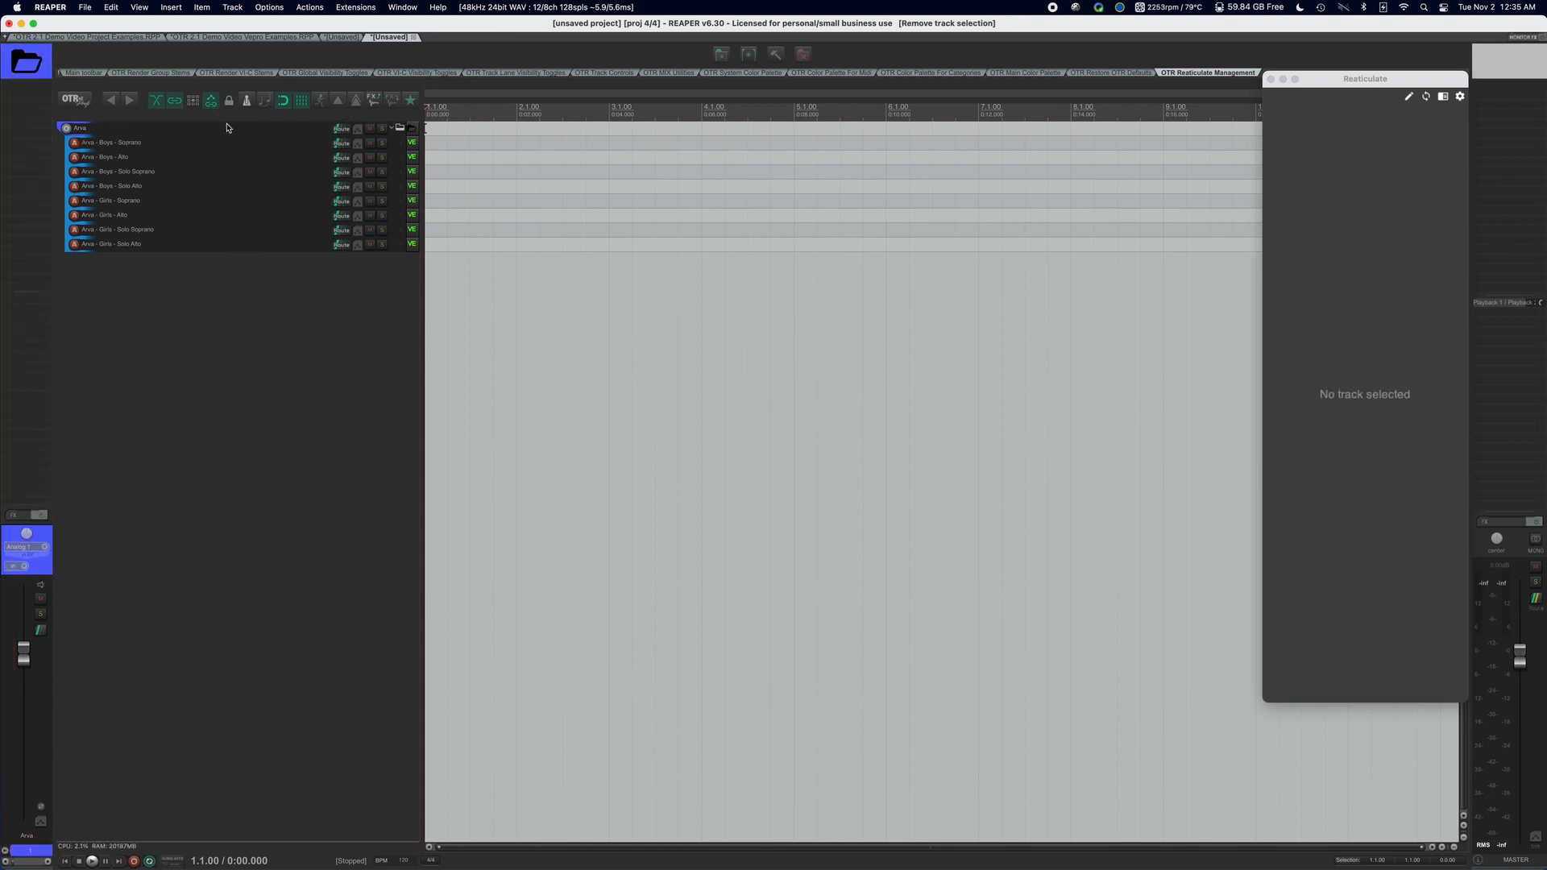
click(224, 127)
right_click(230, 128)
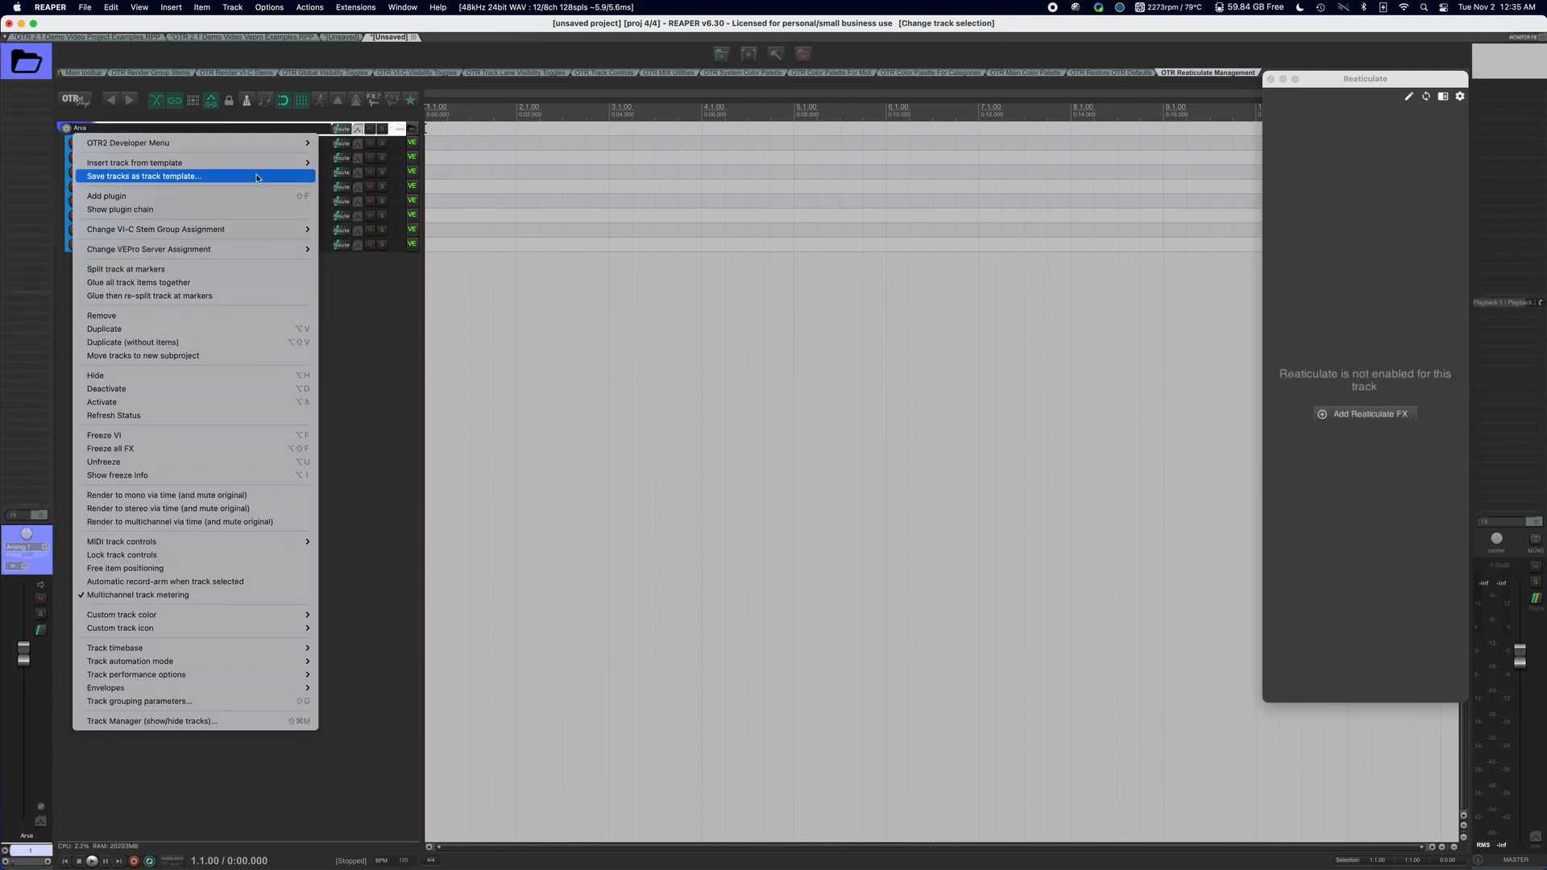
click(394, 287)
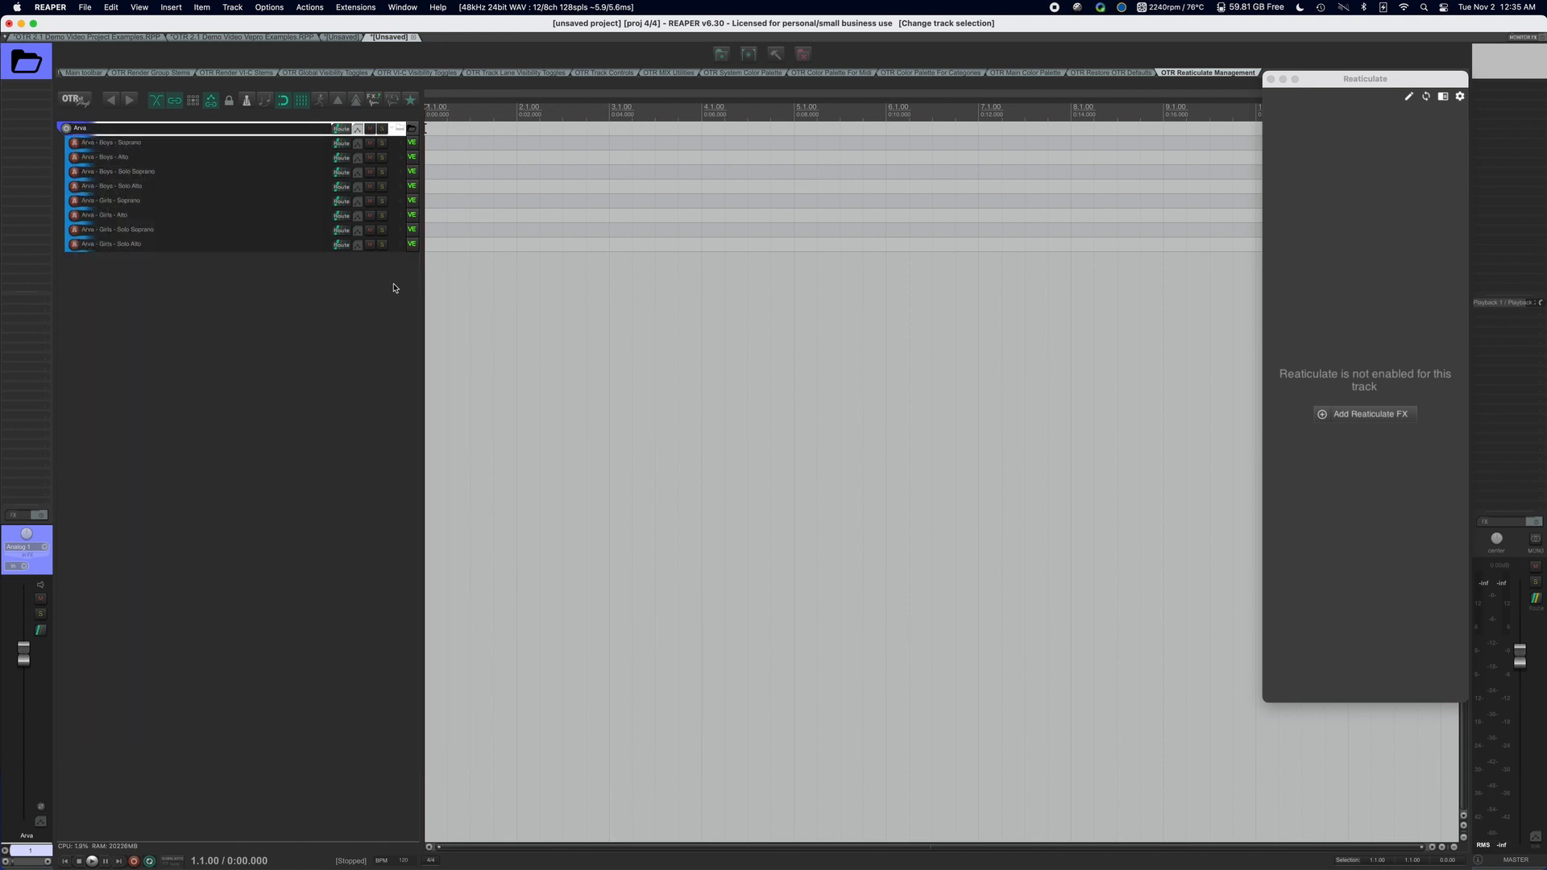
double_click(277, 284)
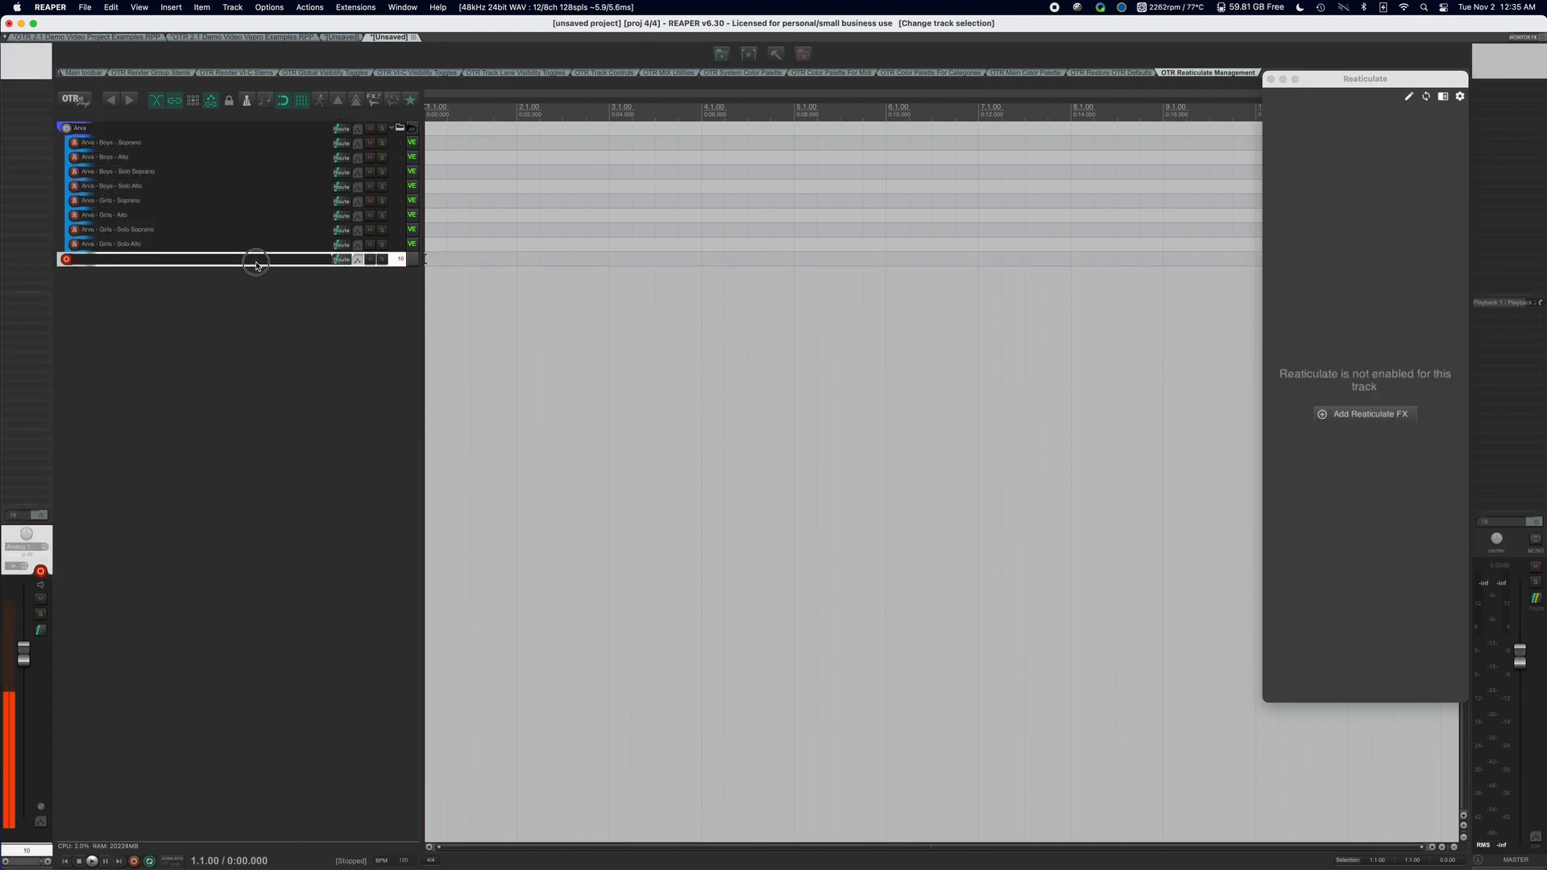
key(Delete)
Insert the Strezov Sampling Arva Children Choir (mapped) track template from the disconnected VEPro choir vocals templates below the Arva tracks and expand its folder.
right_click(218, 277)
mouse_move(282, 284)
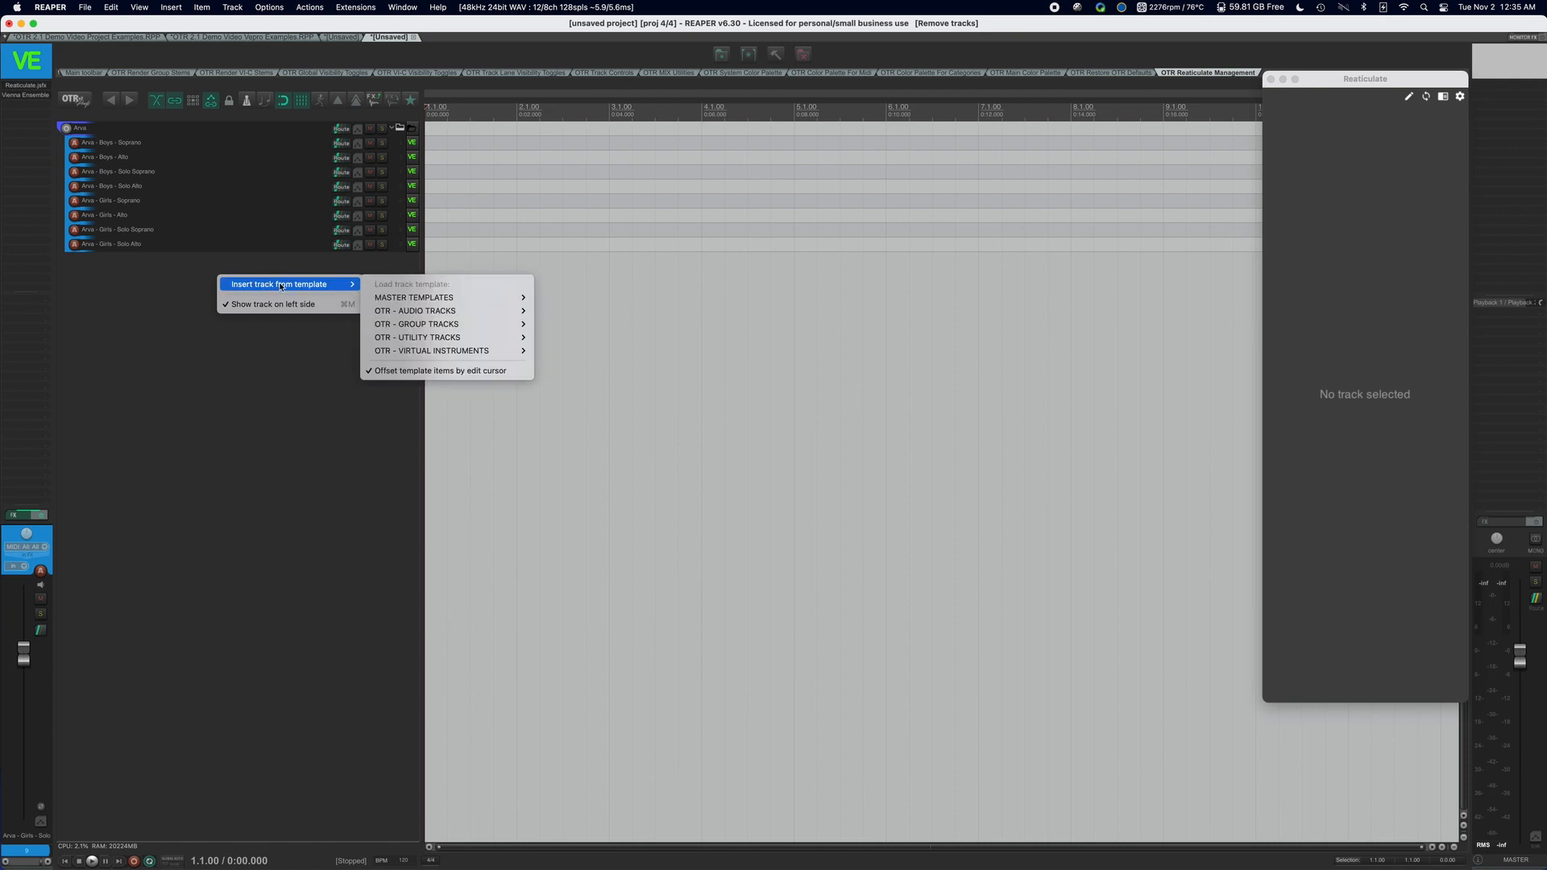
mouse_move(413, 299)
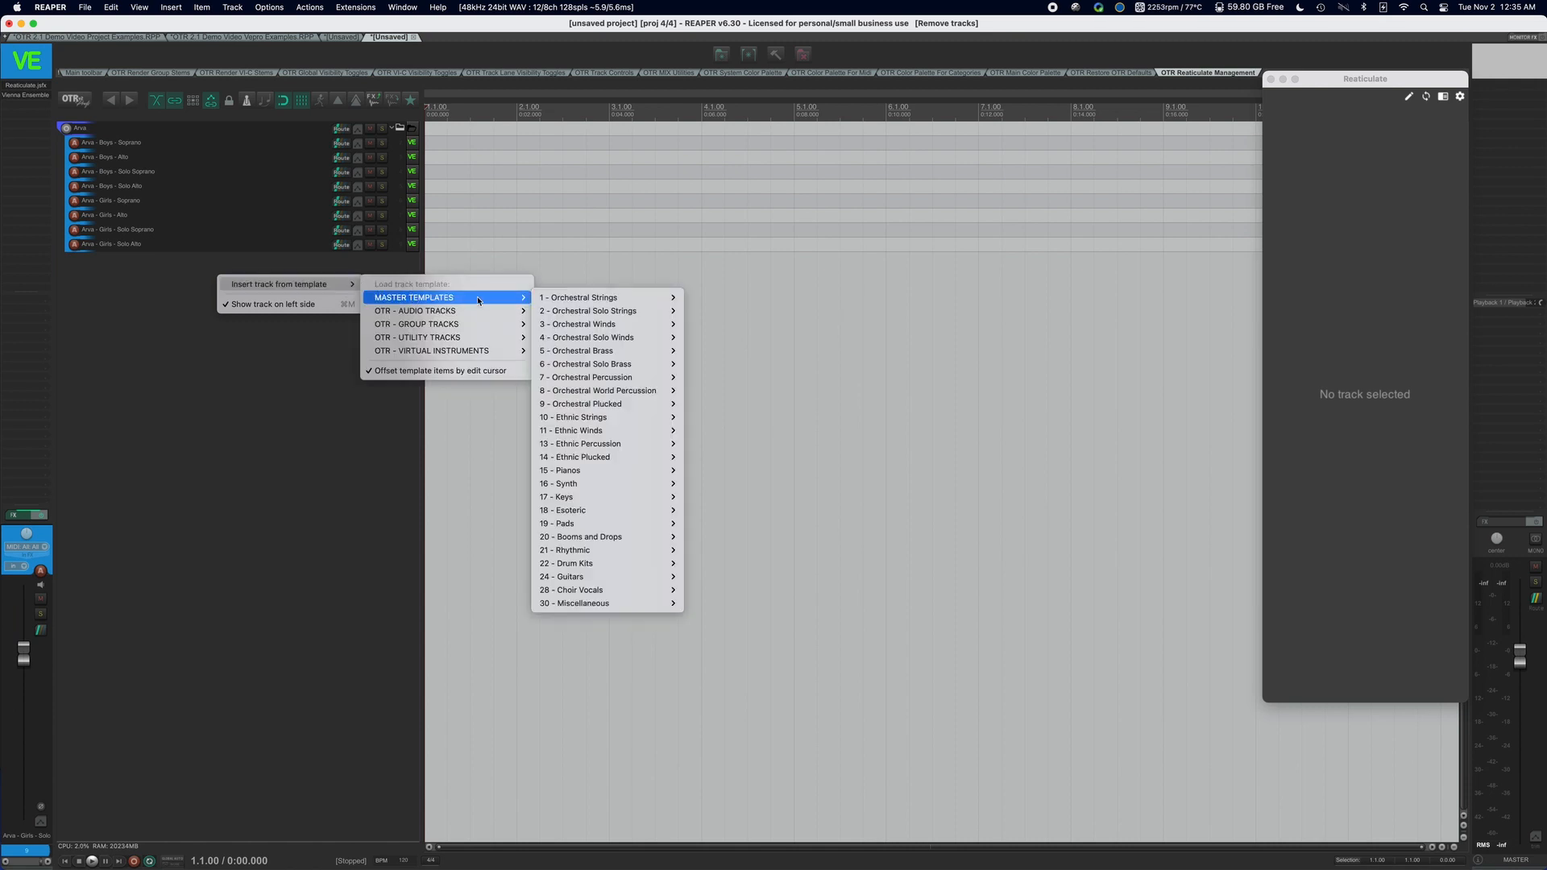
mouse_move(629, 590)
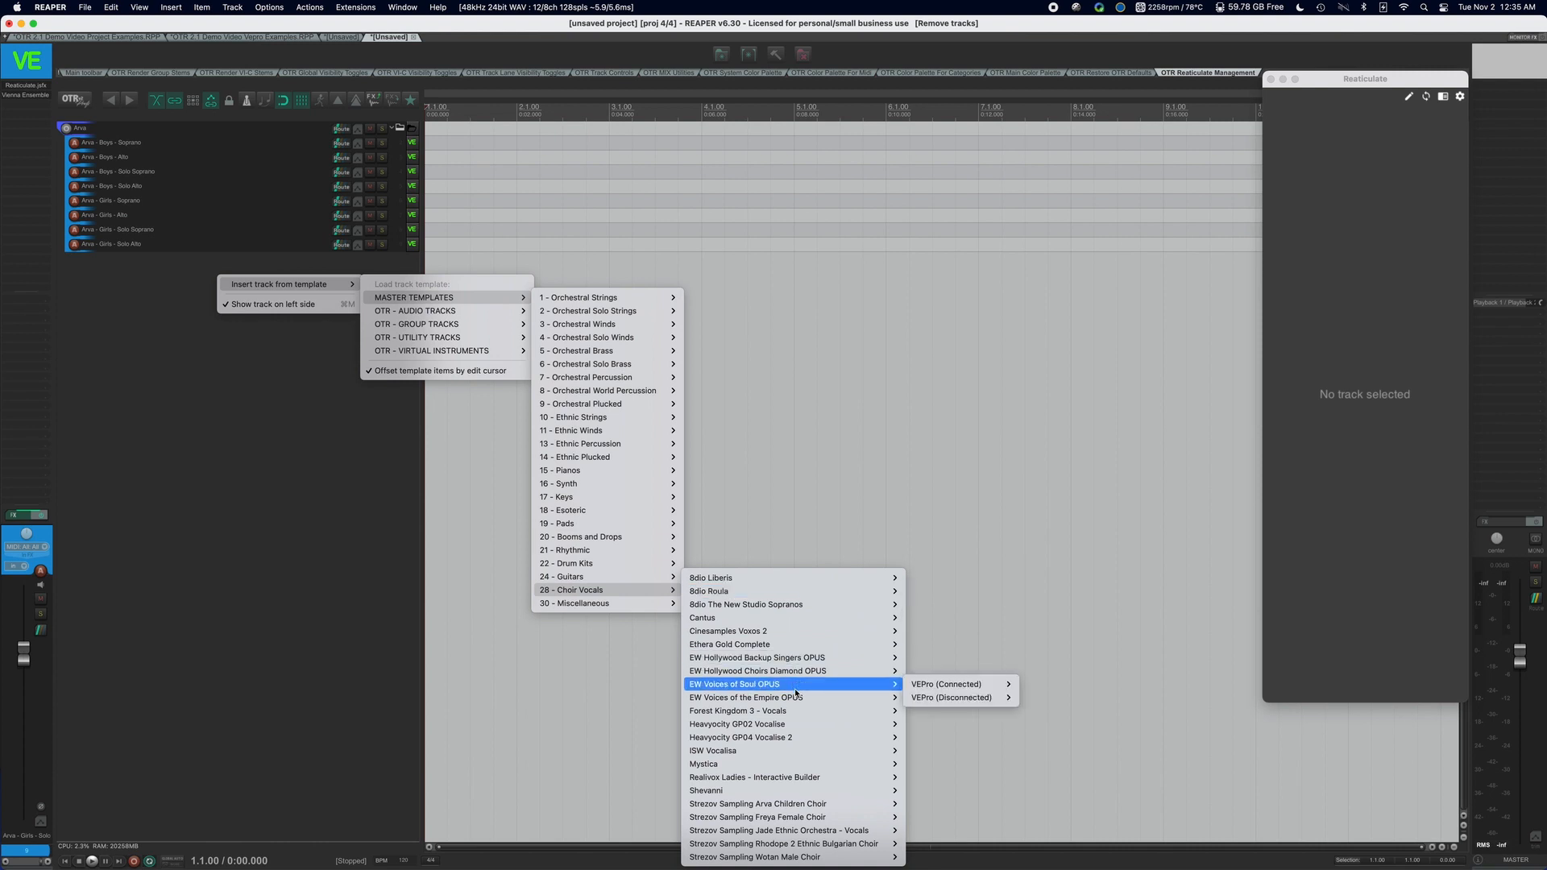
mouse_move(799, 754)
mouse_move(822, 805)
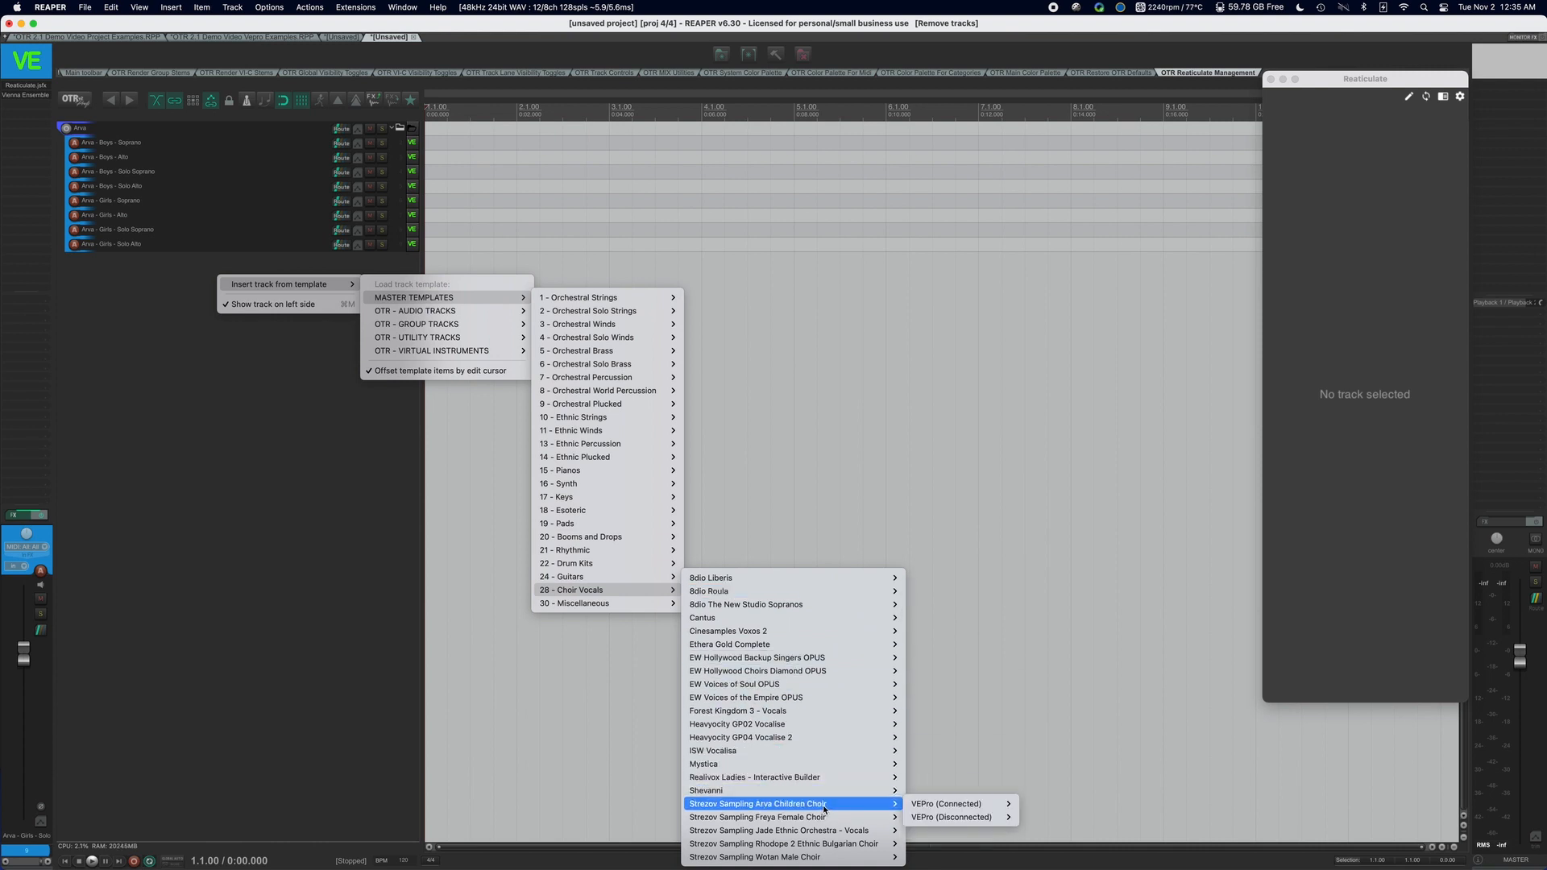
mouse_move(970, 817)
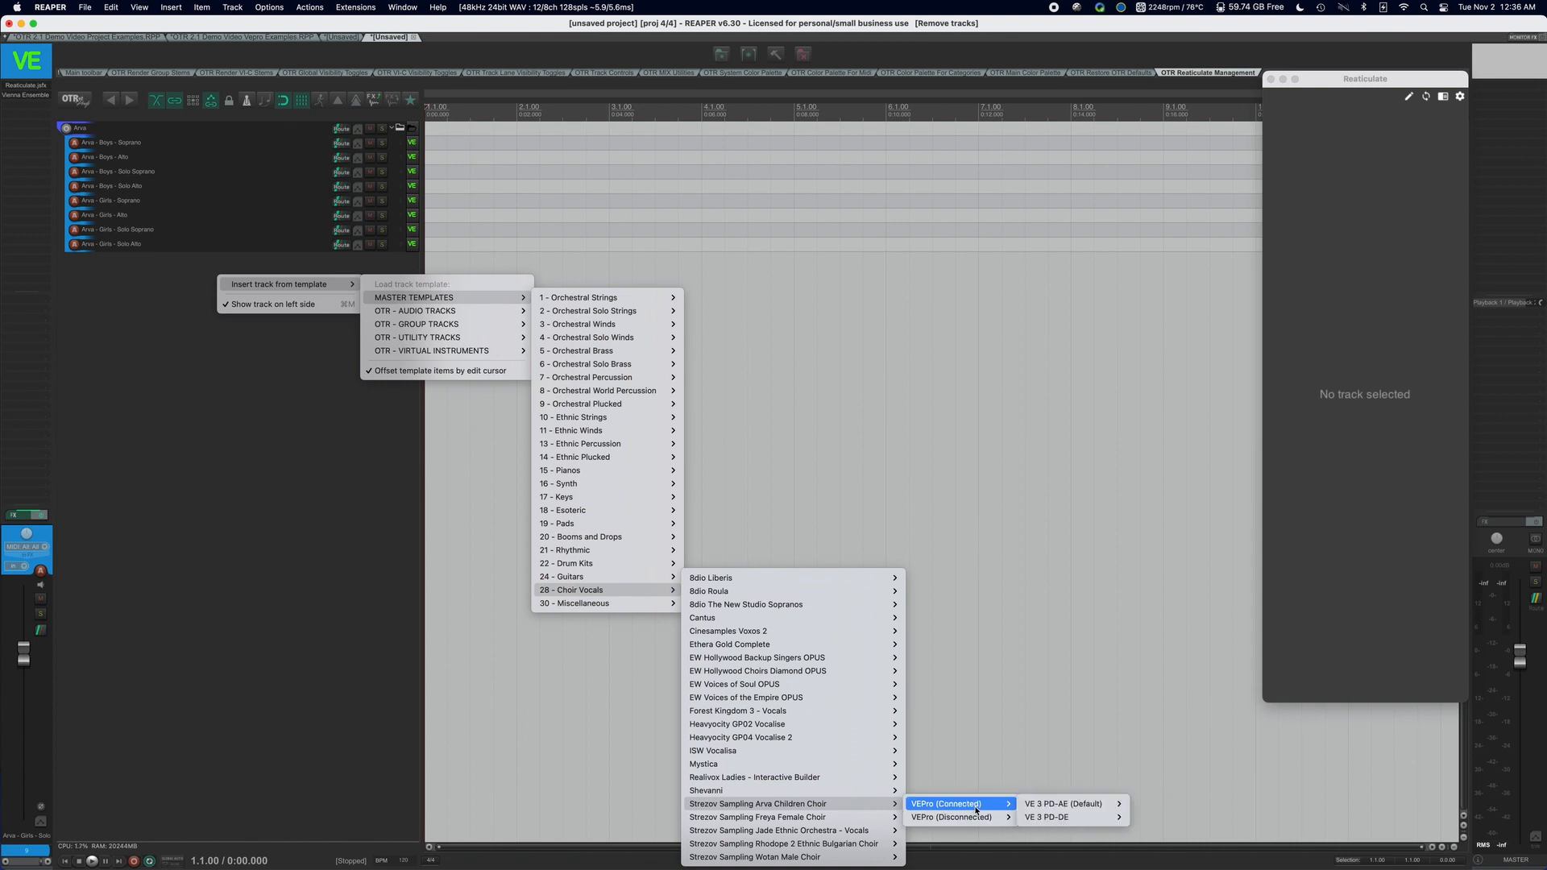
mouse_move(1060, 806)
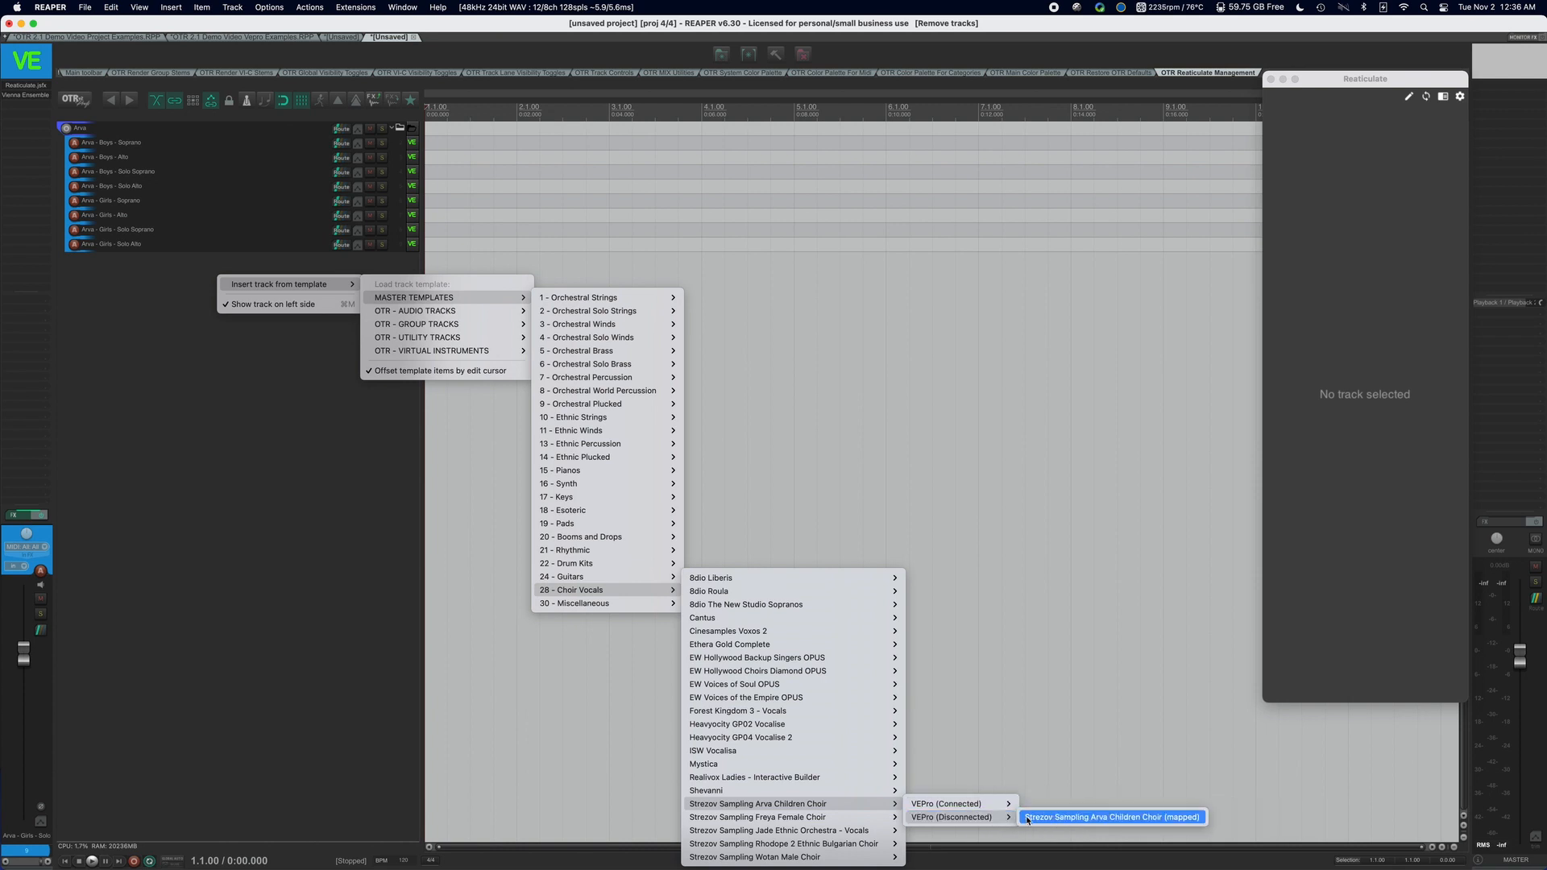
click(1063, 818)
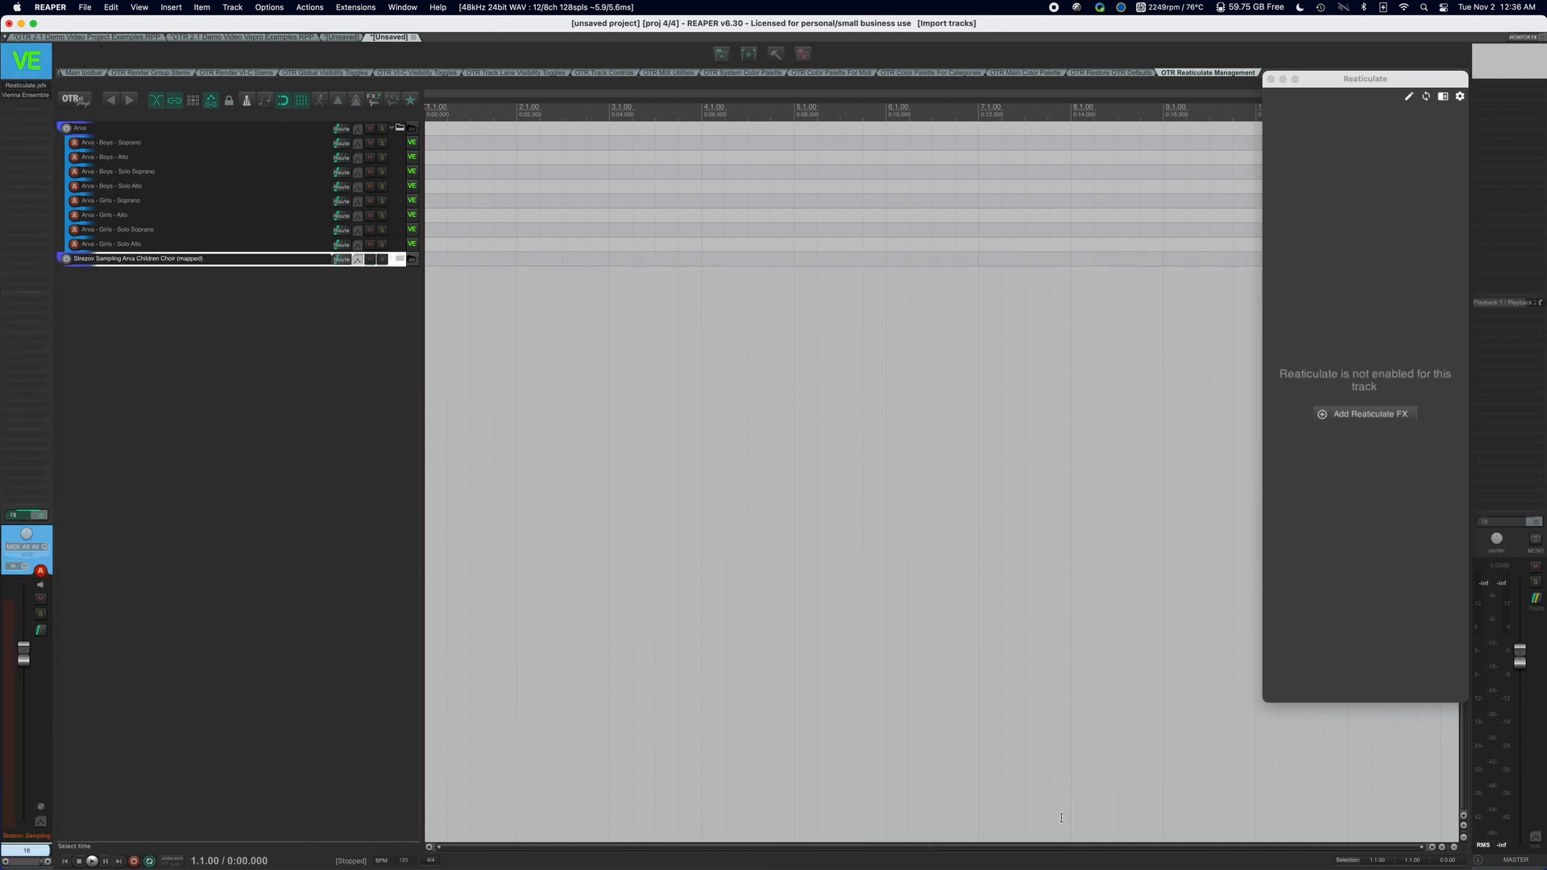
click(400, 260)
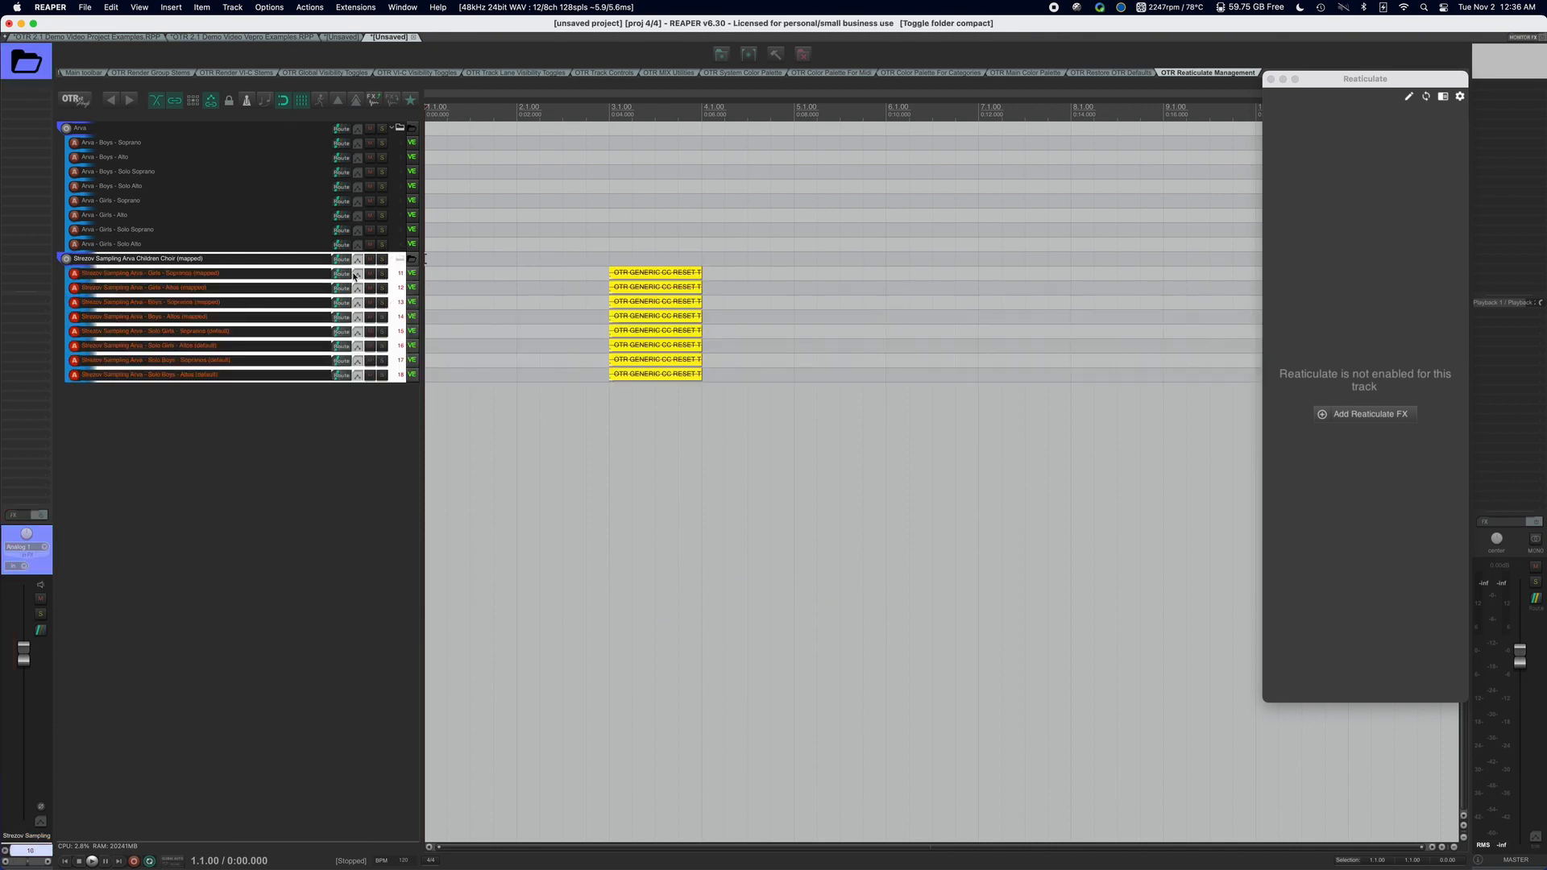
click(201, 406)
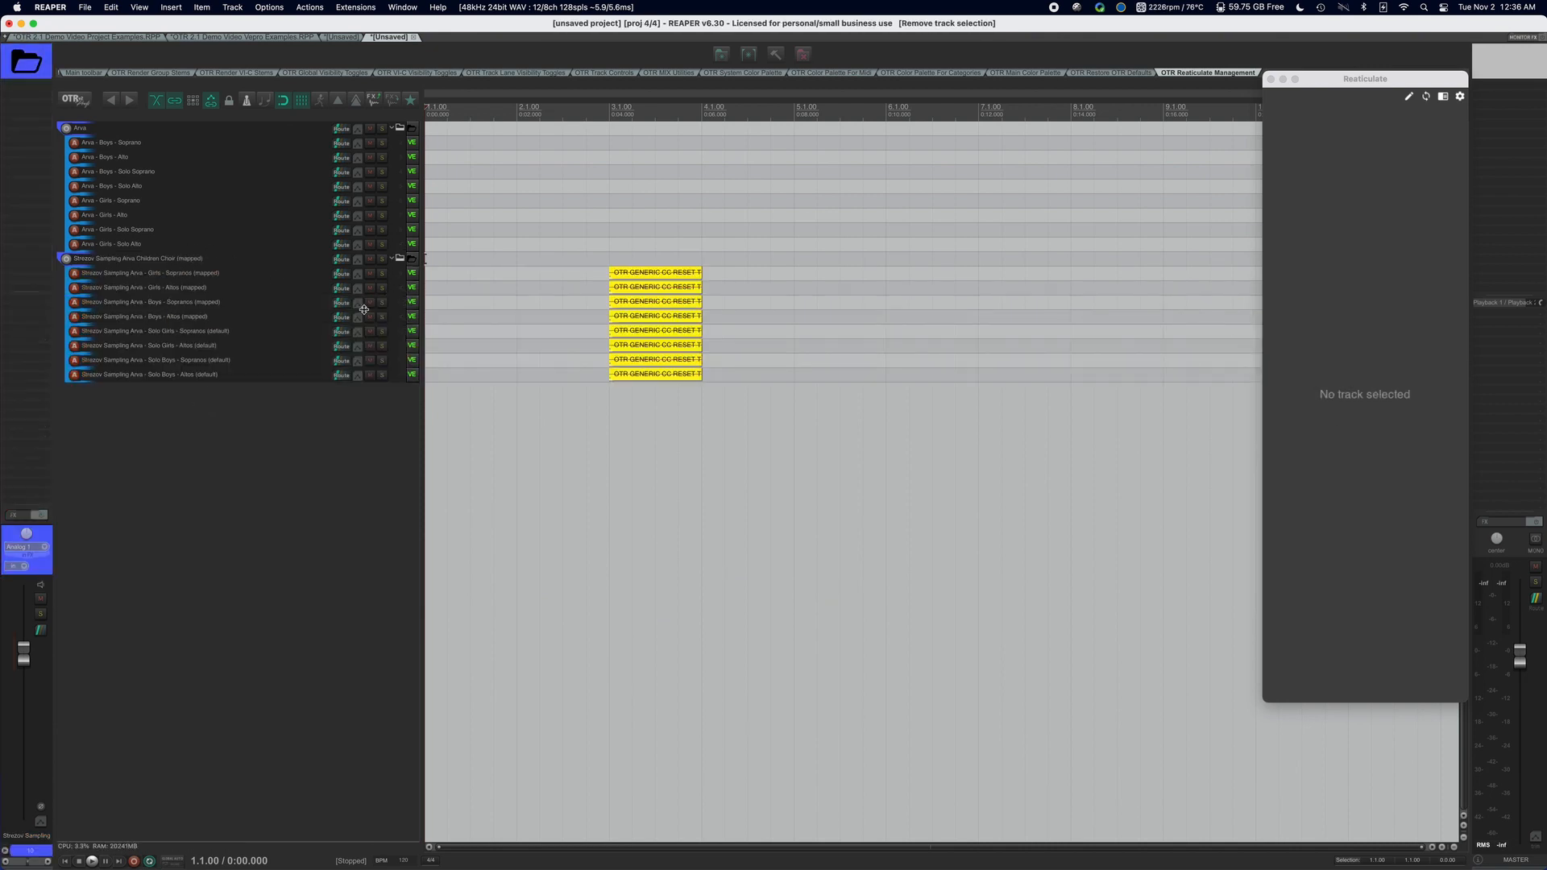
scroll(519, 351, down, 4)
scroll(520, 350, down, 1)
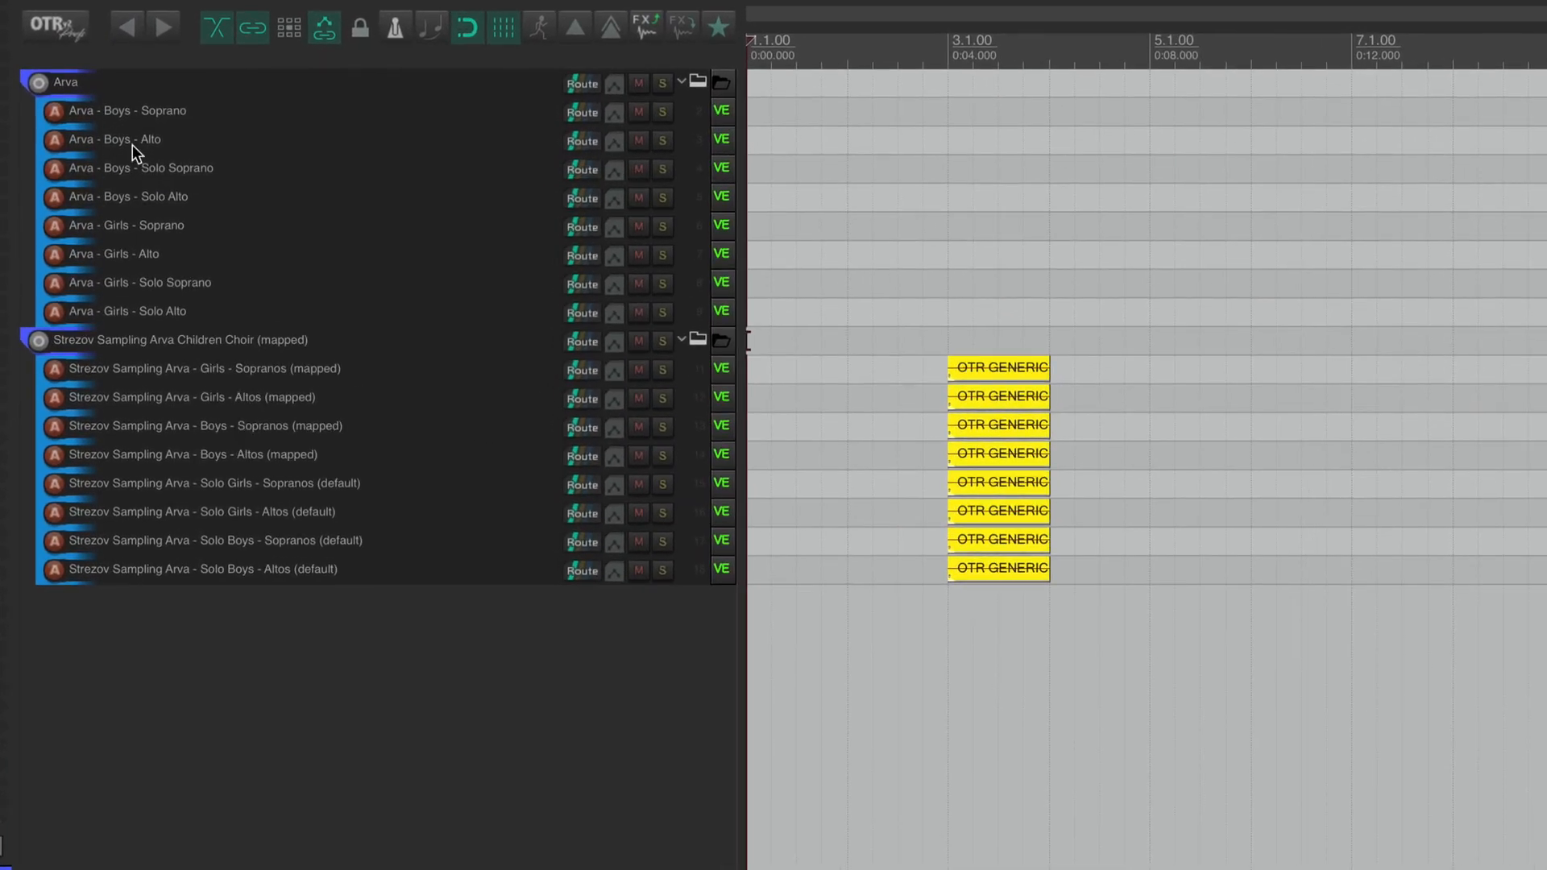
Go through the Boys and Girls tracks in the Arva folder to review the basic unmapped setup.
click(166, 114)
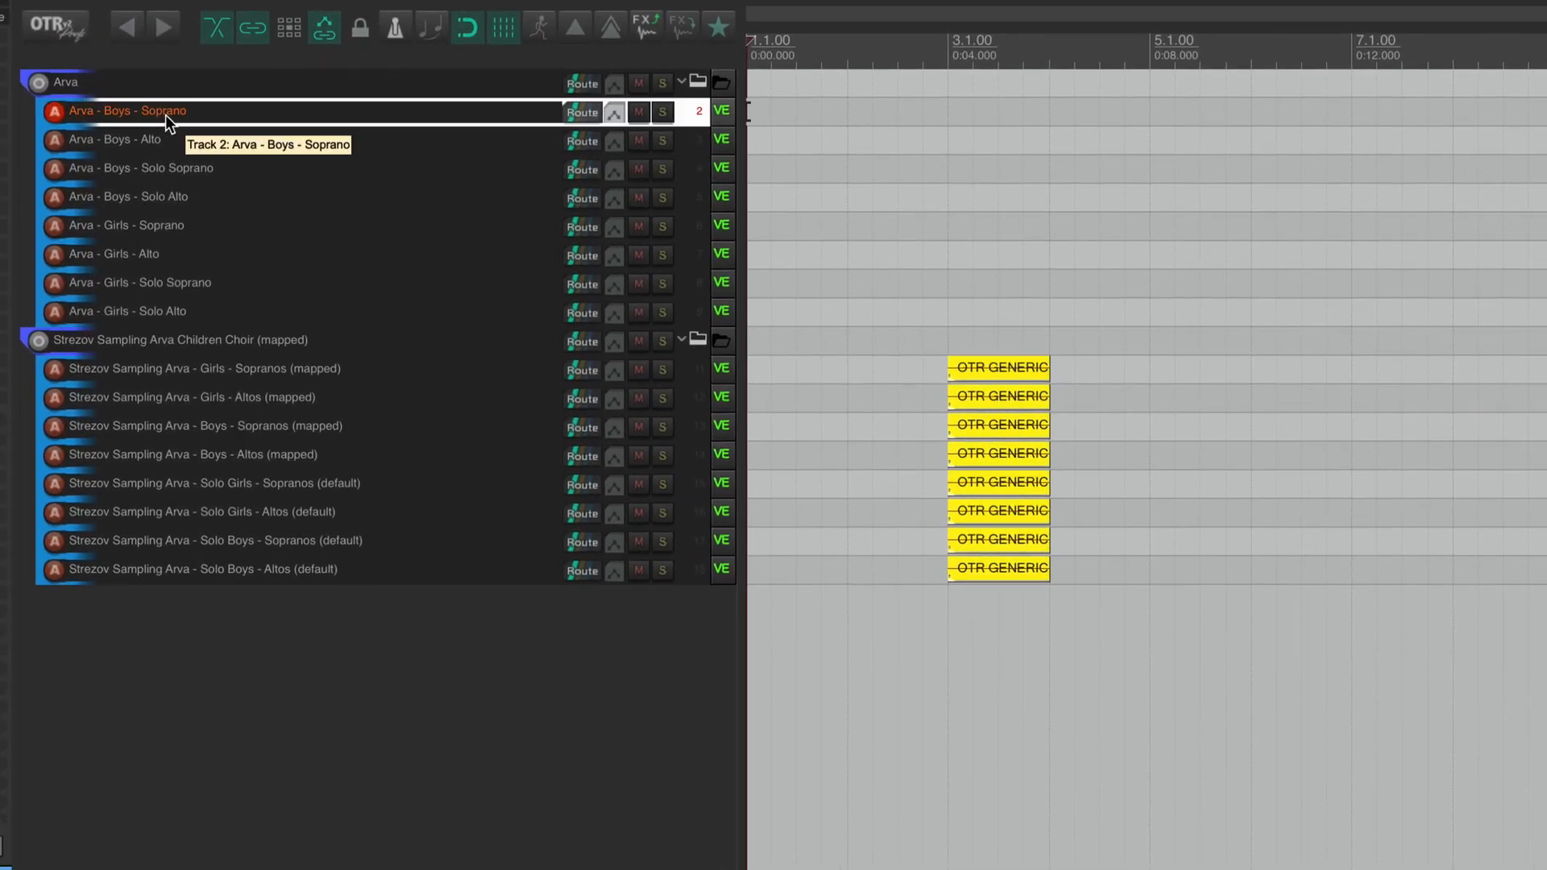
click(172, 133)
click(192, 168)
click(194, 197)
click(198, 226)
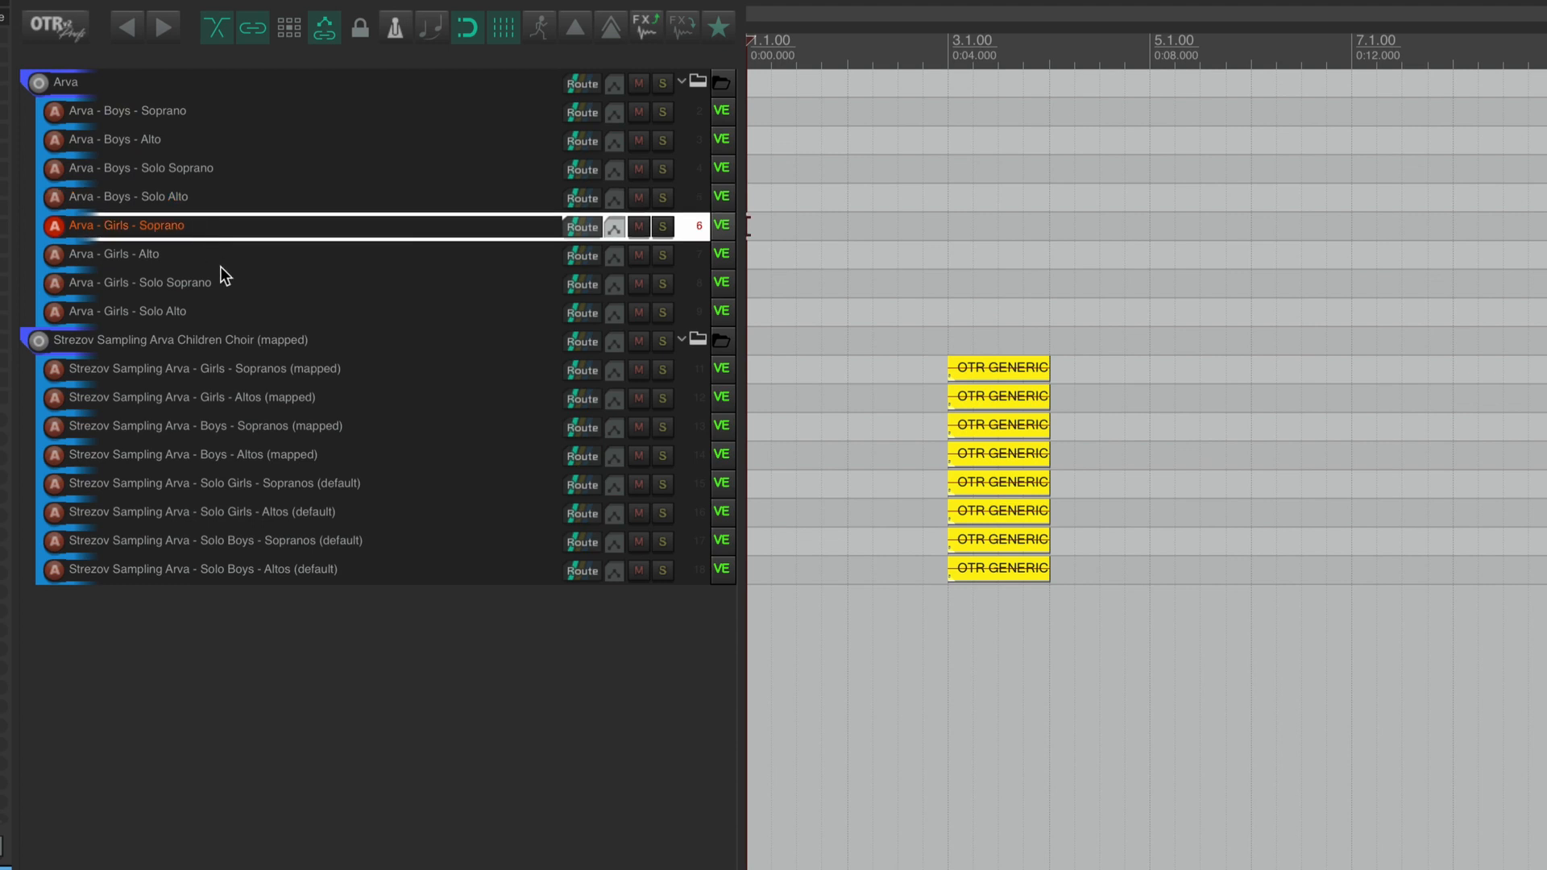
Examine the naming of the Strezov Sampling Arva Children Choir folder and its Girls - Sopranos track, focusing on the mapped suffix.
click(287, 351)
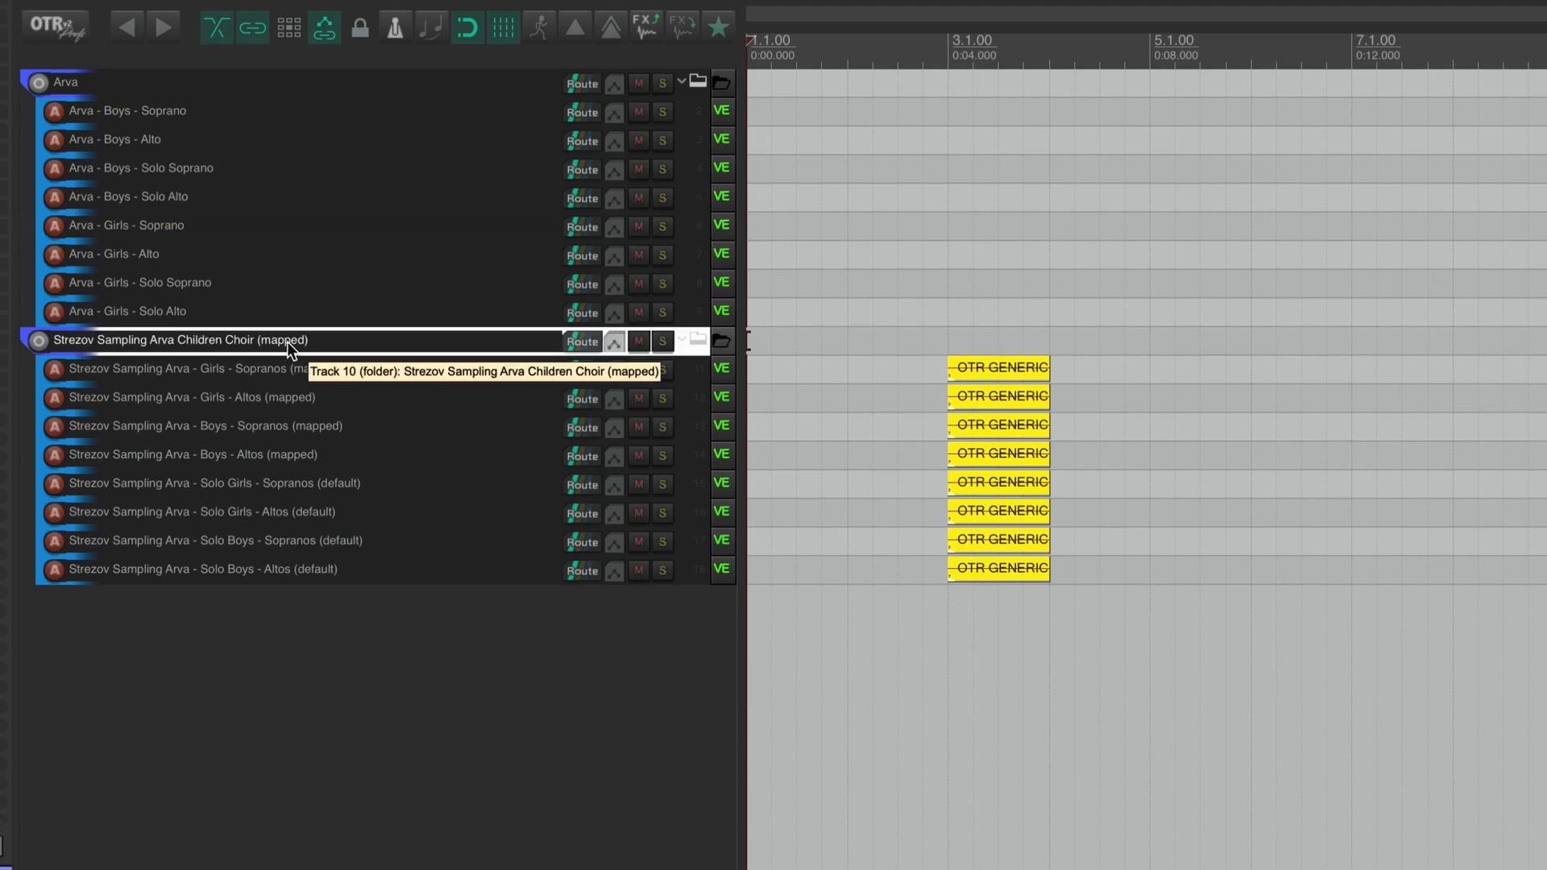
double_click(289, 340)
drag(311, 340, 340, 341)
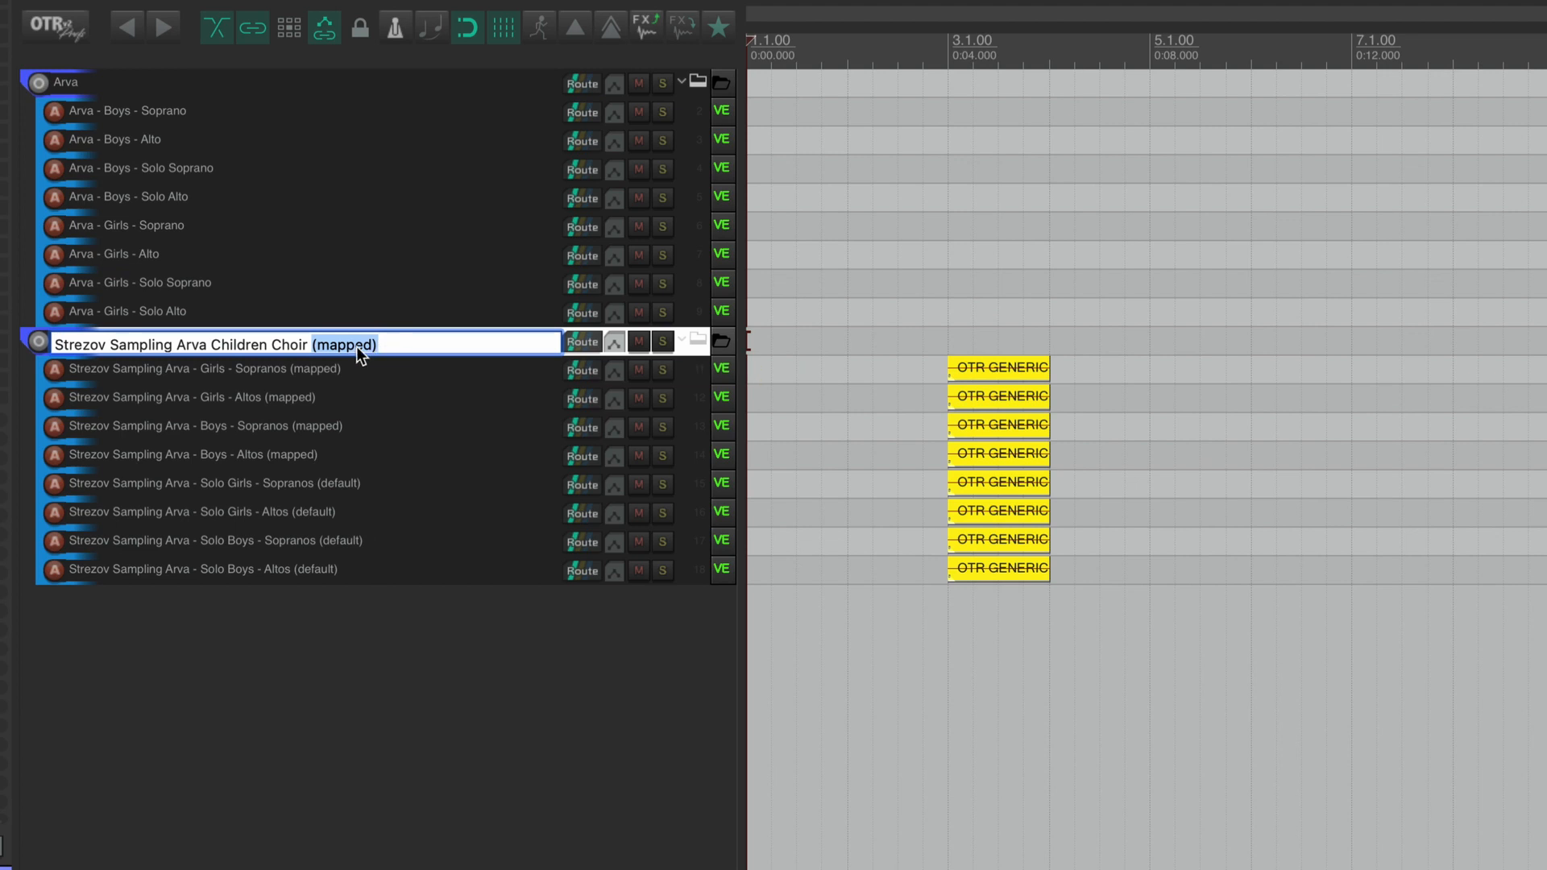
click(353, 344)
double_click(352, 344)
drag(383, 341, 355, 340)
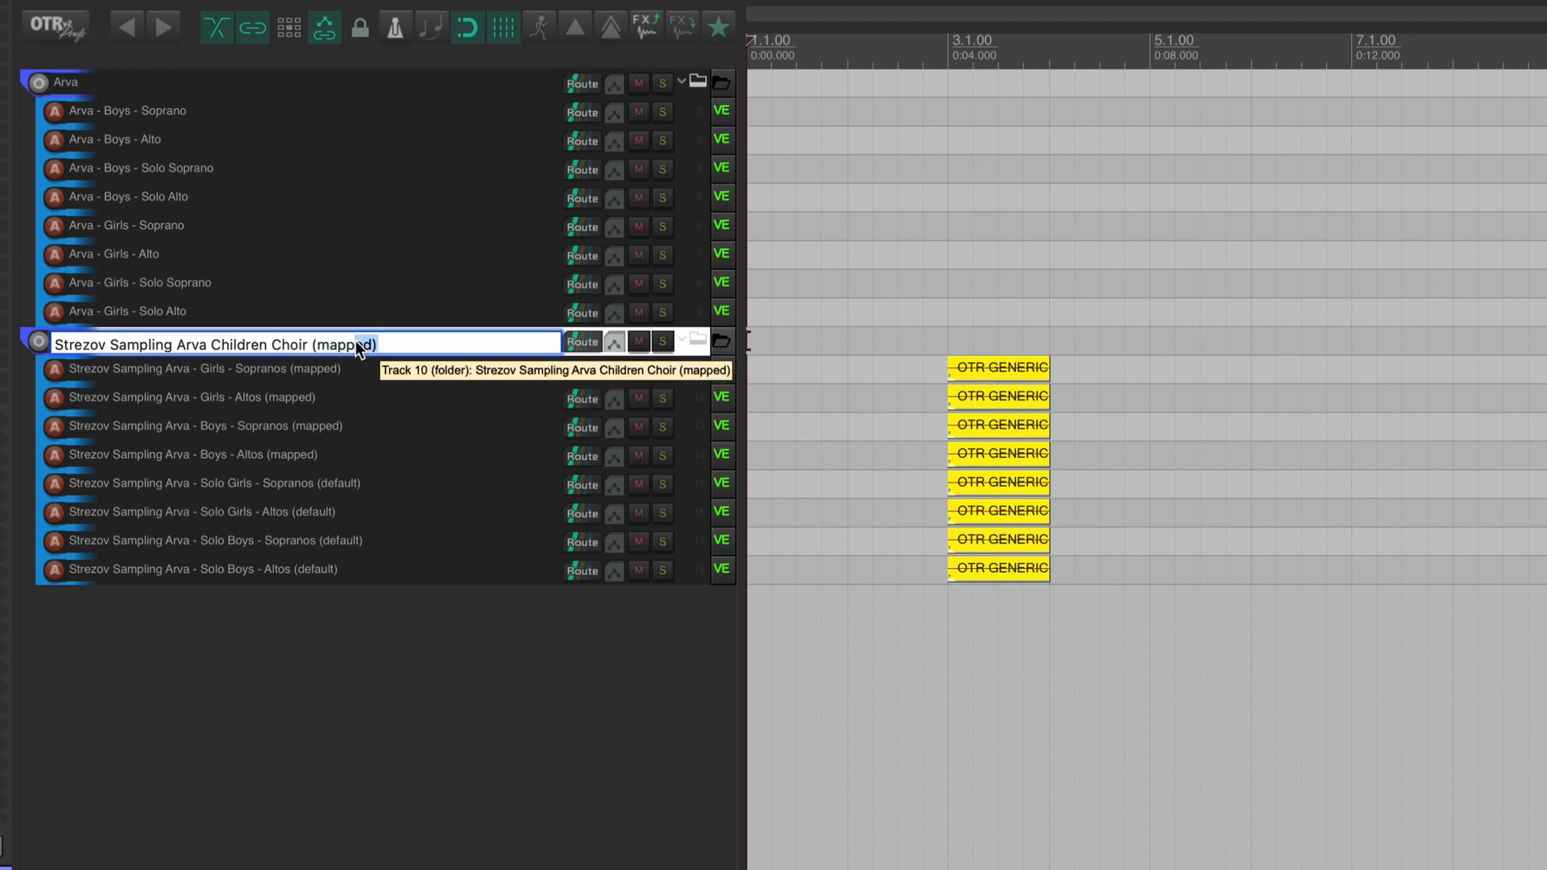
click(316, 369)
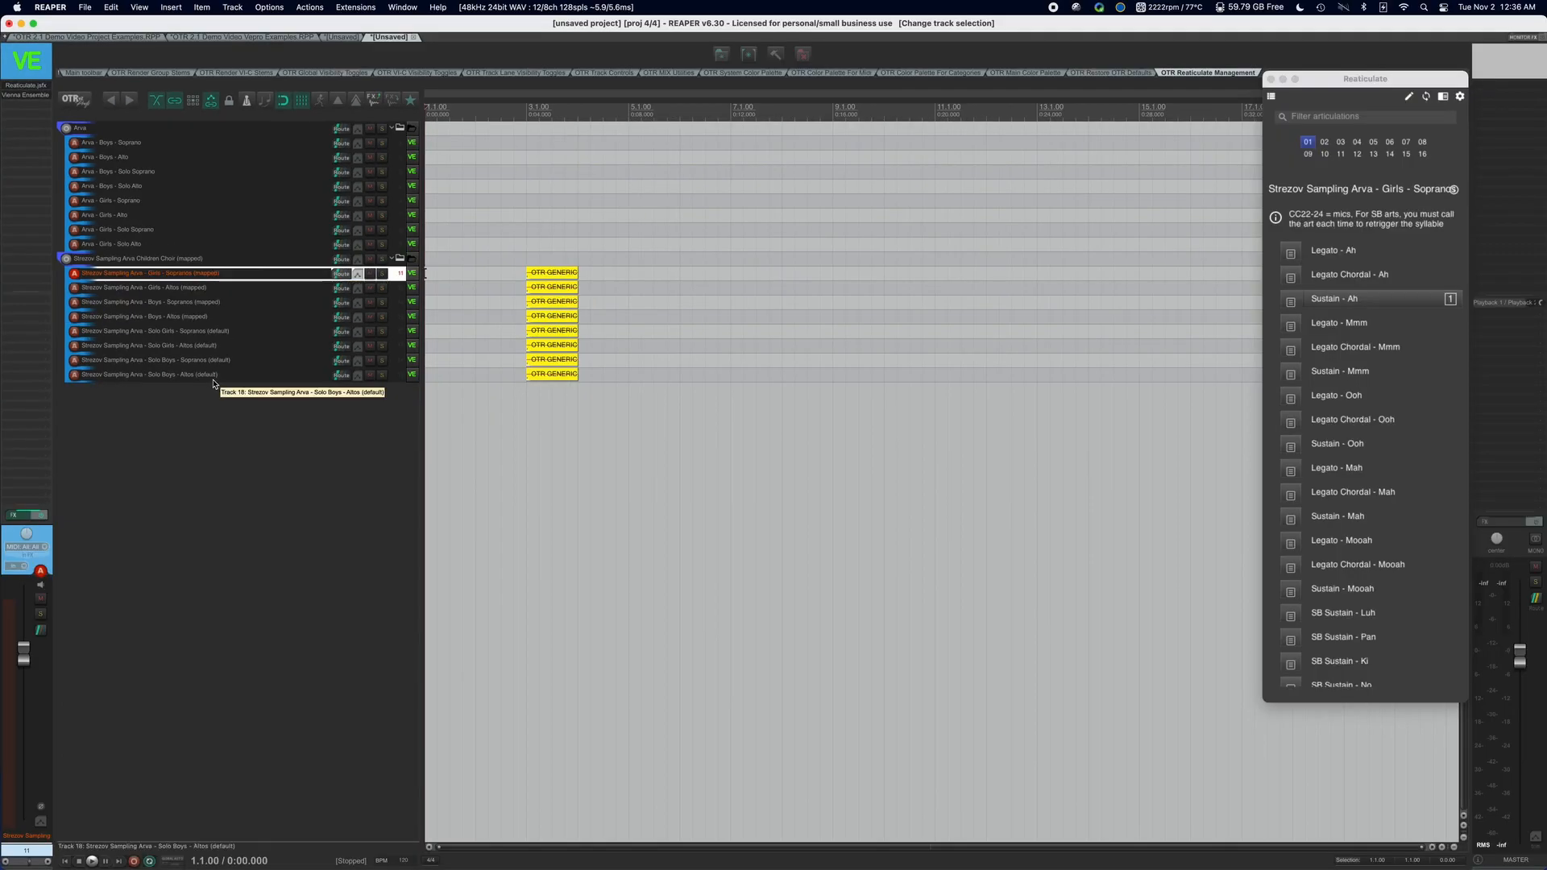
click(341, 622)
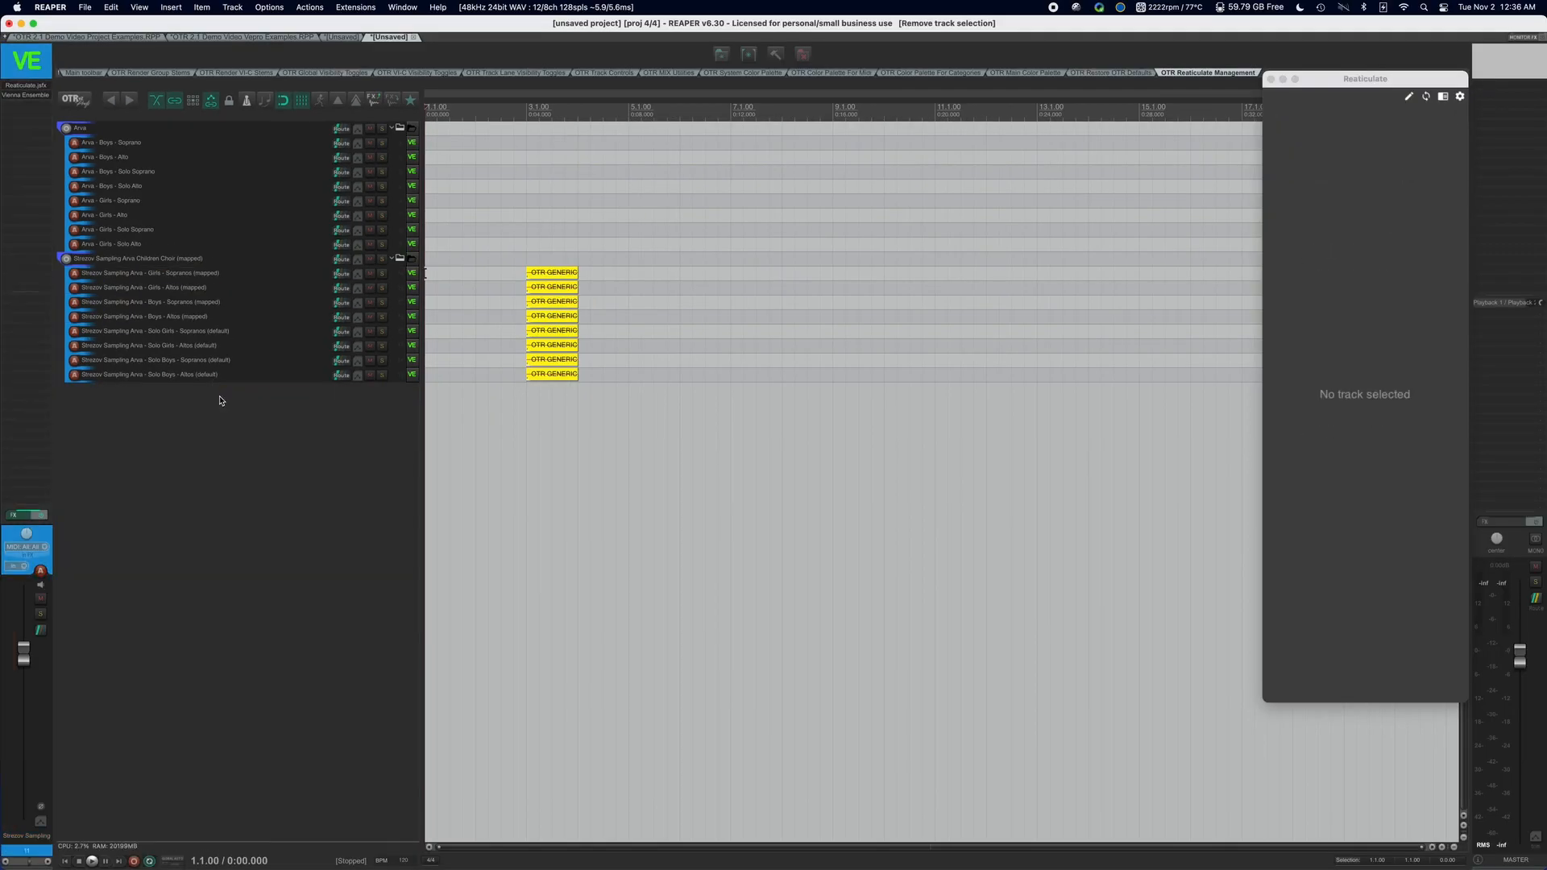
Inspect the CC reset MIDI item on the Girls - Sopranos (mapped) track as an event list, and close the editor.
double_click(562, 270)
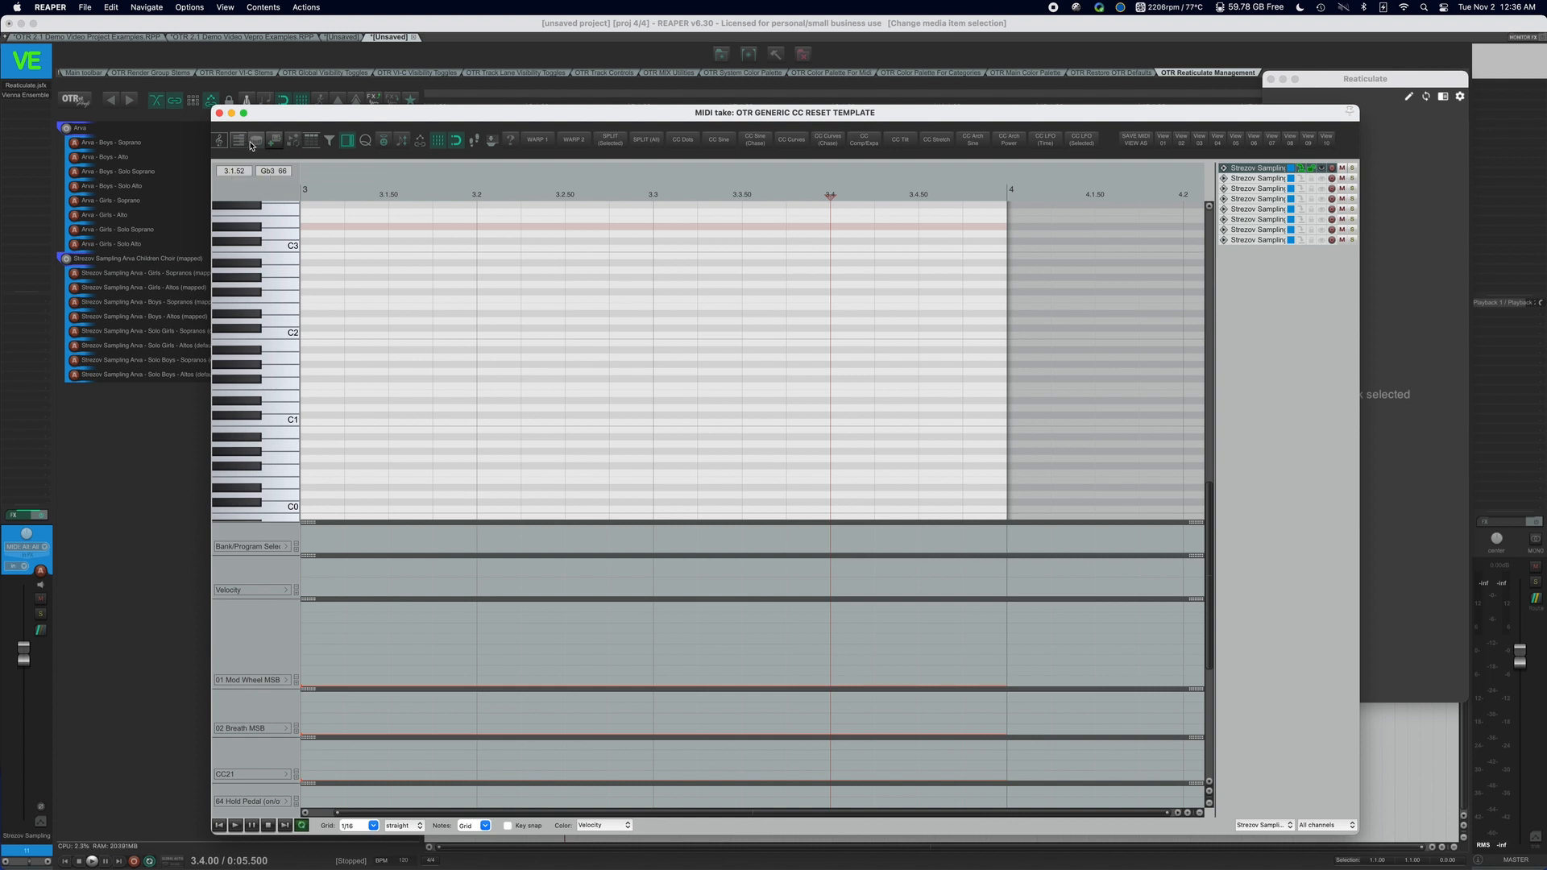
click(311, 141)
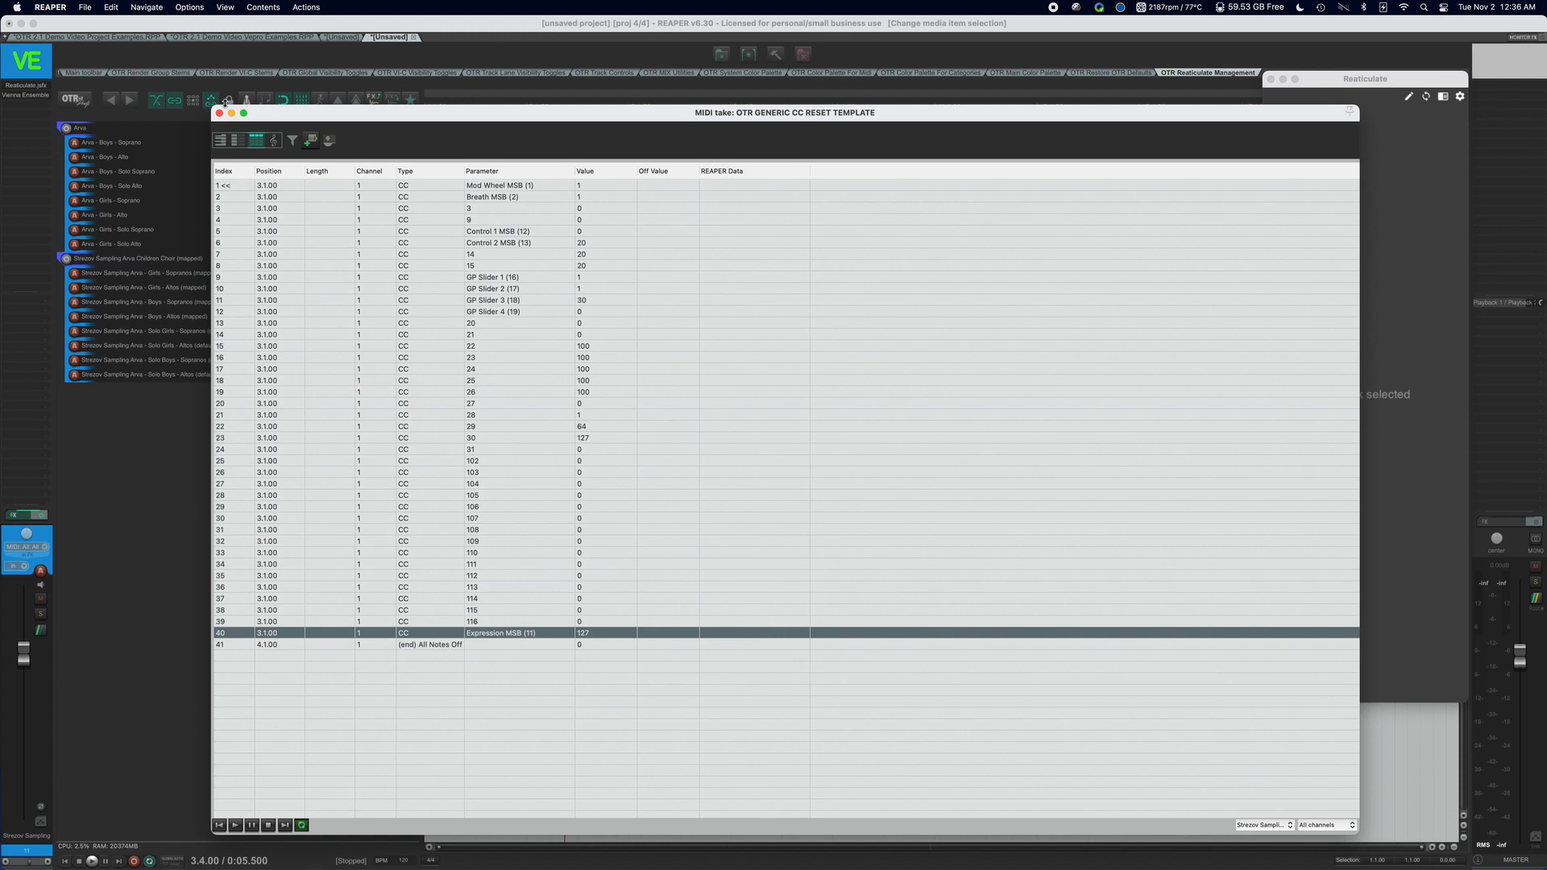
click(220, 114)
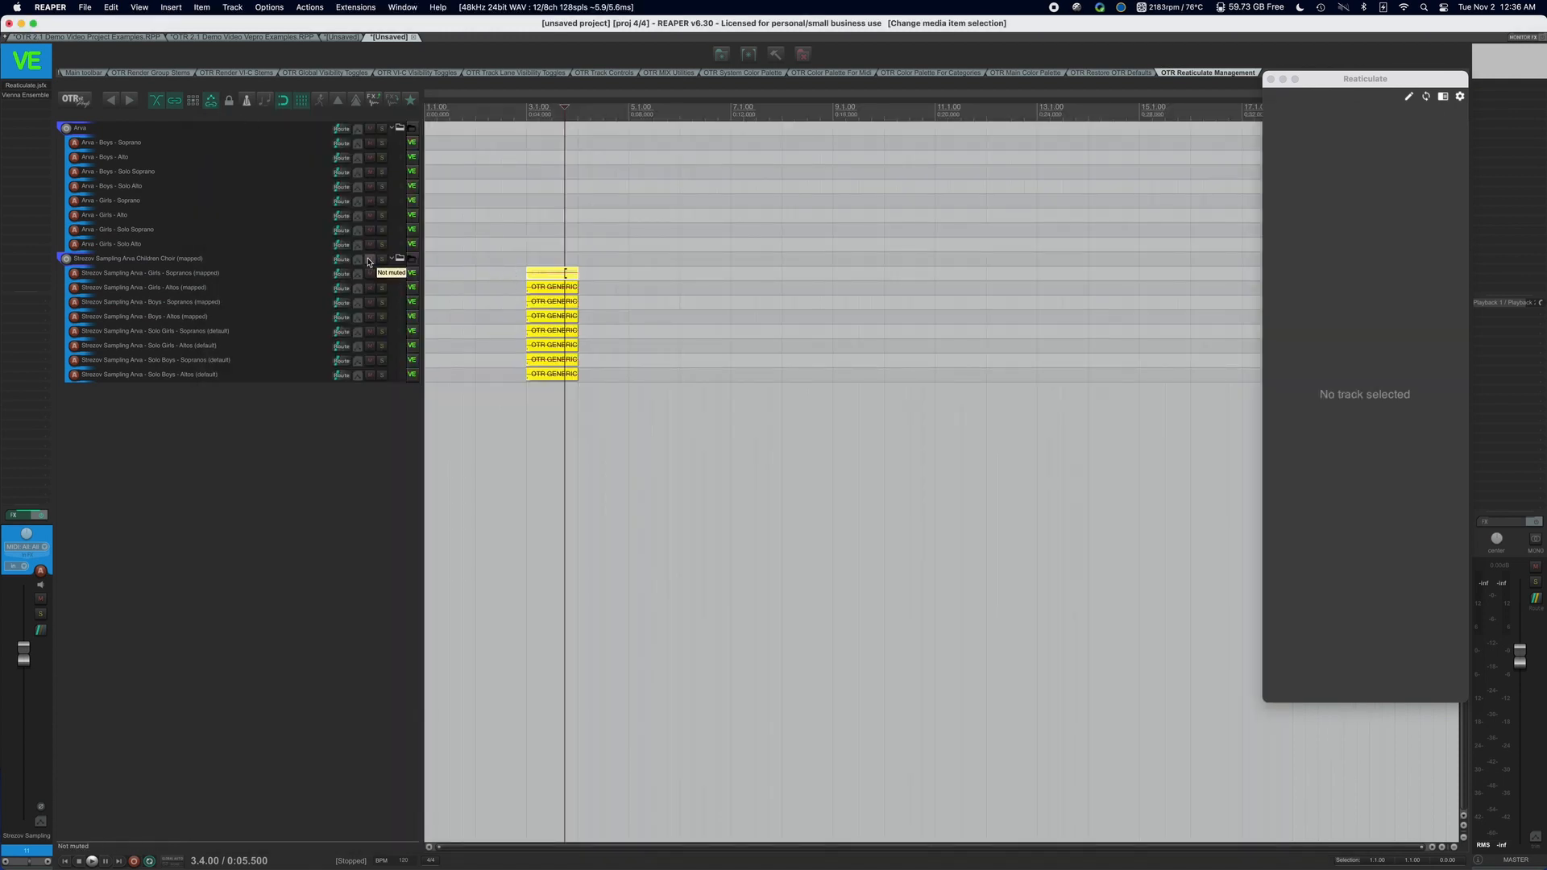
Examine the Reaticulate articulation banks and bank notes of the mapped Girls - Sopranos and Girls - Altos tracks.
click(271, 275)
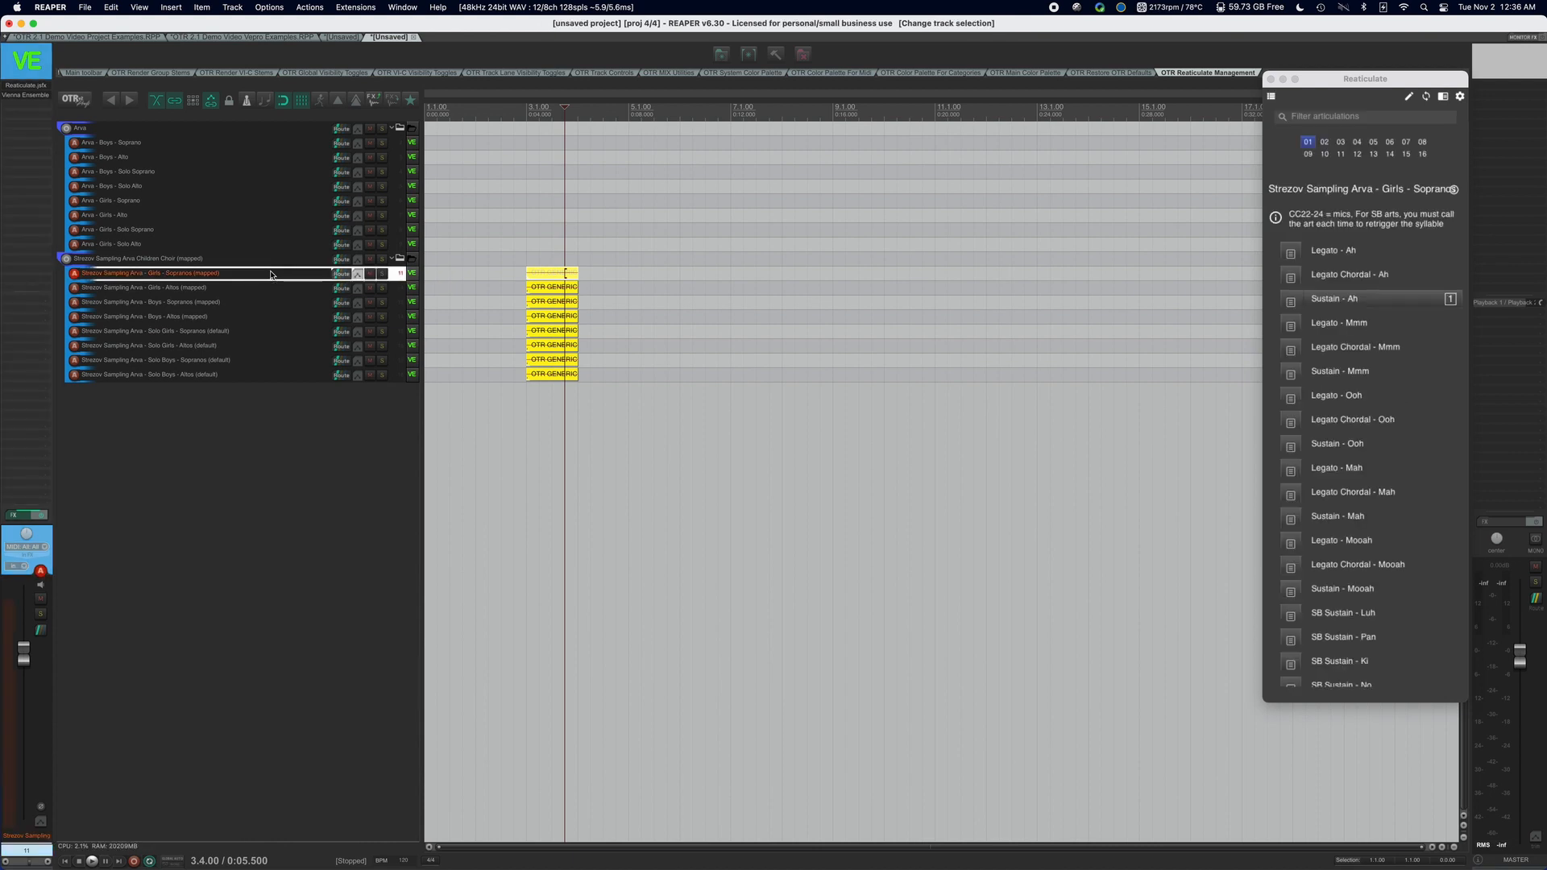
click(227, 289)
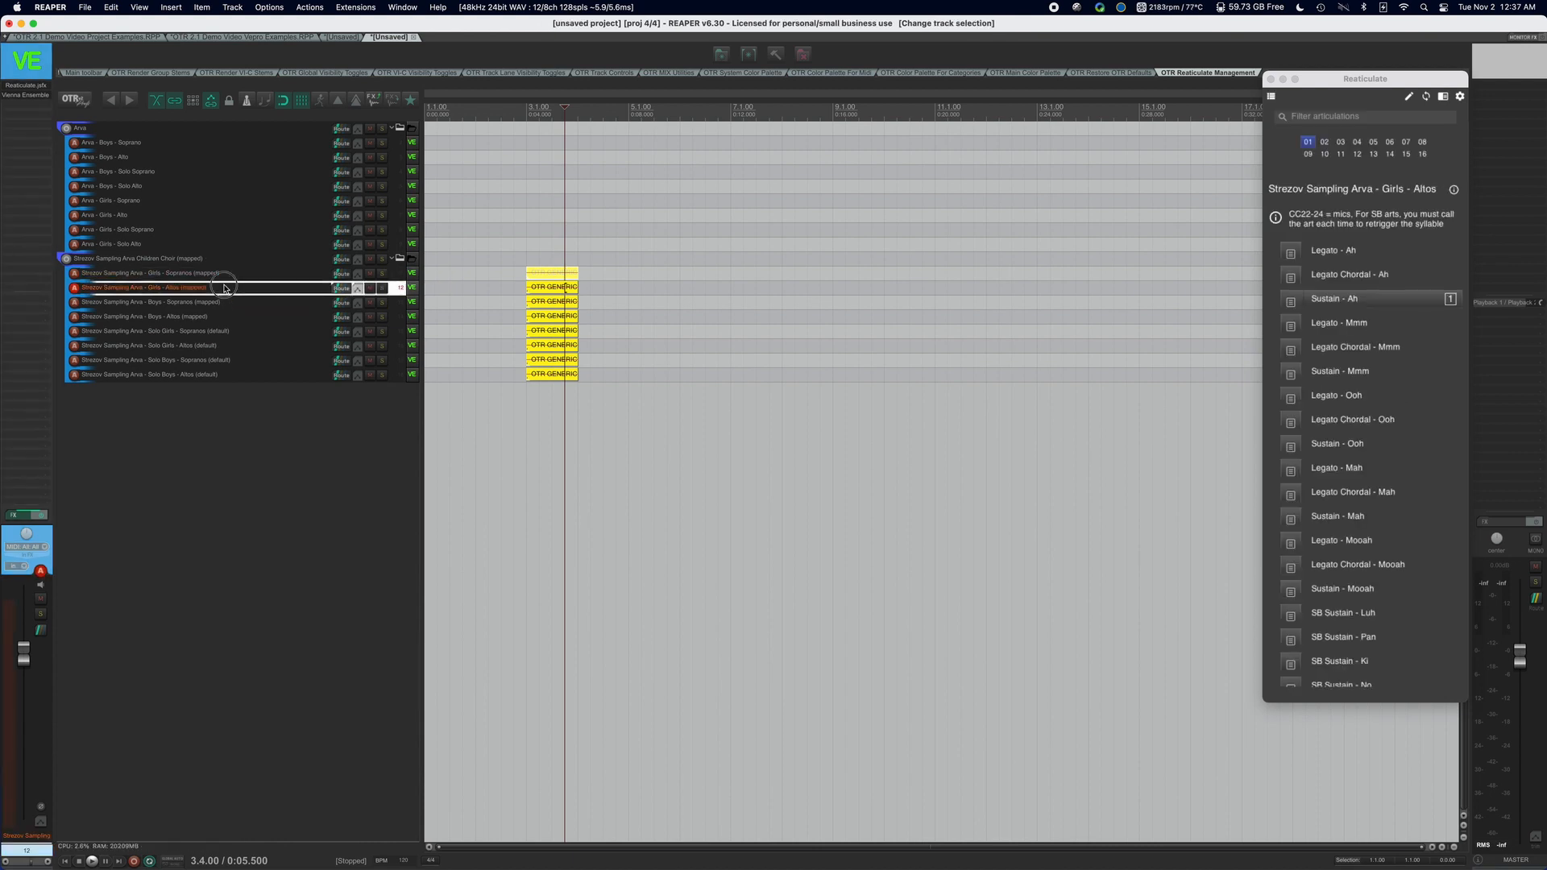
click(229, 275)
scroll(1340, 306, down, 5)
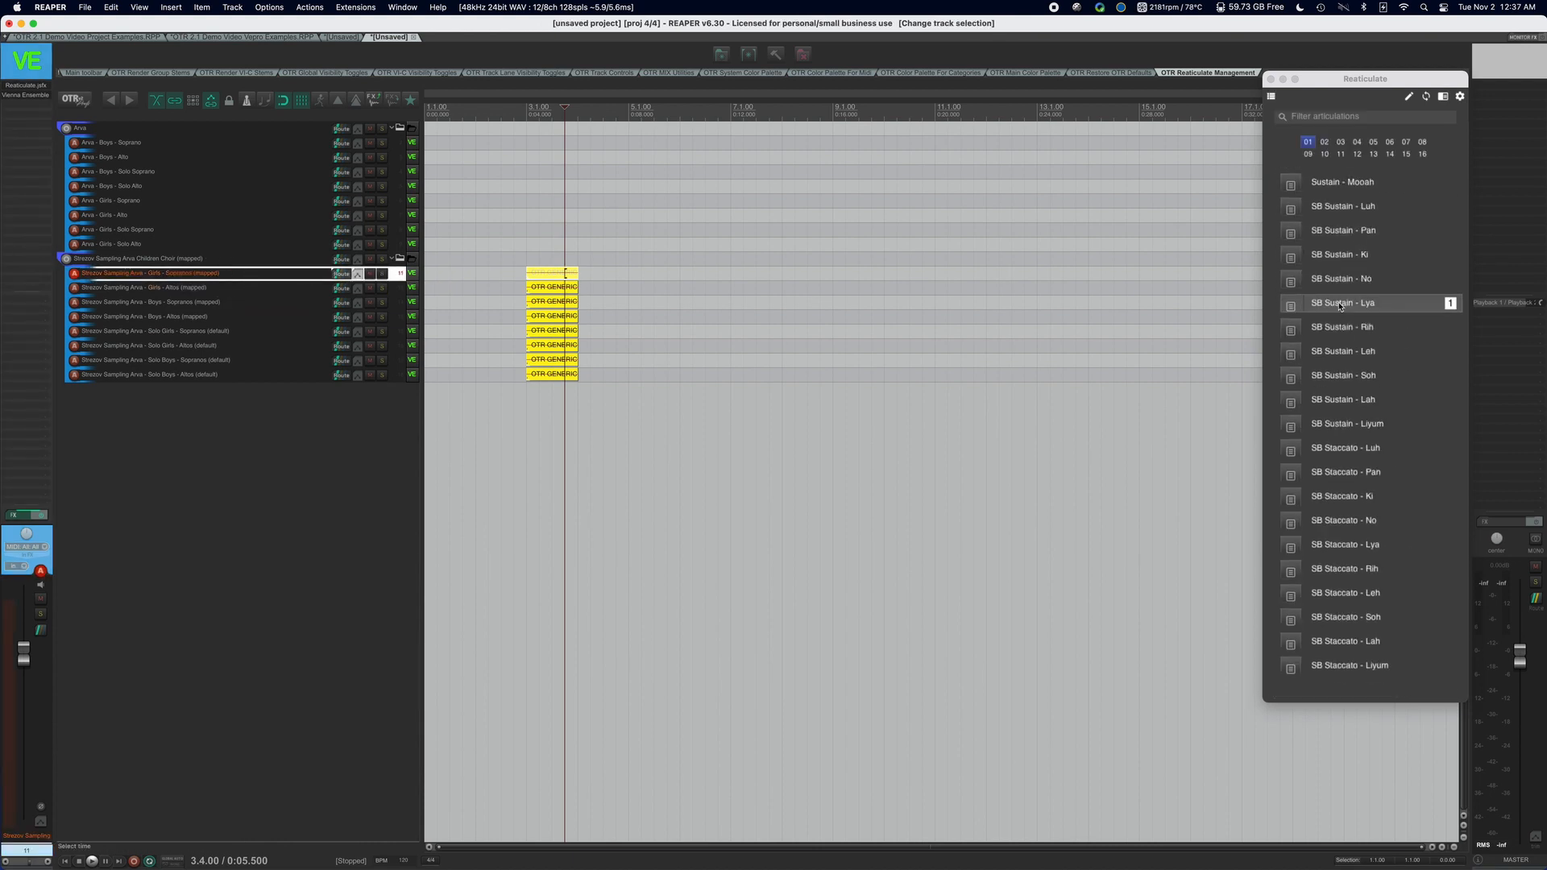
scroll(1339, 306, up, 5)
scroll(1339, 305, down, 5)
scroll(1339, 305, up, 6)
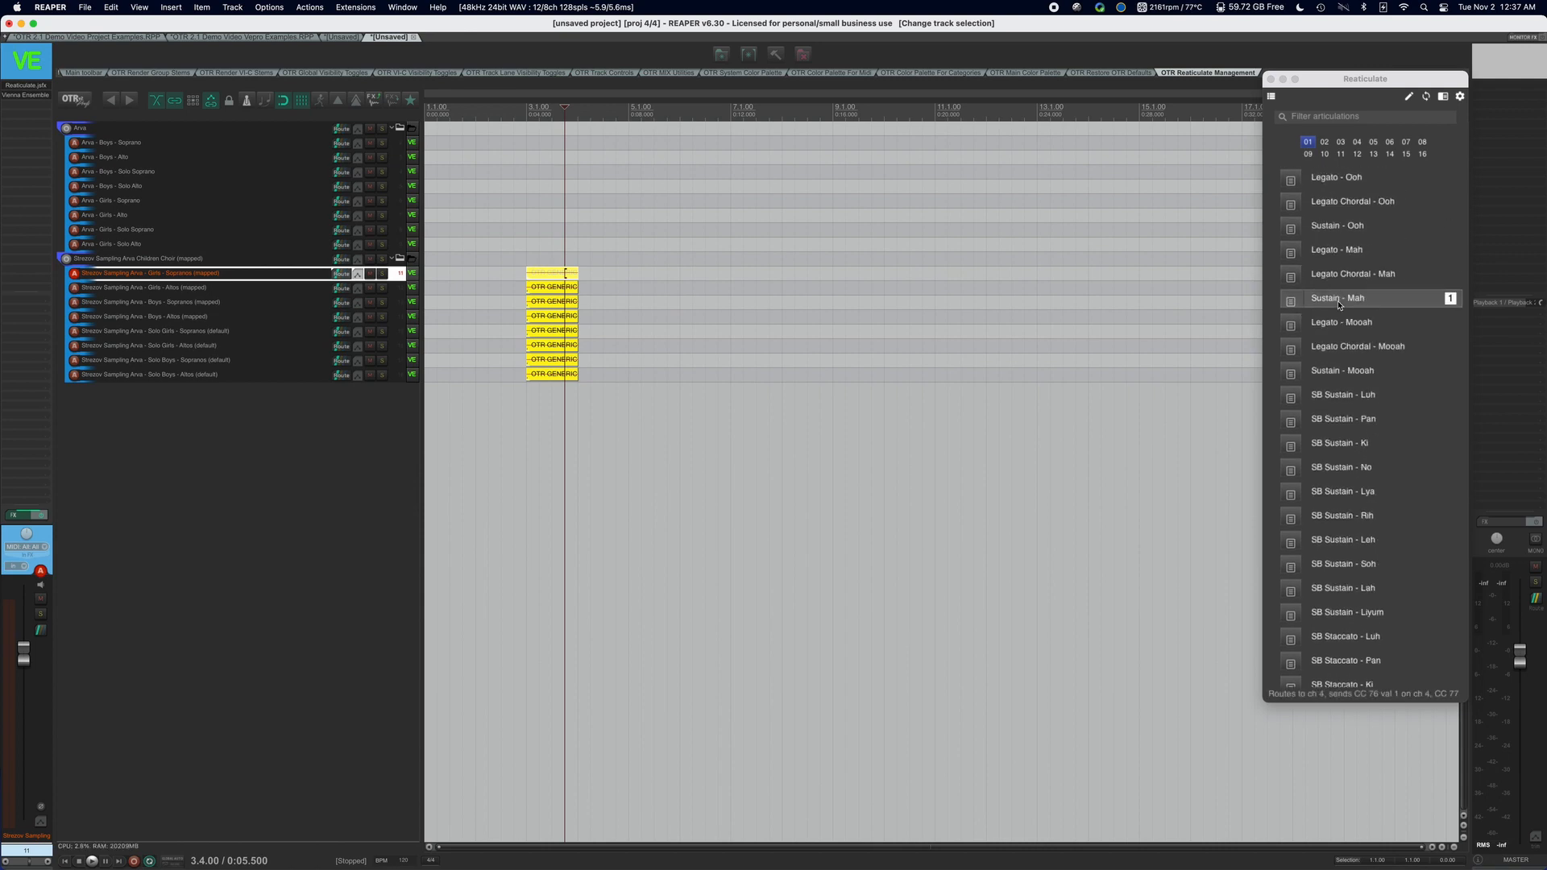
scroll(806, 484, right, 3)
click(254, 291)
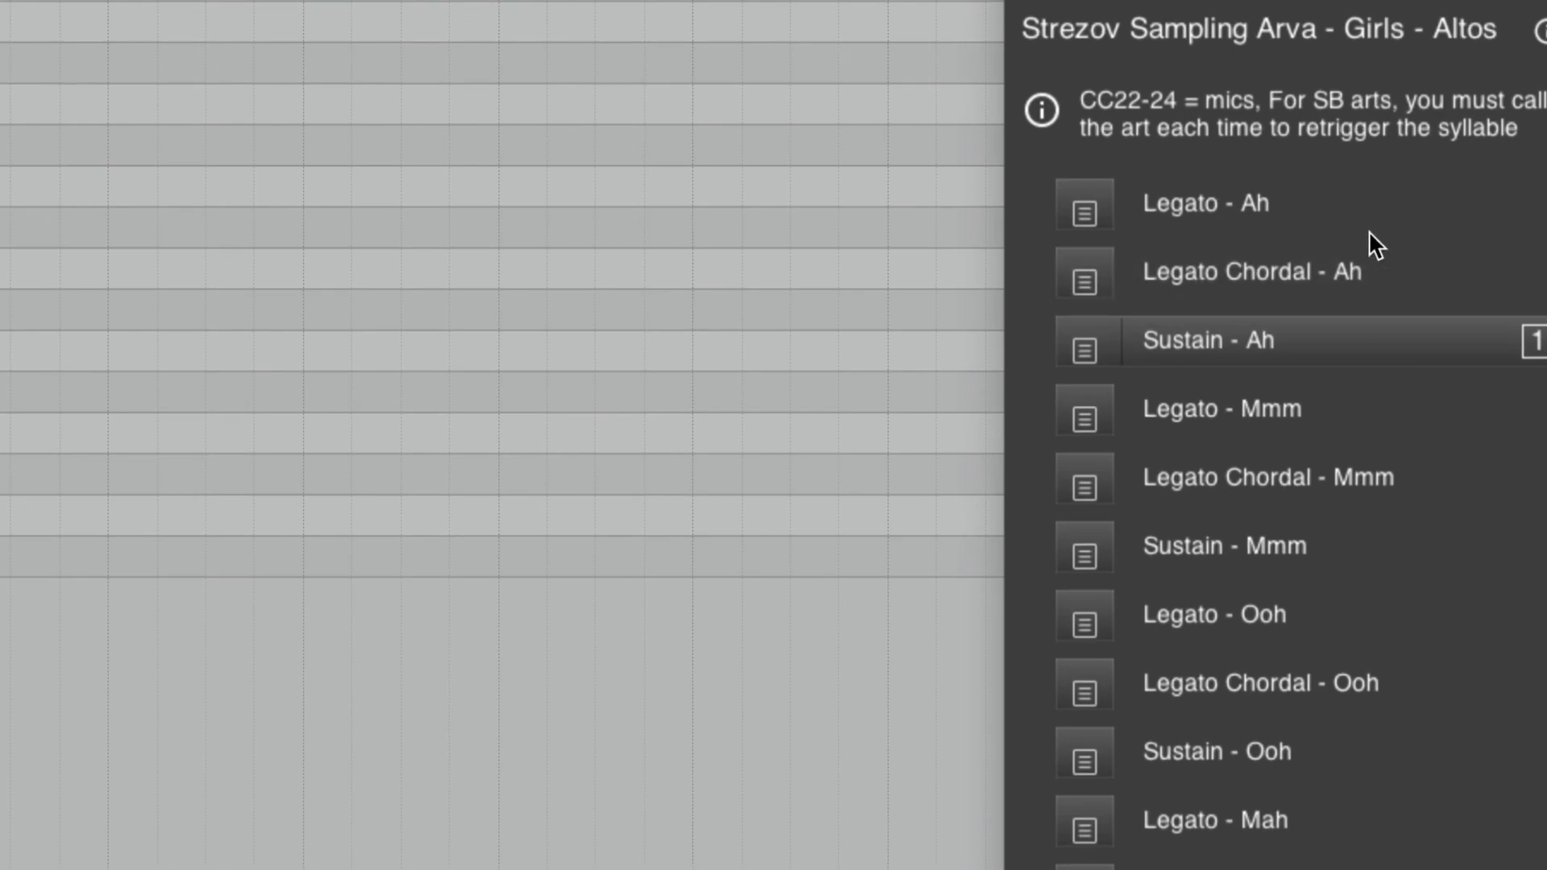
click(1386, 255)
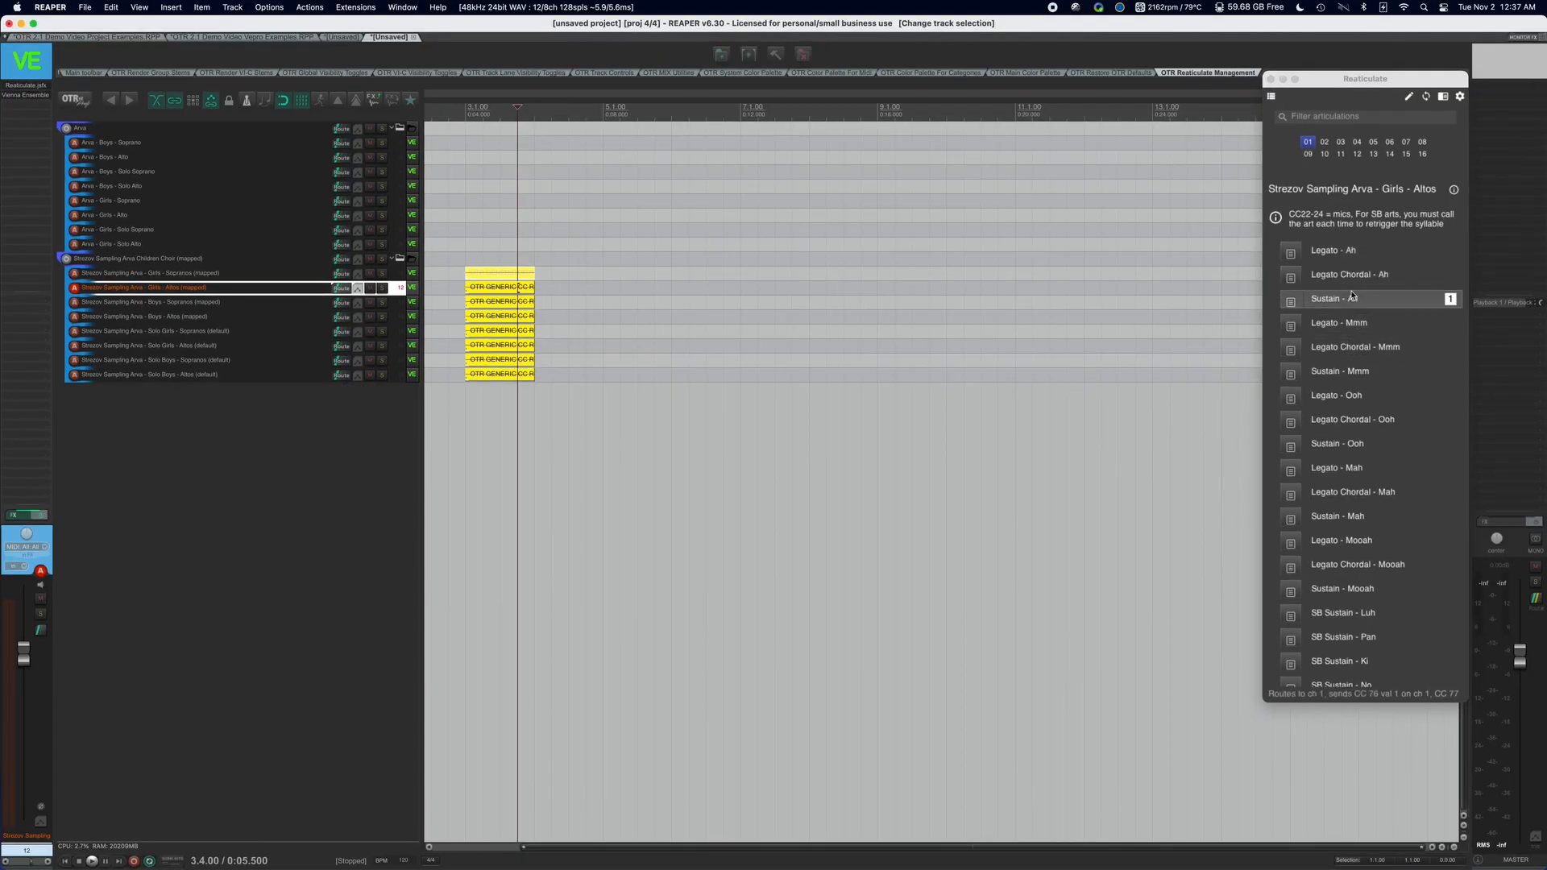
Open the Vienna Ensemble Pro plugin on the Girls - Sopranos (mapped) track to check its server connection.
click(187, 275)
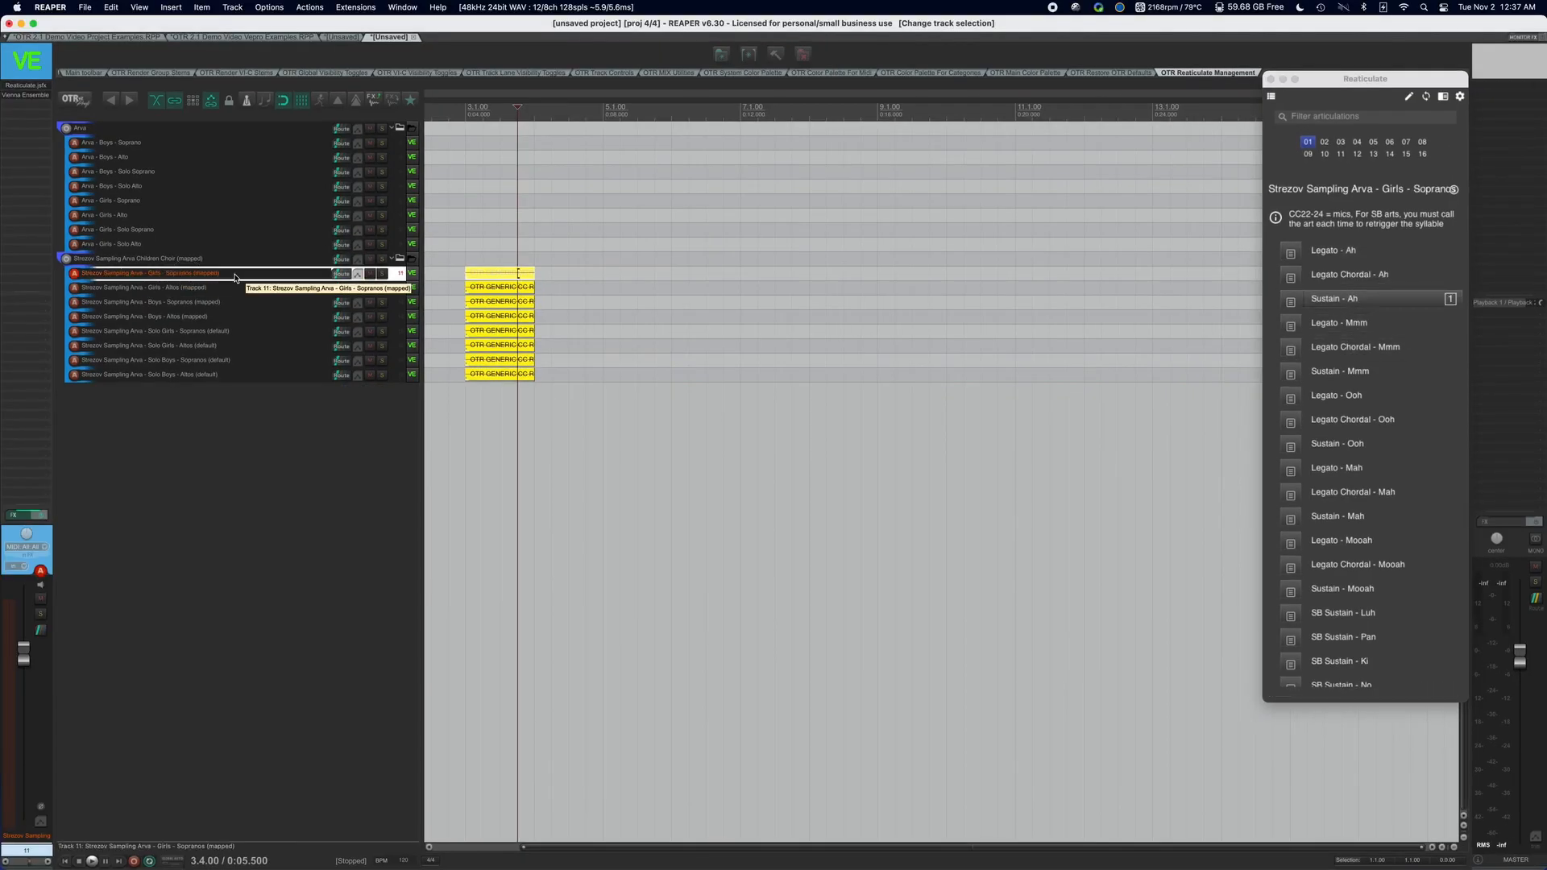
click(203, 288)
click(197, 274)
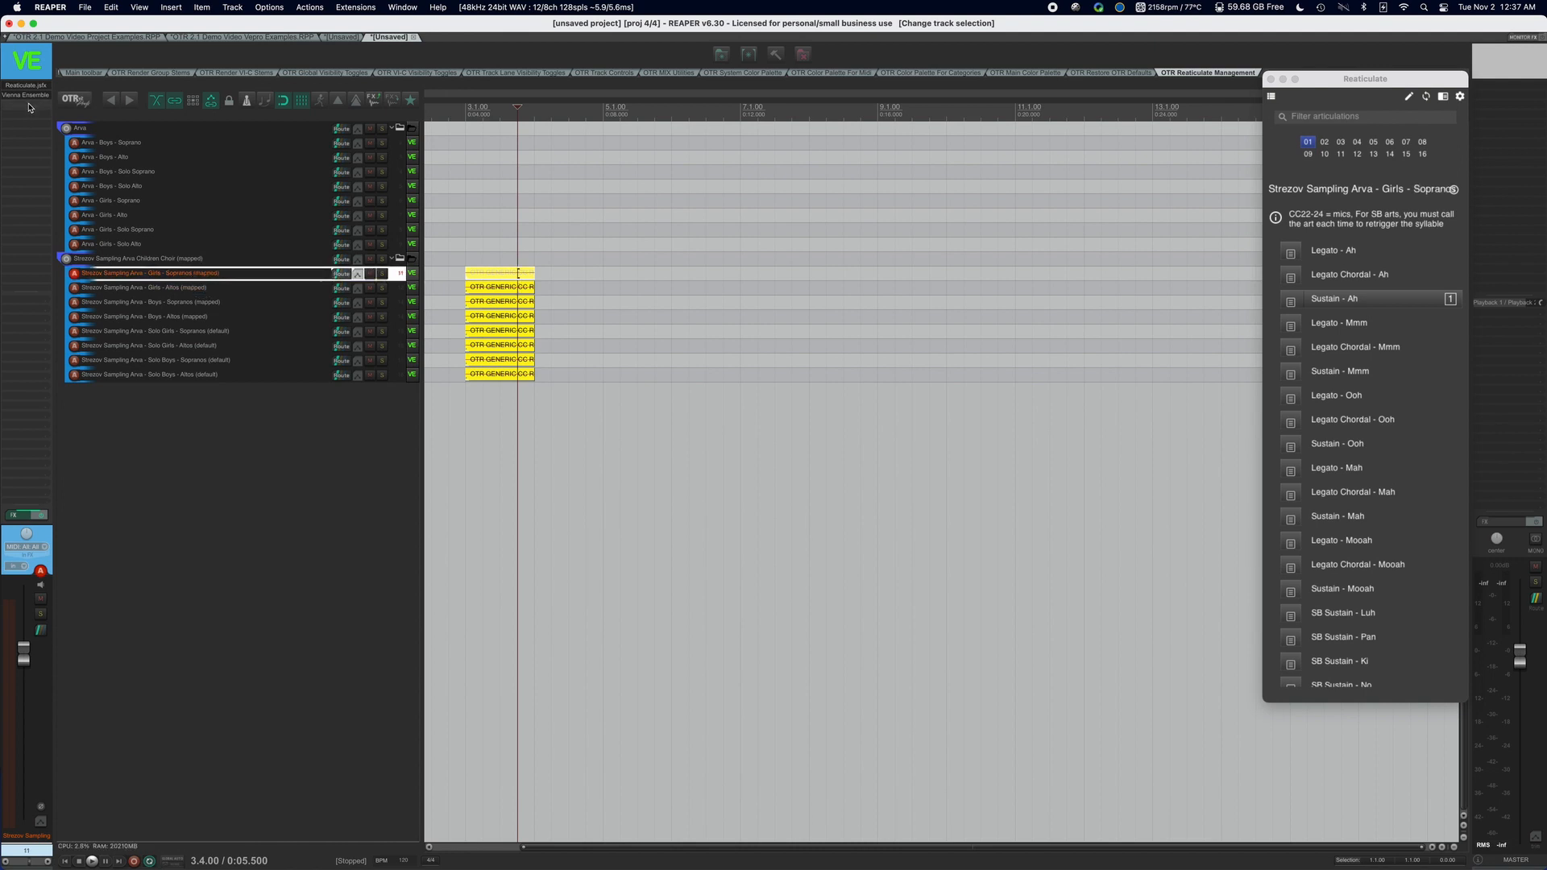
click(32, 95)
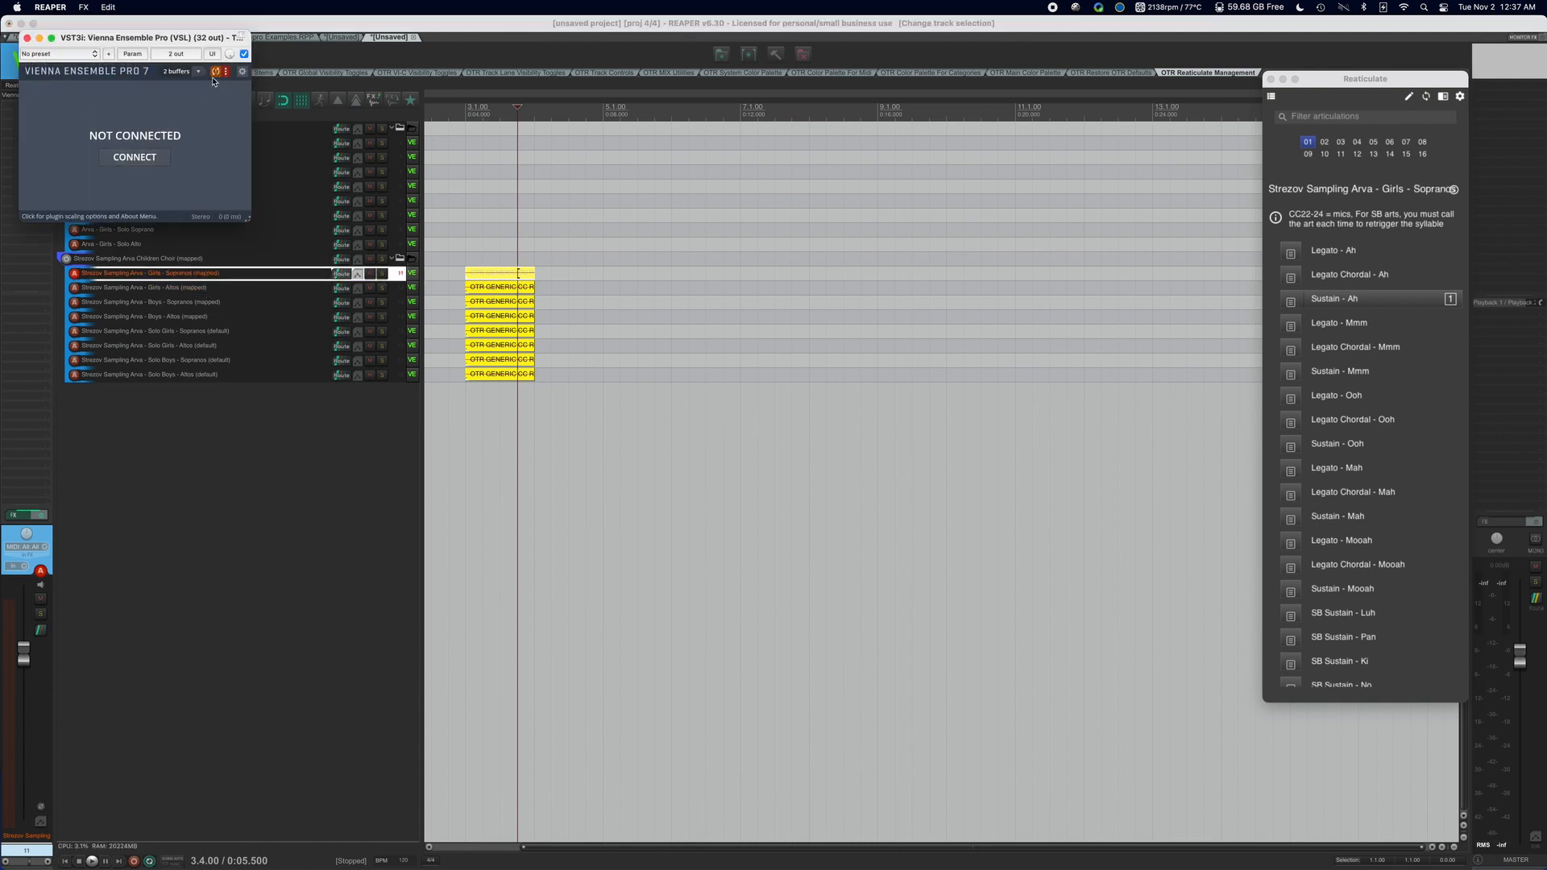
Connect the Vienna Ensemble Pro plugin to the Strezov Sampling Arva - Girls - Sopranos server instance, and close the plugin window.
click(137, 157)
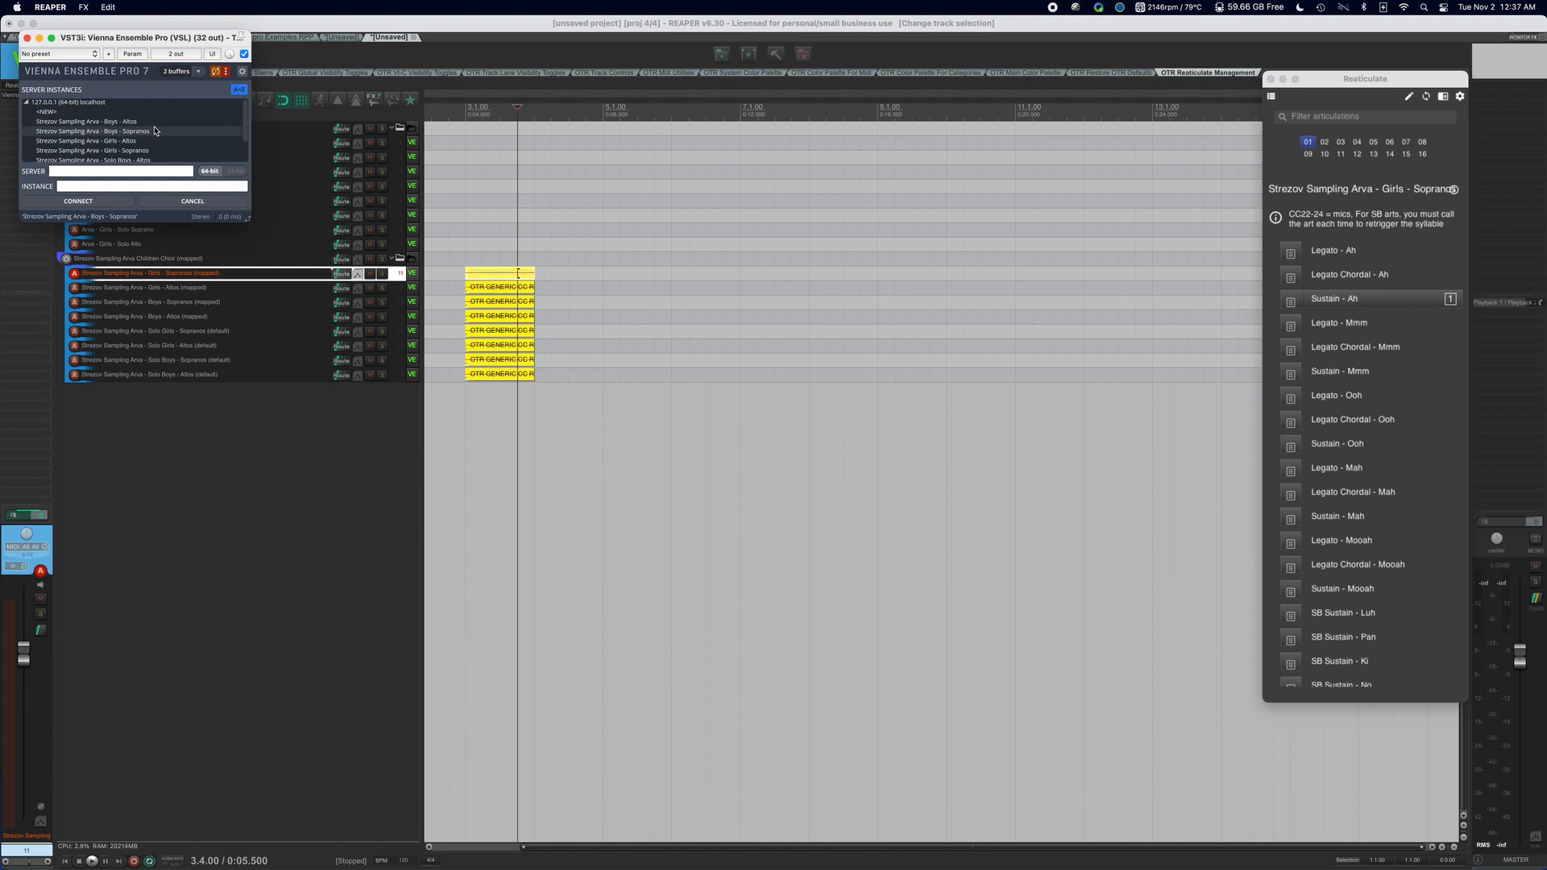
scroll(155, 131, down, 1)
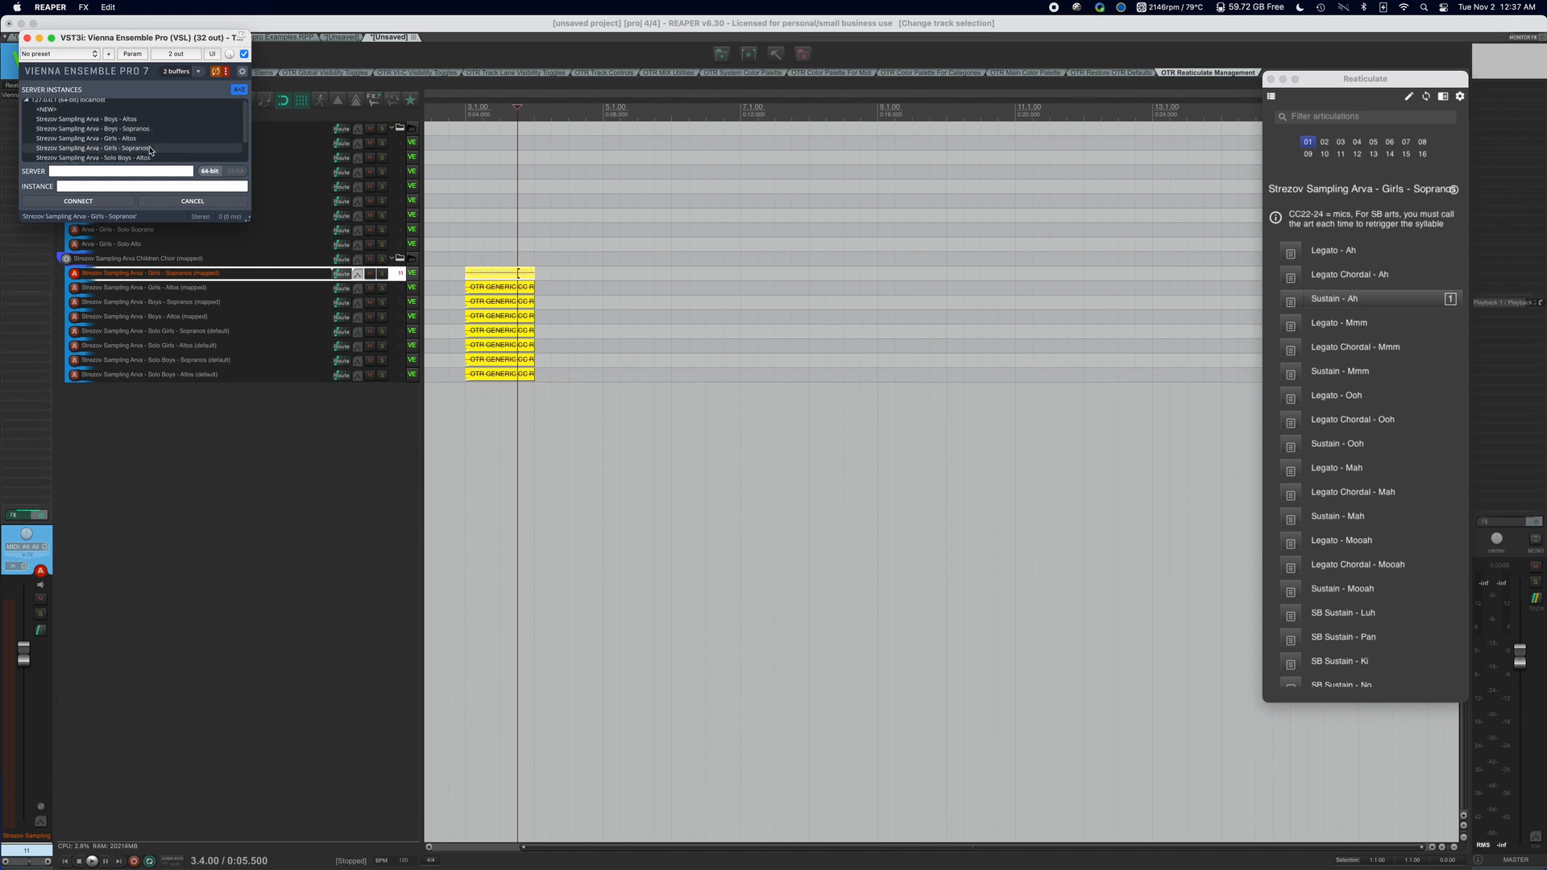
click(152, 148)
click(105, 203)
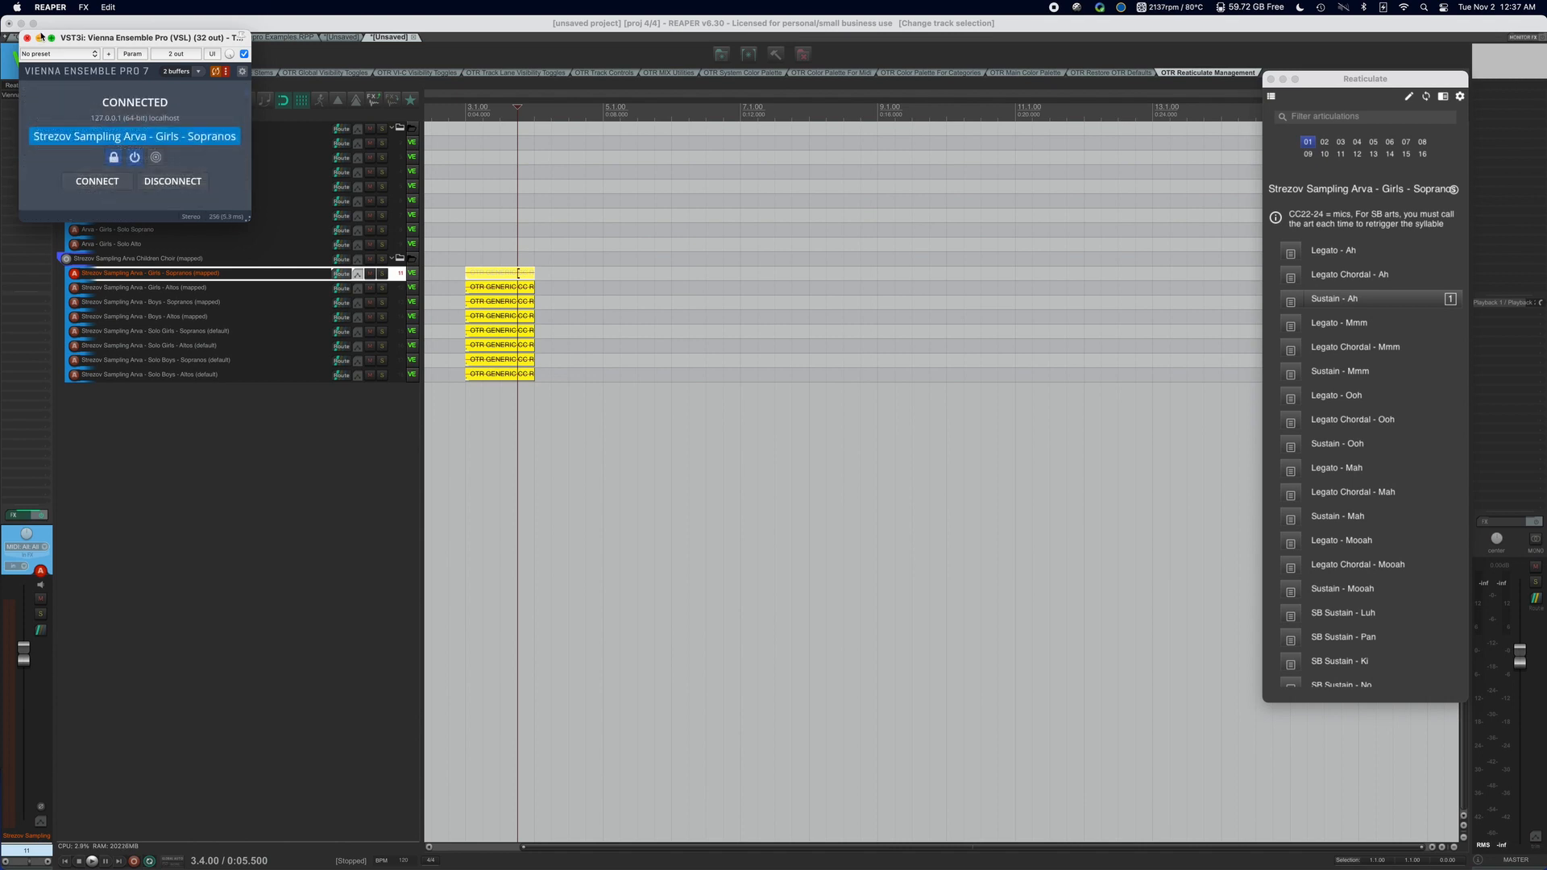
click(28, 38)
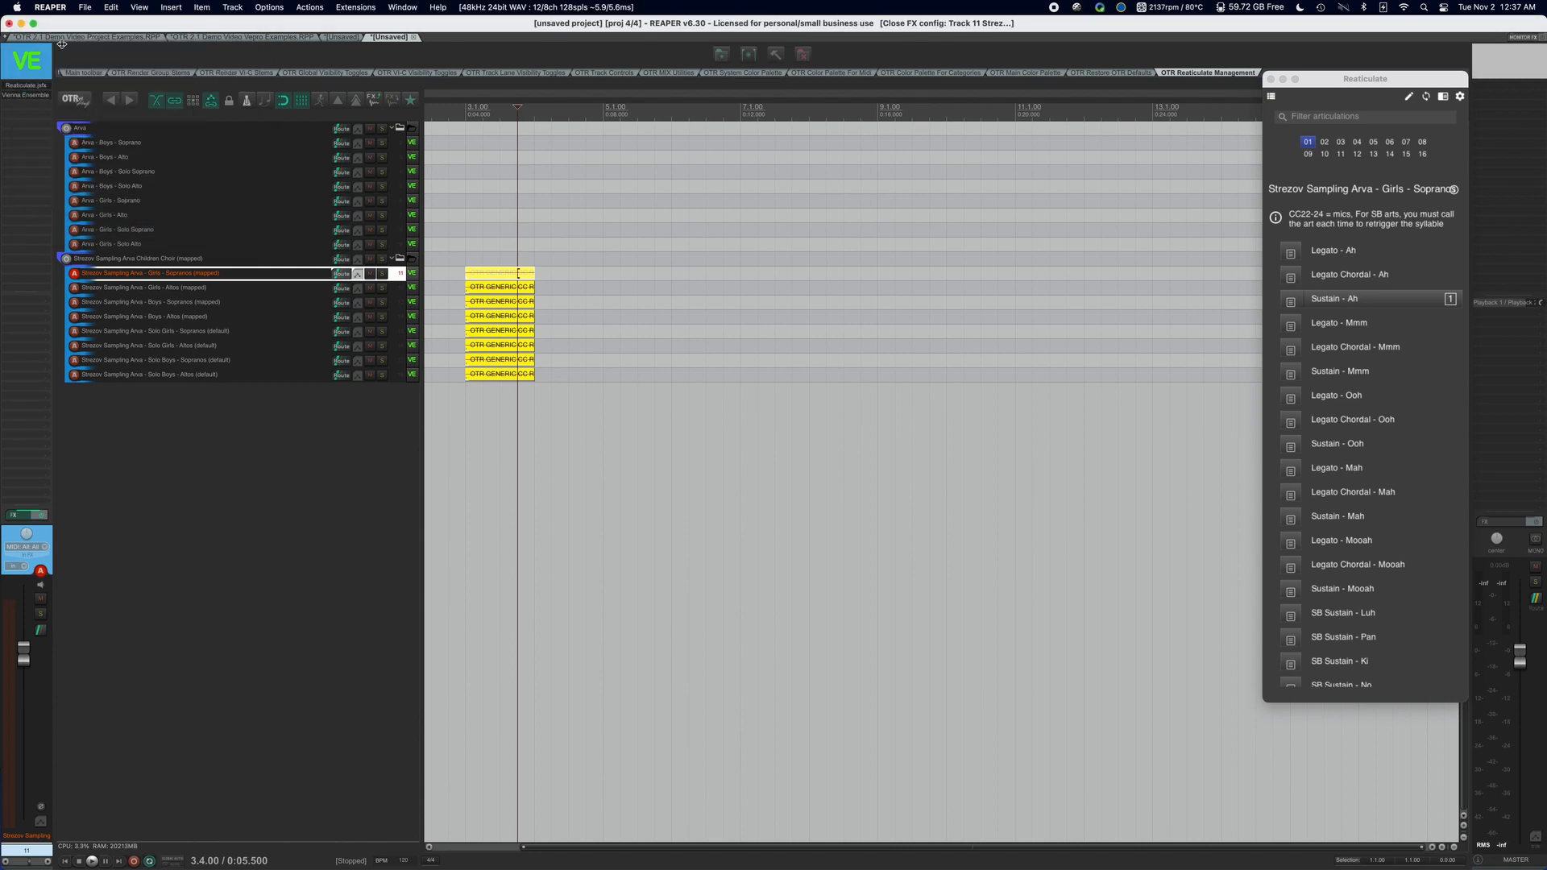
Play the CC reset items from the start of bar 3, and stop playback.
click(466, 210)
key(space)
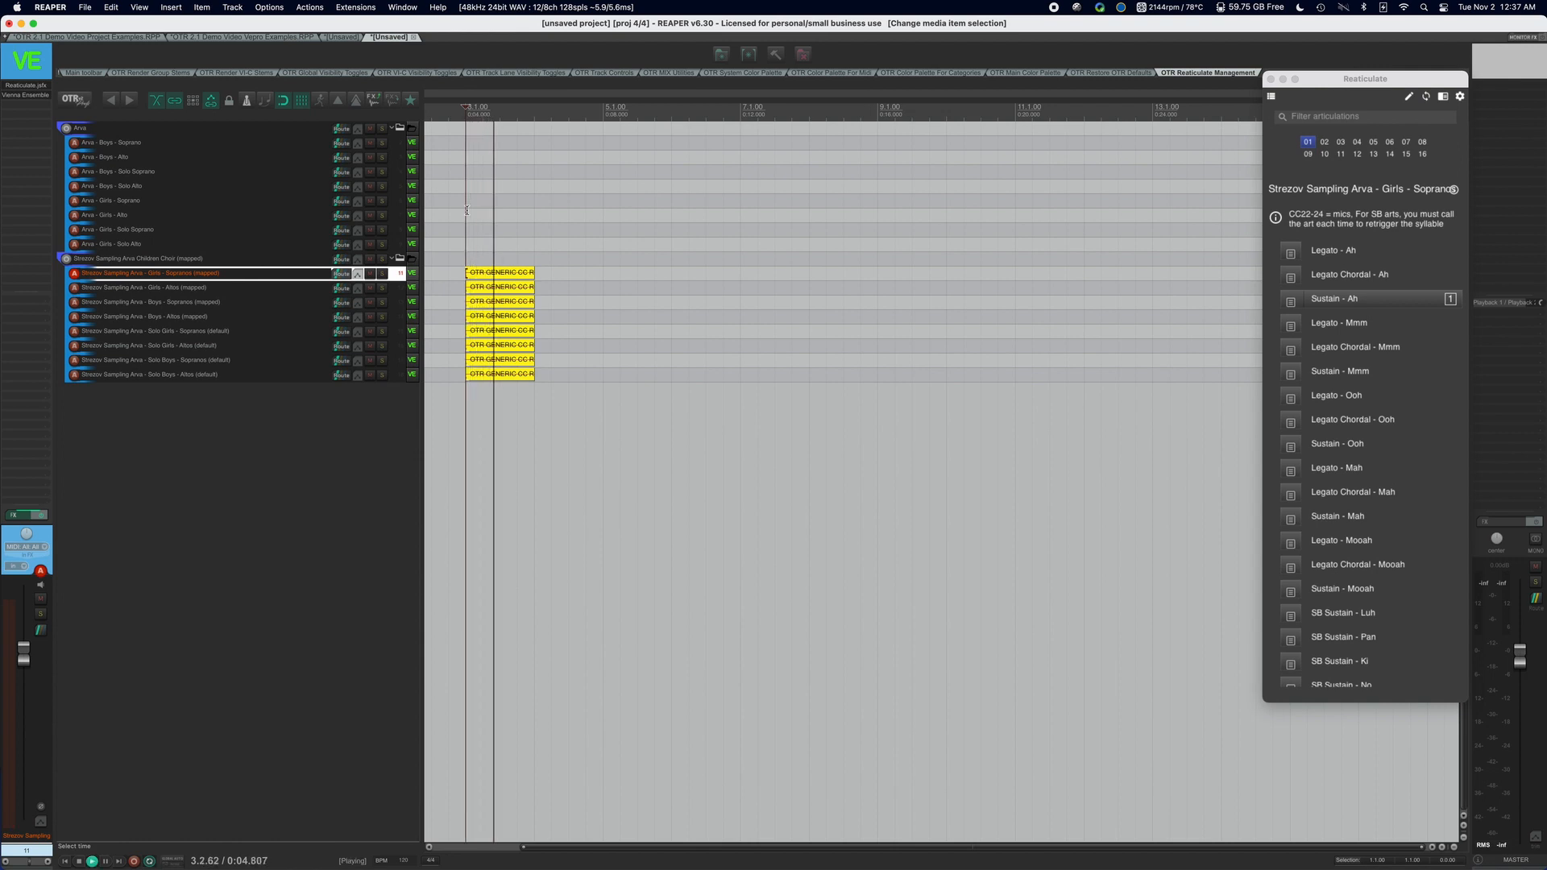
key(space)
Audition the Legato - Ah, Legato Chordal - Ah and Legato - Mmm articulations on the Girls - Sopranos (mapped) track.
click(1390, 258)
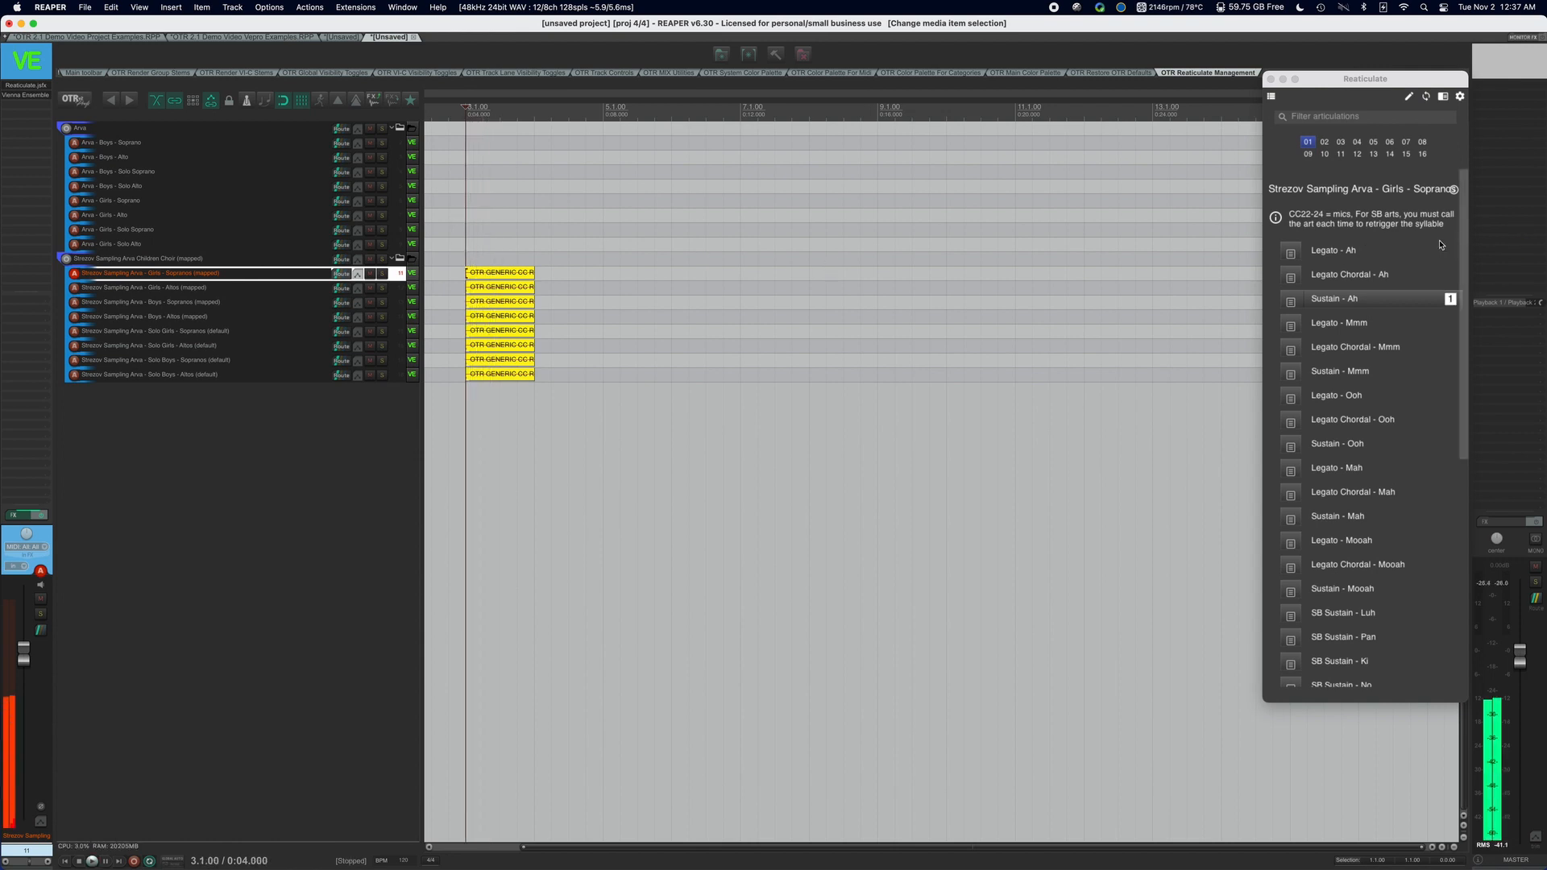
click(1373, 277)
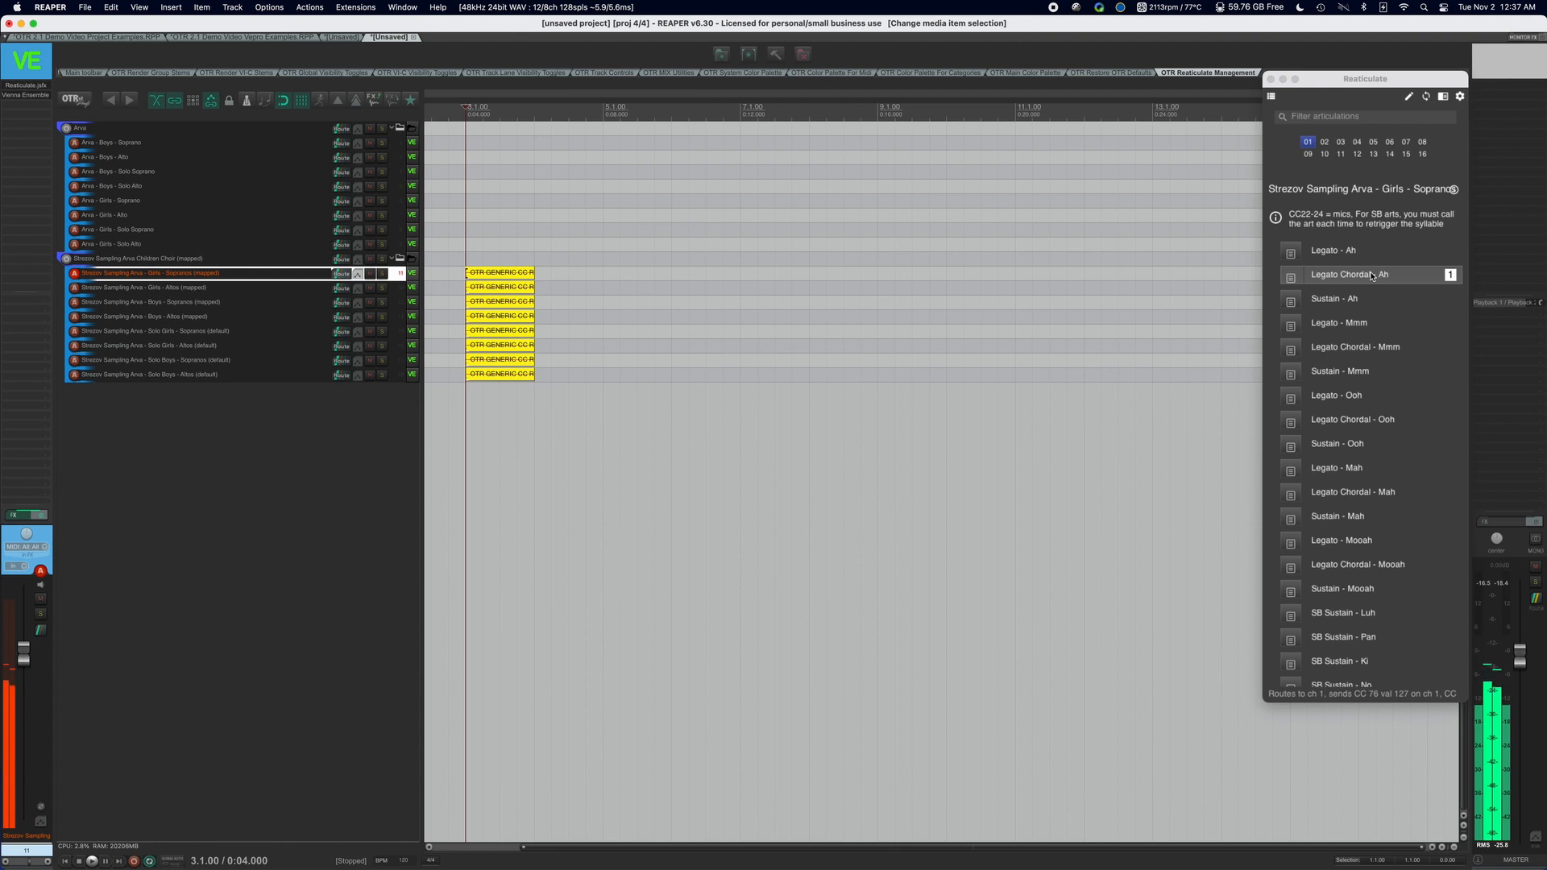
click(1375, 326)
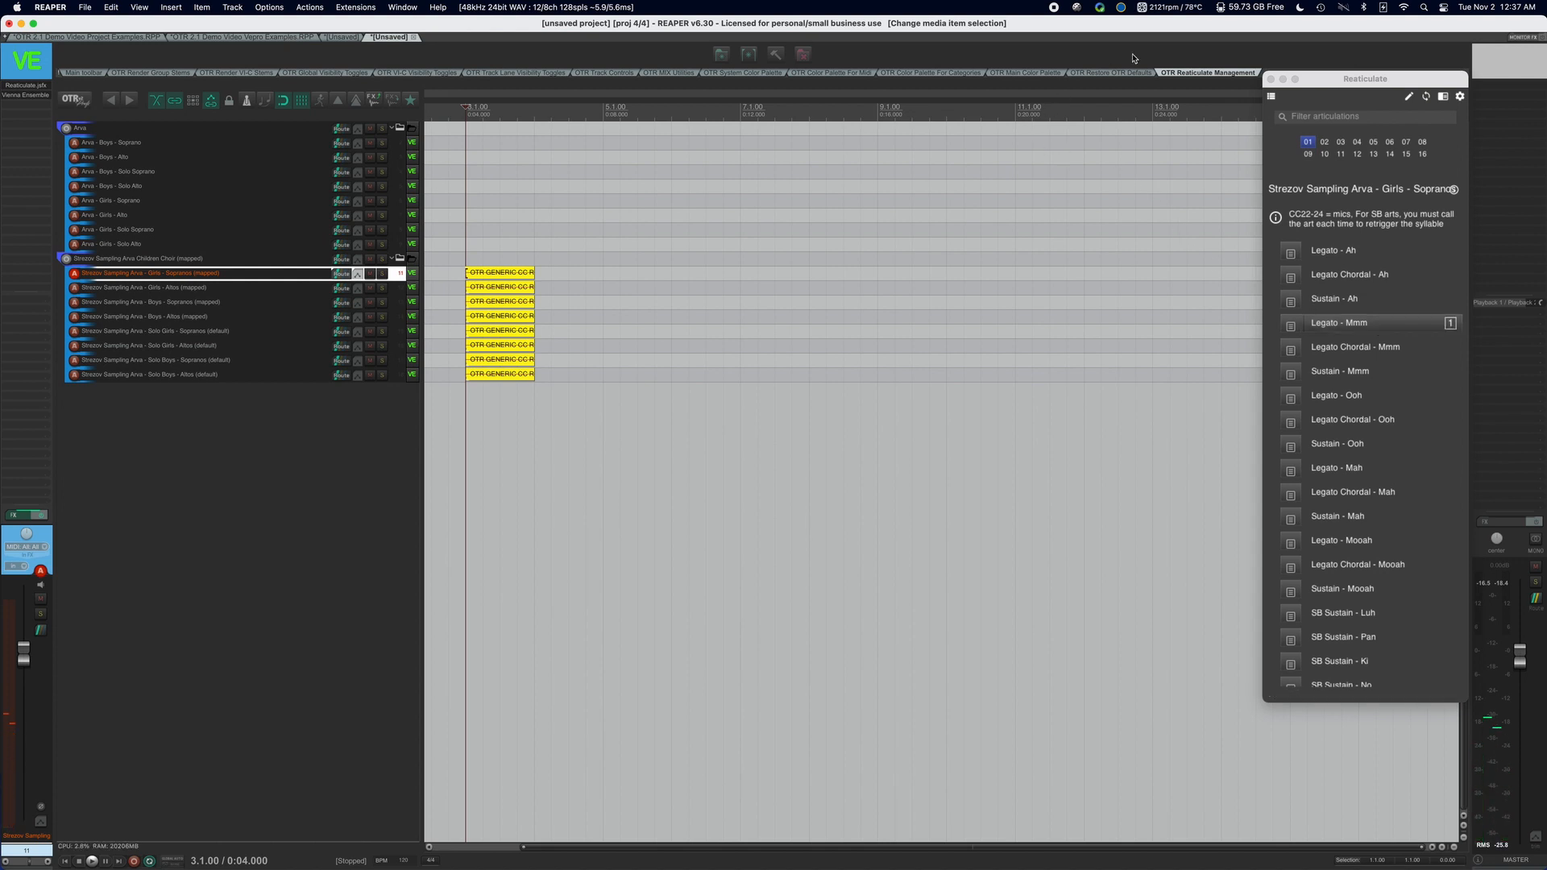
click(1364, 253)
Open the Reaticulate Bank Designer for editing reabanks and load the Strezov Sampling Arva - Girls - Sopranos bank.
click(776, 54)
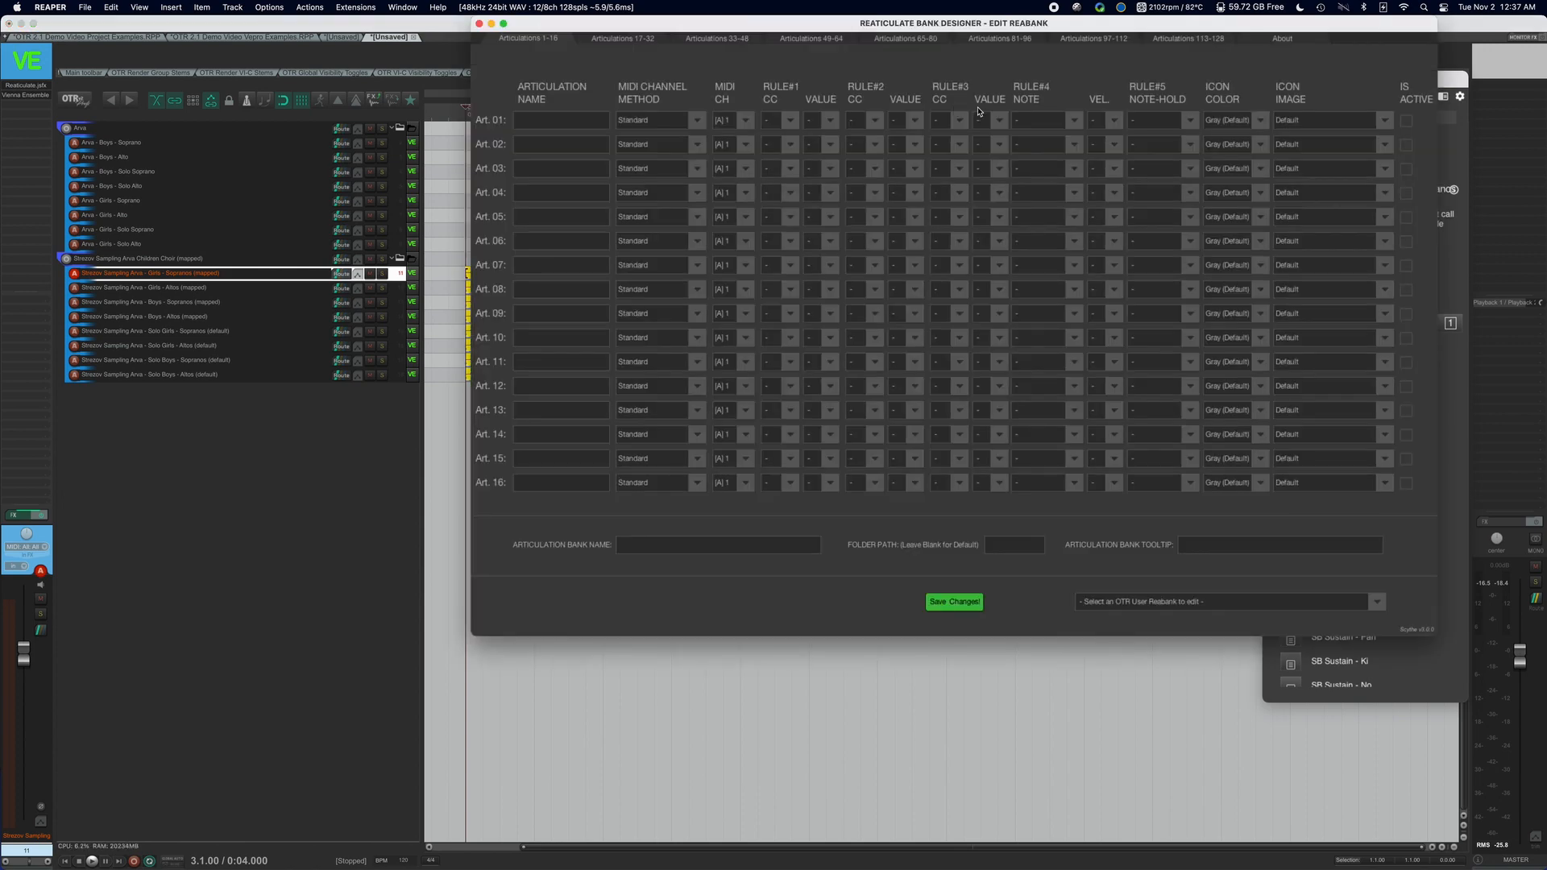
click(1286, 602)
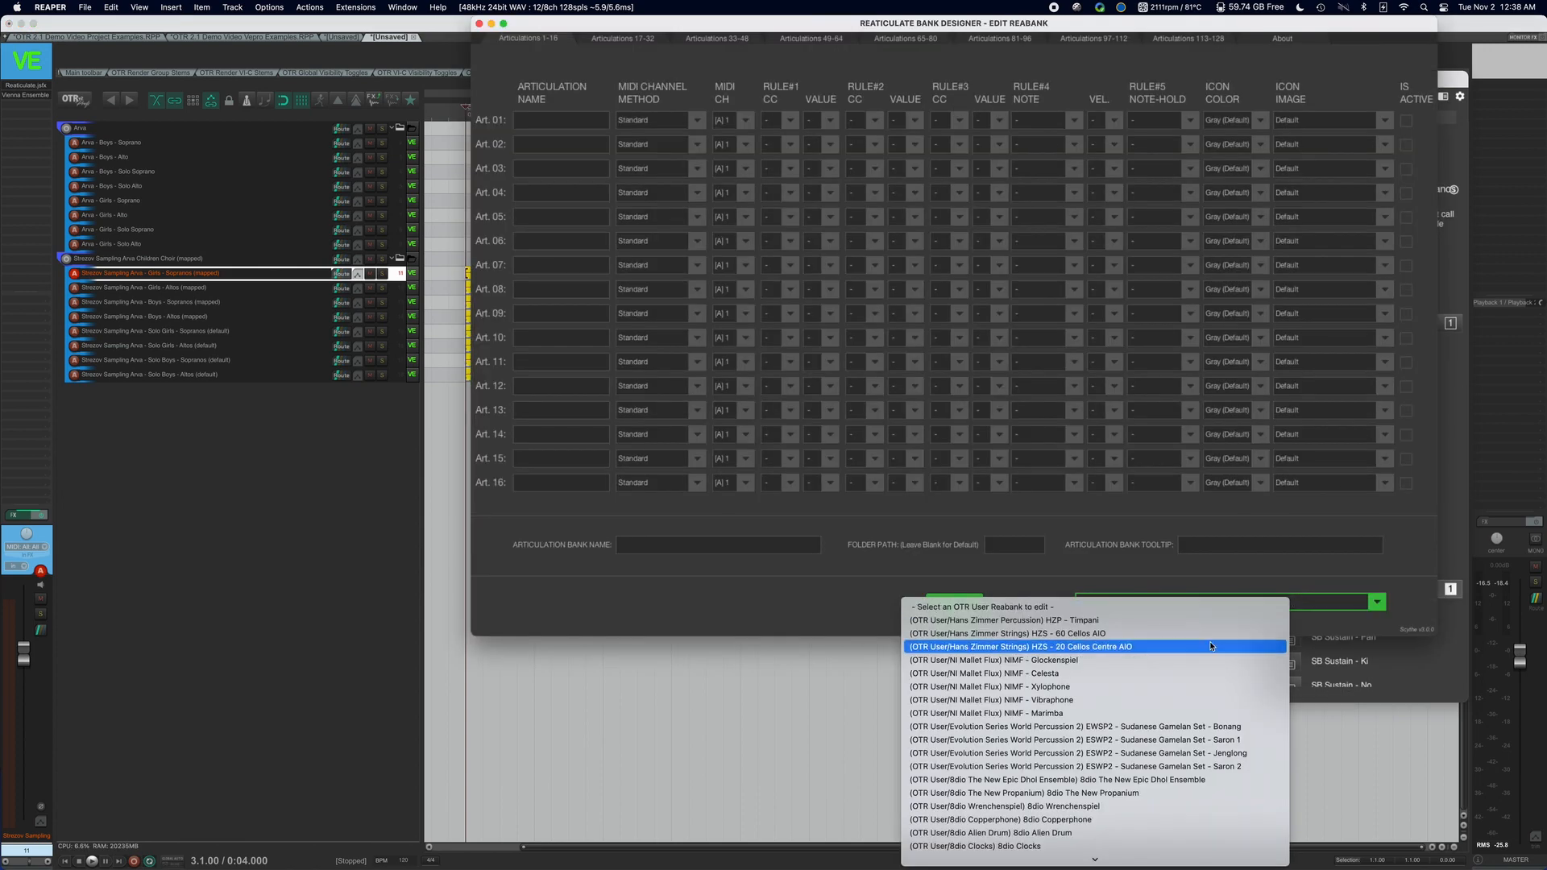
scroll(1210, 647, down, 20)
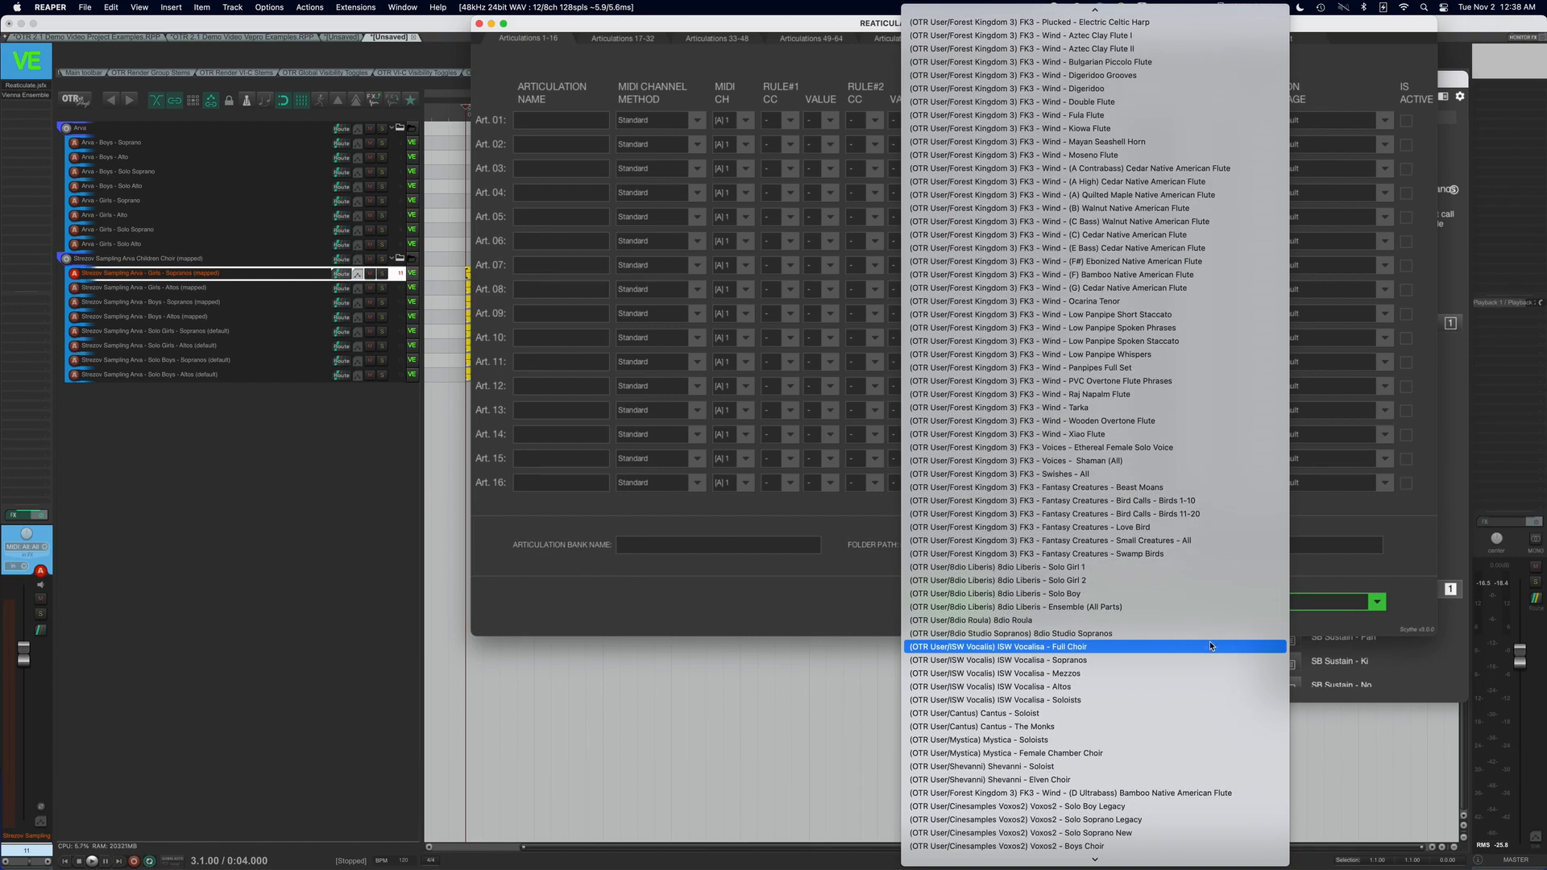
scroll(1211, 646, down, 20)
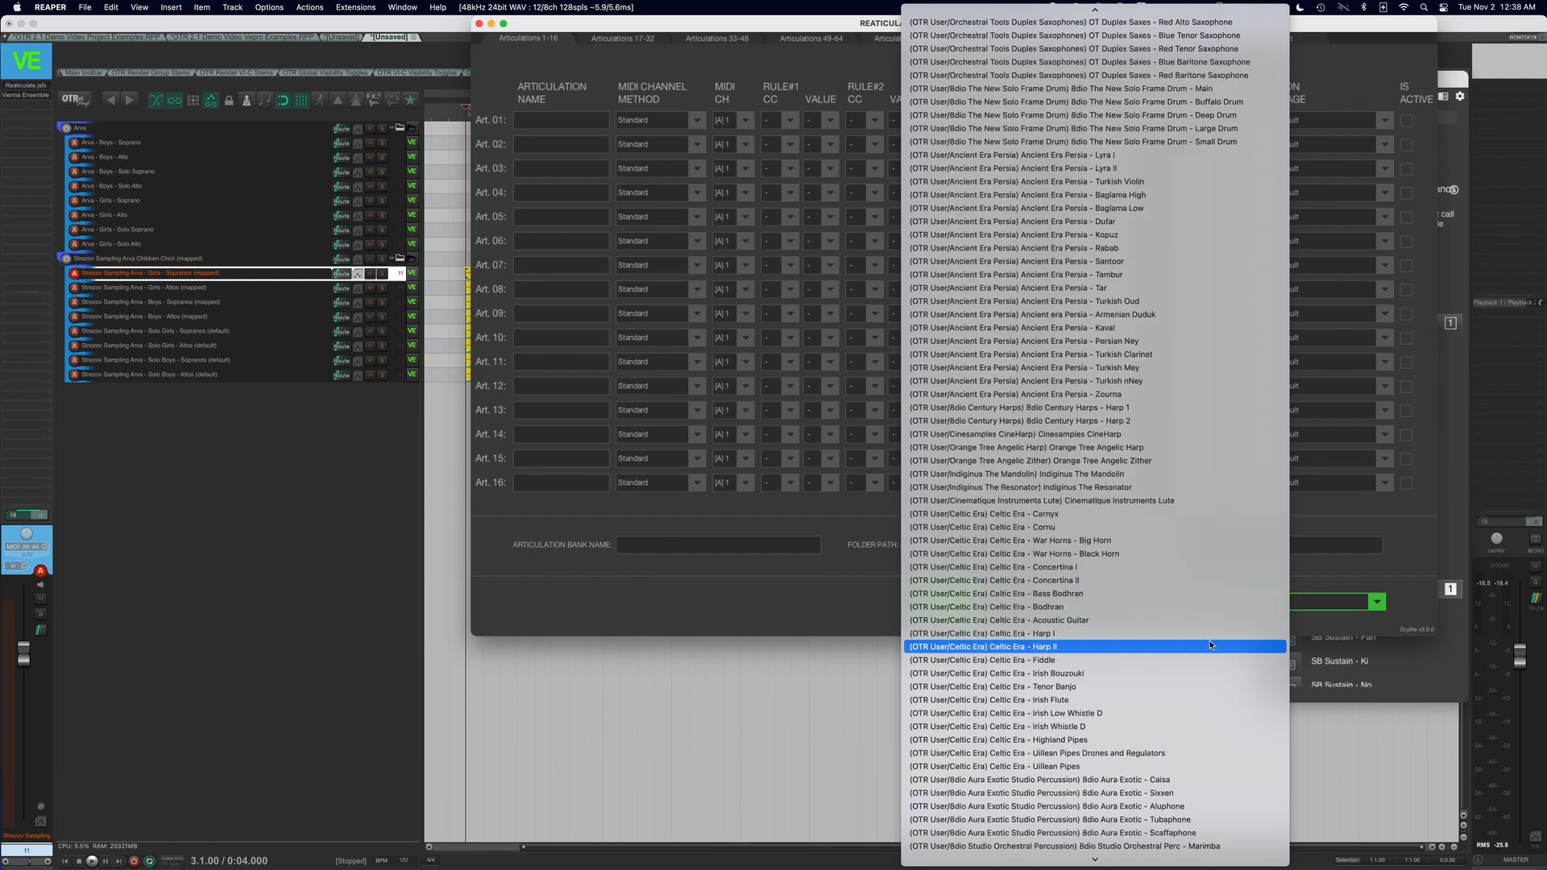
scroll(1210, 646, down, 15)
scroll(1211, 644, up, 15)
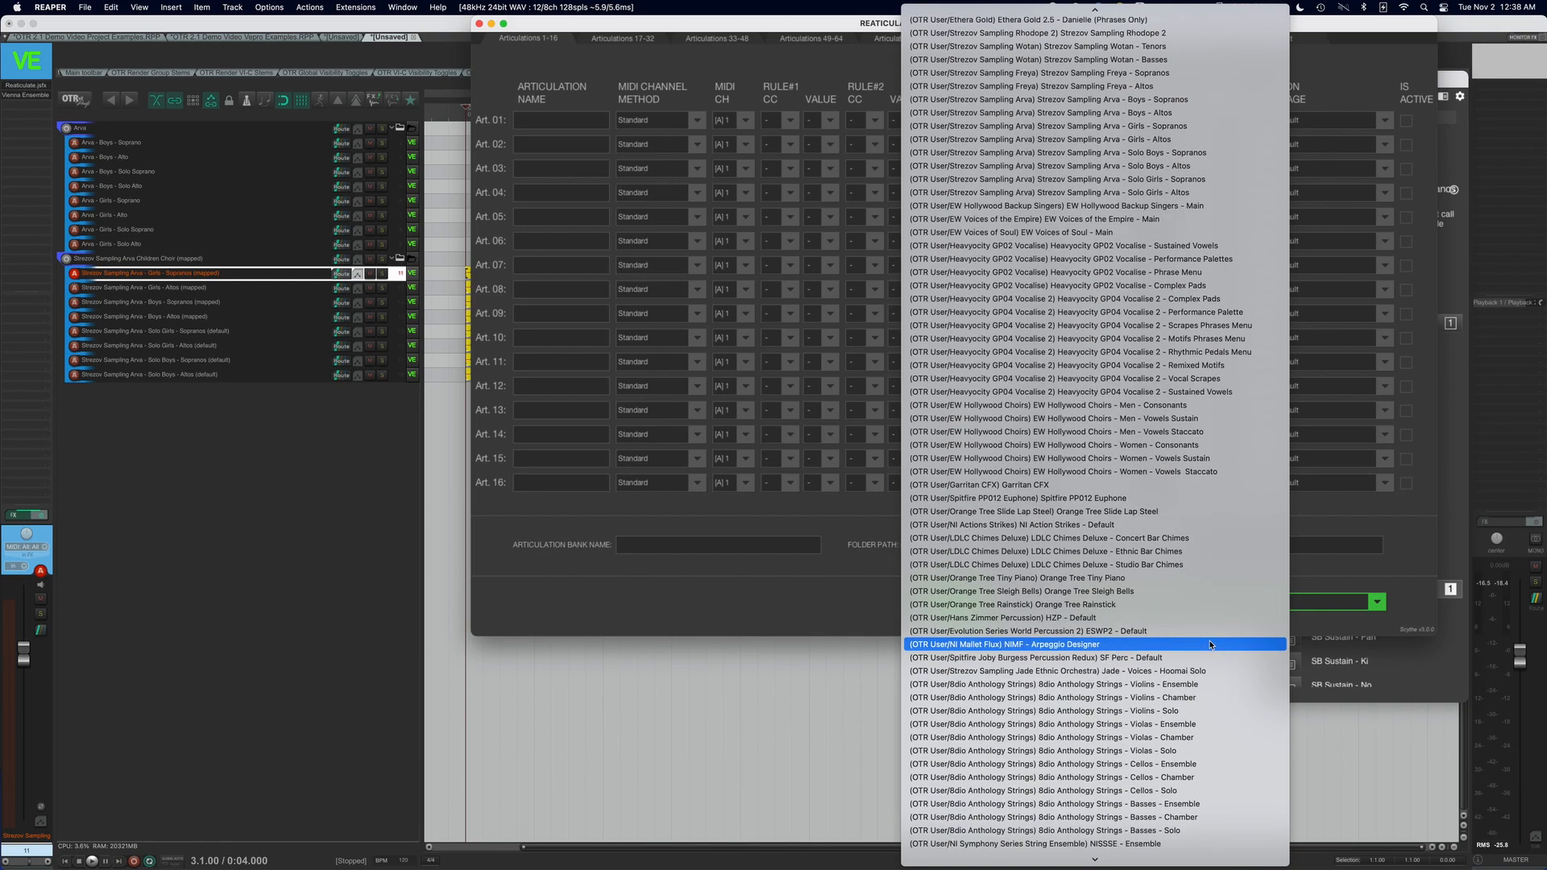
scroll(1210, 644, up, 5)
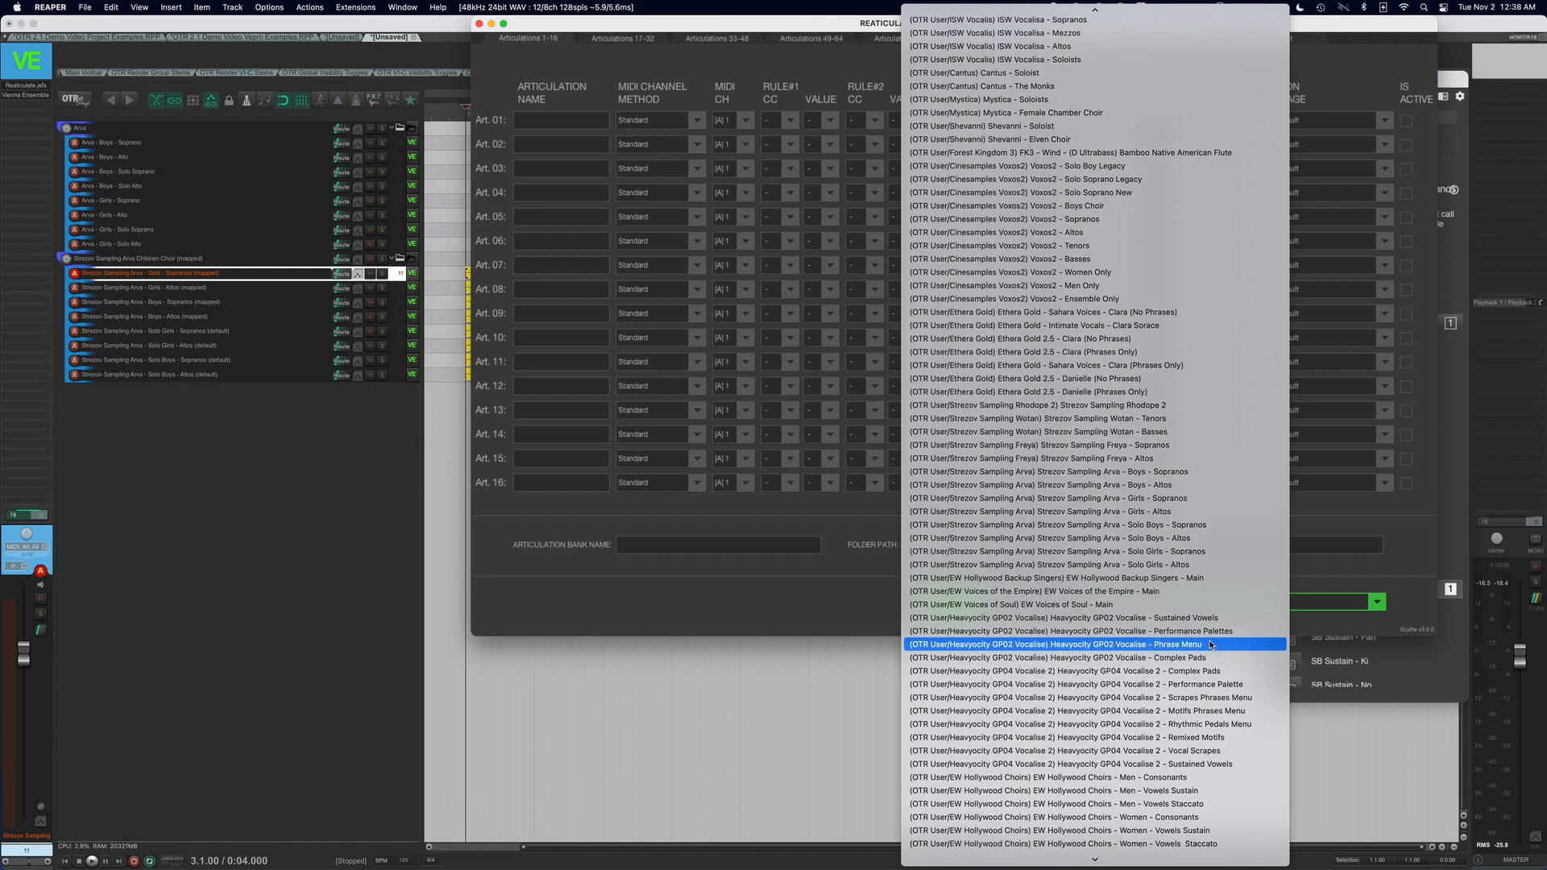
click(1242, 499)
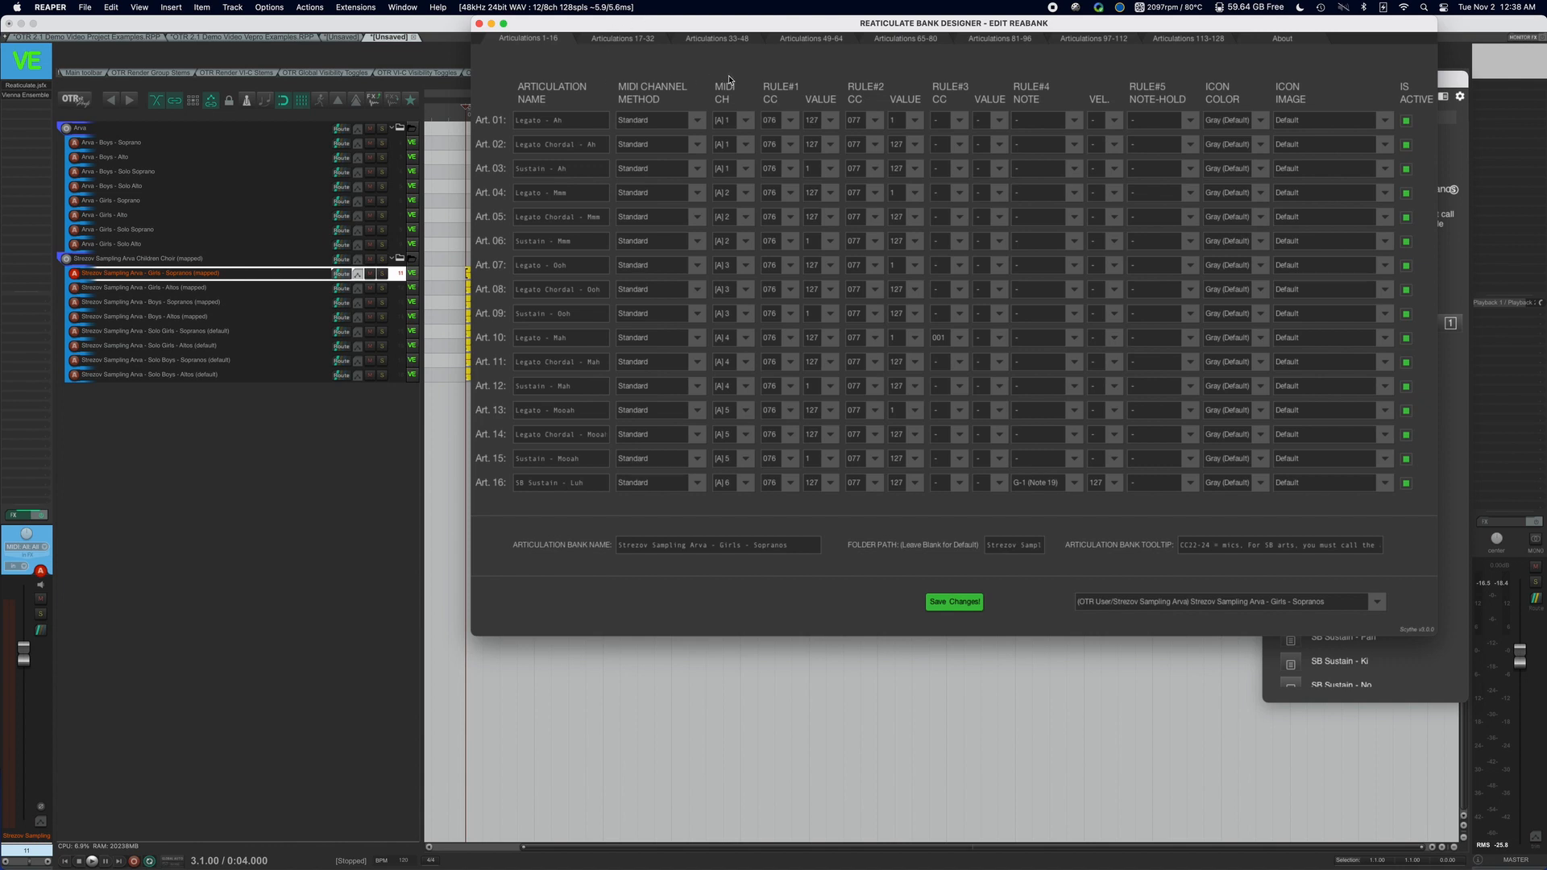
Look through articulations 17-32 and 33-48 of the Girls - Sopranos bank, and return to articulations 1-16.
click(641, 38)
click(702, 39)
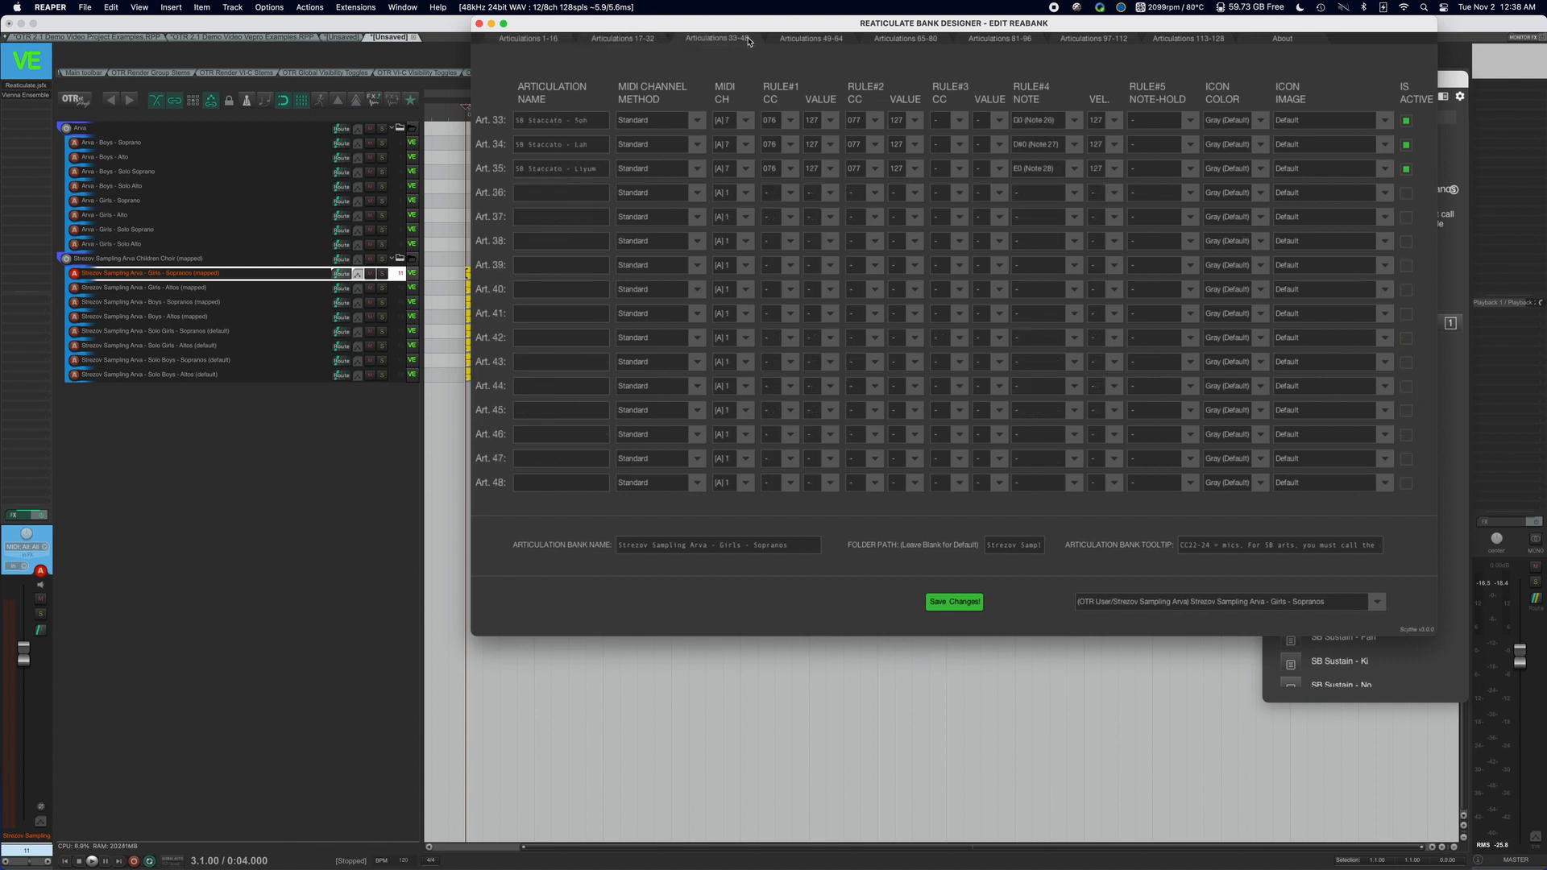
click(654, 39)
click(561, 40)
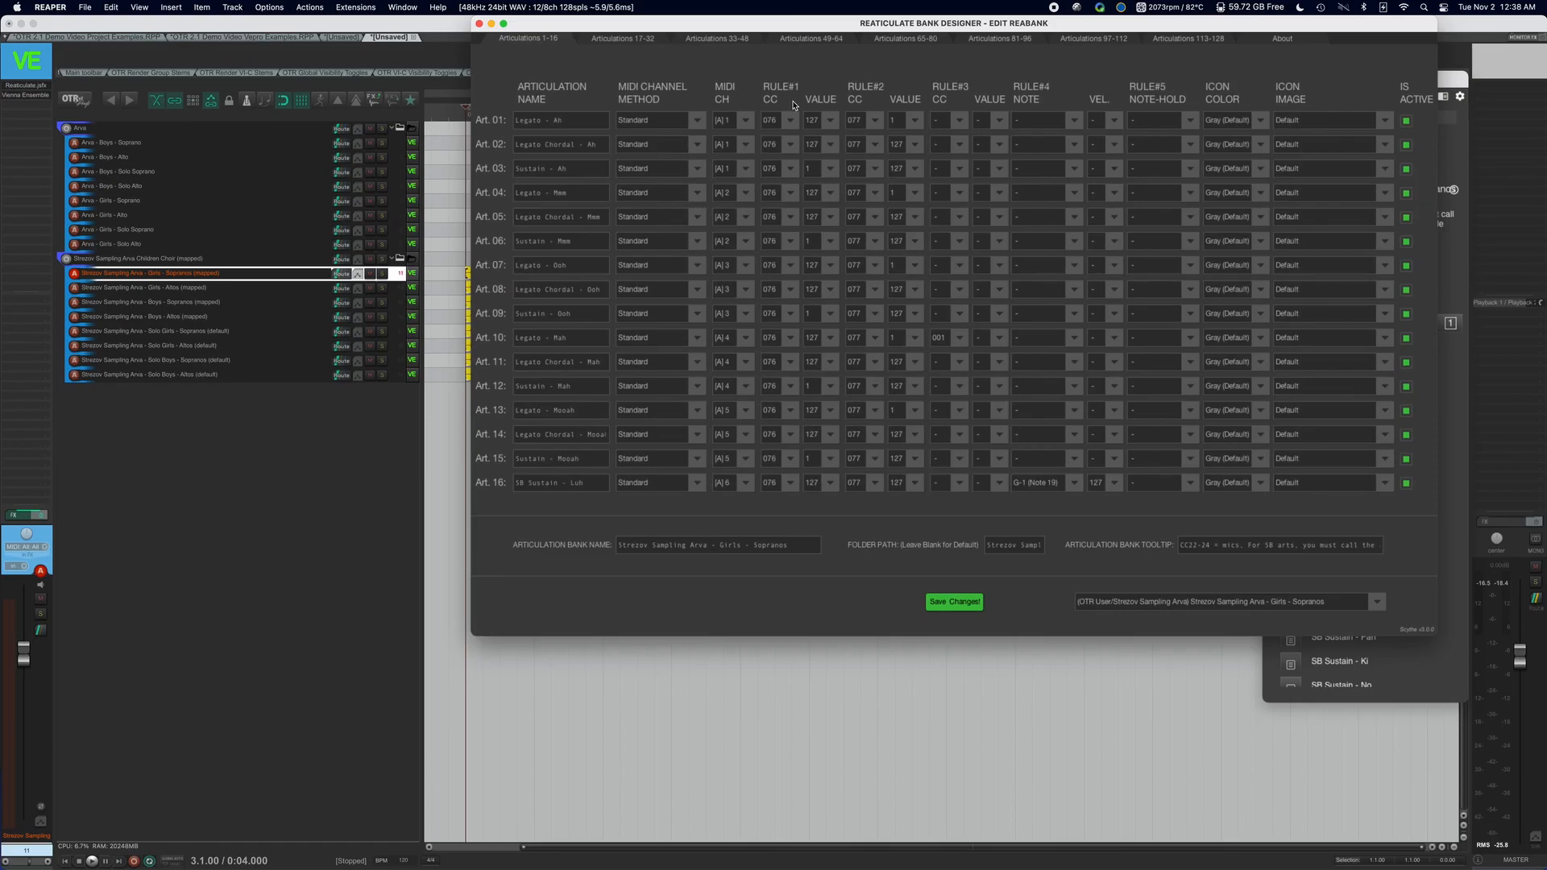
Switch to Vienna Ensemble Pro and check which MIDI CCs control Legato and Overlap in the Arva Boys Sopranos Ah Legato instrument.
mouse_move(1139, 851)
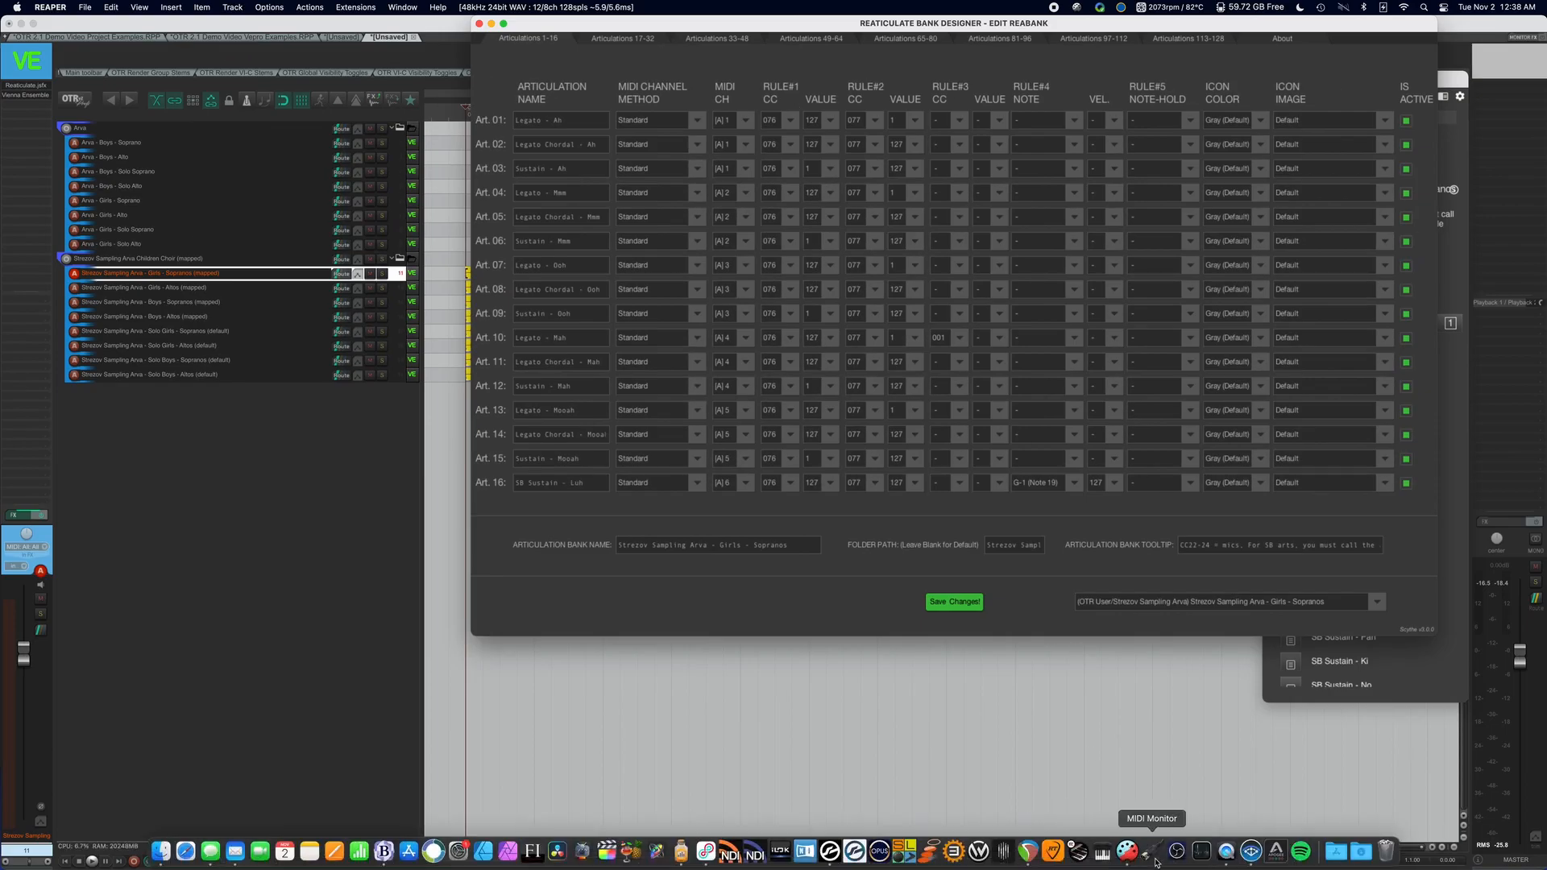
click(1250, 851)
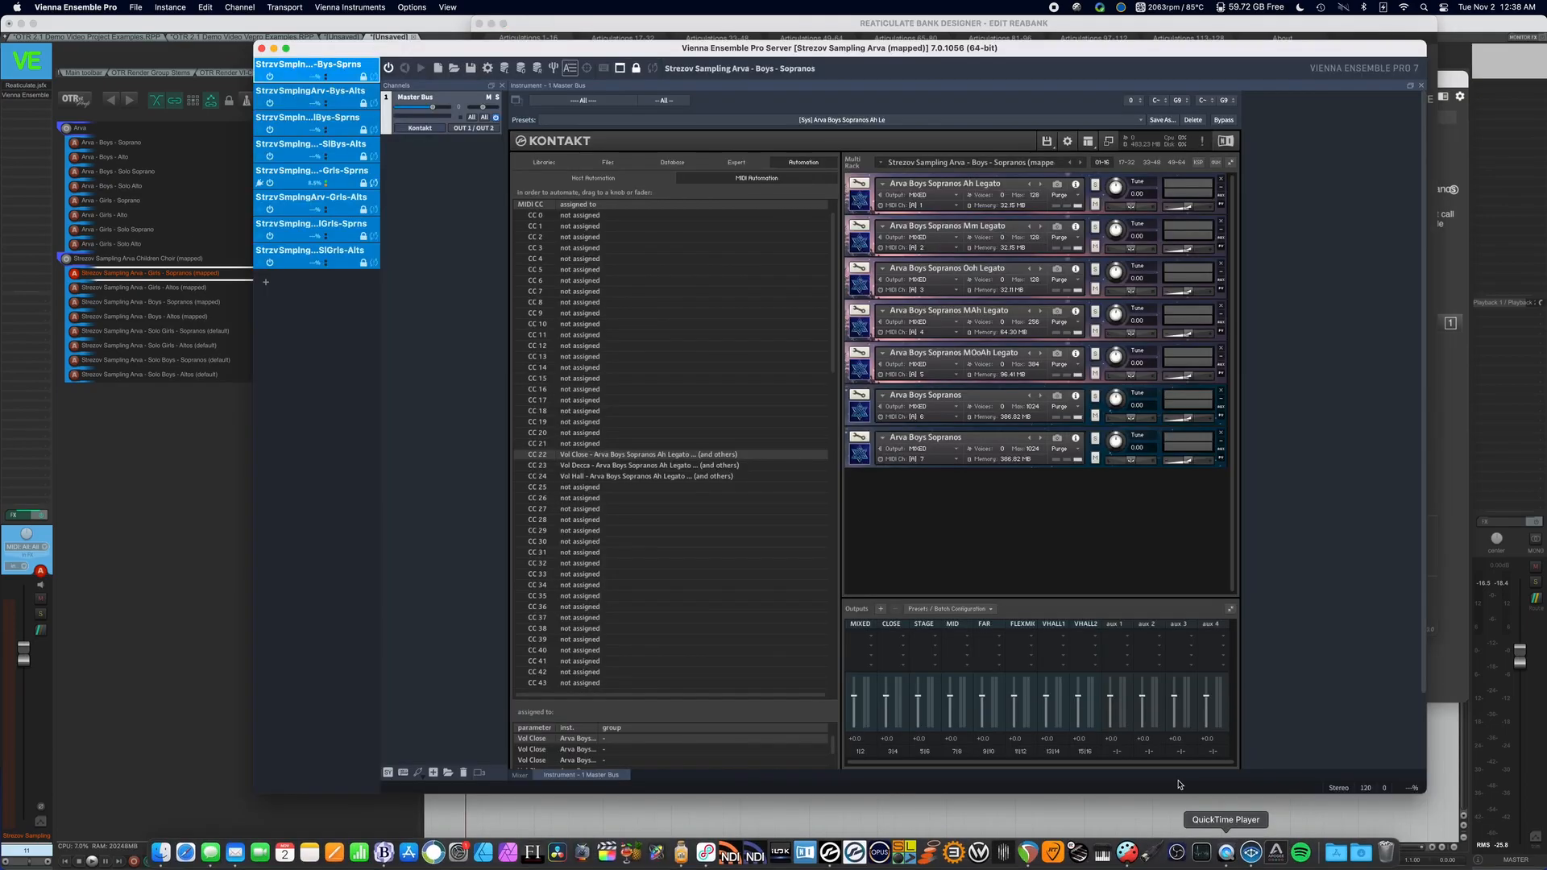
click(883, 184)
right_click(992, 276)
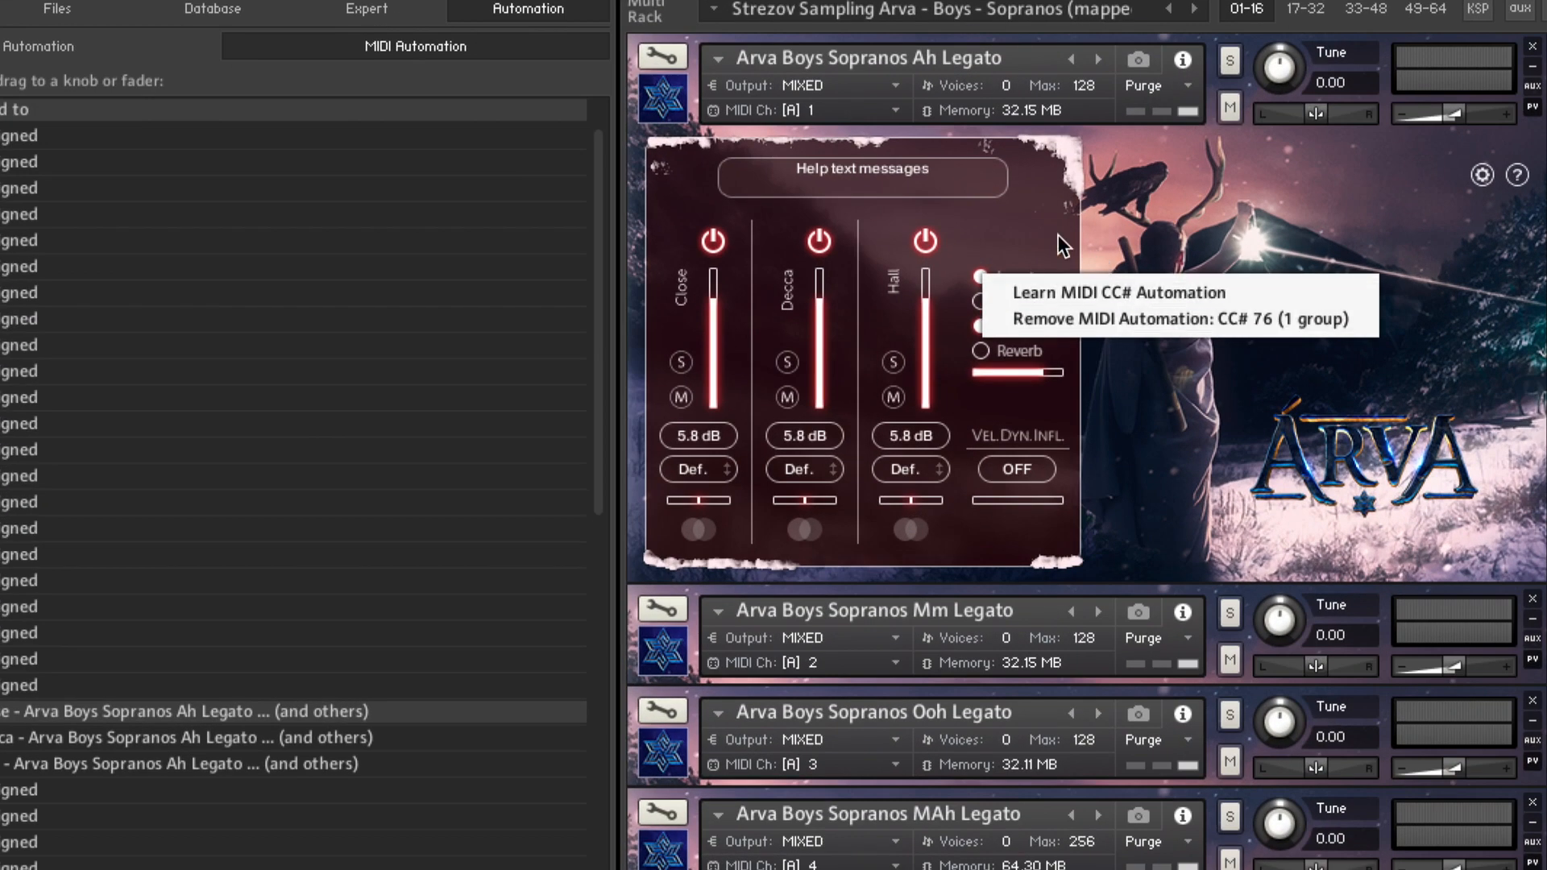
click(1057, 235)
right_click(978, 303)
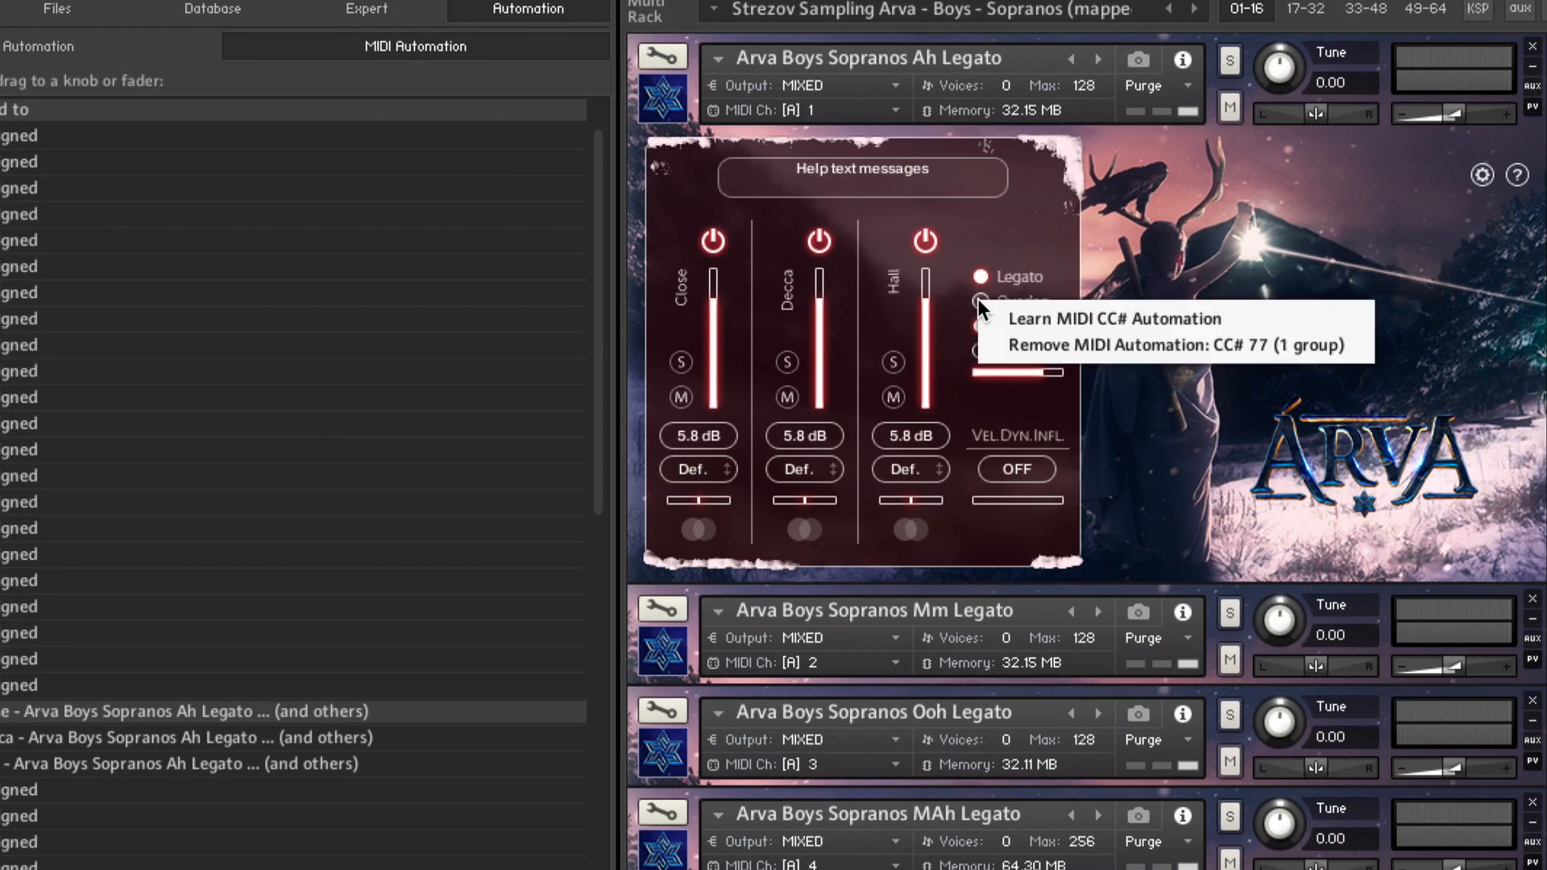
click(1057, 240)
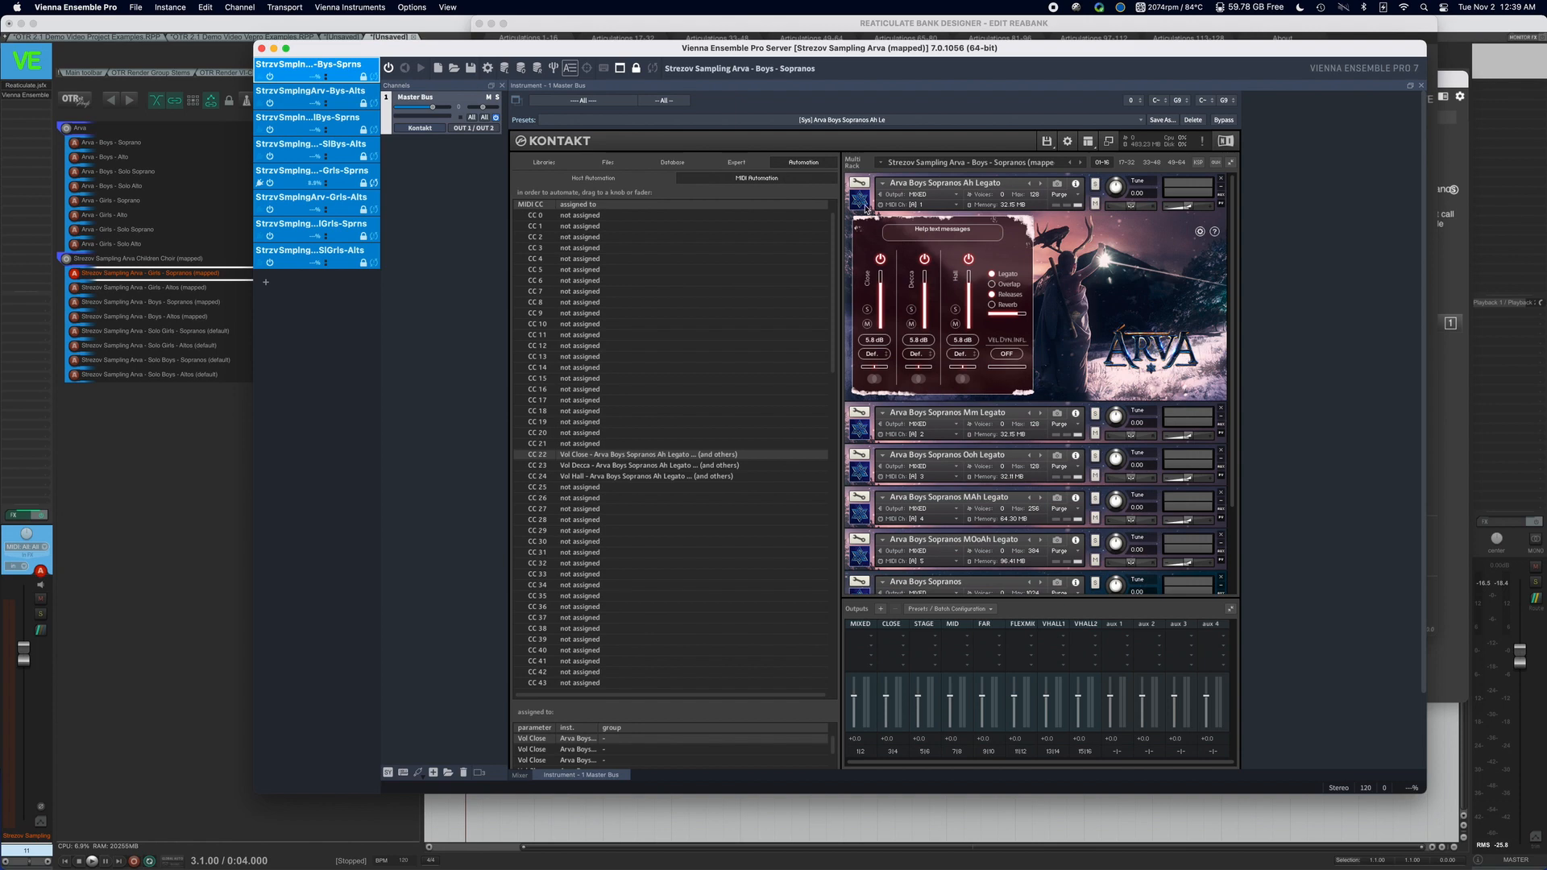
click(866, 206)
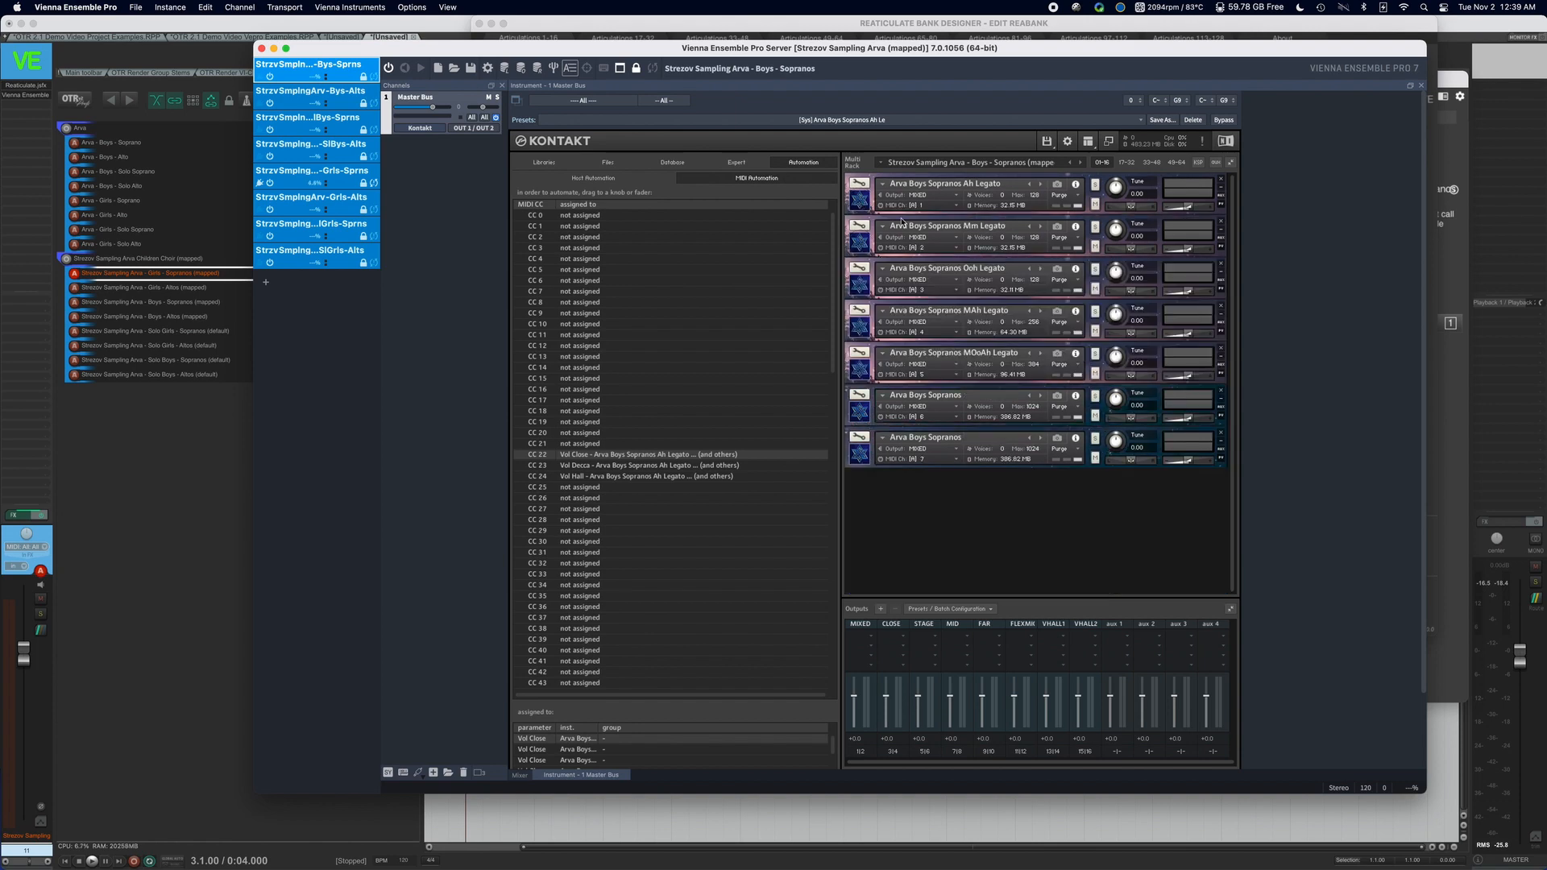
click(864, 207)
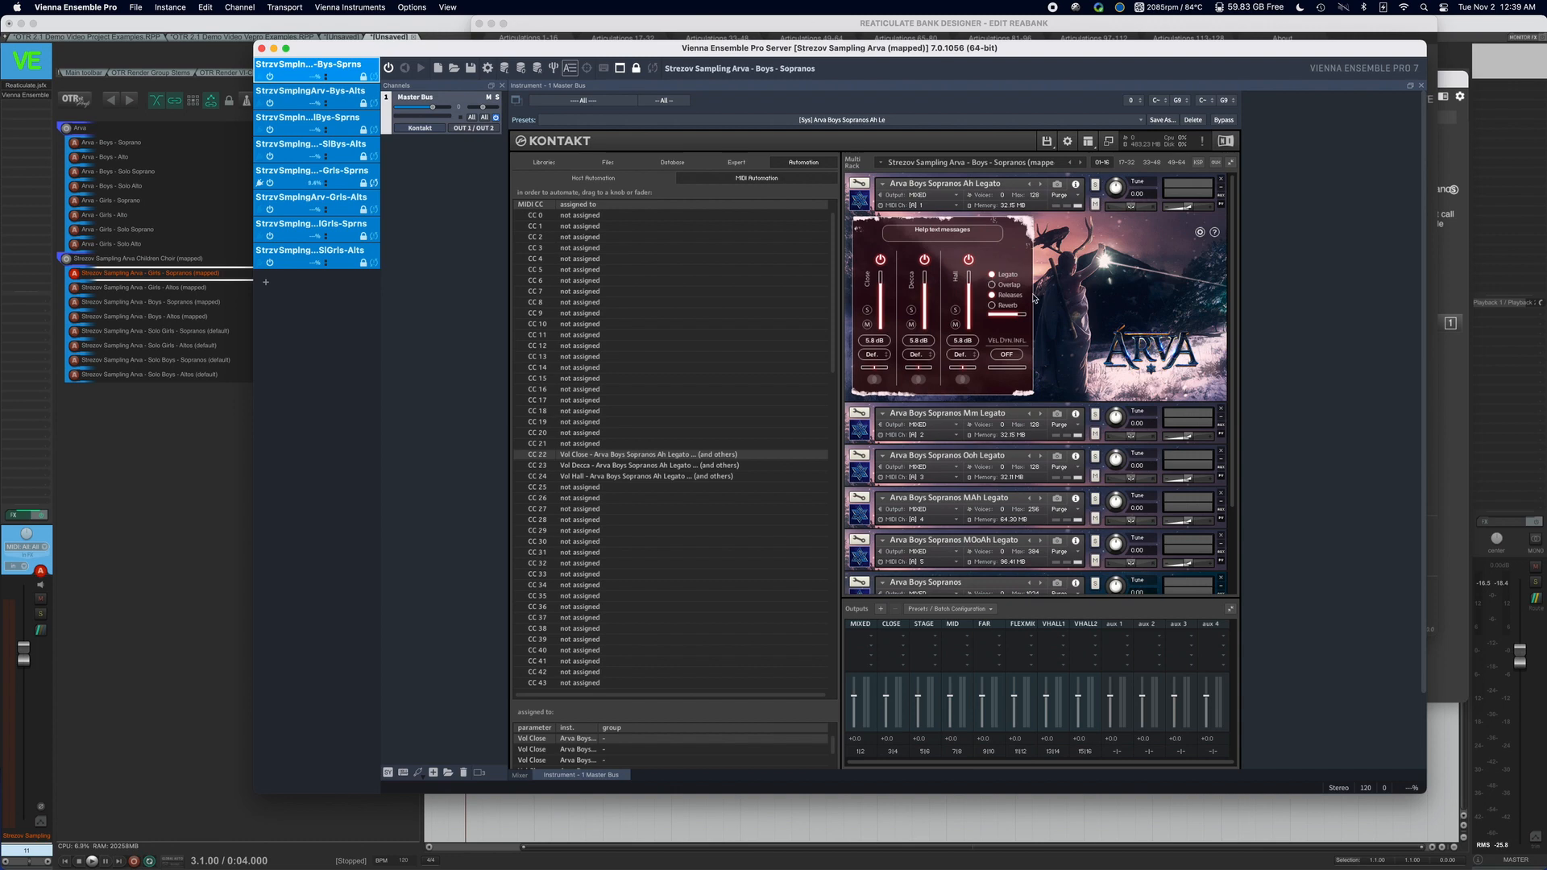
Return to the Reaticulate Bank Designer, examine the CC rules of Legato - Ah and Legato Chordal - Ah, and close it.
drag(1313, 48, 1197, 50)
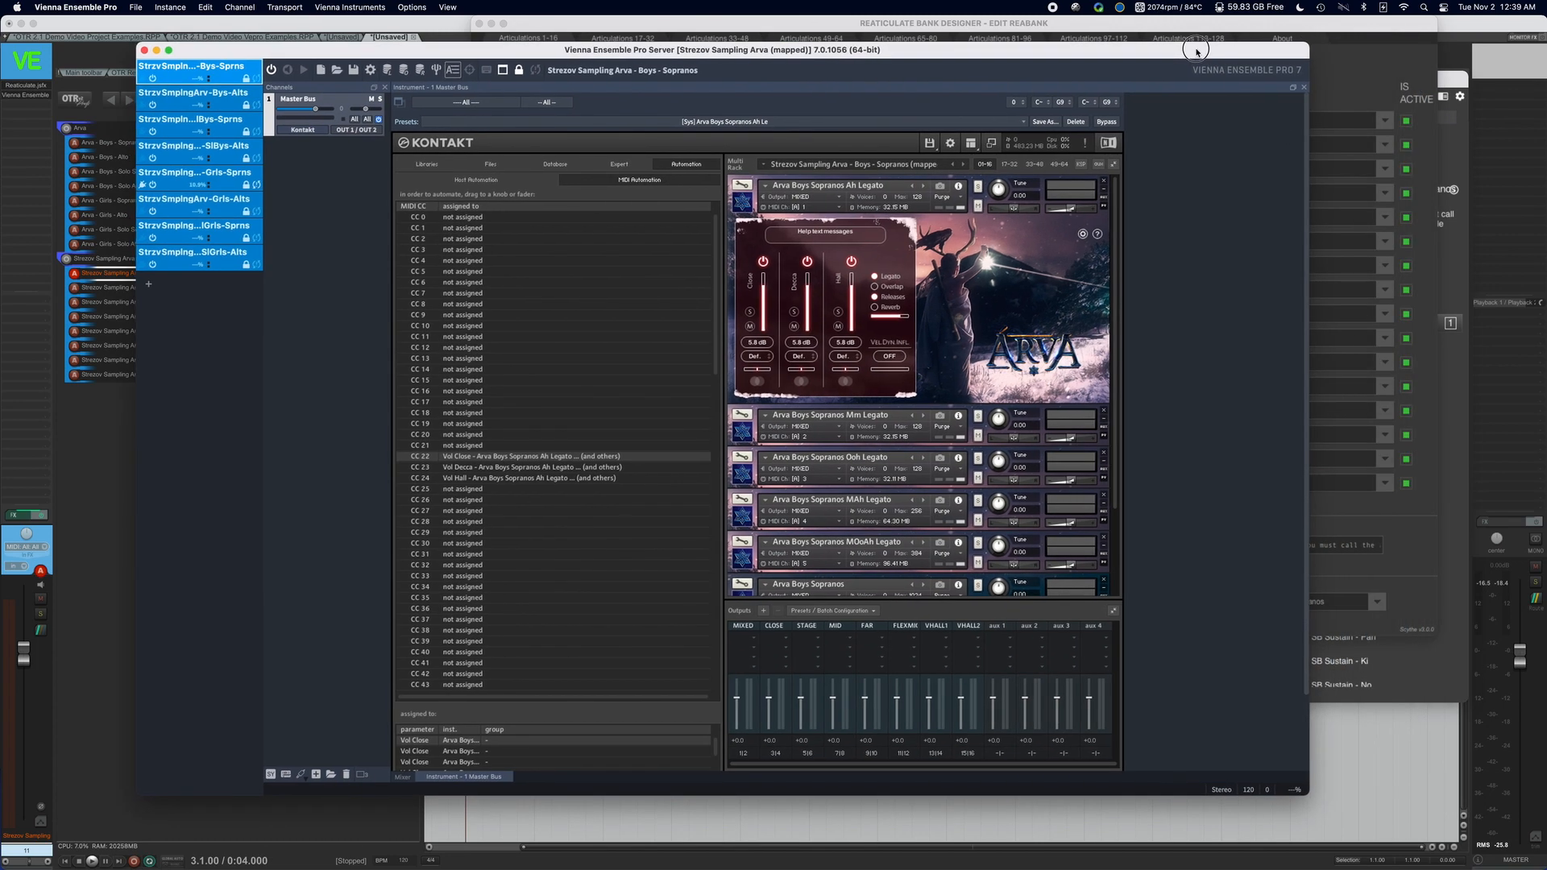
click(1350, 58)
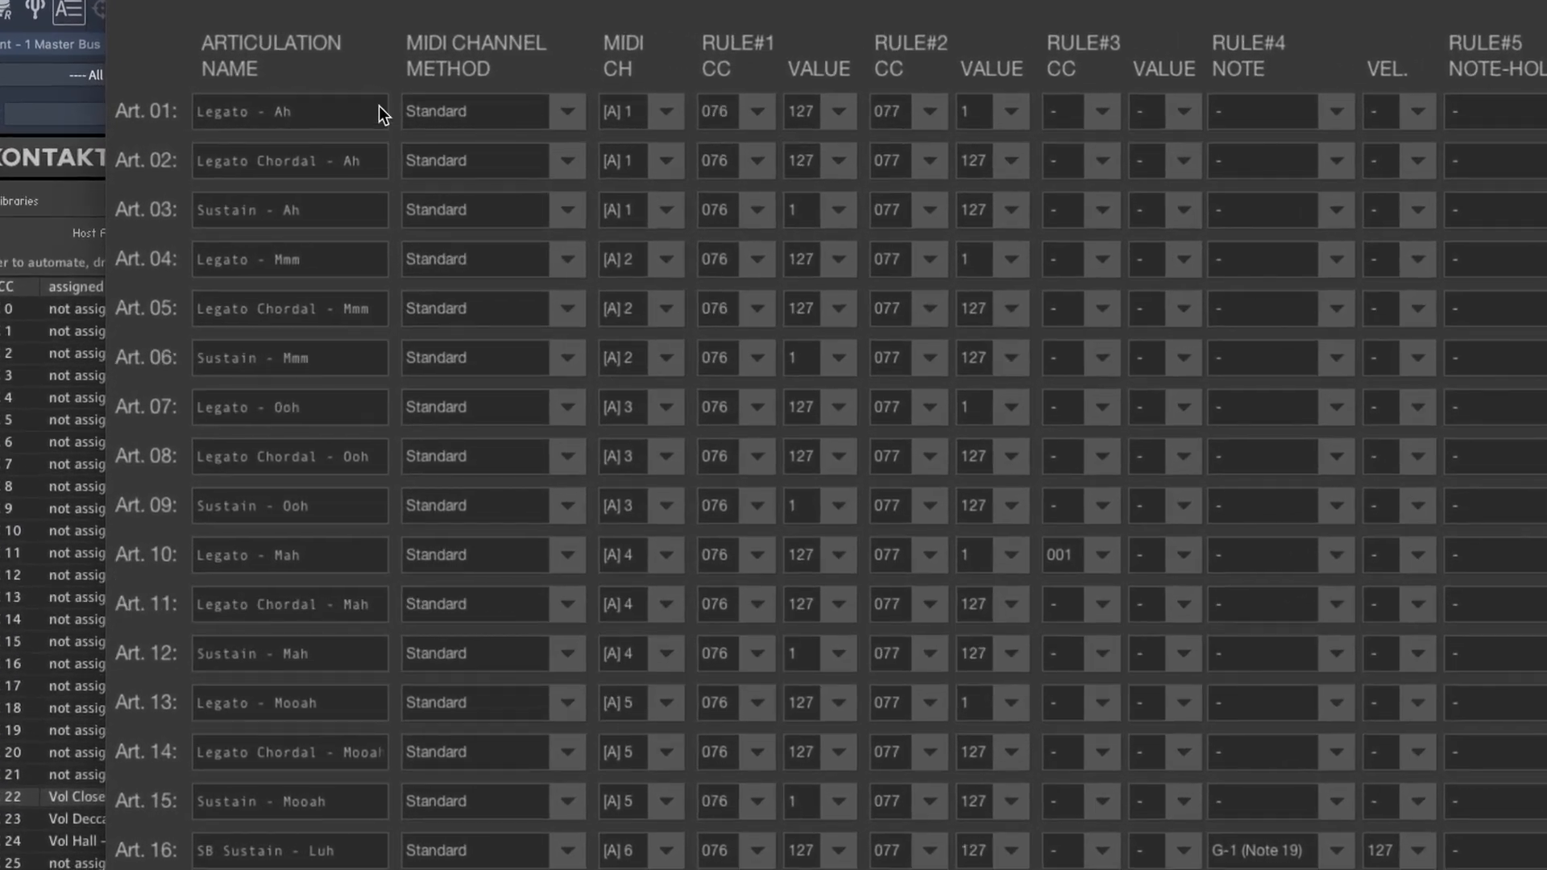
click(307, 109)
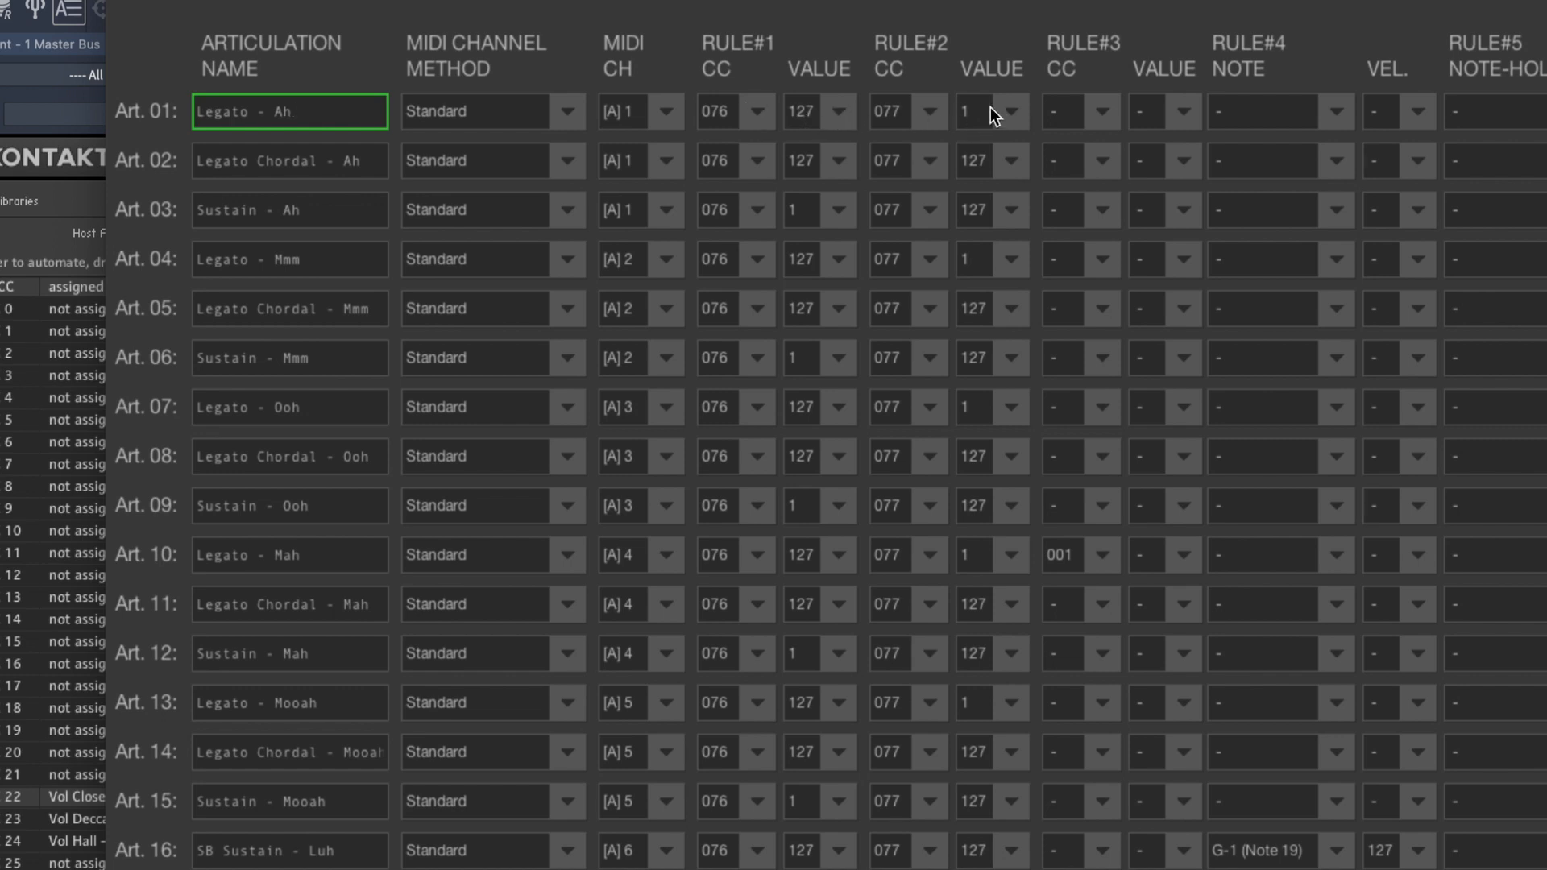
click(306, 166)
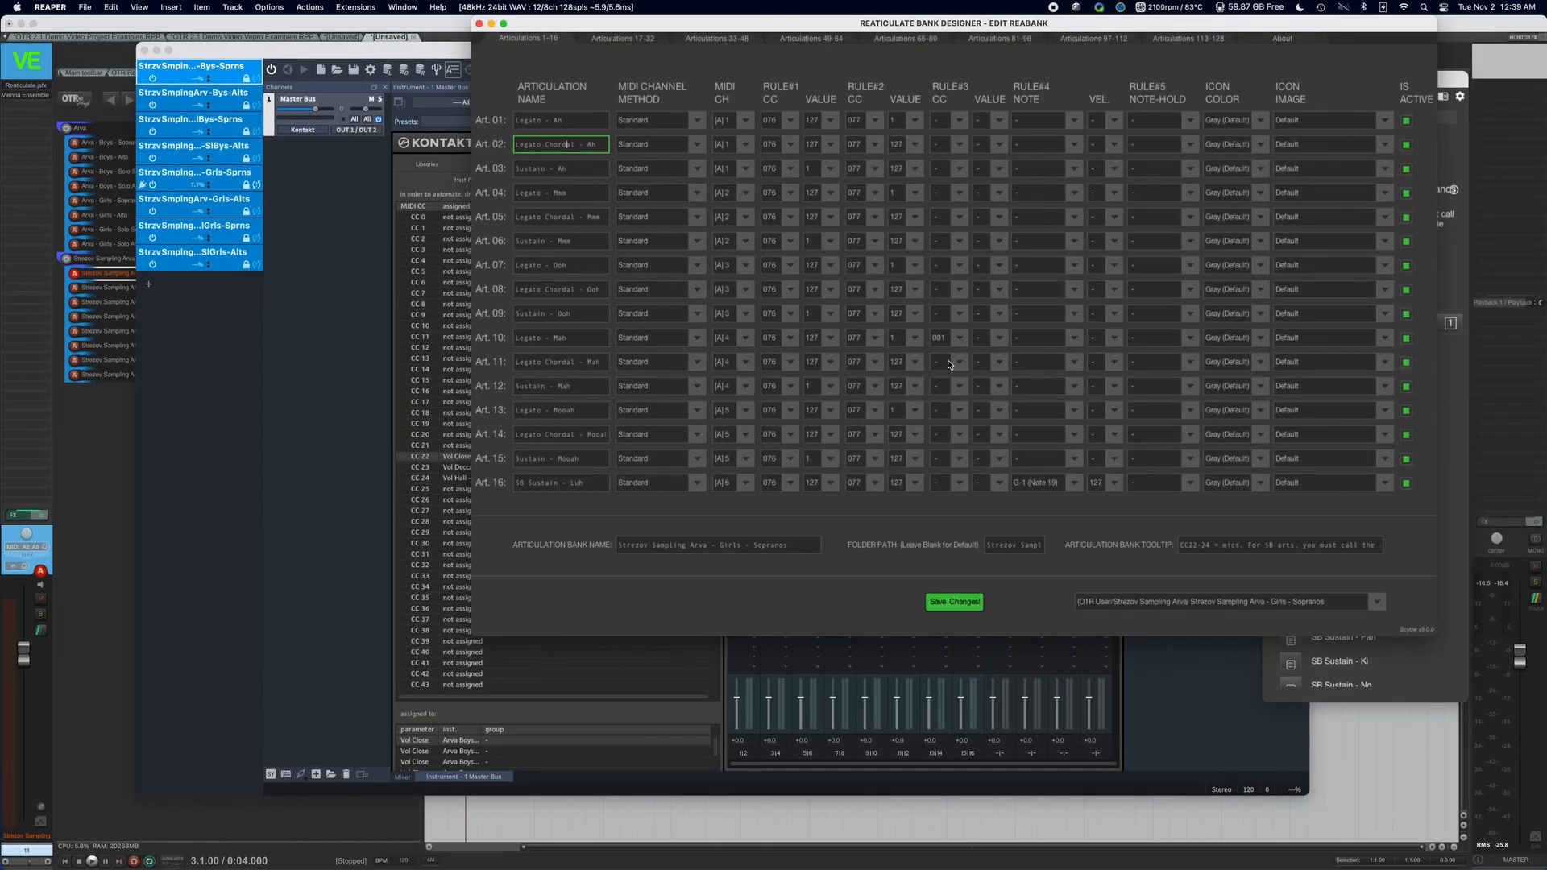
click(480, 24)
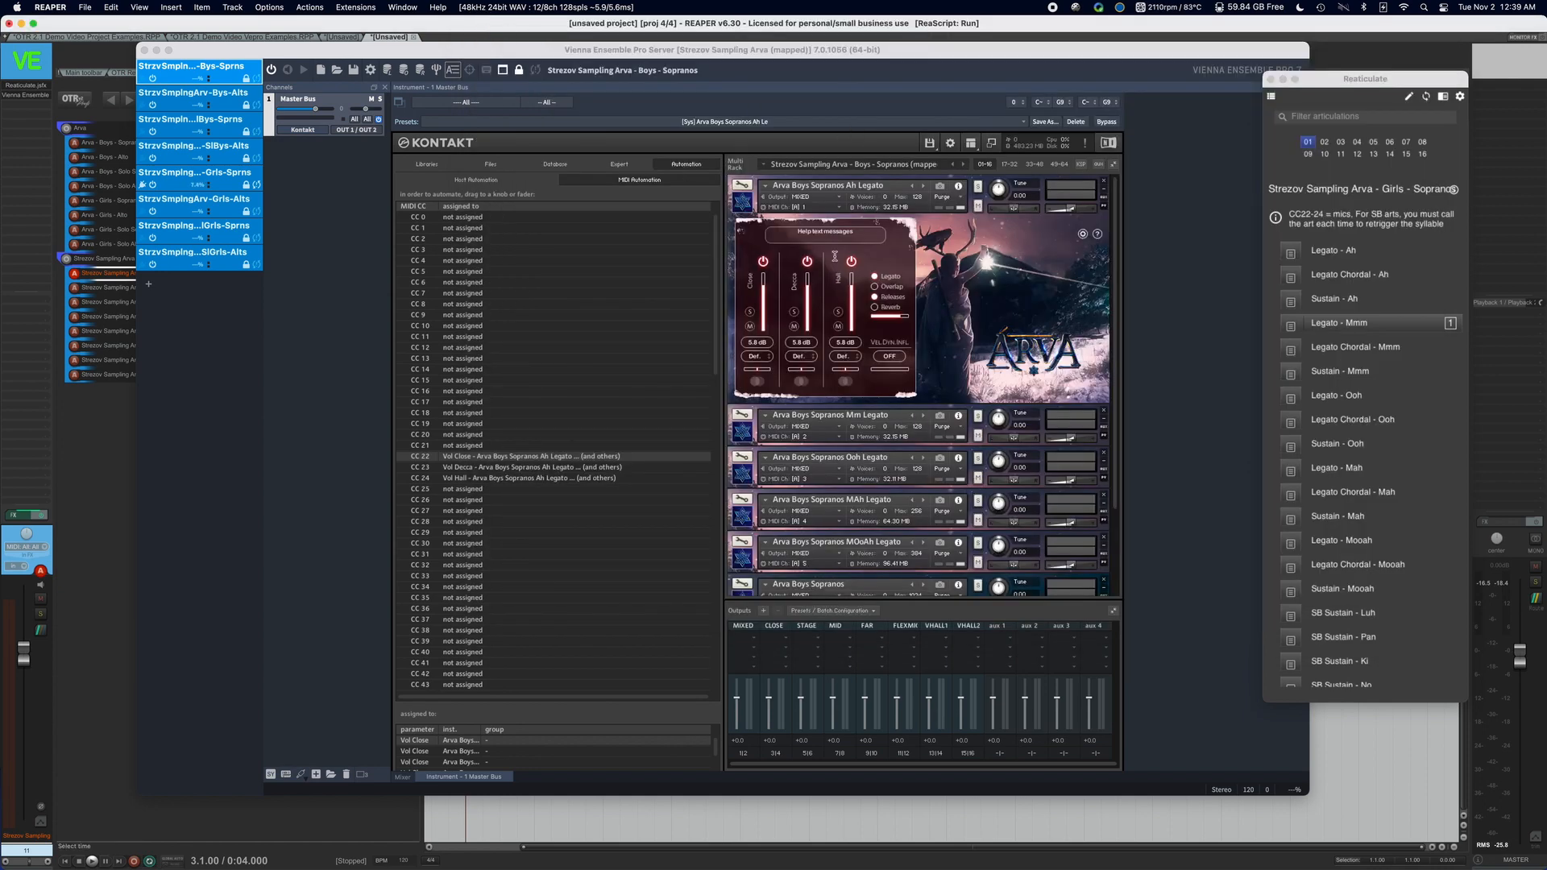
Collapse the Arva Boys Sopranos Ah Legato instrument in the Kontakt rack, and switch back to REAPER.
click(742, 186)
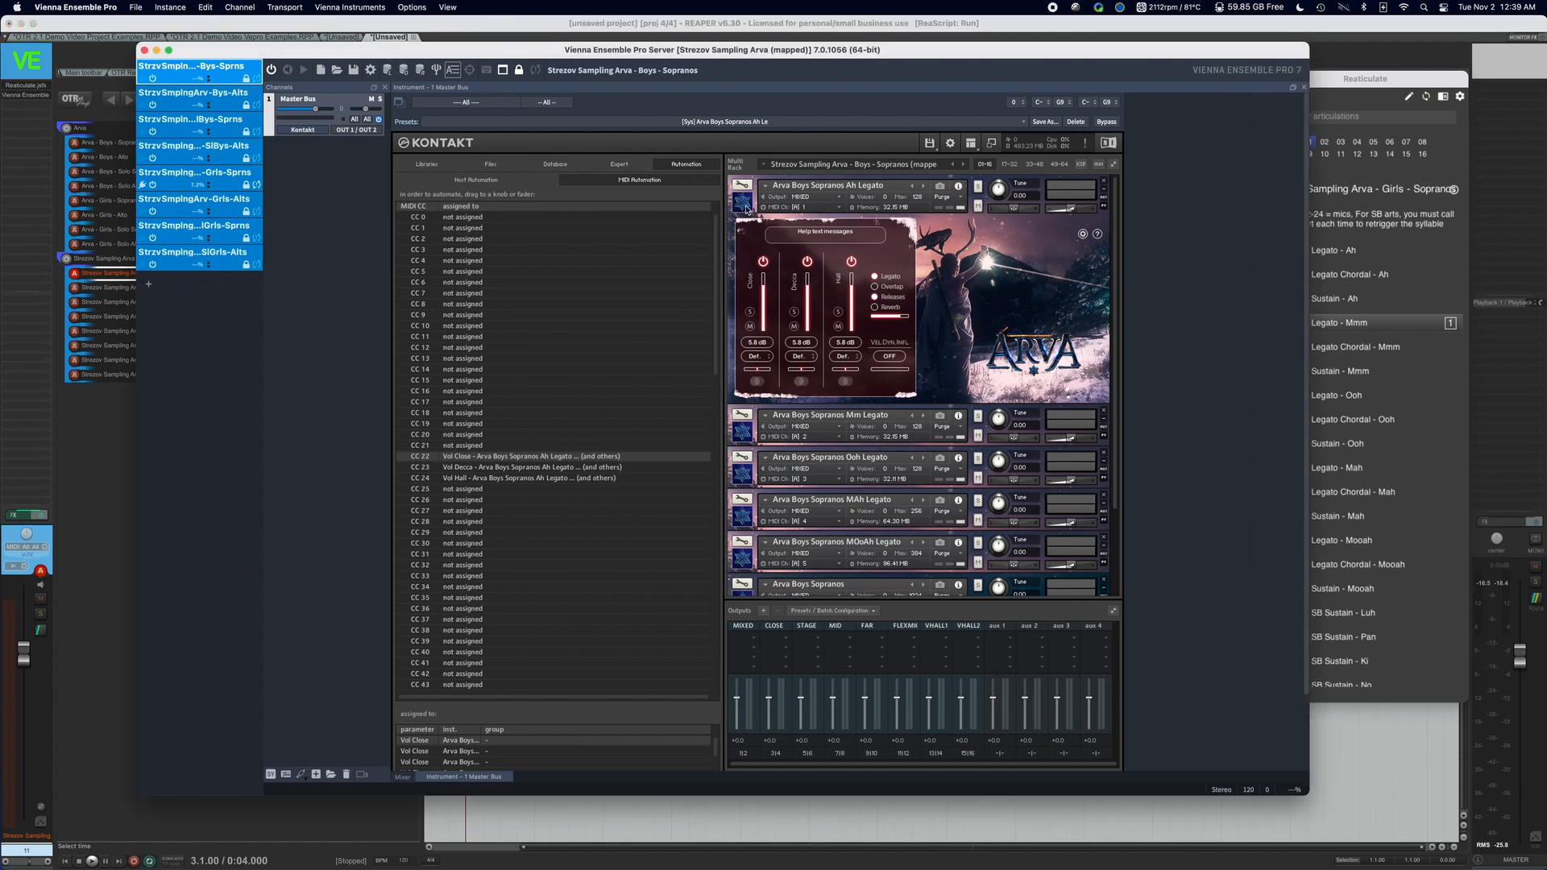
drag(847, 50, 862, 161)
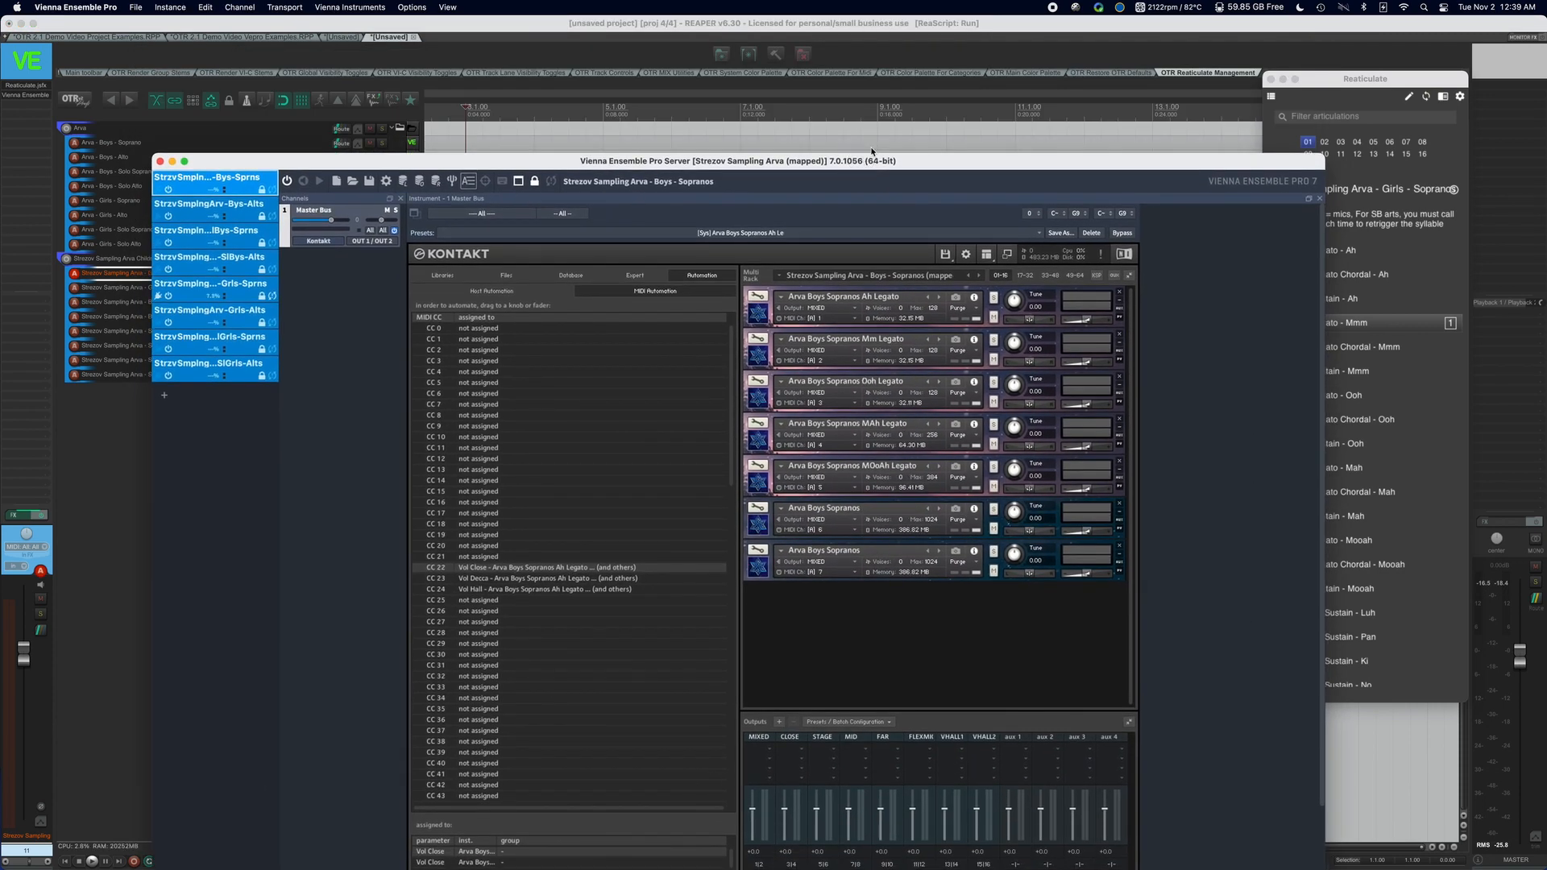
click(749, 58)
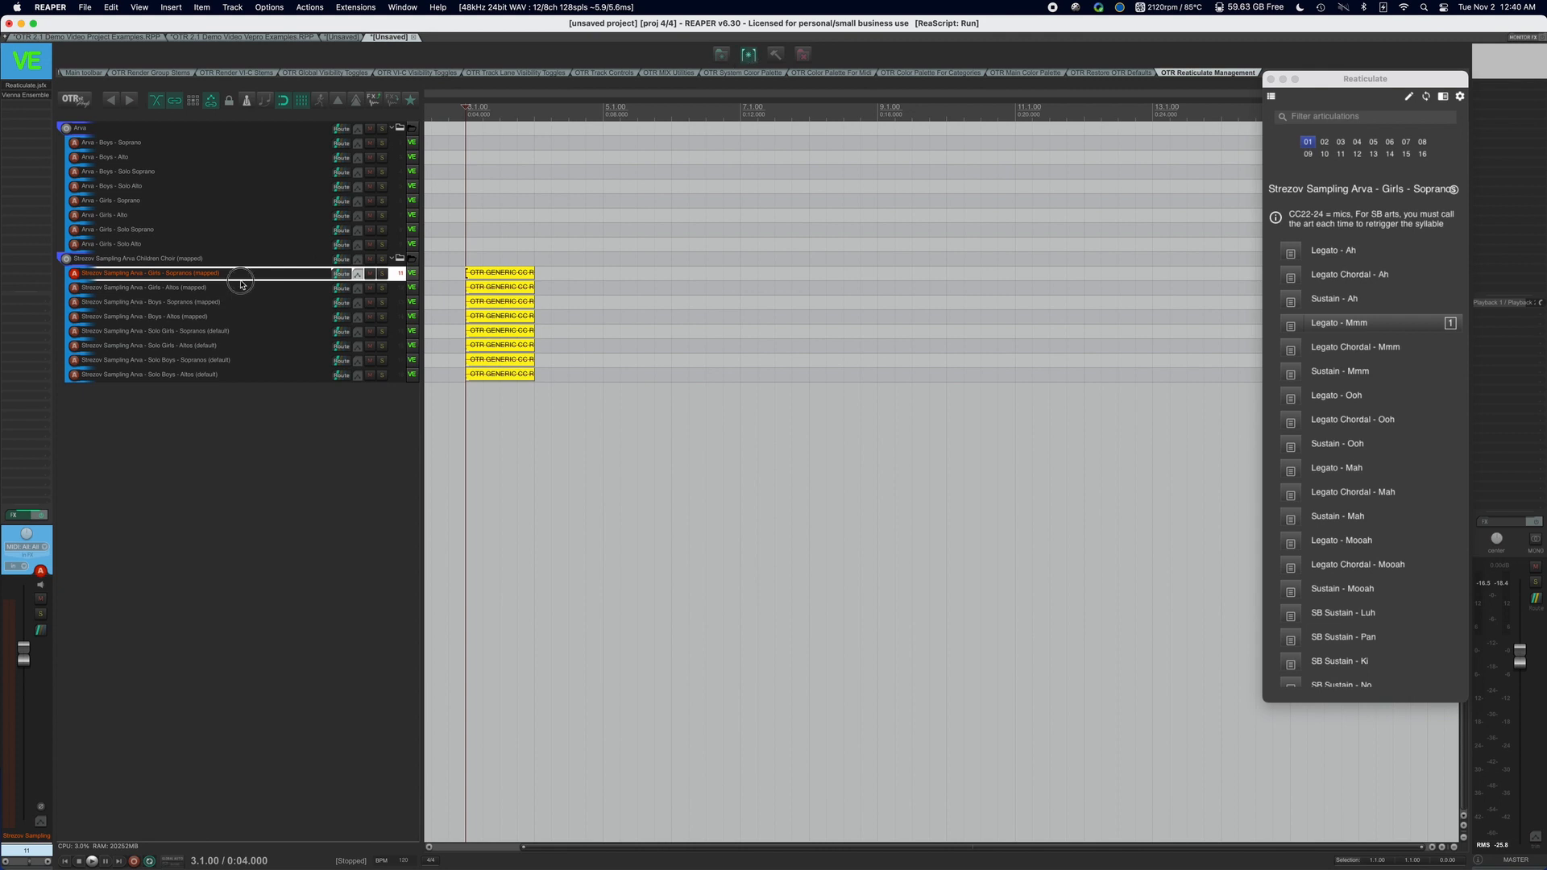
Open a new-from-existing bank in the Reaticulate Bank Designer and pre-populate it from the Strezov Sampling Arva - Boys - Sopranos bank.
click(754, 54)
click(1104, 601)
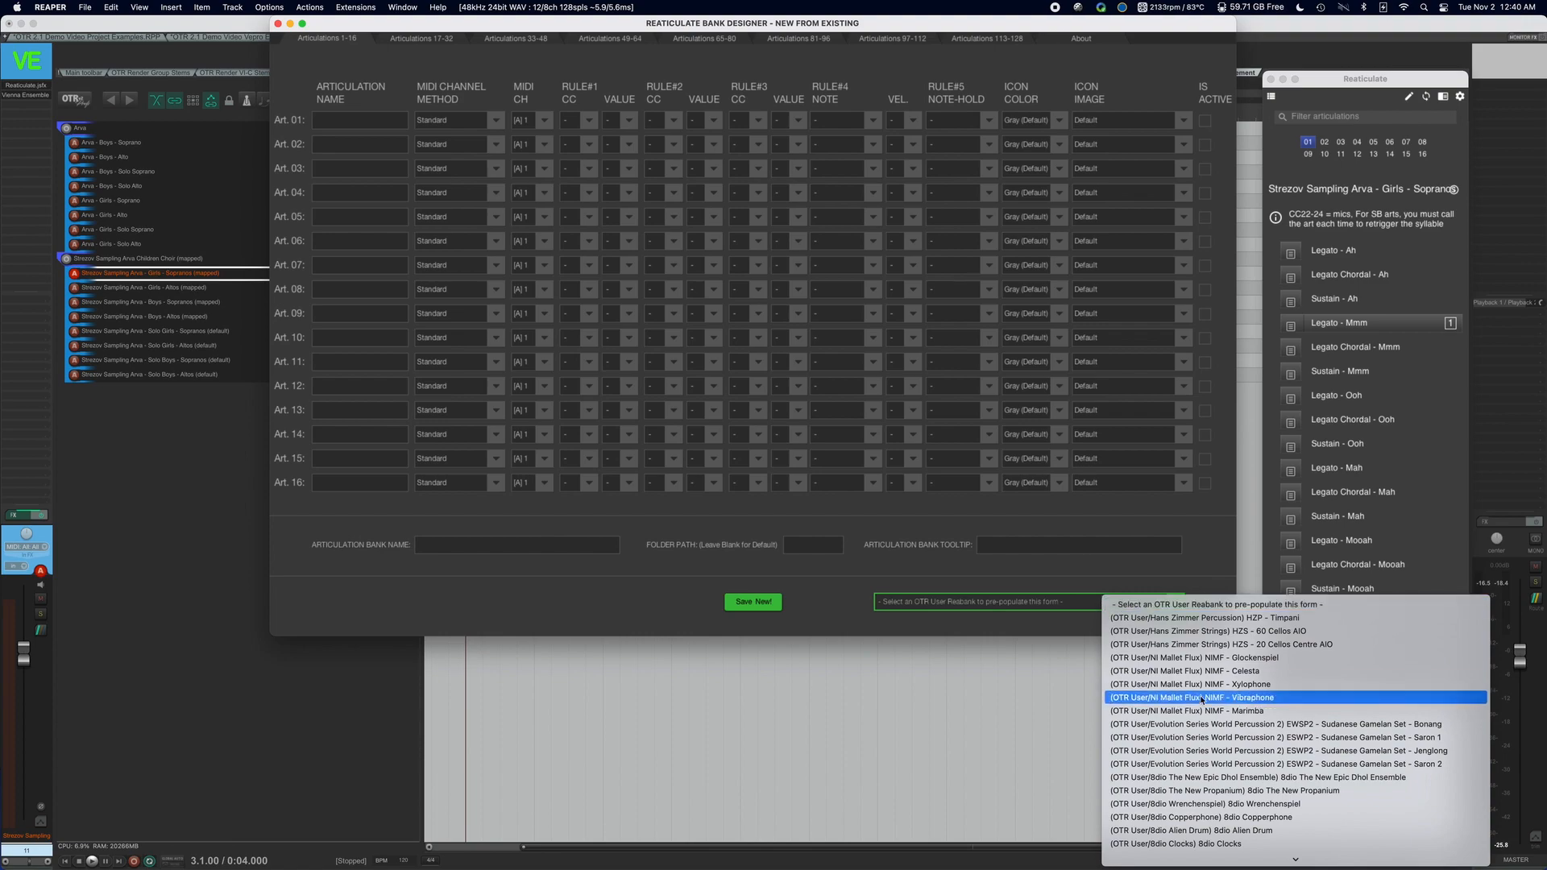
scroll(1200, 698, down, 15)
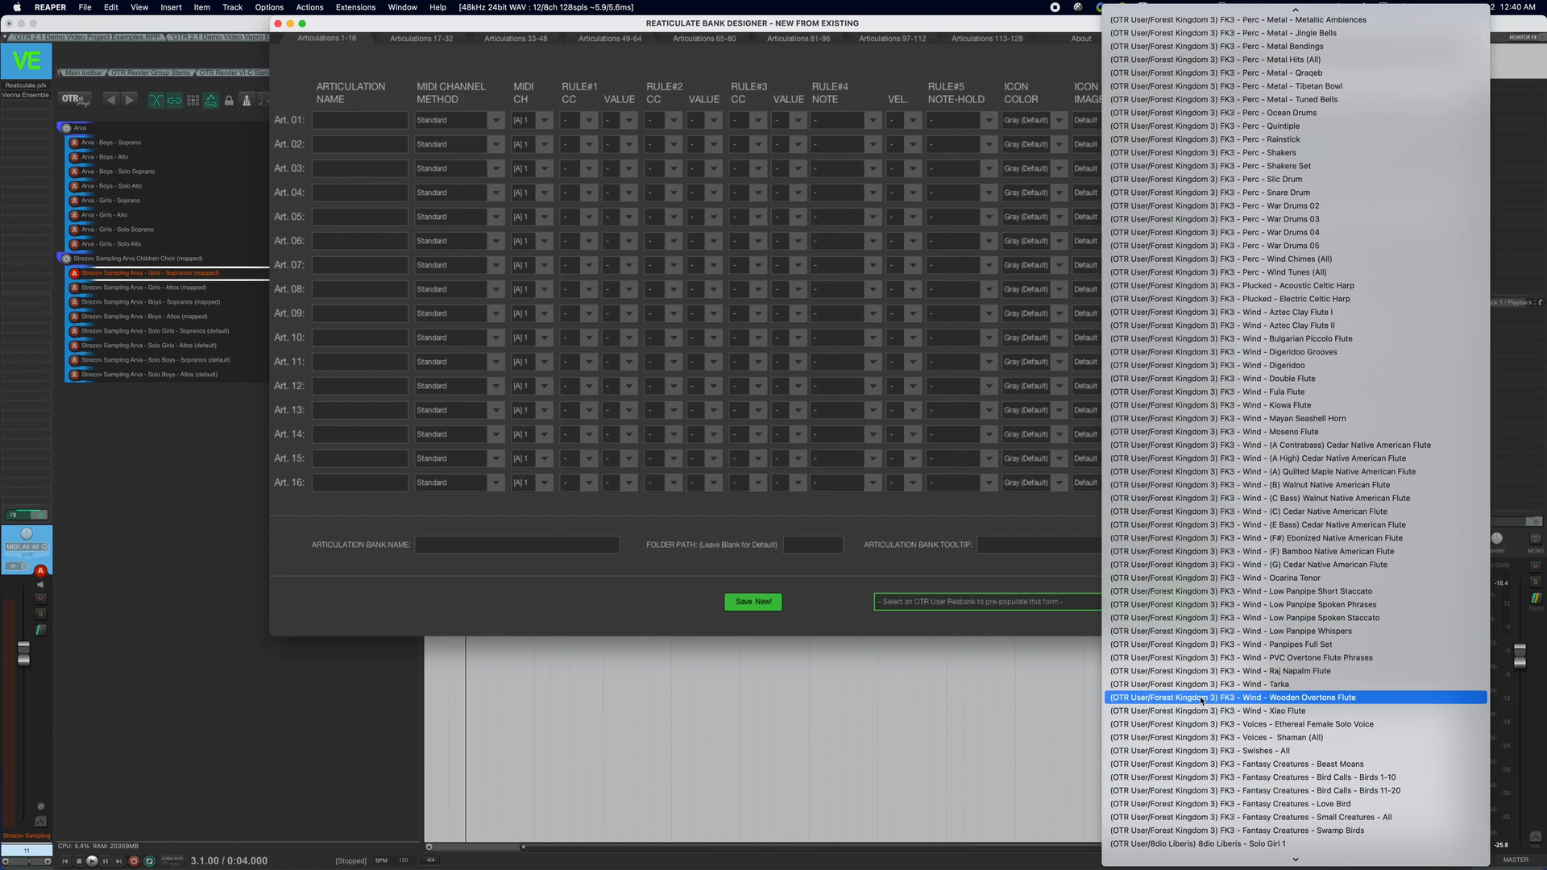
scroll(1203, 699, up, 12)
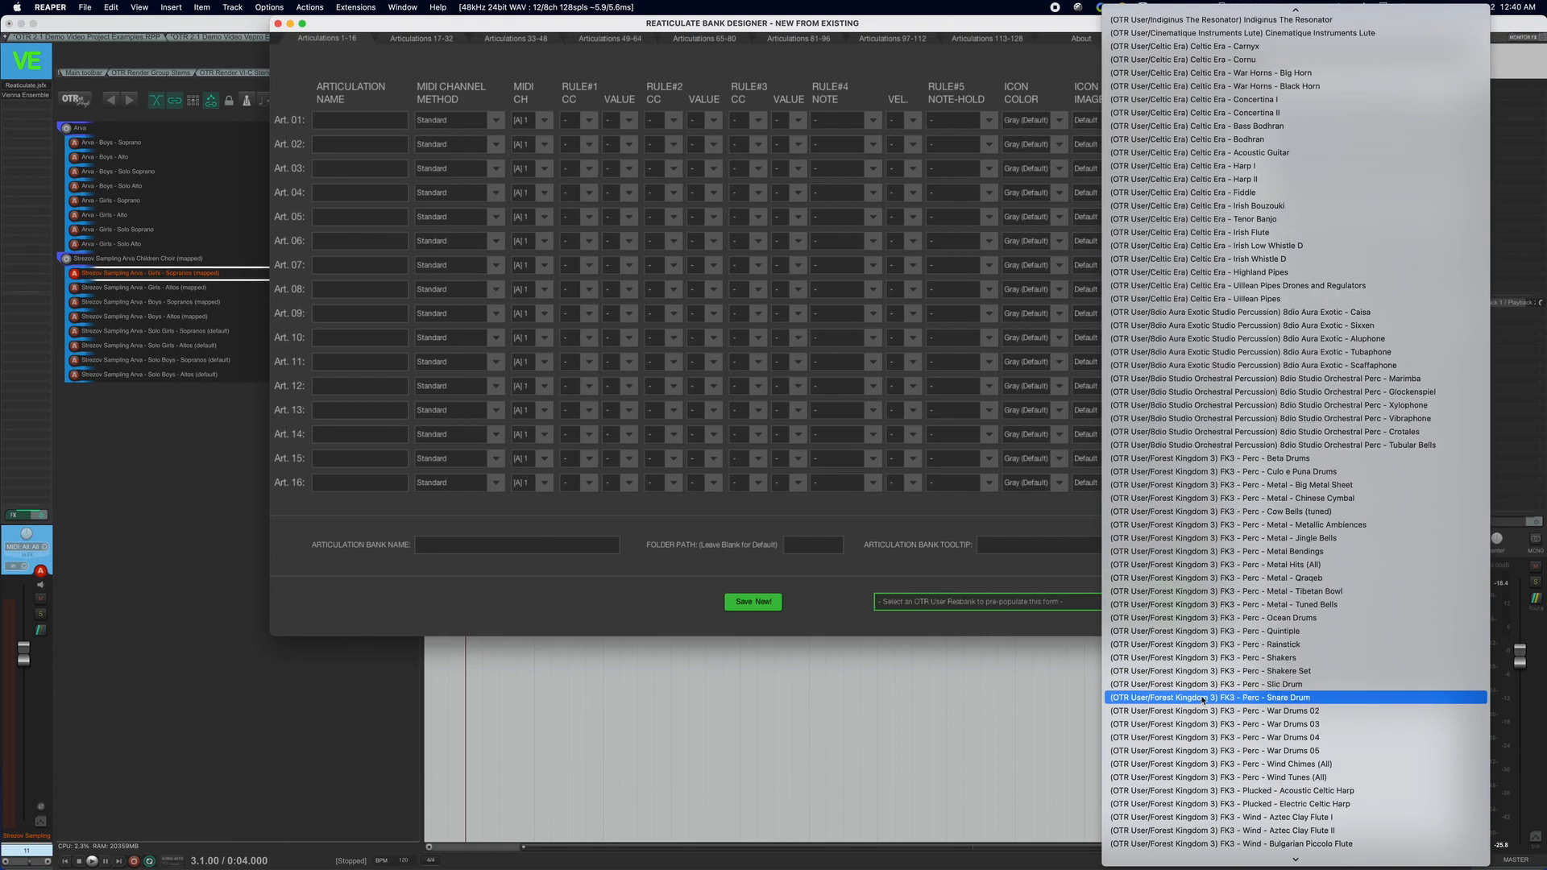
scroll(1203, 699, up, 3)
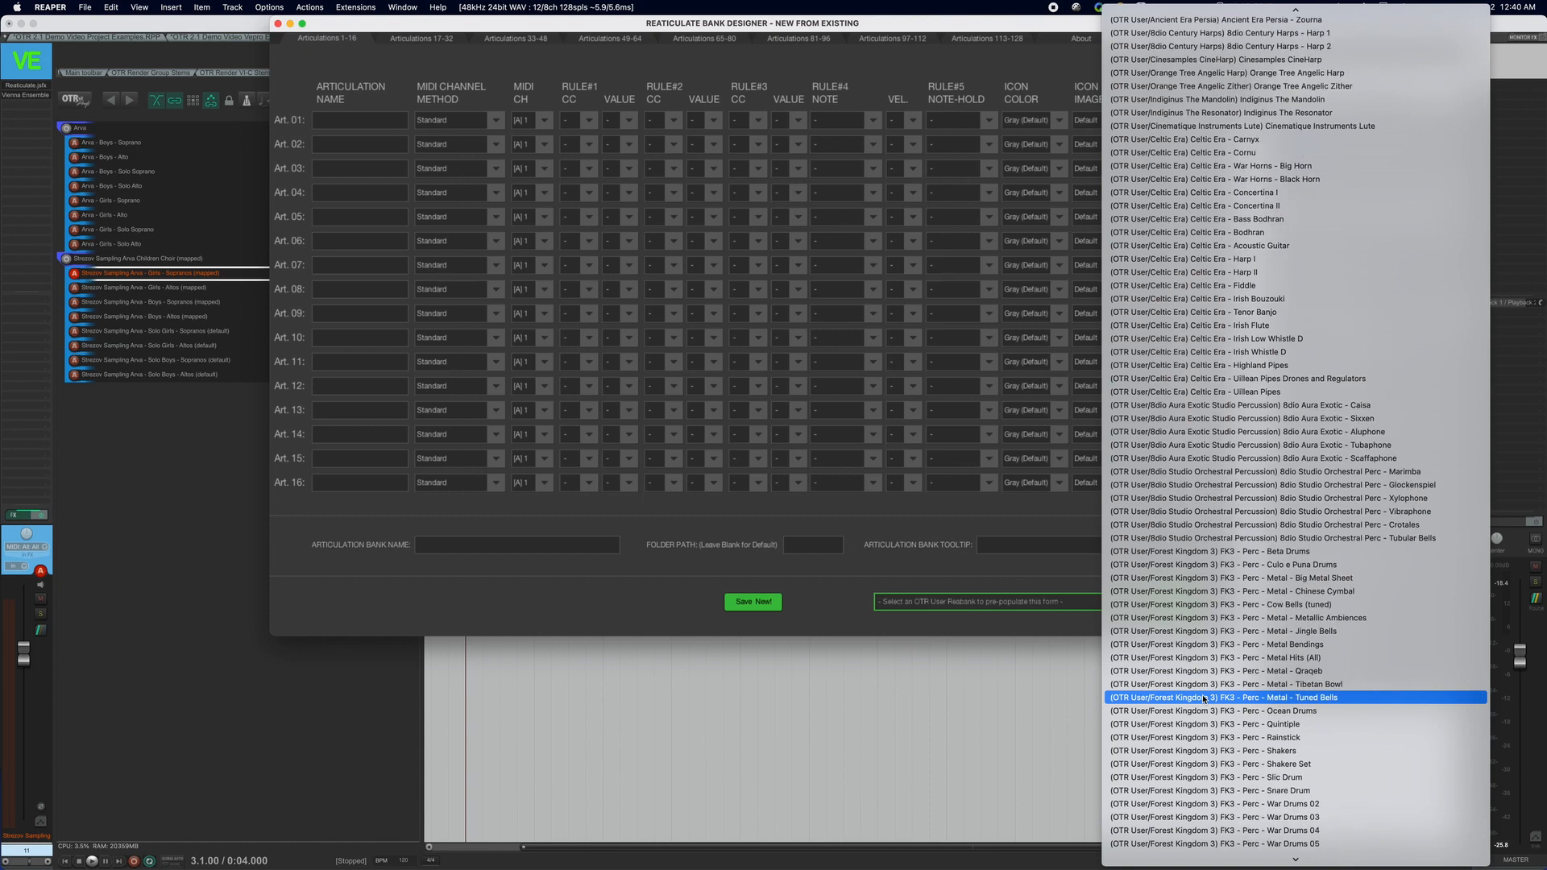
scroll(1203, 700, down, 15)
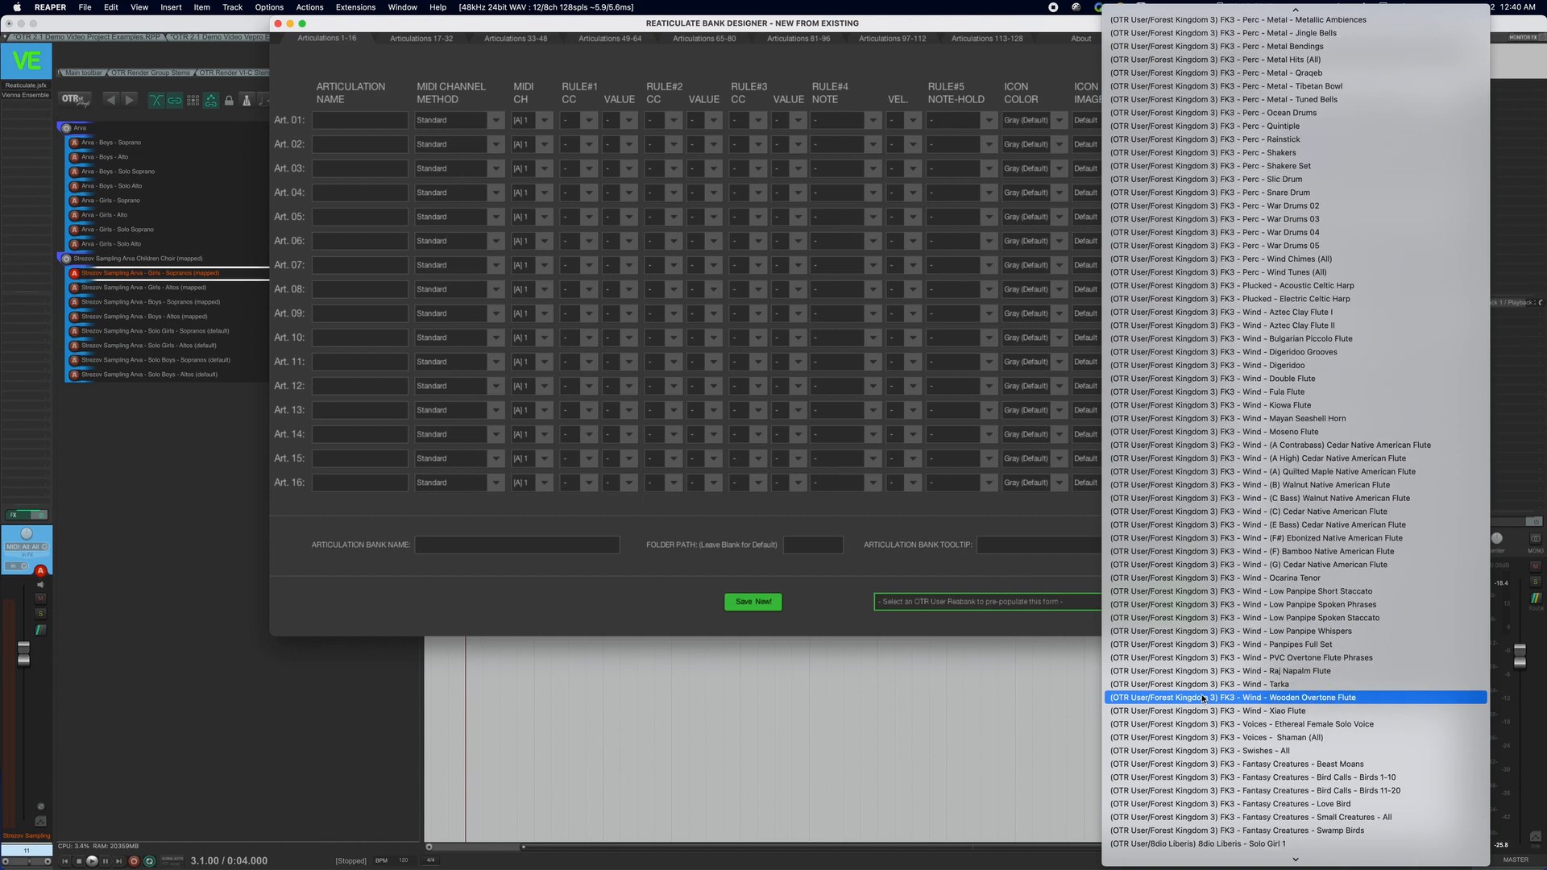
scroll(1204, 700, down, 18)
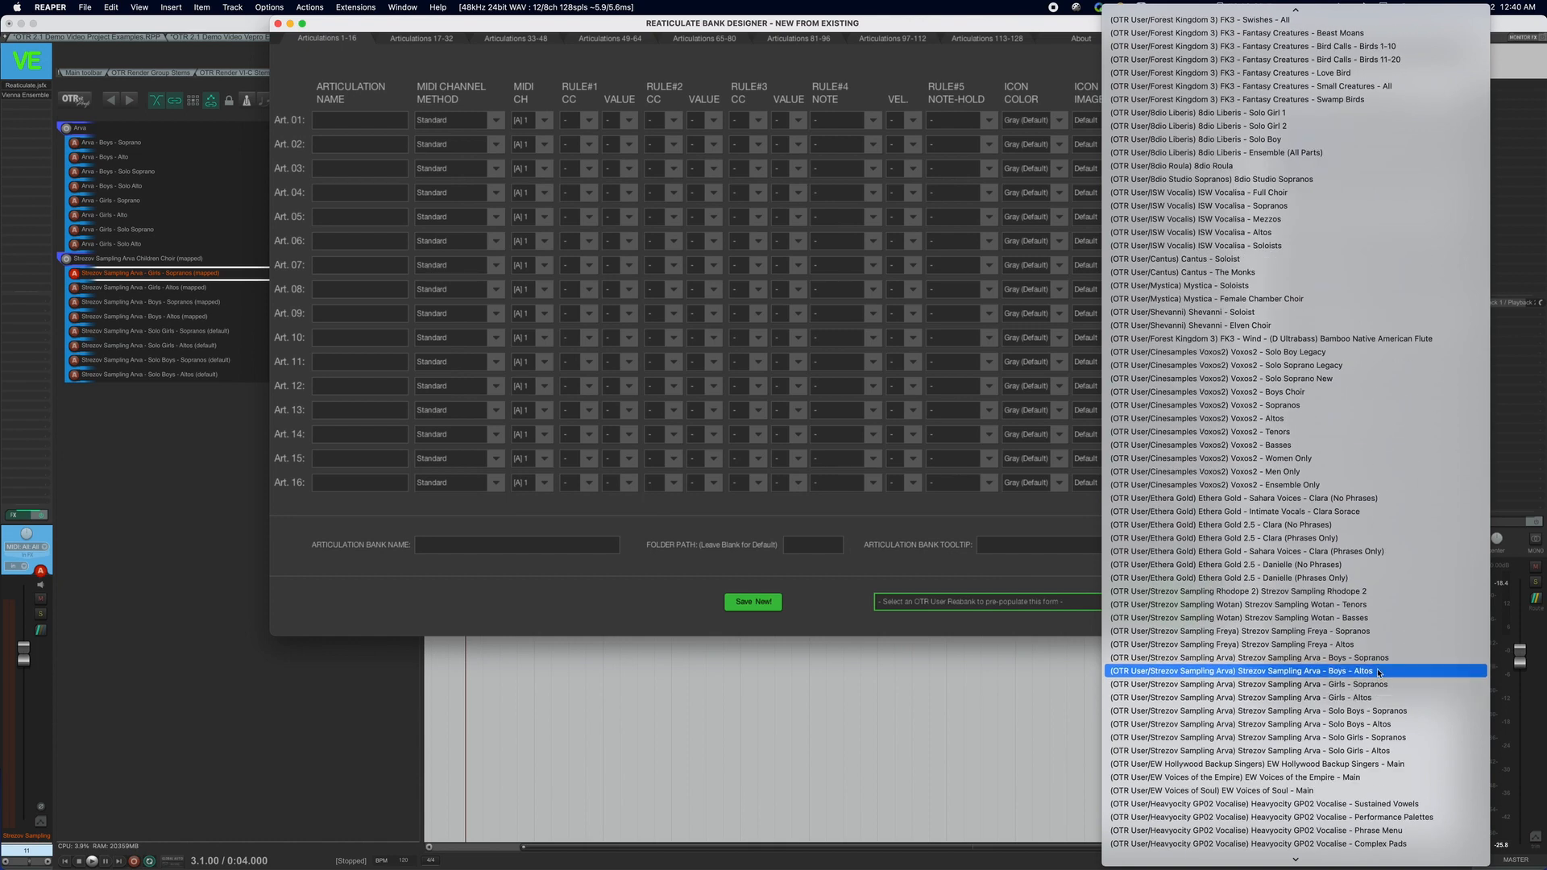
click(1378, 666)
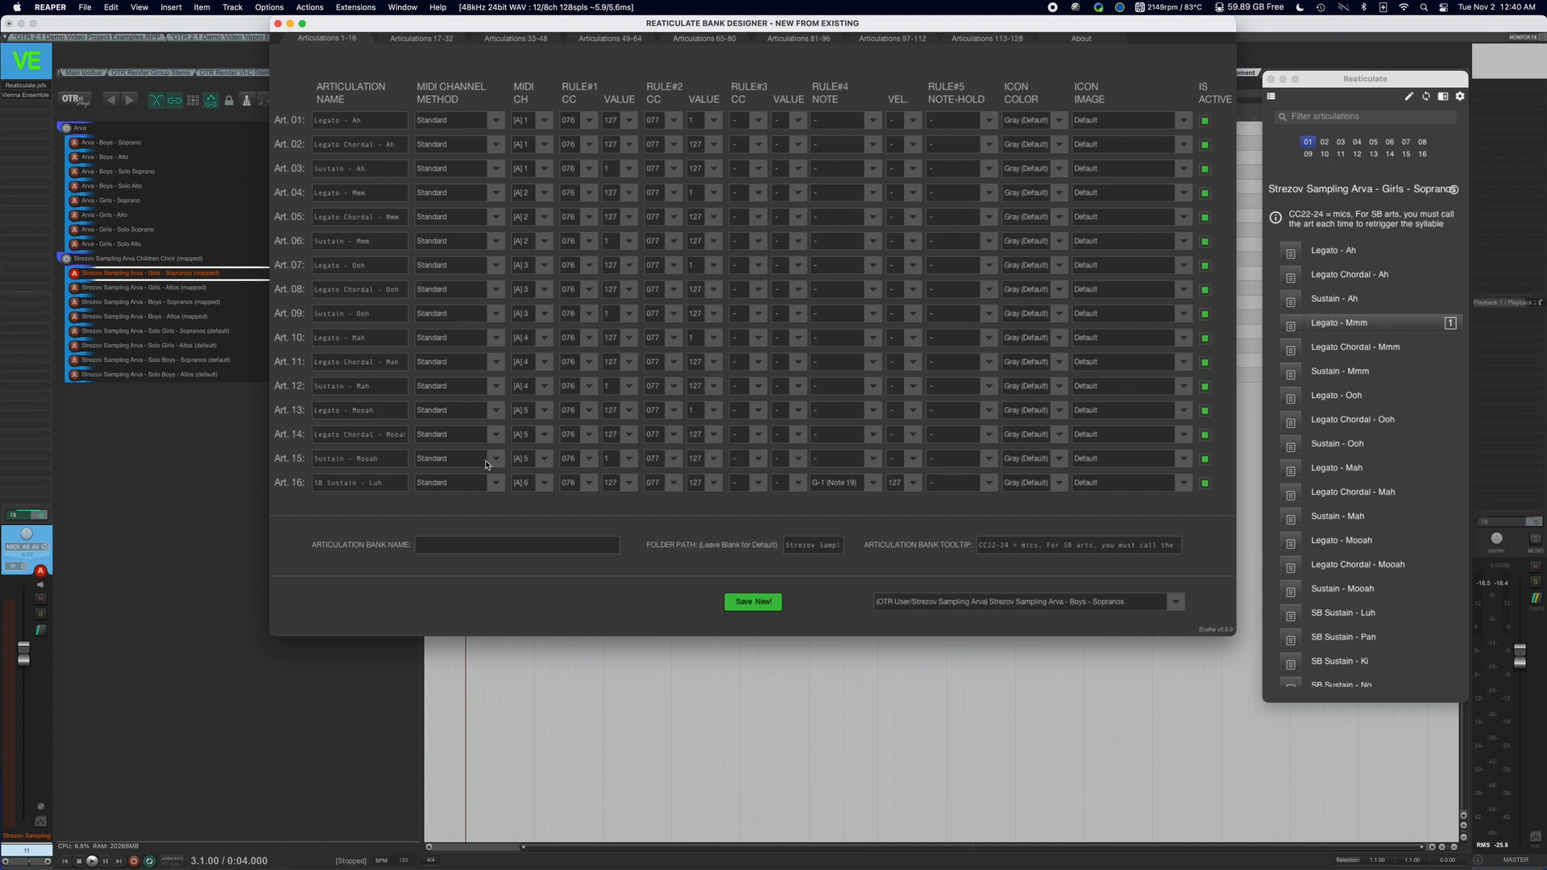
Look through articulations 17-32 and 33-48 of the pre-populated Boys - Sopranos bank, and return to articulations 1-16.
click(449, 36)
click(516, 38)
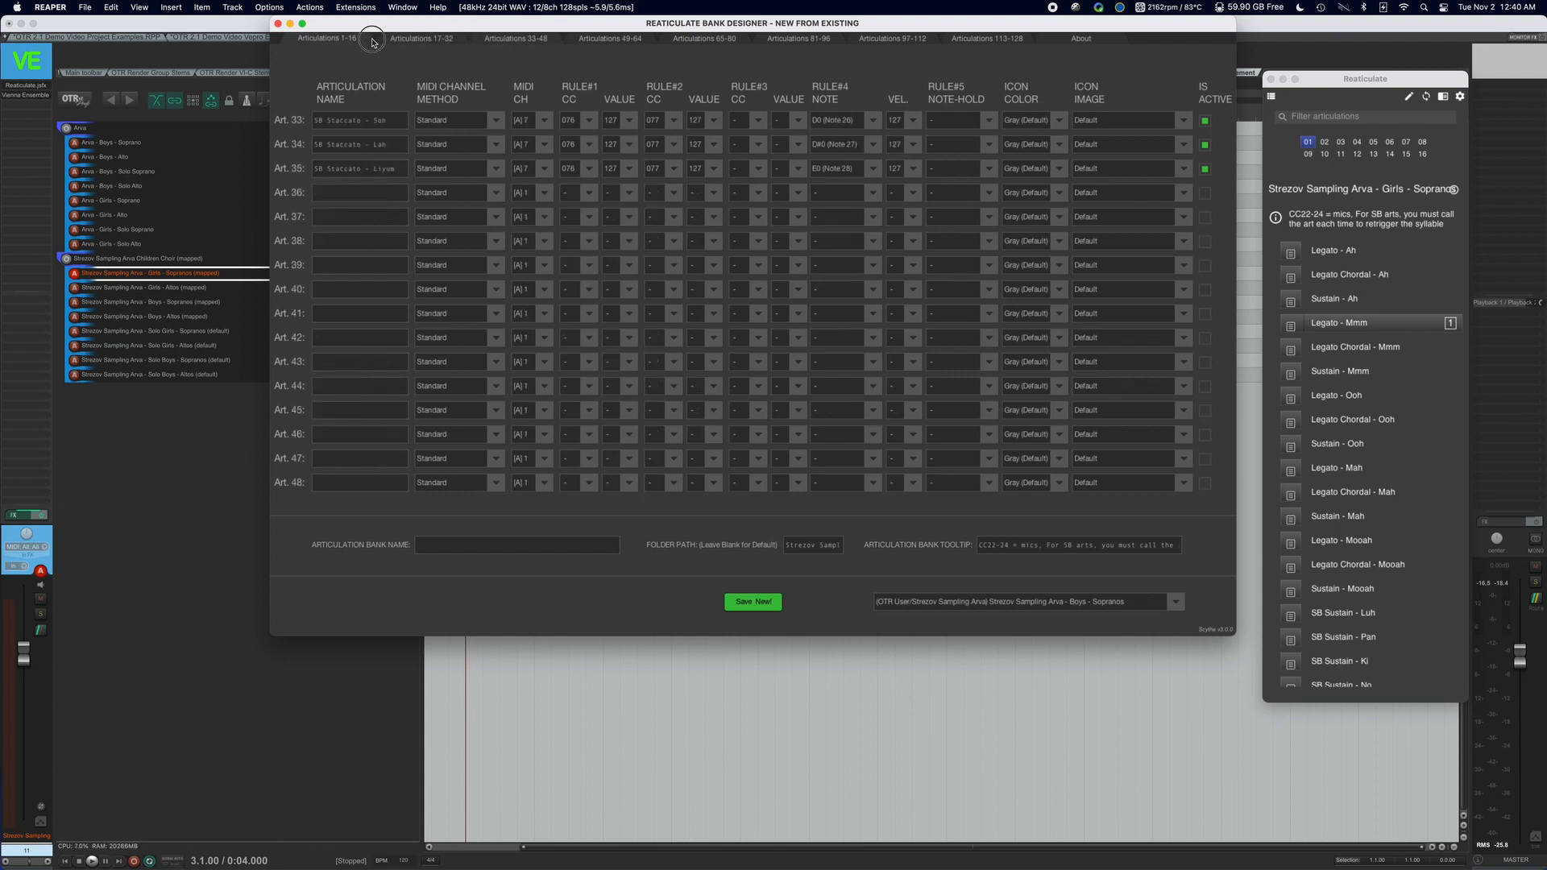
click(373, 40)
Enter "Arva - The Boys Version" as the articulation bank name, and close the Bank Designer without saving.
click(492, 546)
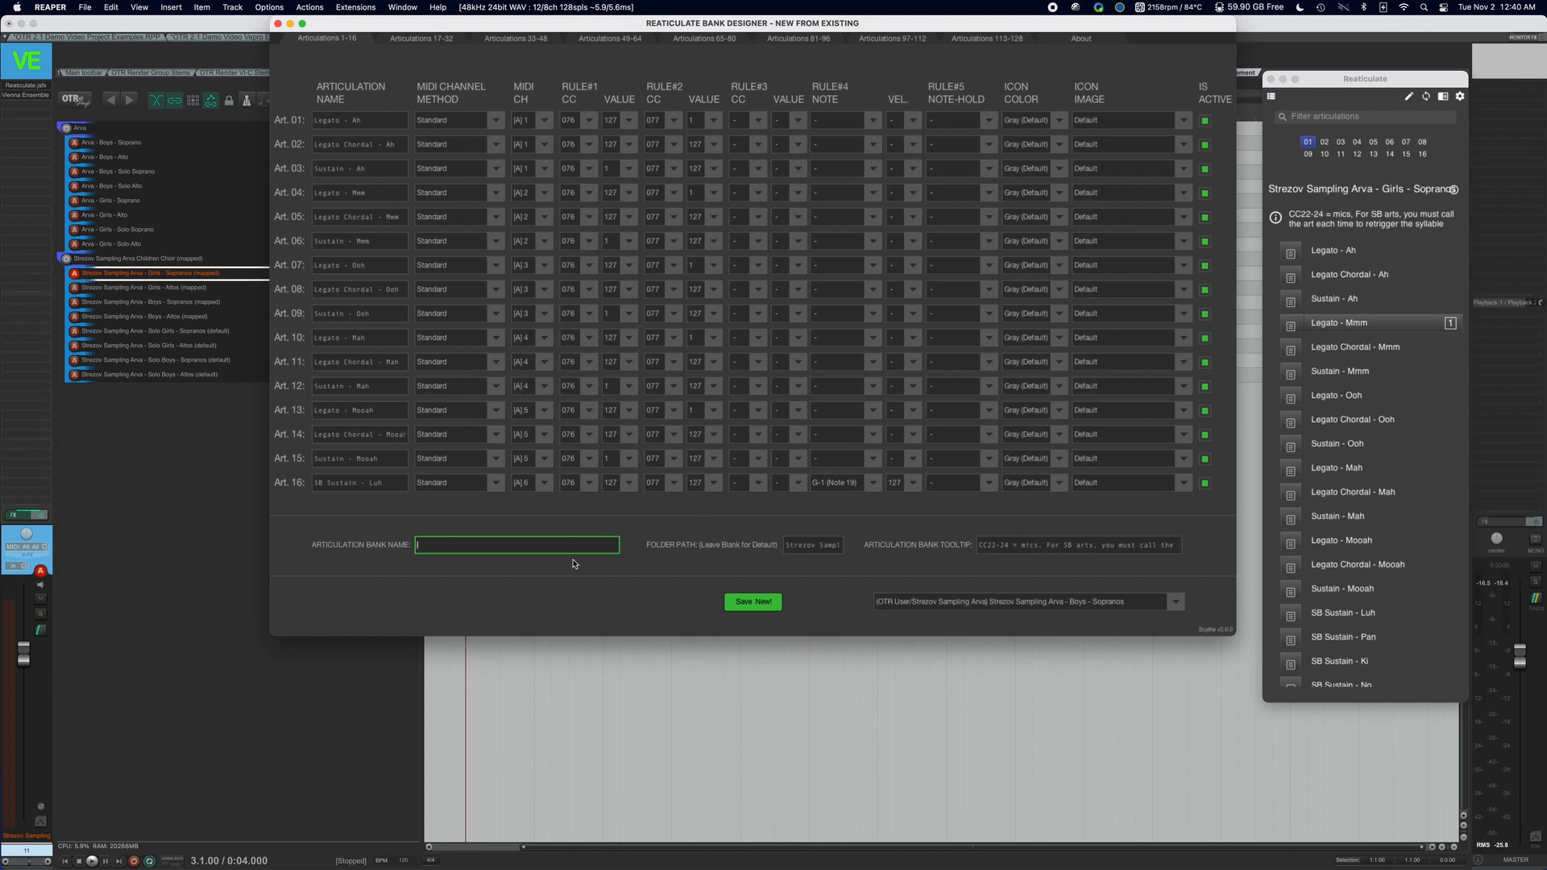
text(Arva - The Boys Version)
click(277, 23)
Clear the track selection, show a longer stretch of the timeline, and switch to Vienna Ensemble Pro.
click(363, 553)
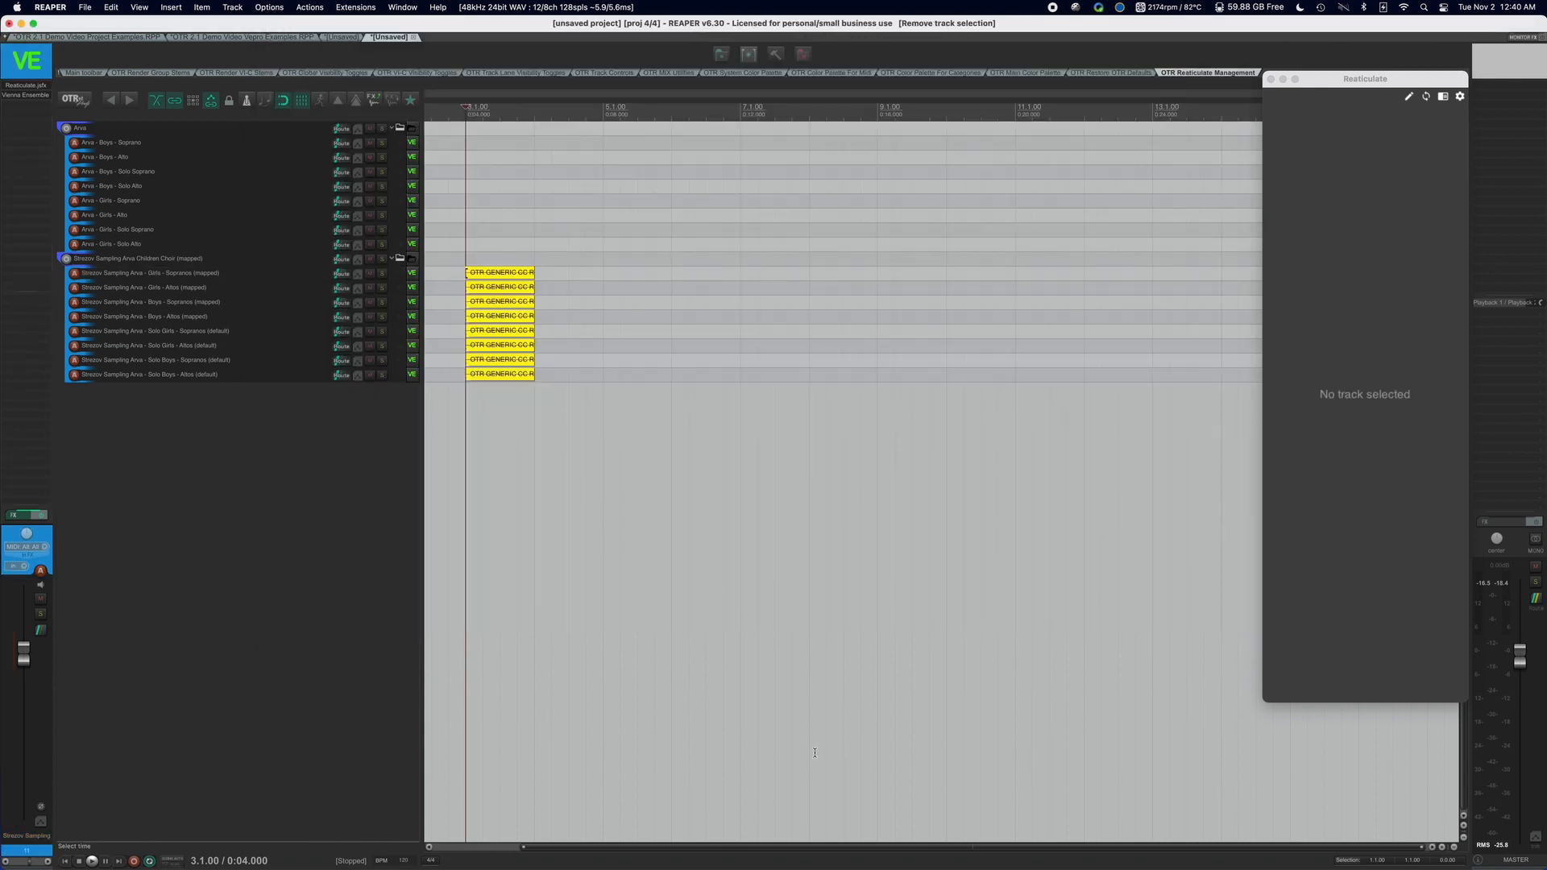
scroll(763, 675, down, 4)
scroll(763, 676, down, 2)
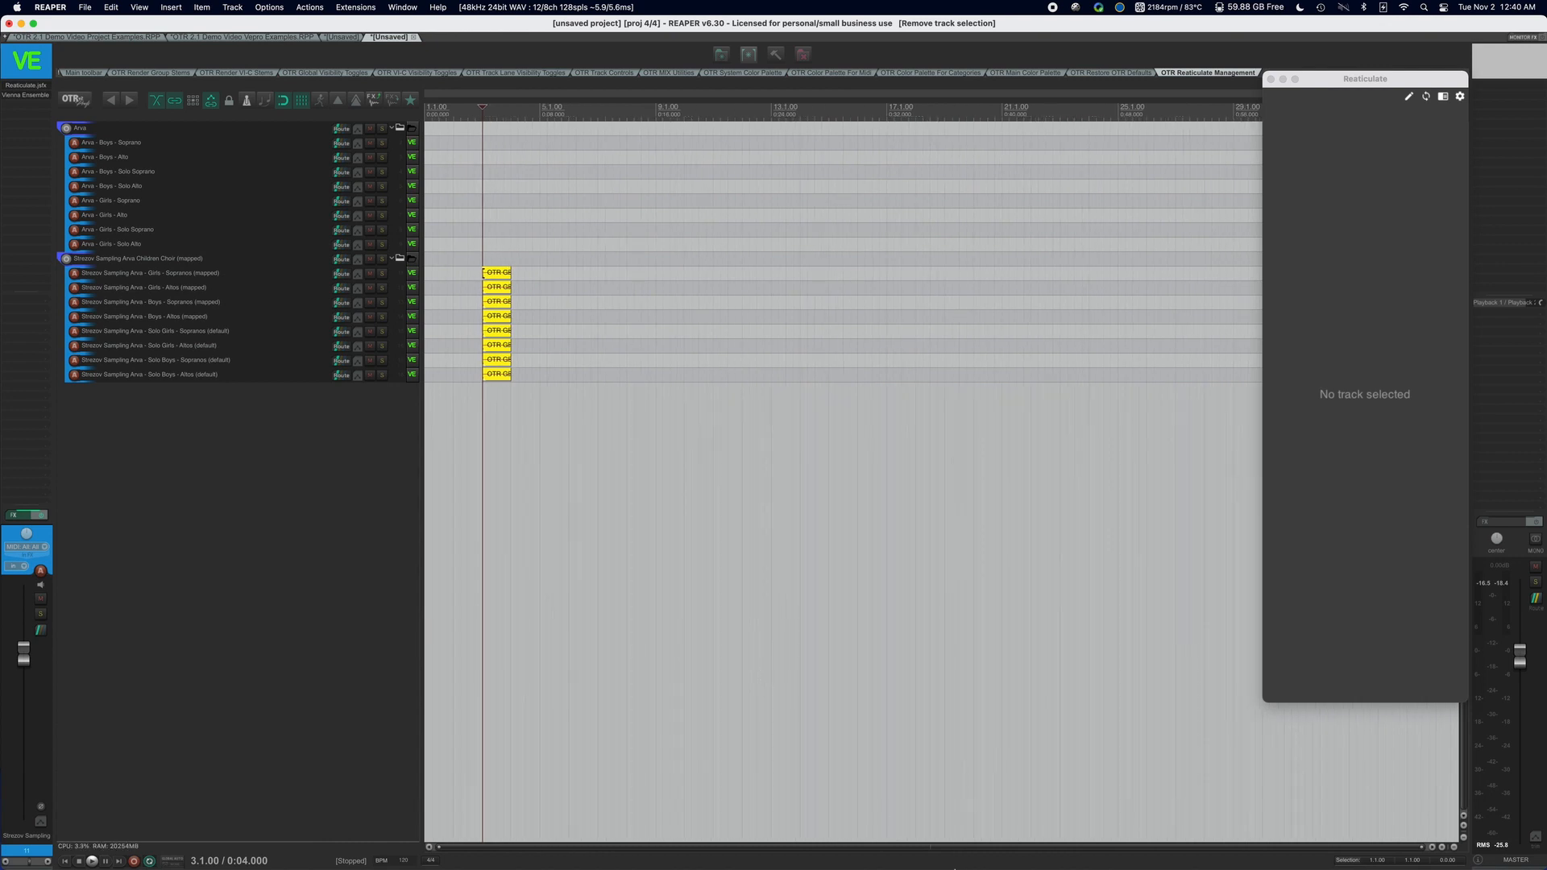
mouse_move(951, 864)
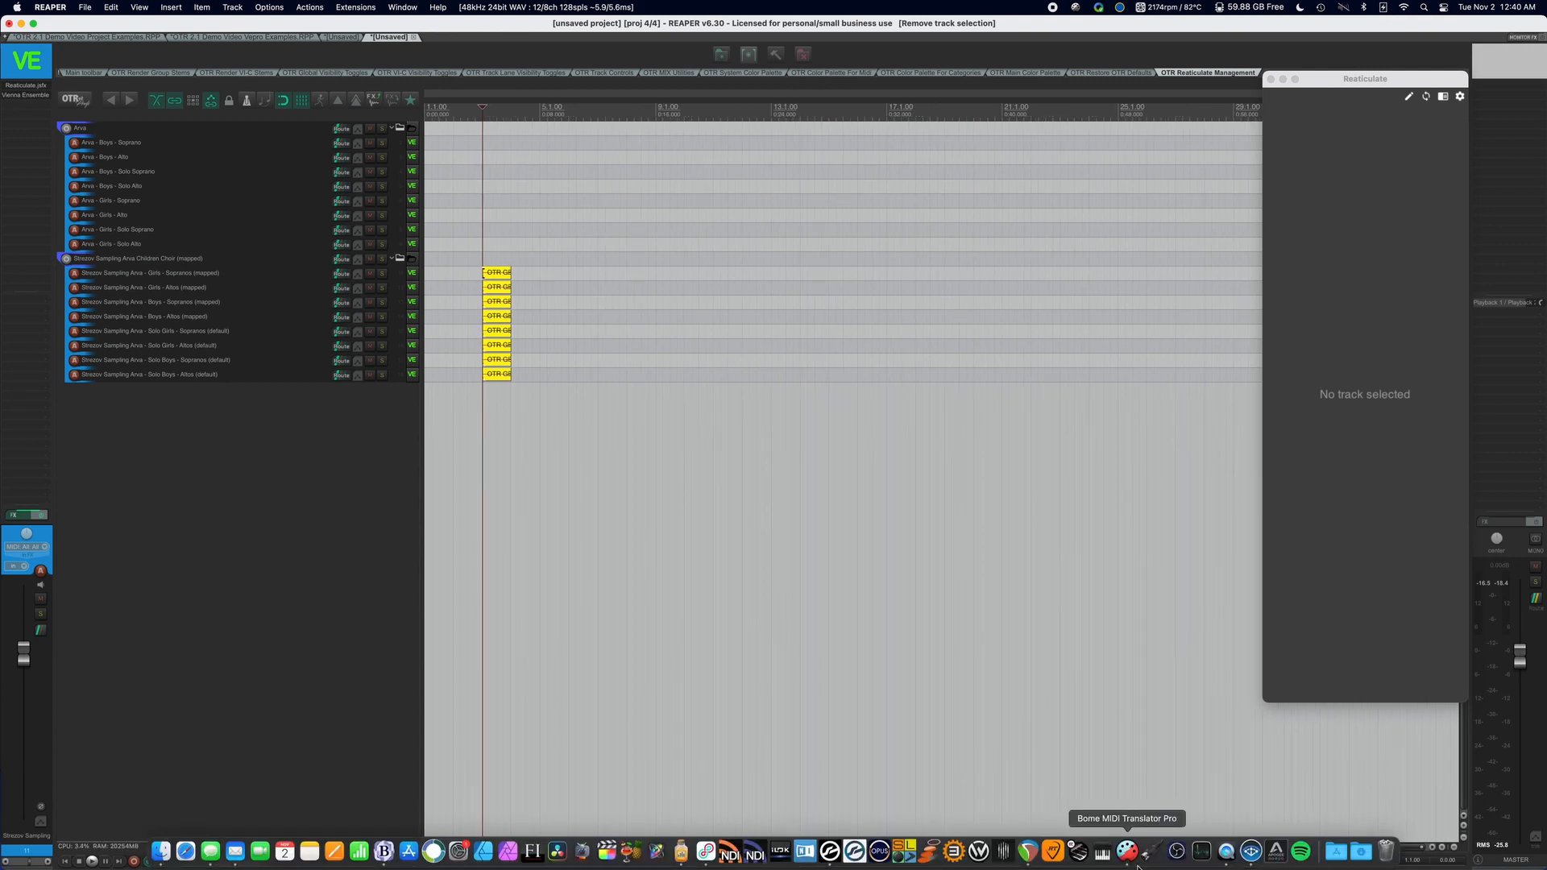
click(1251, 851)
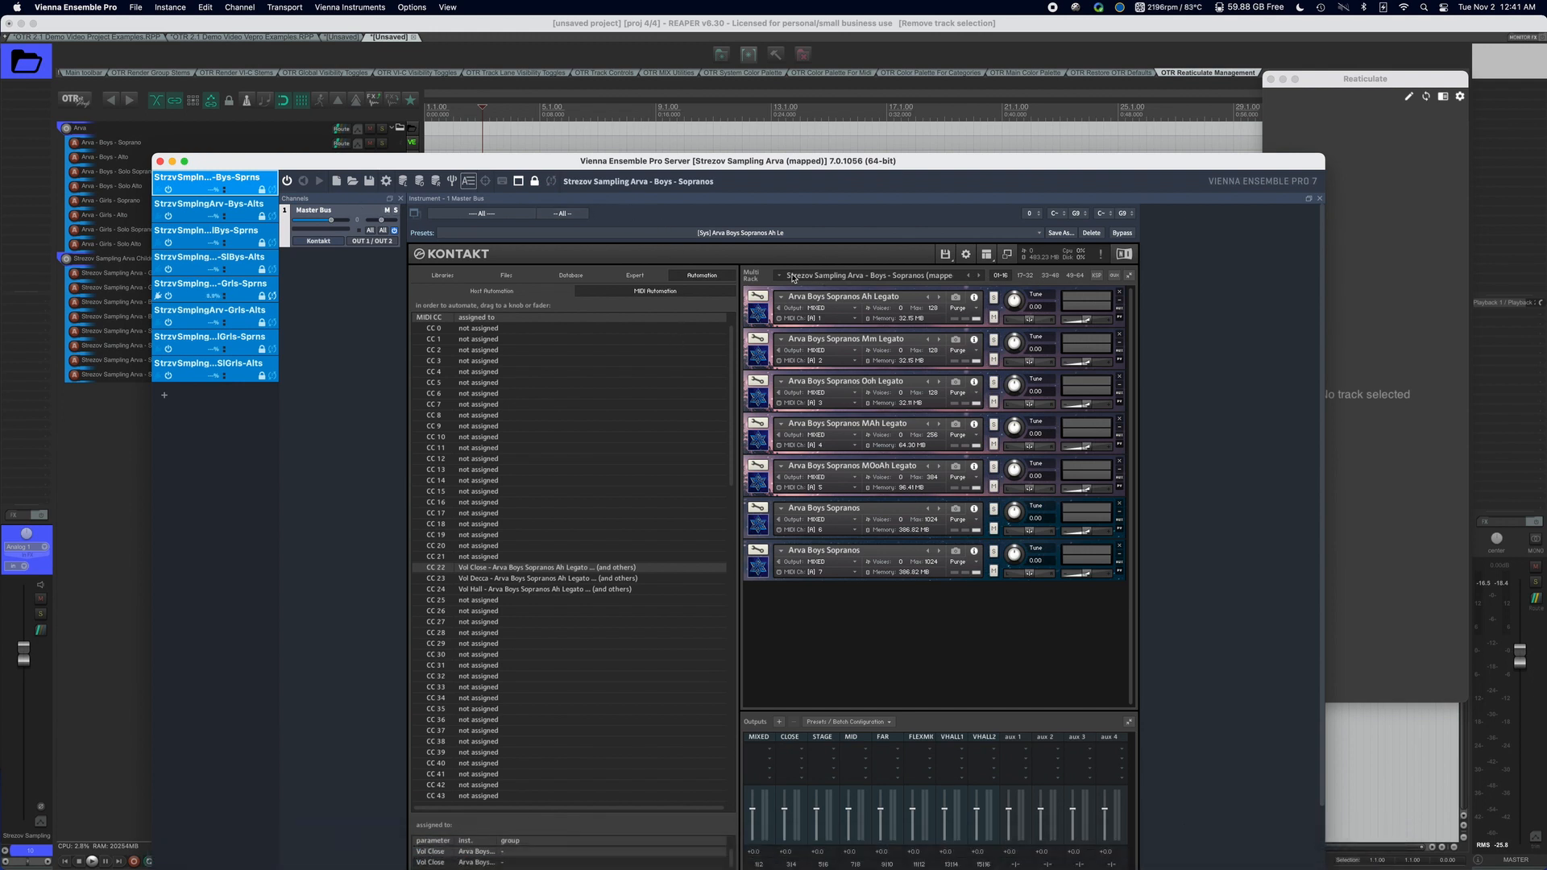
Examine the Strezov Sampling Arva Multis and VEPro Instances folders in Kontakt's Save Multi-Instrument dialog, and cancel without saving.
click(946, 260)
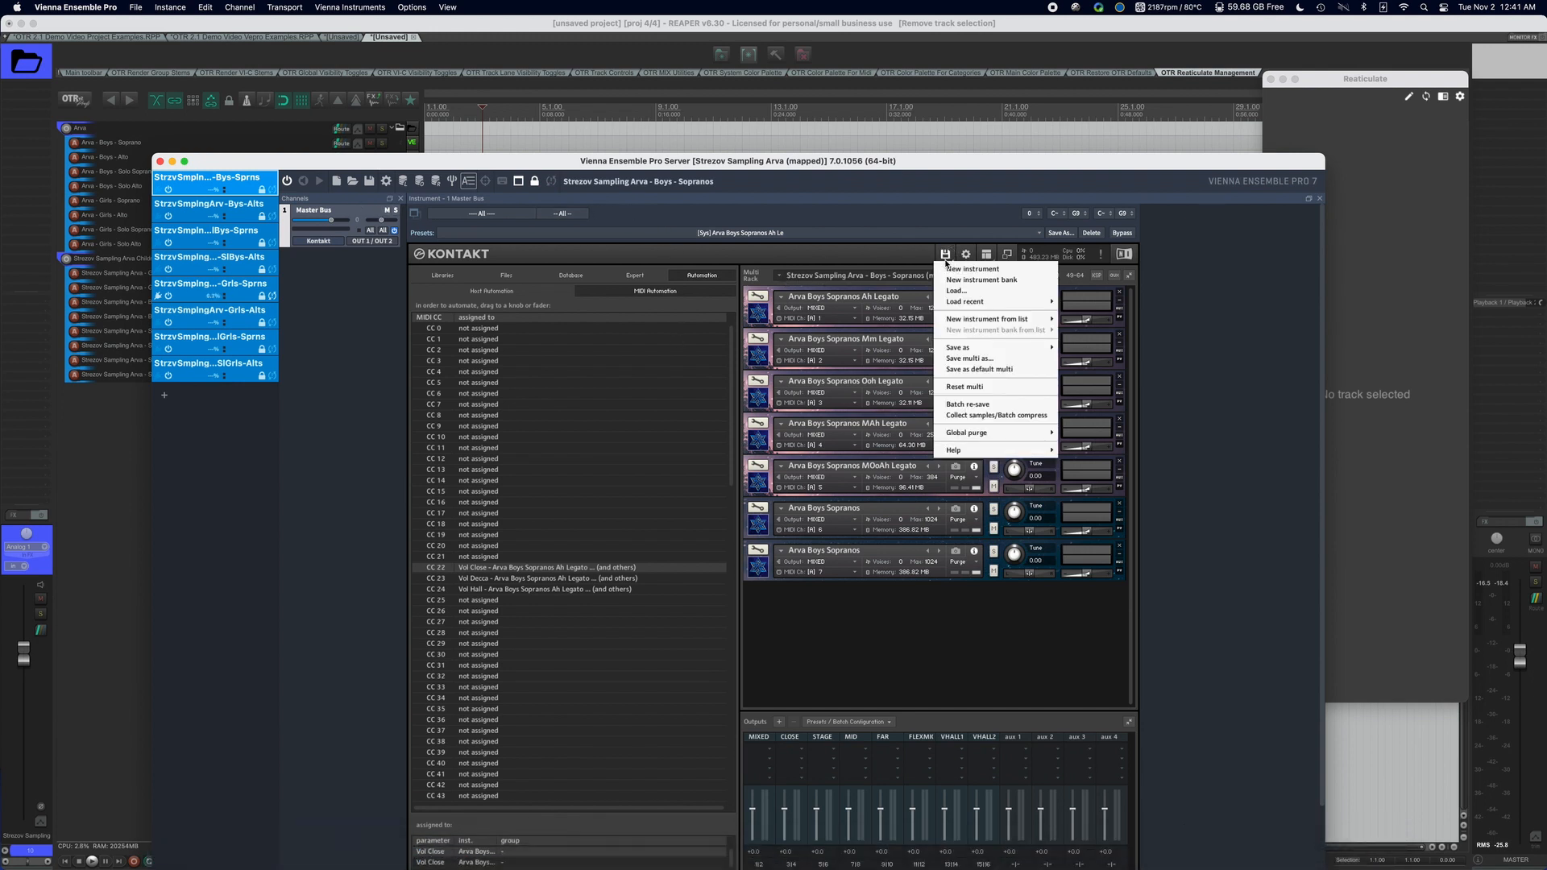
click(998, 359)
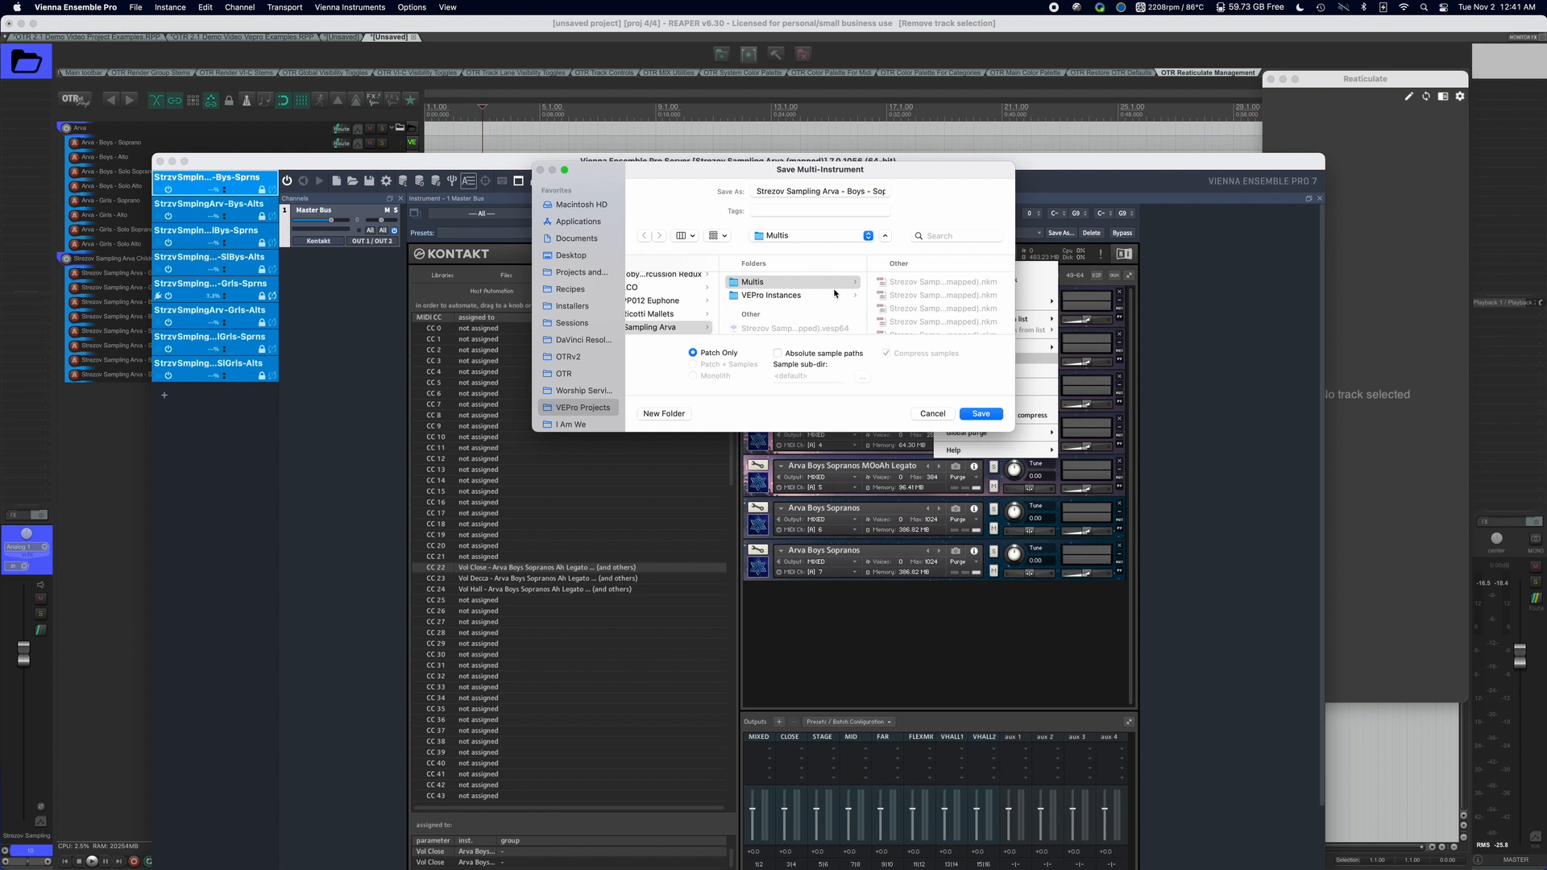
scroll(804, 302, left, 2)
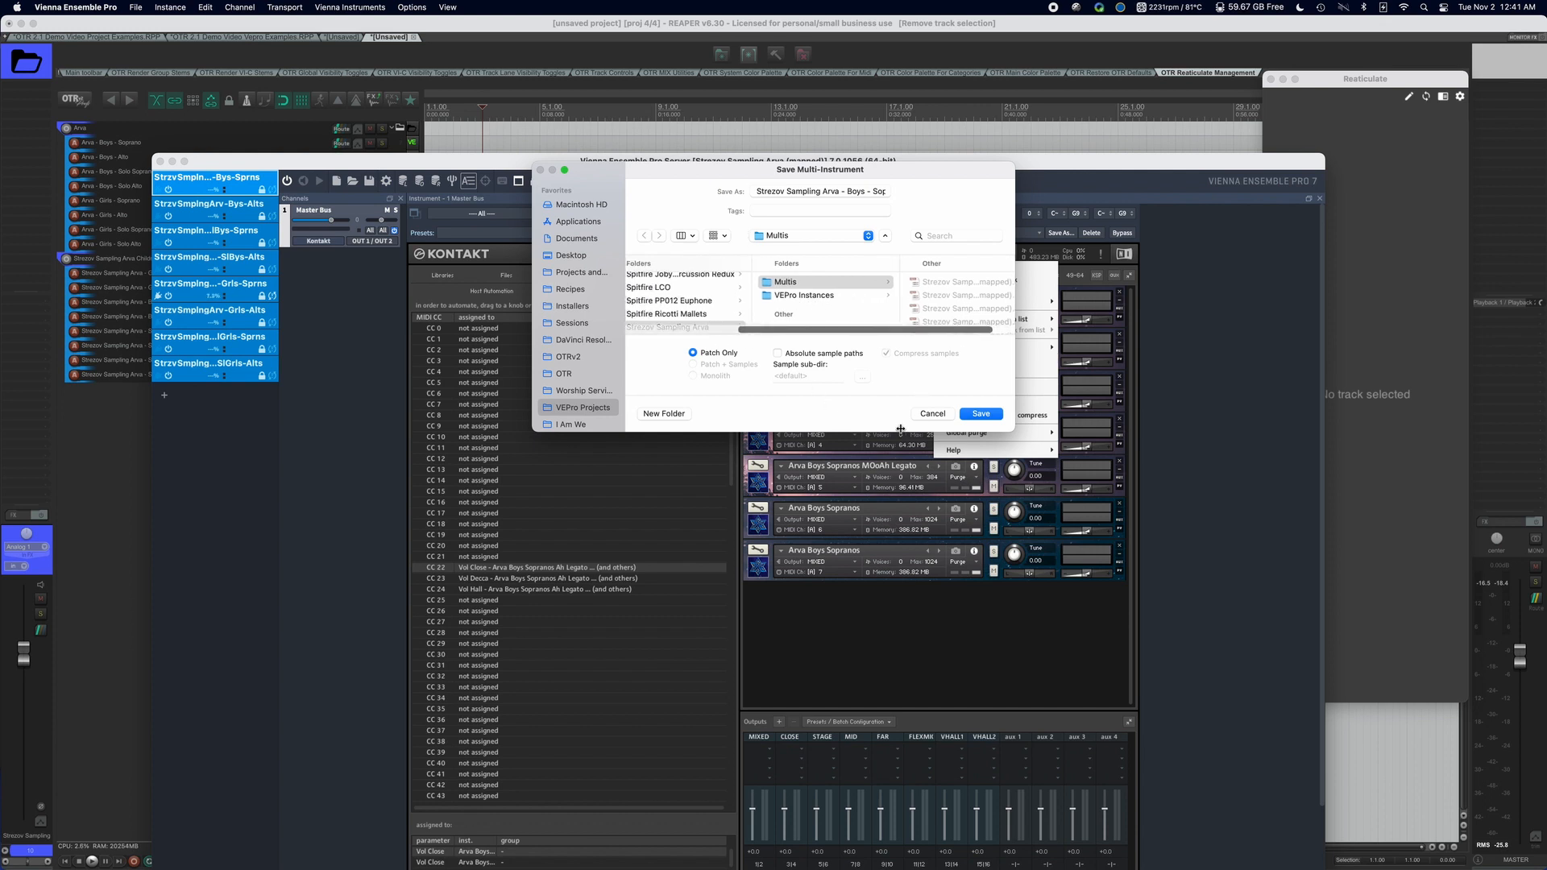
drag(902, 432, 922, 633)
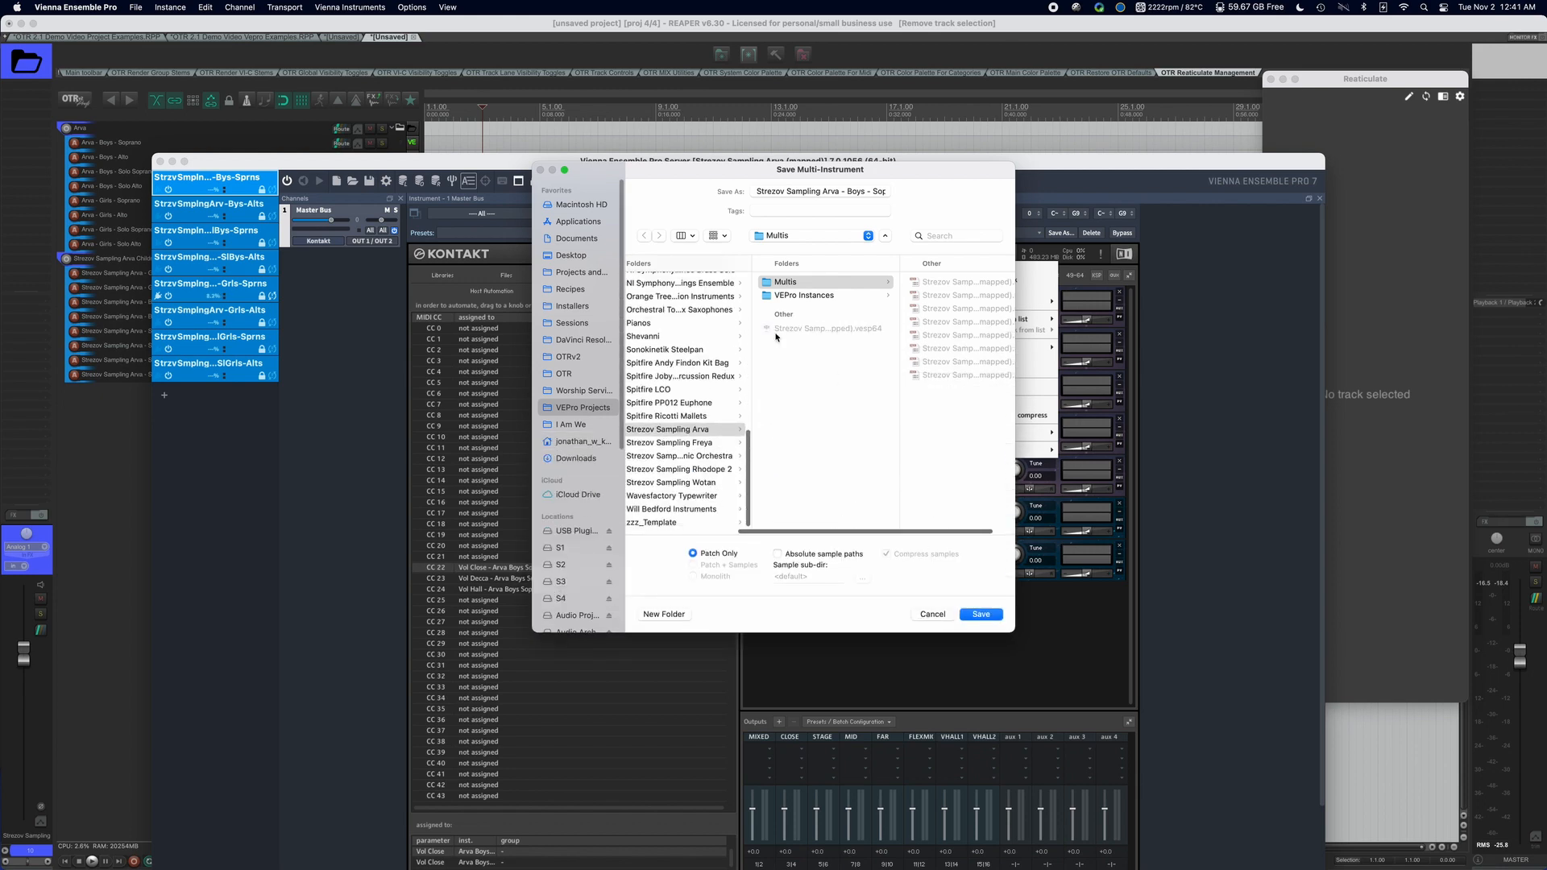
click(716, 434)
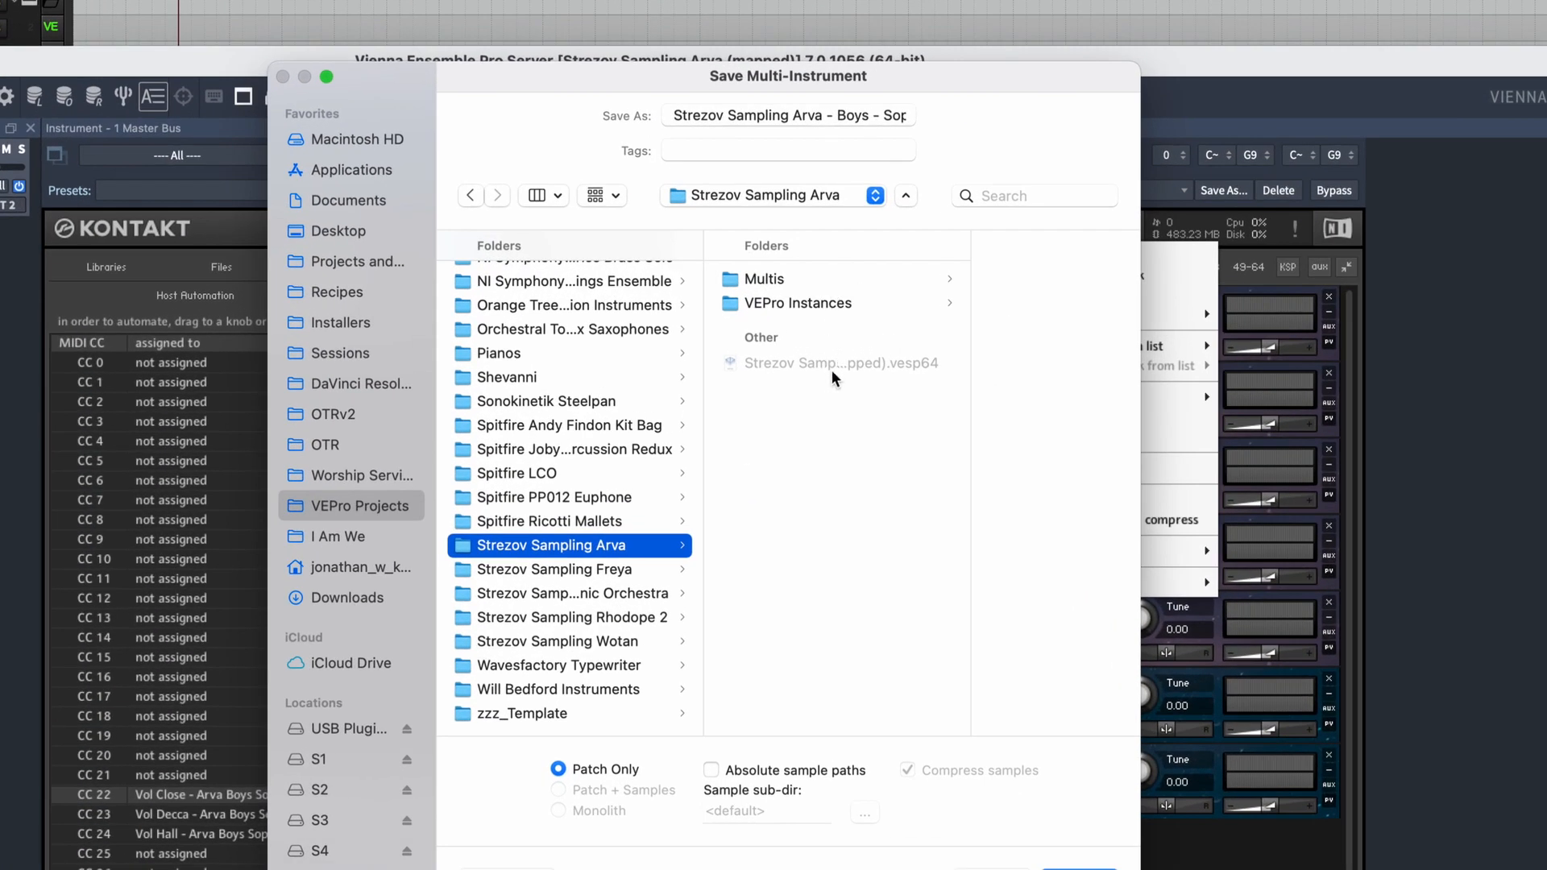
click(878, 282)
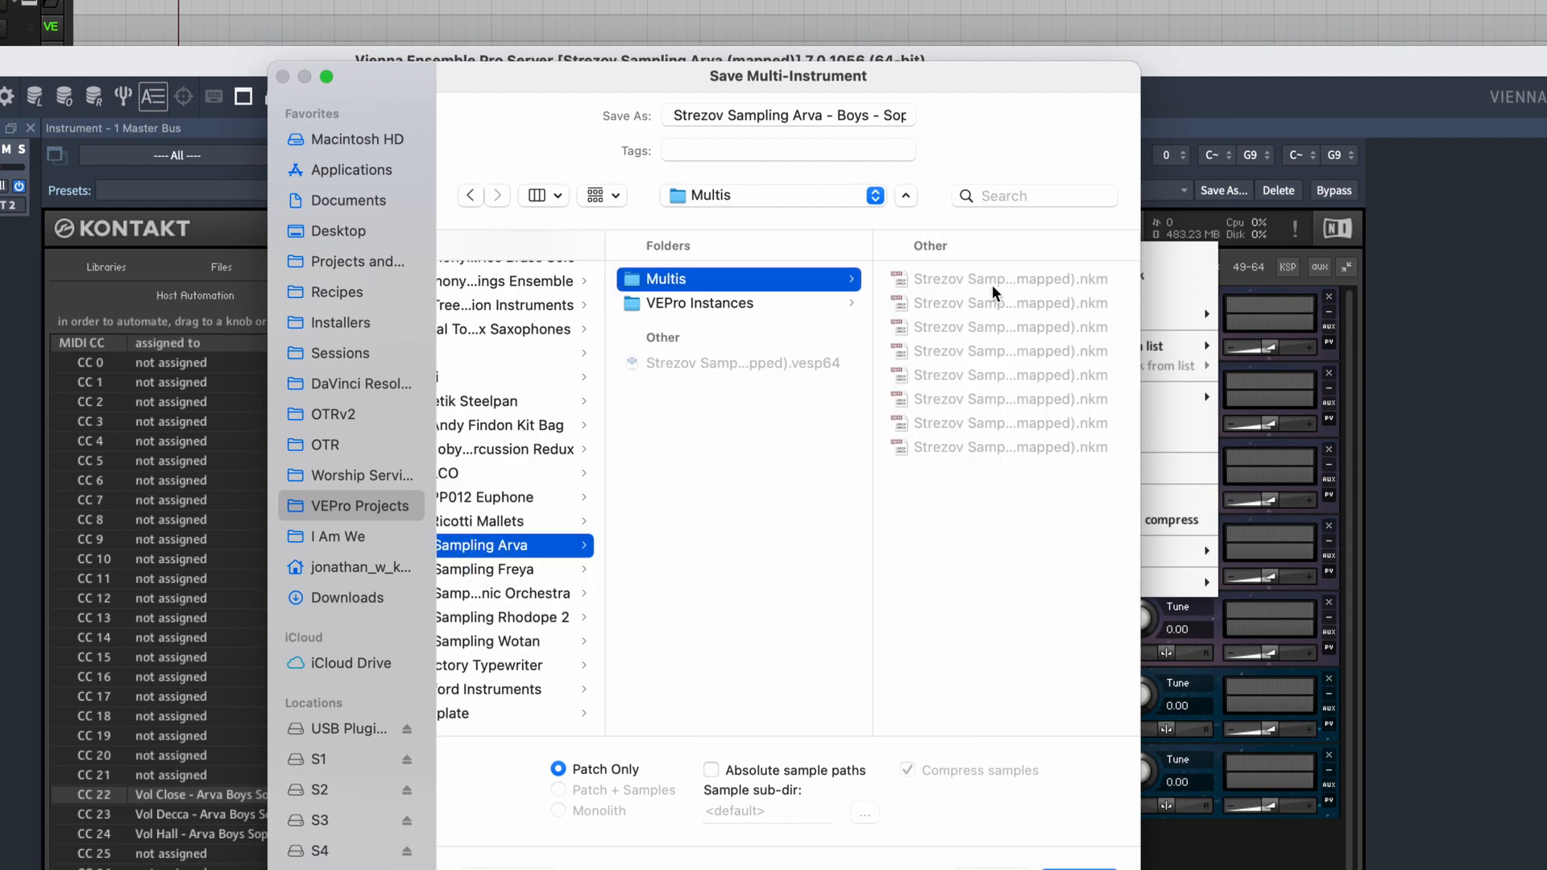
click(713, 305)
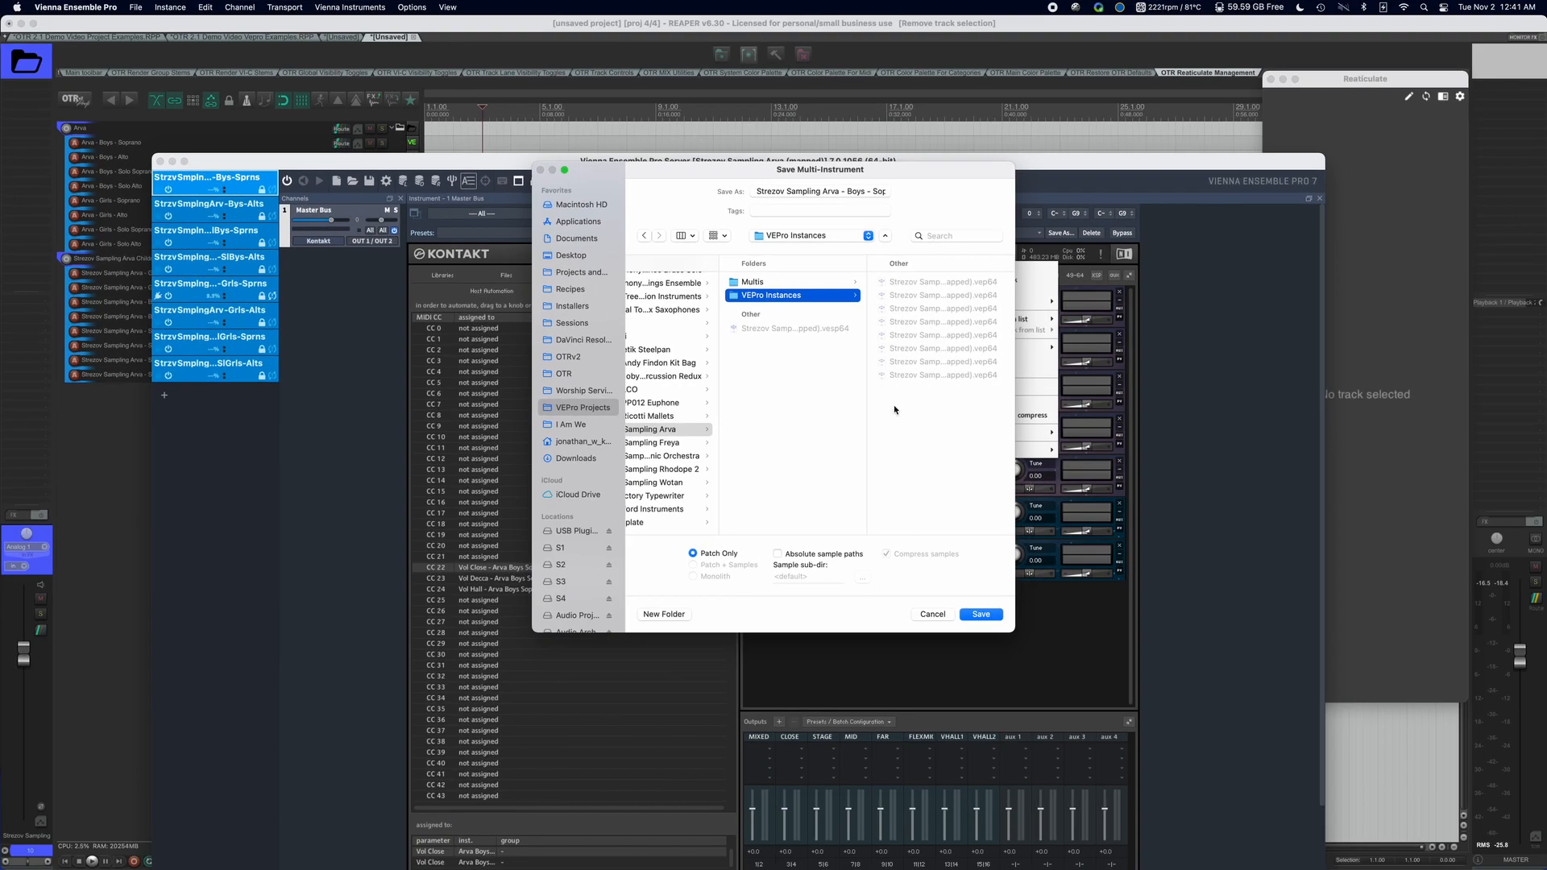
click(933, 614)
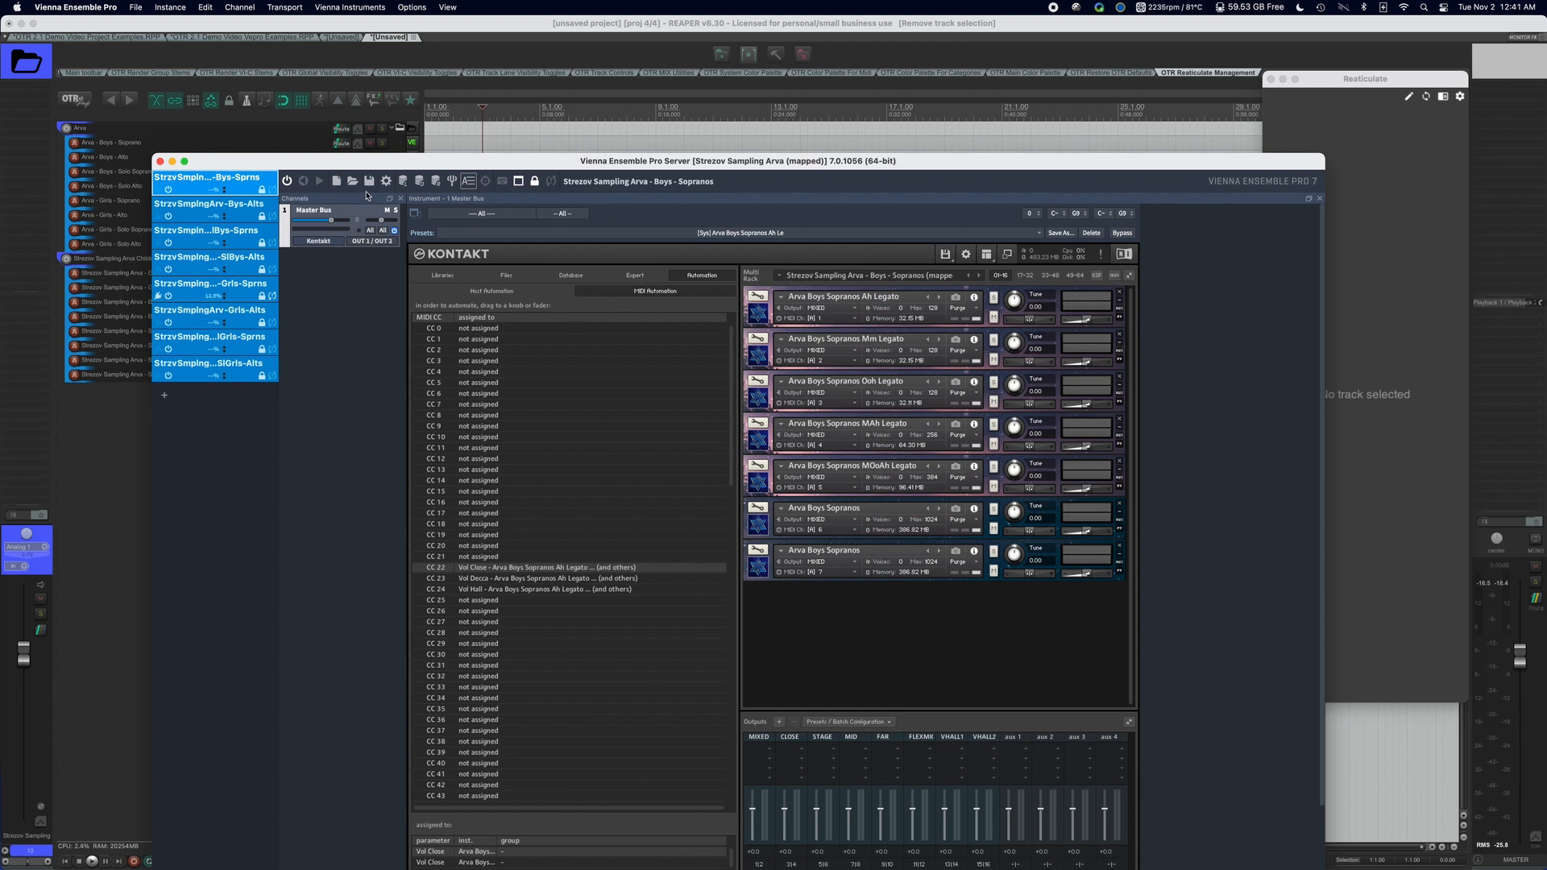
Examine the project-saving commands for single instances and for the whole server project, without saving anything.
click(170, 6)
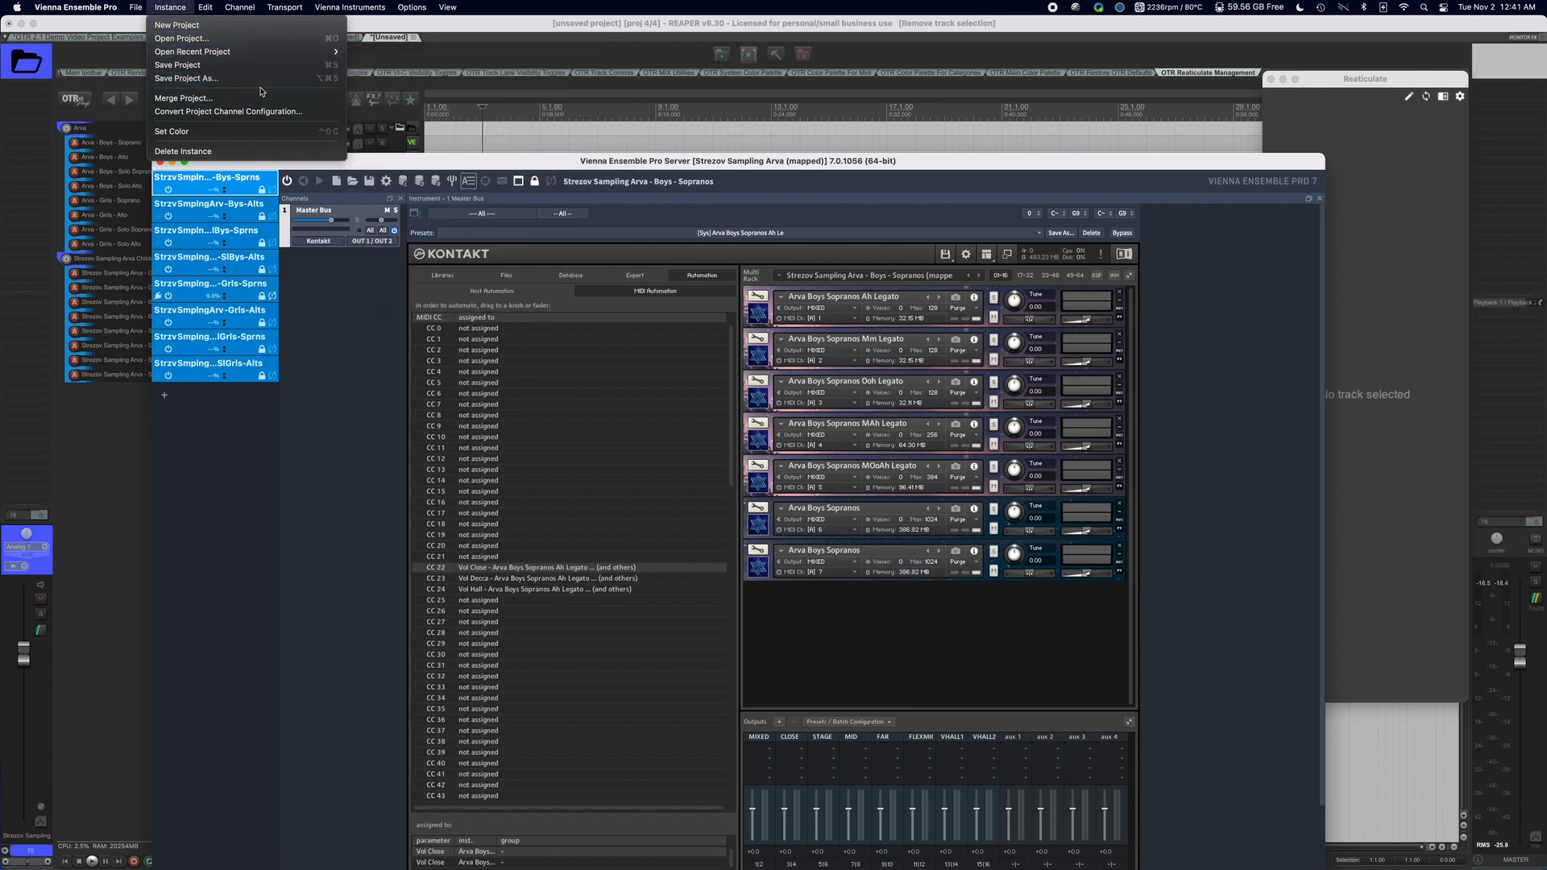
click(369, 345)
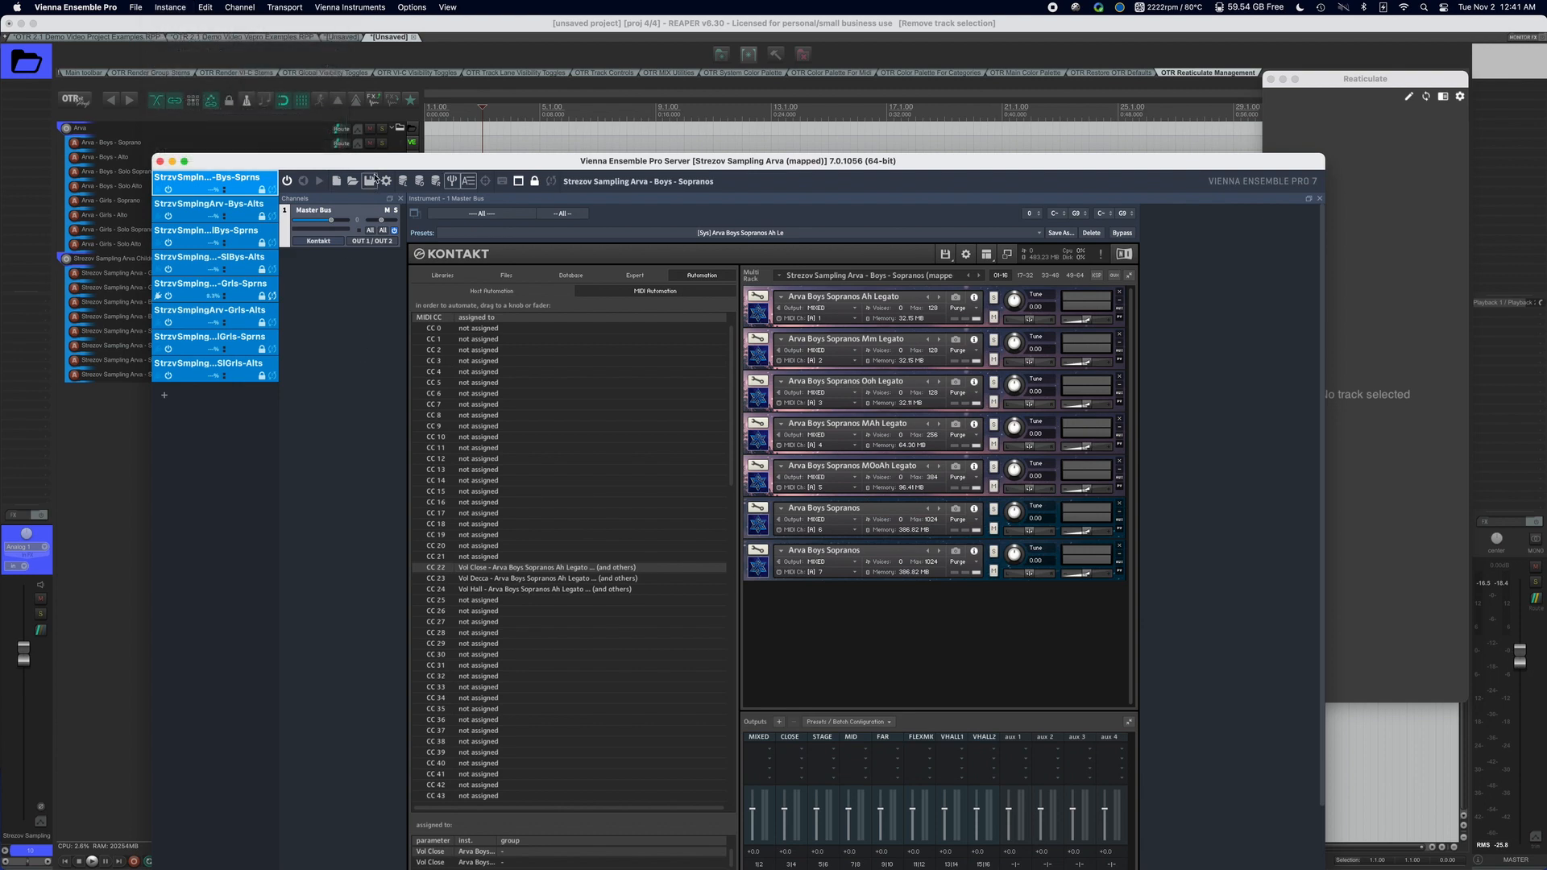
drag(374, 160, 349, 65)
click(172, 113)
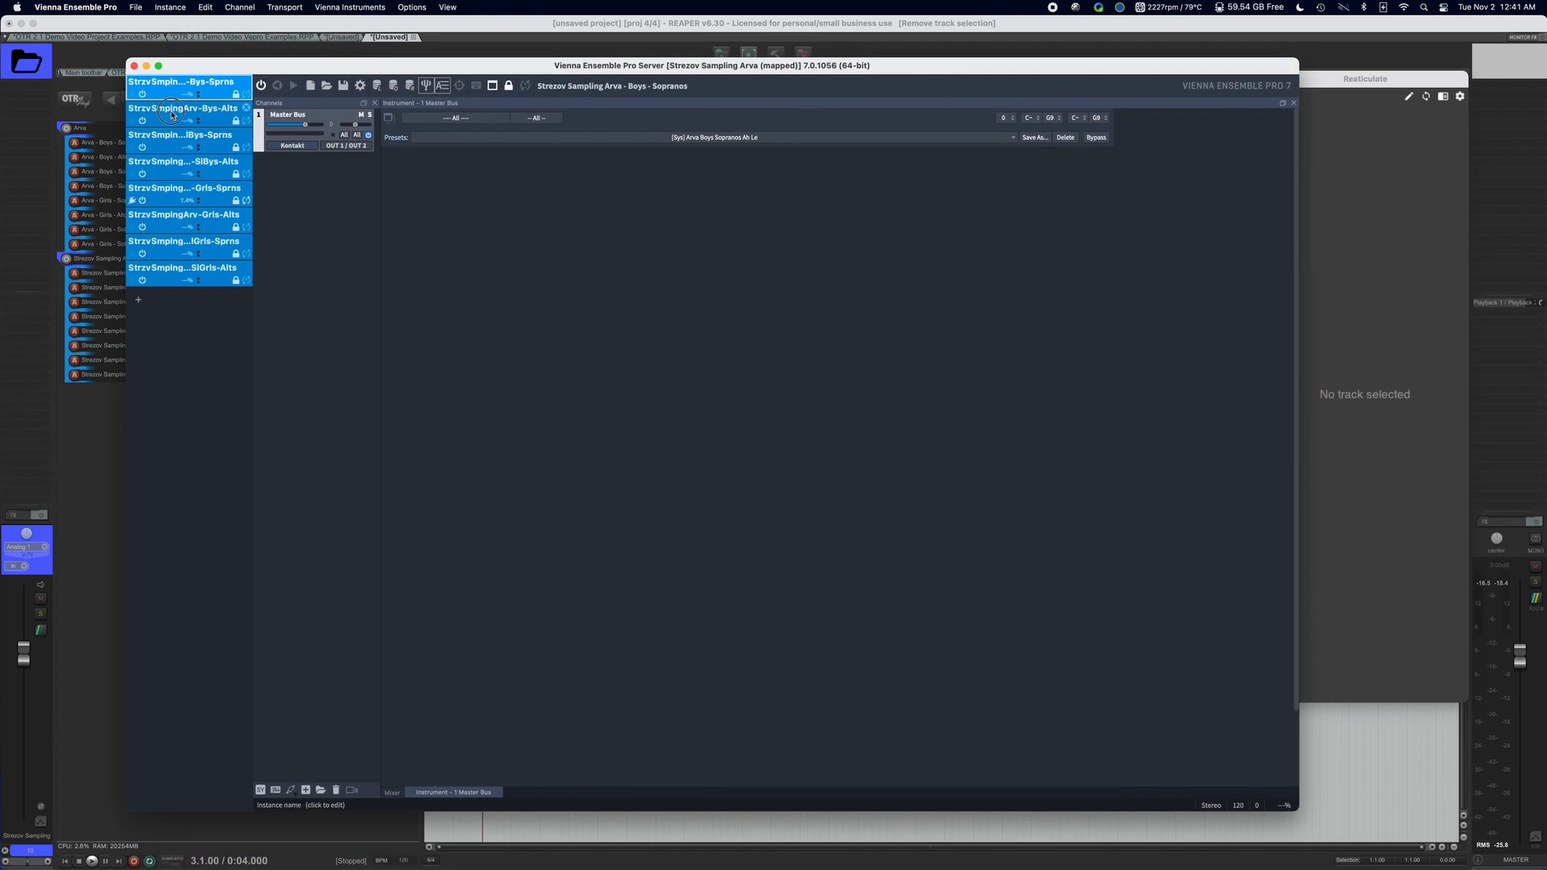
click(173, 137)
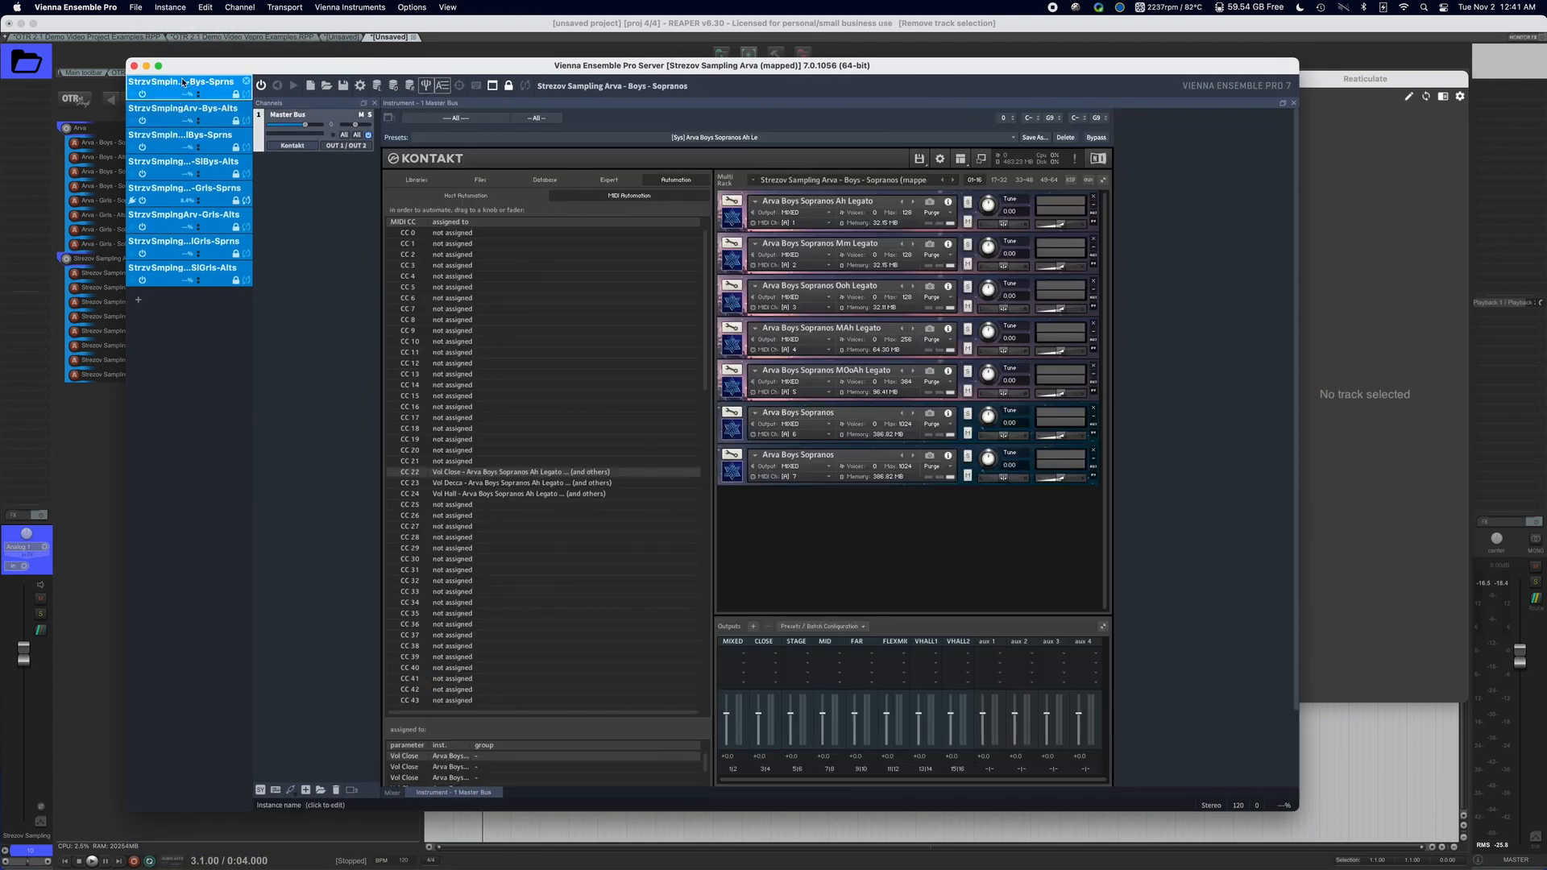
click(136, 7)
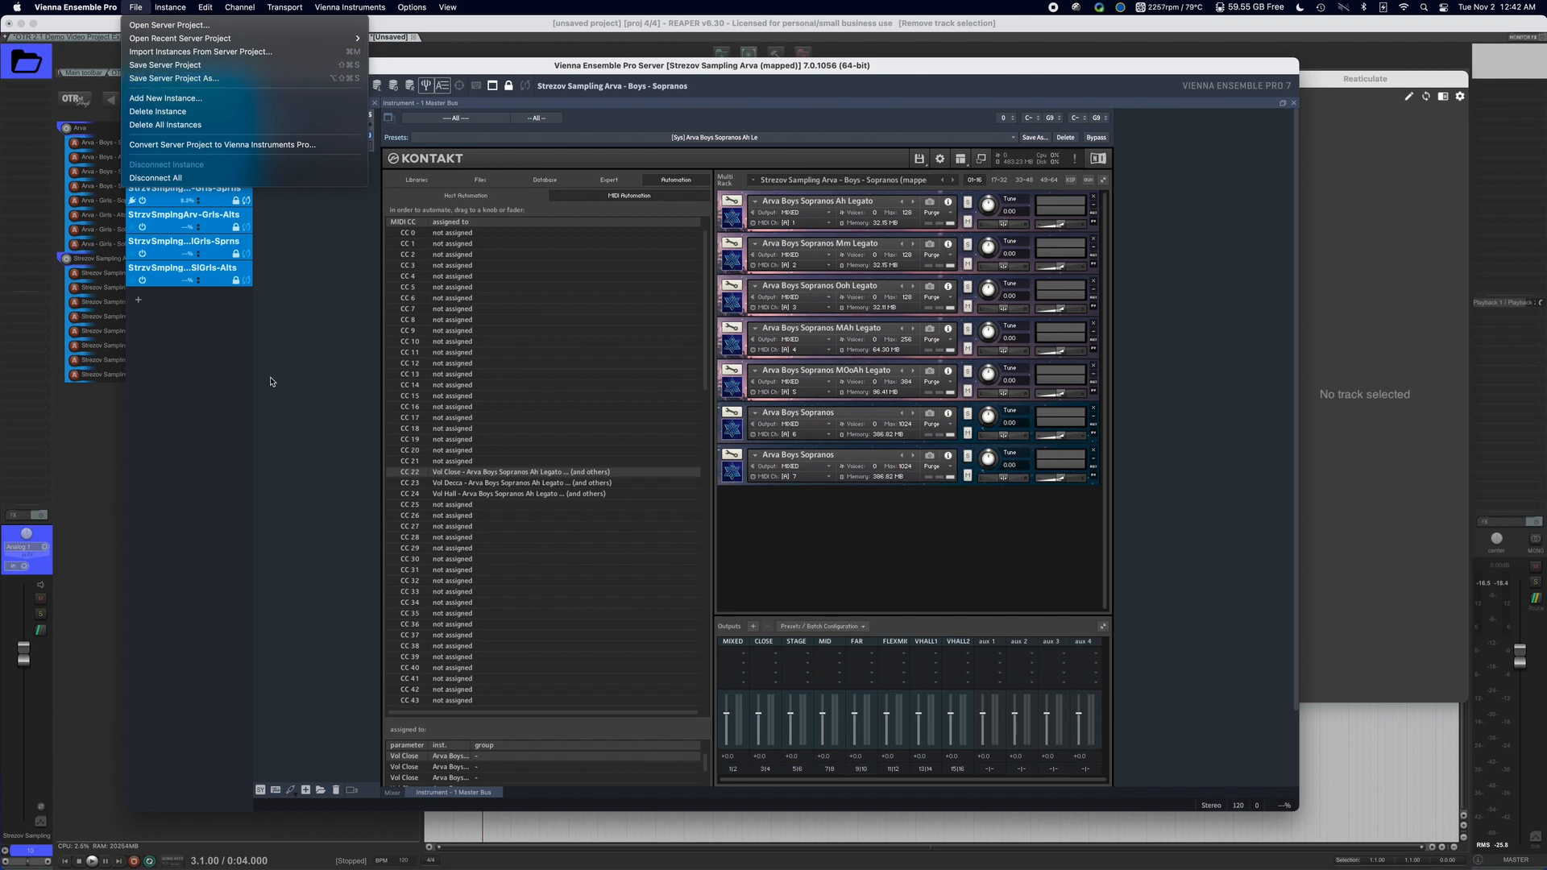
click(288, 417)
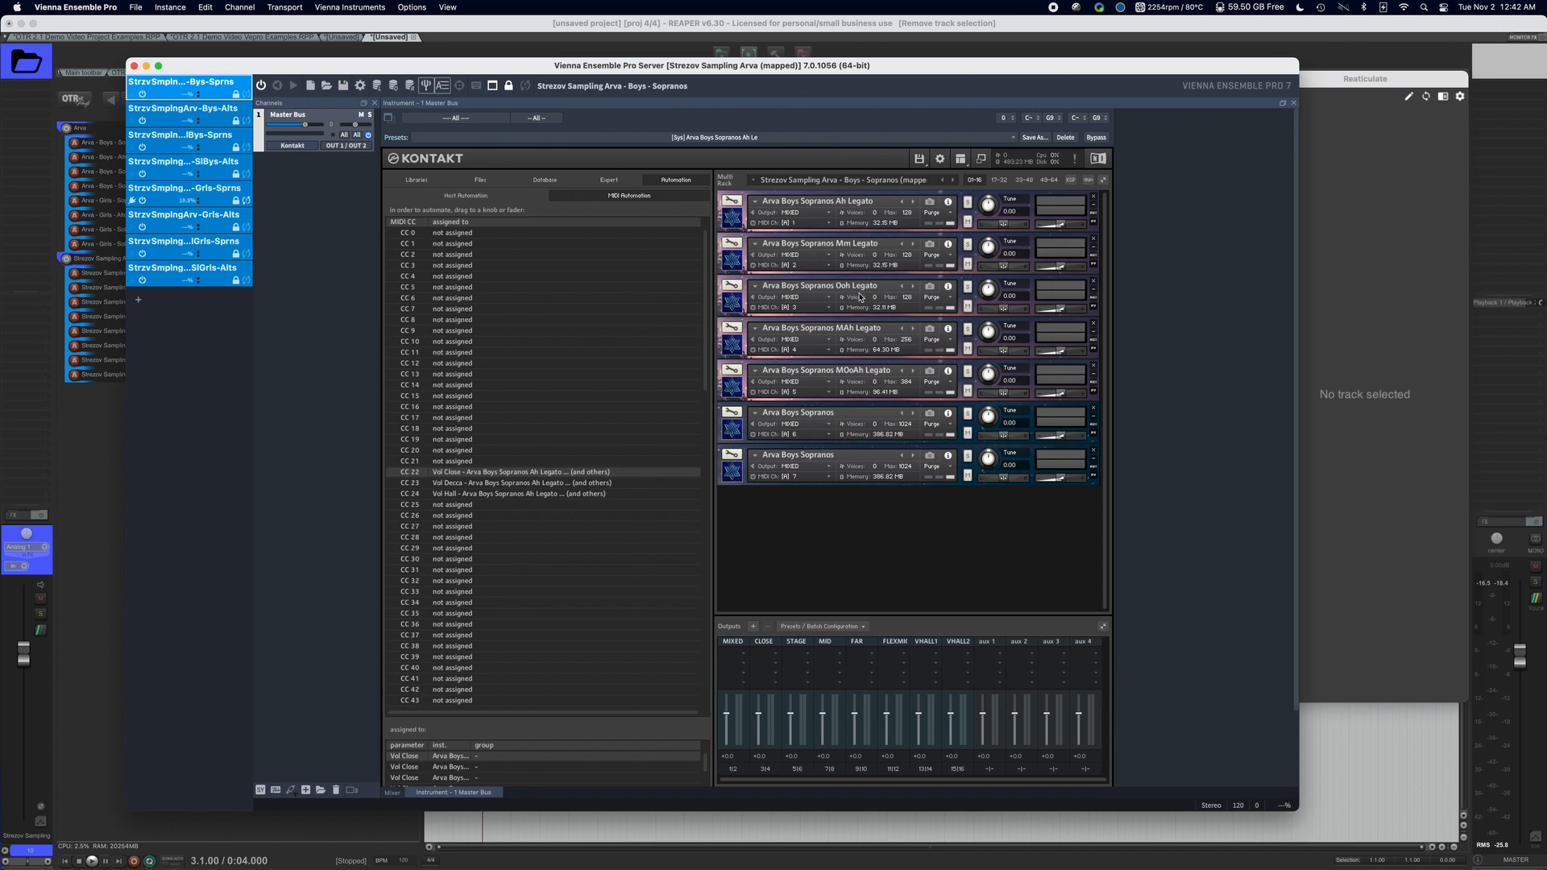
Switch back to REAPER and insert a Kontakt stereo-outs instrument track from the OTR virtual instrument track templates.
drag(465, 66, 614, 63)
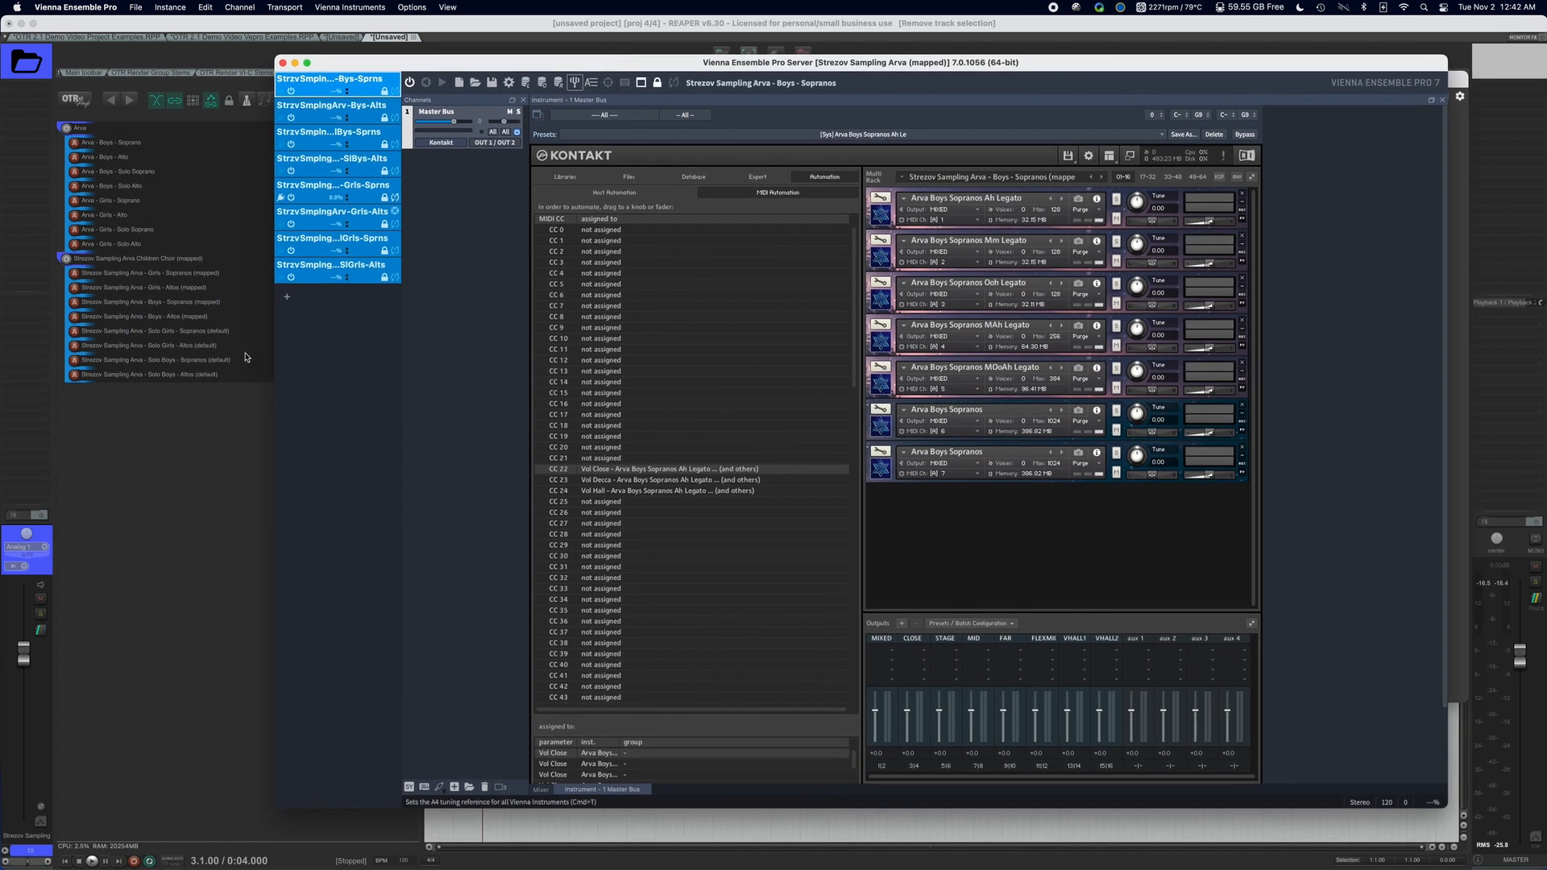
click(216, 420)
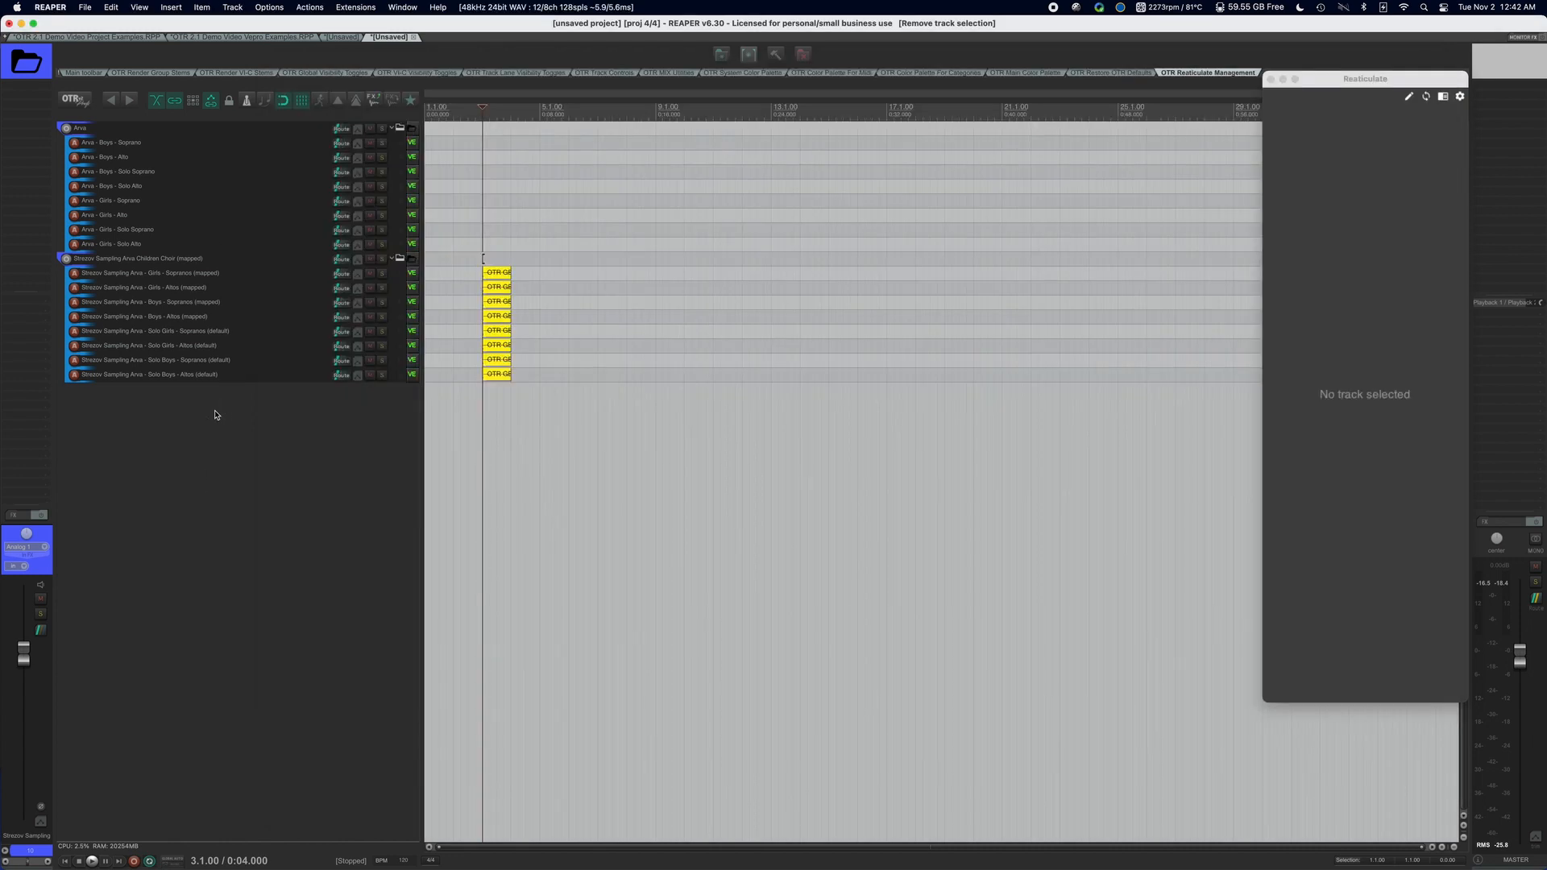
right_click(213, 415)
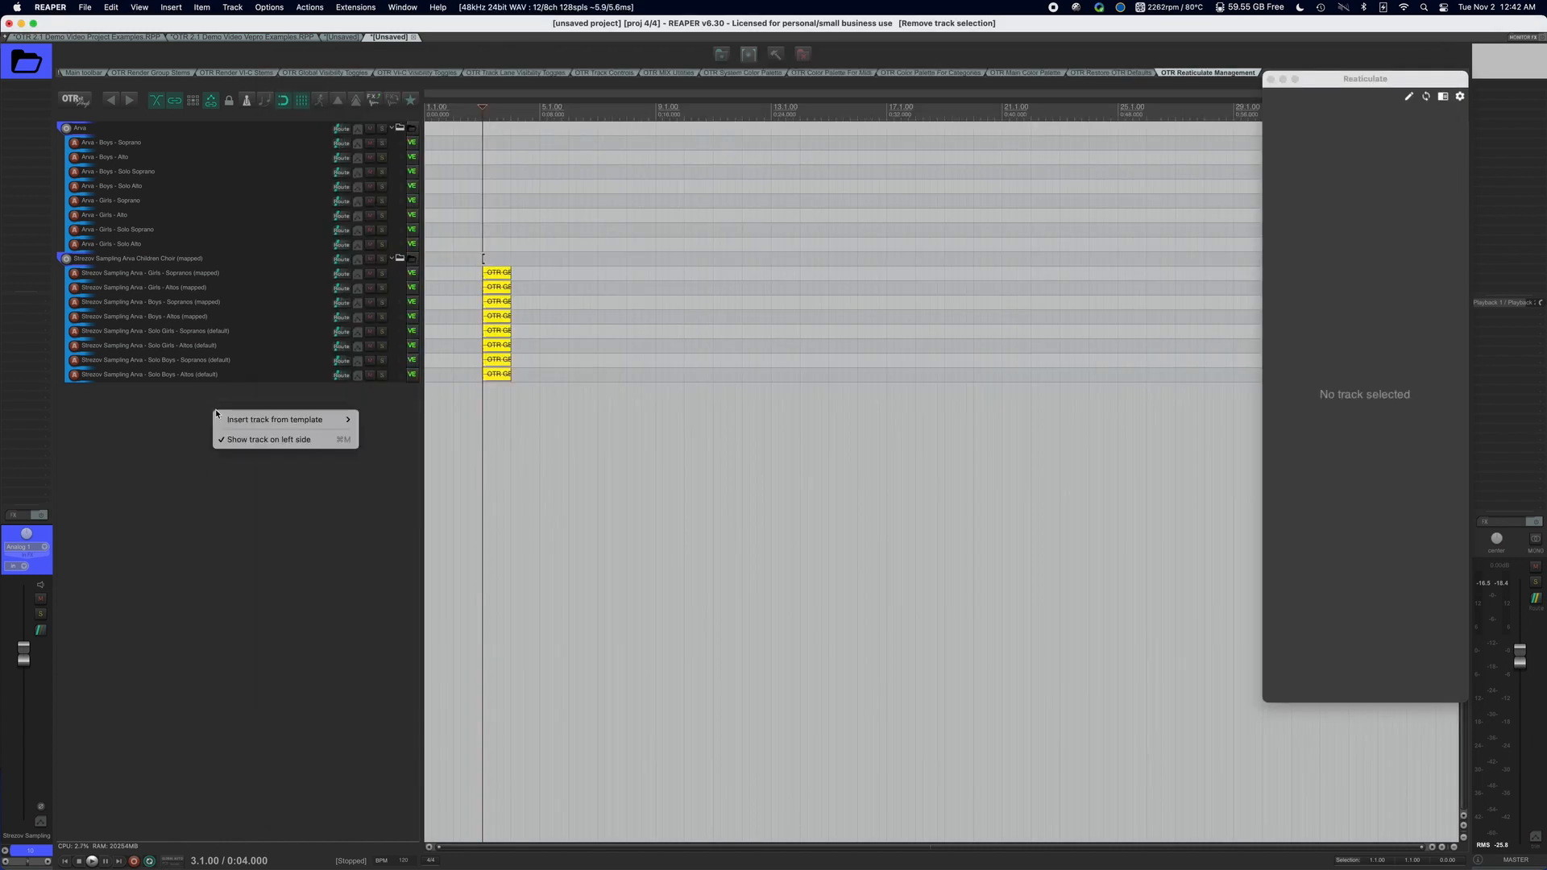
mouse_move(322, 420)
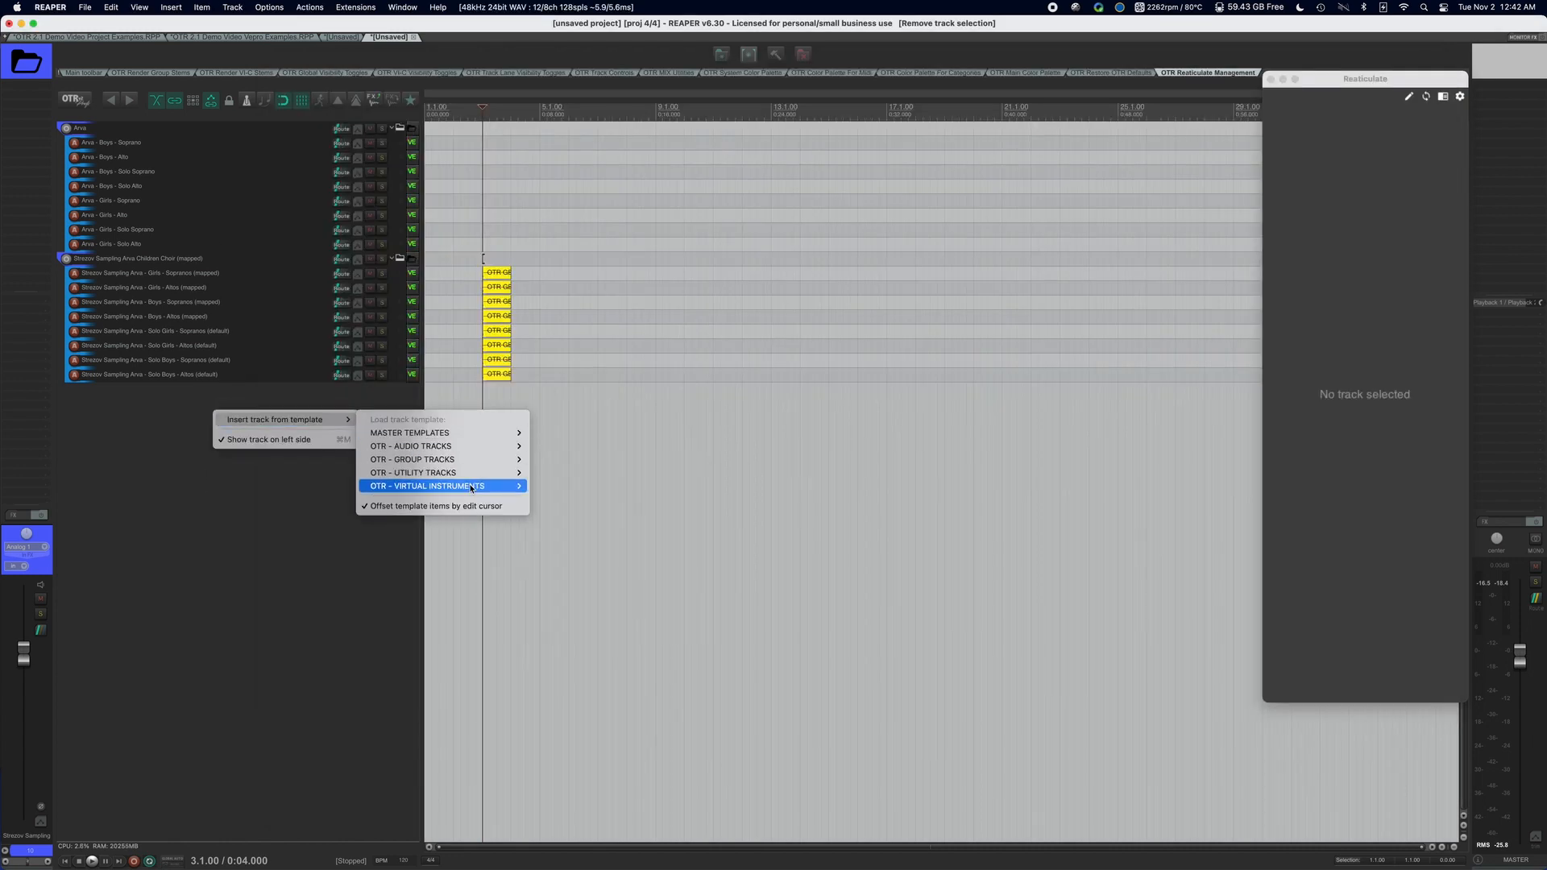
mouse_move(475, 486)
mouse_move(575, 519)
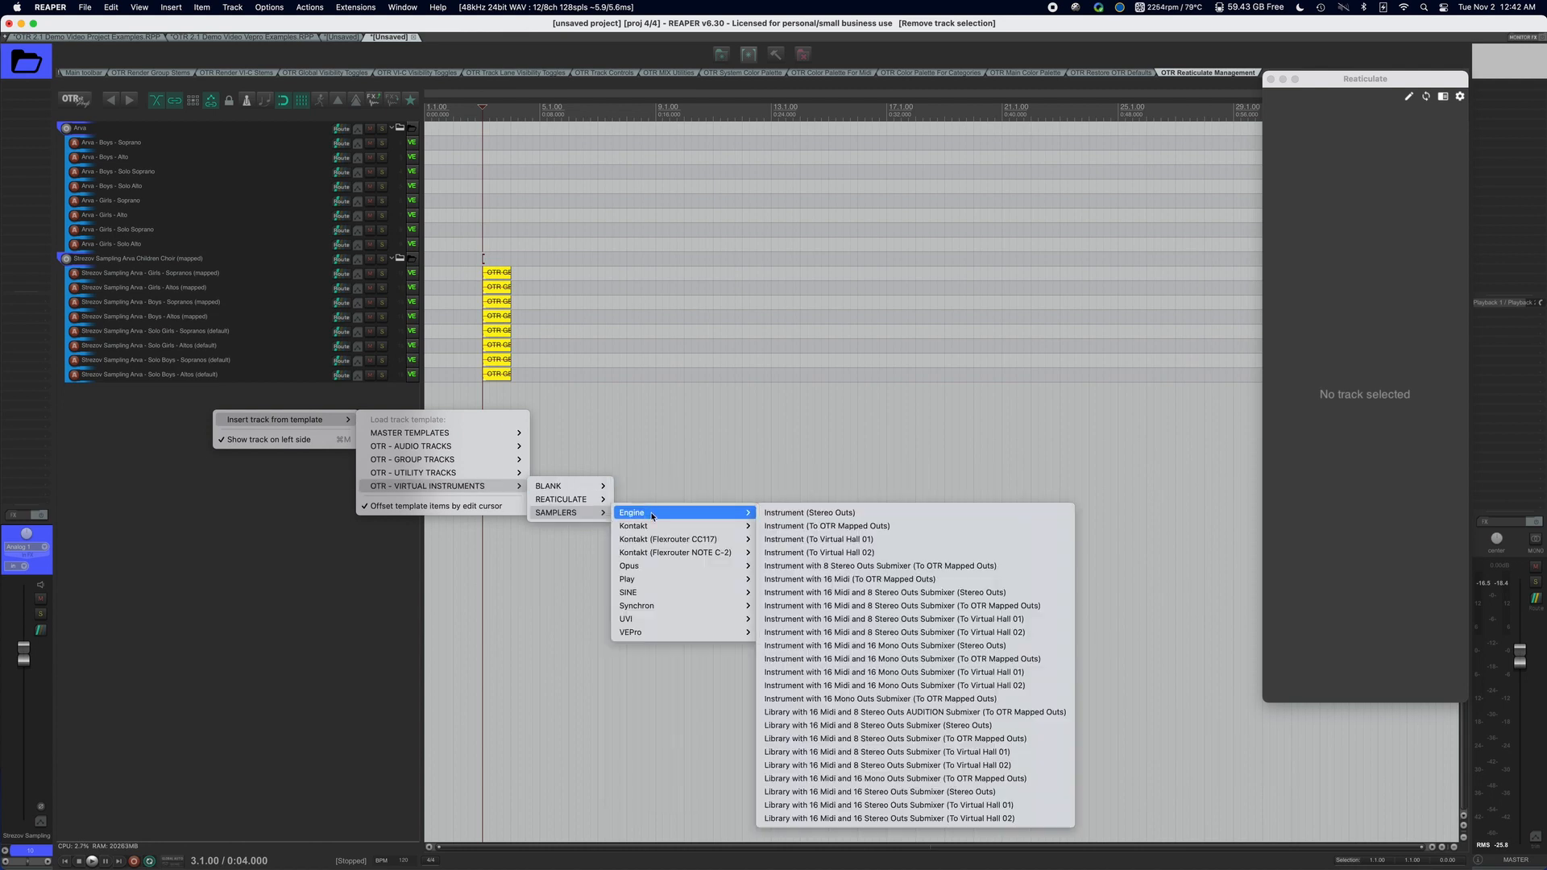
mouse_move(685, 528)
click(827, 529)
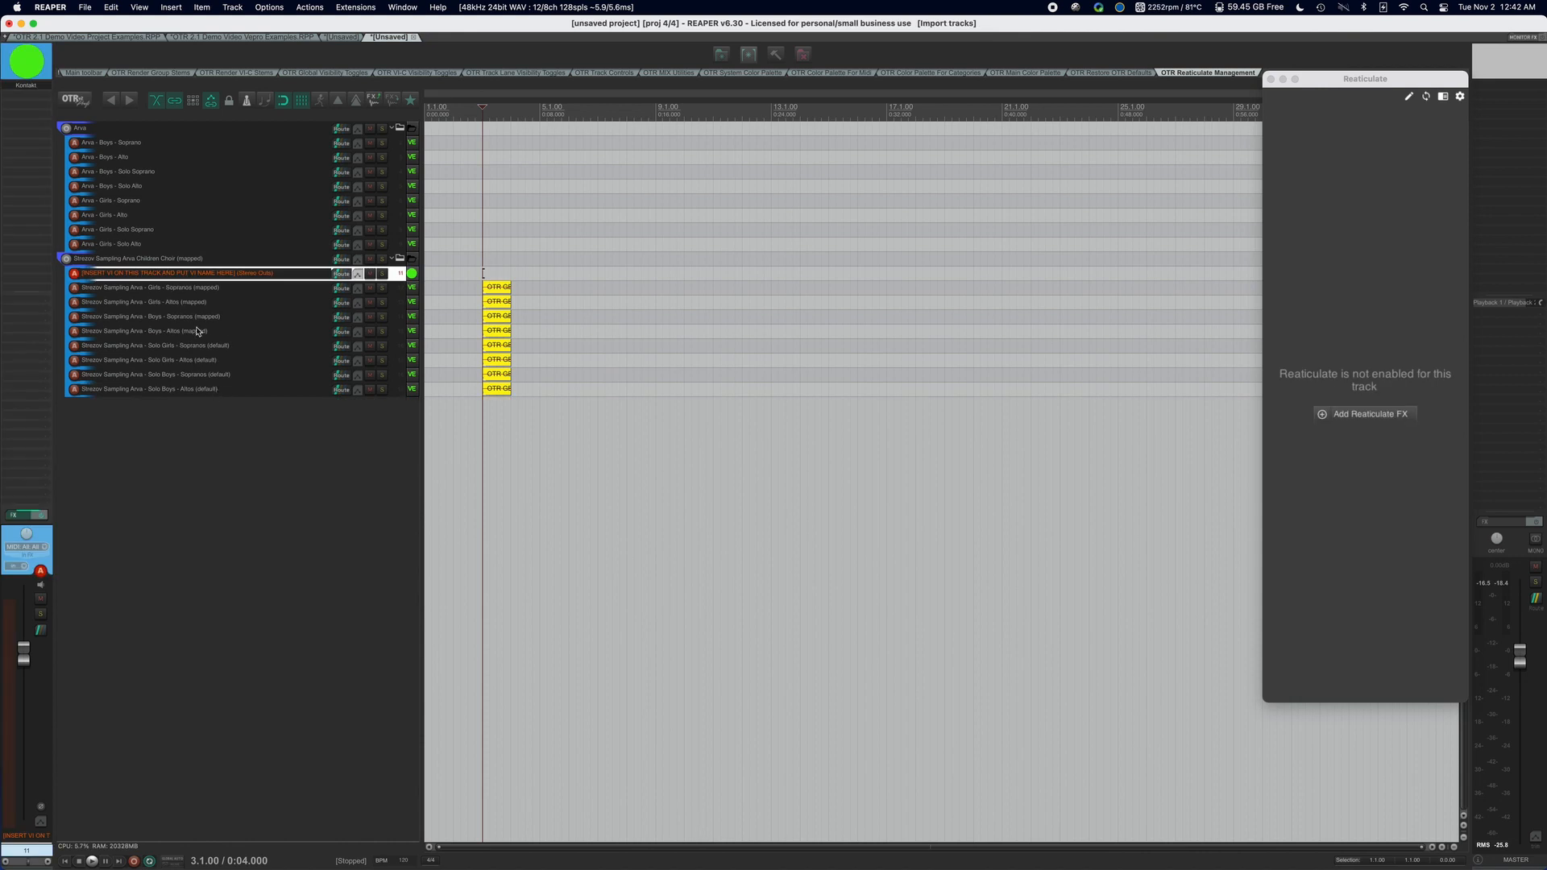
Move the new Kontakt instrument track below the last Arva solo track and rename it tester.
drag(183, 266, 152, 397)
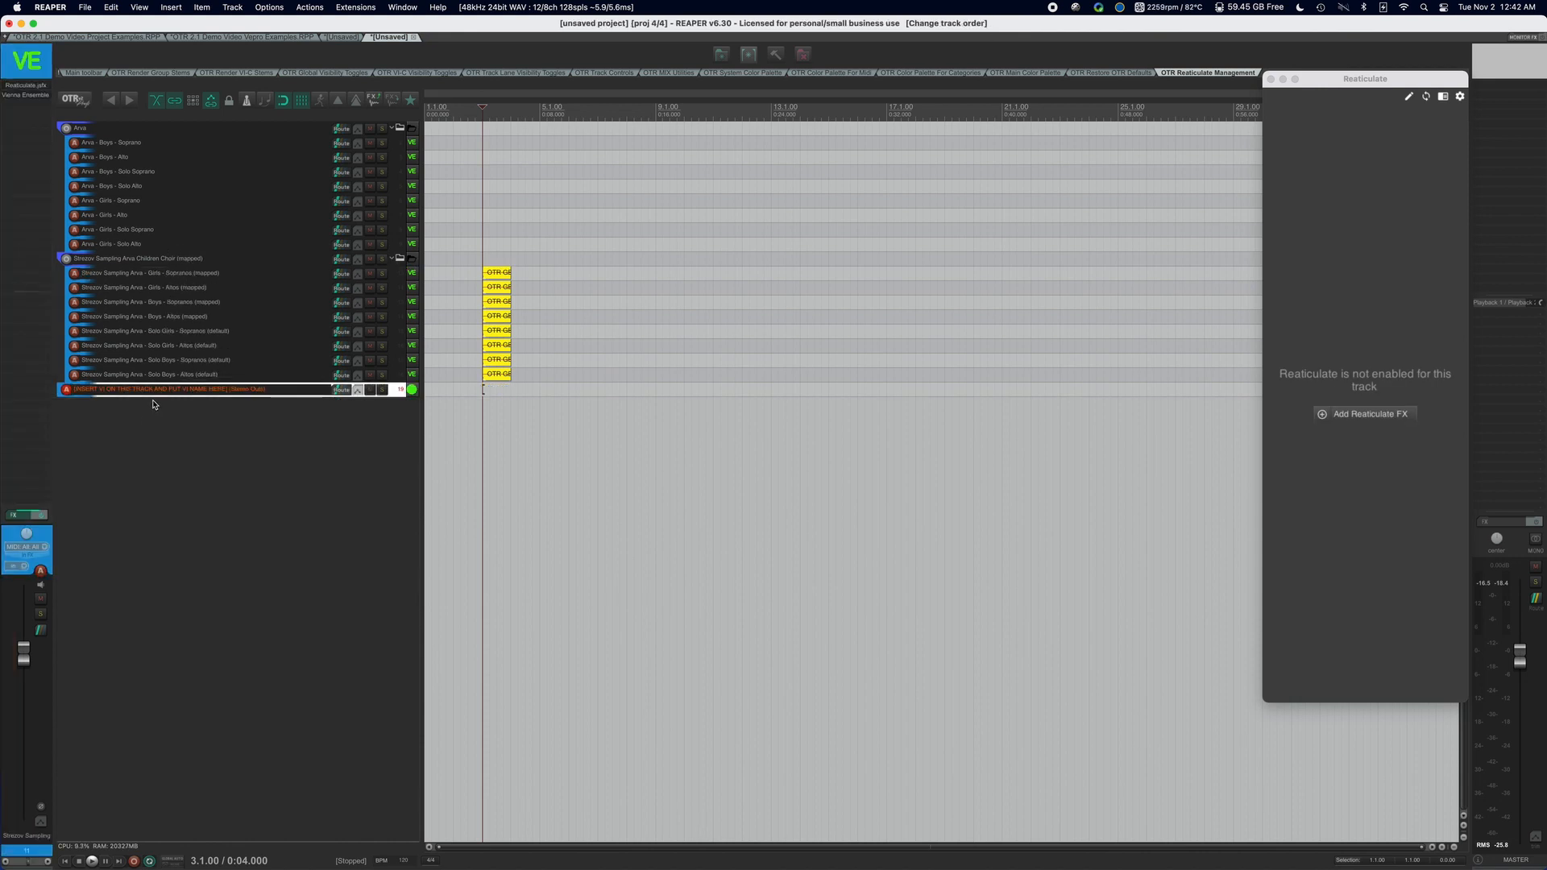
double_click(161, 394)
text(tester)
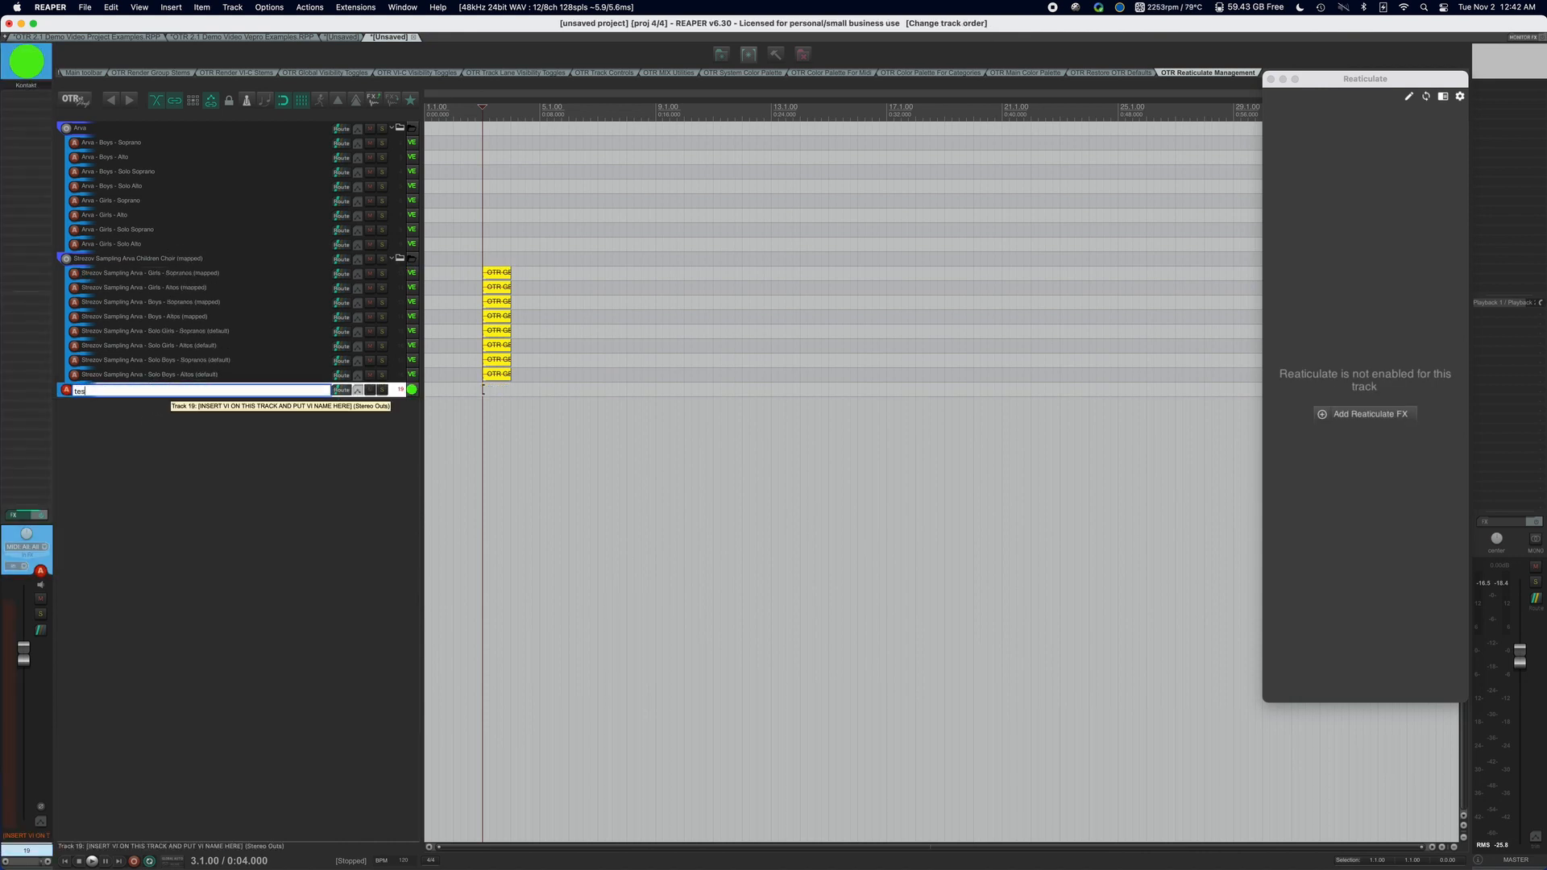
key(Return)
Open the tester track's Kontakt instrument and look through its library list for the Arva Children Choir instruments.
click(26, 77)
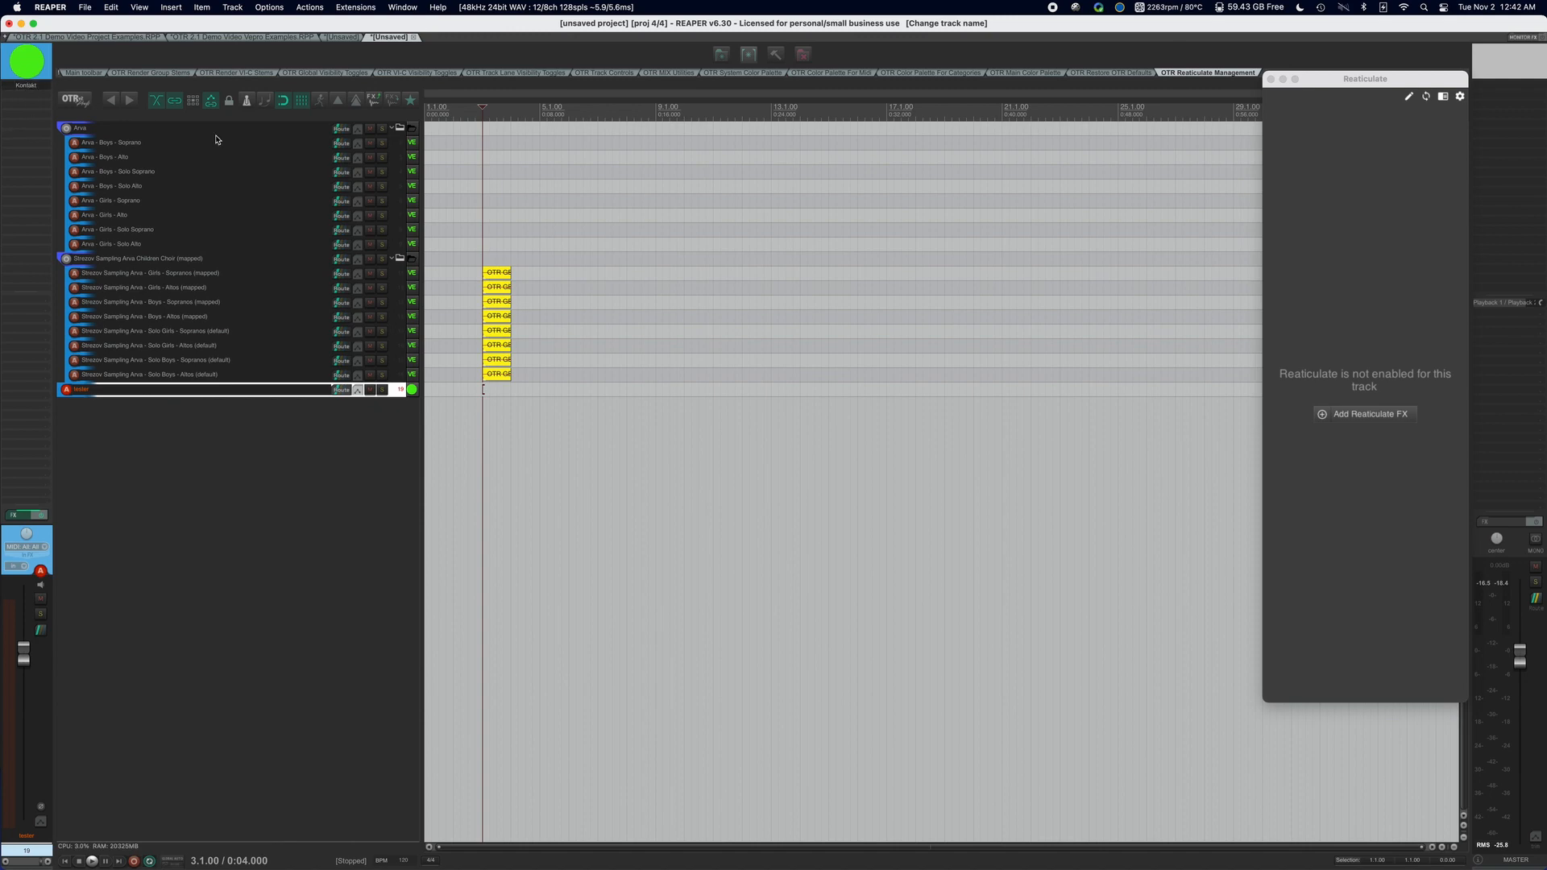
scroll(190, 266, down, 15)
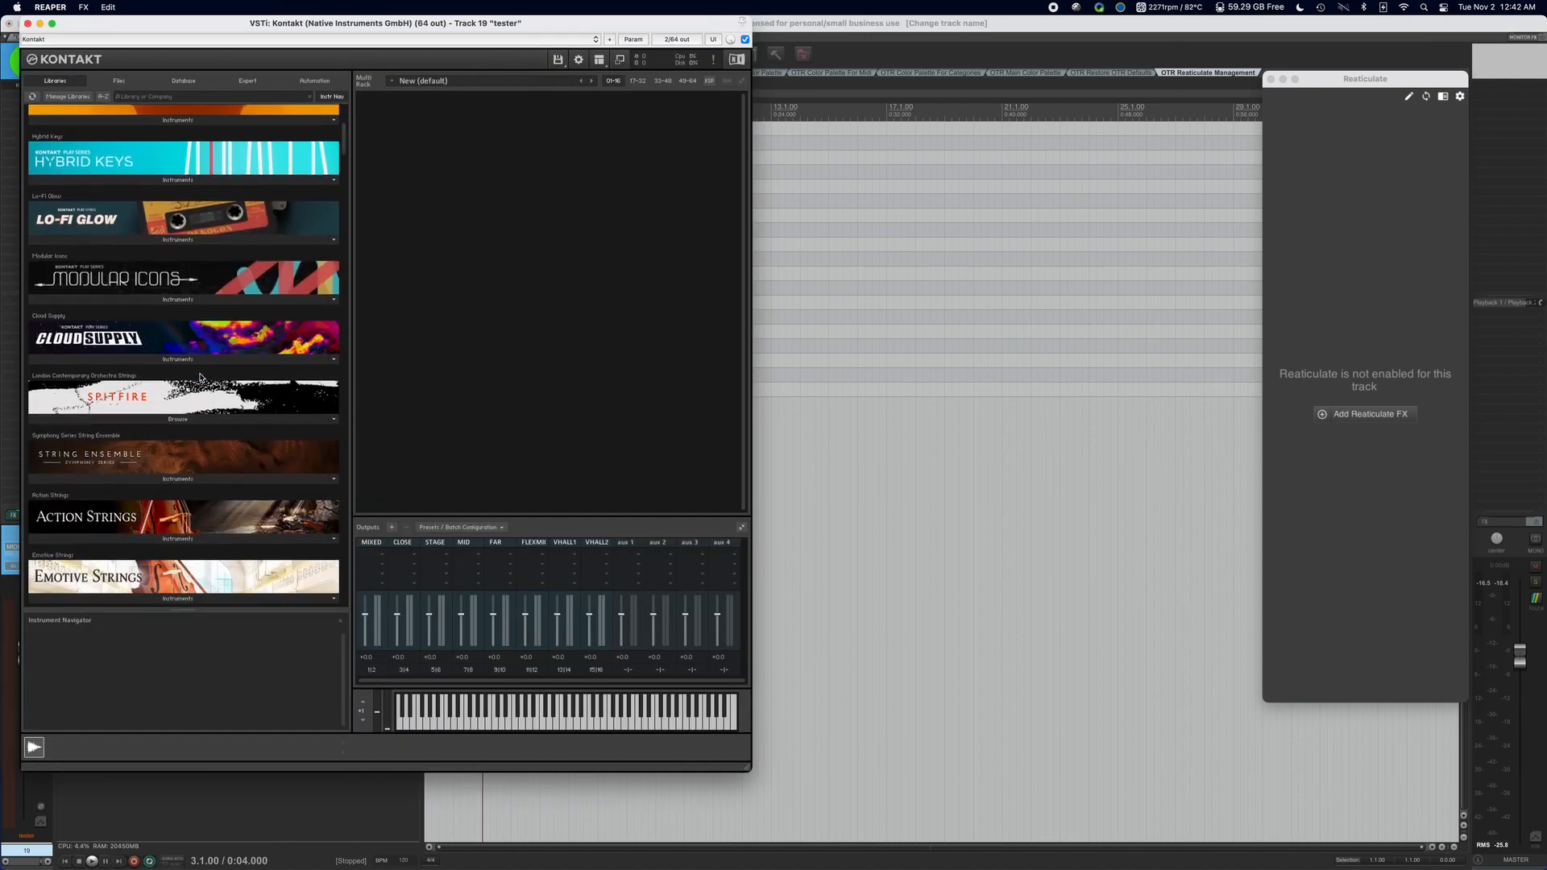
scroll(201, 378, down, 20)
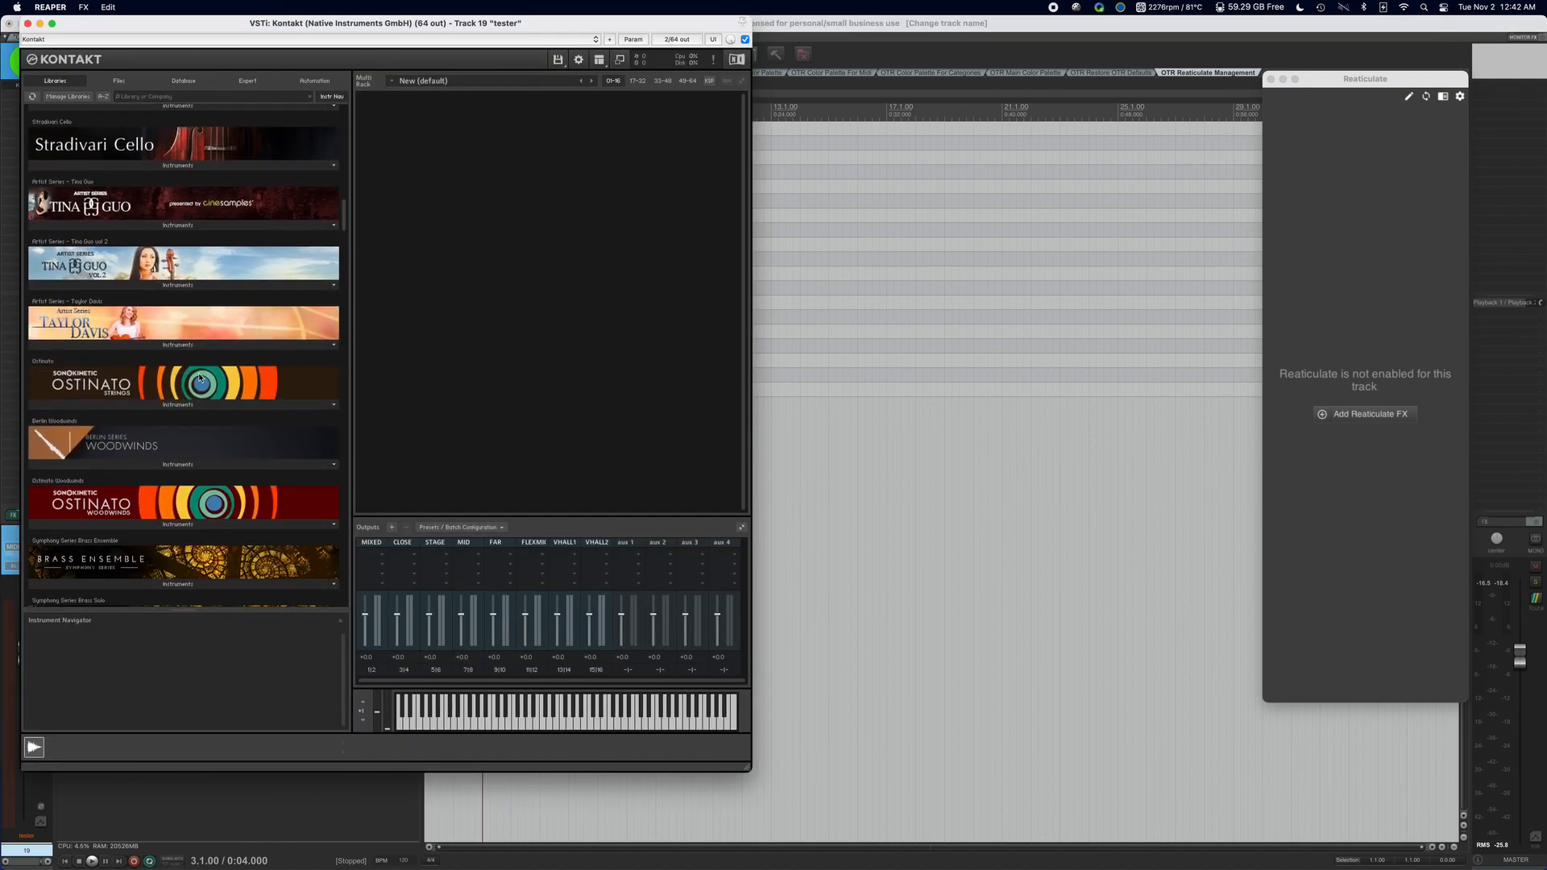
scroll(200, 377, down, 10)
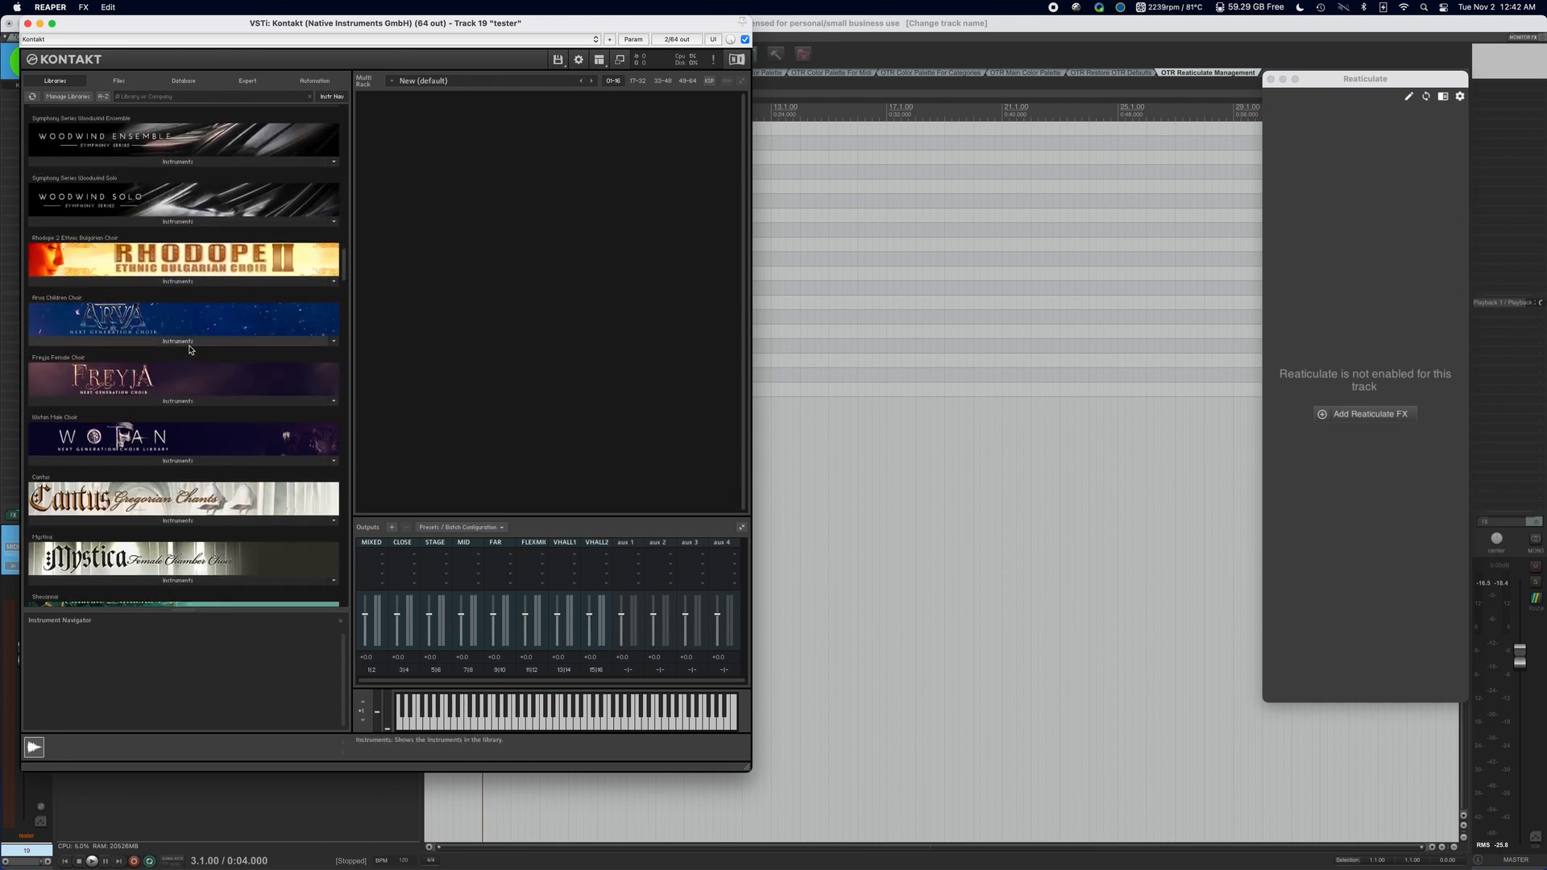
click(188, 342)
click(157, 342)
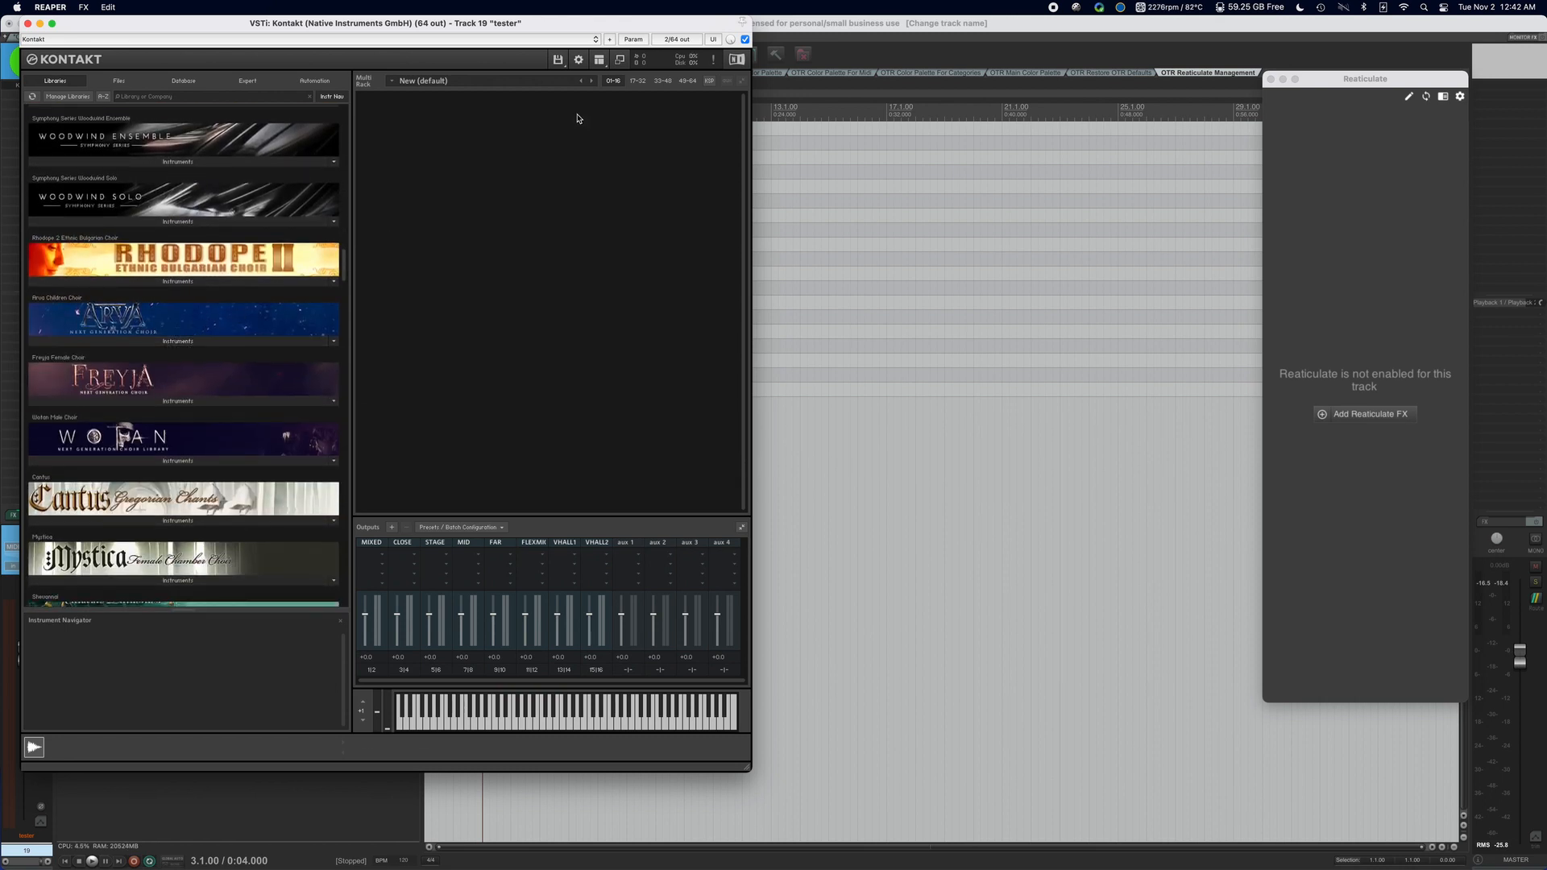
Load Strezov Sampling Arva - Boys - Altos (mapped).nkm from the Strezov Sampling Arva Multis folder in VEPro Fully Mapped Projects, replacing the current multi.
click(557, 59)
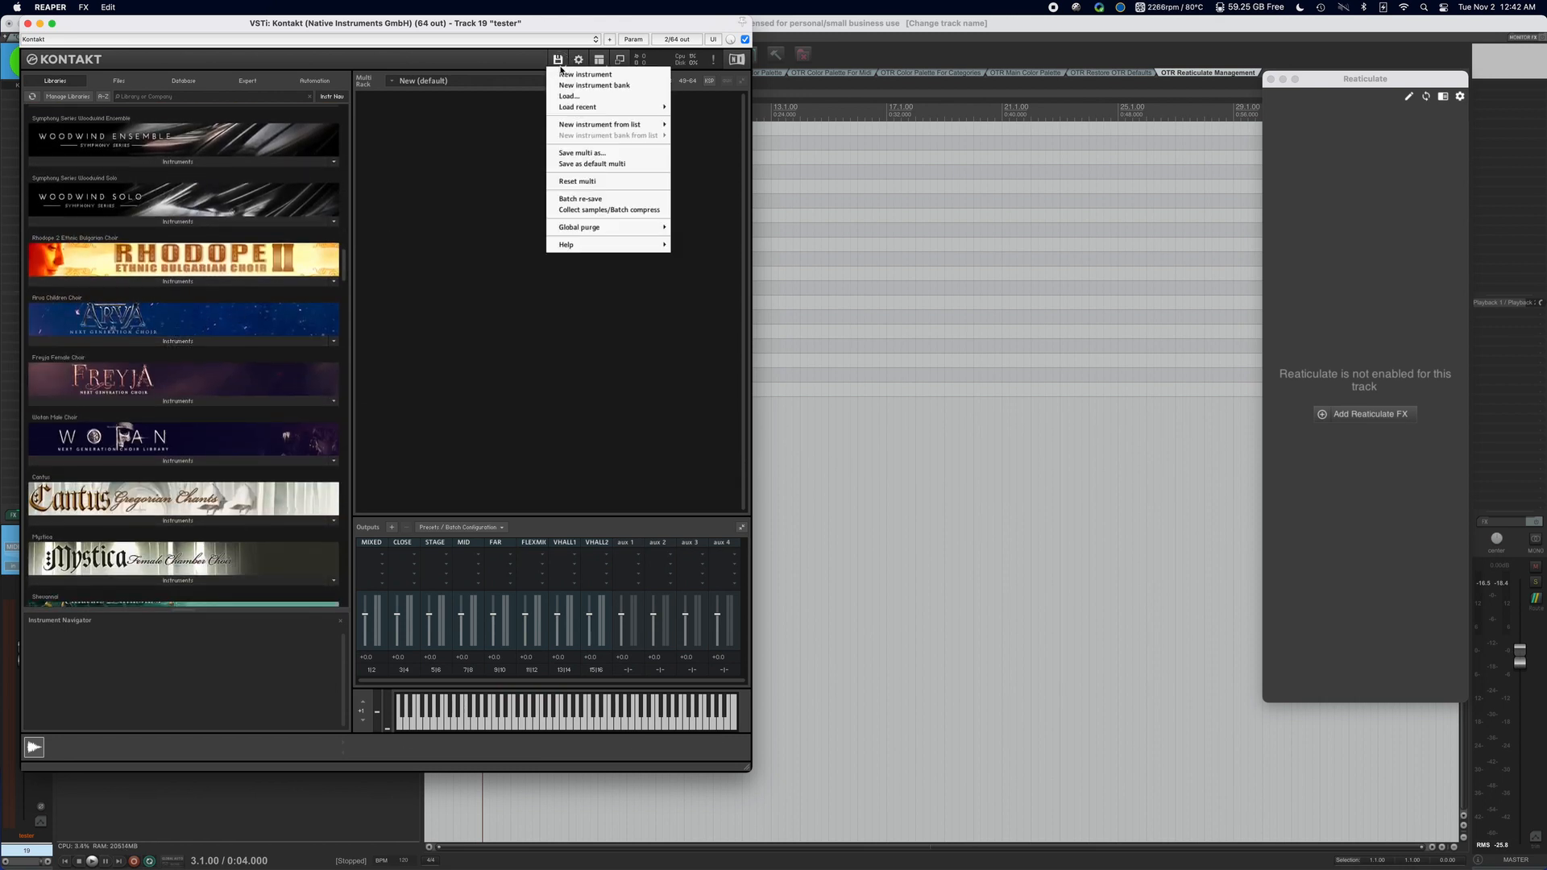
click(598, 97)
click(795, 181)
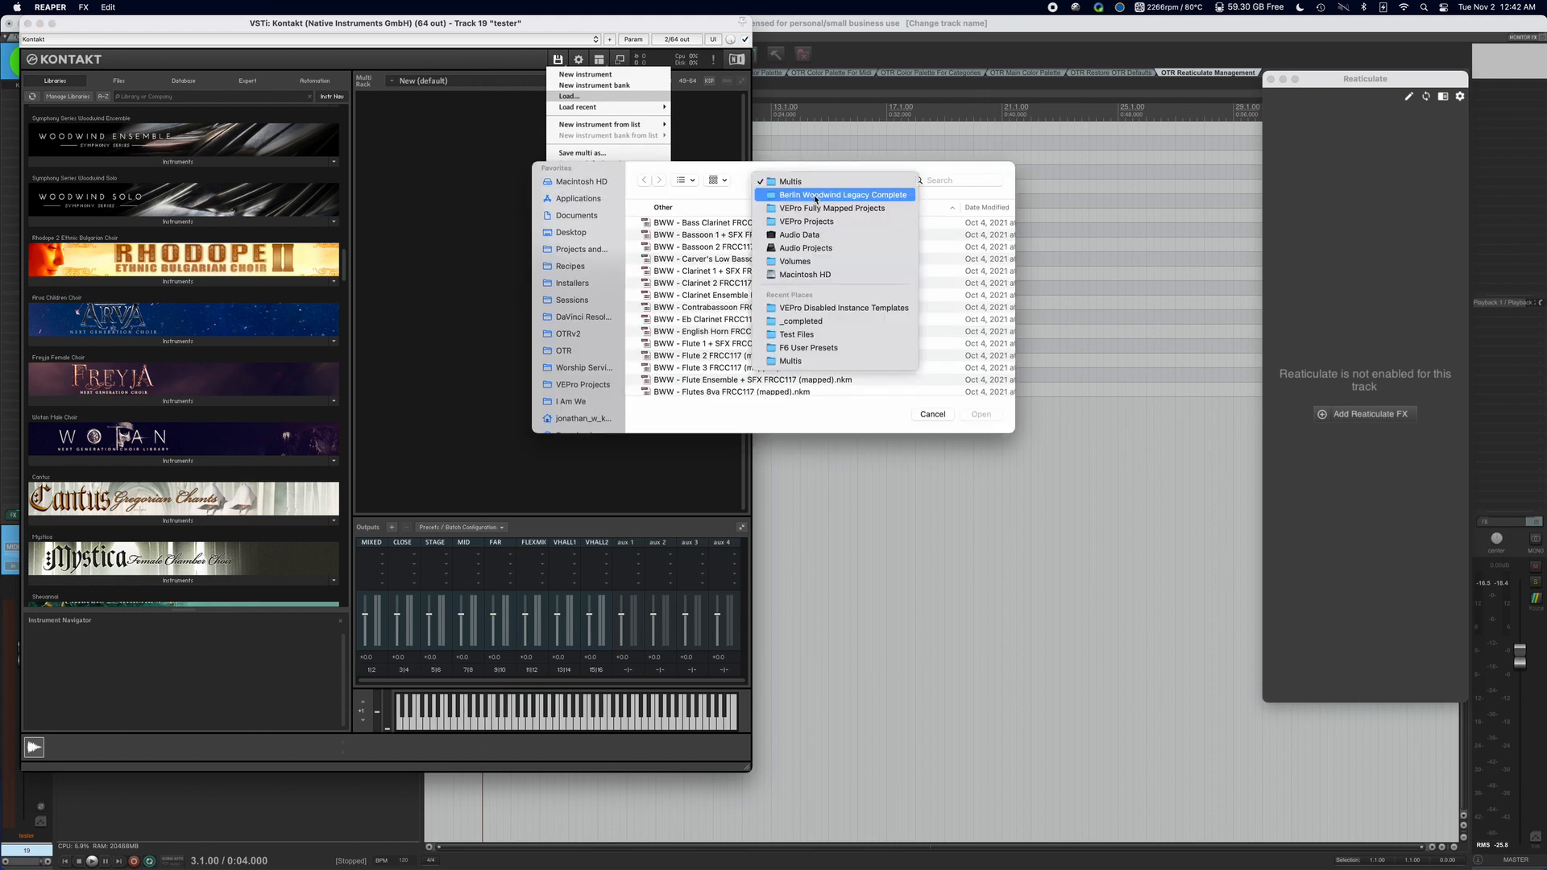
click(826, 209)
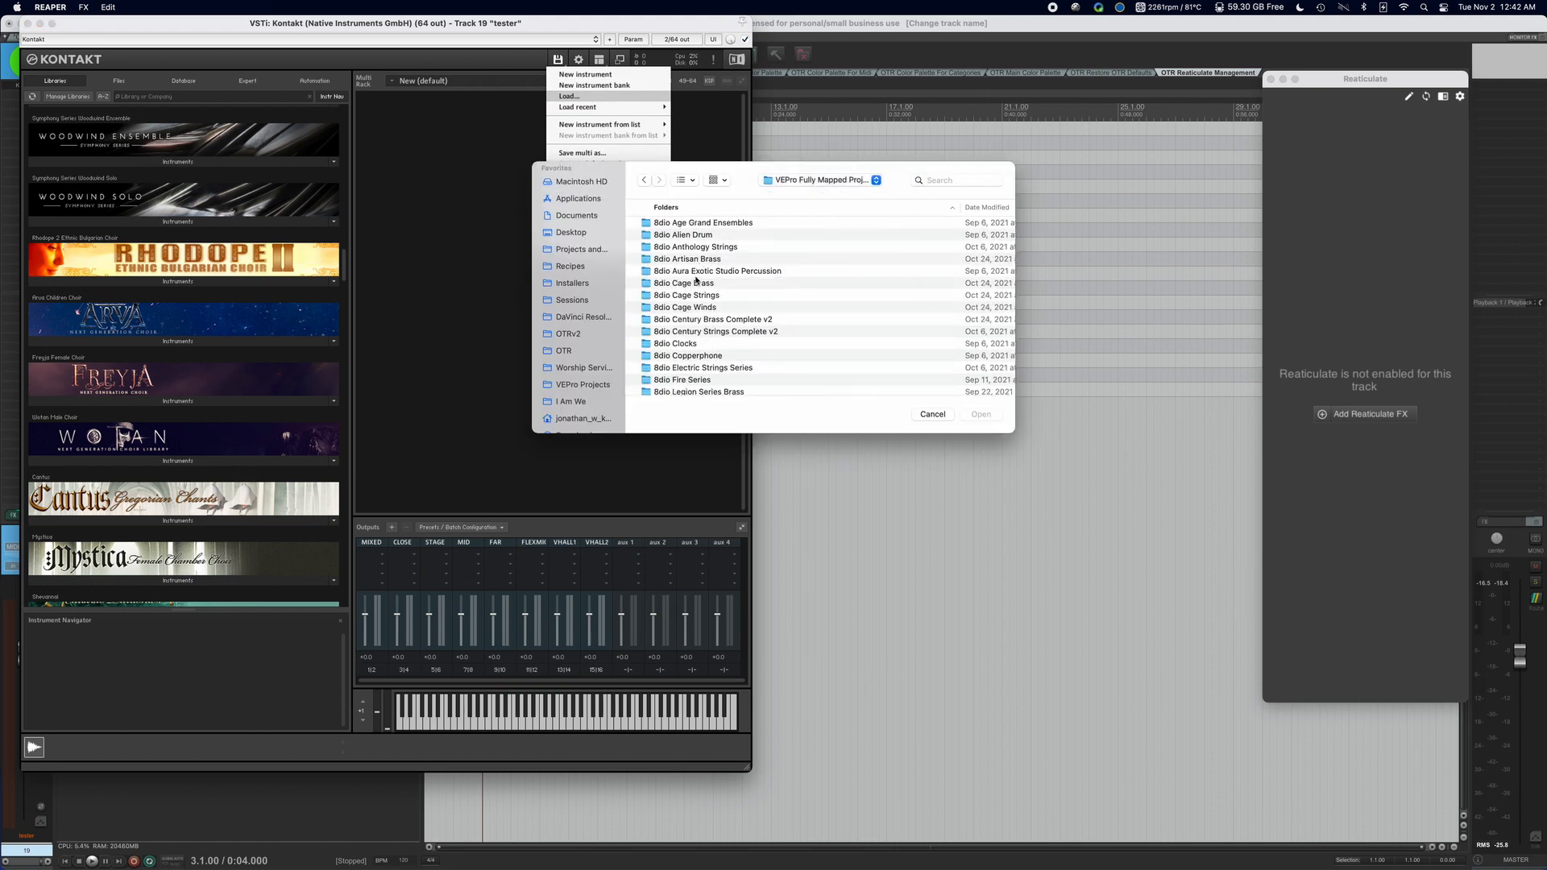
scroll(697, 281, down, 15)
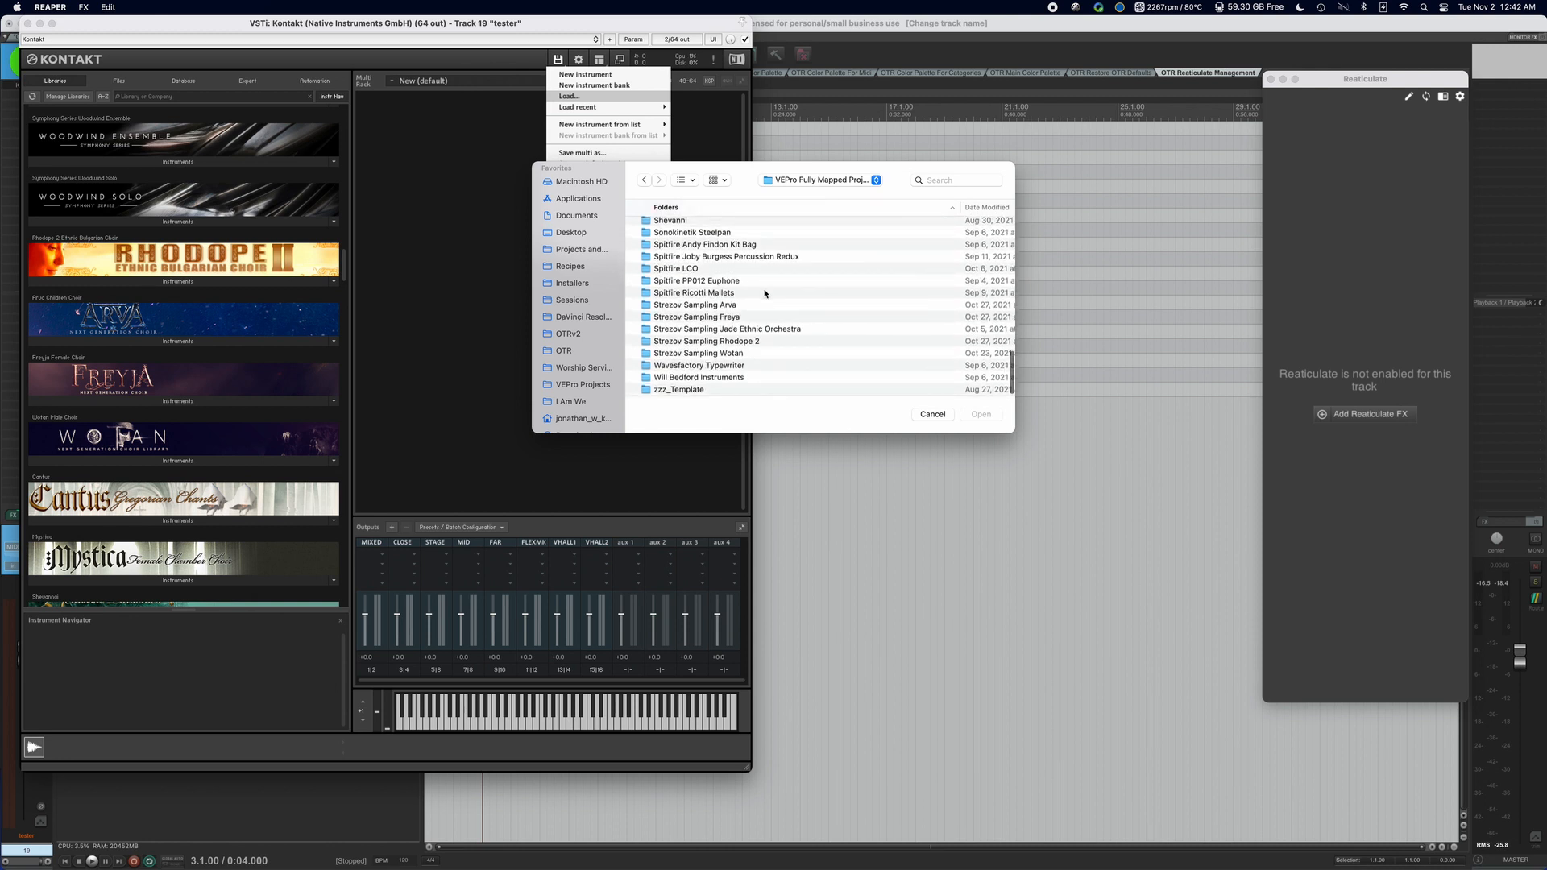
double_click(731, 304)
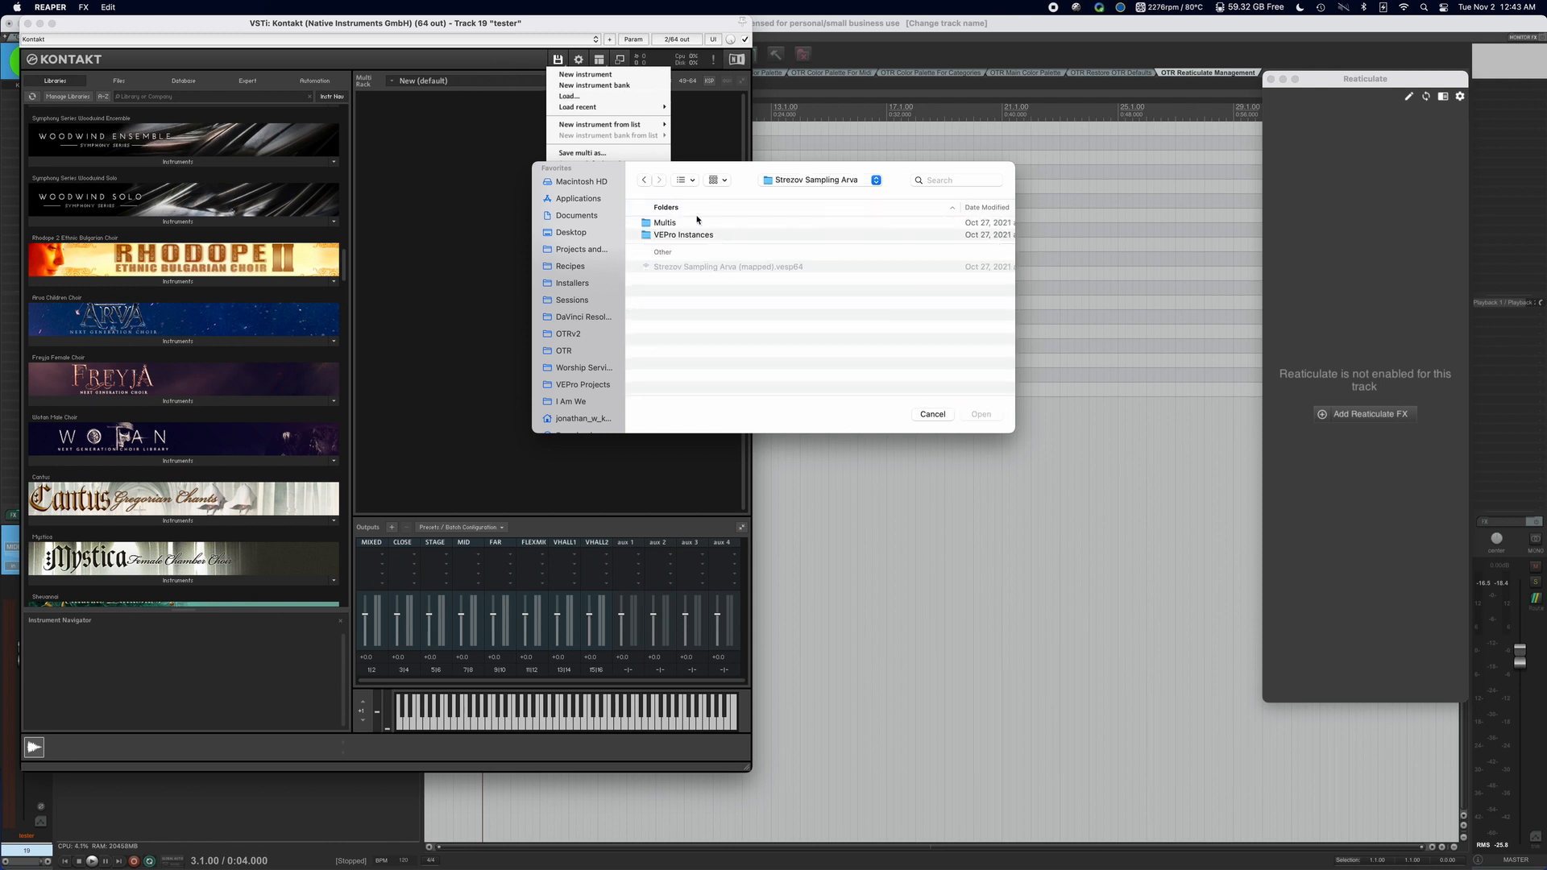
double_click(700, 224)
click(845, 224)
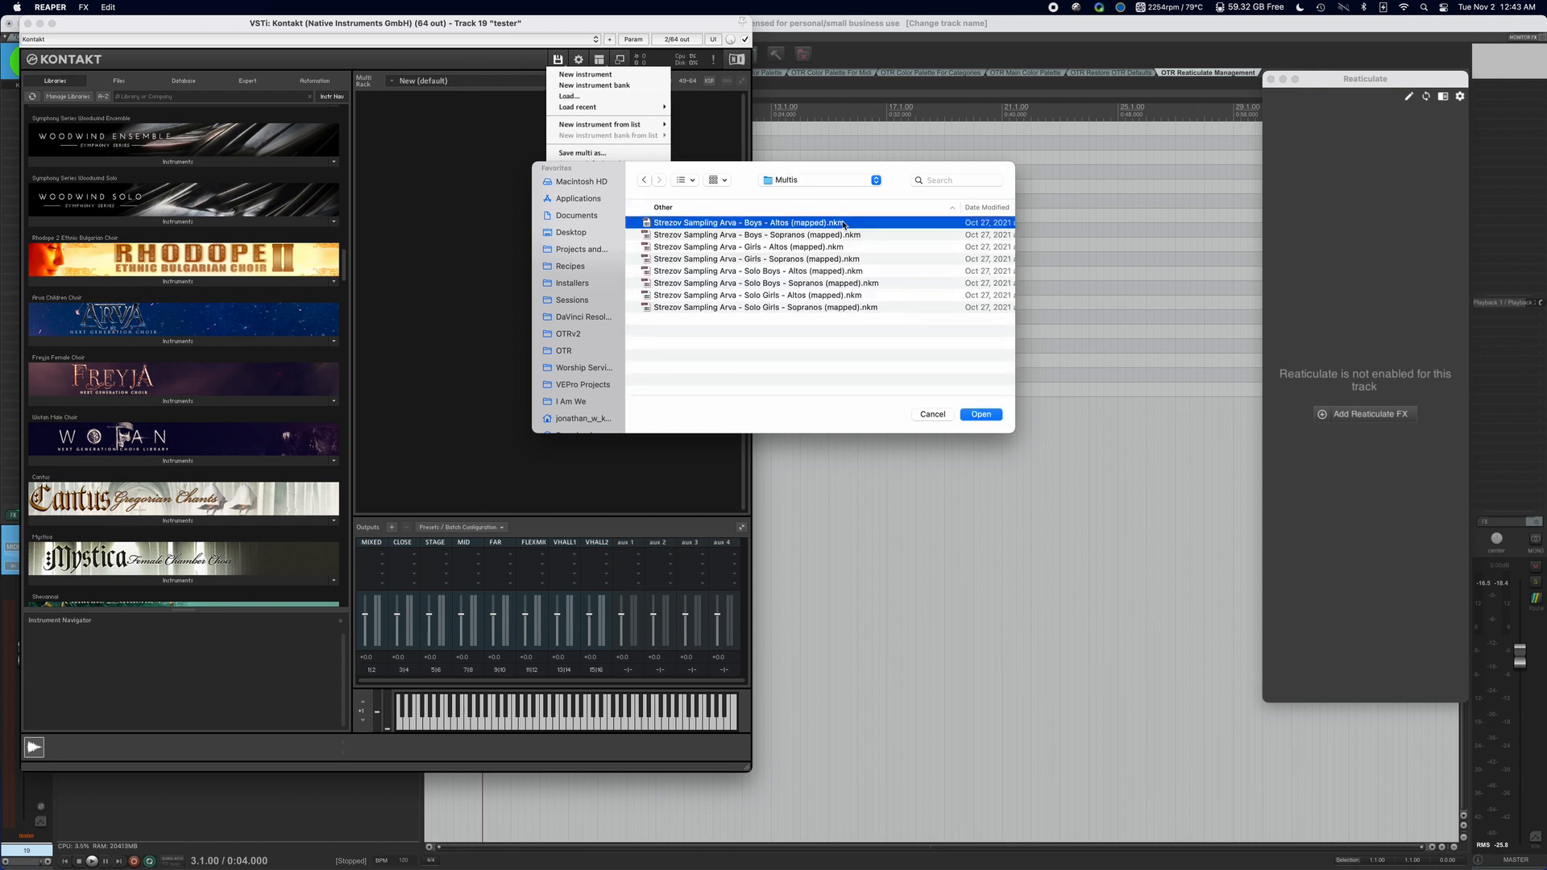
click(985, 414)
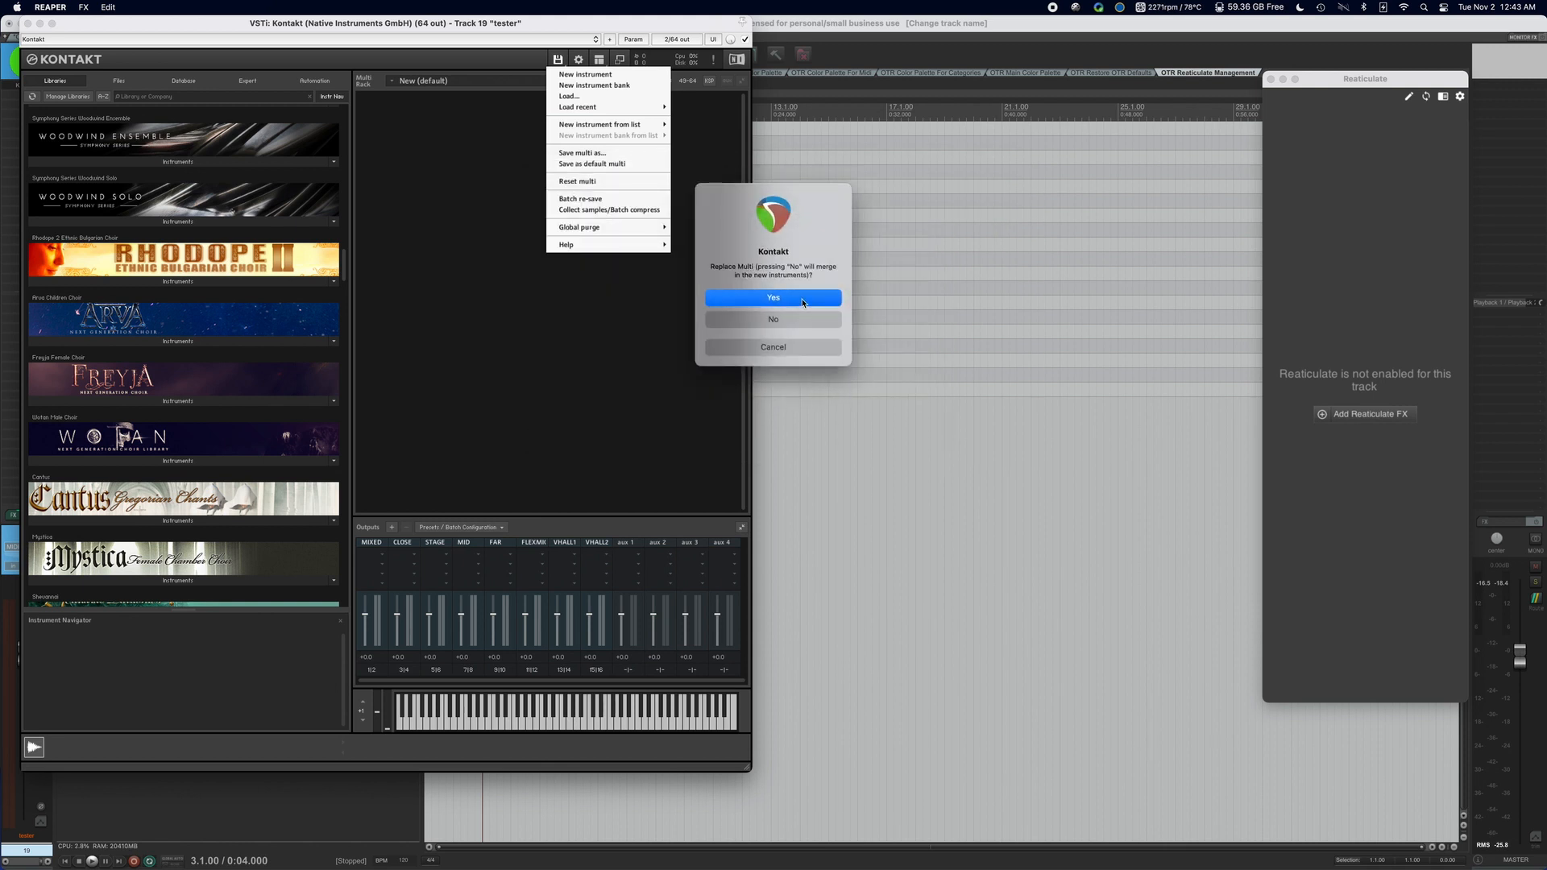
click(802, 302)
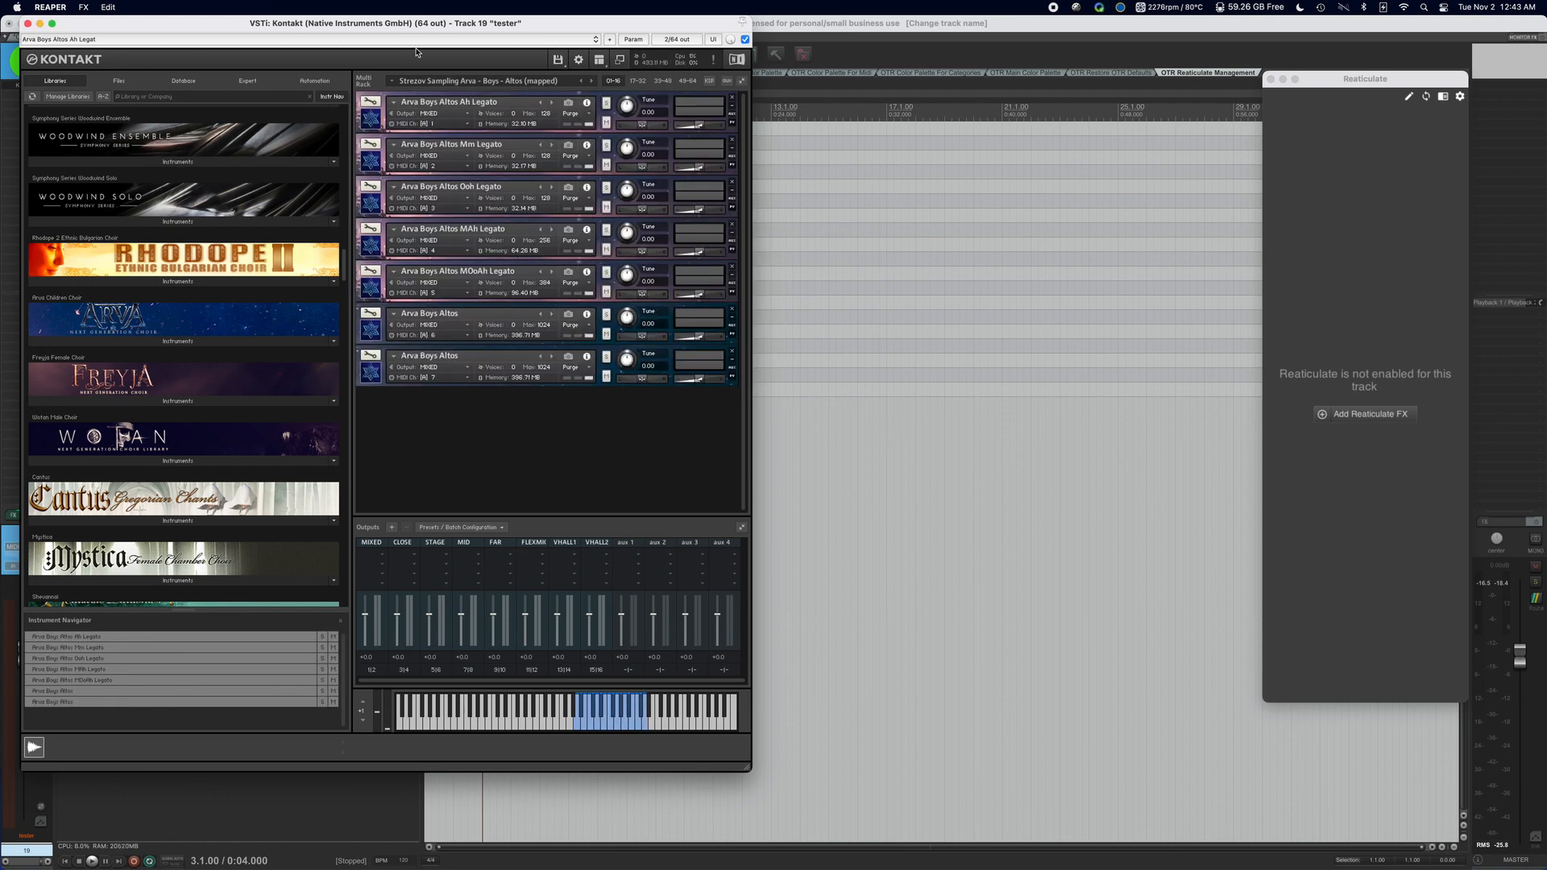
Move the Kontakt window clear of the track list and add the Reaticulate FX to the tester track.
drag(436, 30, 863, 72)
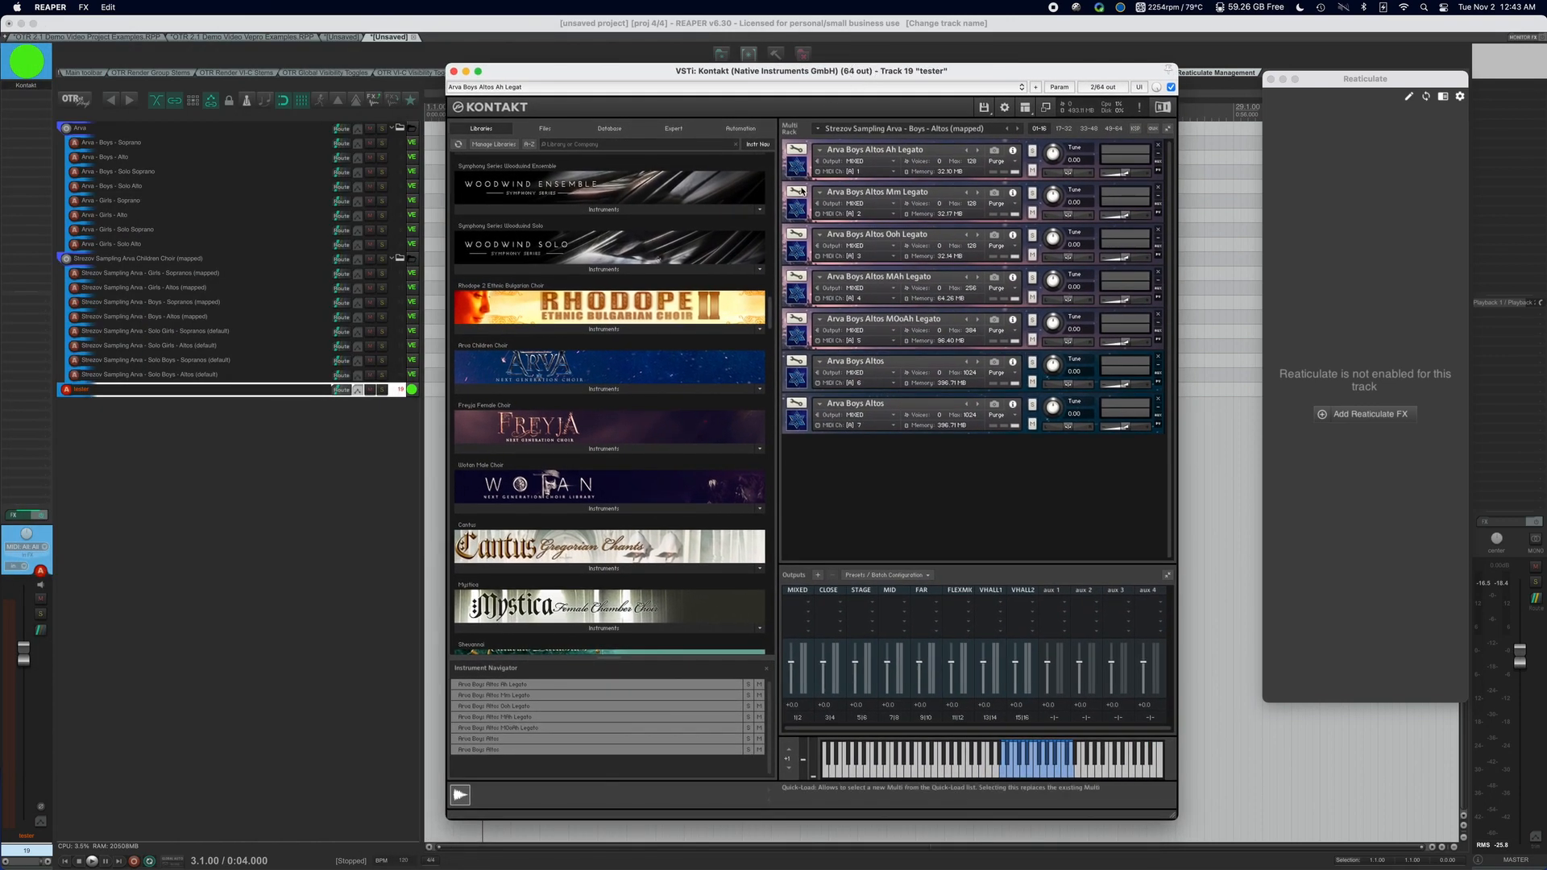
click(322, 425)
click(242, 390)
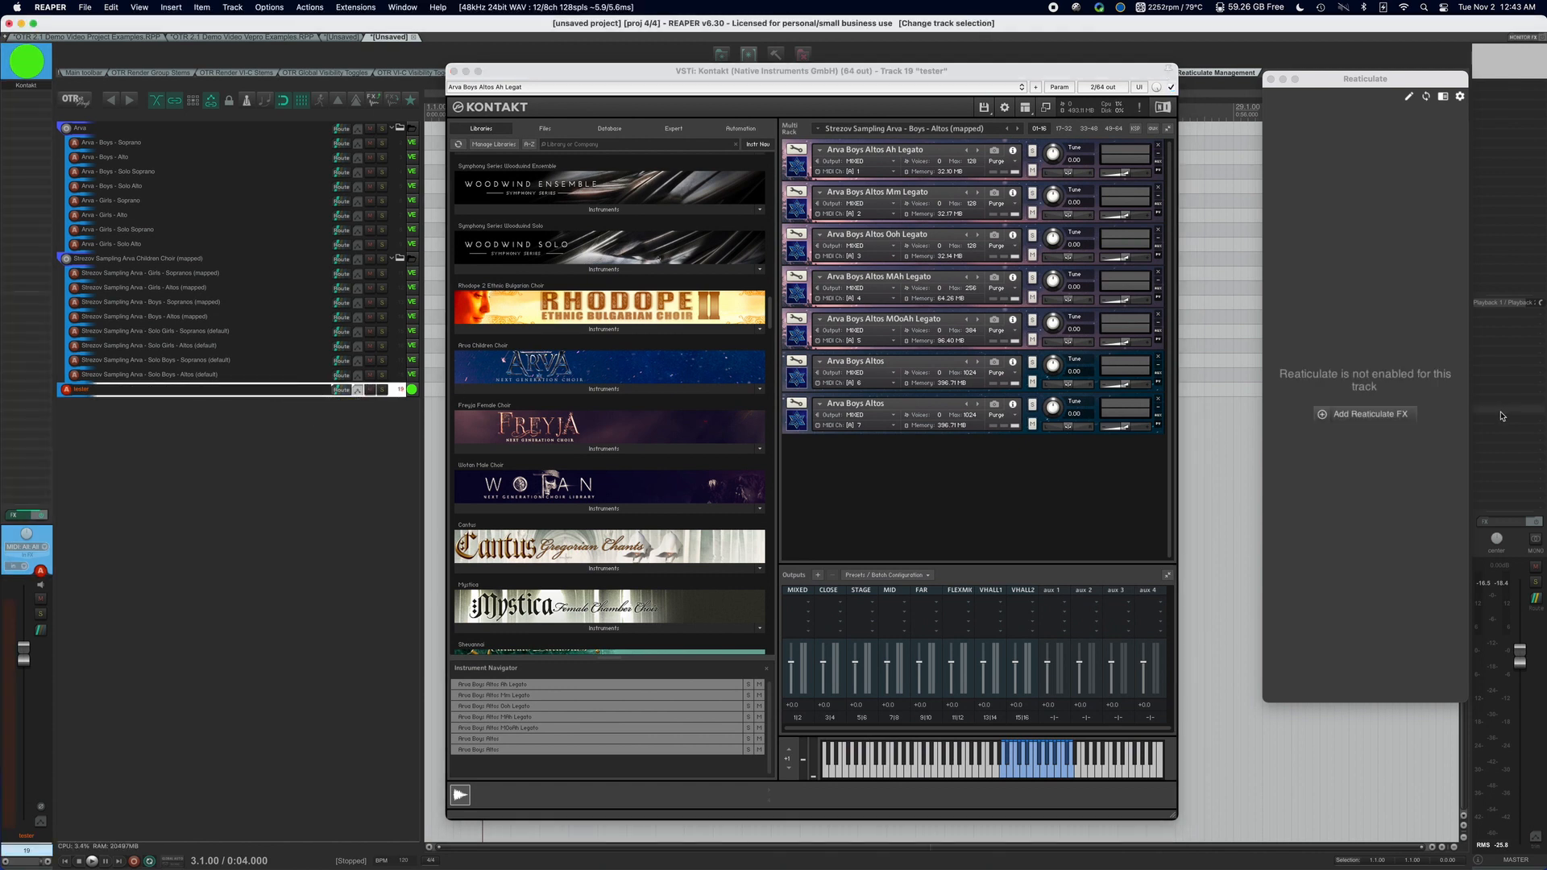
click(1393, 415)
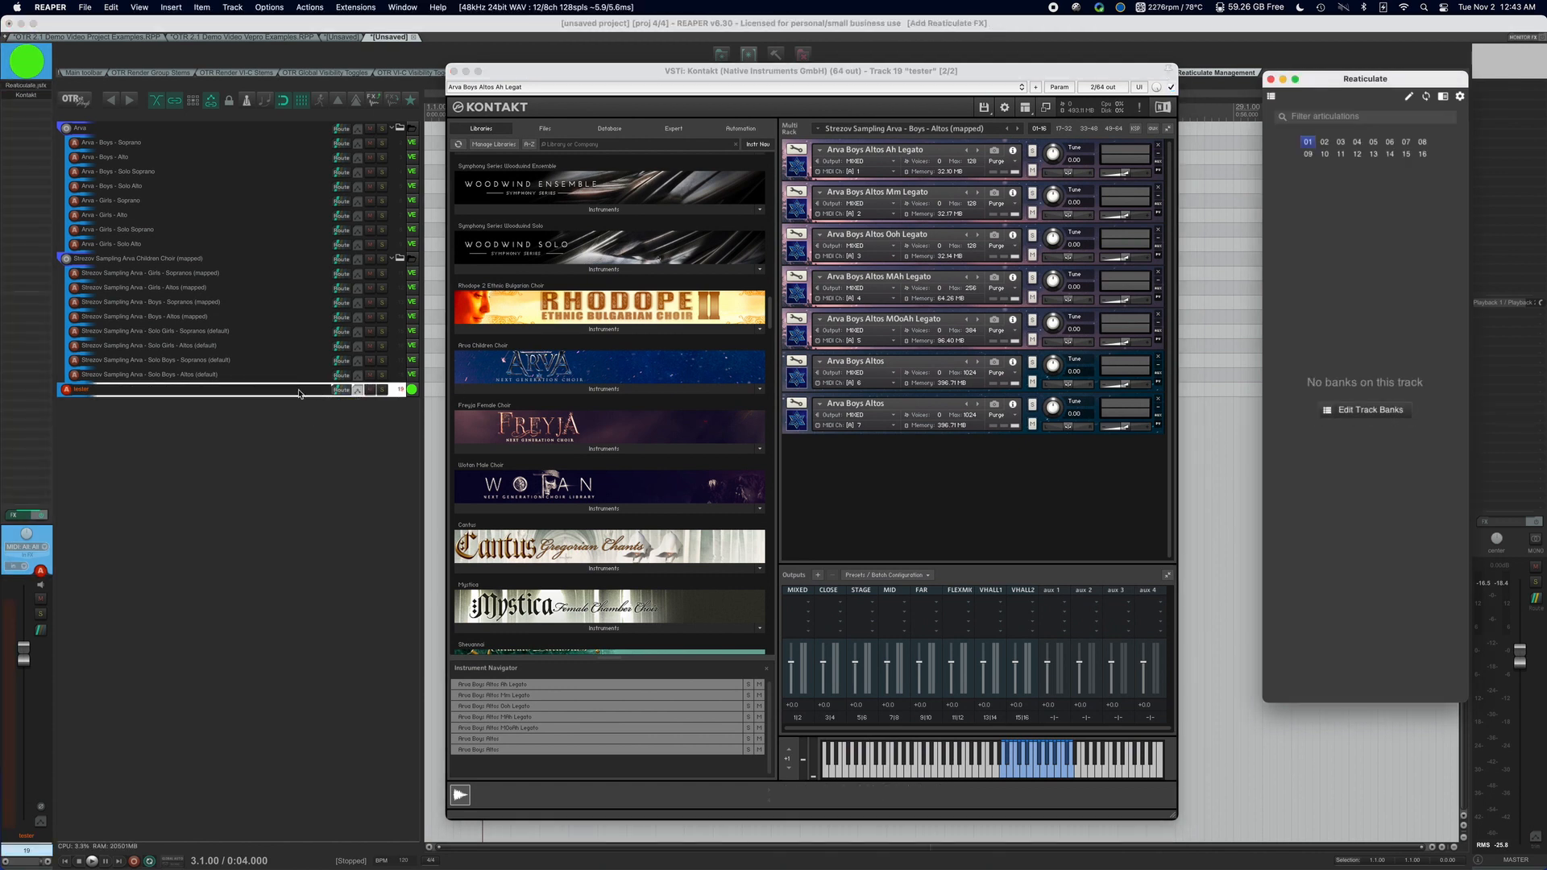
Add the OTR User bank Strezov Sampling Arva - Boys - Altos to the tester track and return to its articulation list.
click(1275, 95)
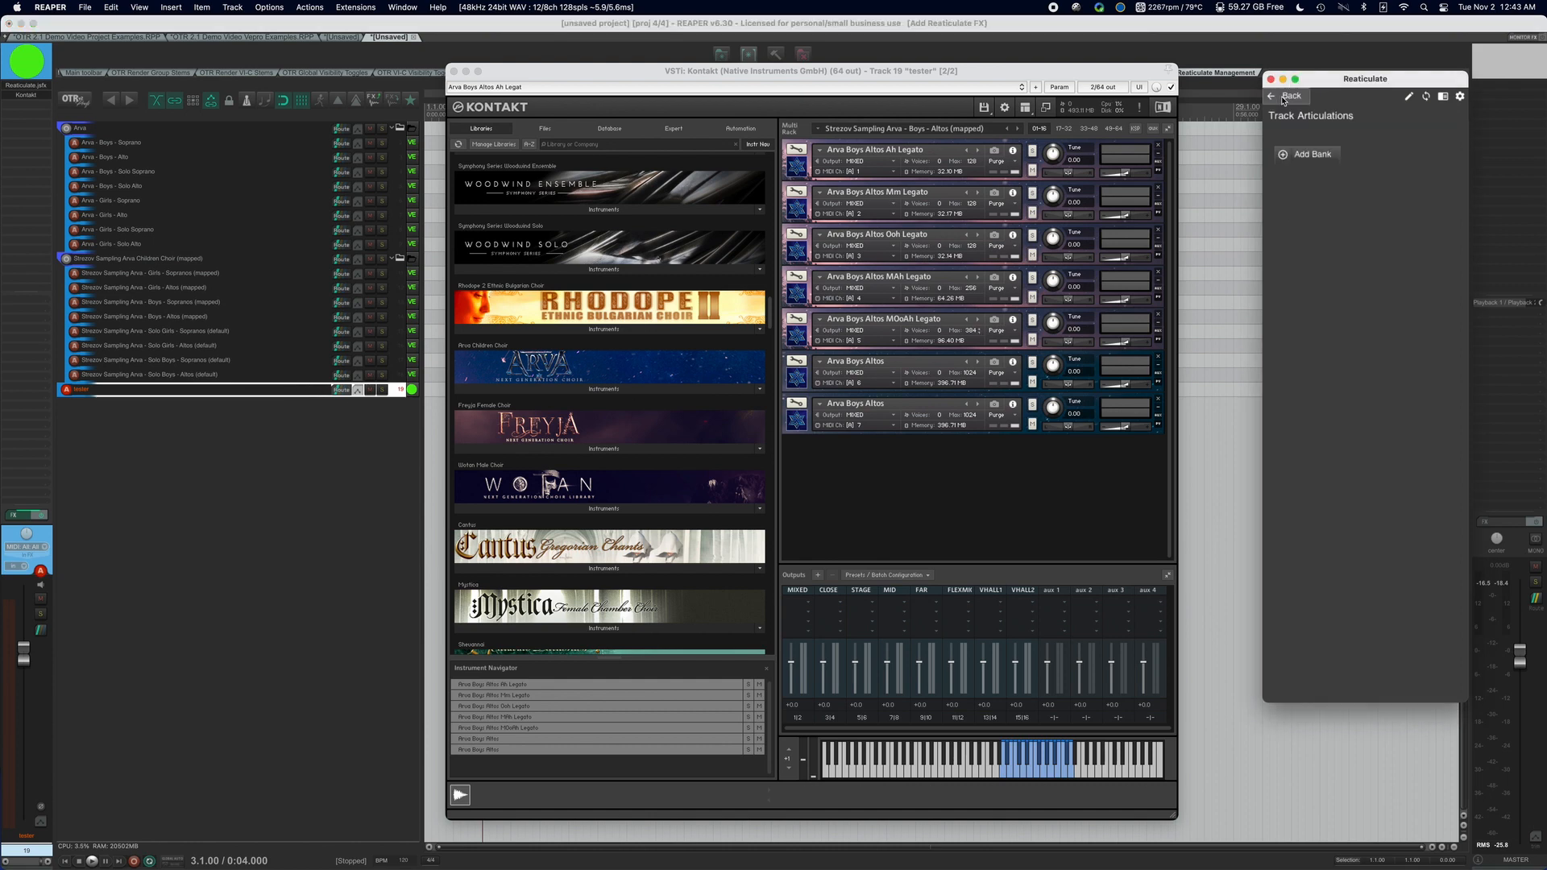
click(1308, 153)
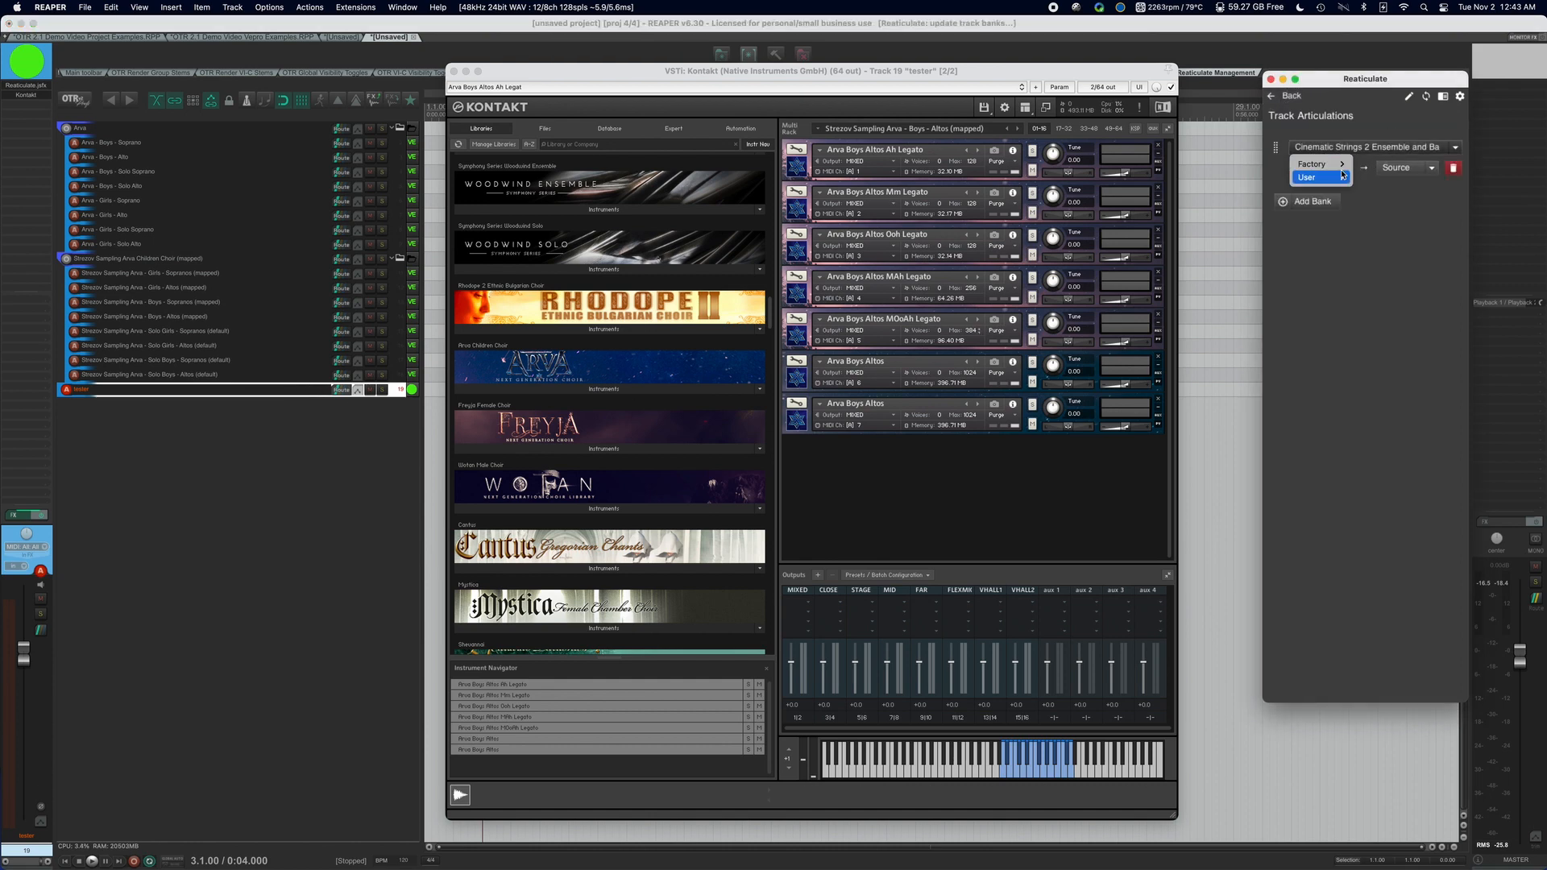
click(1362, 147)
mouse_move(1403, 206)
scroll(1296, 542, down, 5)
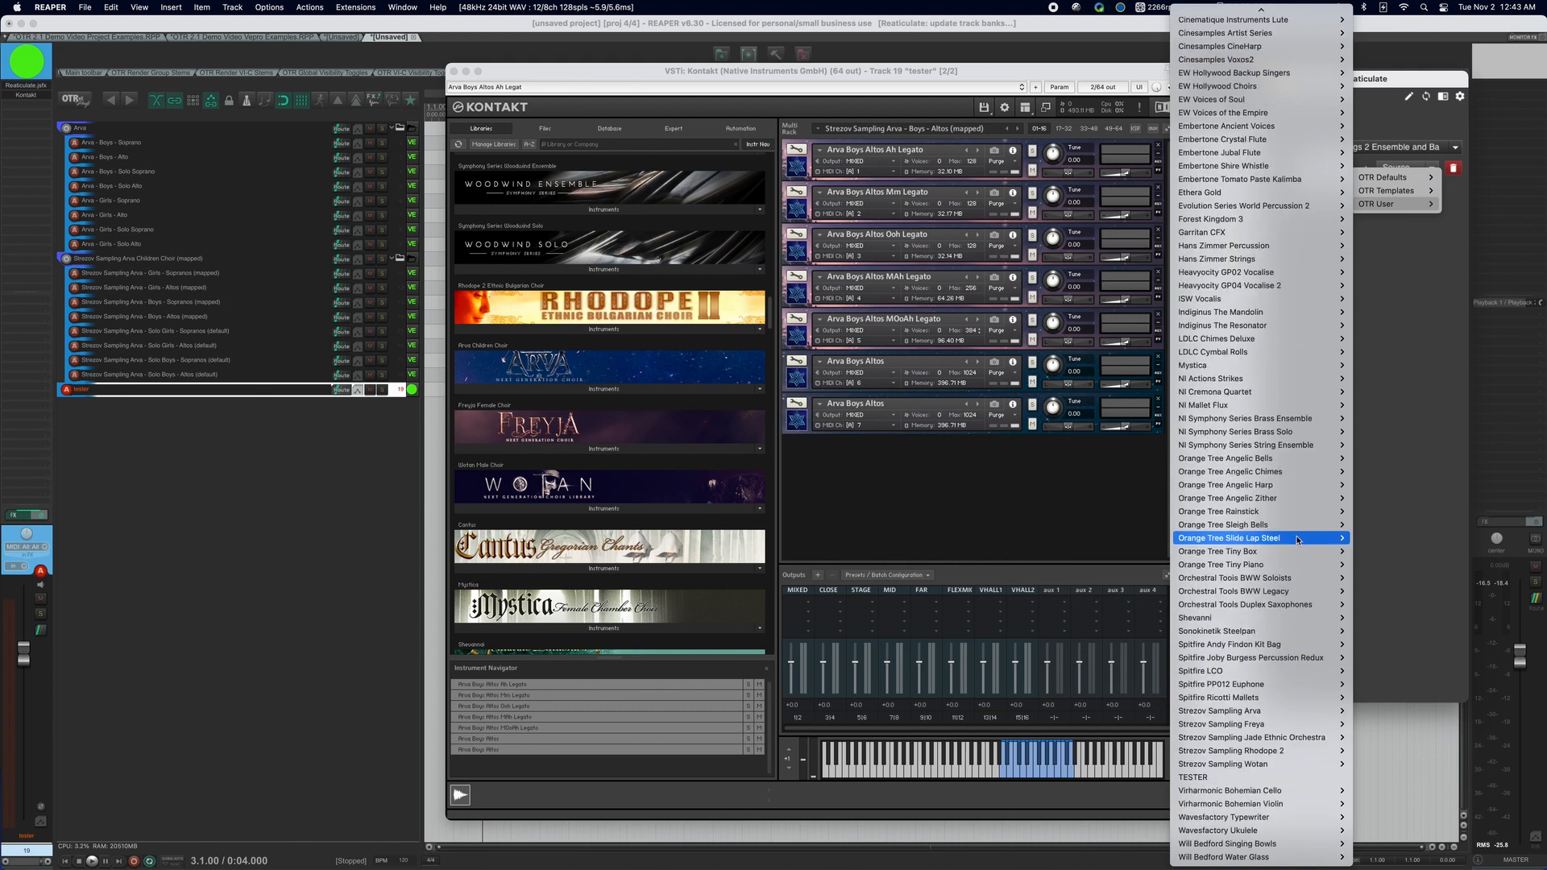
mouse_move(1310, 709)
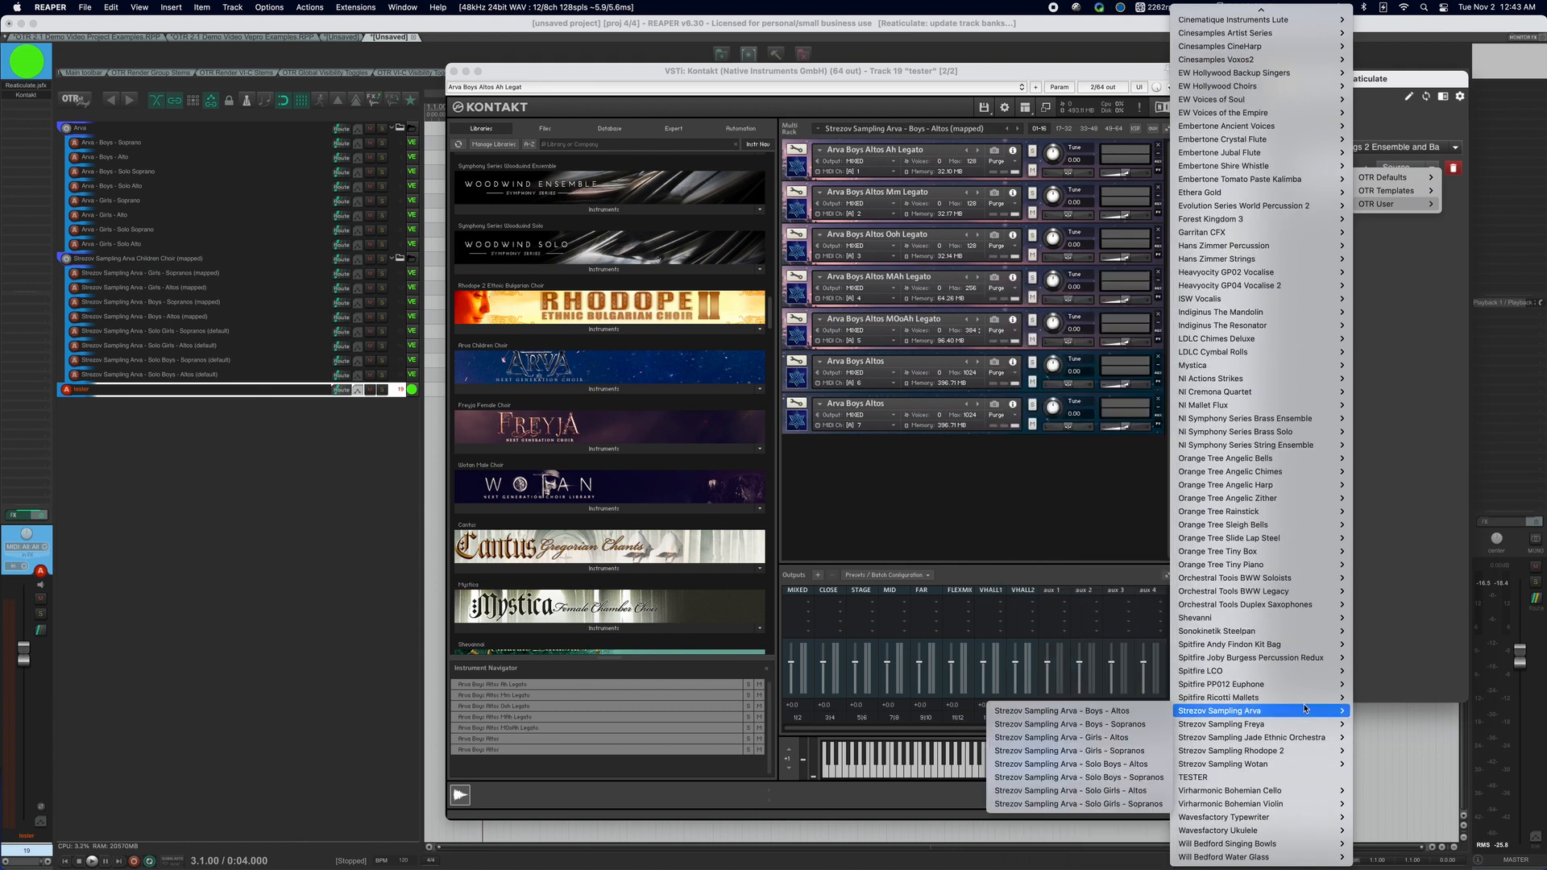
click(1158, 713)
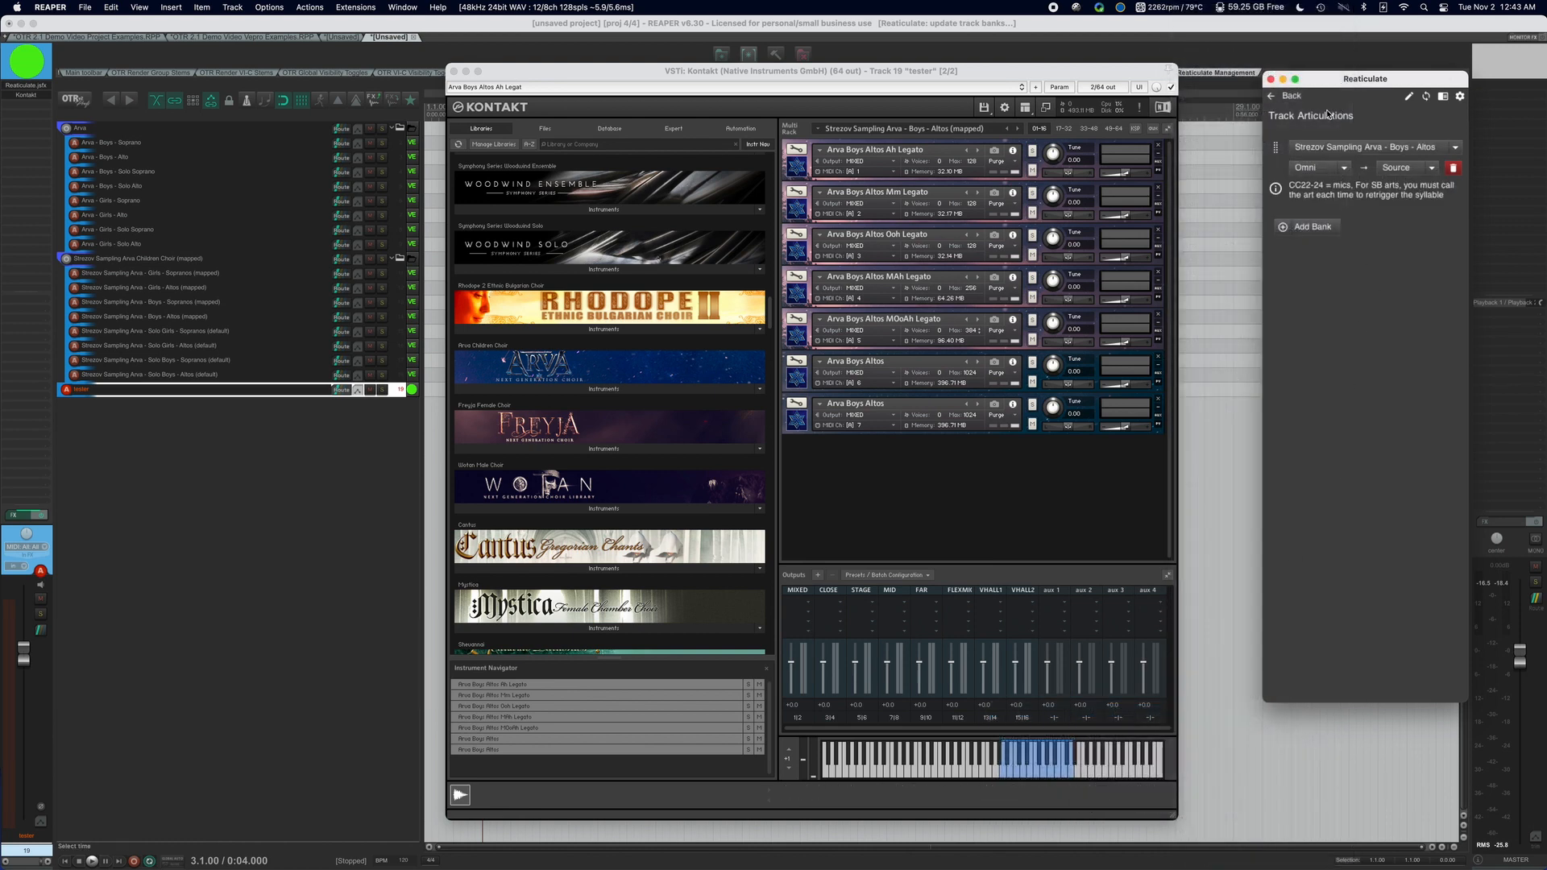
click(1287, 95)
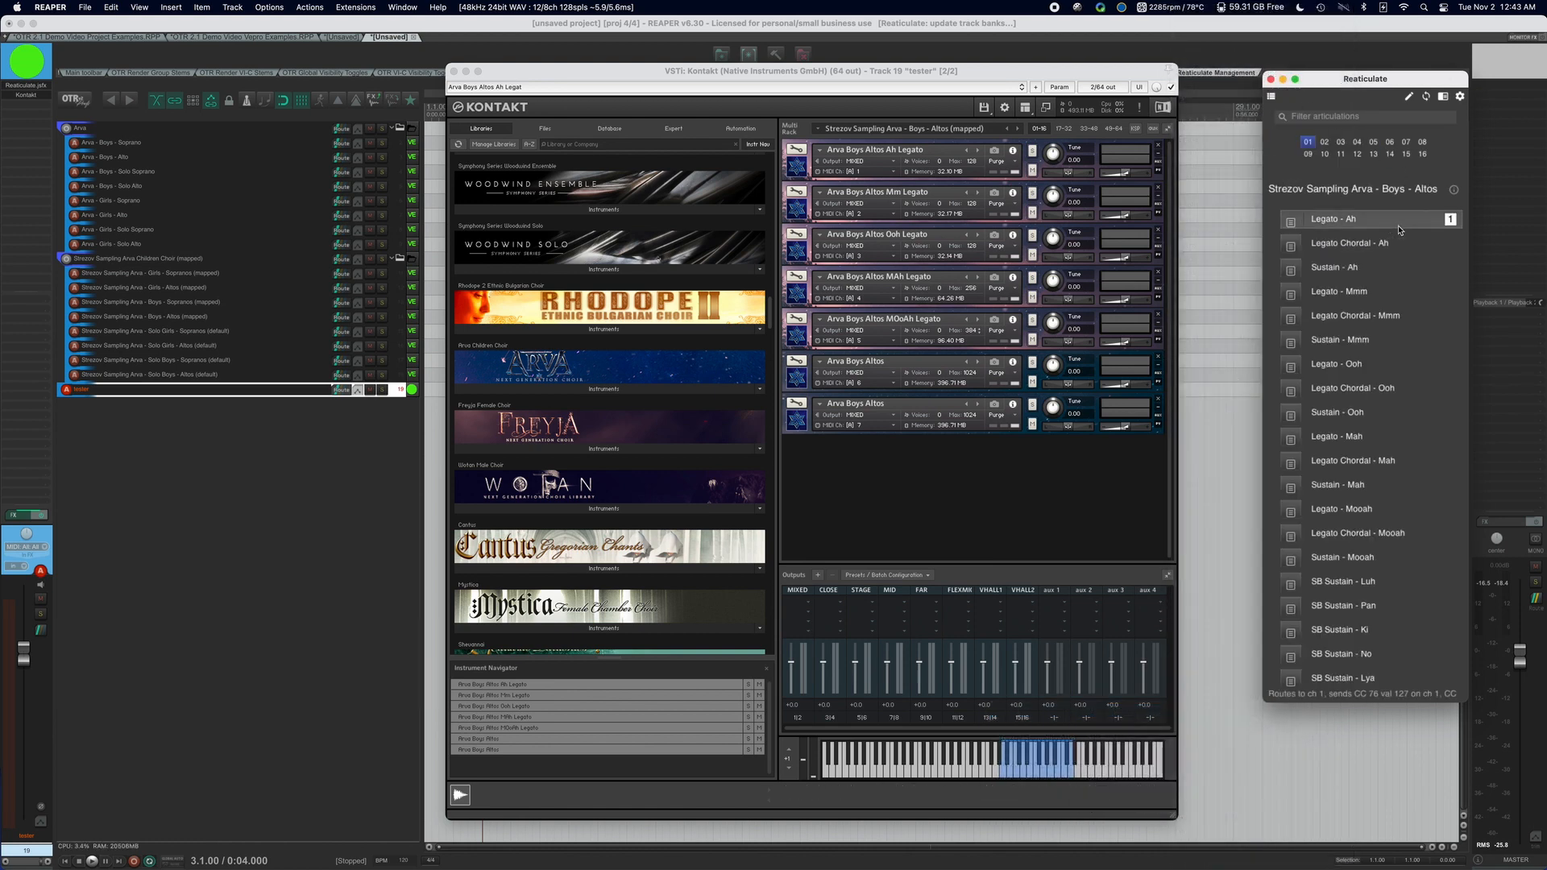
Test the loaded multi by activating the Legato Chordal - Ah and Legato - Mmm articulations in turn.
click(1388, 244)
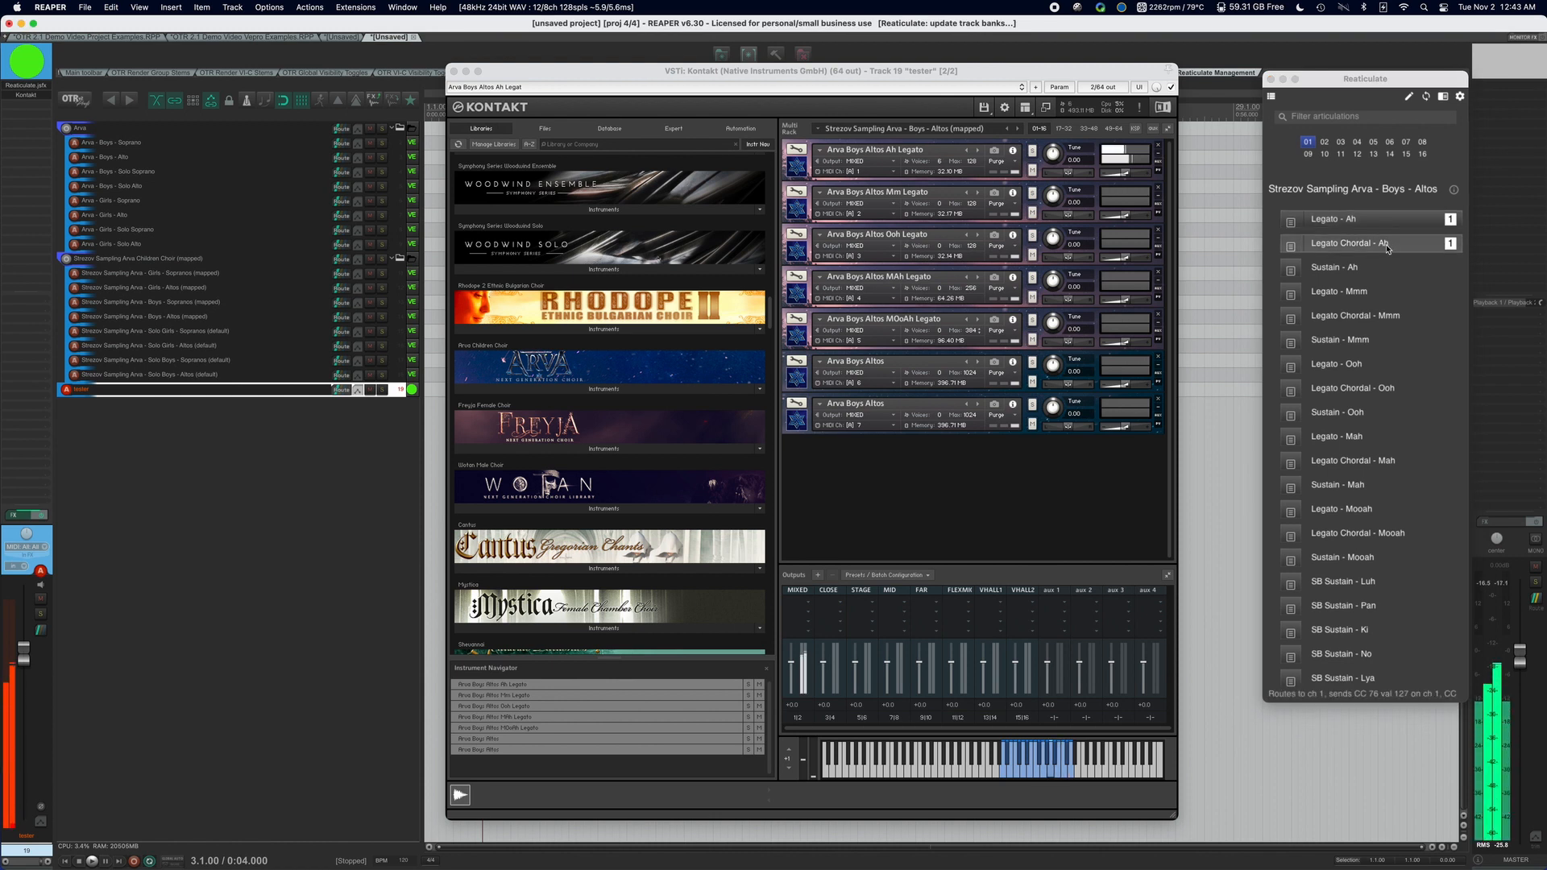
click(1384, 291)
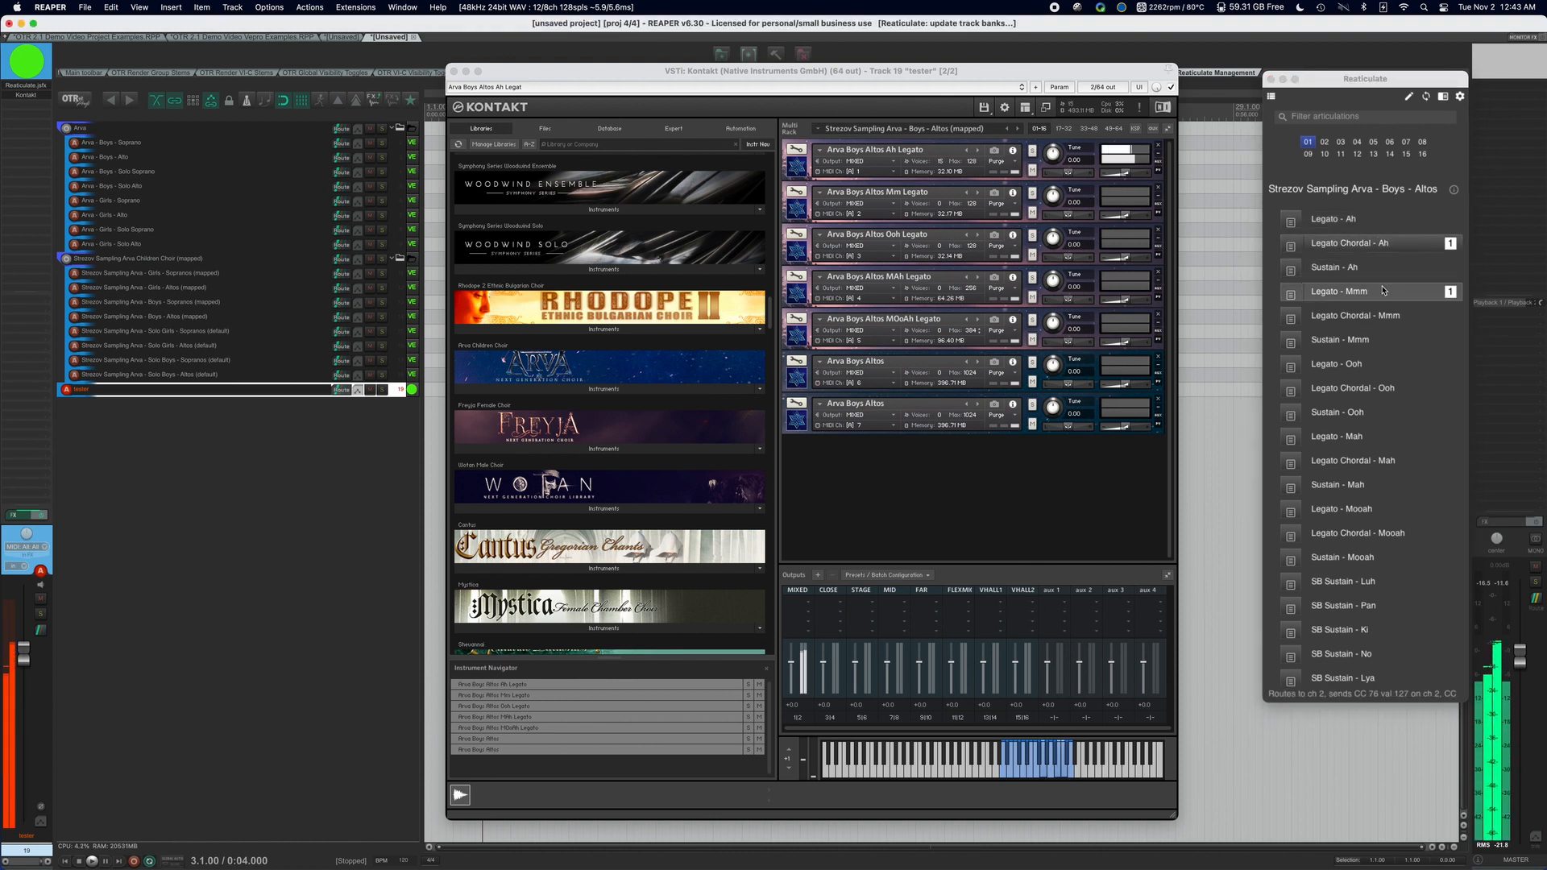
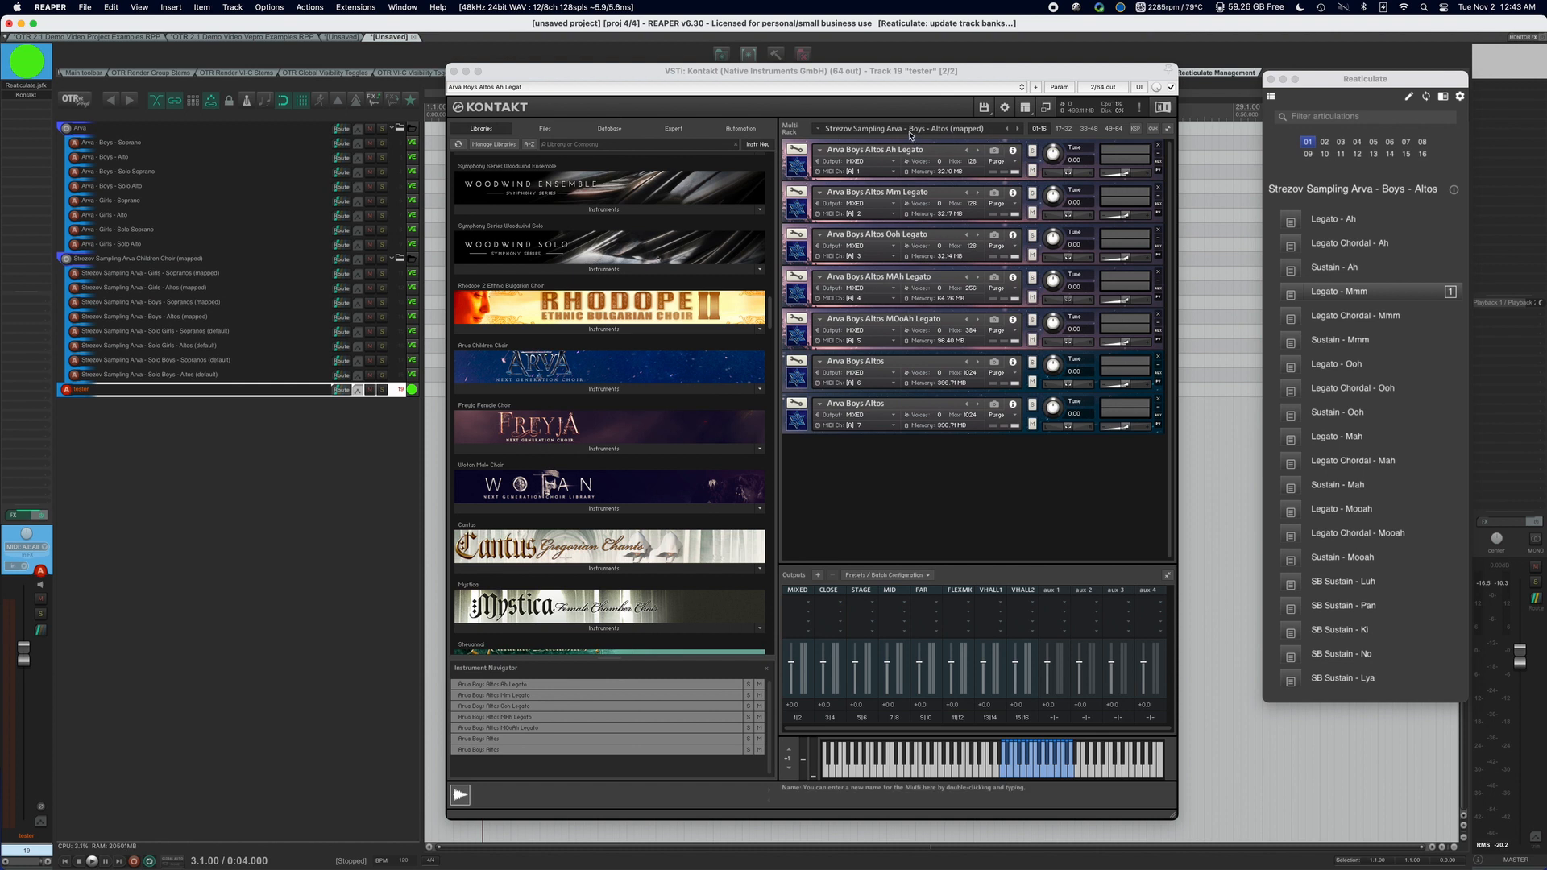
Close the Kontakt window and delete the tester track from the project.
click(808, 71)
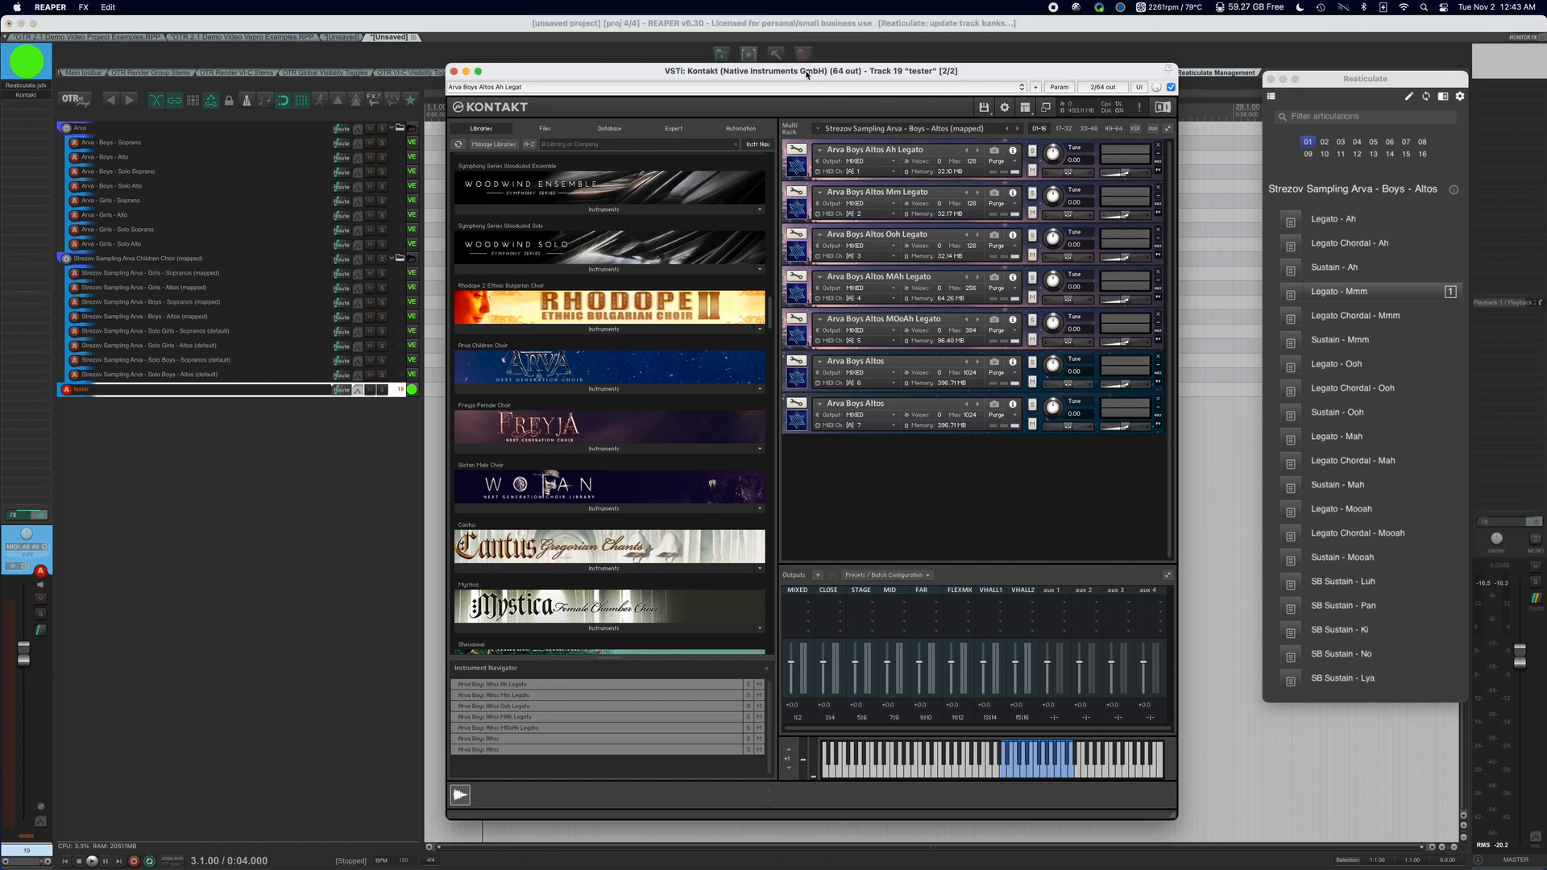
click(454, 72)
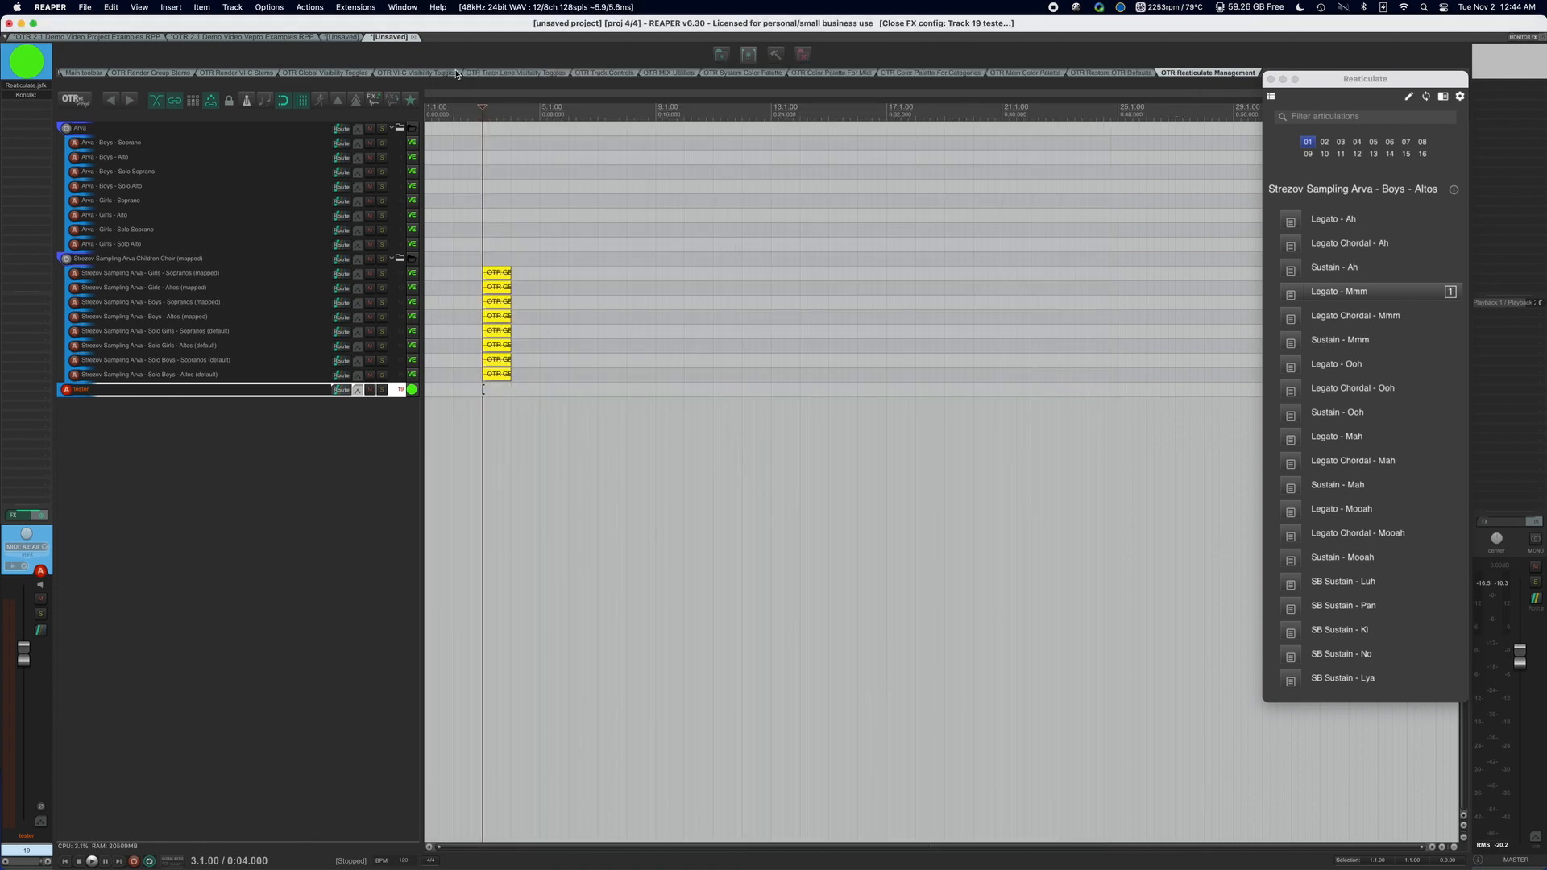
click(213, 410)
click(215, 390)
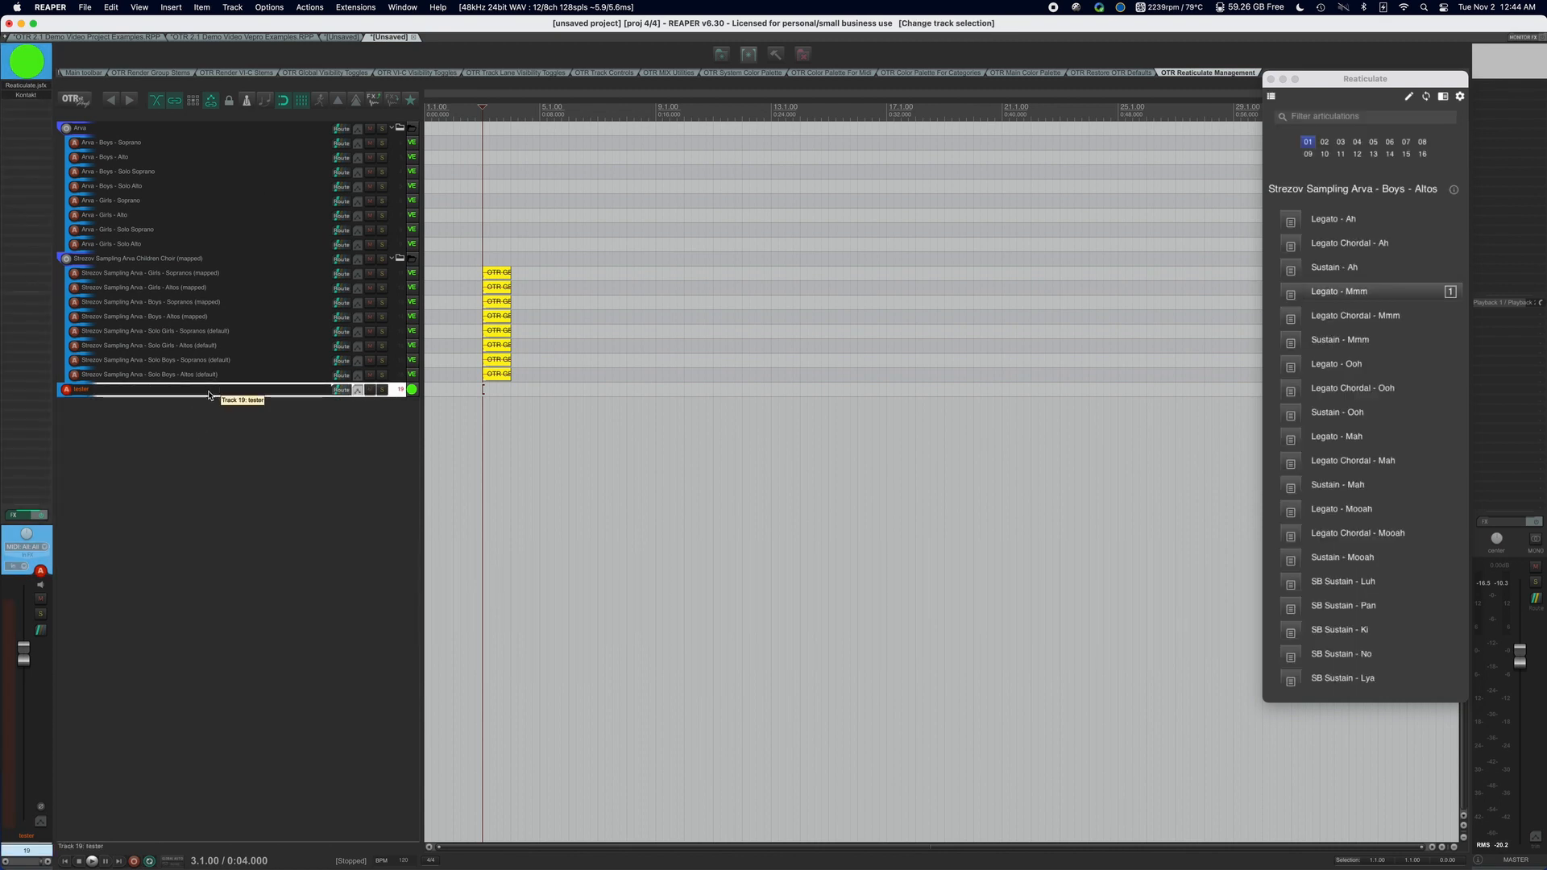
key(Delete)
key(Return)
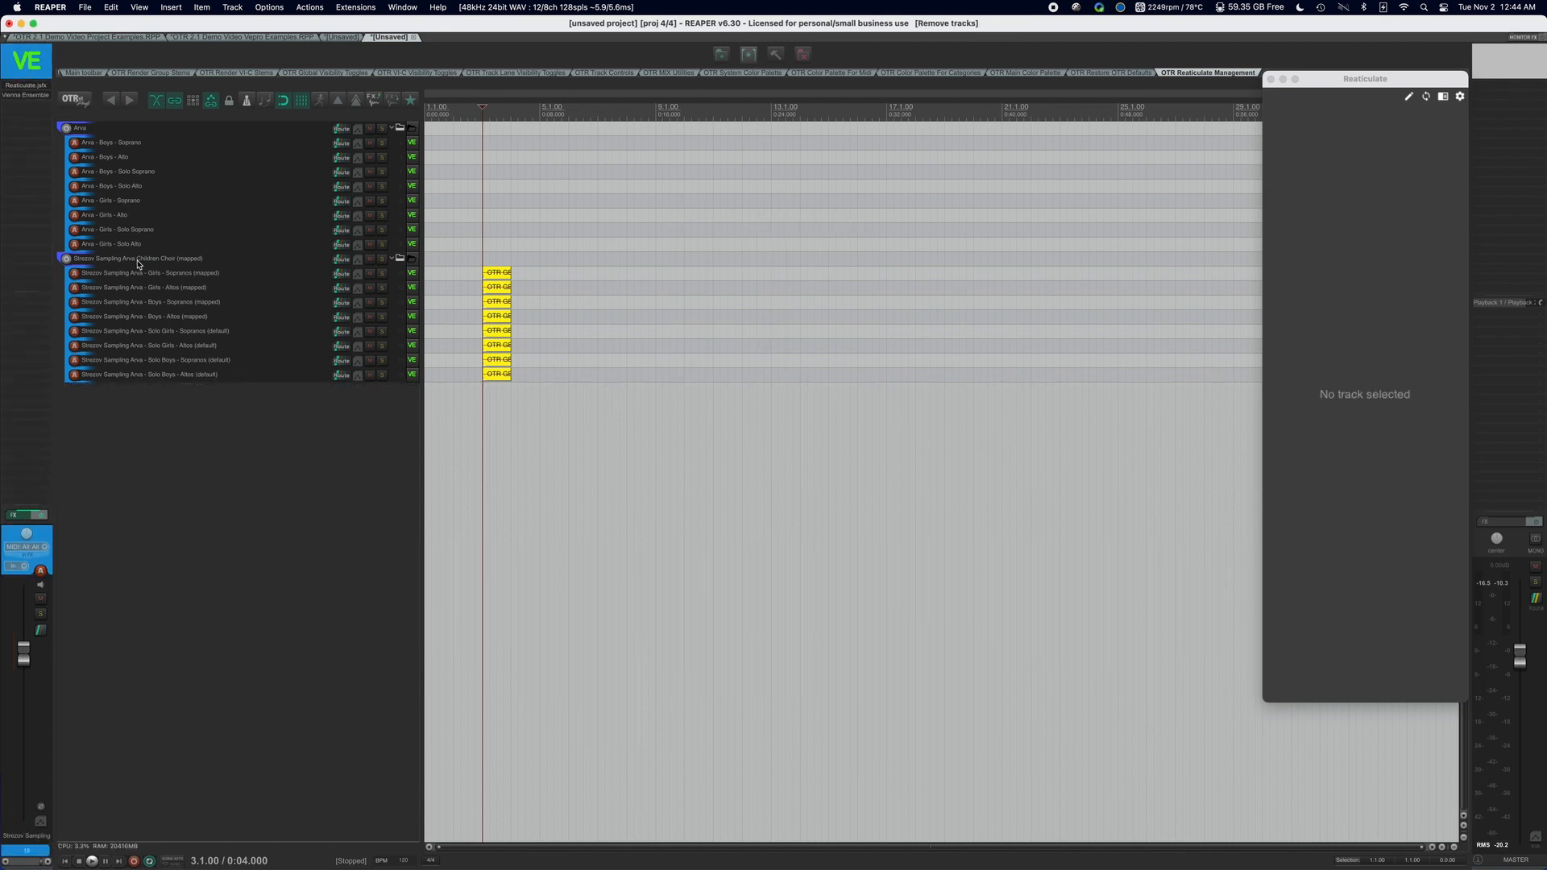
Check the Vienna Ensemble Pro server connection on the Strezov Sampling Arva - Girls - Sopranos (mapped) and Girls - Altos (mapped) tracks.
click(146, 262)
click(150, 274)
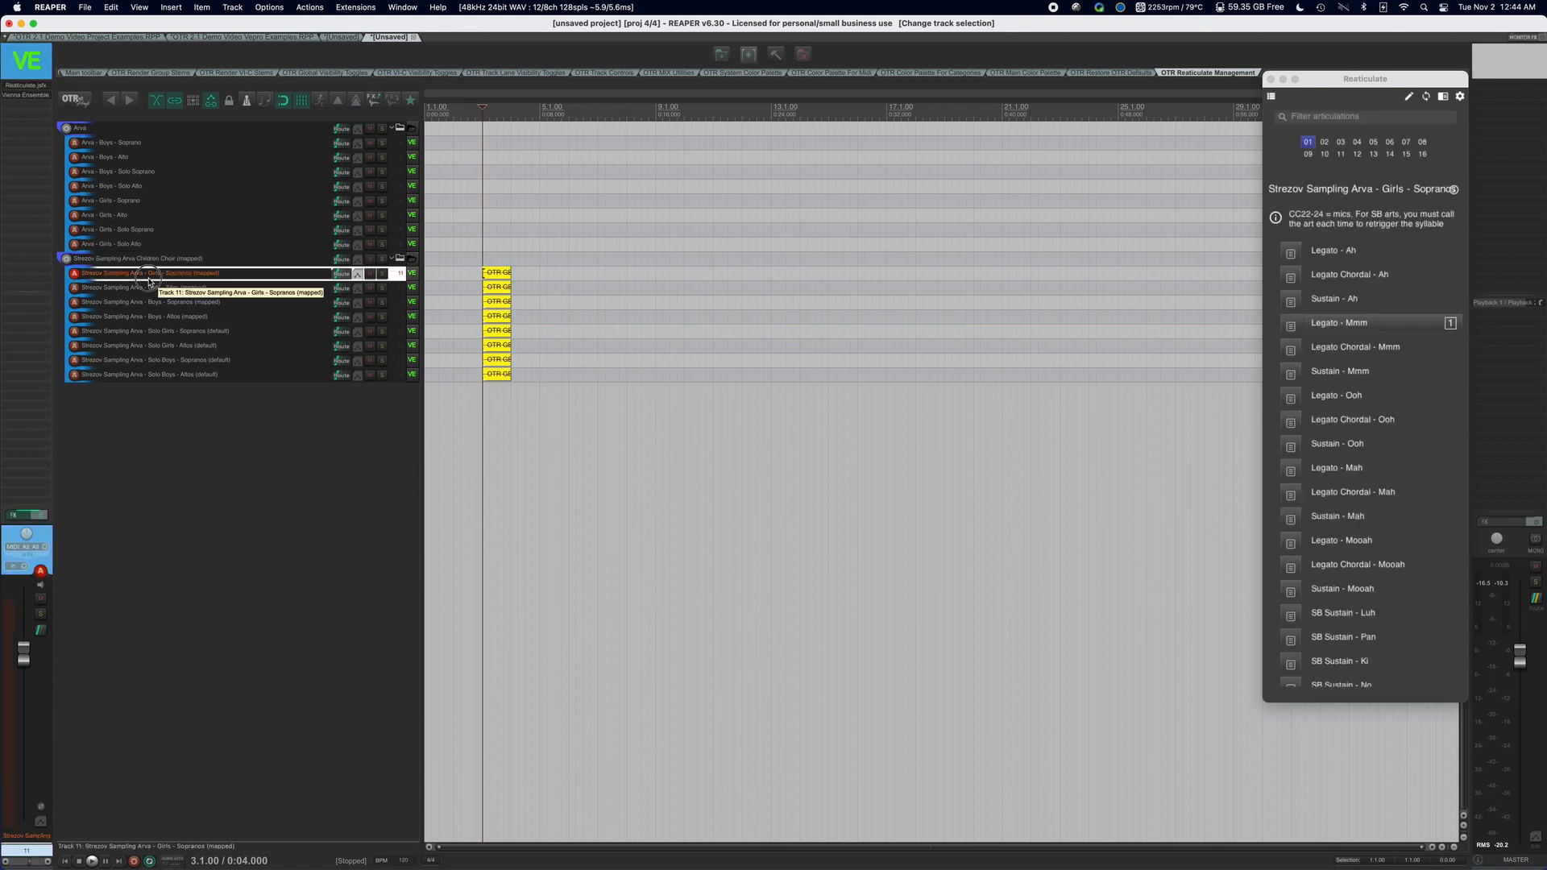
click(165, 334)
click(184, 274)
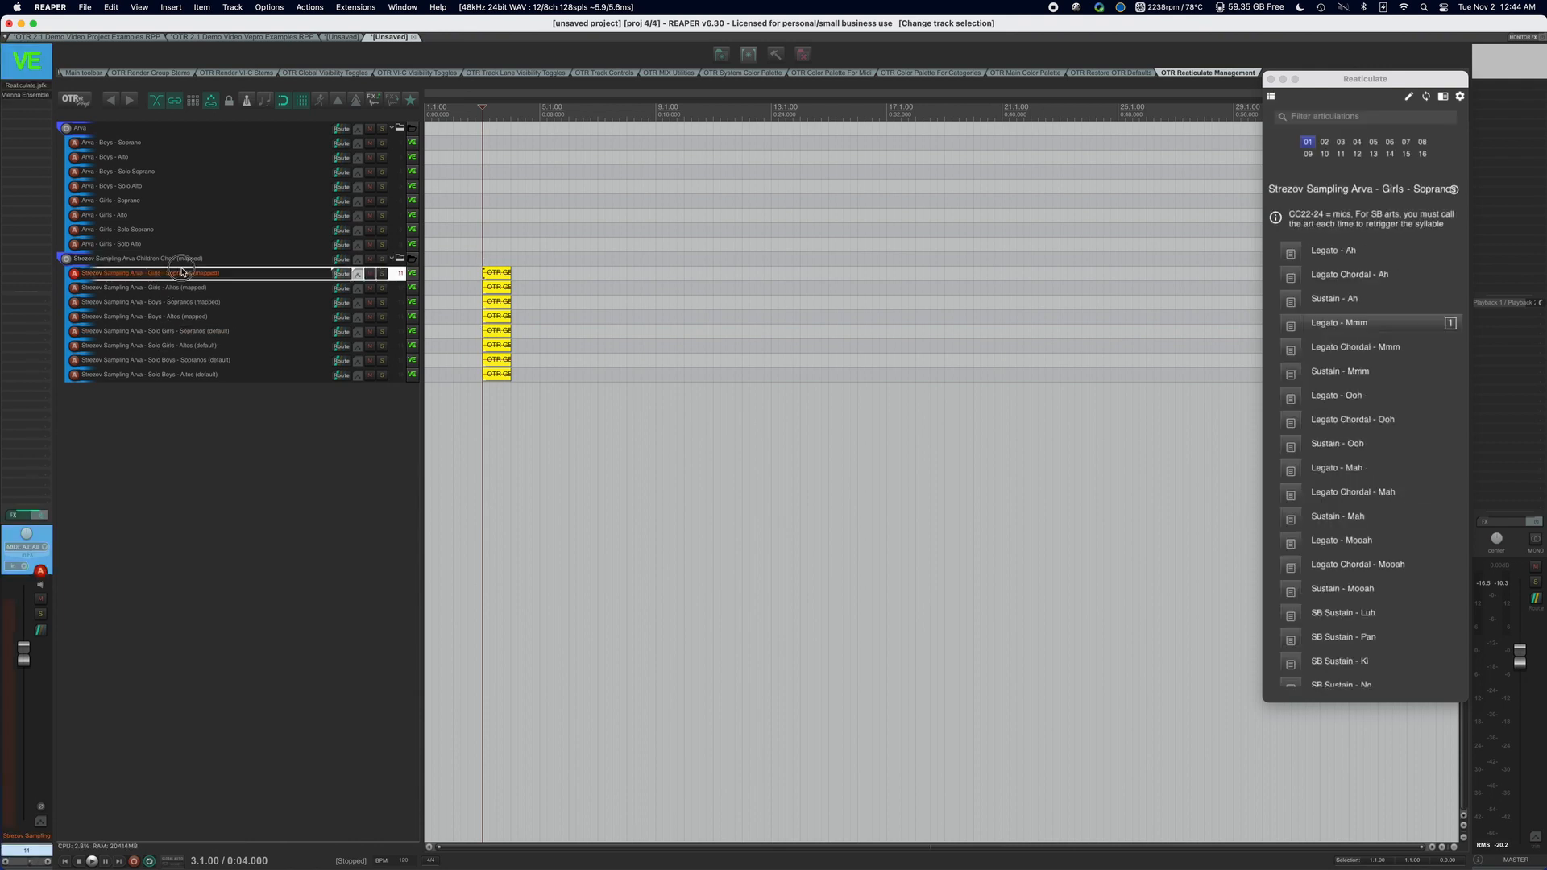
click(182, 259)
click(186, 274)
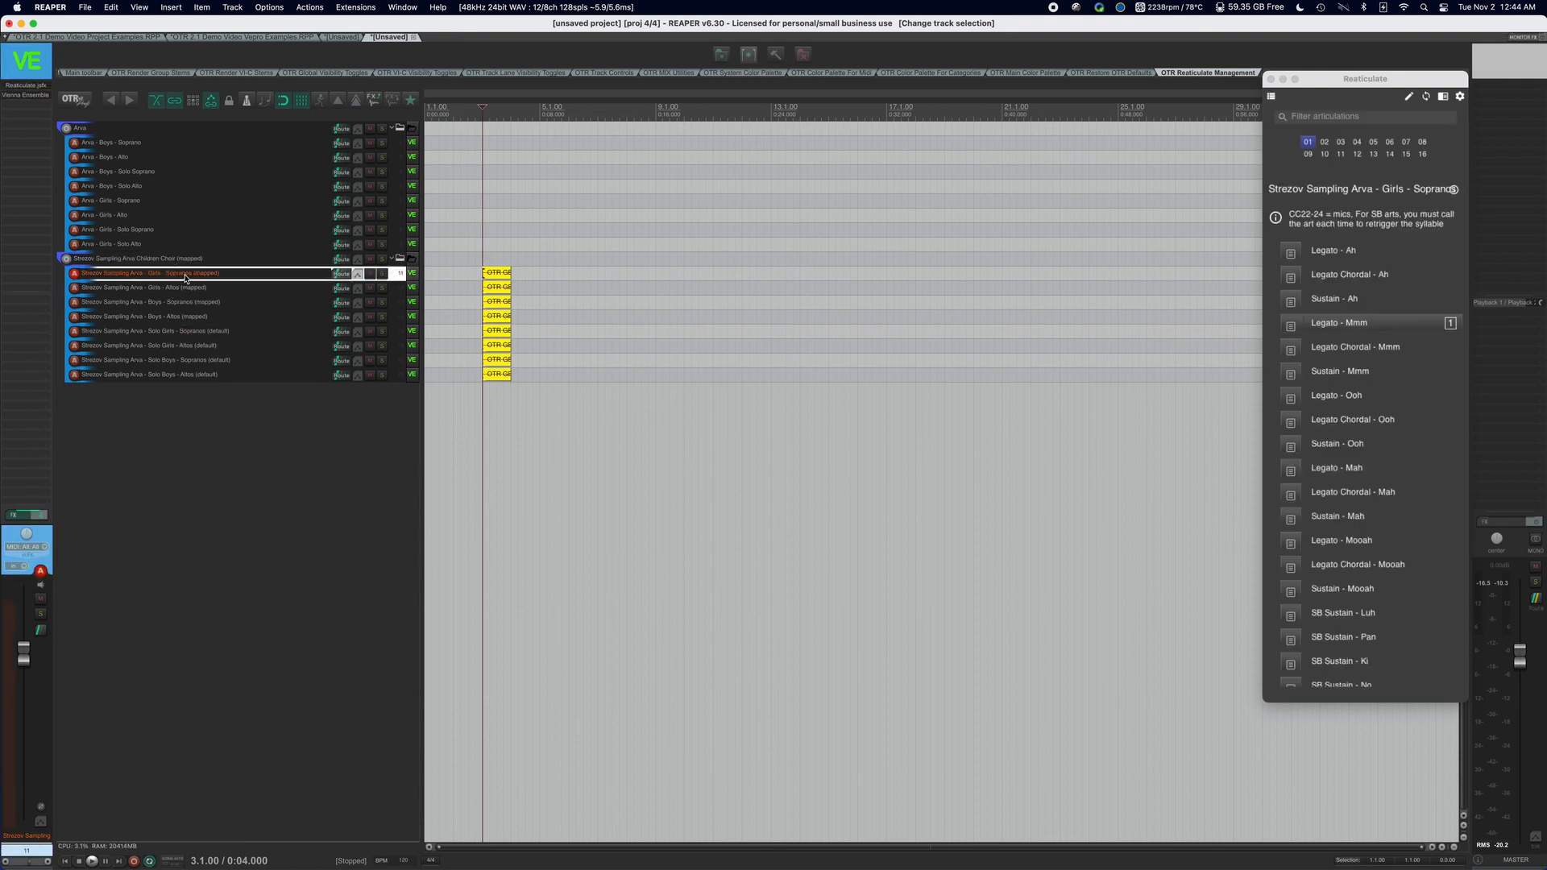
click(36, 96)
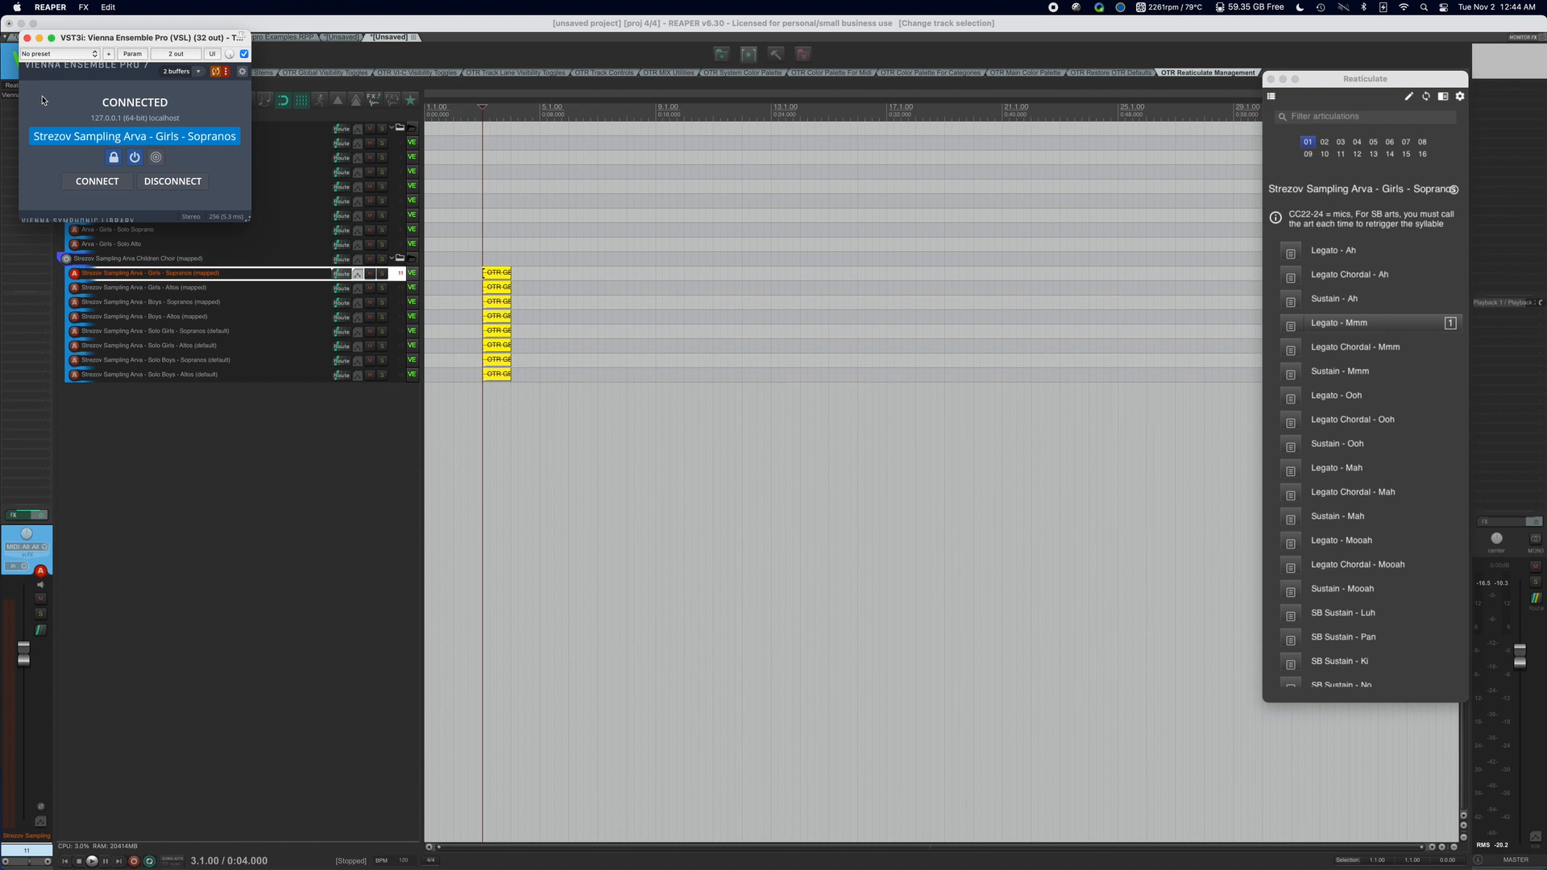
click(27, 38)
click(169, 287)
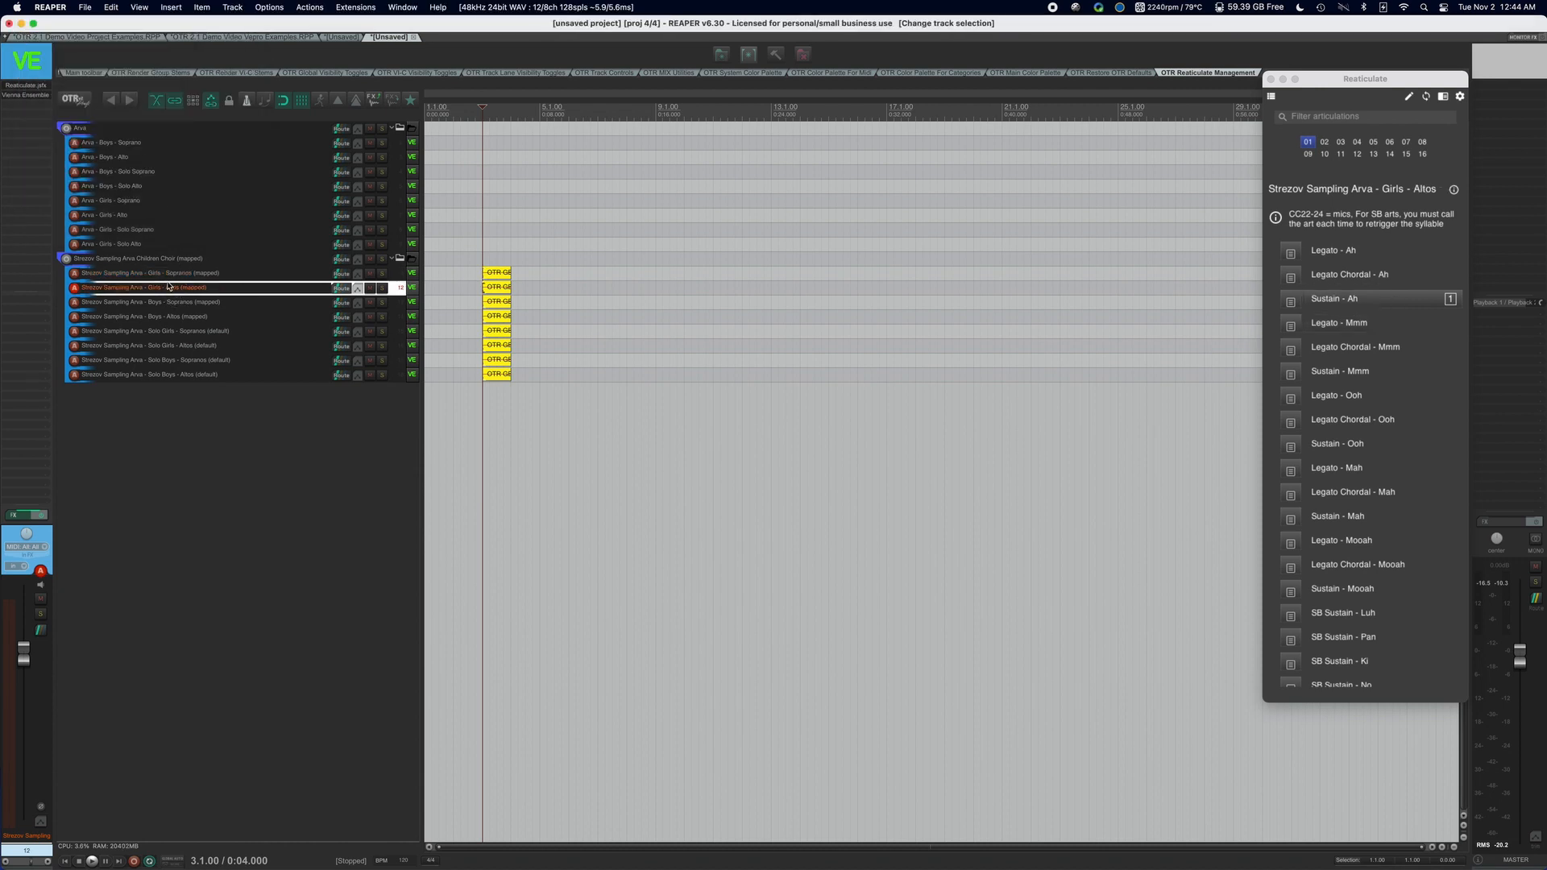
click(27, 96)
click(26, 38)
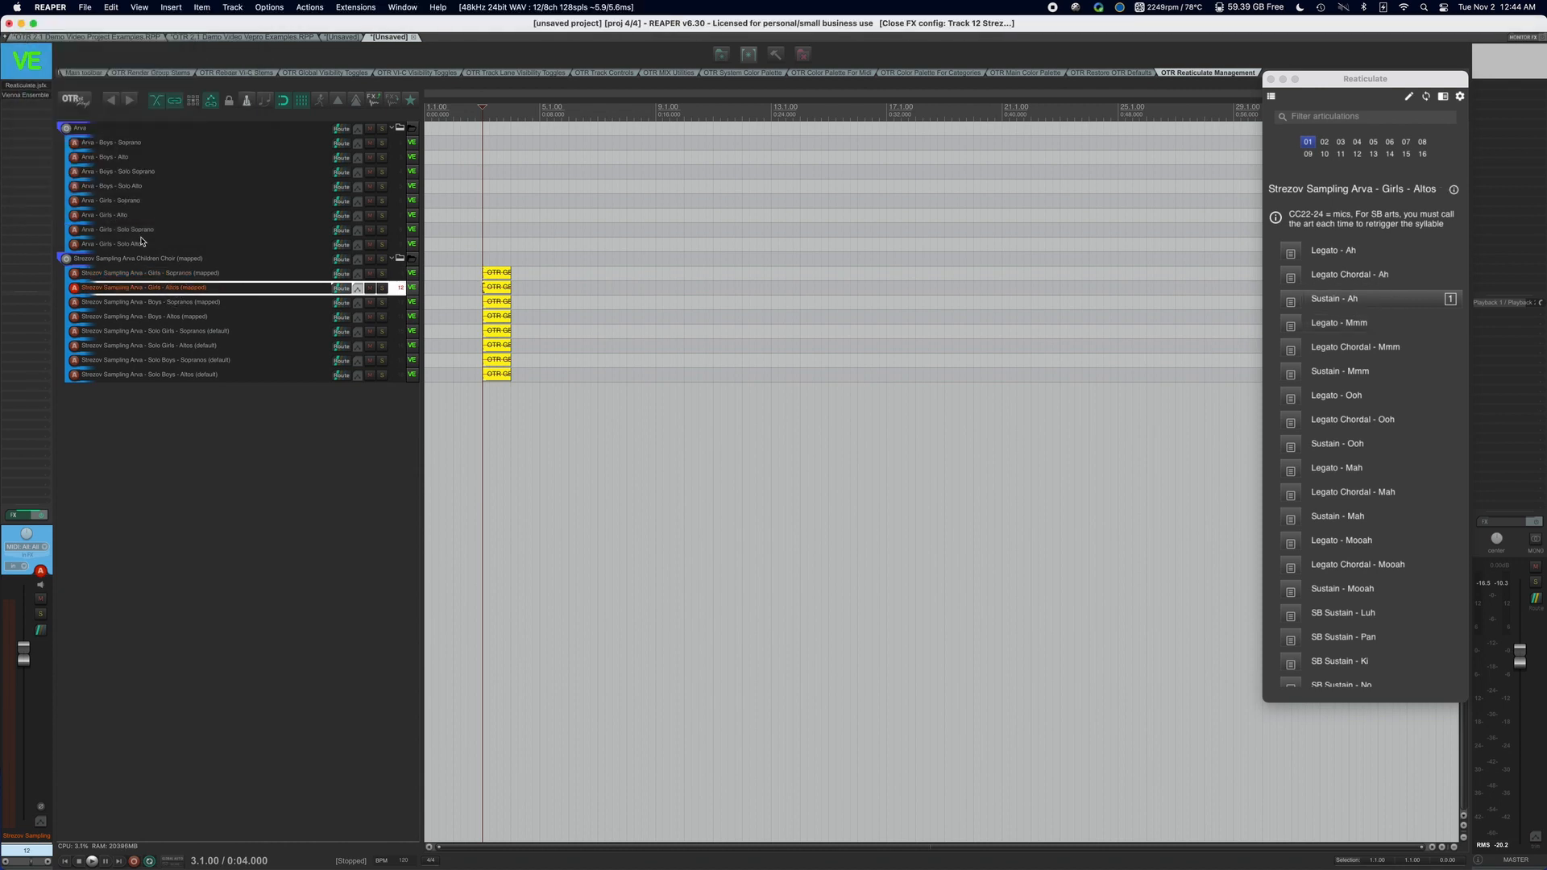
Disconnect the Strezov Sampling Arva - Girls - Sopranos (mapped) track from its Vienna Ensemble Pro server instance and close the plugin window.
click(139, 273)
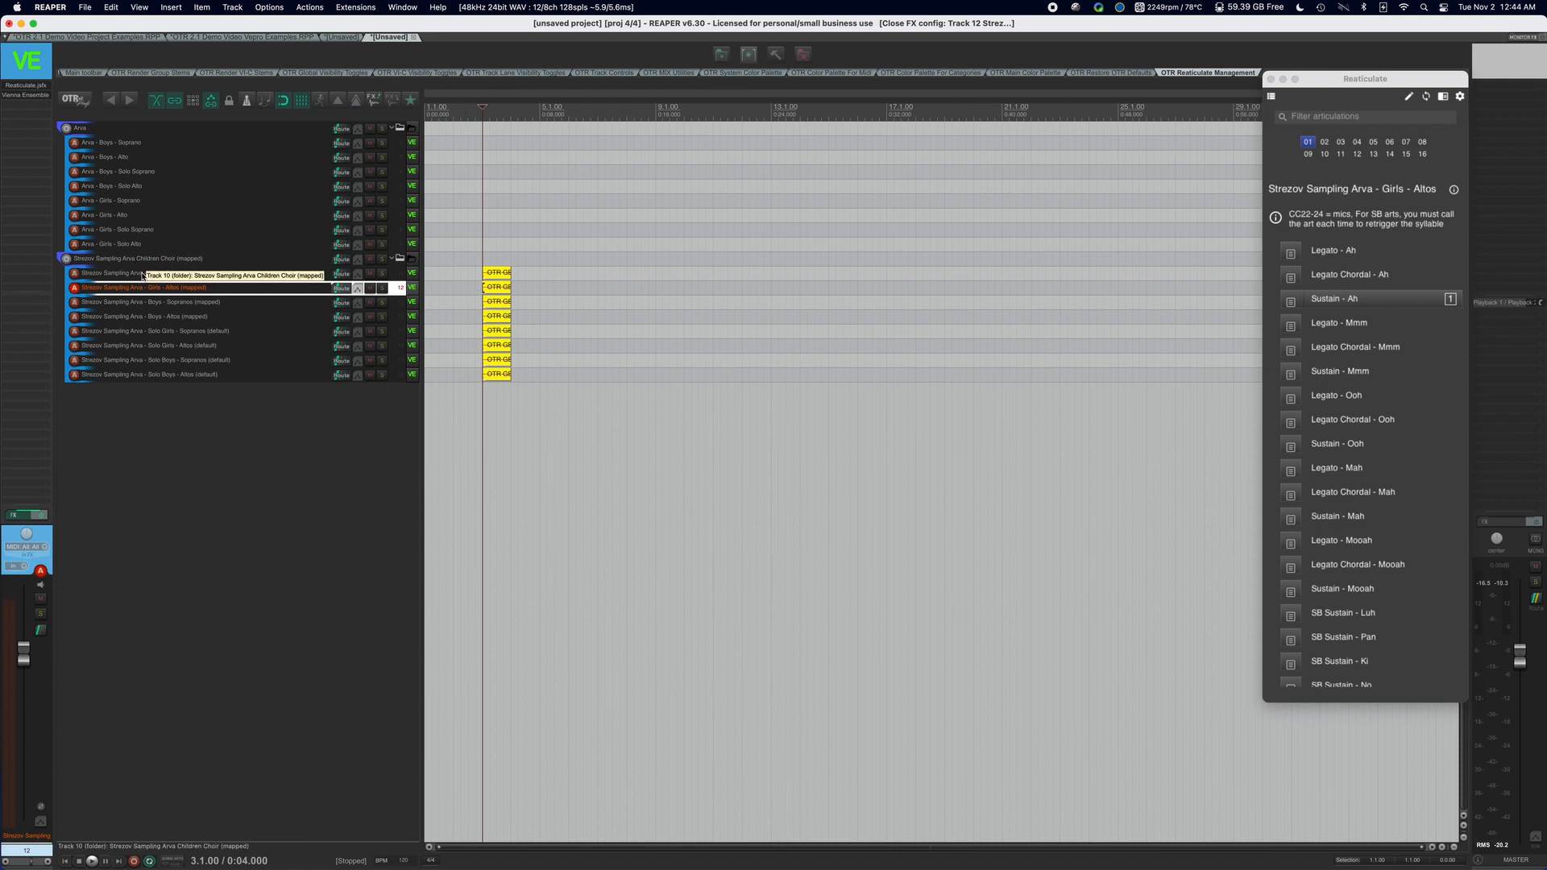
click(26, 95)
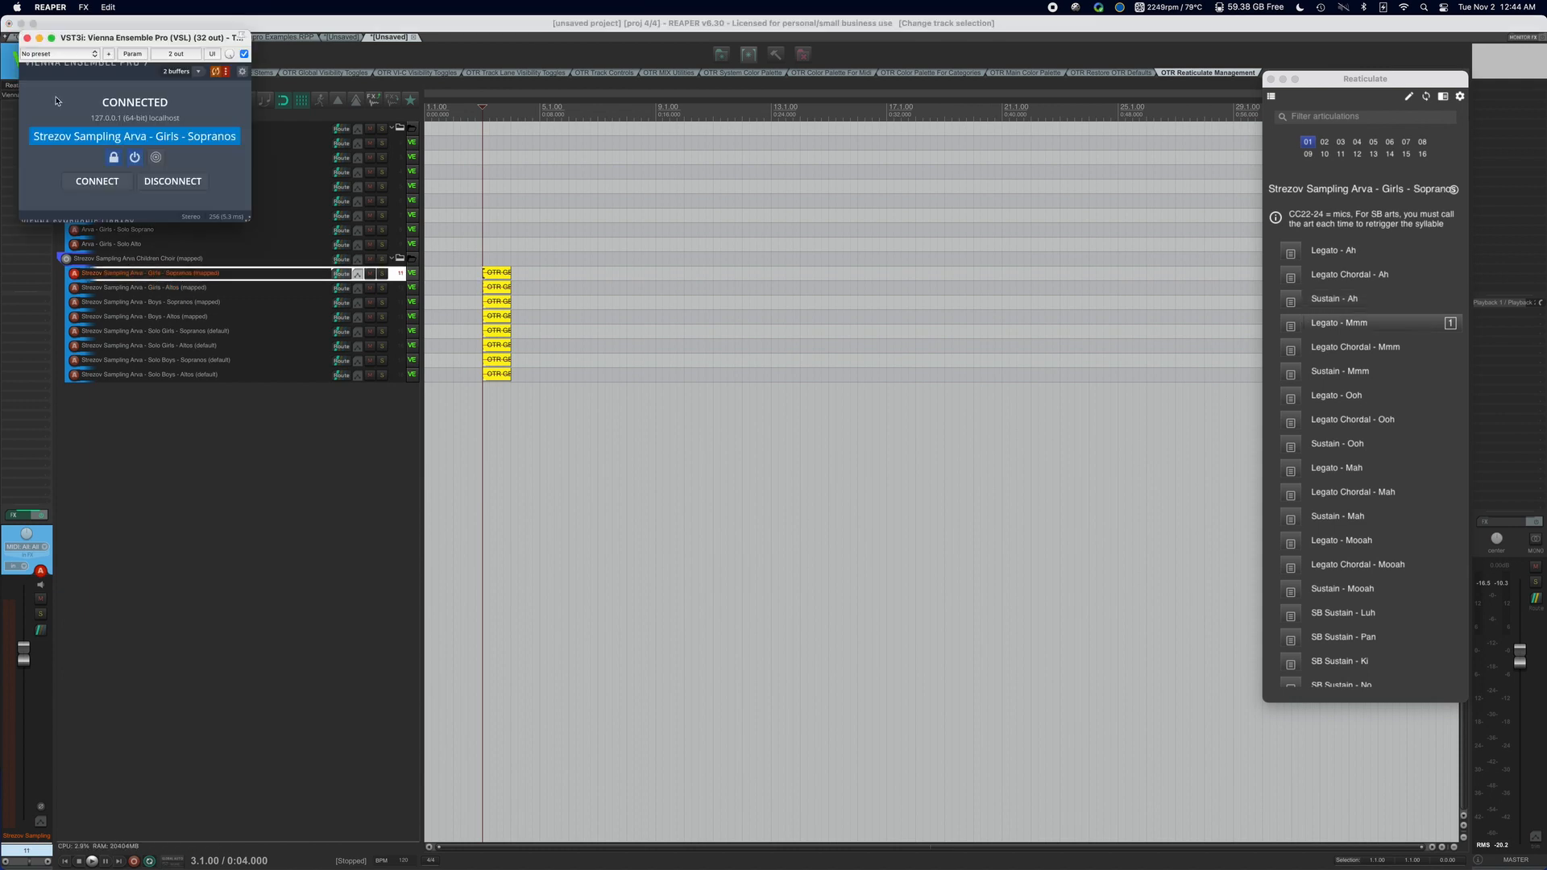
click(172, 181)
click(26, 39)
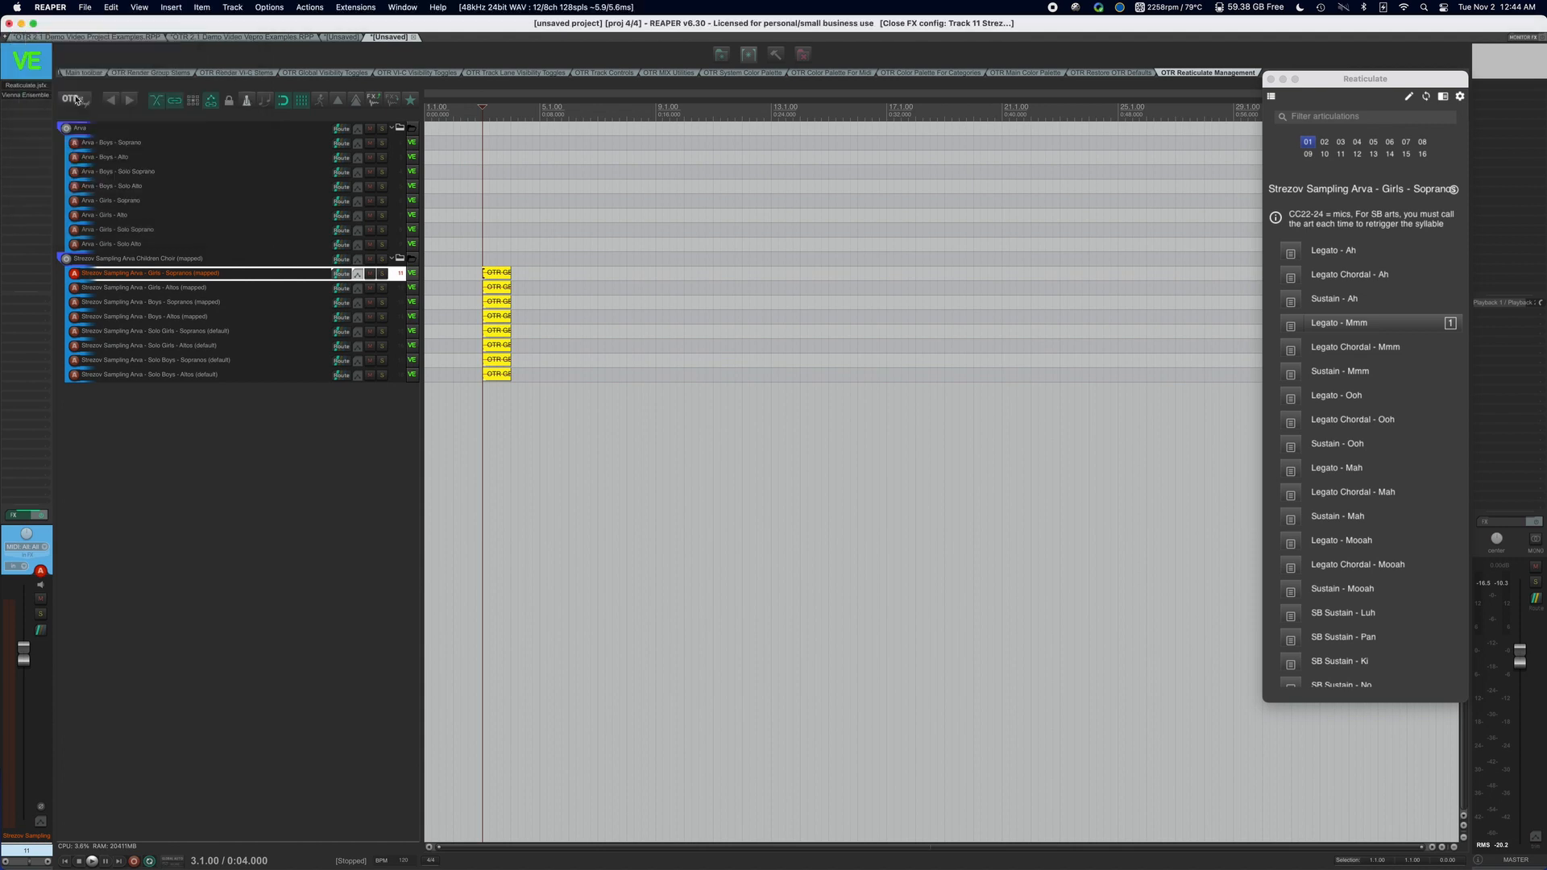
Check the Vienna Ensemble Pro server connection on the Strezov Sampling Arva - Boys - Sopranos (mapped) track.
click(131, 300)
click(28, 95)
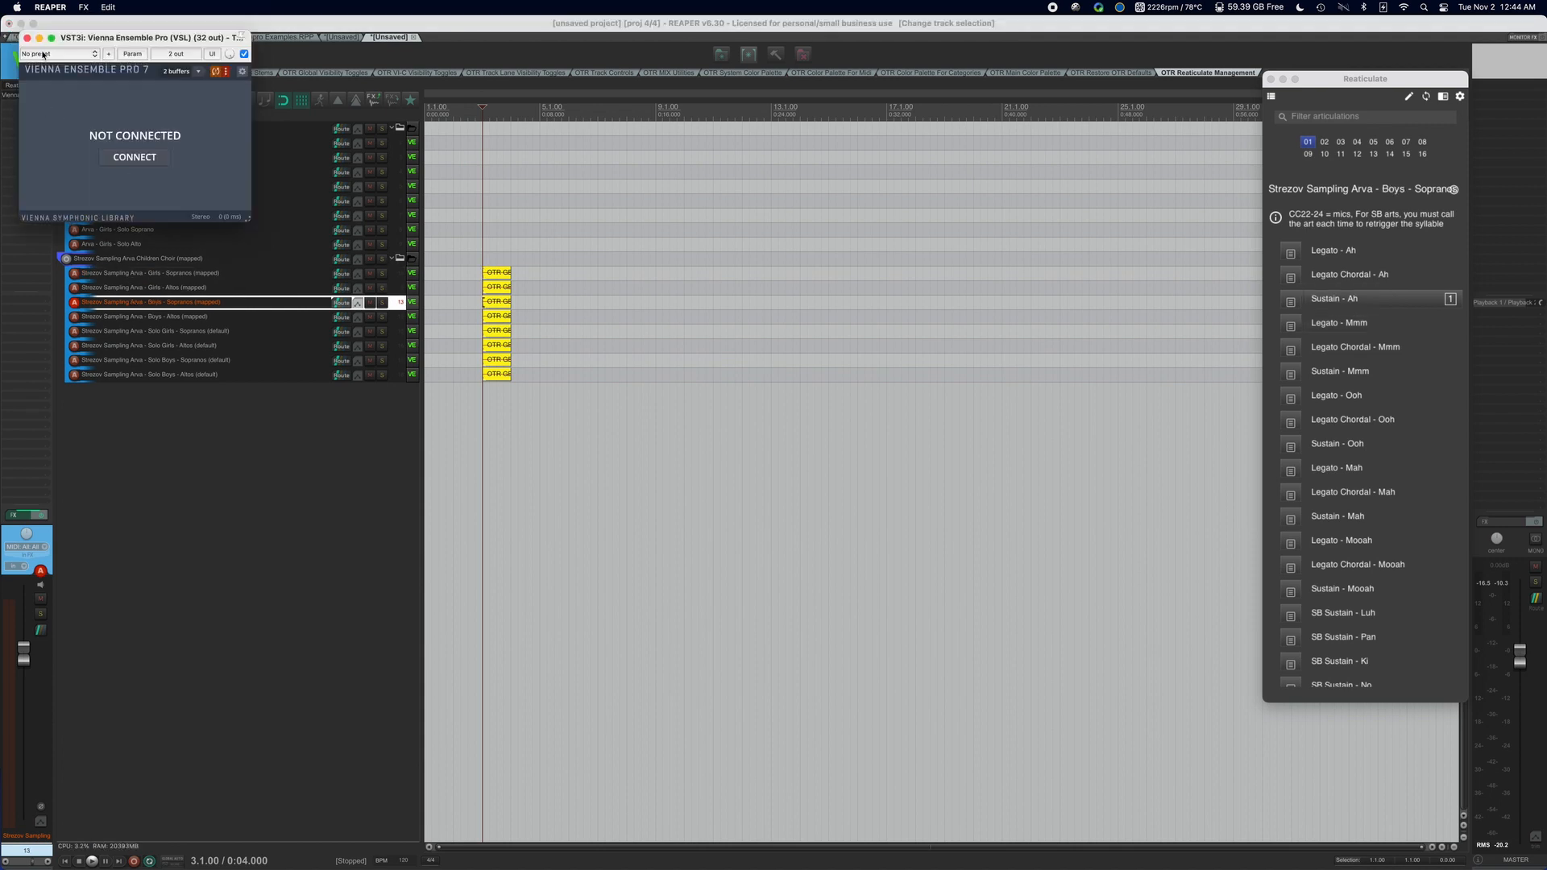
click(26, 39)
Collapse the Strezov Sampling Arva Children Choir (mapped) folder, open its save-as-track-template dialog, cancel it and expand the folder again.
click(184, 258)
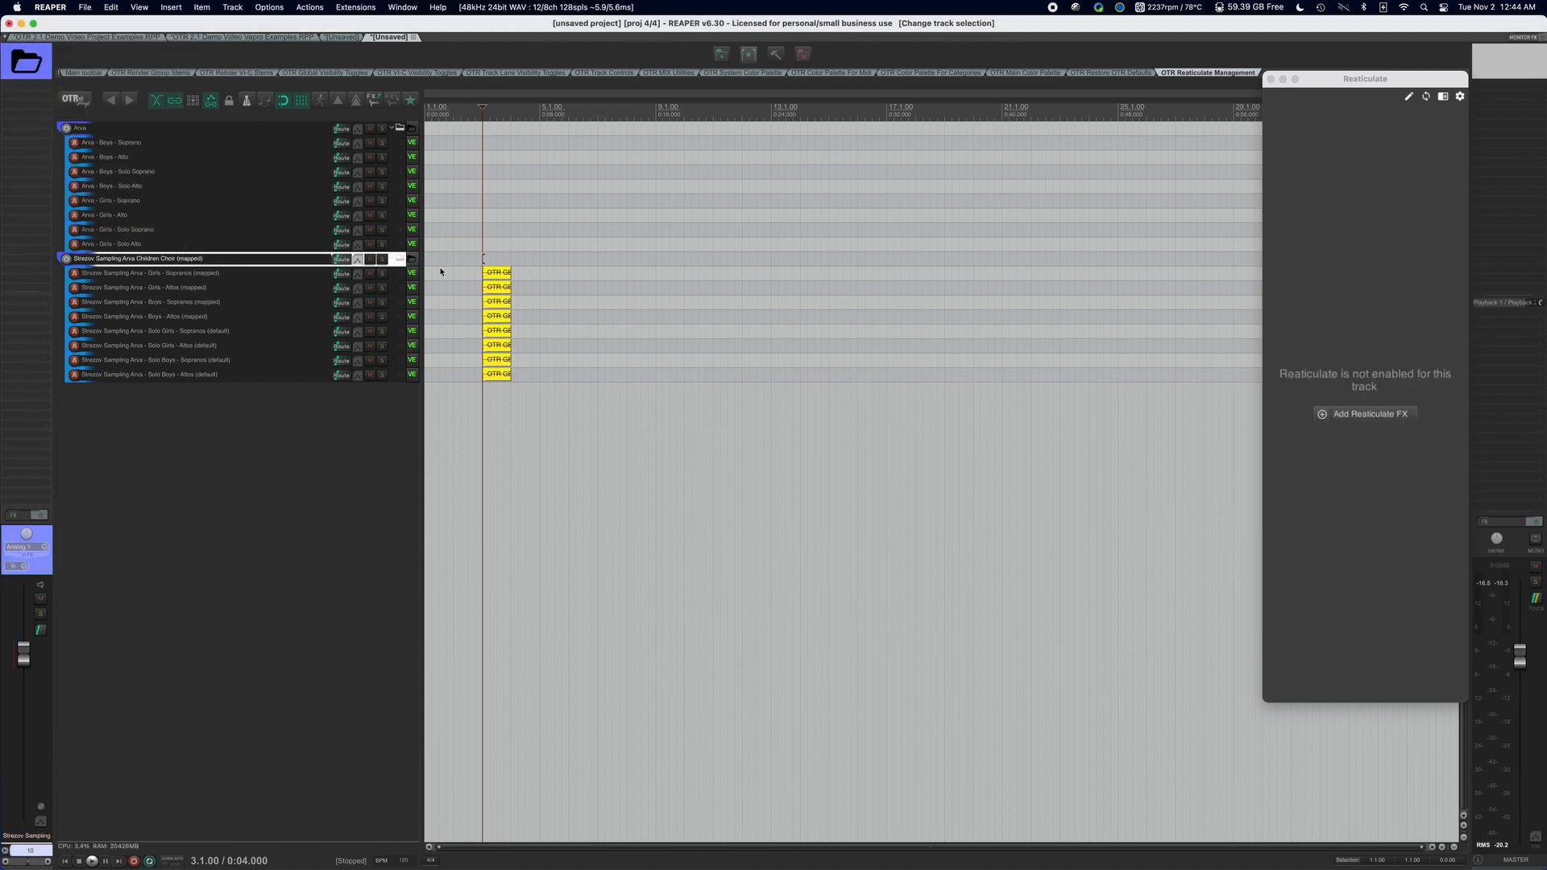
click(402, 260)
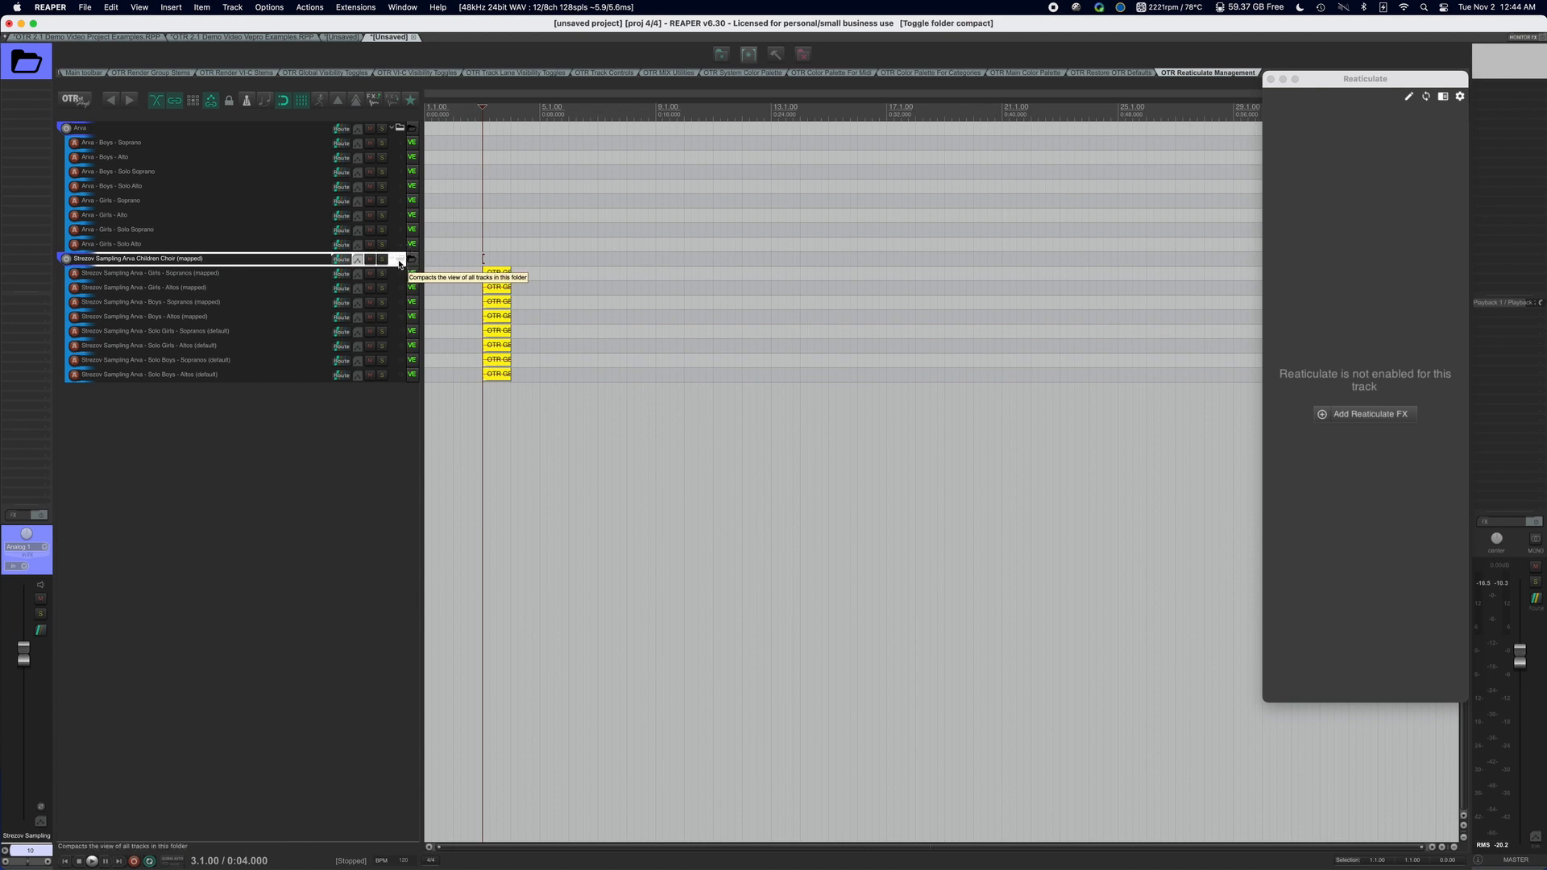
click(398, 260)
right_click(297, 260)
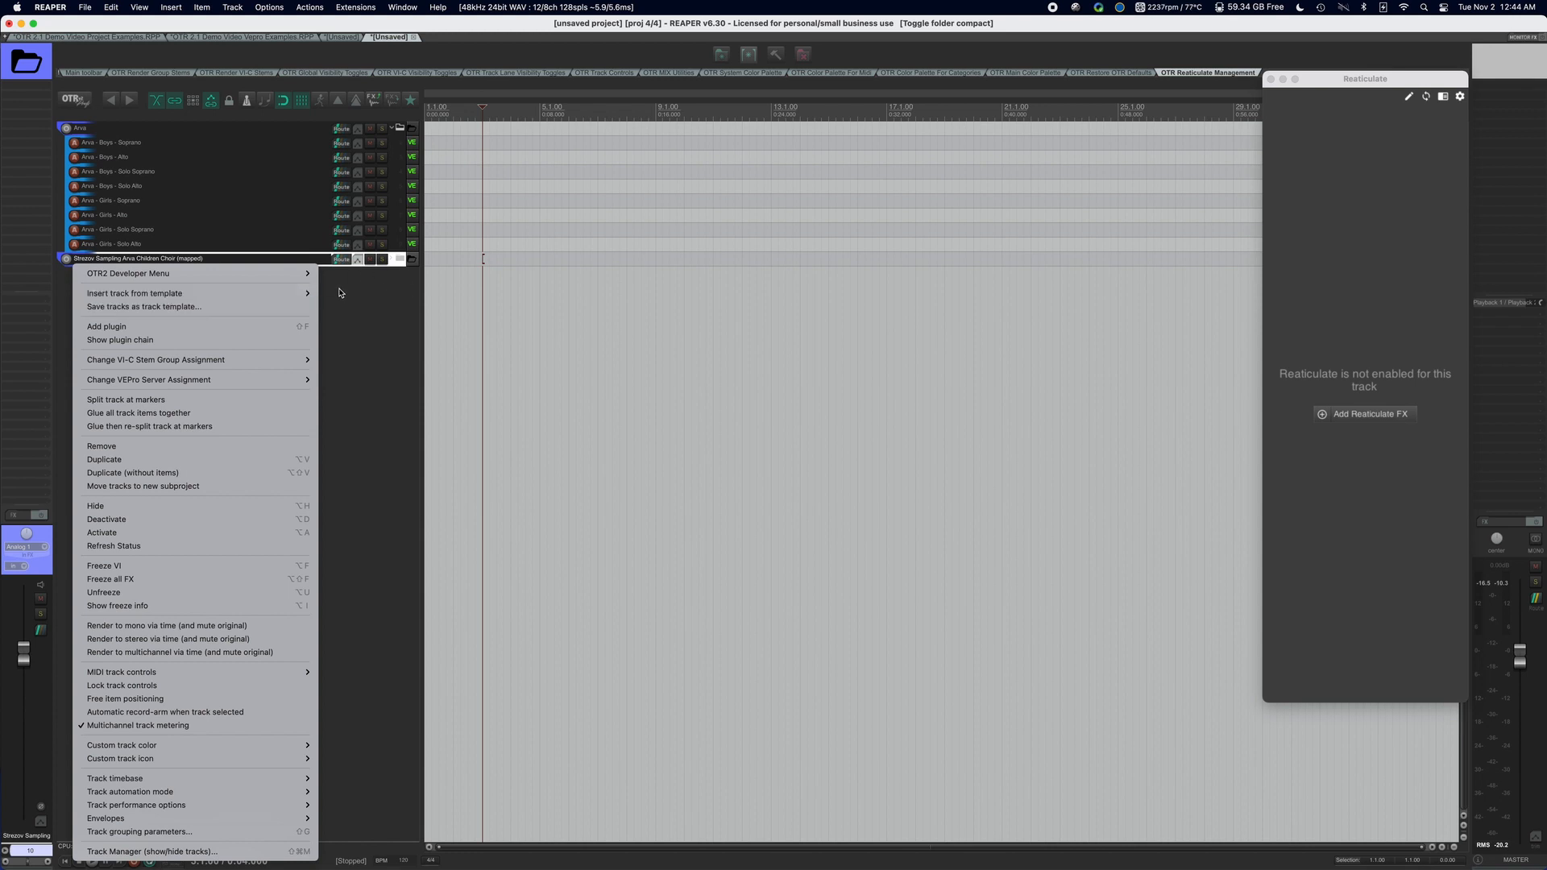
click(283, 306)
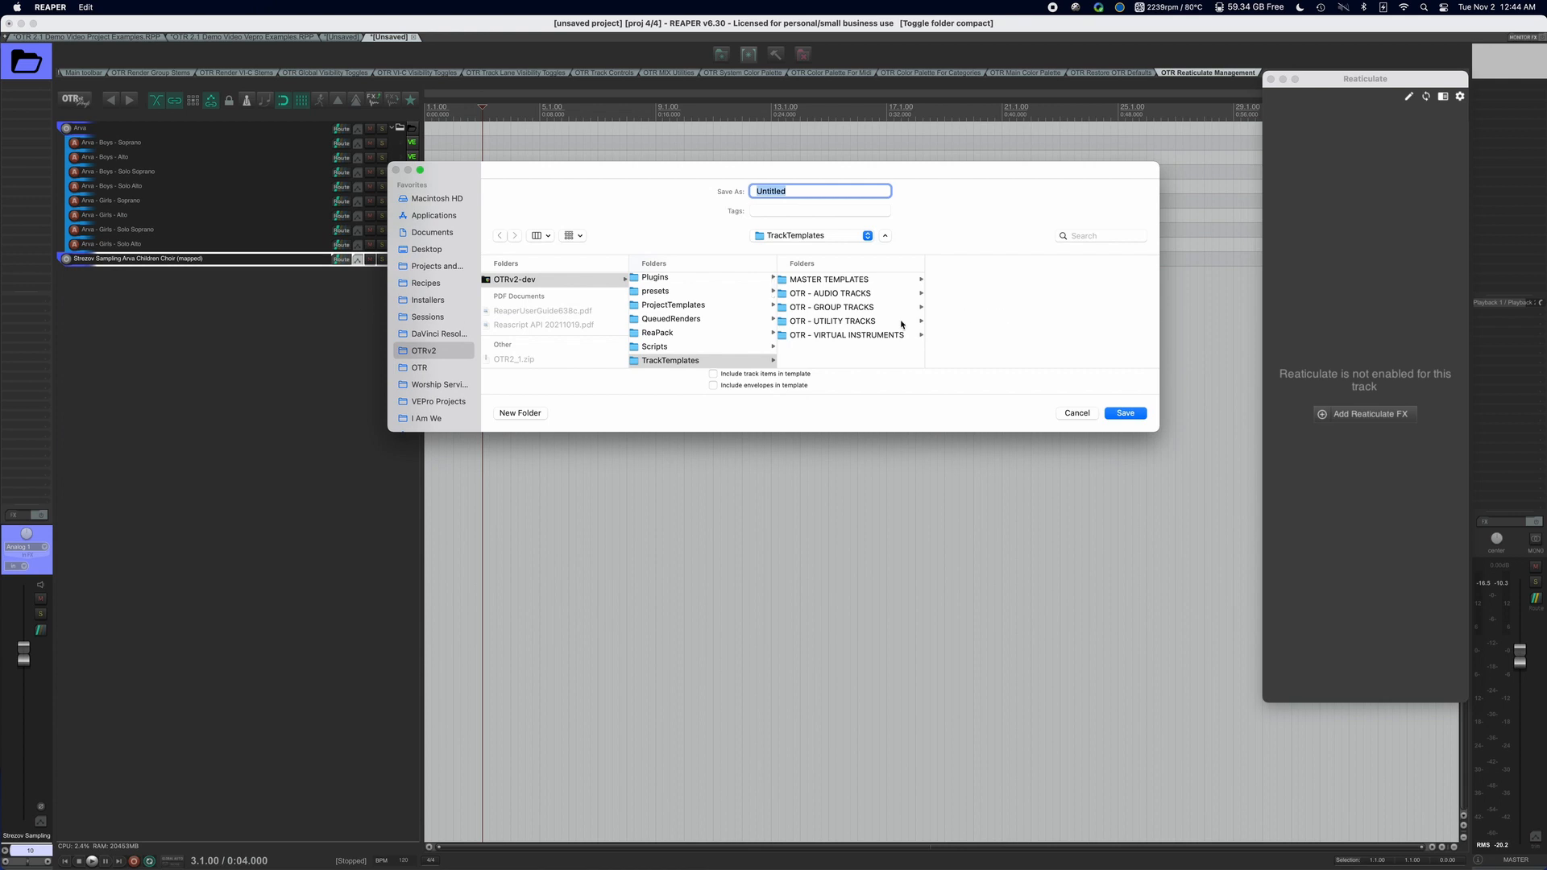
click(1078, 412)
click(349, 380)
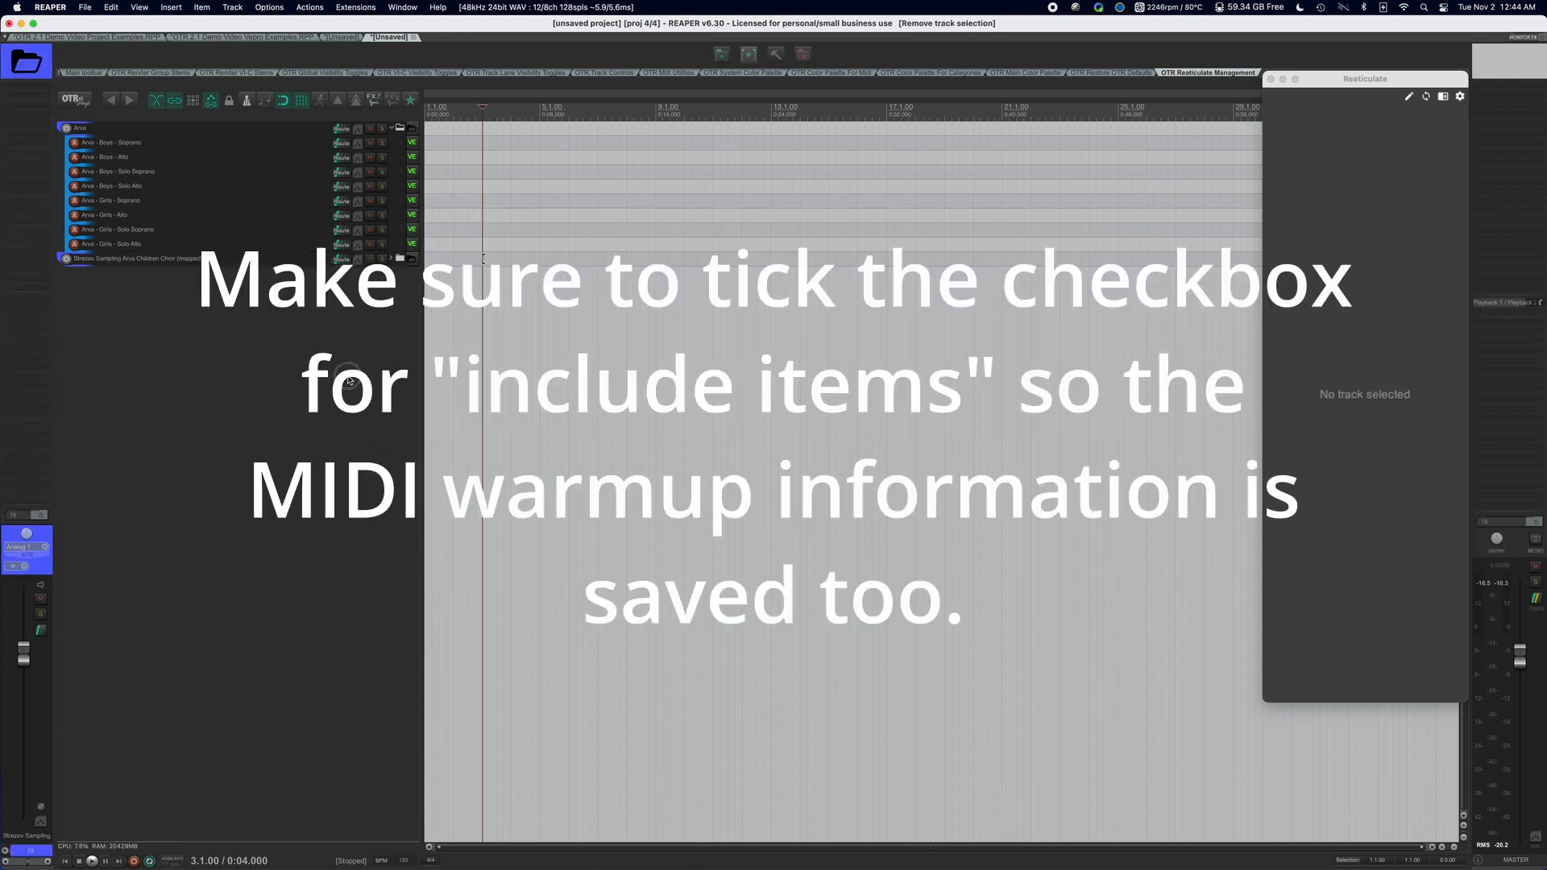
click(391, 259)
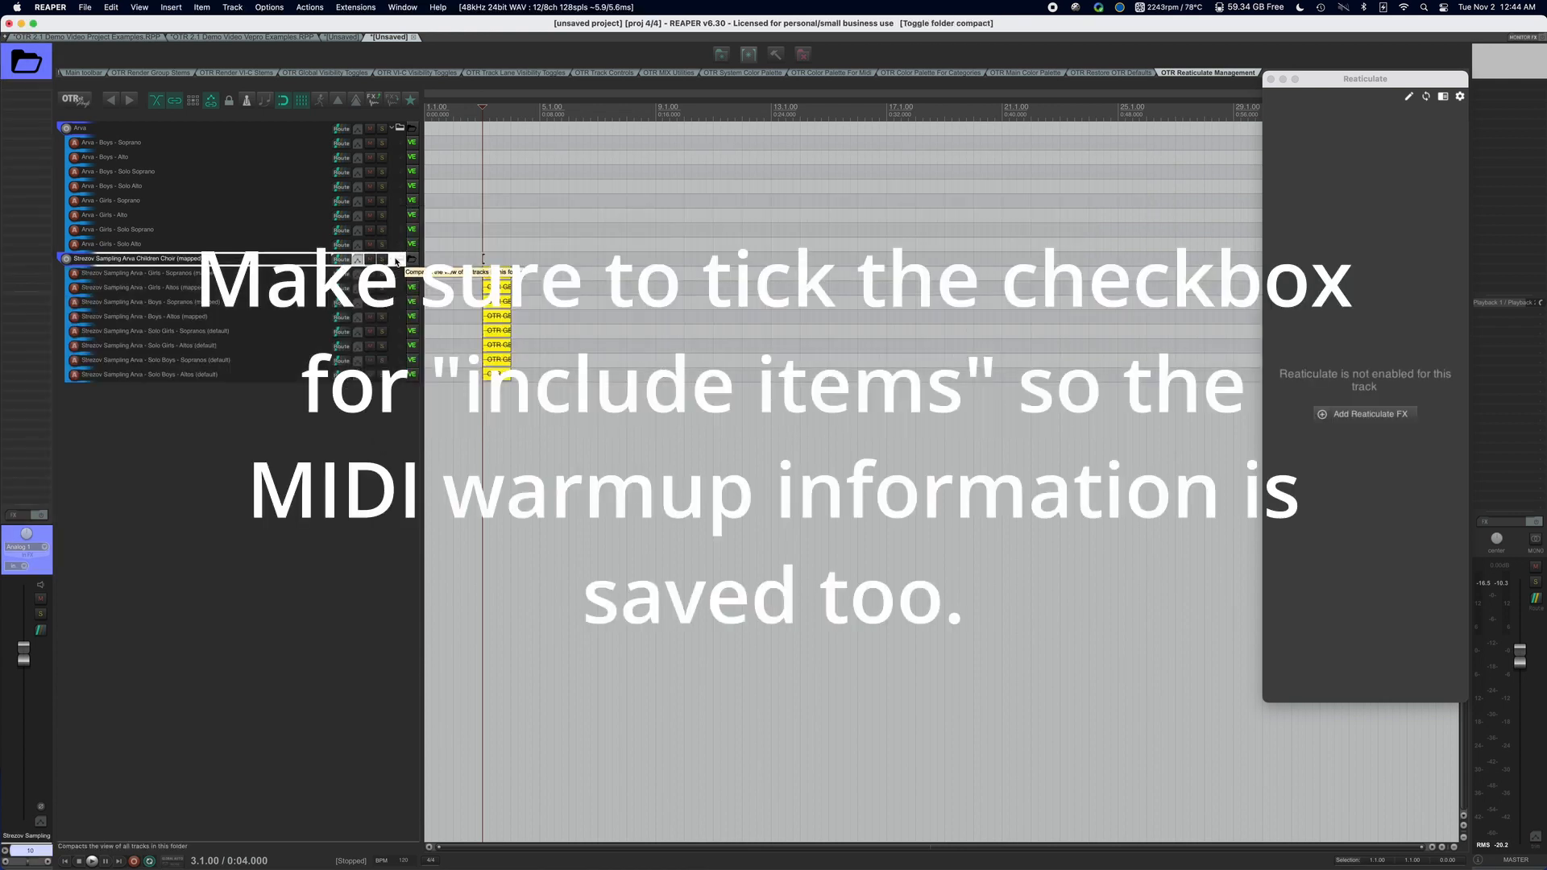
Connect the Girls - Sopranos (mapped) track's Vienna Ensemble Pro plugin to the Strezov Sampling Arva - Girls - Sopranos server instance.
click(268, 276)
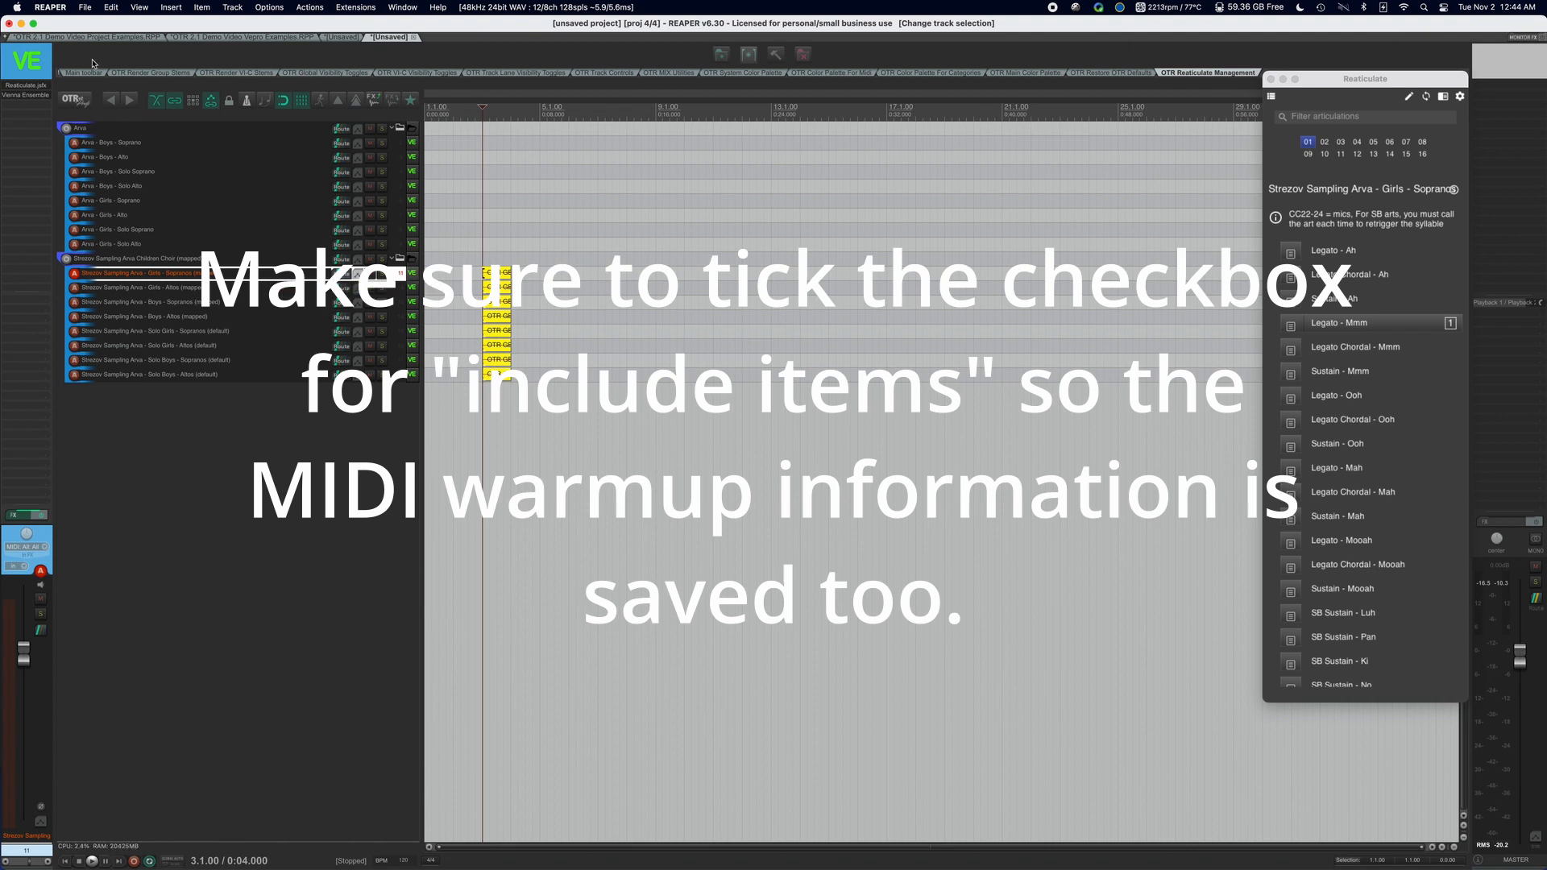
click(33, 93)
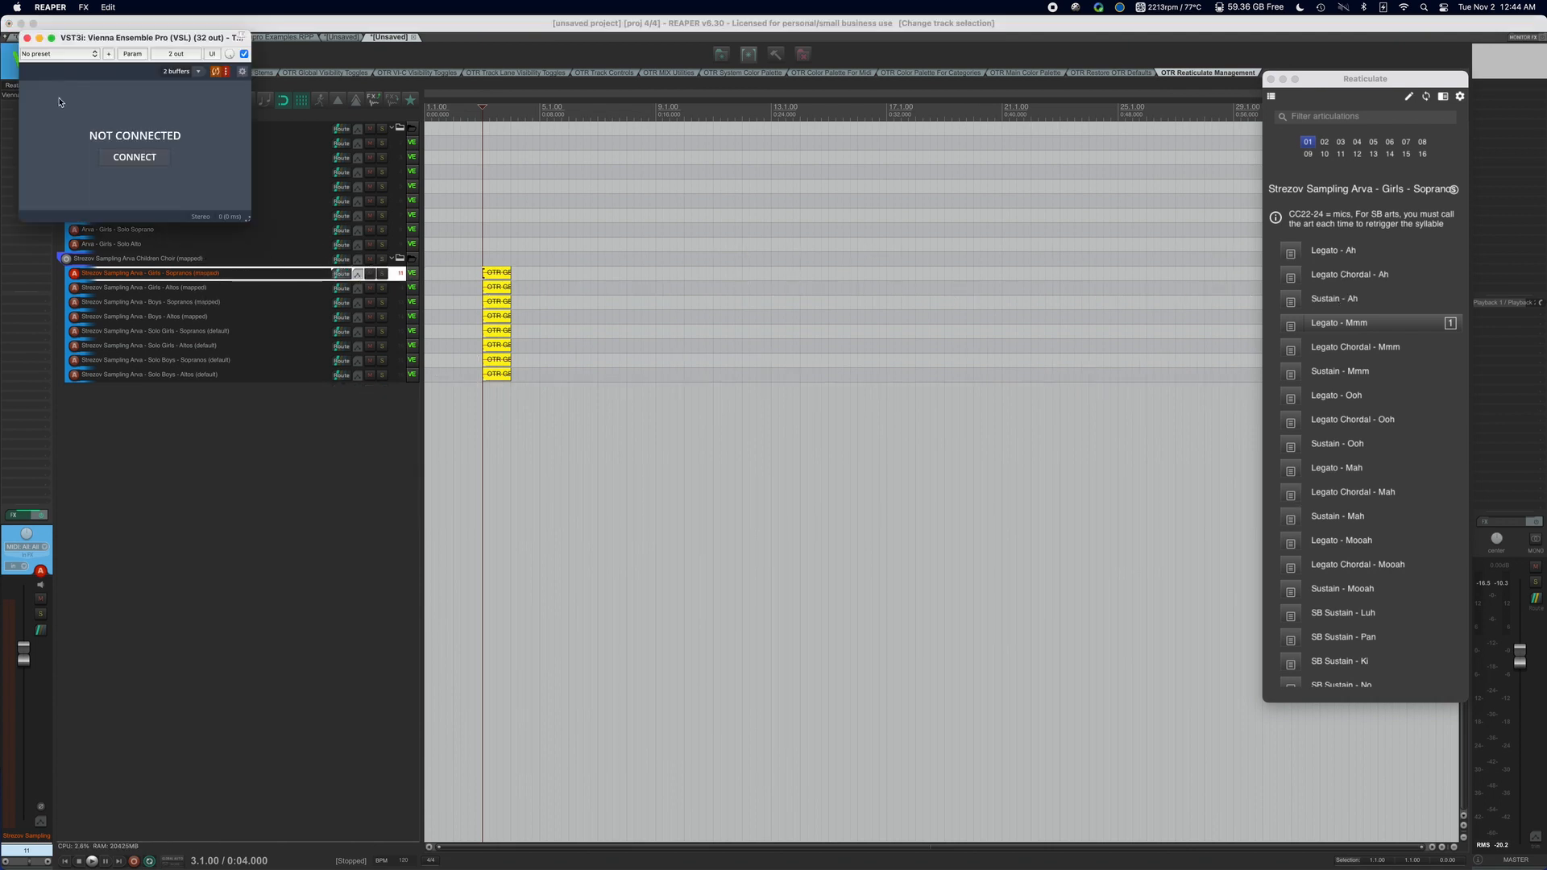
click(149, 159)
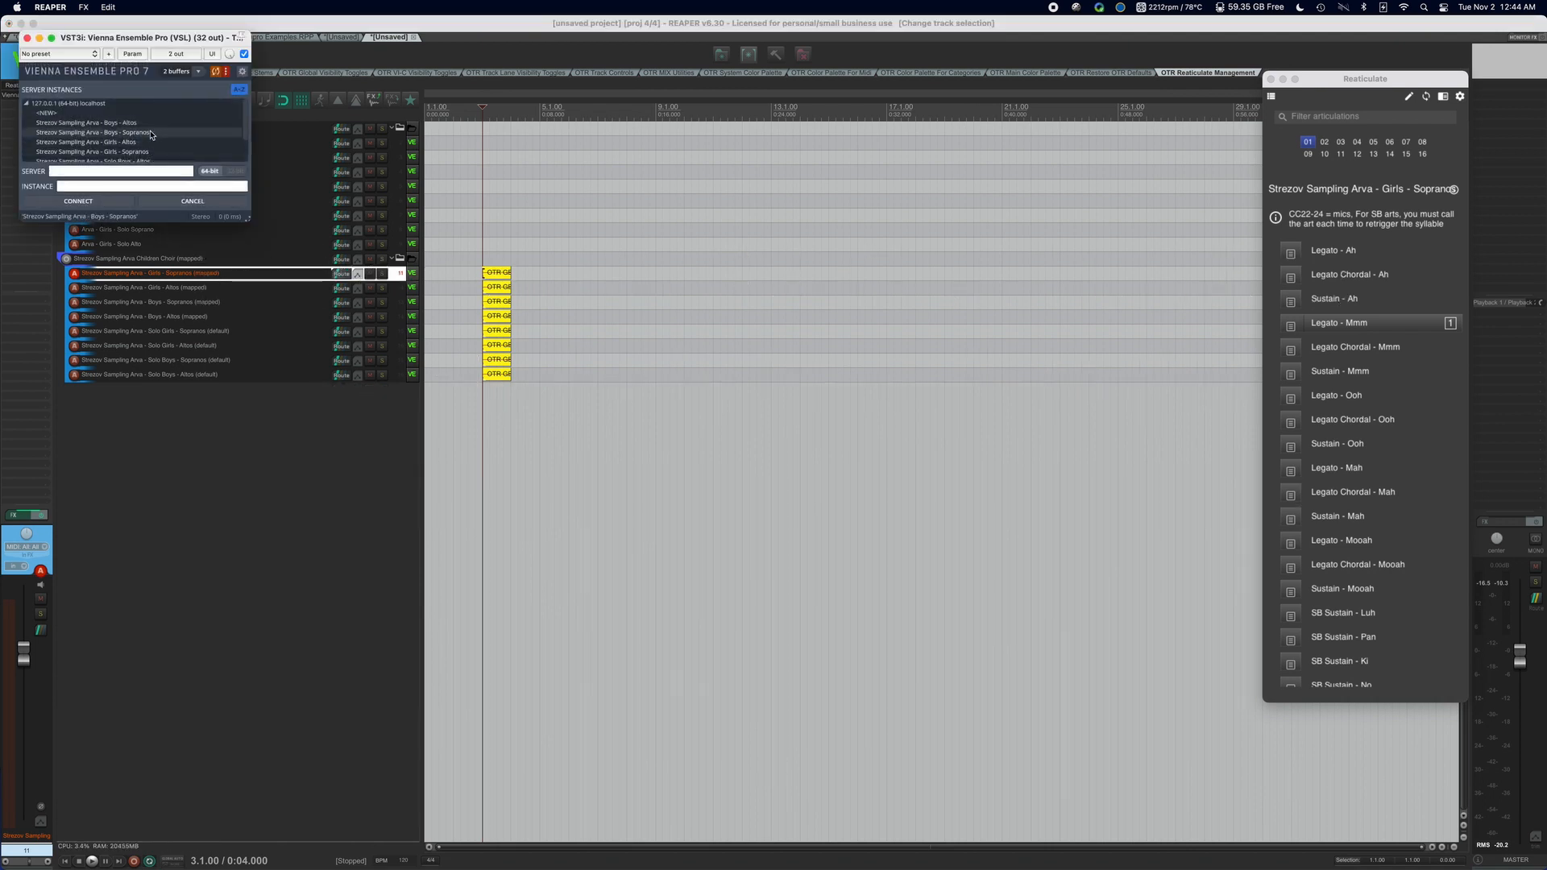
click(121, 151)
click(78, 201)
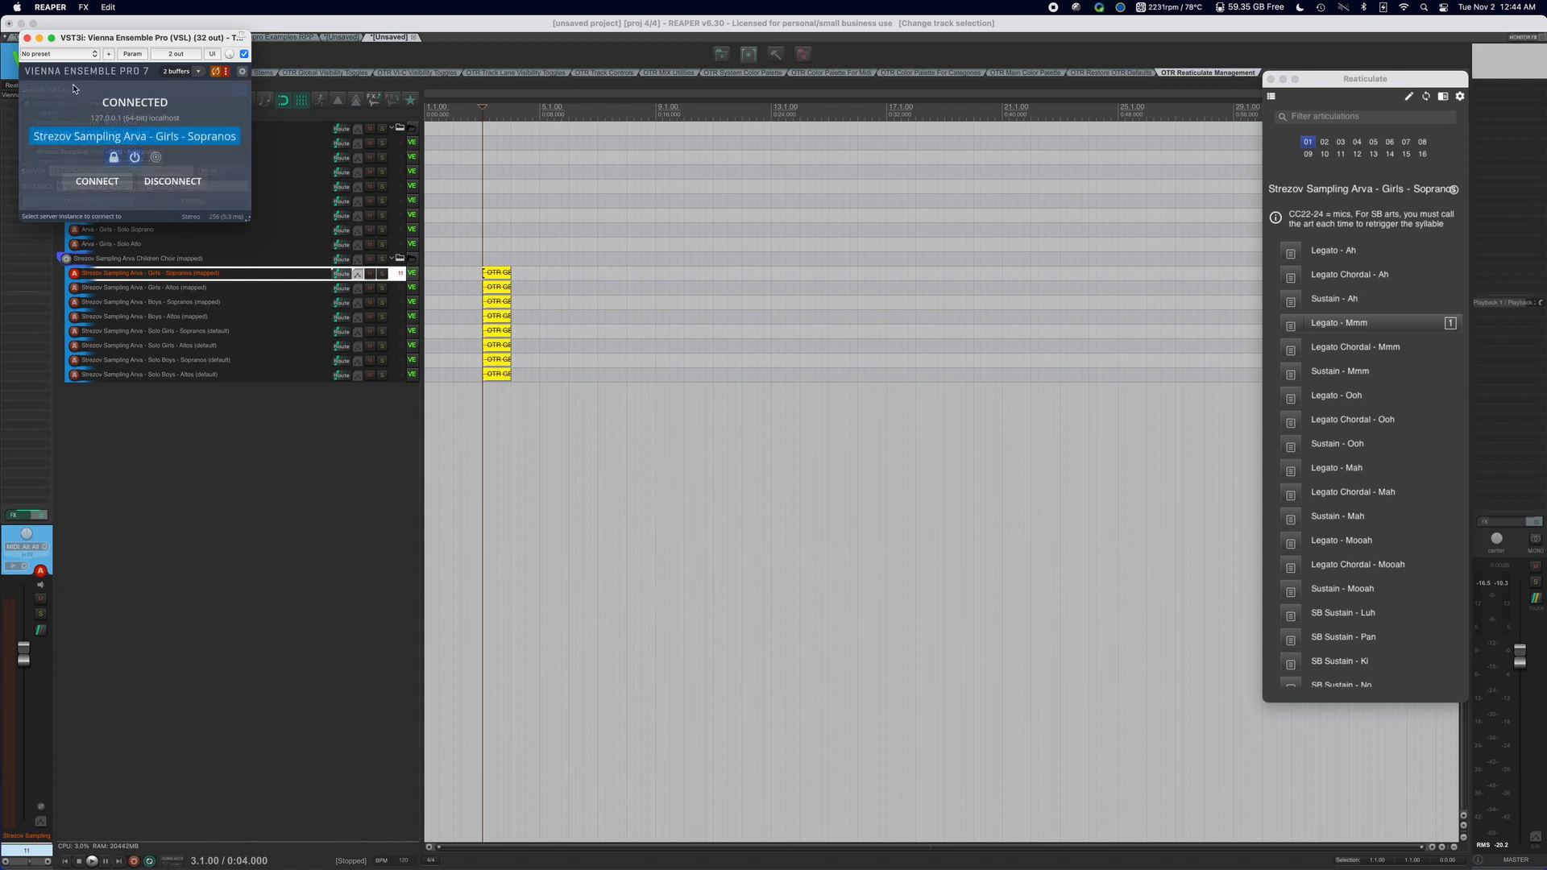
click(29, 39)
Connect the Girls - Altos (mapped) track's Vienna Ensemble Pro plugin to the Strezov Sampling Arva - Solo Girls - Altos server instance.
click(183, 288)
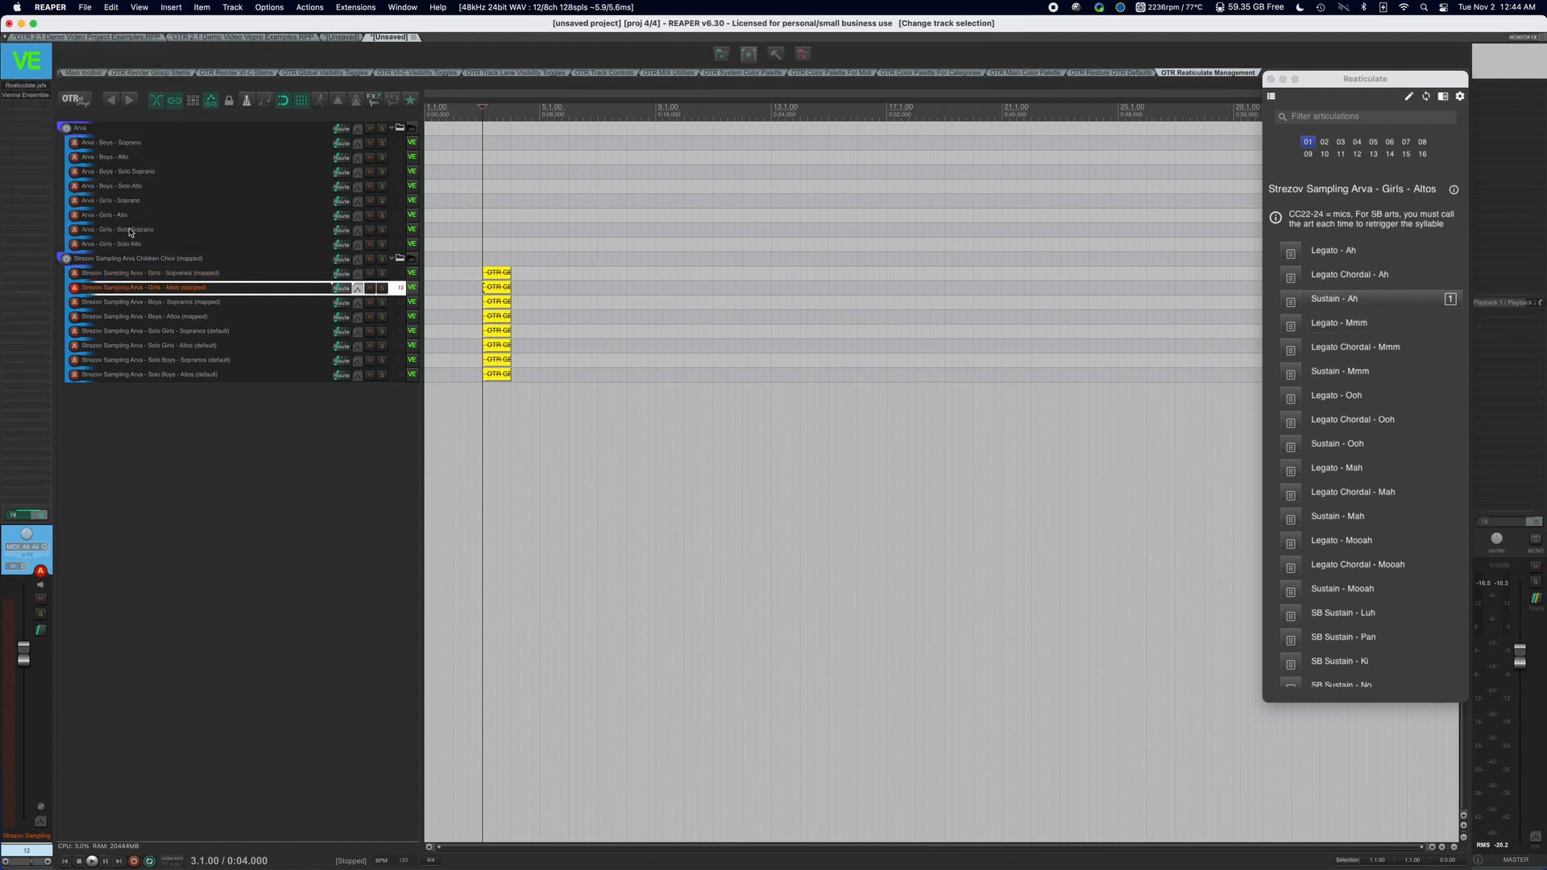
click(42, 97)
click(158, 158)
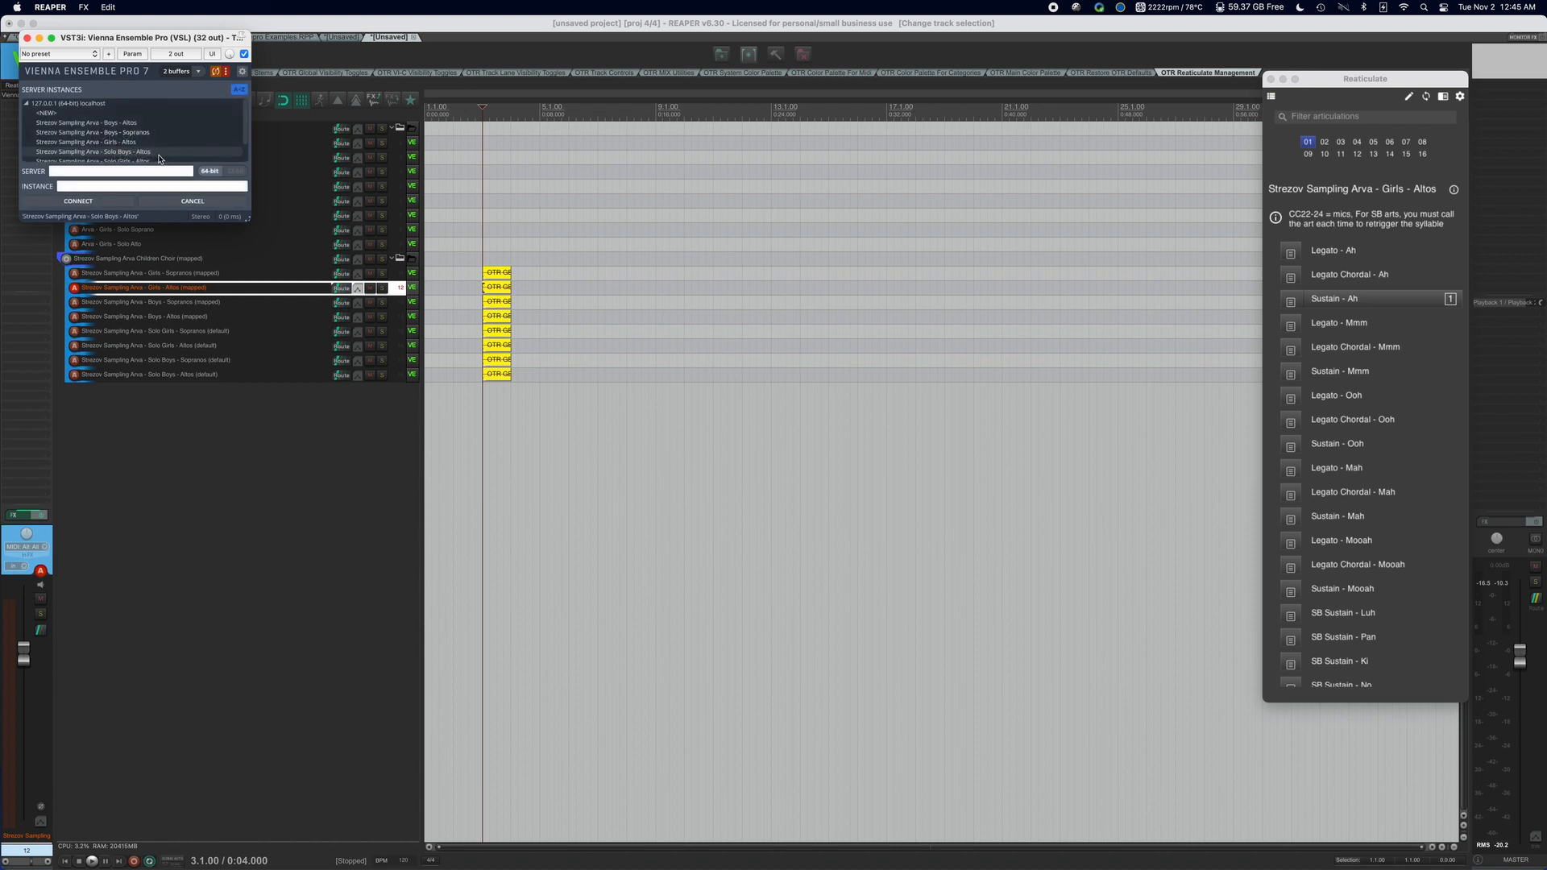
scroll(161, 157, down, 3)
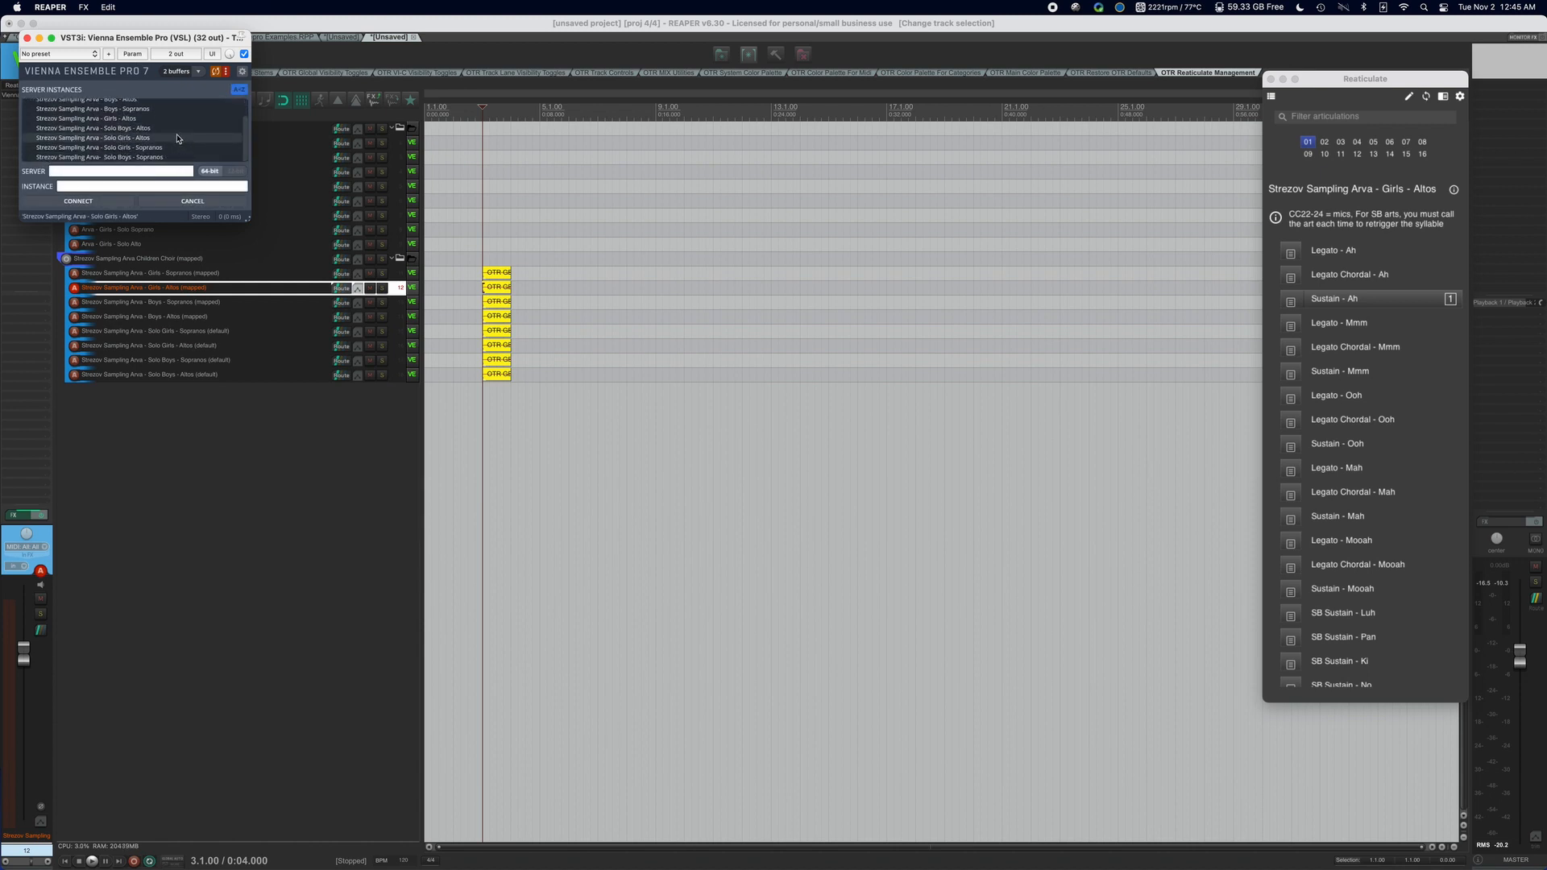
click(178, 138)
click(78, 201)
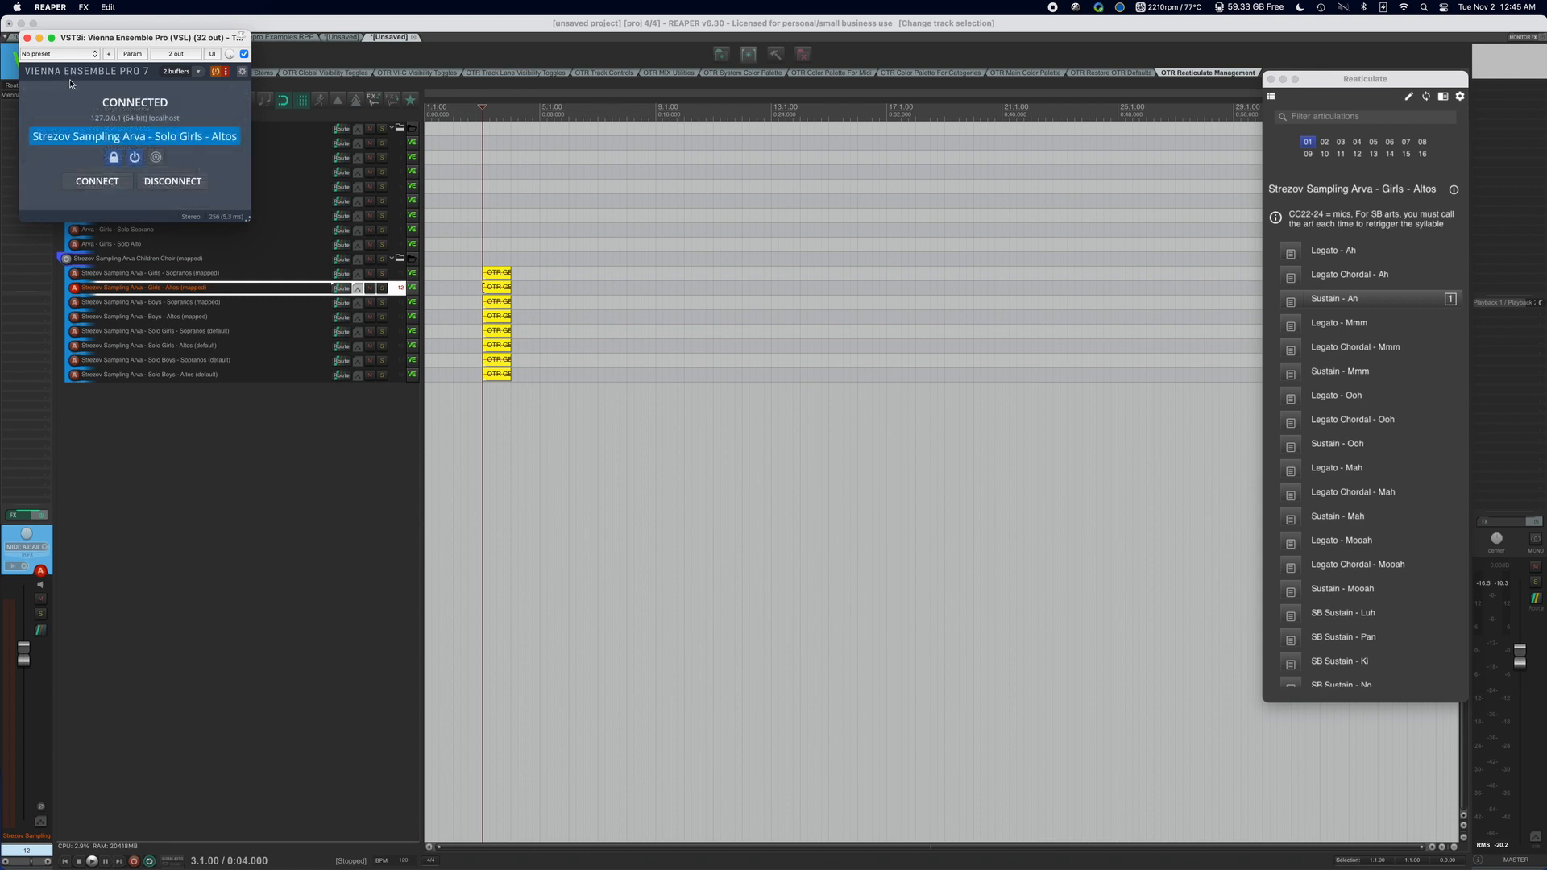
click(26, 37)
Assign the Girls - Sopranos (mapped) and Girls - Altos (mapped) tracks together to VEPro Server 07 and clear the track selection.
click(219, 274)
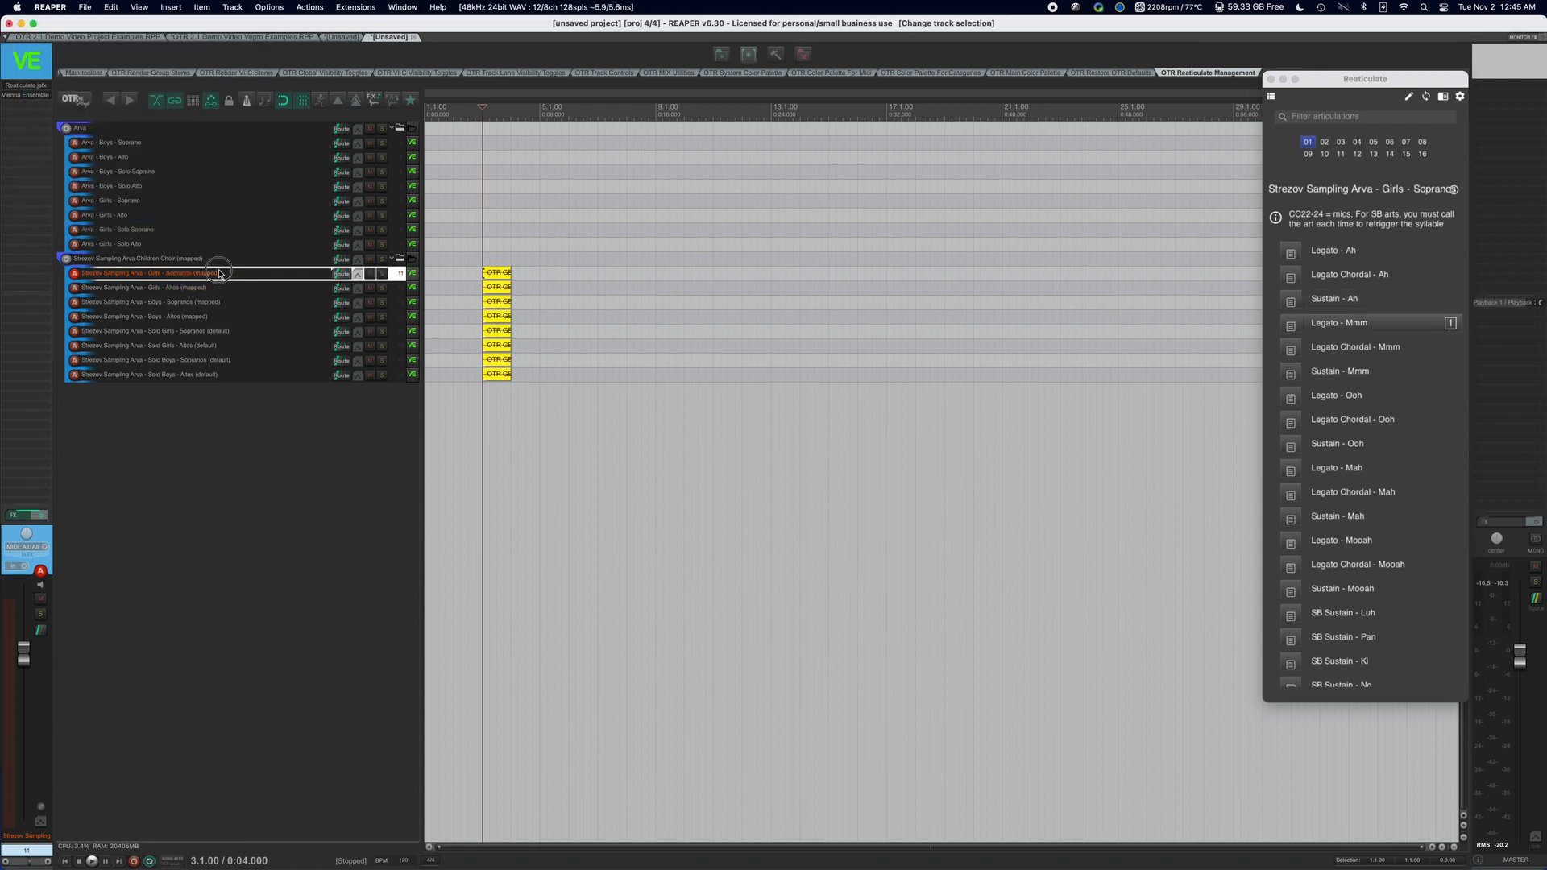
shift+click(290, 288)
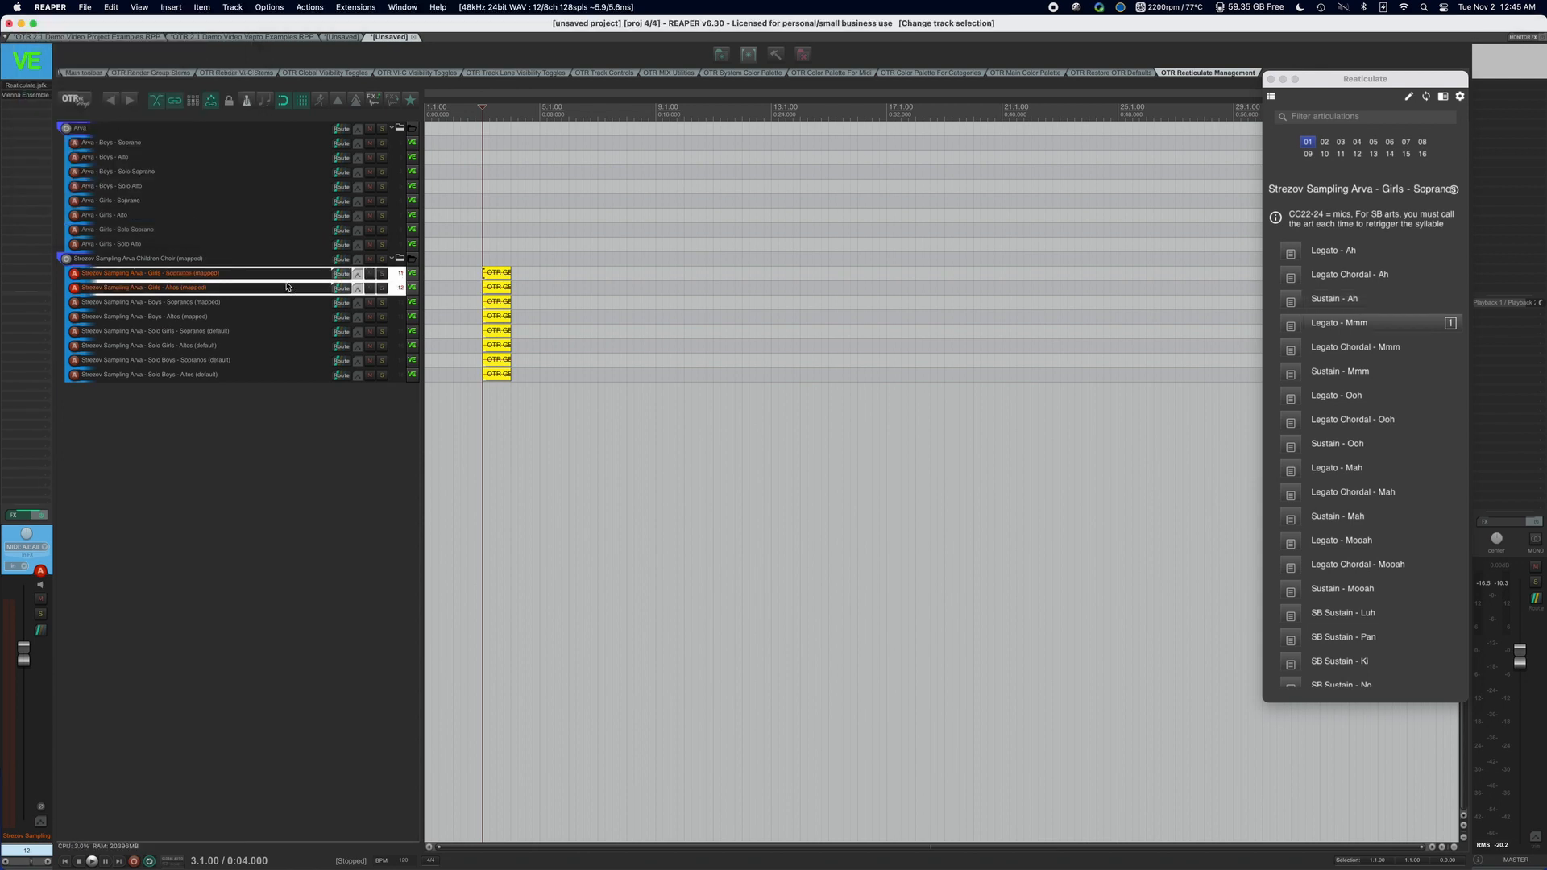
right_click(289, 287)
mouse_move(348, 279)
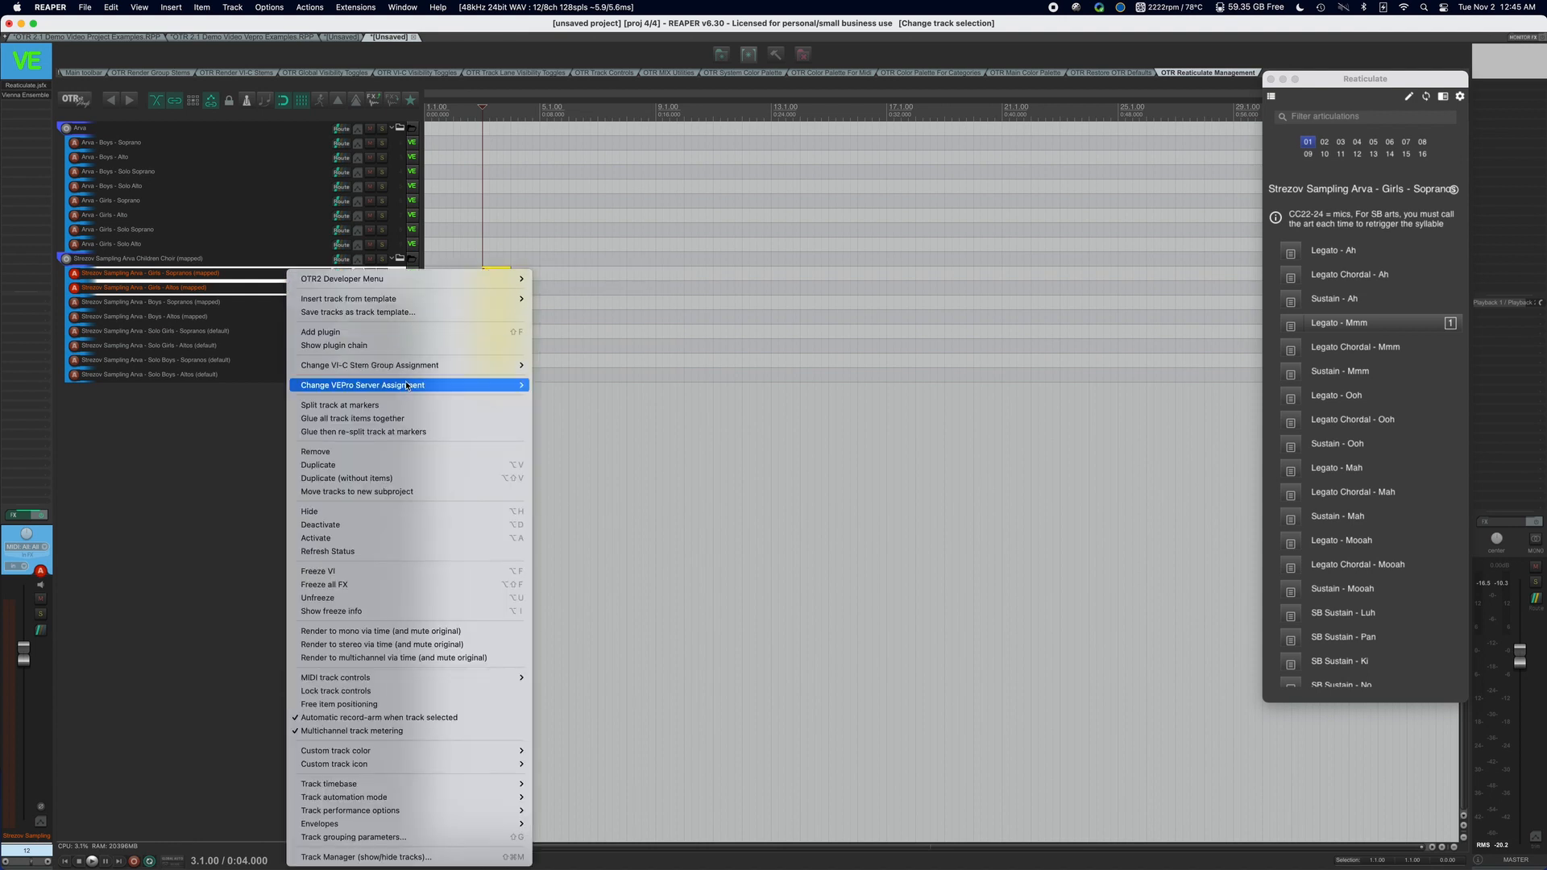
mouse_move(407, 385)
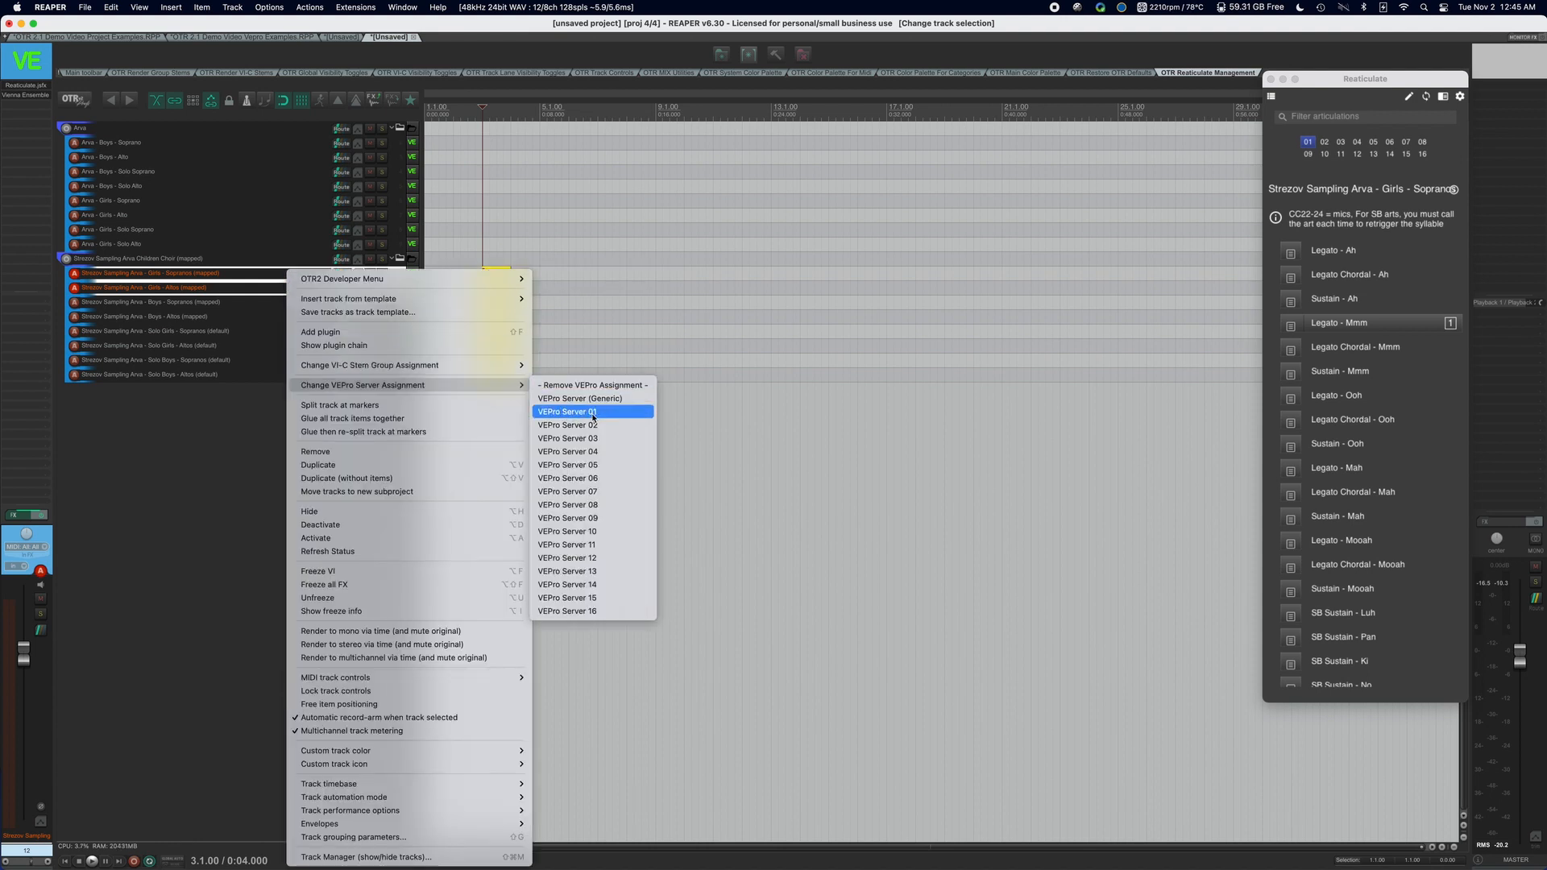
click(593, 491)
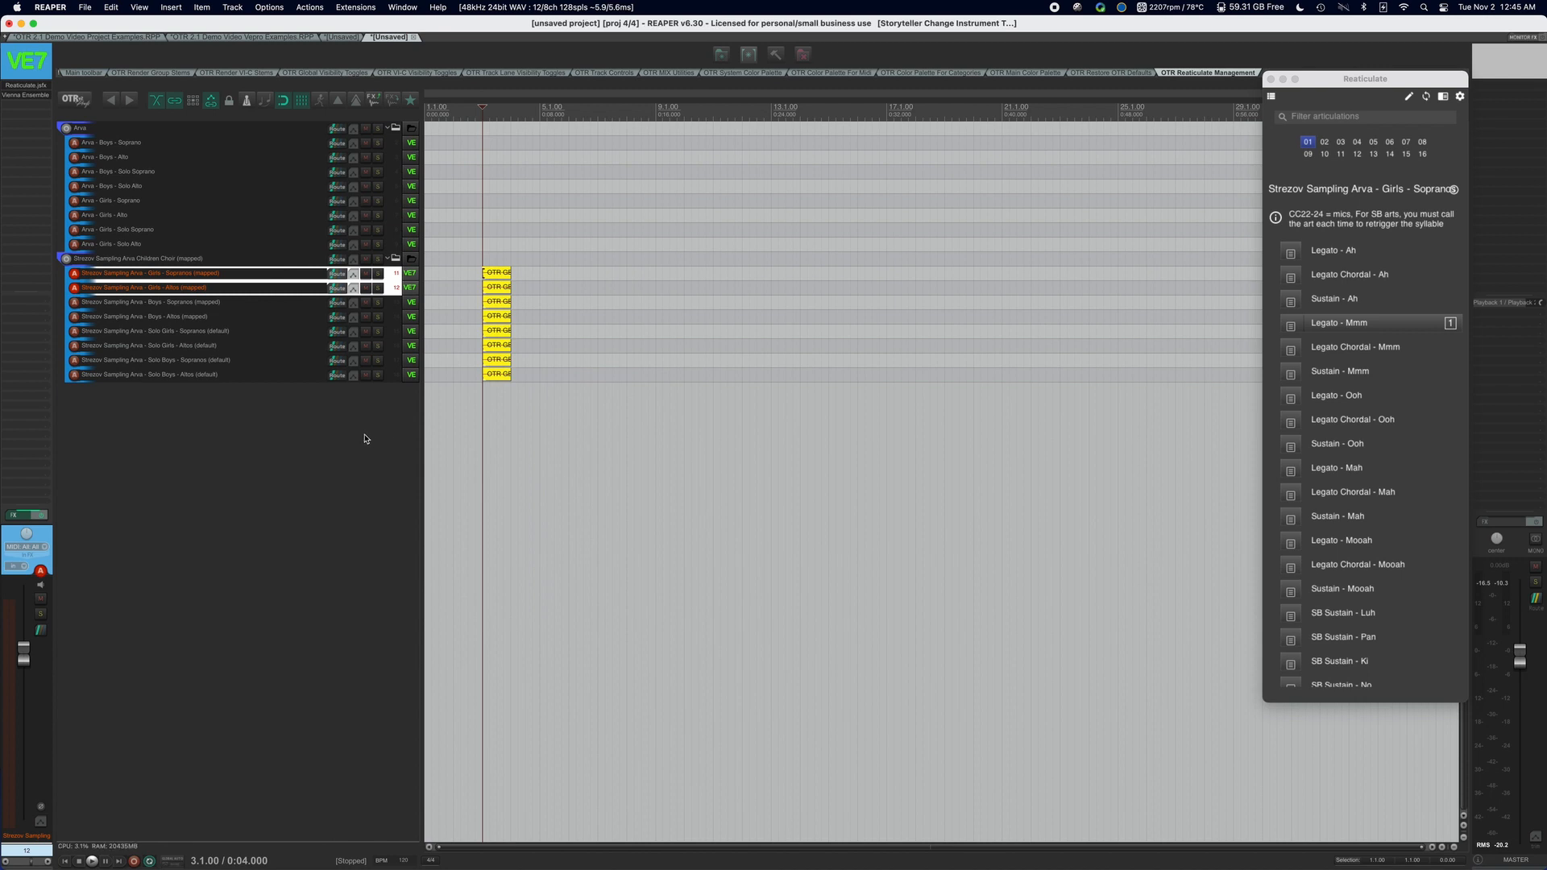
click(364, 438)
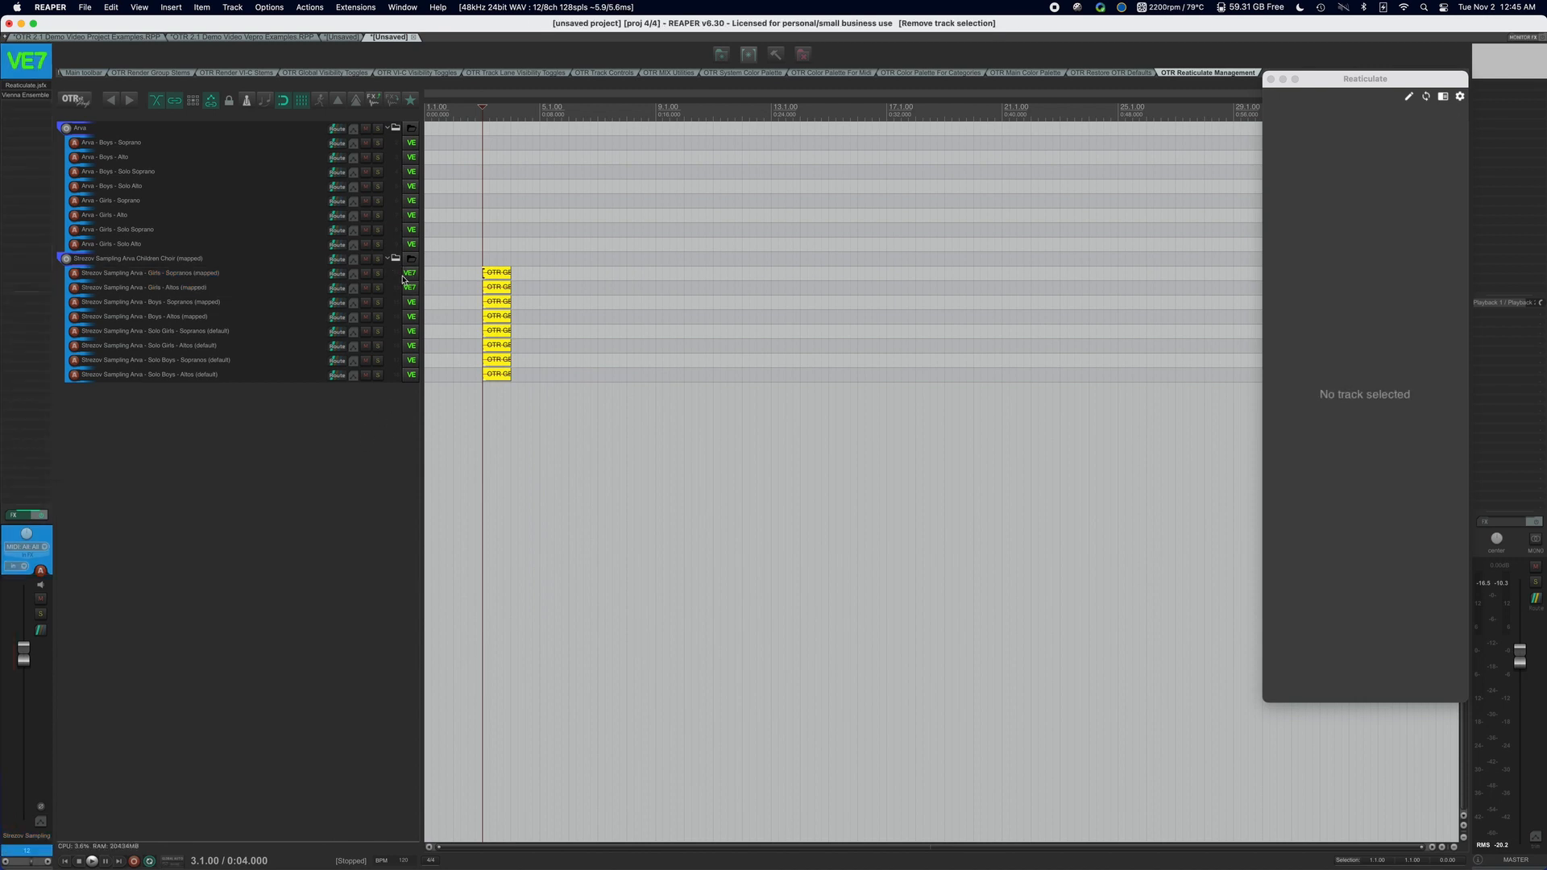
Collapse the Strezov Sampling Arva Children Choir (mapped) folder, view its template and stem group assignment options, and expand the folder again.
click(265, 259)
click(392, 259)
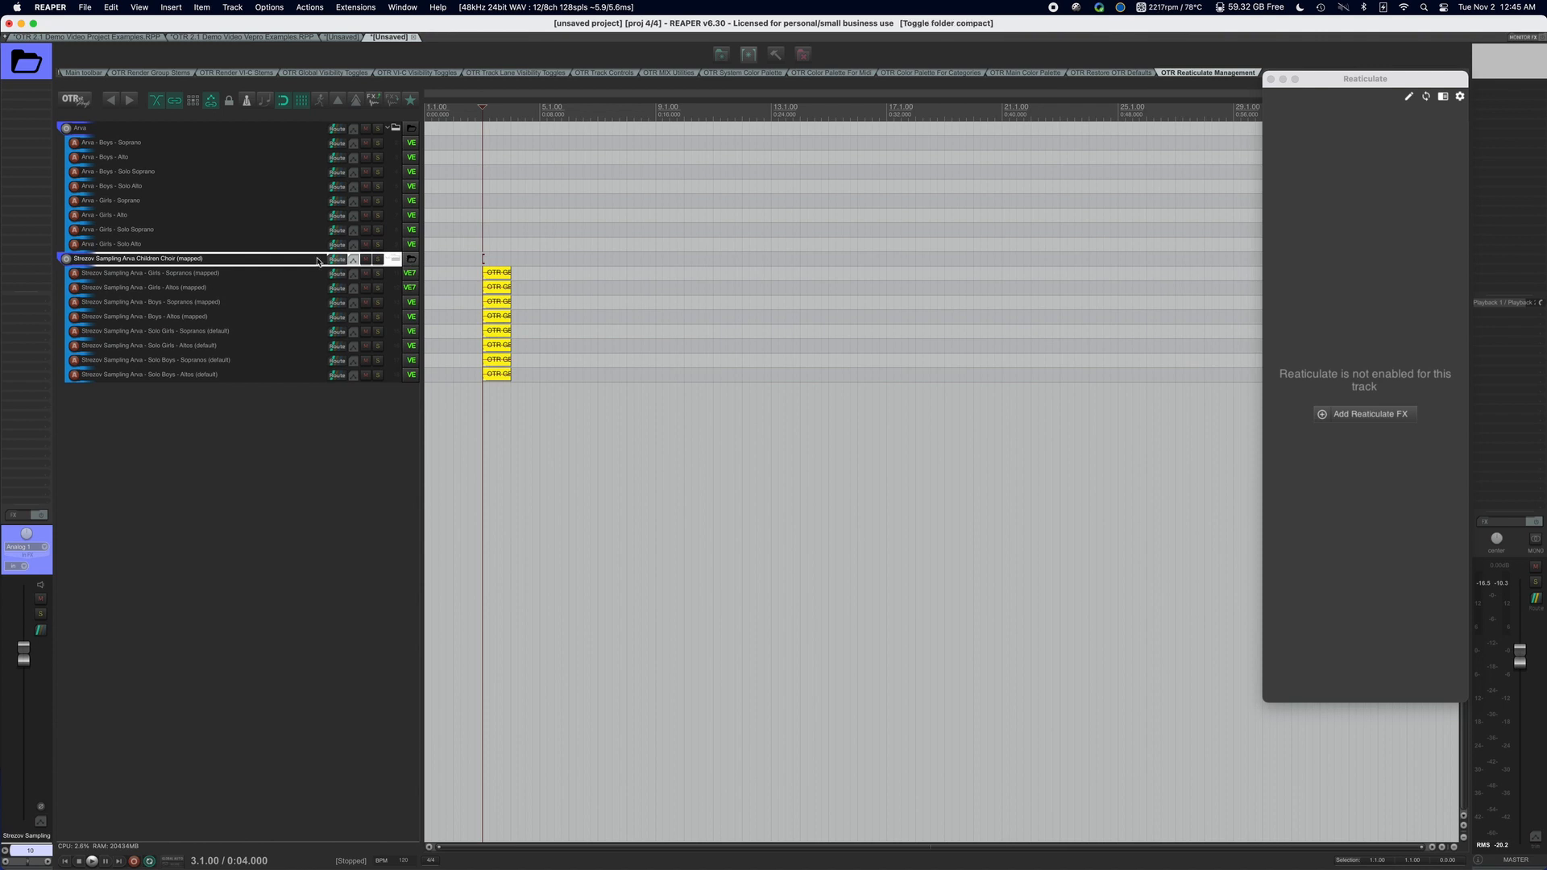
click(393, 259)
right_click(272, 259)
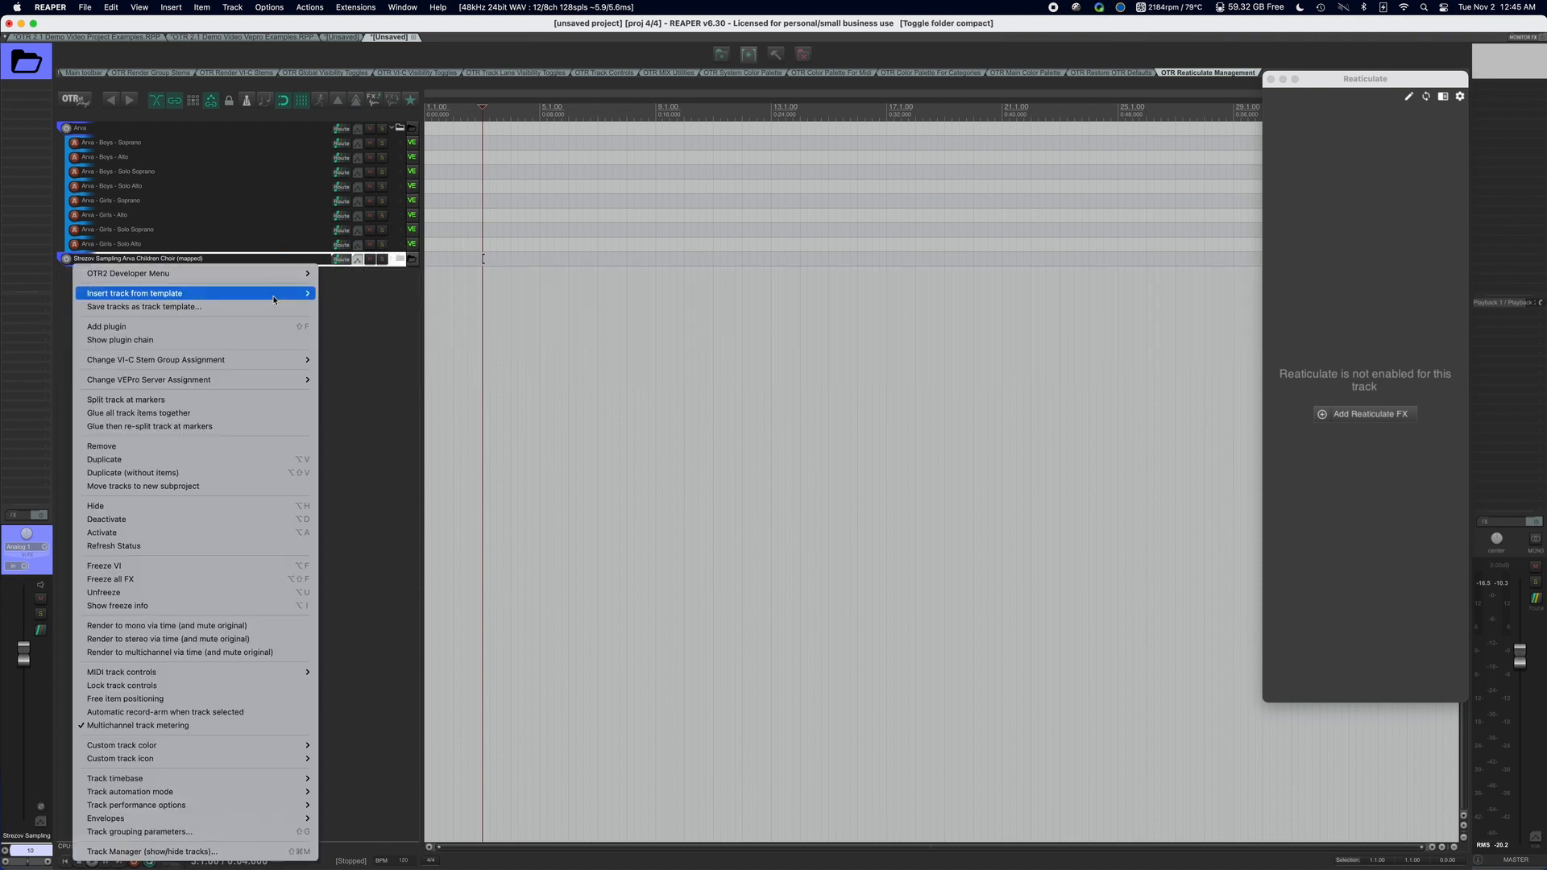
mouse_move(265, 362)
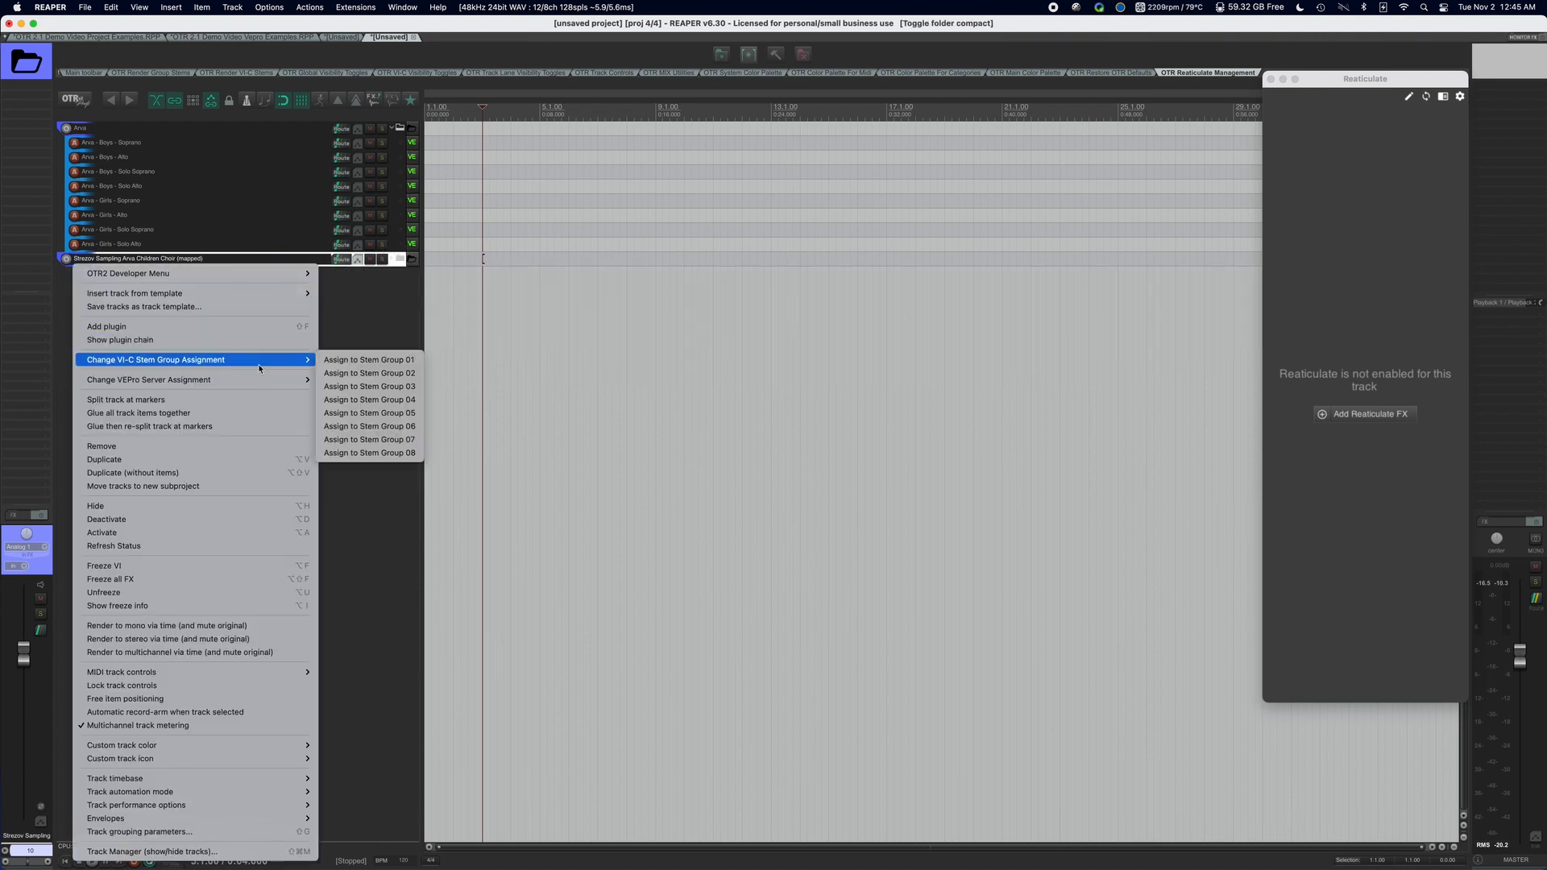
click(363, 315)
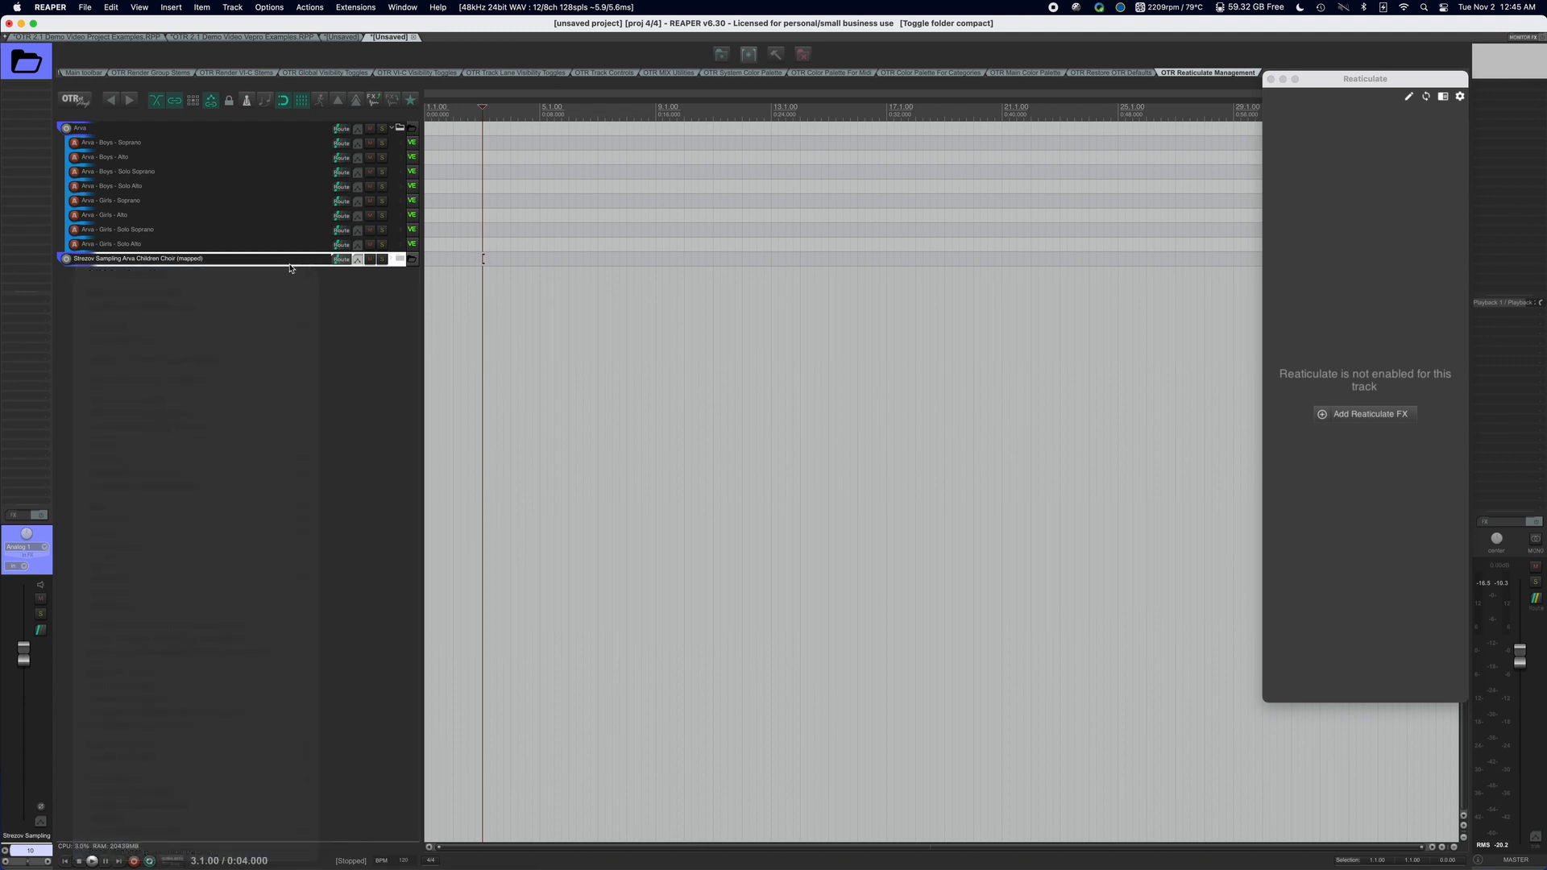
click(393, 259)
Check the Vienna Ensemble Pro connection of the Strezov Sampling Arva - Girls - Sopranos (mapped) track and clear the track selection.
click(229, 274)
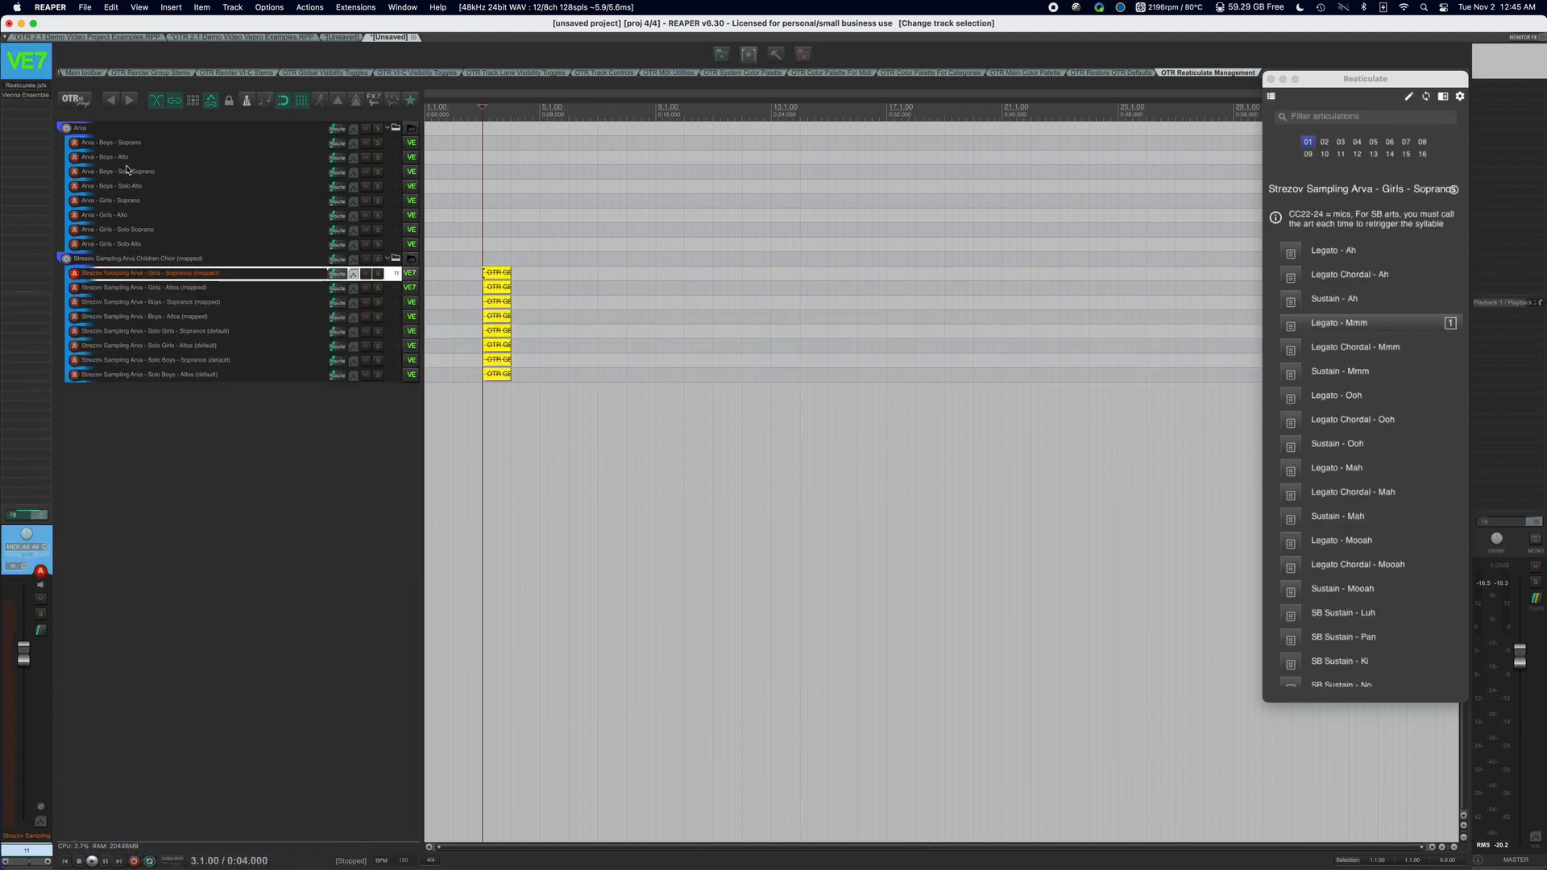
click(37, 97)
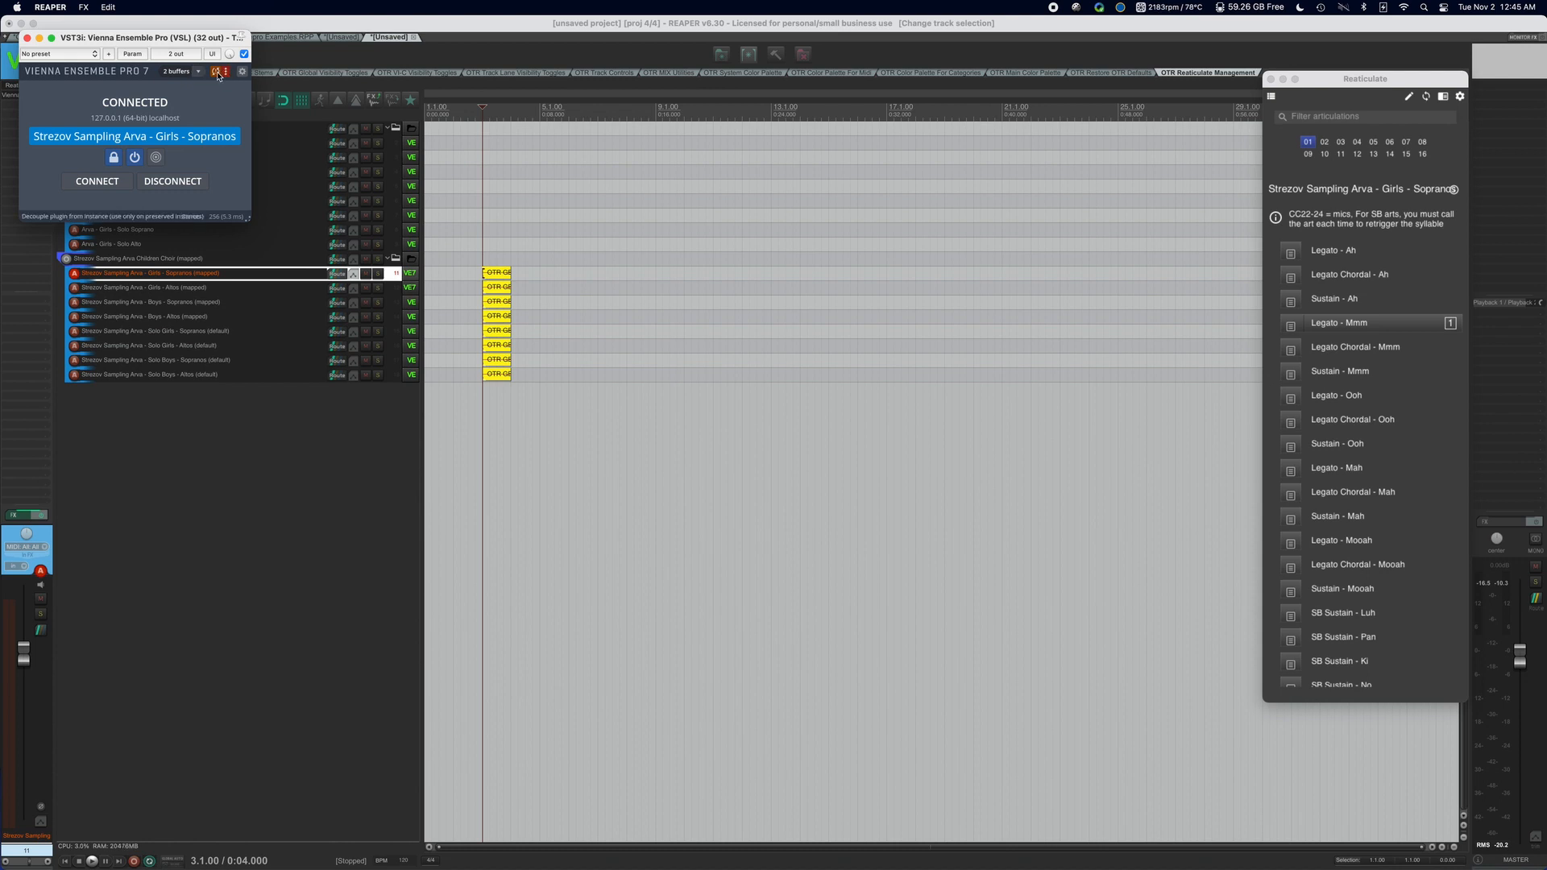
click(28, 38)
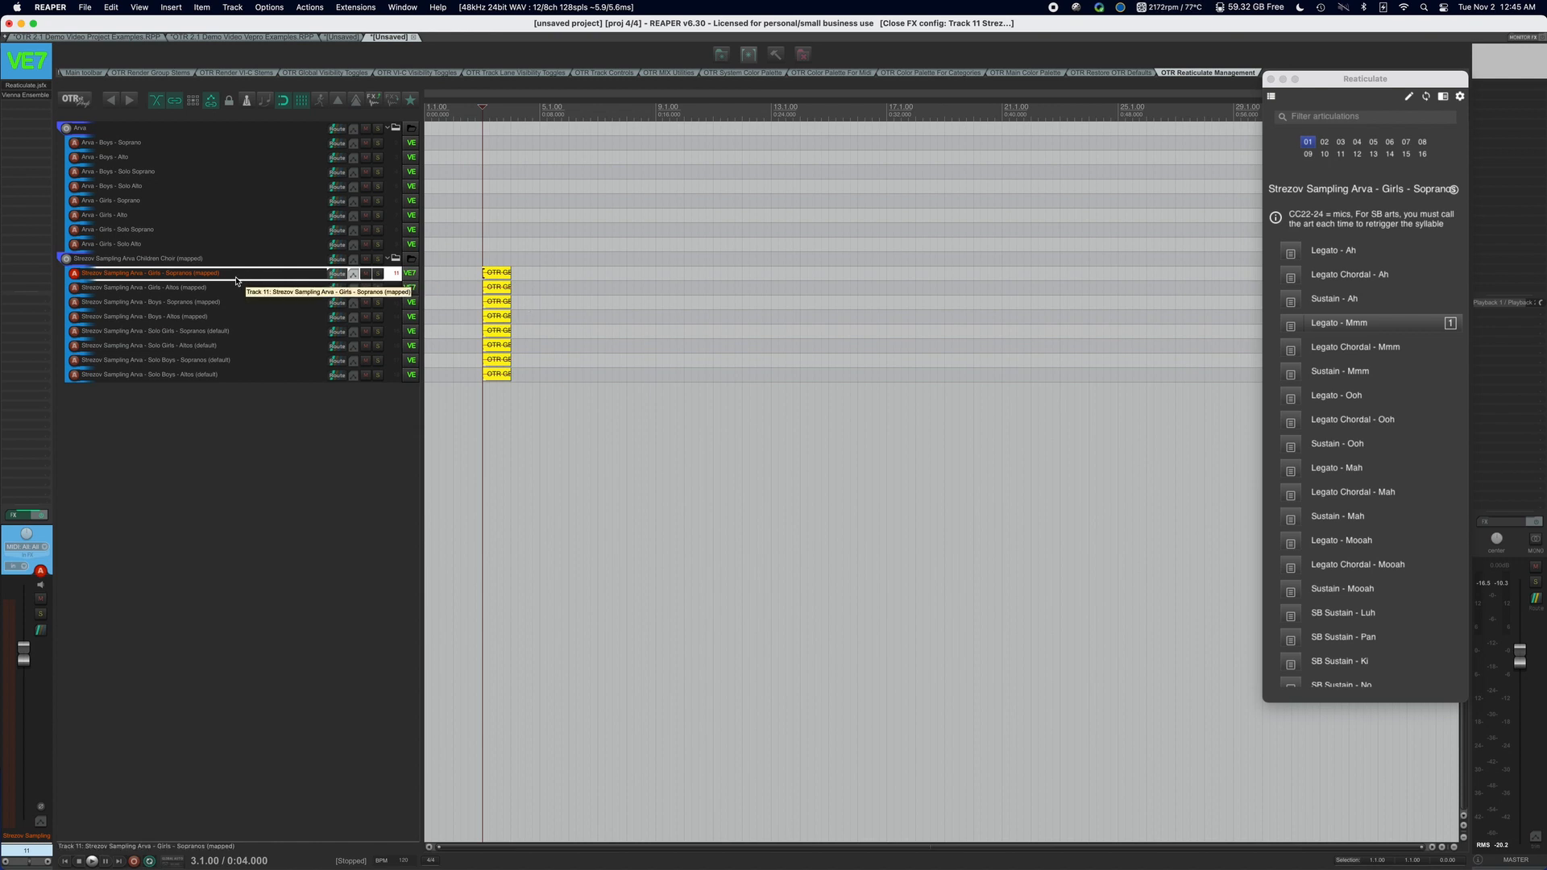
click(190, 422)
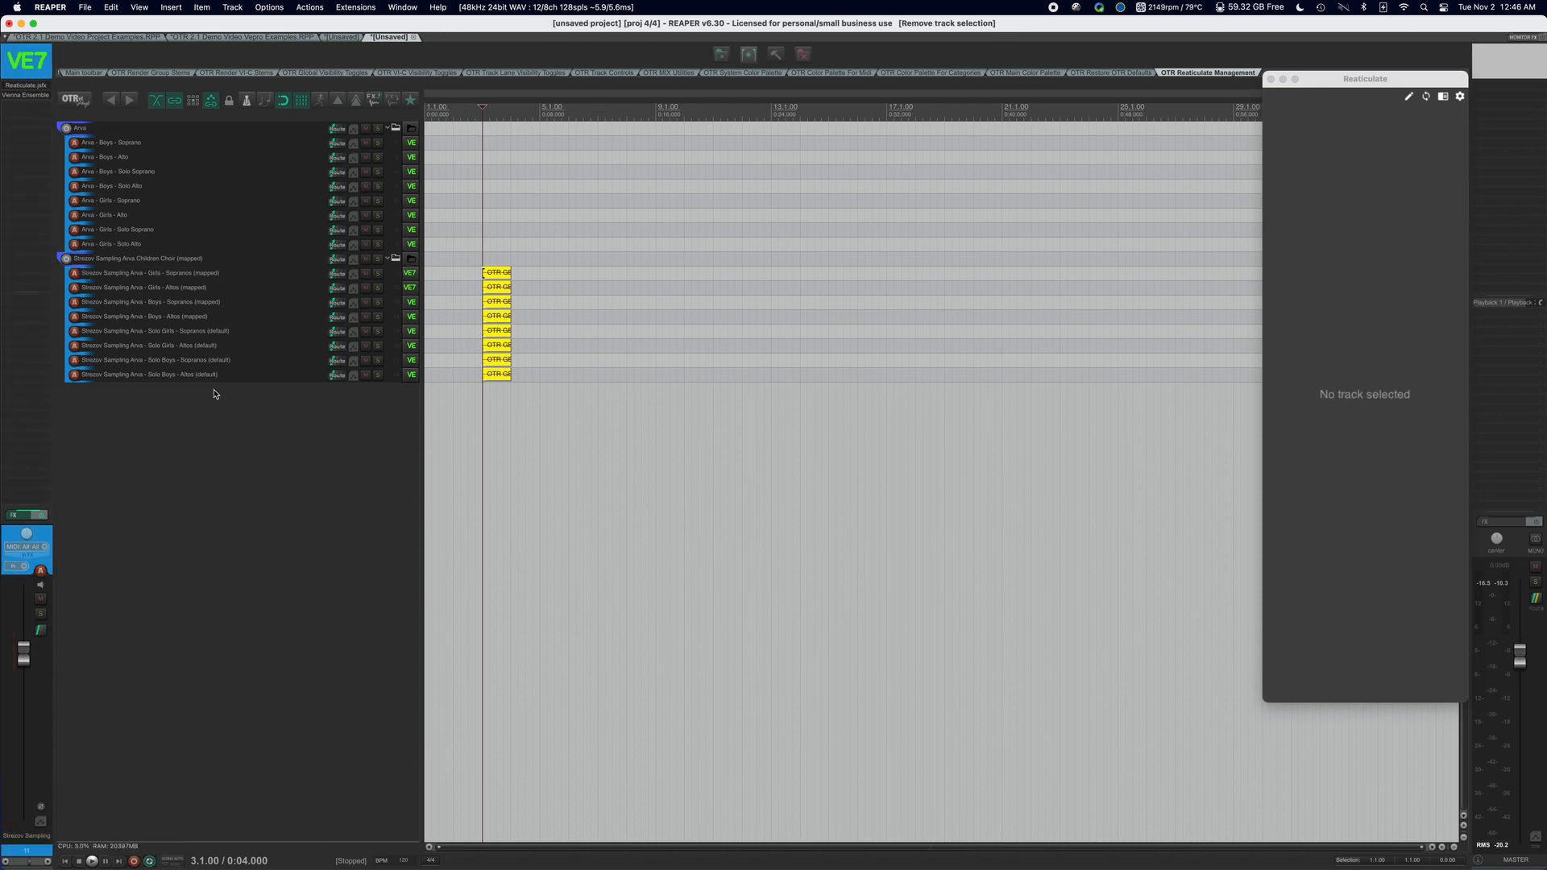
Look through the MASTER TEMPLATES categories offered for inserting a track from a template, without inserting one.
right_click(217, 400)
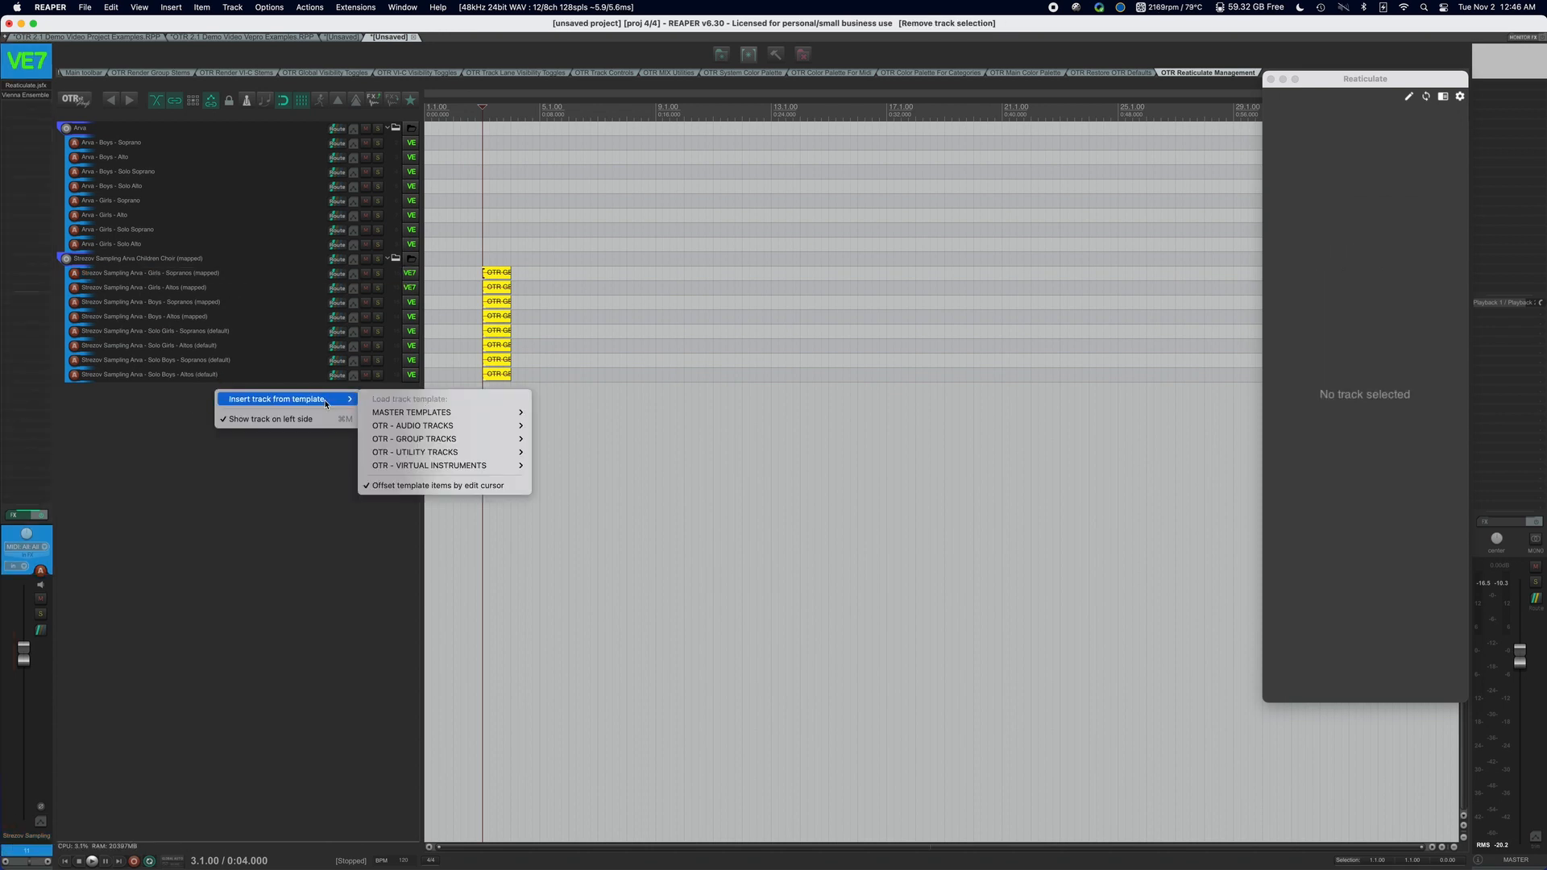
mouse_move(420, 414)
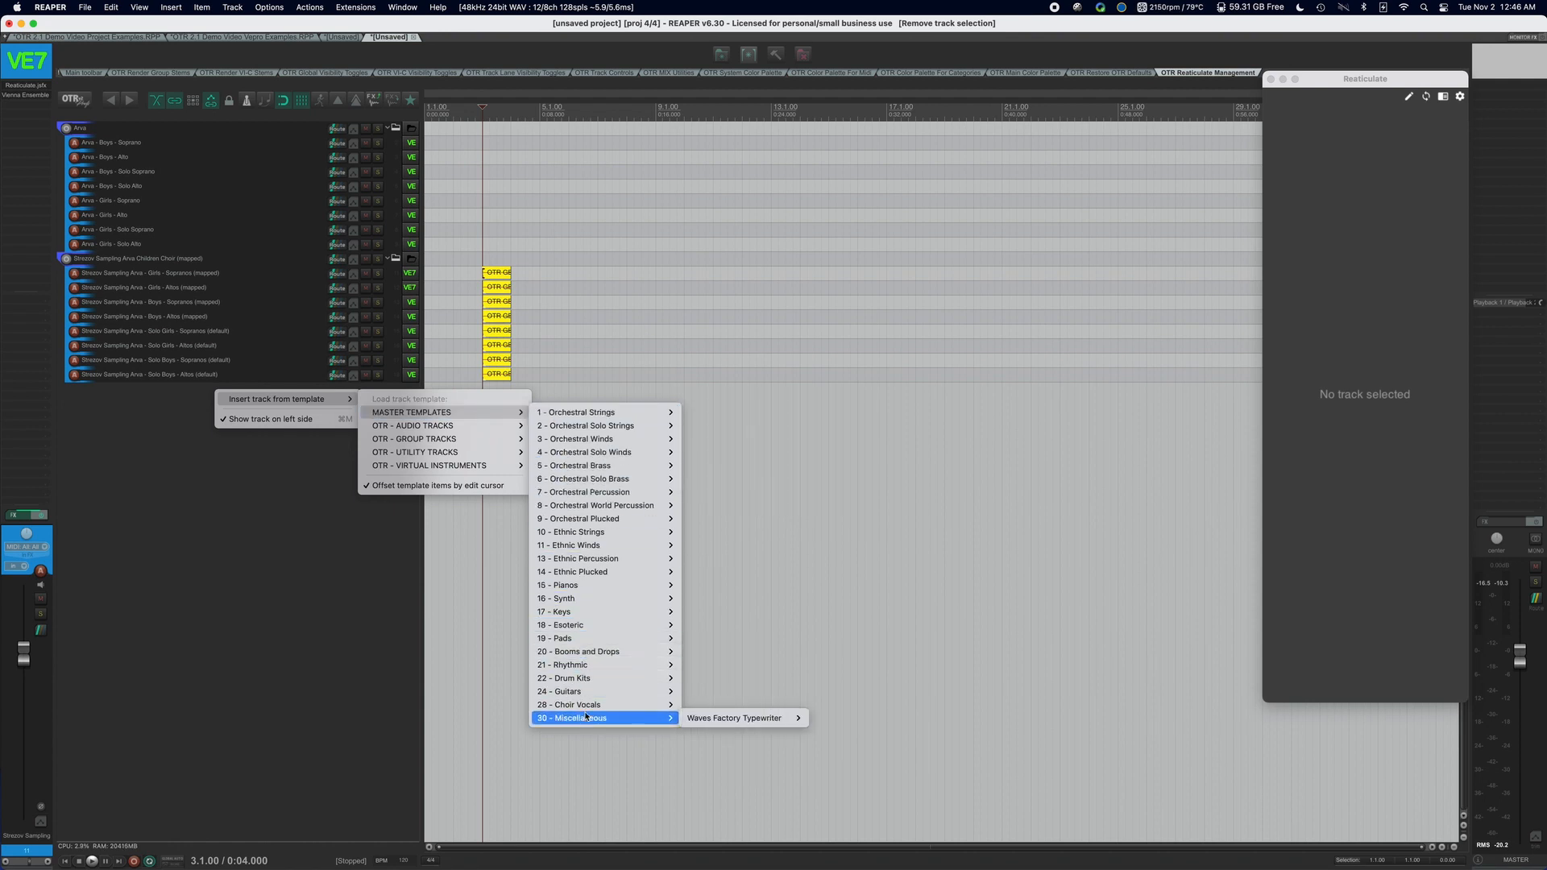
mouse_move(606, 415)
click(172, 484)
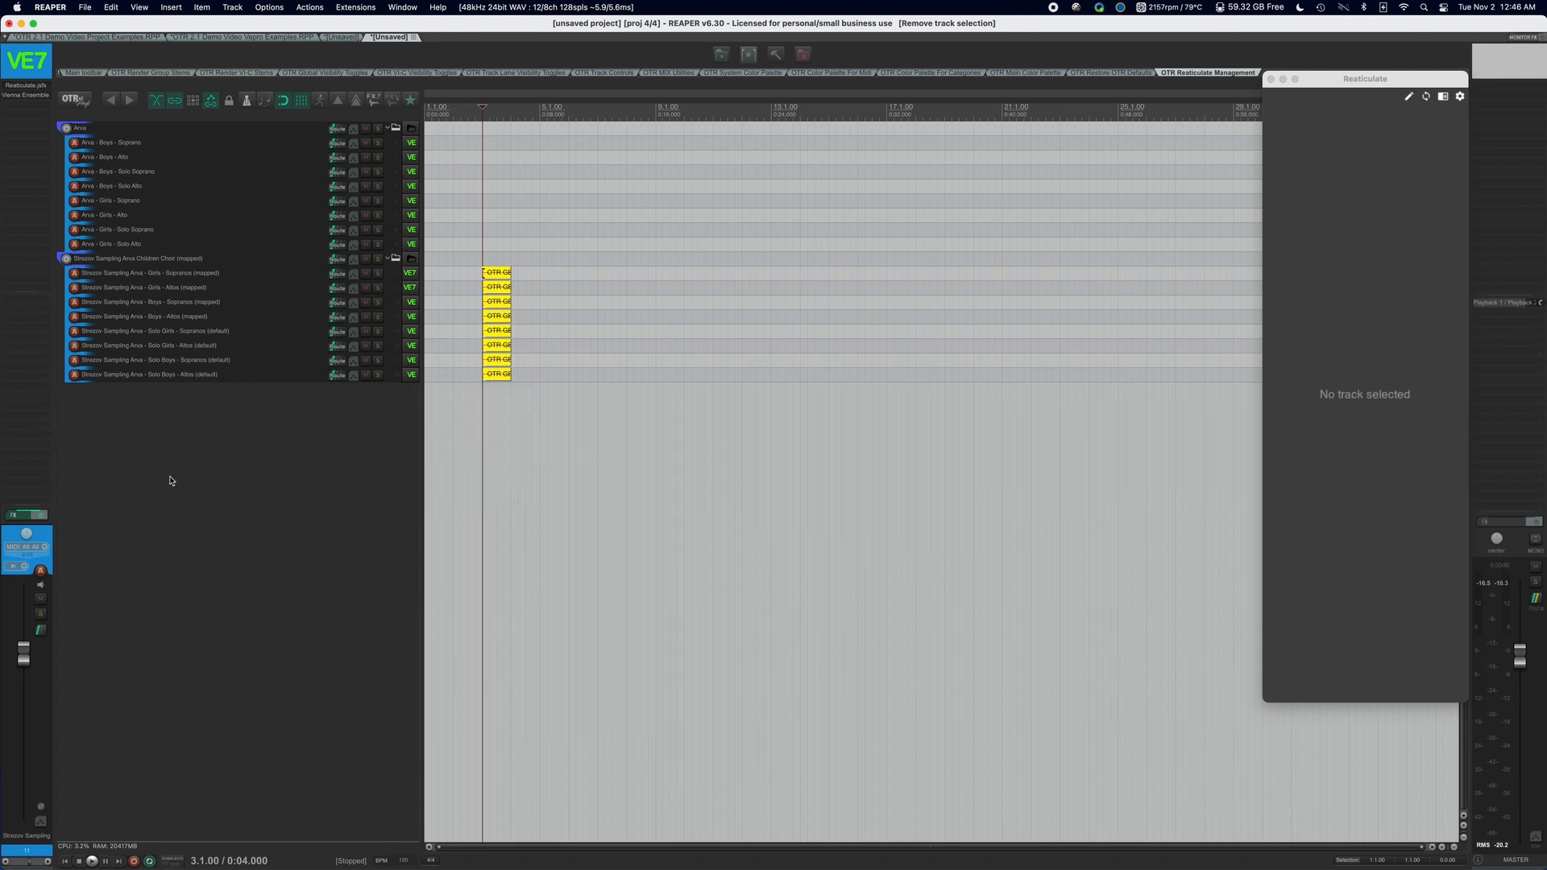
Switch to the OTR 2.1 Demo Video Vepro Examples project and review the VI categories and stem groups in the OTR configuration manager.
click(230, 38)
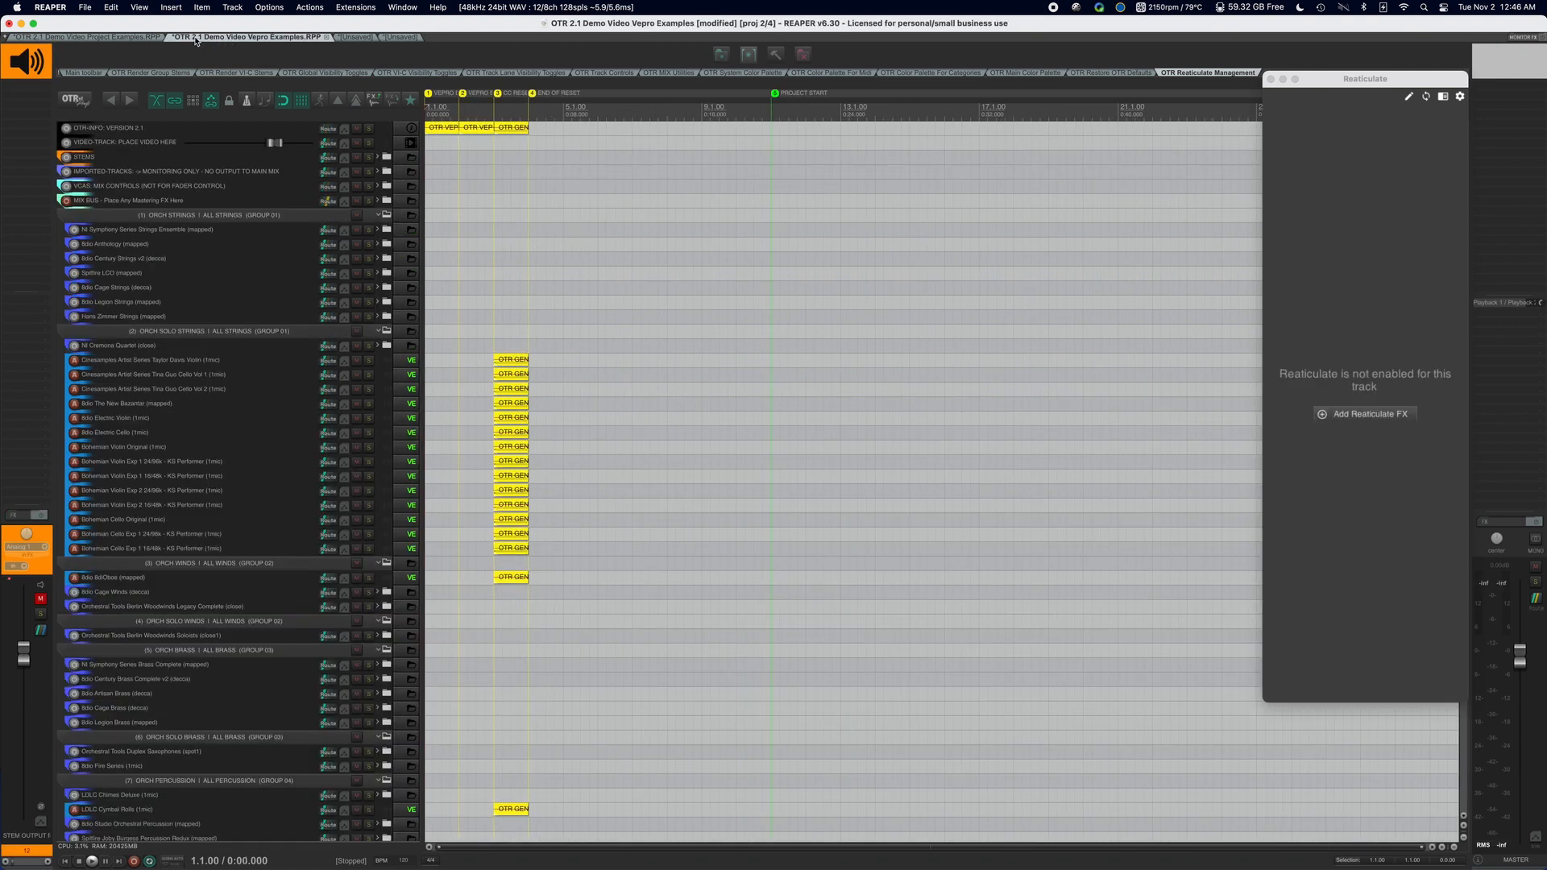
click(73, 100)
drag(244, 36, 610, 94)
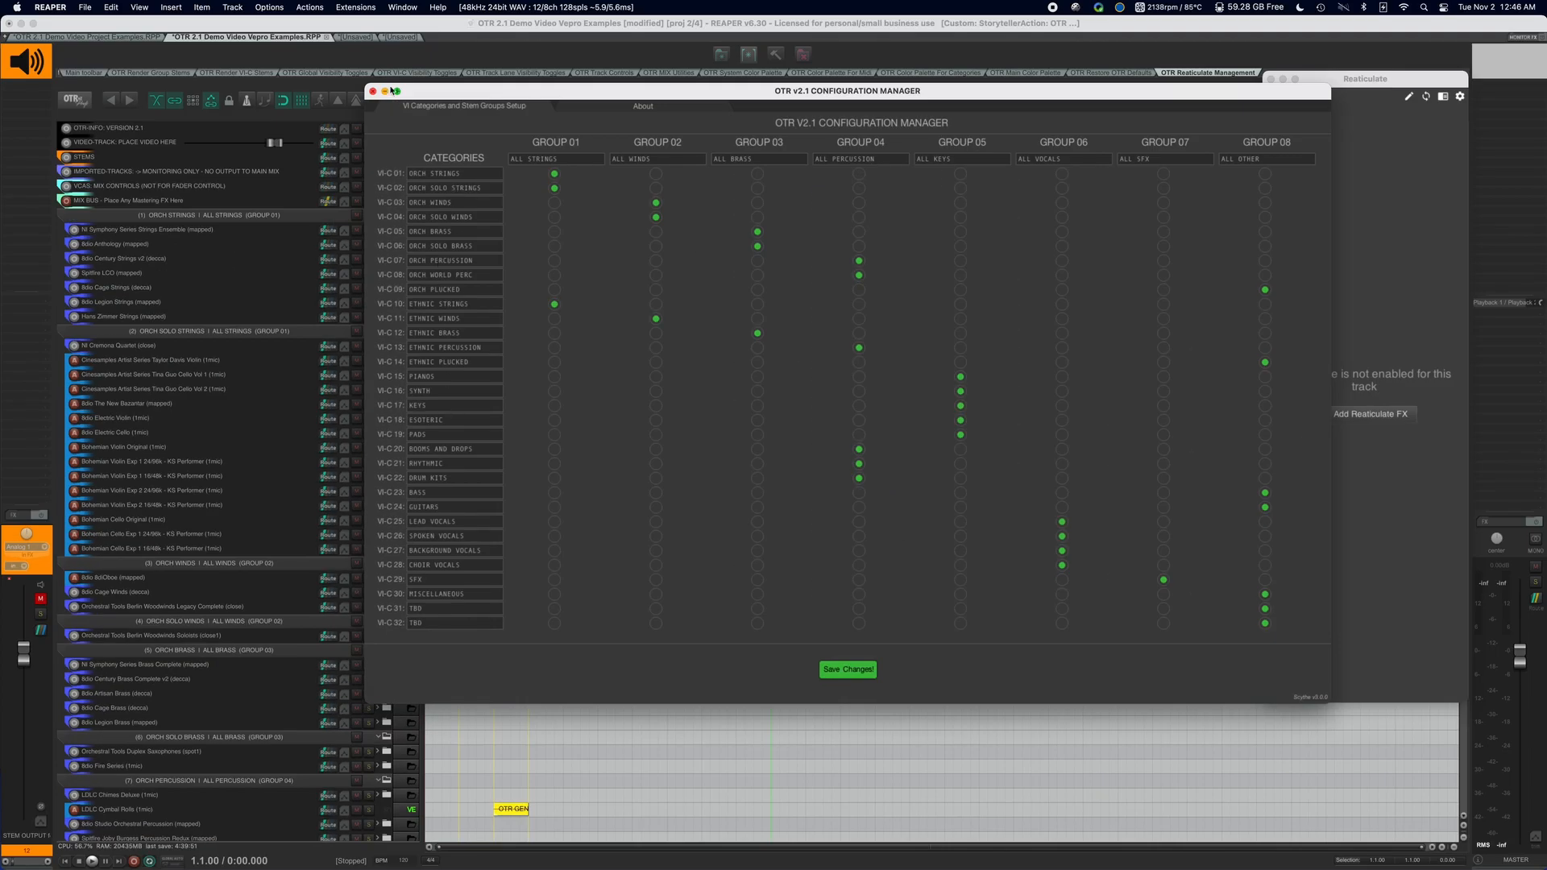
click(373, 91)
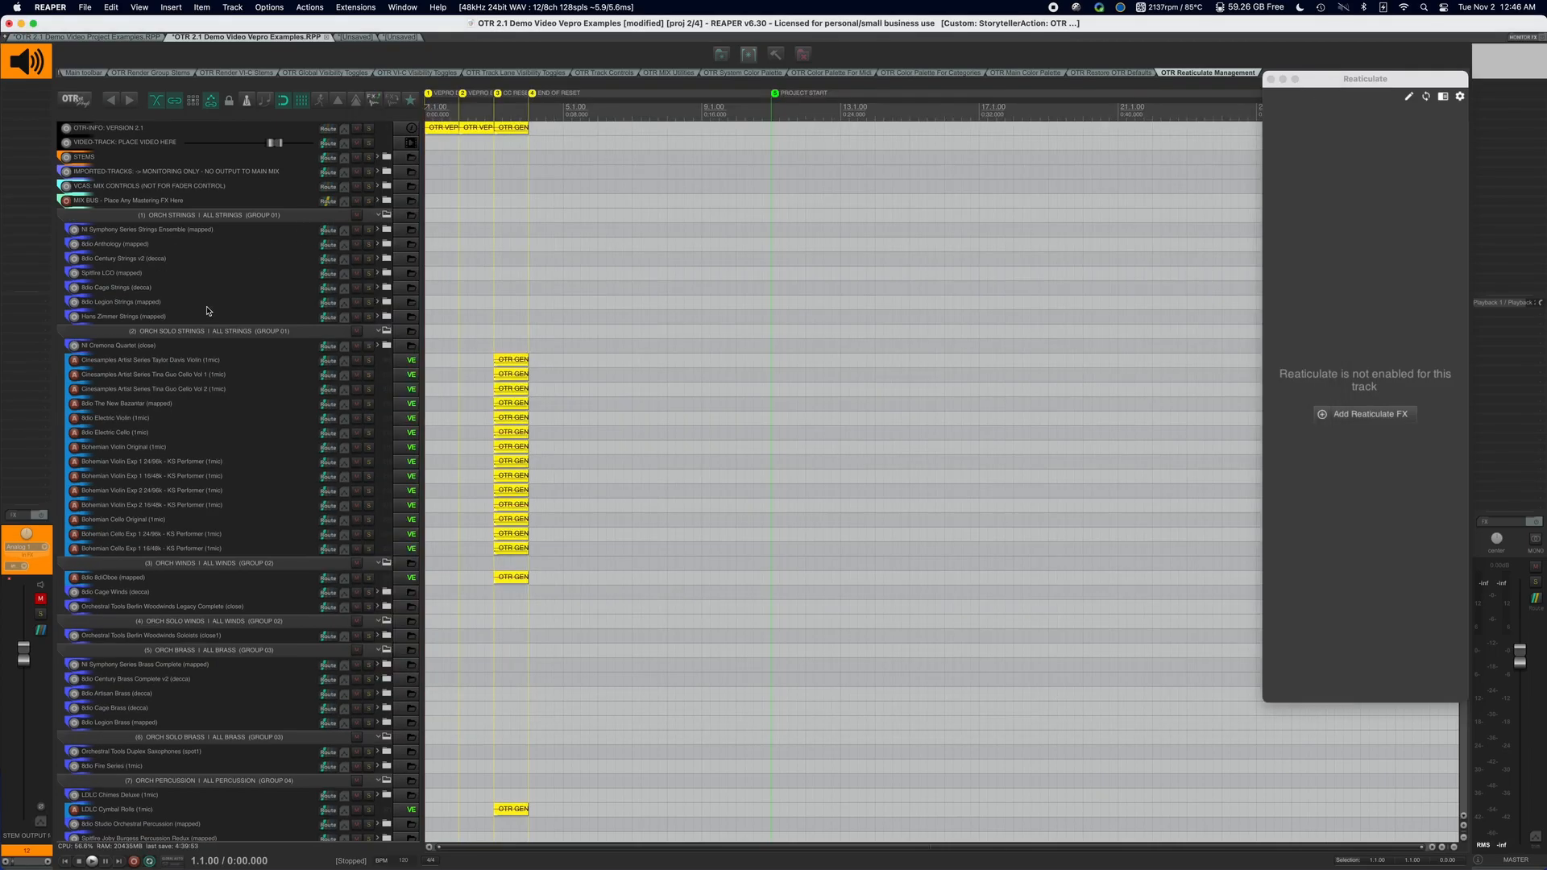
Examine the category folders in the Vepro Examples track list and the matching MASTER TEMPLATES categories for inserting a track.
scroll(194, 352, down, 3)
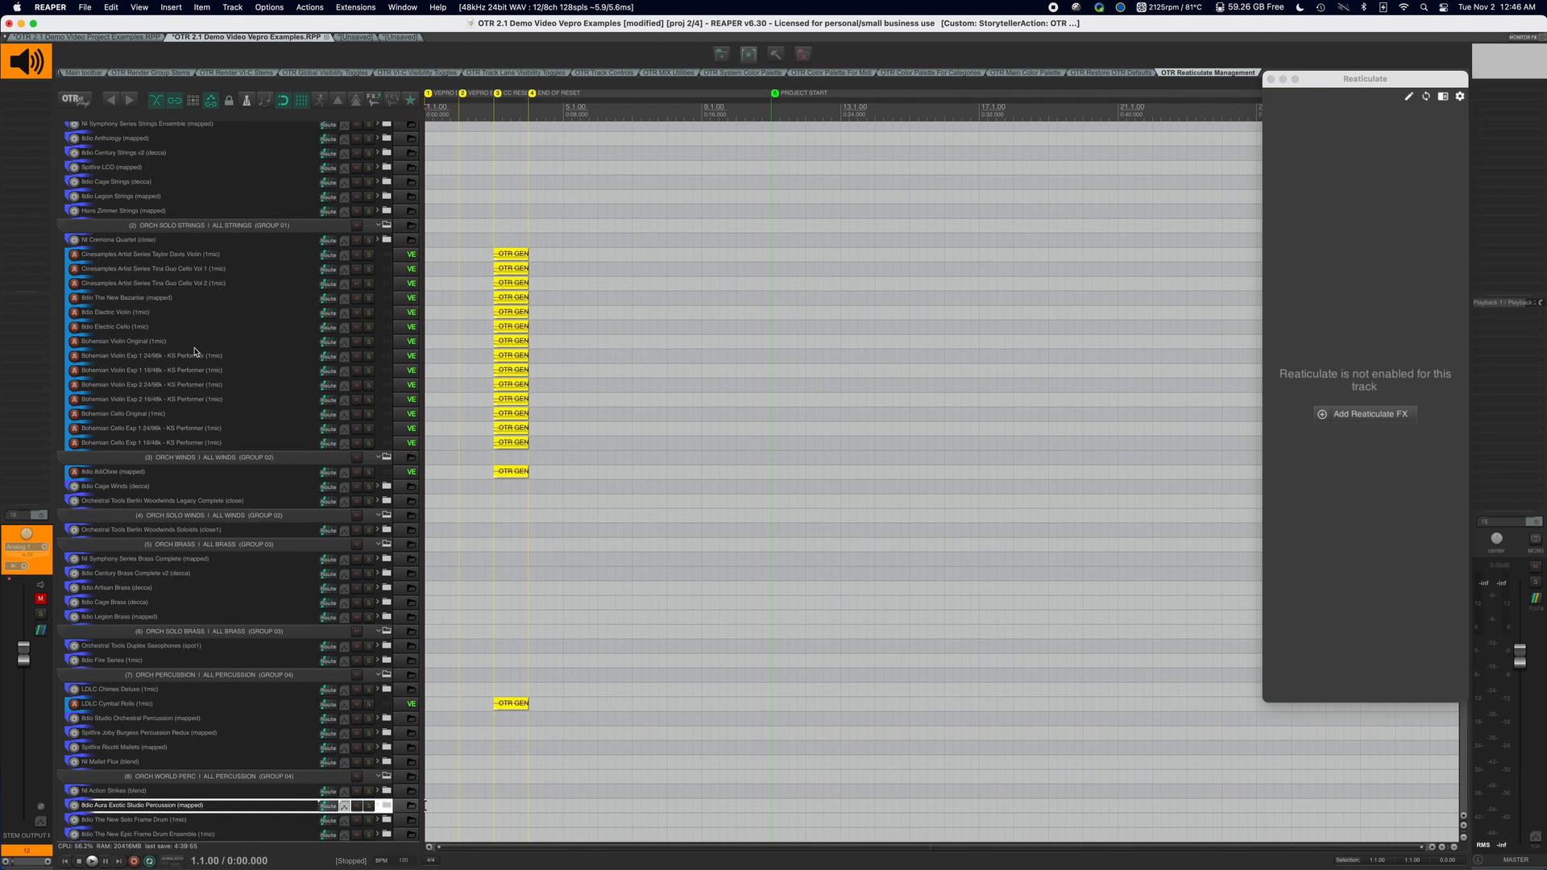
scroll(196, 351, up, 3)
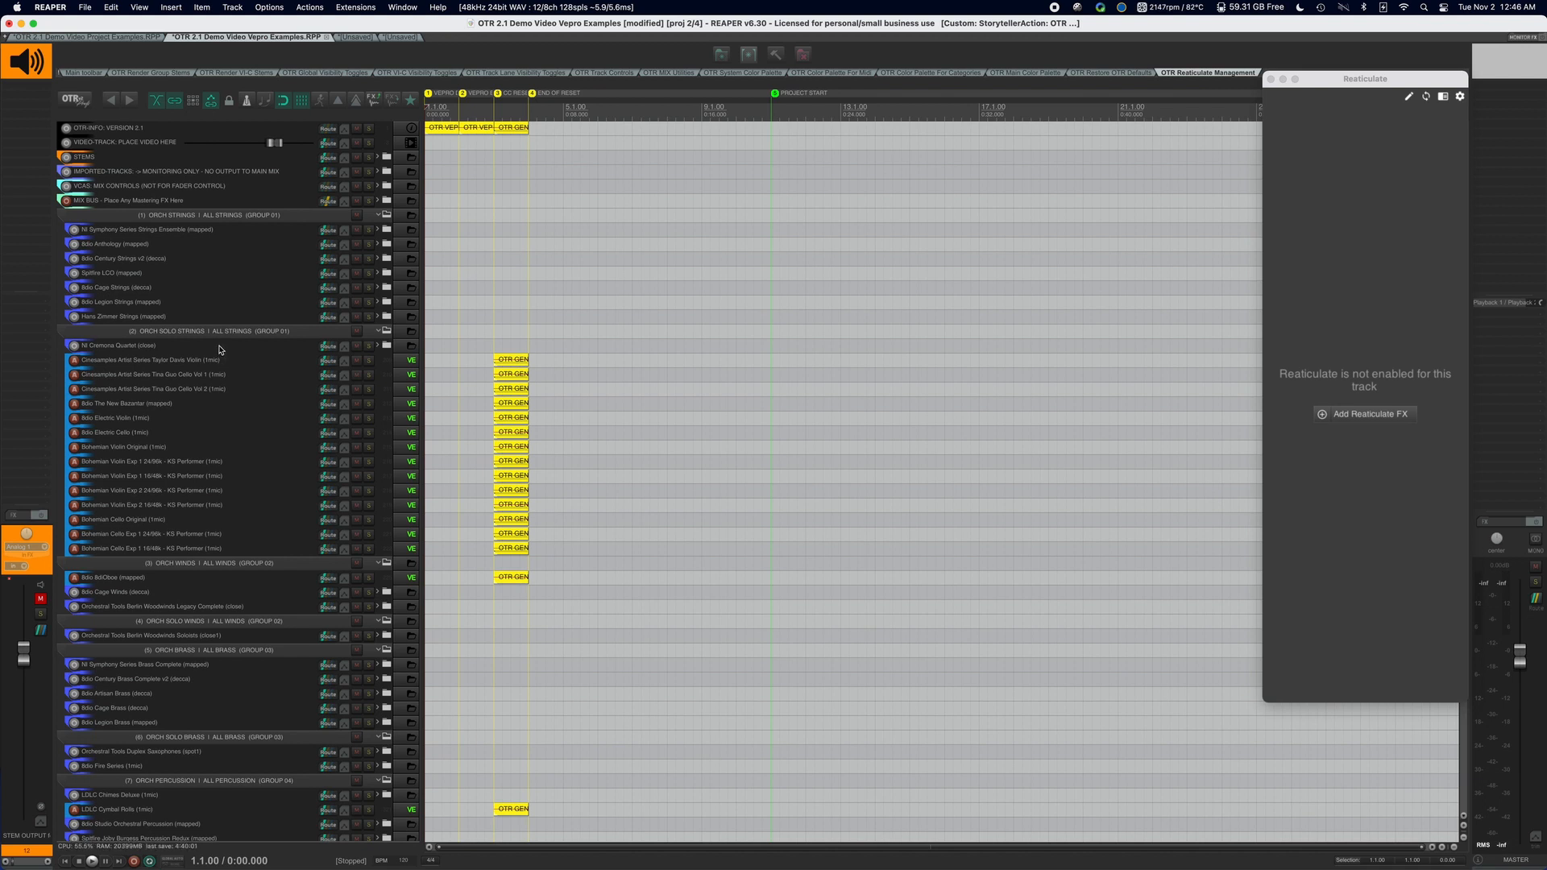
scroll(220, 351, down, 1)
scroll(220, 350, up, 1)
right_click(216, 364)
mouse_move(216, 366)
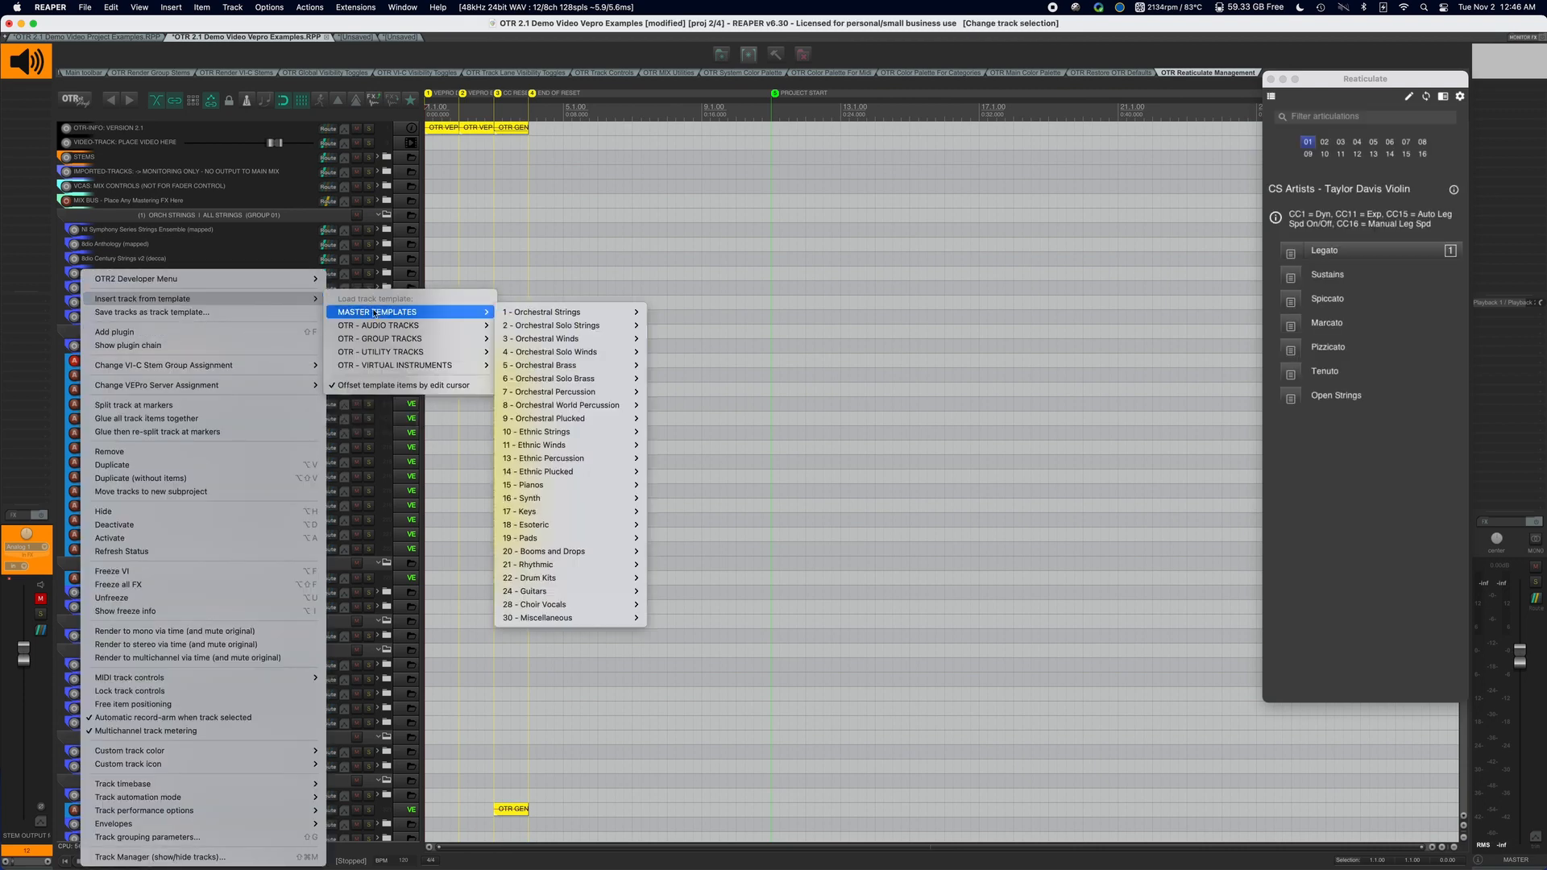
click(288, 215)
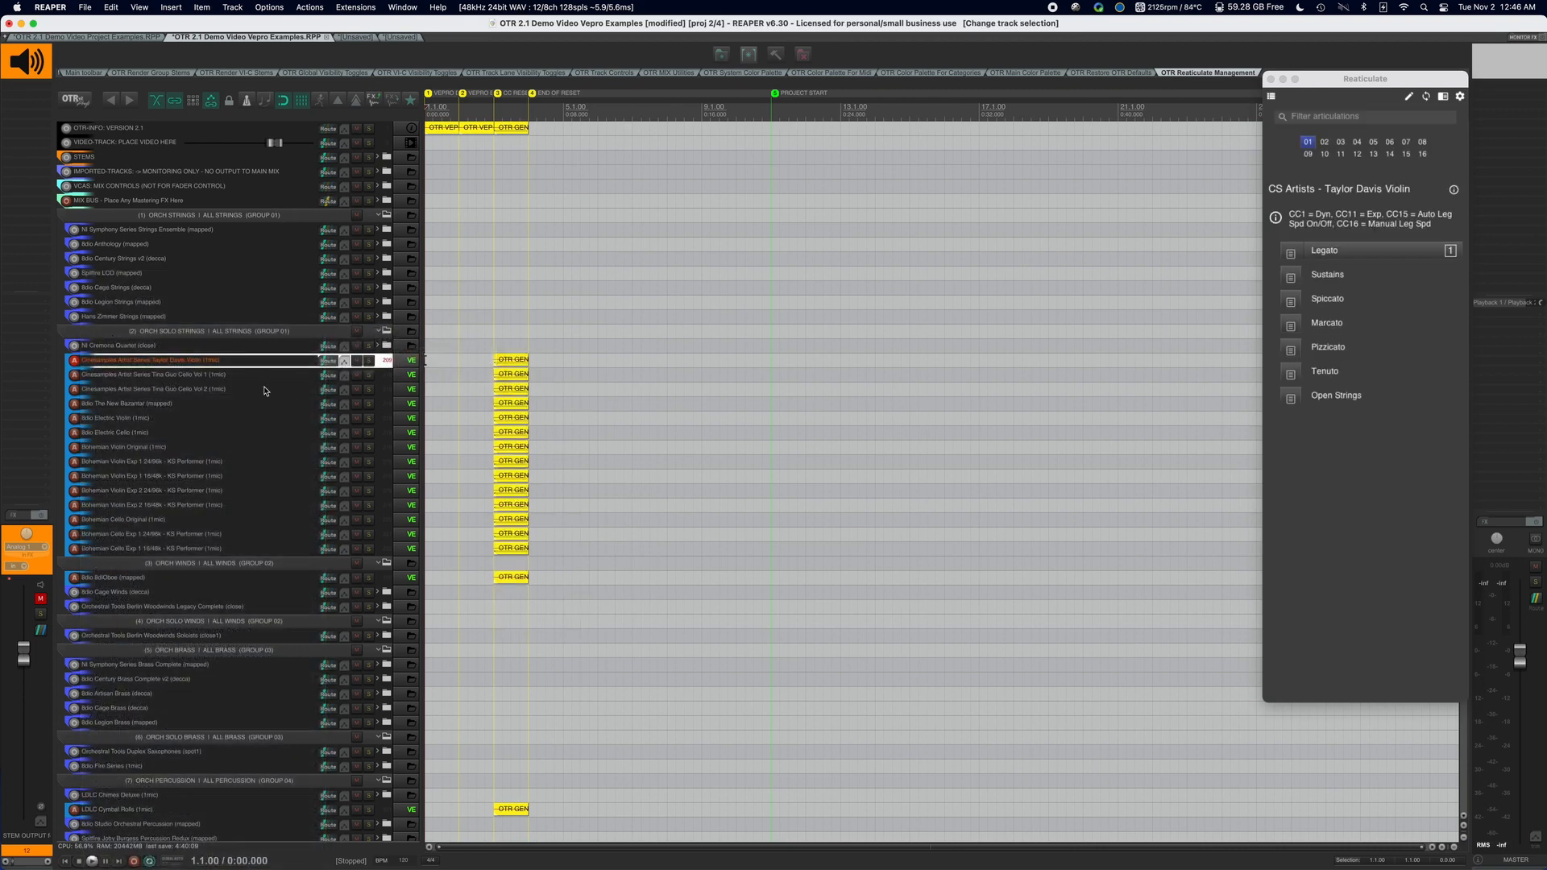
scroll(264, 392, down, 5)
scroll(264, 392, down, 5)
scroll(265, 392, up, 10)
scroll(250, 369, down, 15)
scroll(249, 369, down, 4)
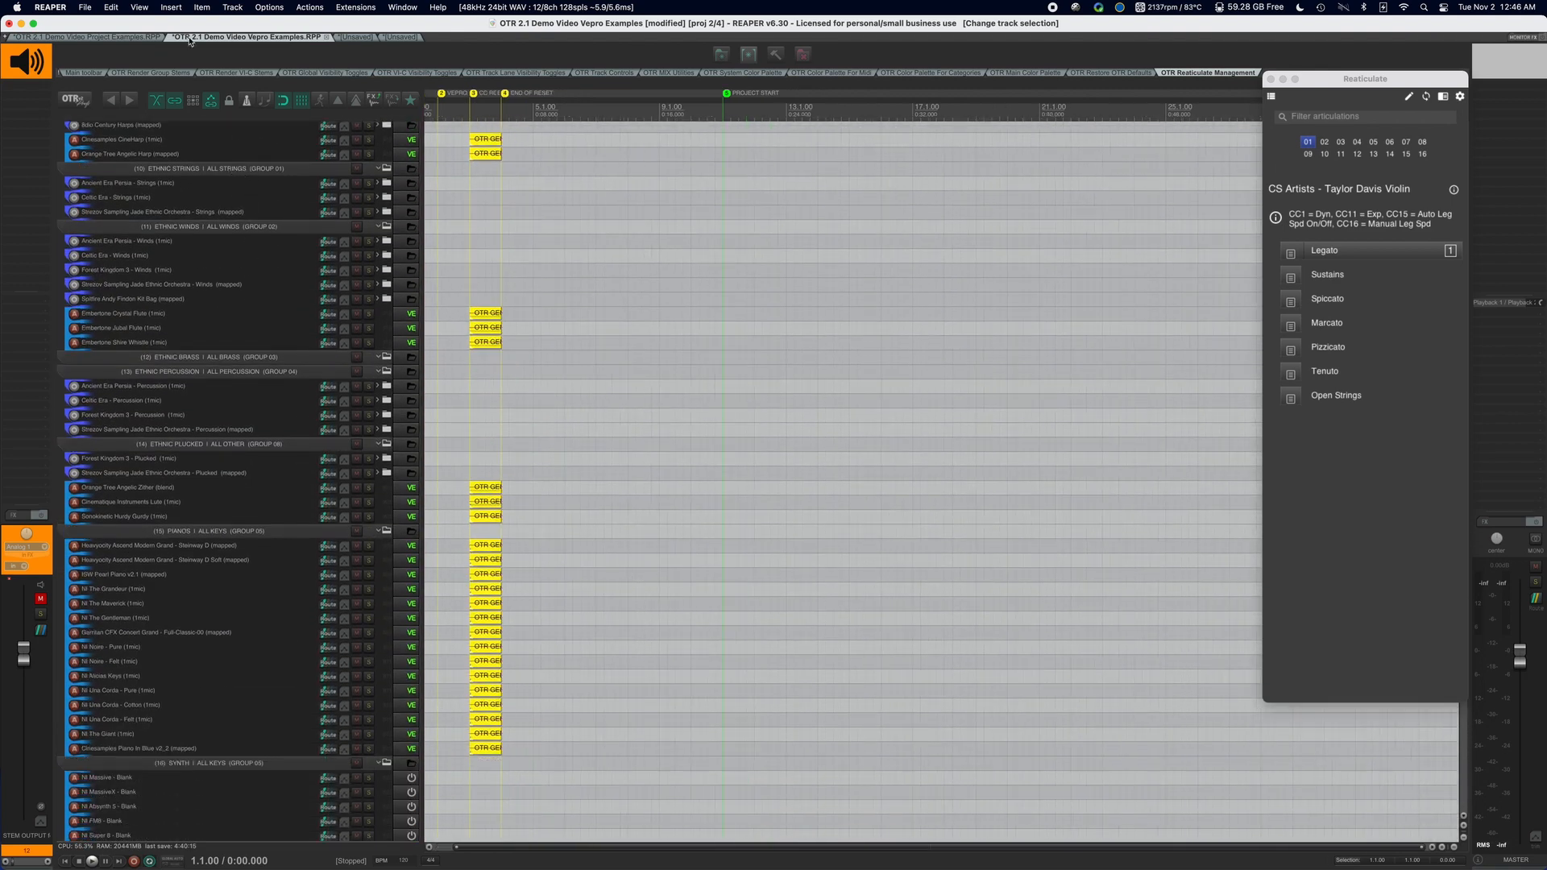
Switch to the OTR 2.1 Demo Video Project Examples project and examine the VEPro connected and disconnected master templates for 8dio Anthology.
click(102, 41)
right_click(202, 322)
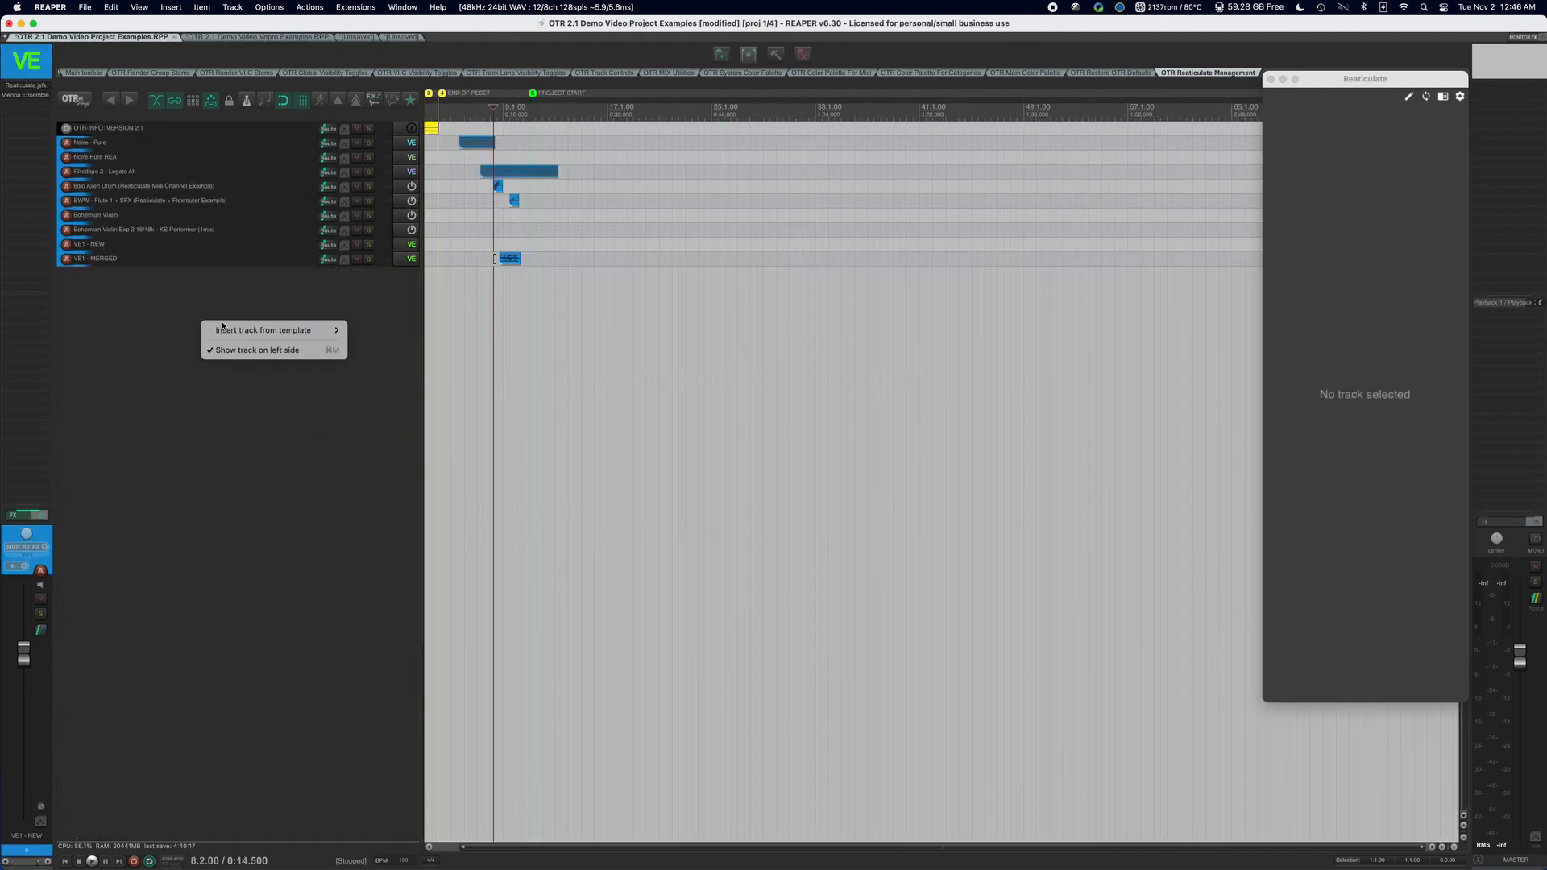
mouse_move(308, 332)
mouse_move(419, 343)
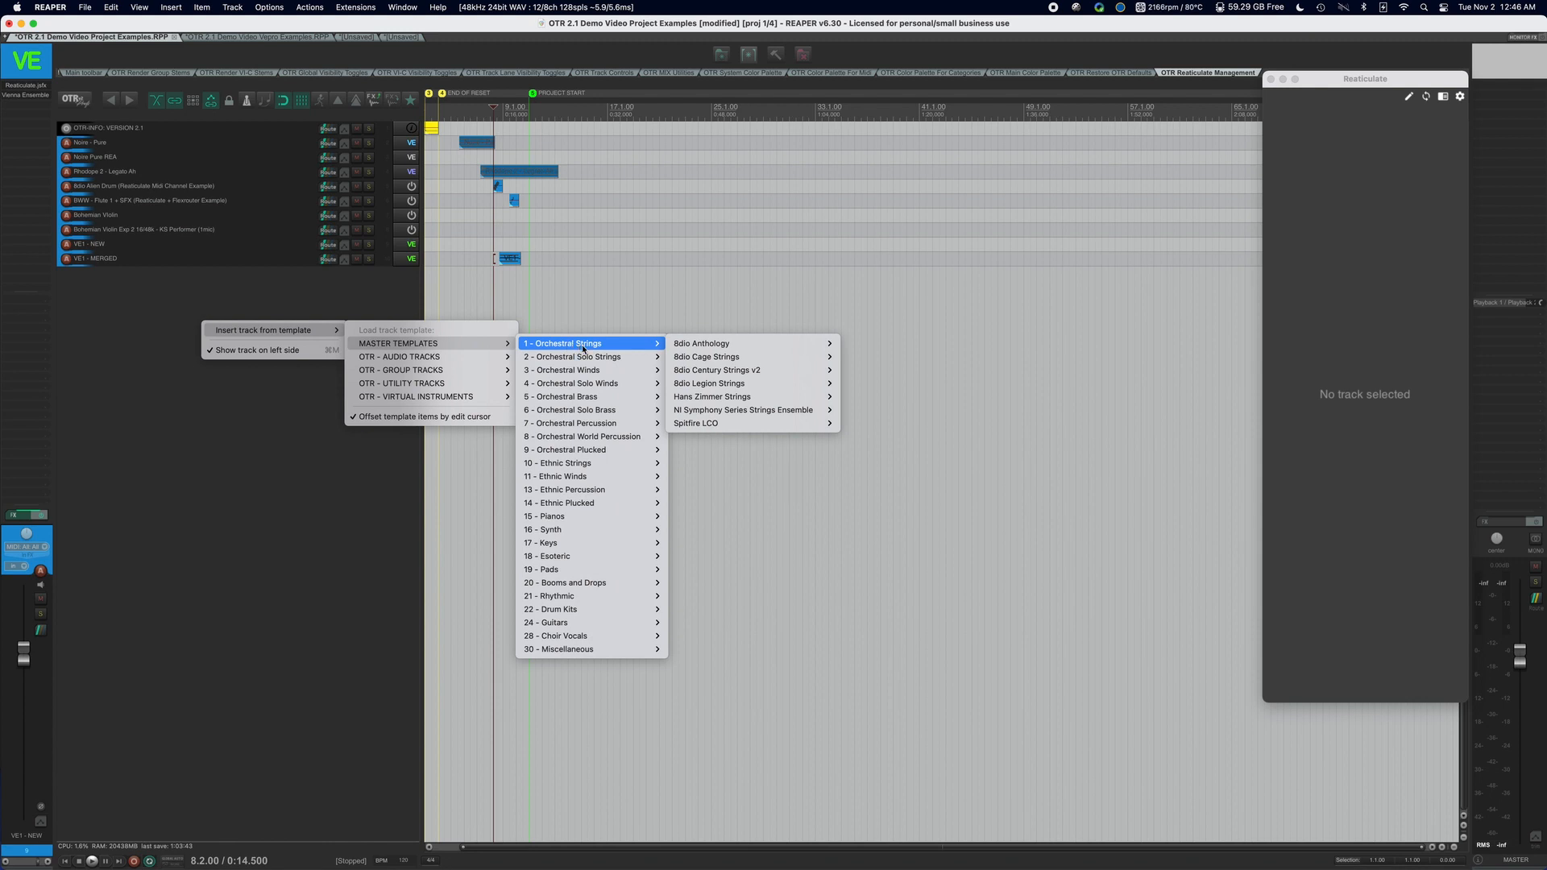
mouse_move(594, 346)
mouse_move(686, 346)
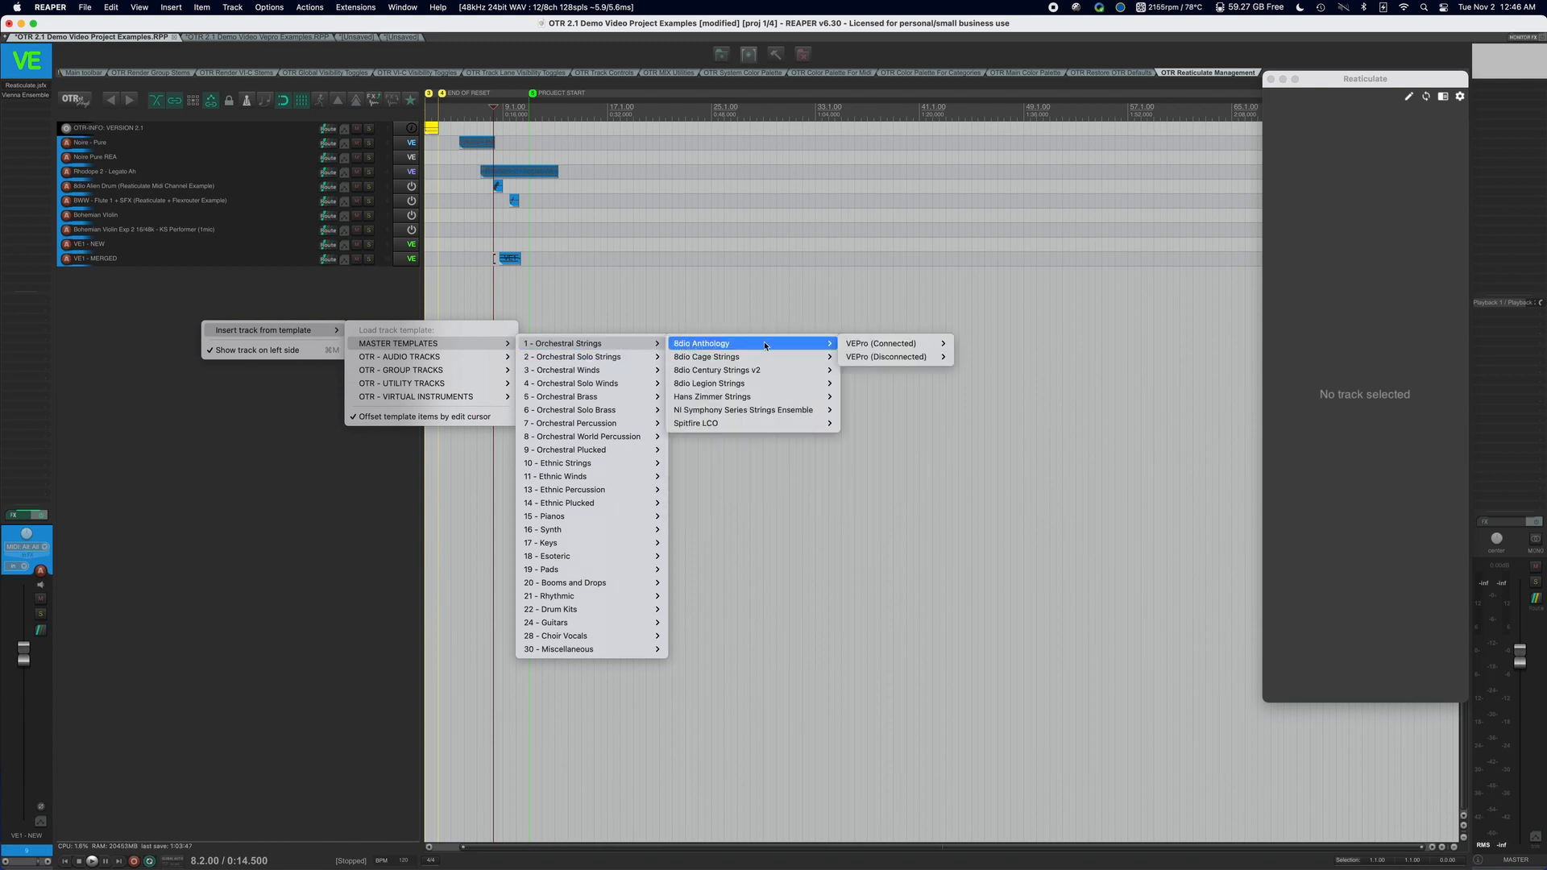
mouse_move(910, 357)
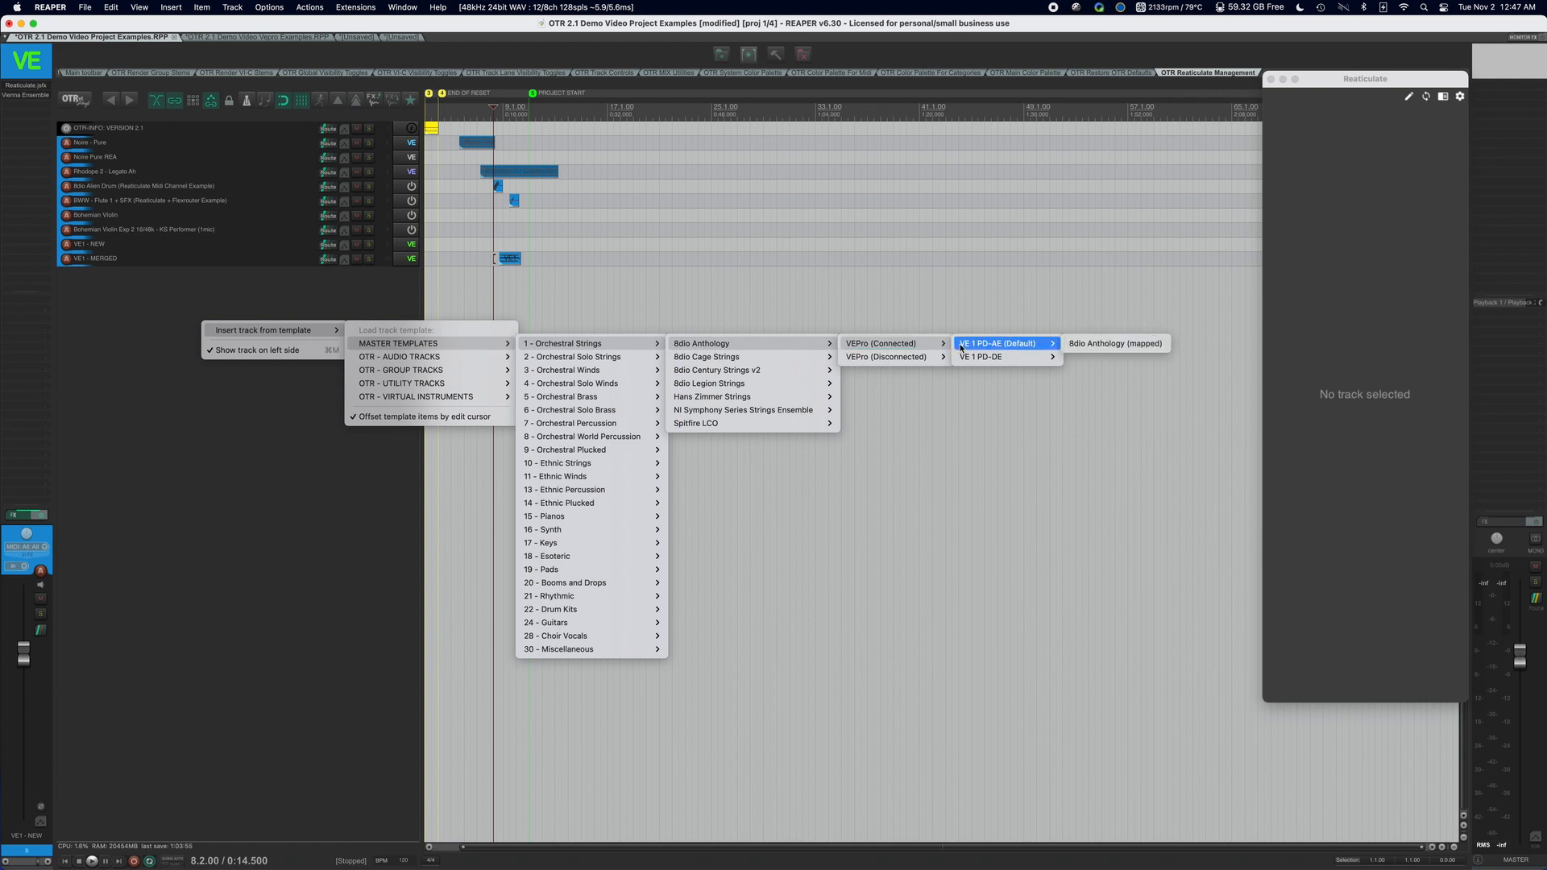
mouse_move(976, 362)
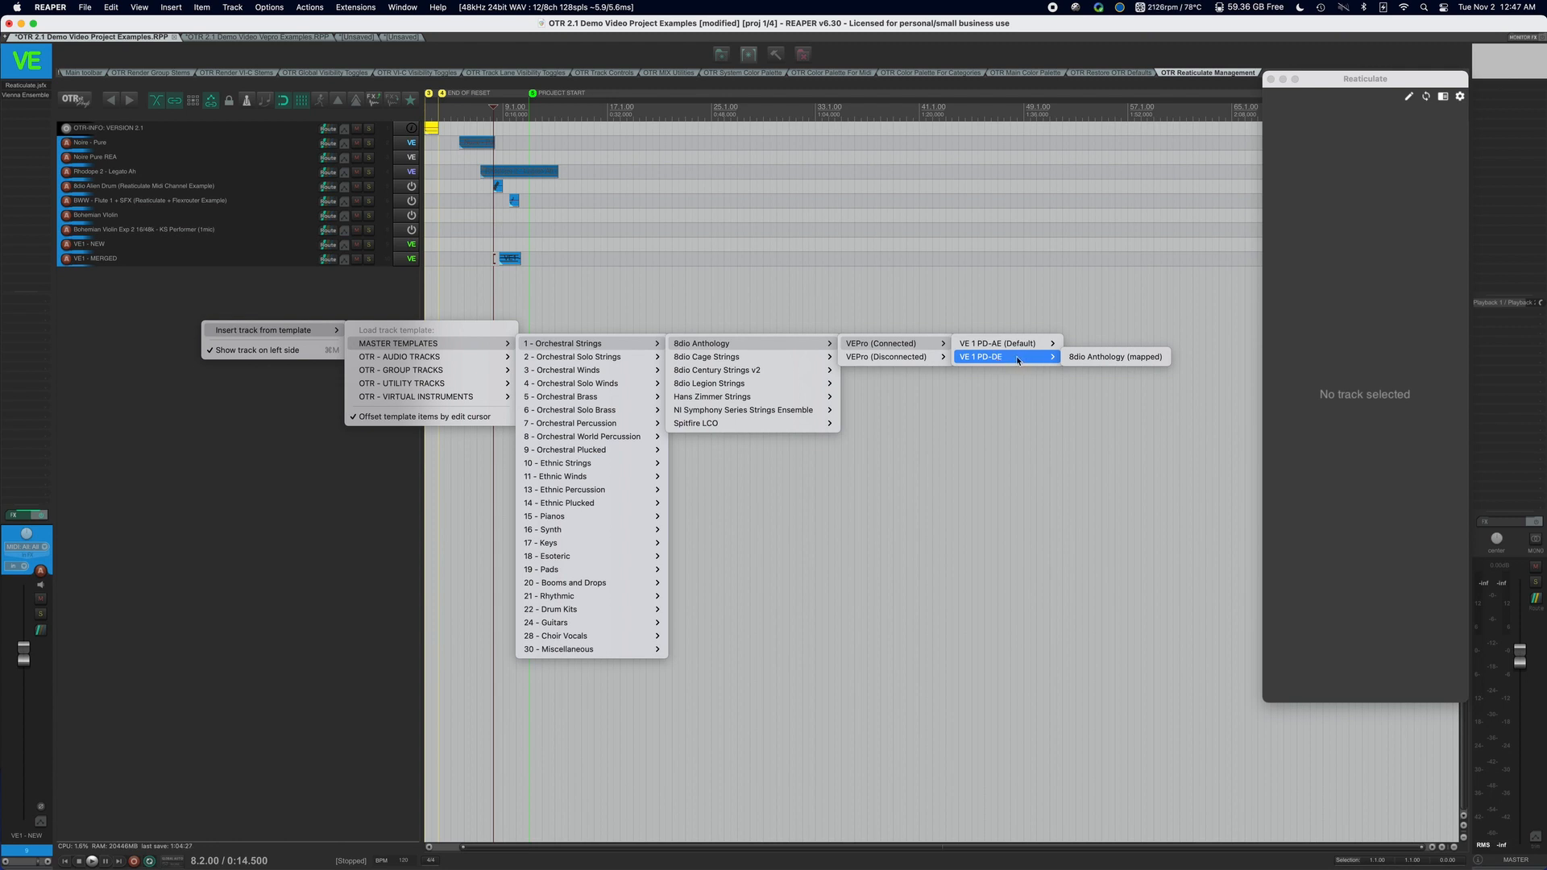
mouse_move(1020, 349)
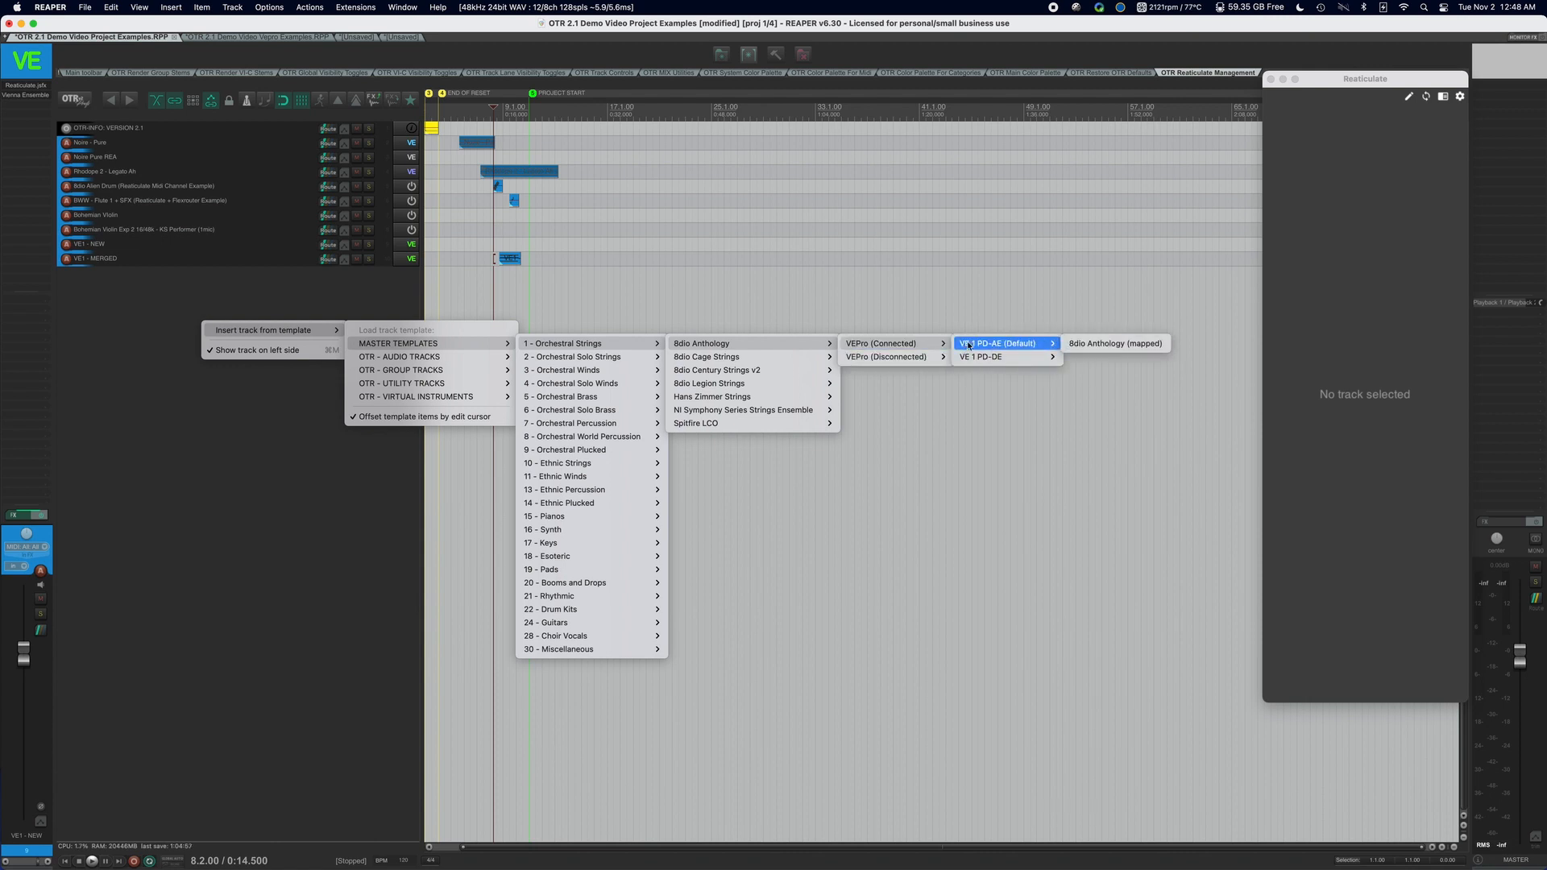
mouse_move(905, 362)
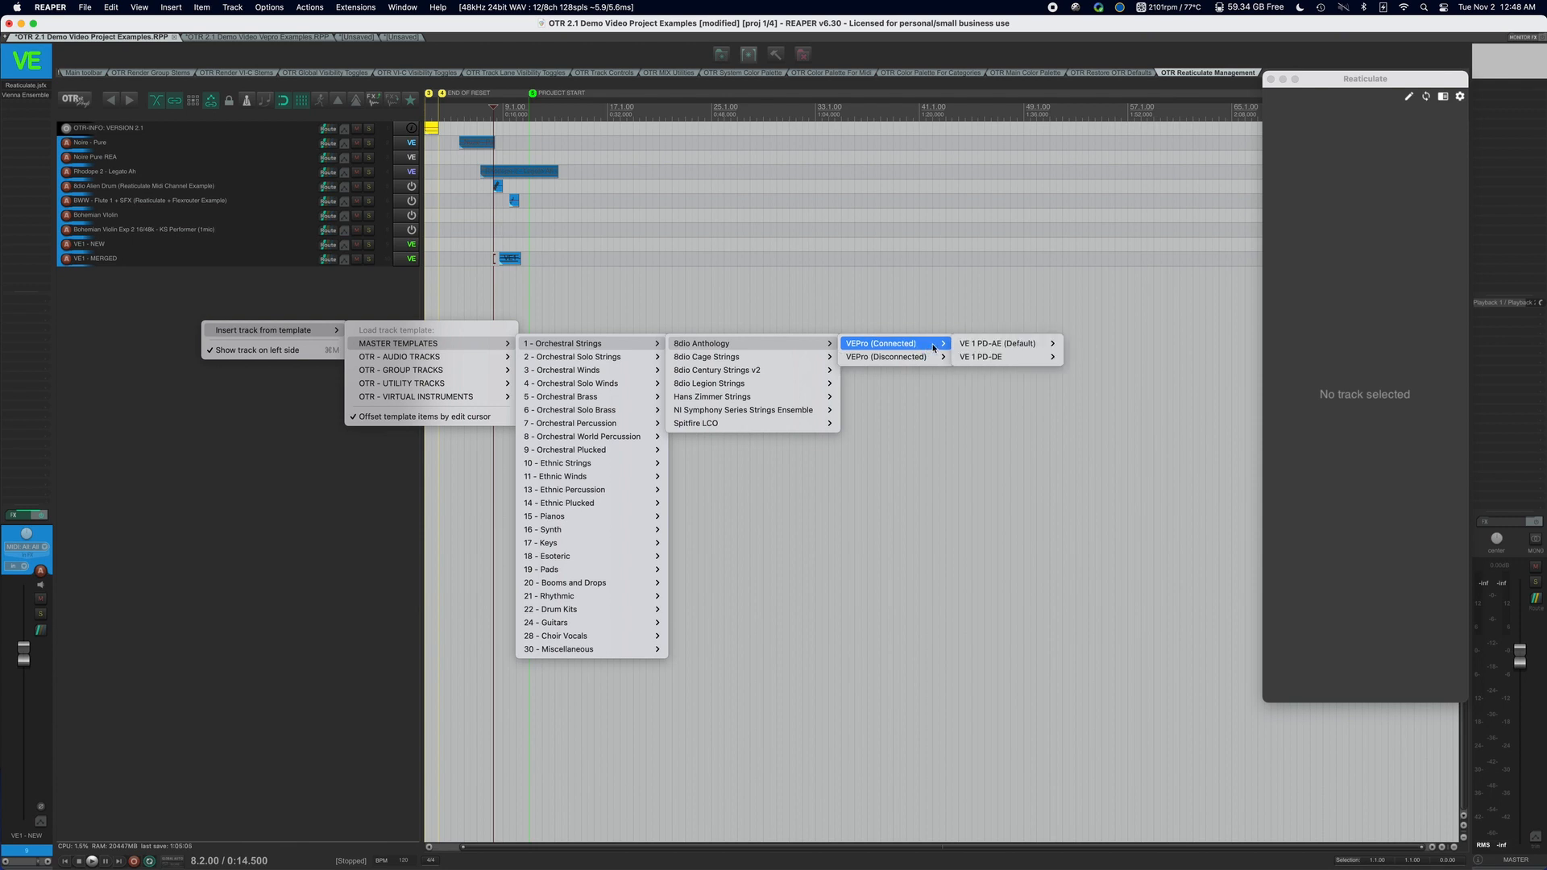
Look through the remaining master template categories, such as orchestral percussion, ethnic winds and pianos, without inserting a template.
mouse_move(641, 358)
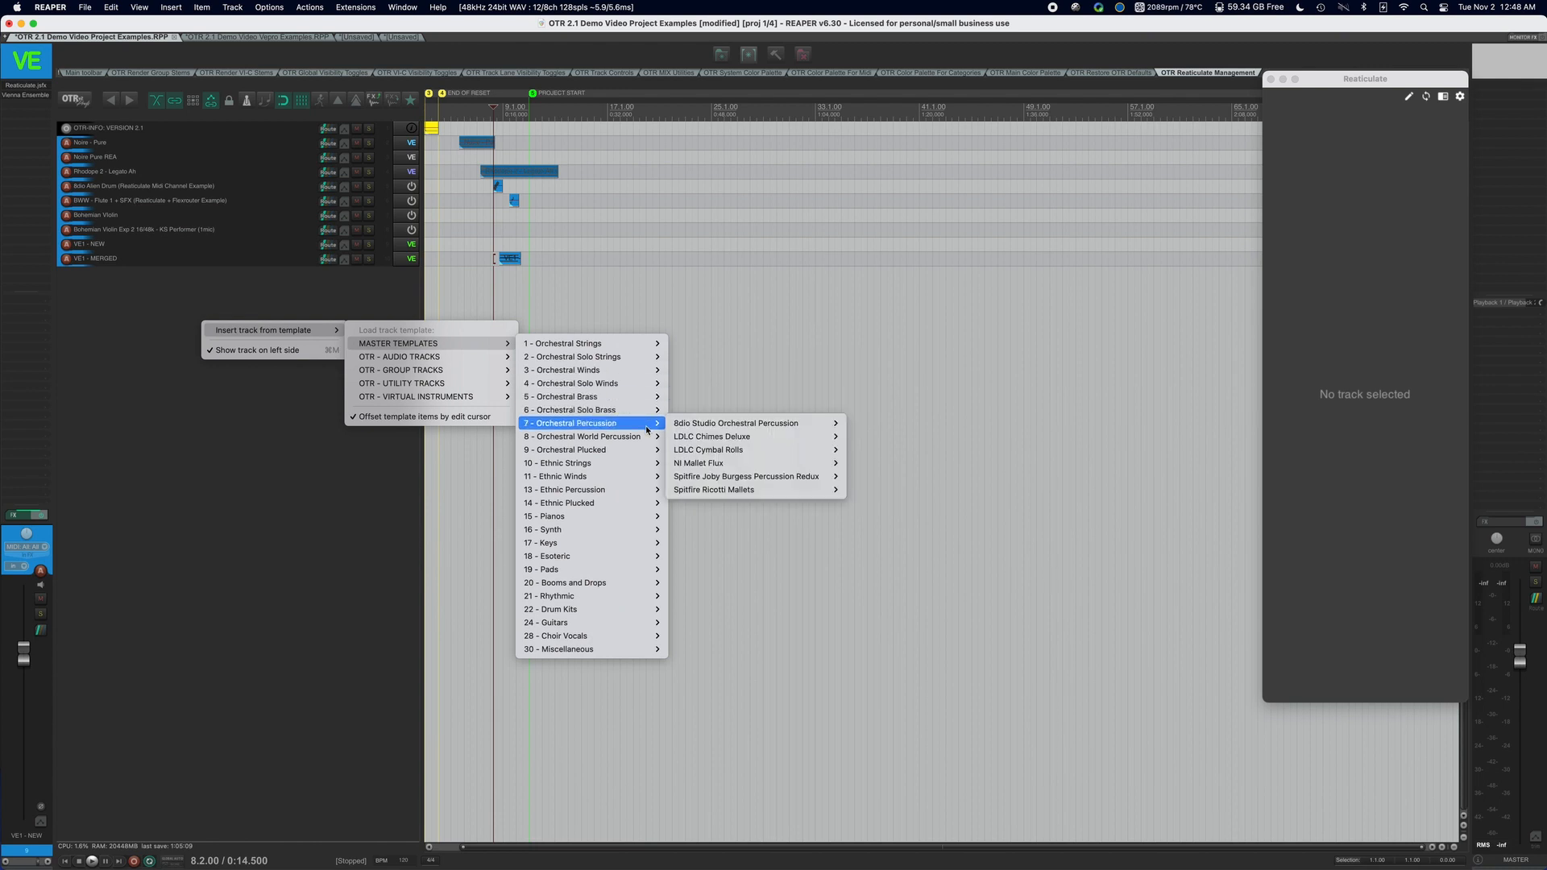
mouse_move(649, 466)
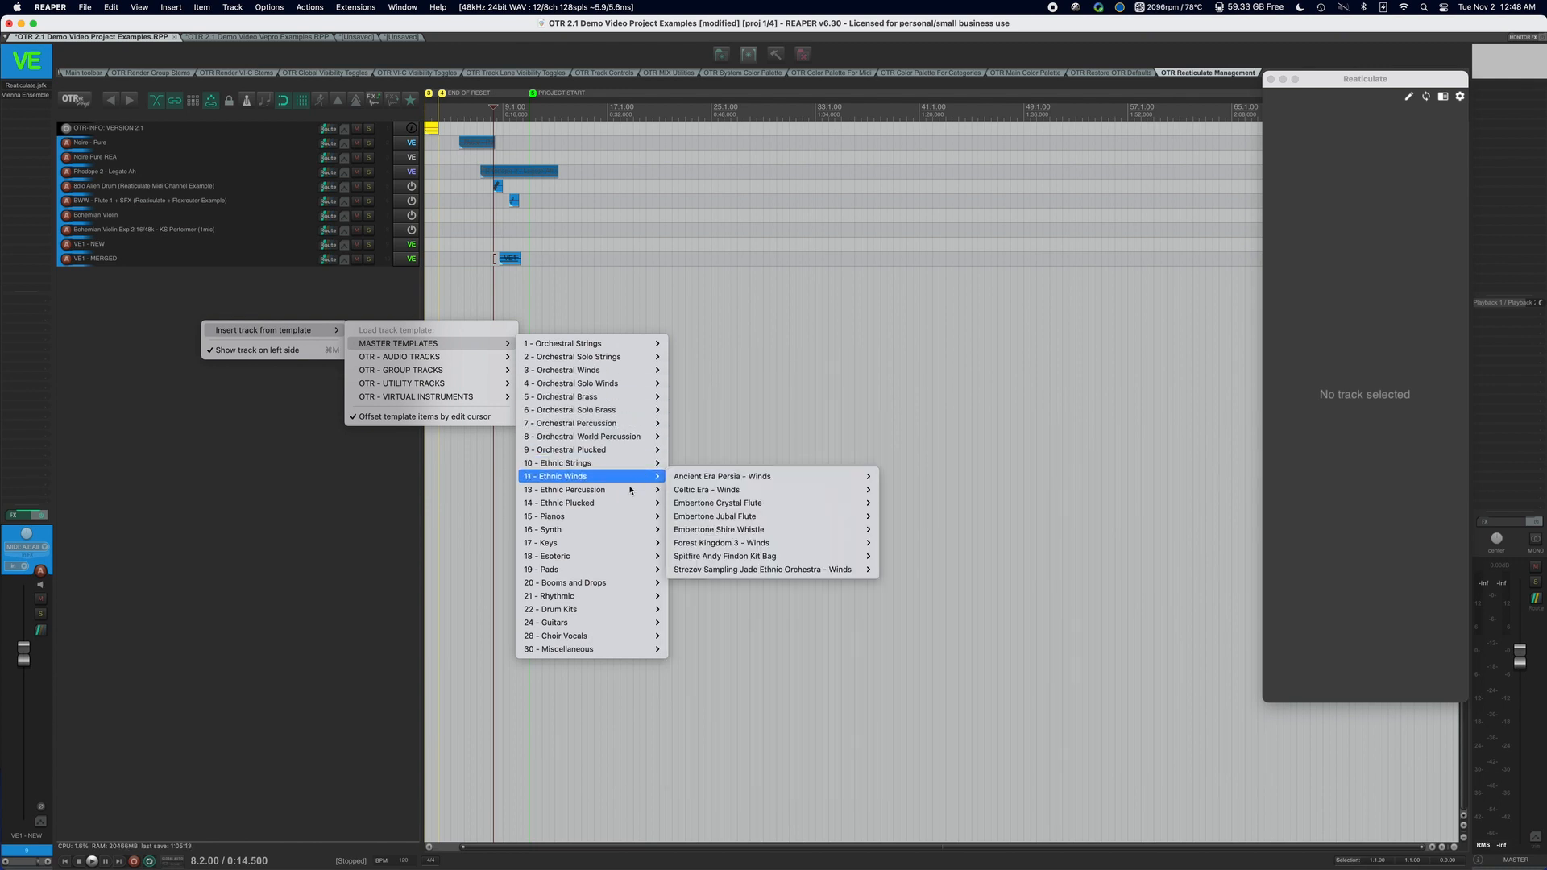
mouse_move(629, 534)
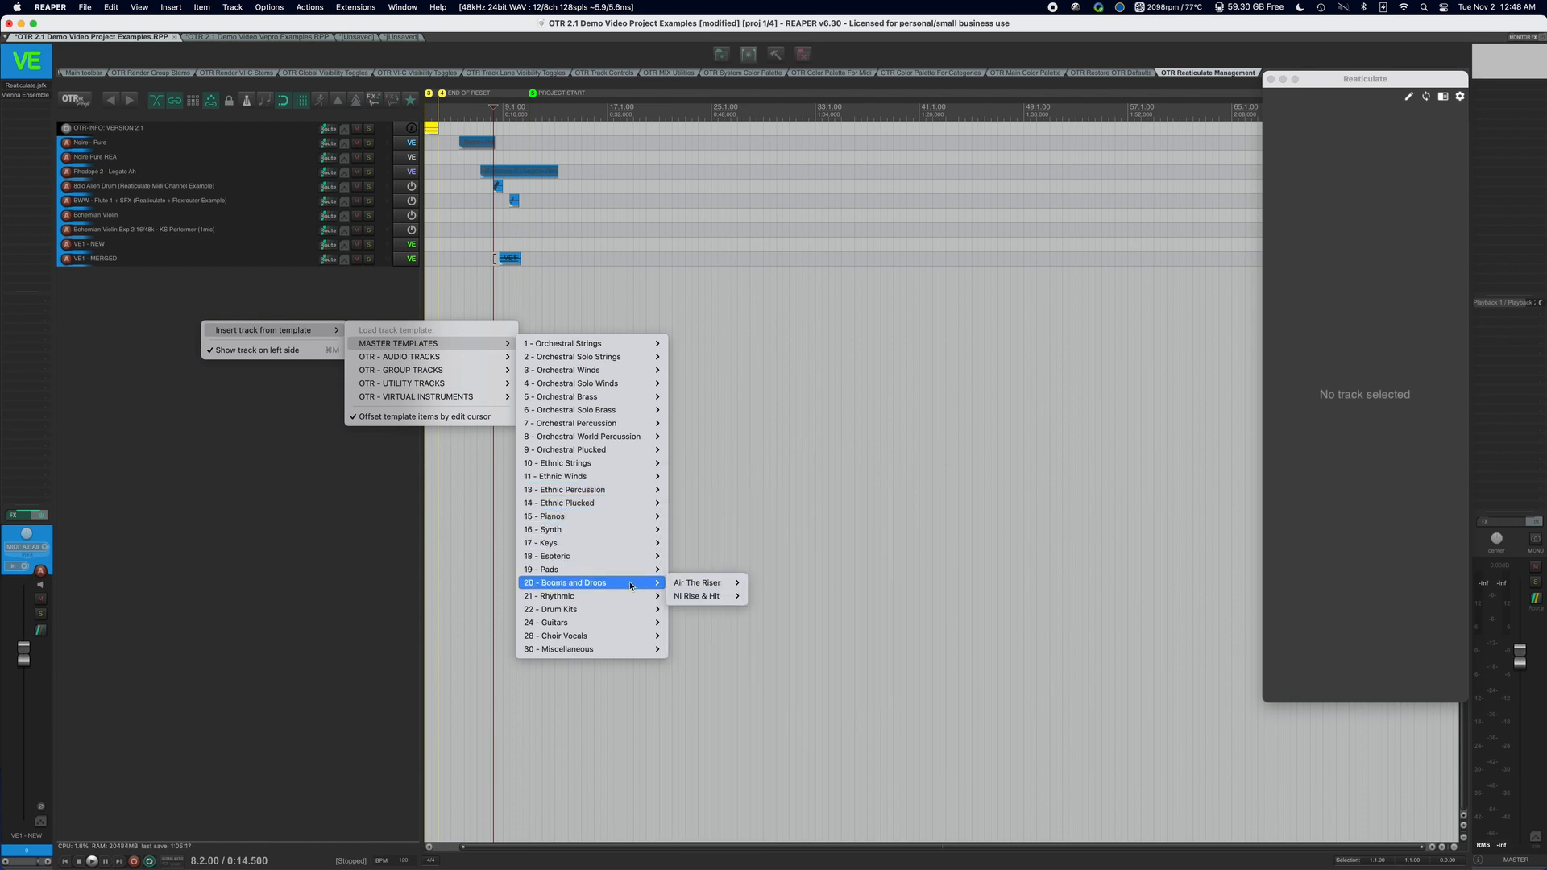
mouse_move(631, 594)
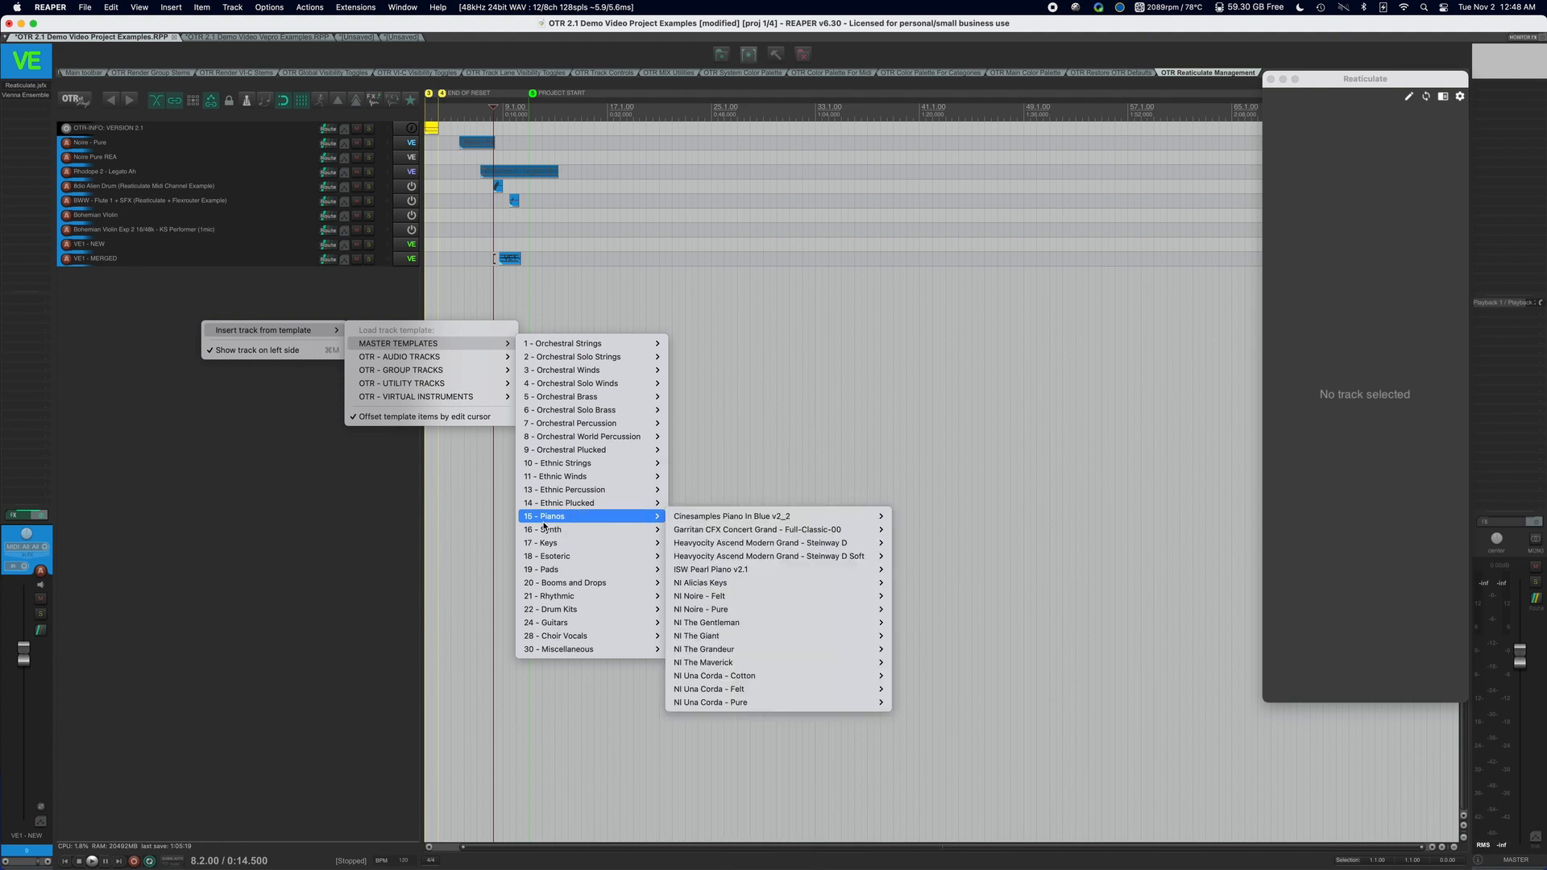
click(351, 529)
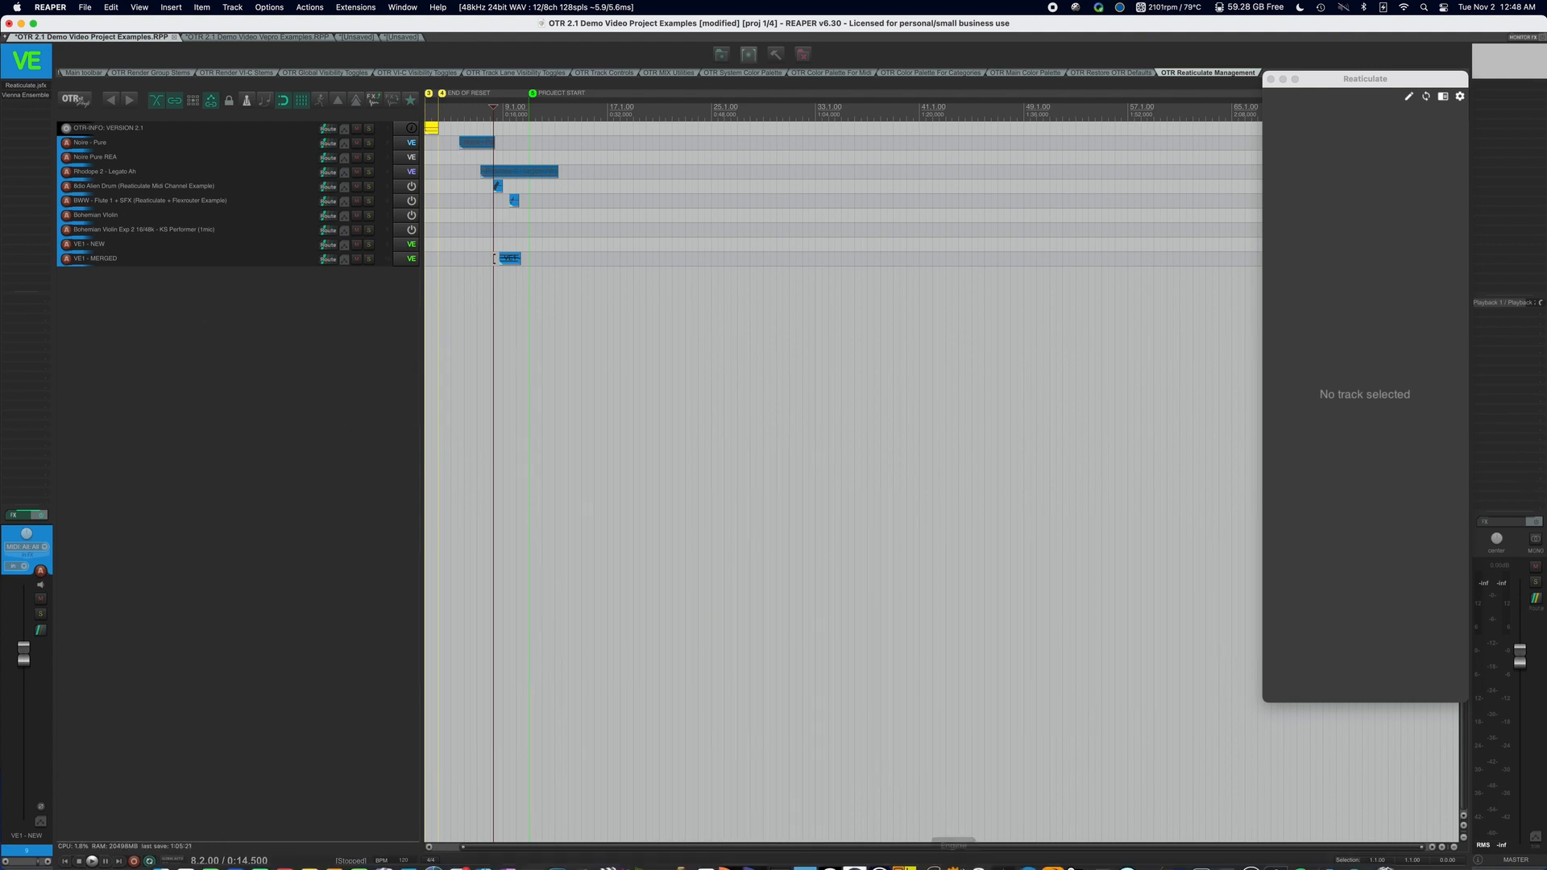
Switch to Vienna Ensemble Pro Server, reposition its window and view the commands for opening and saving server projects.
mouse_move(970, 865)
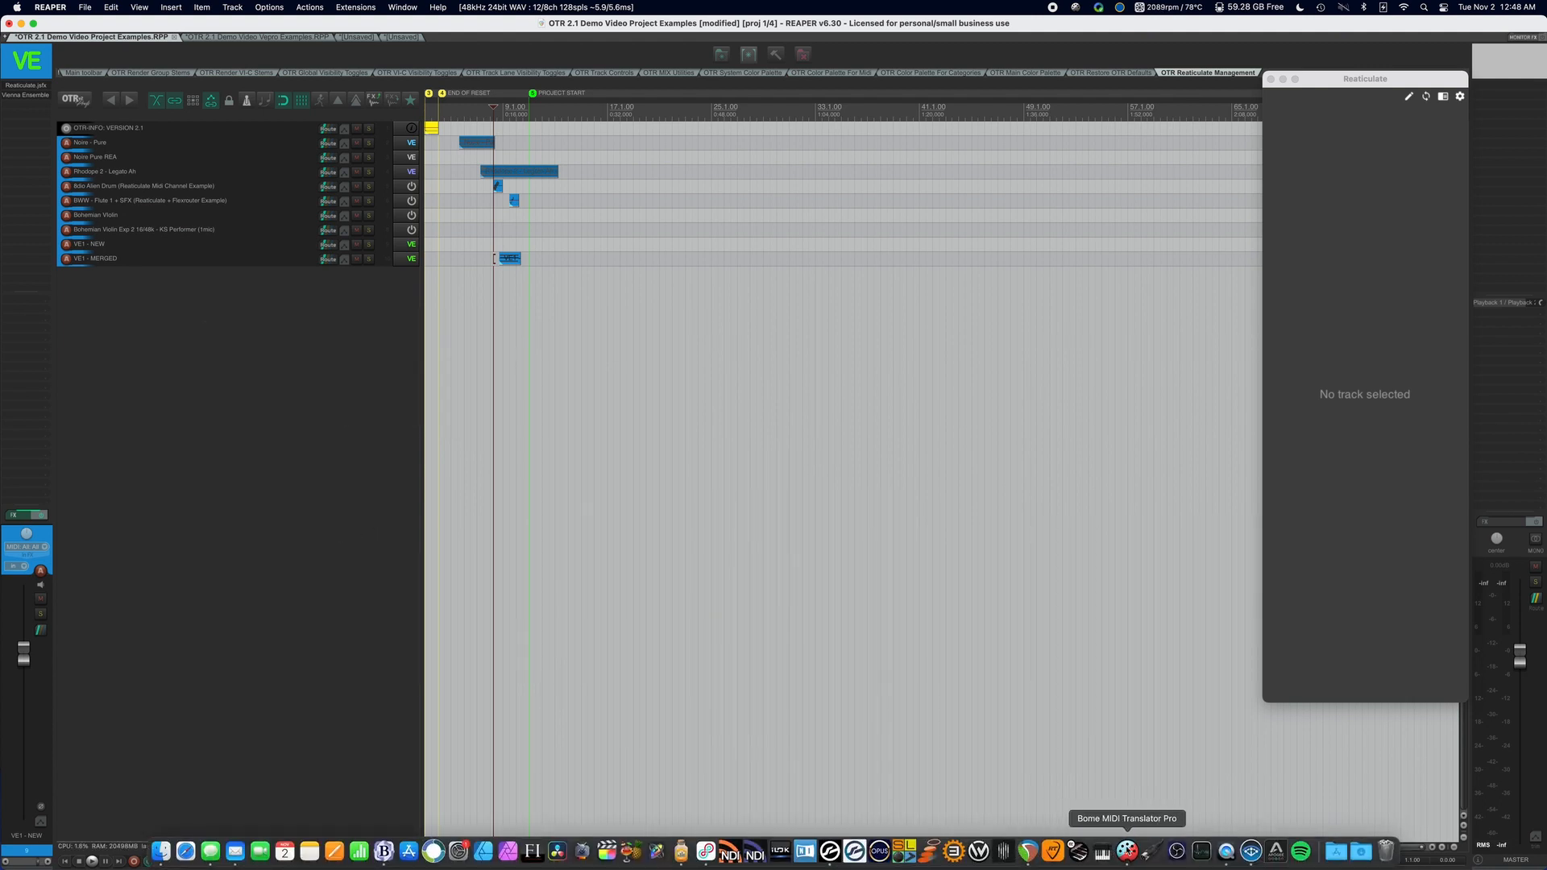
click(1252, 851)
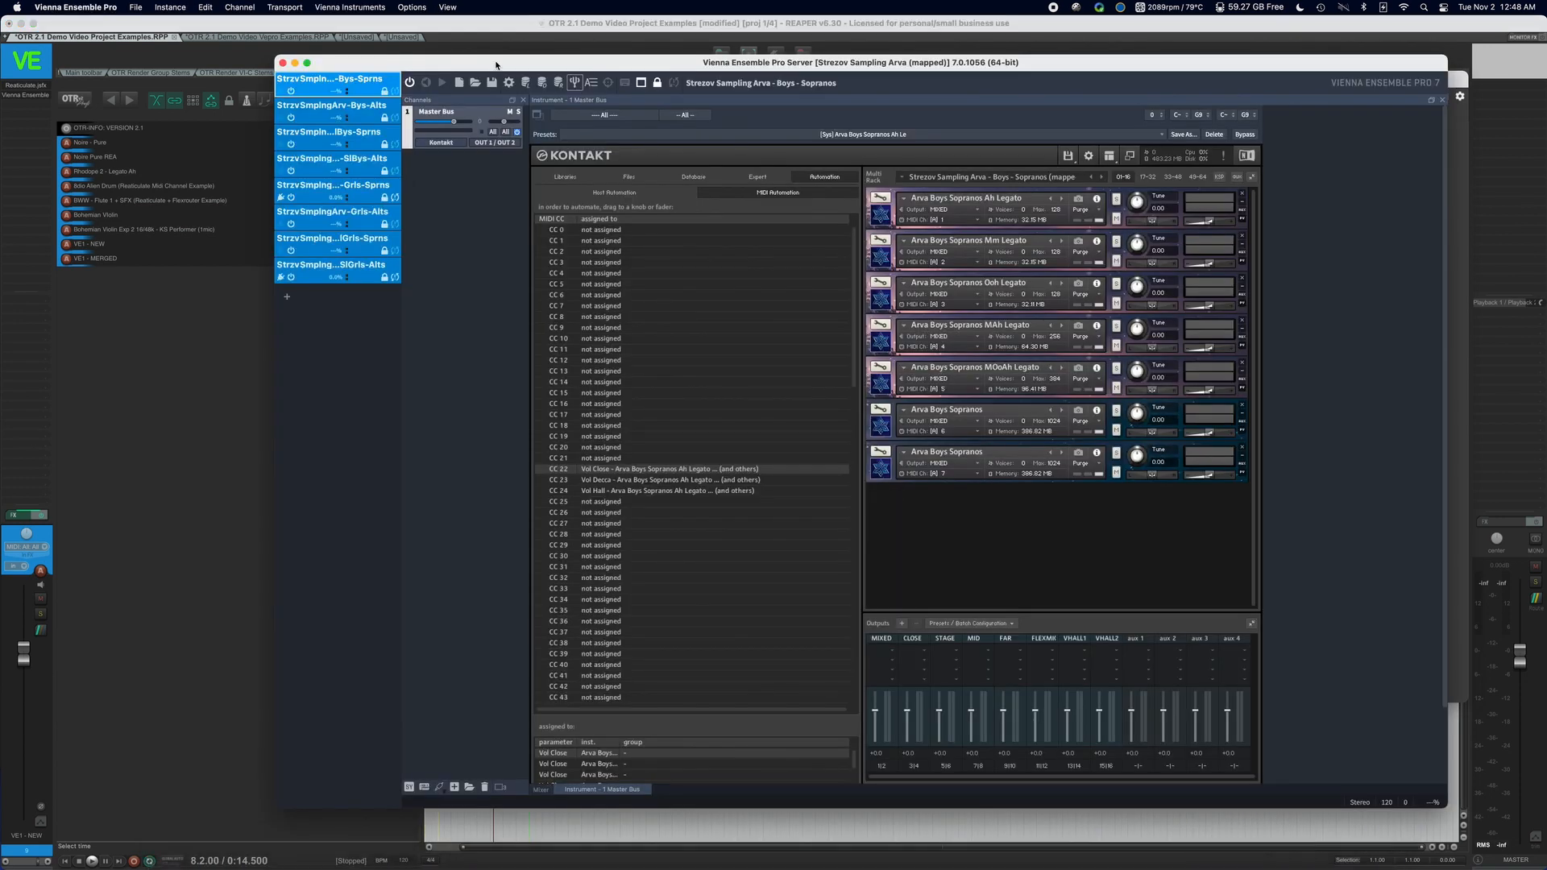
drag(363, 62, 256, 42)
click(135, 8)
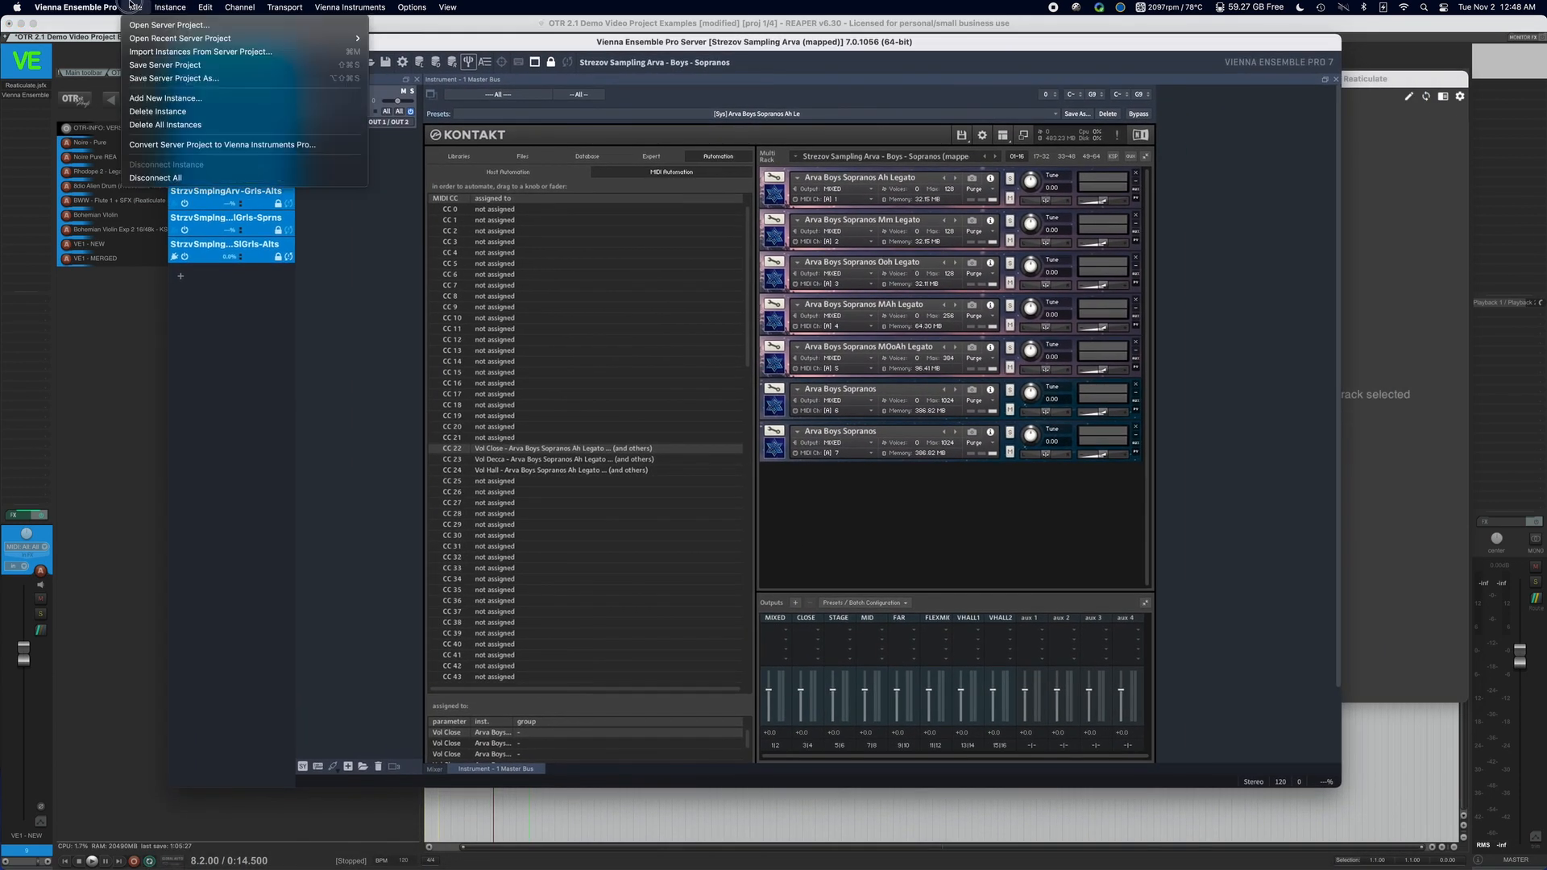
click(229, 279)
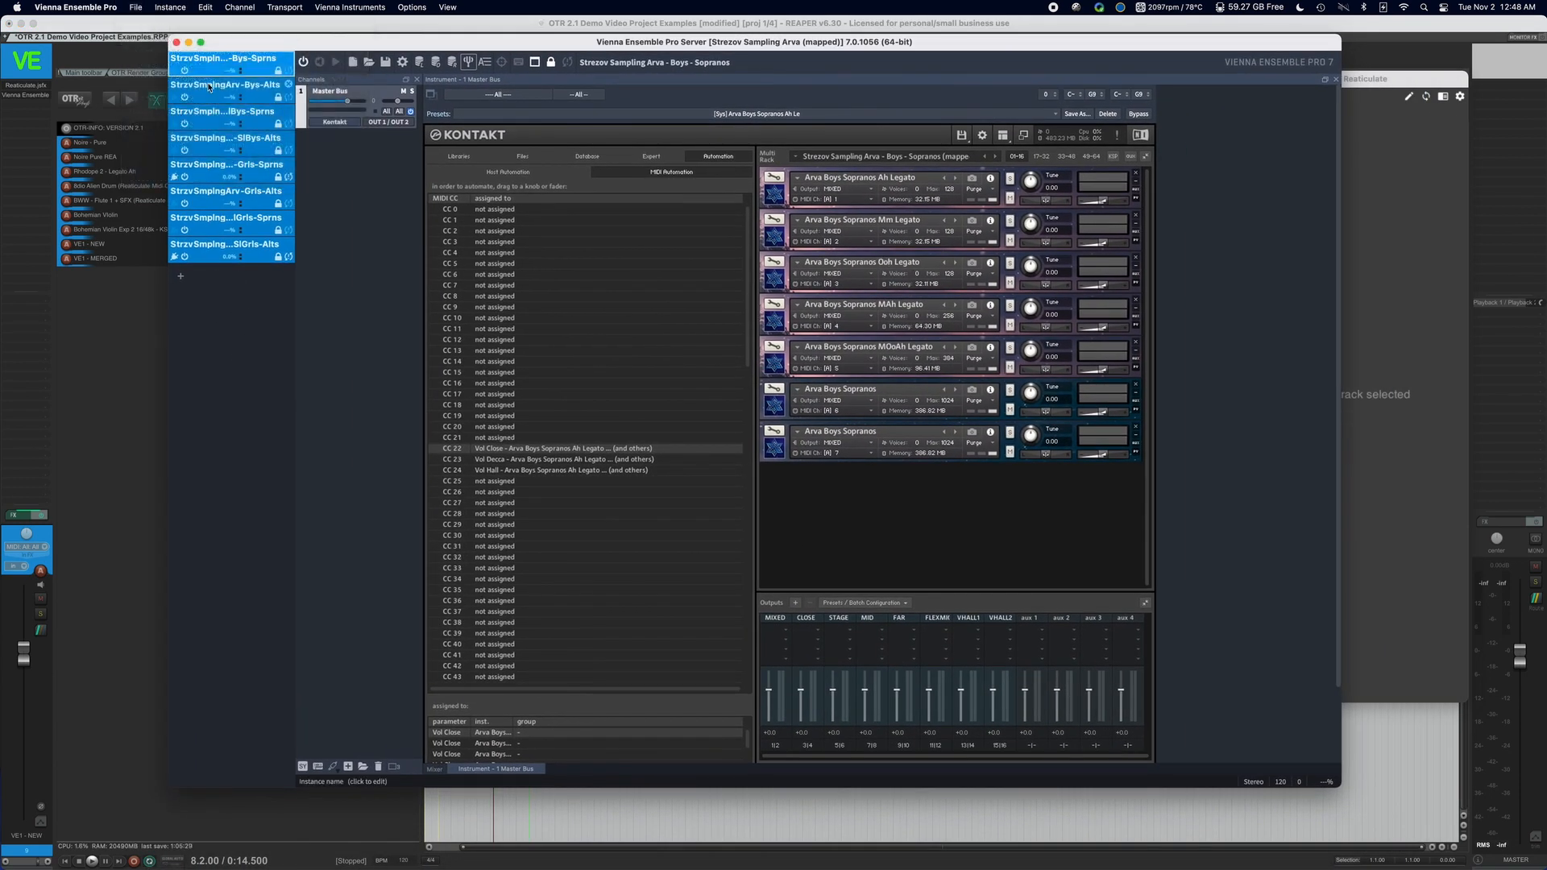
Close the Strezov Sampling Arva server project without saving its changes, and relaunch Vienna Ensemble Pro Server with an empty project.
click(177, 42)
click(840, 433)
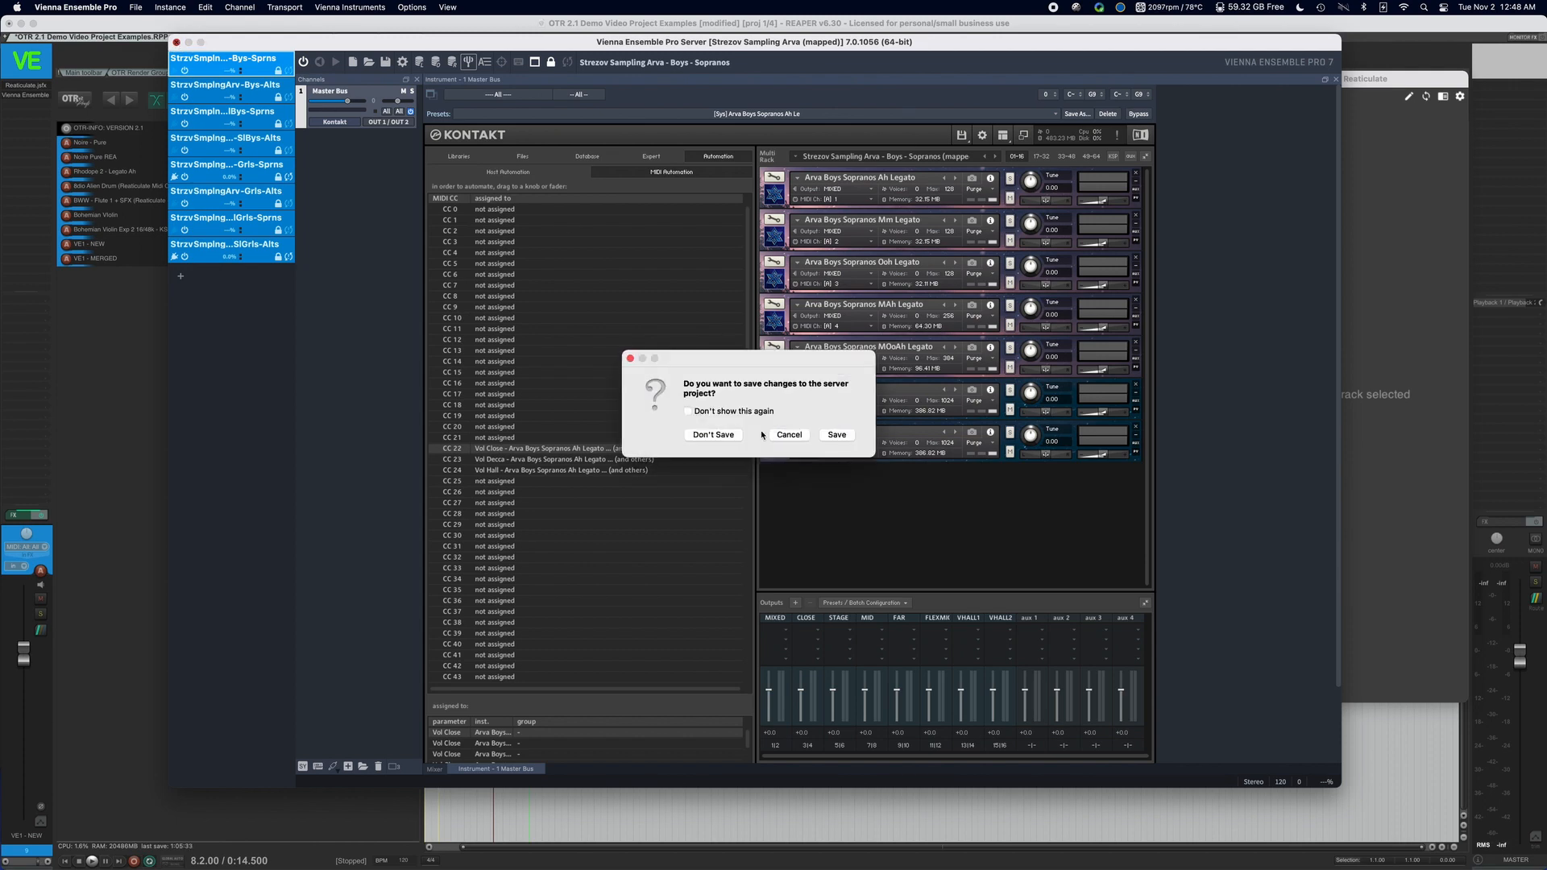
click(711, 433)
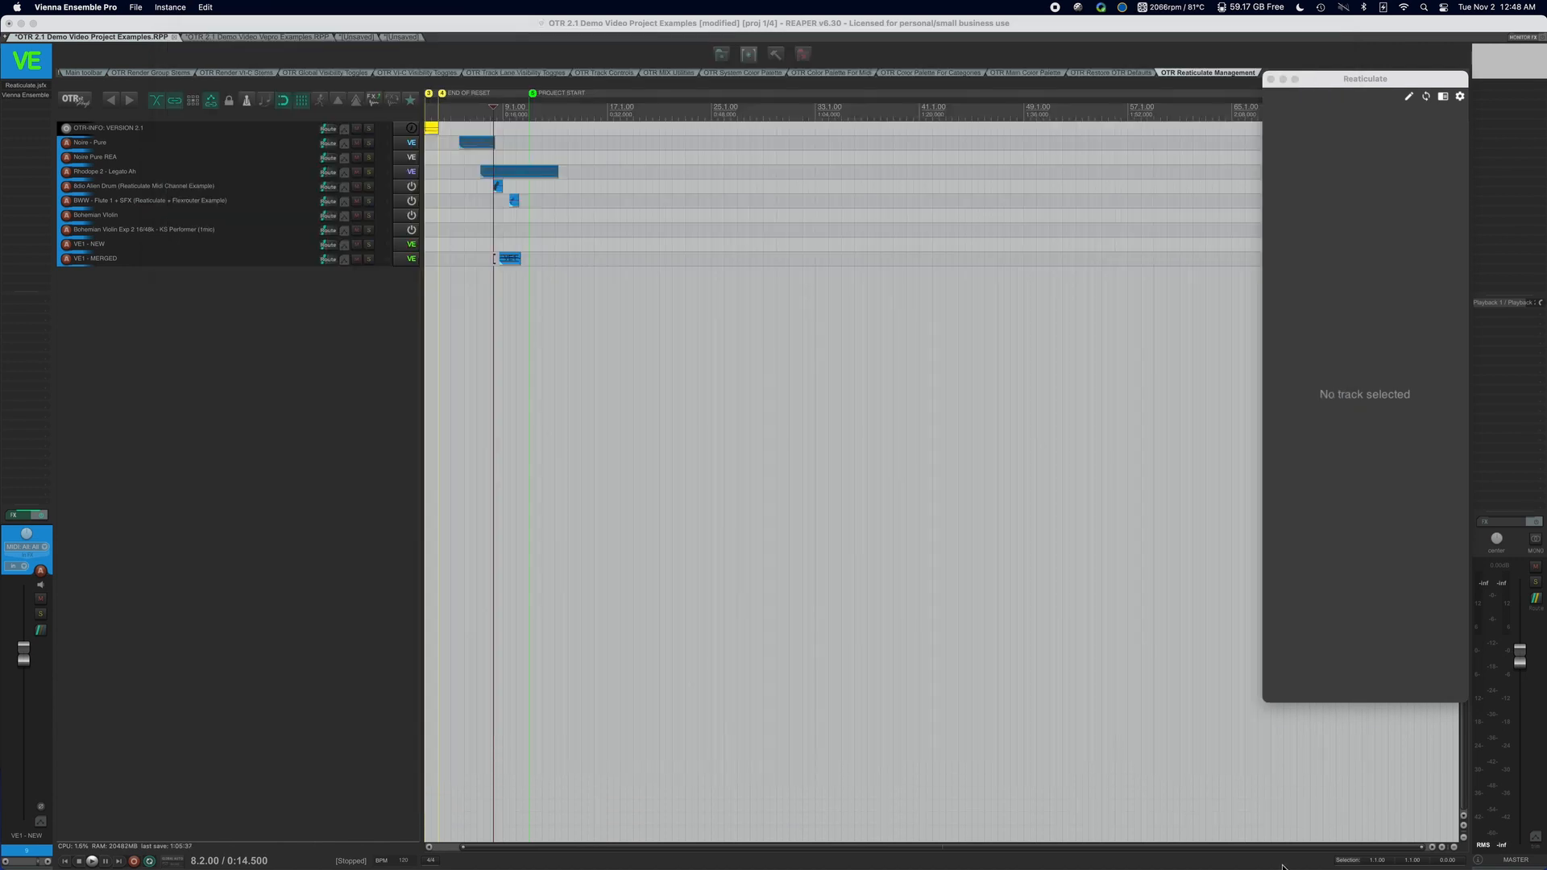
mouse_move(1278, 869)
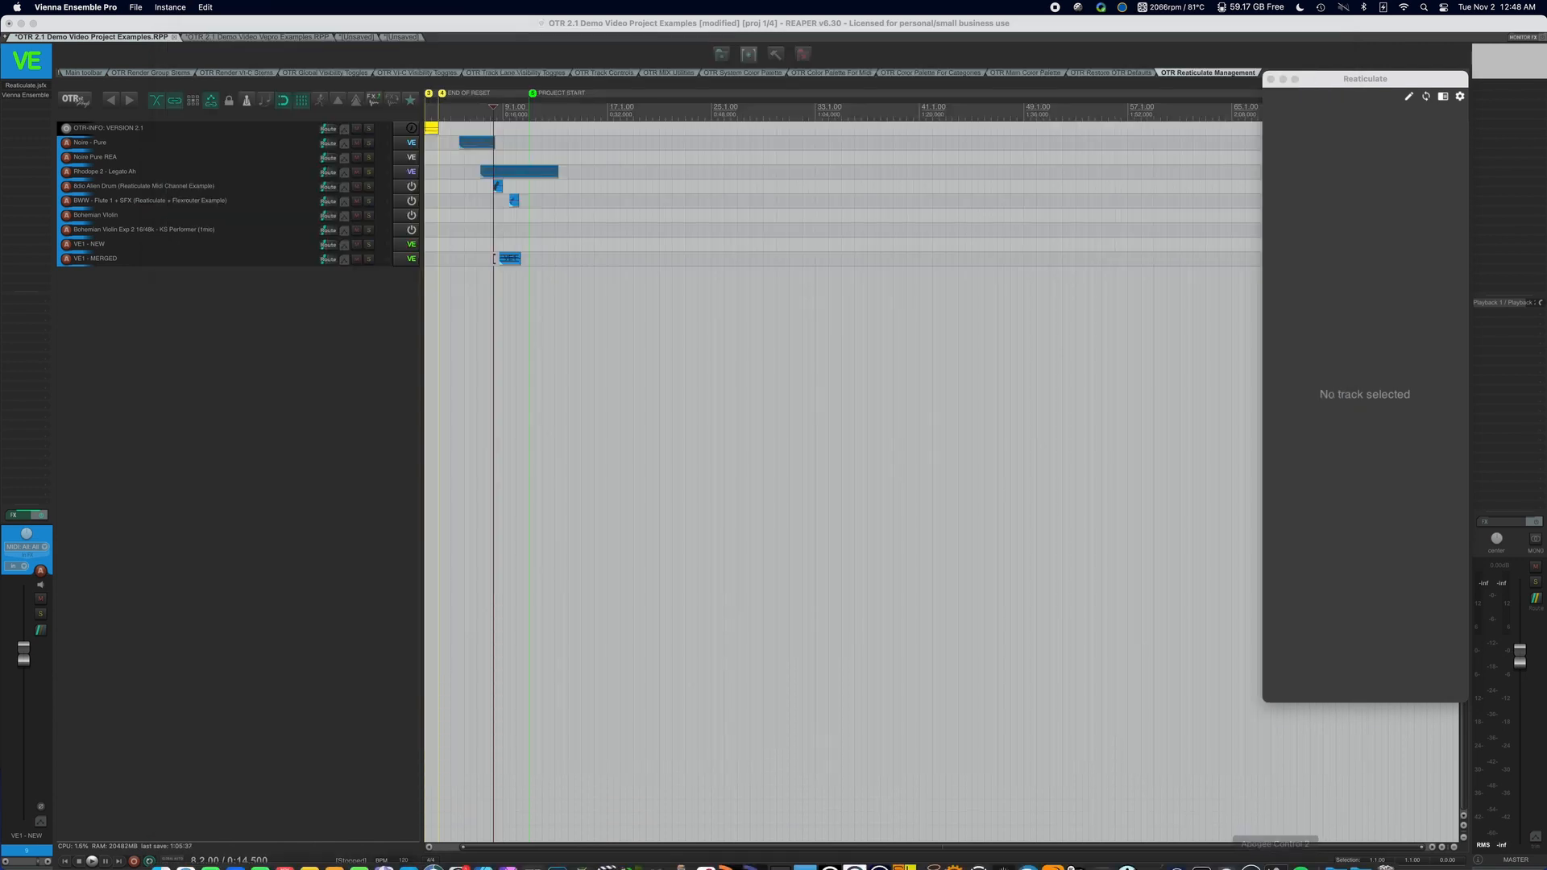
click(1140, 746)
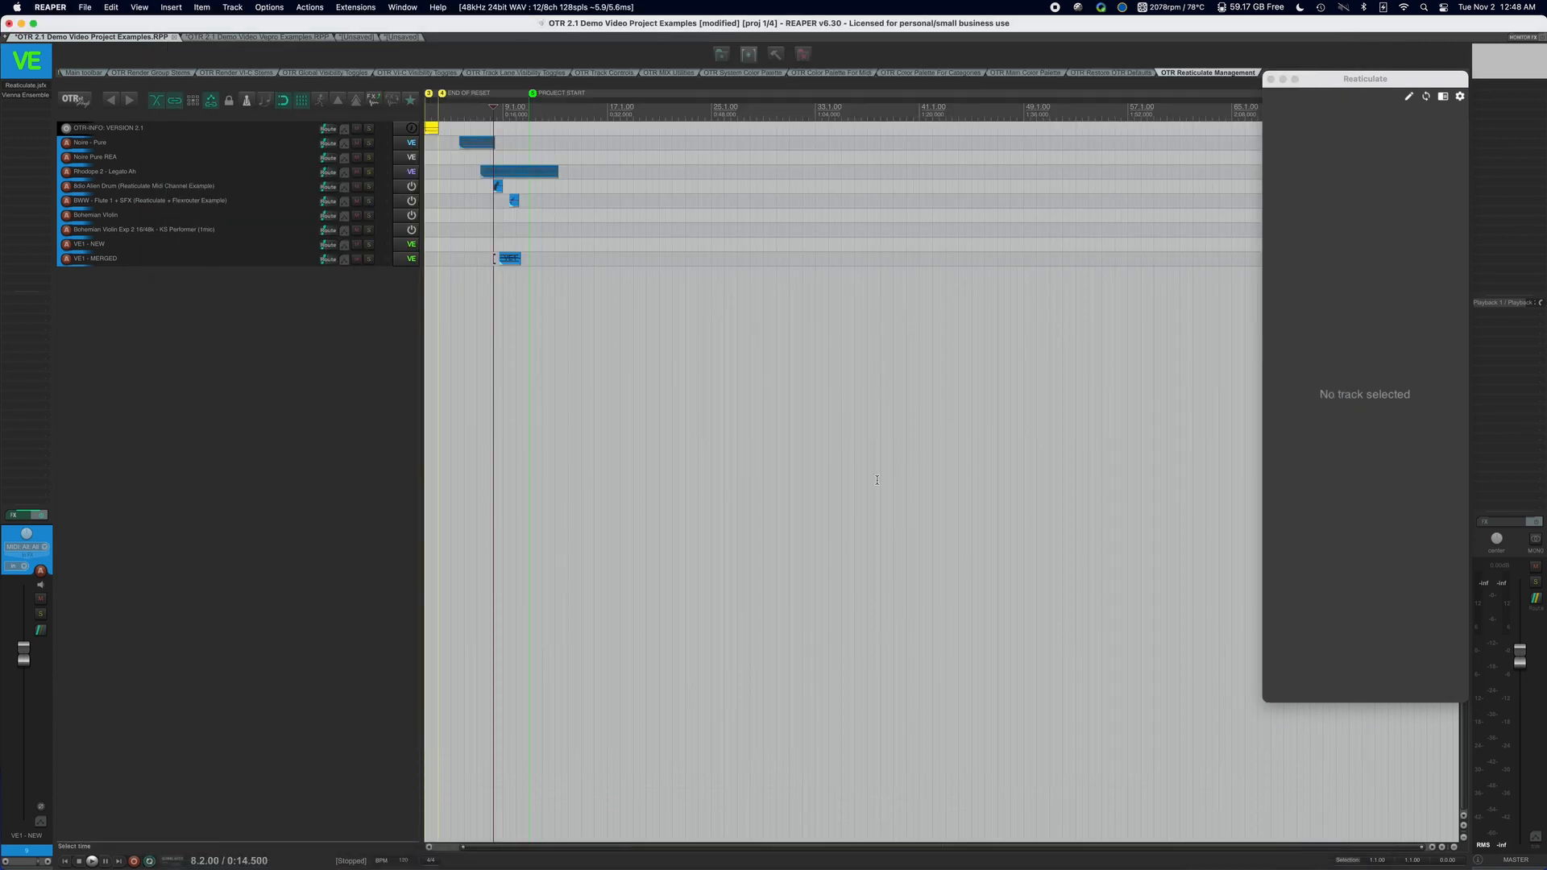
scroll(697, 363, down, 1)
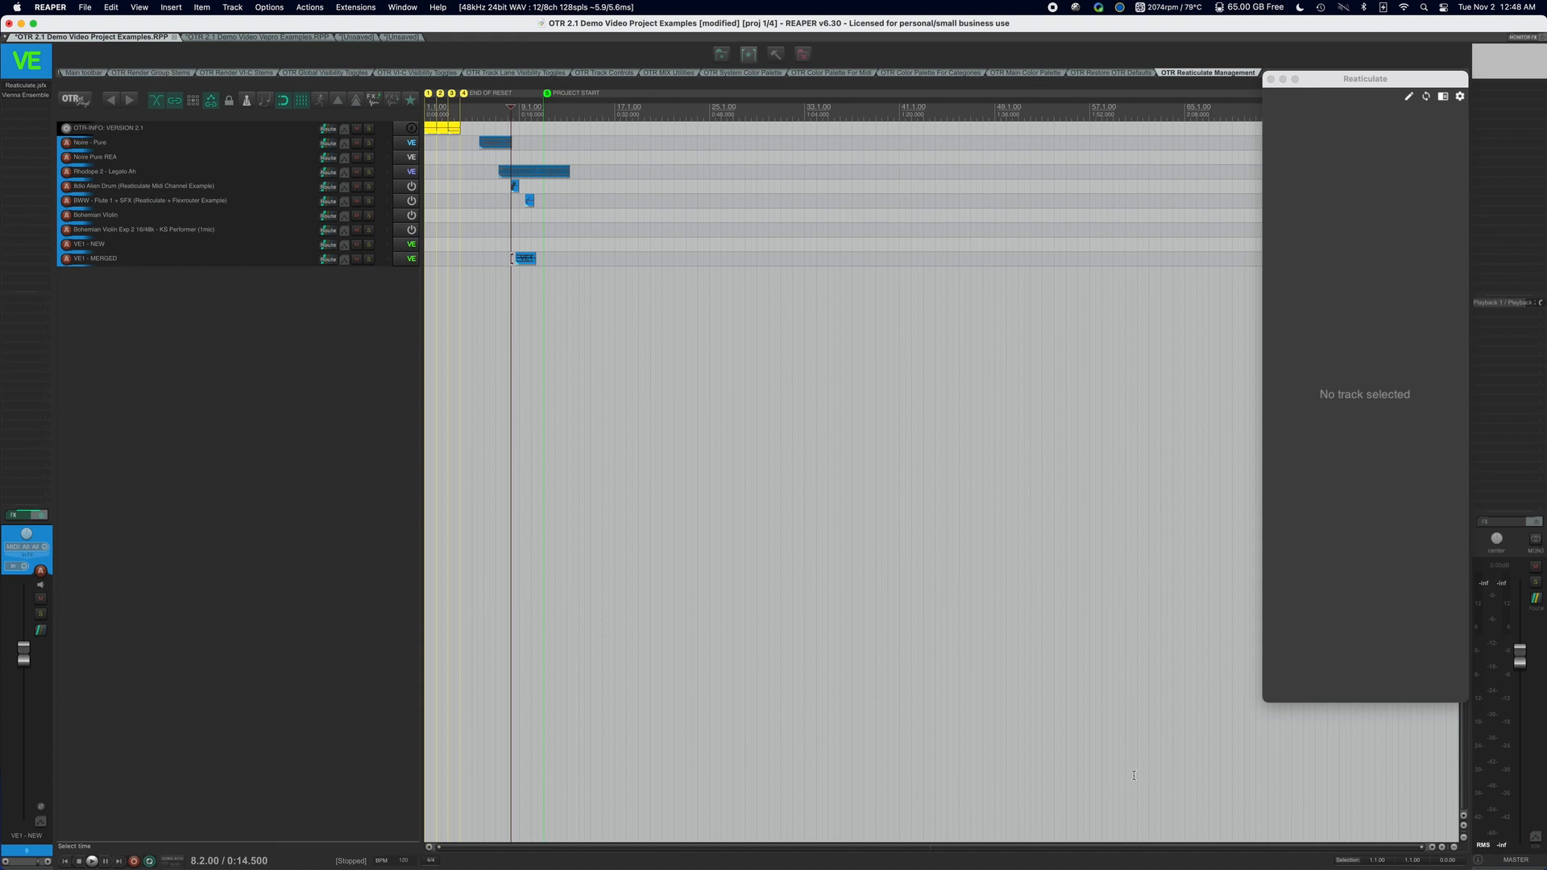
mouse_move(1201, 866)
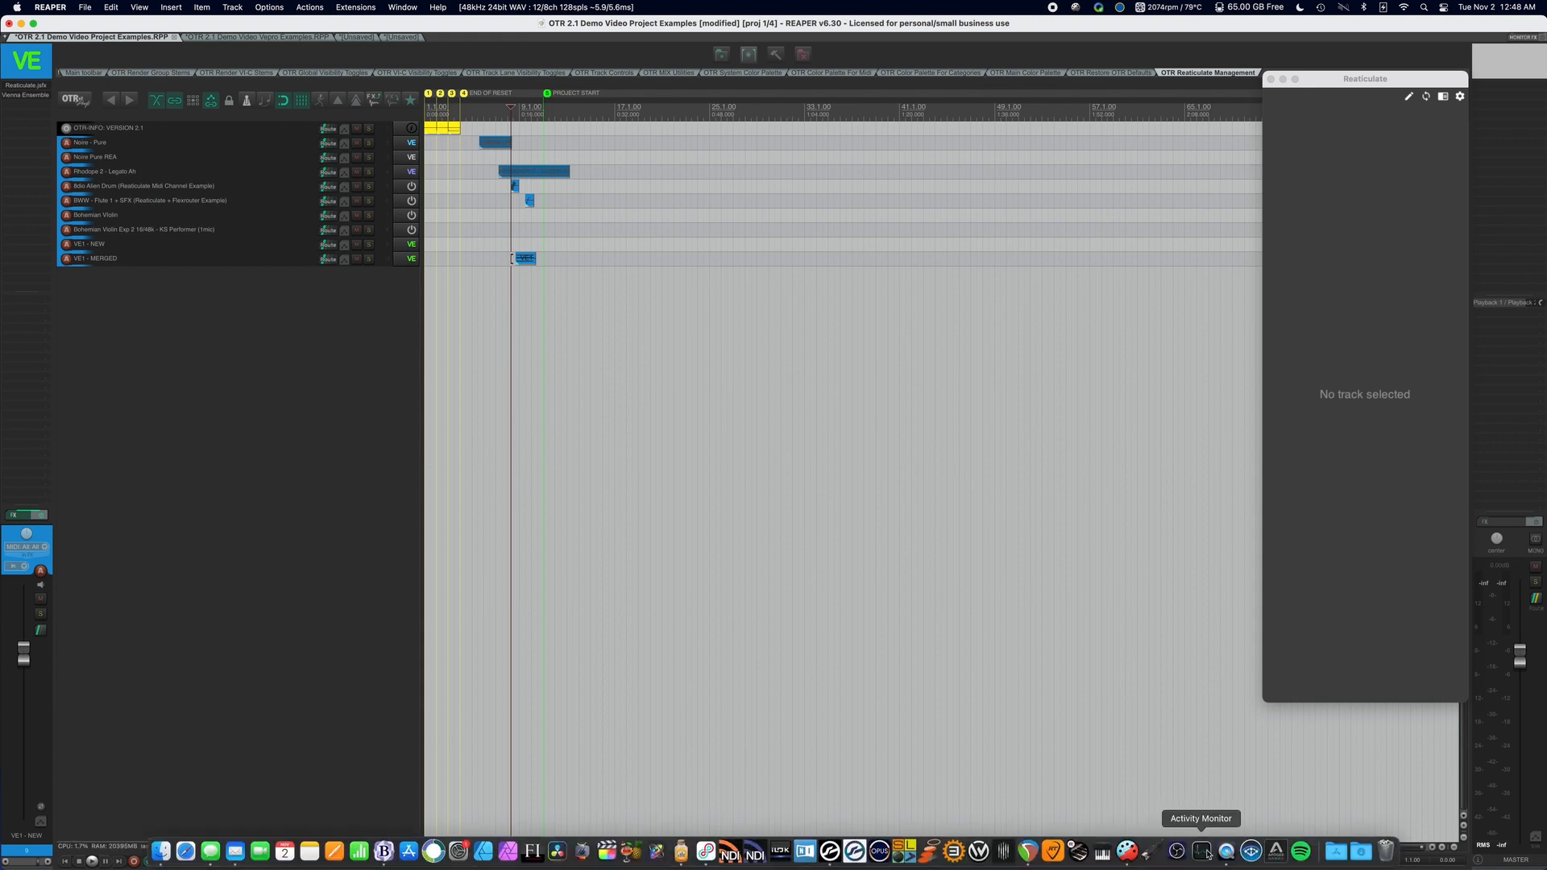
click(1251, 849)
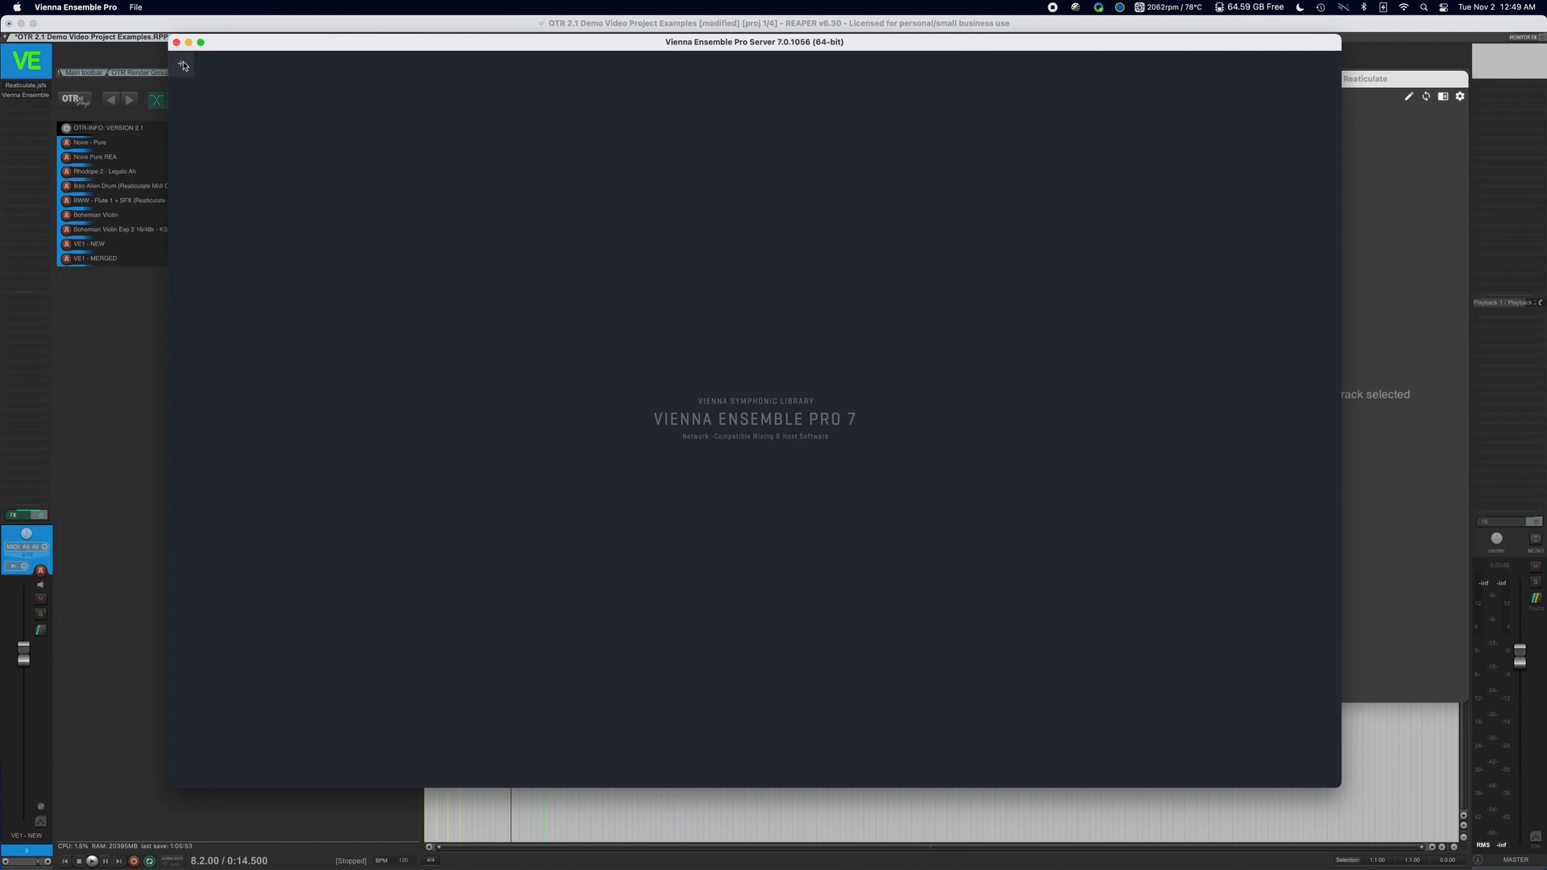
Import the instances from 8dio Age Grand Ensembles.vesp64, leaving out Windchimes, Cimbalom and Tubular Bells.
click(136, 8)
mouse_move(191, 39)
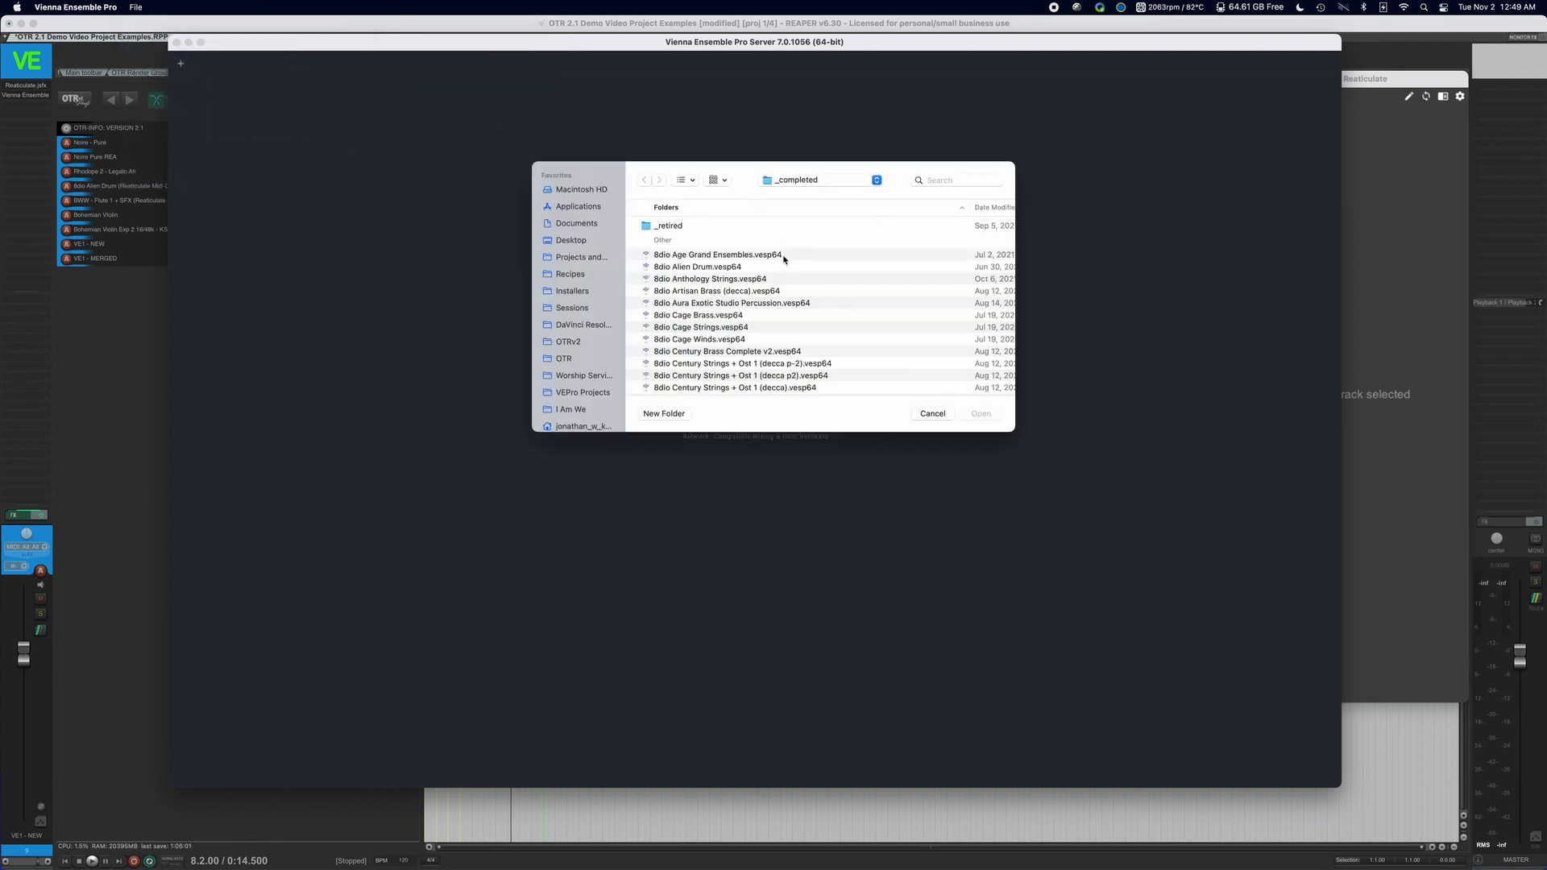
click(784, 256)
scroll(930, 262, right, 5)
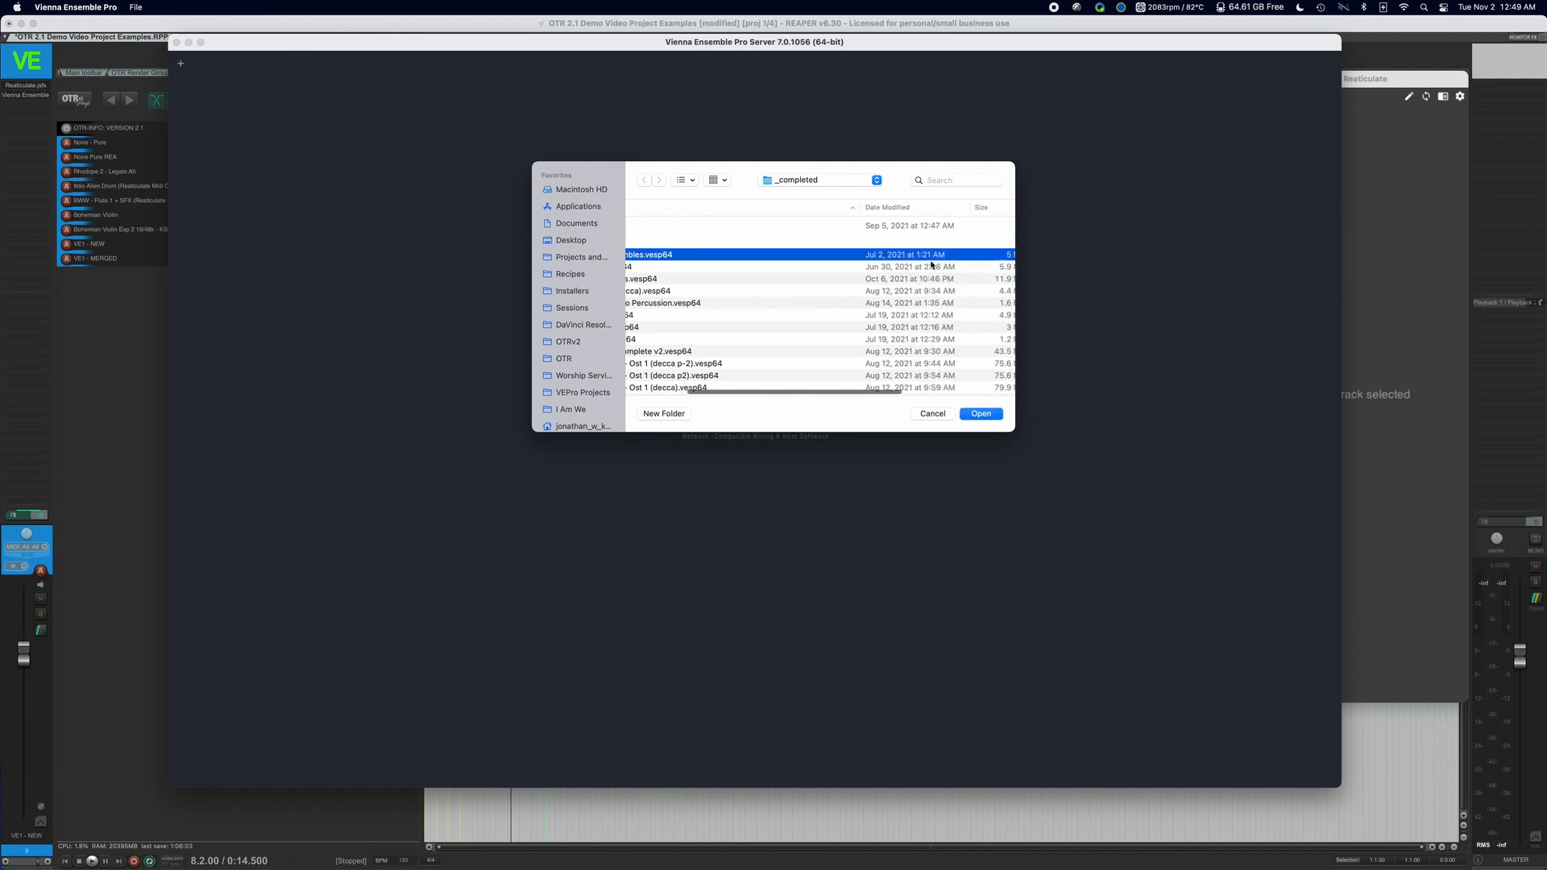
scroll(929, 262, left, 5)
click(980, 414)
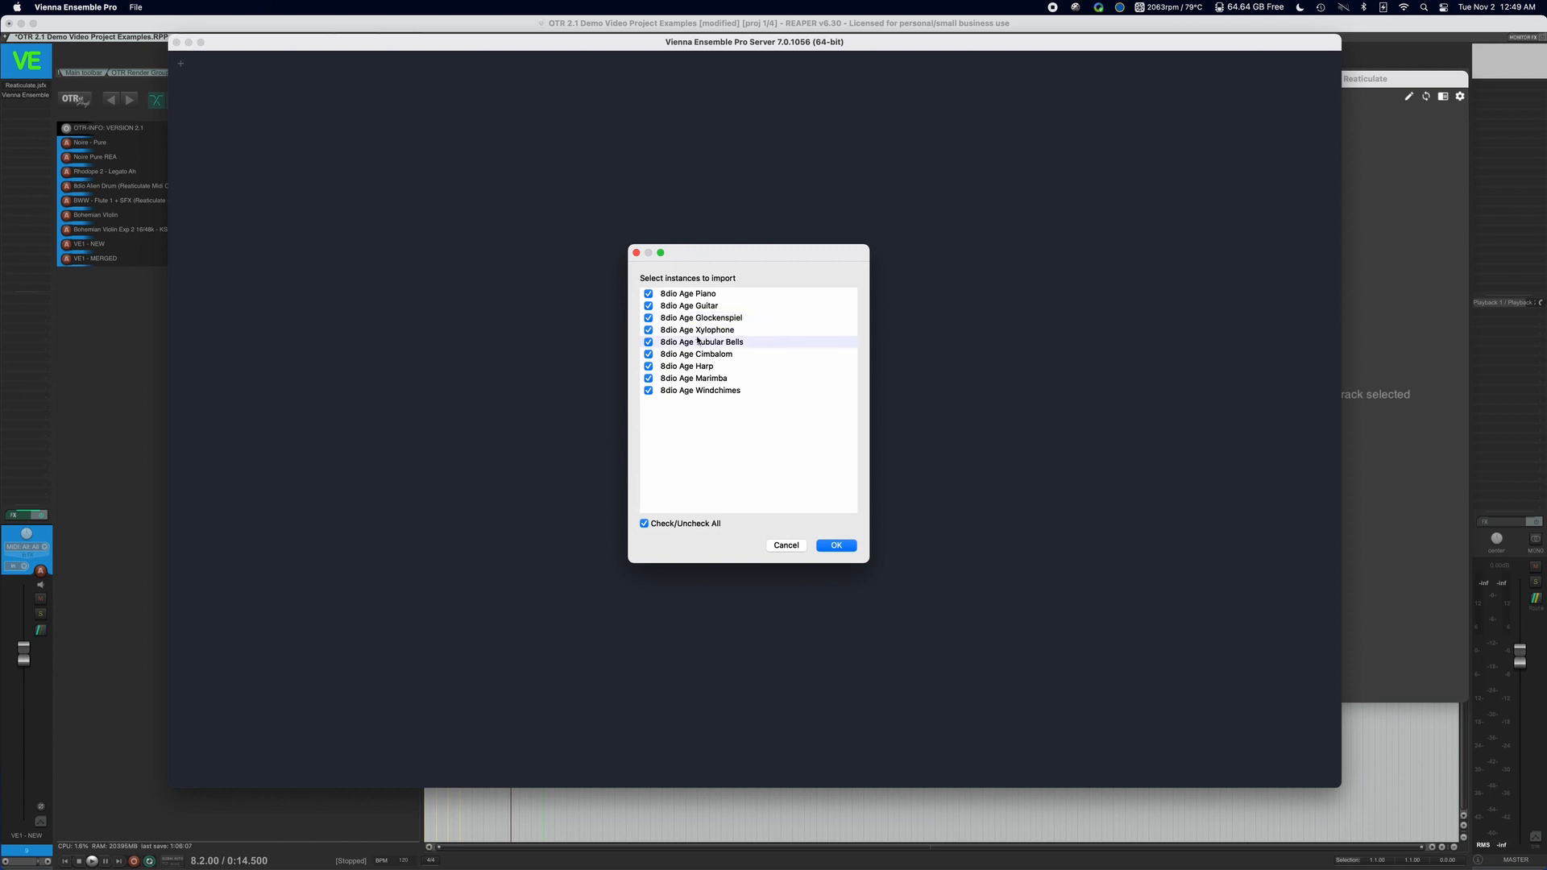
click(649, 390)
click(649, 354)
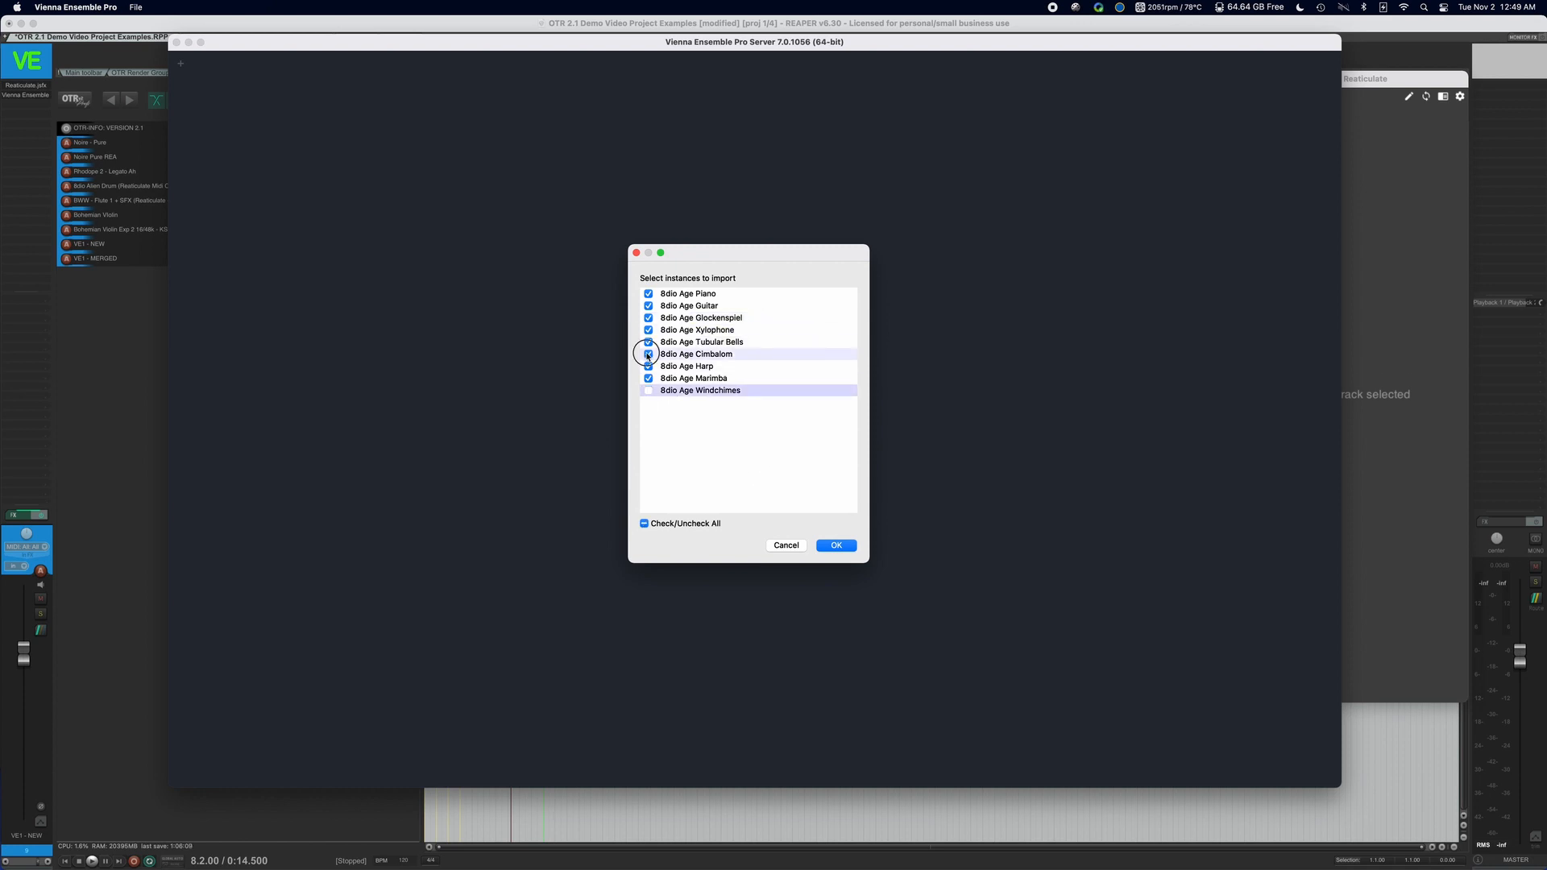
click(649, 342)
click(837, 545)
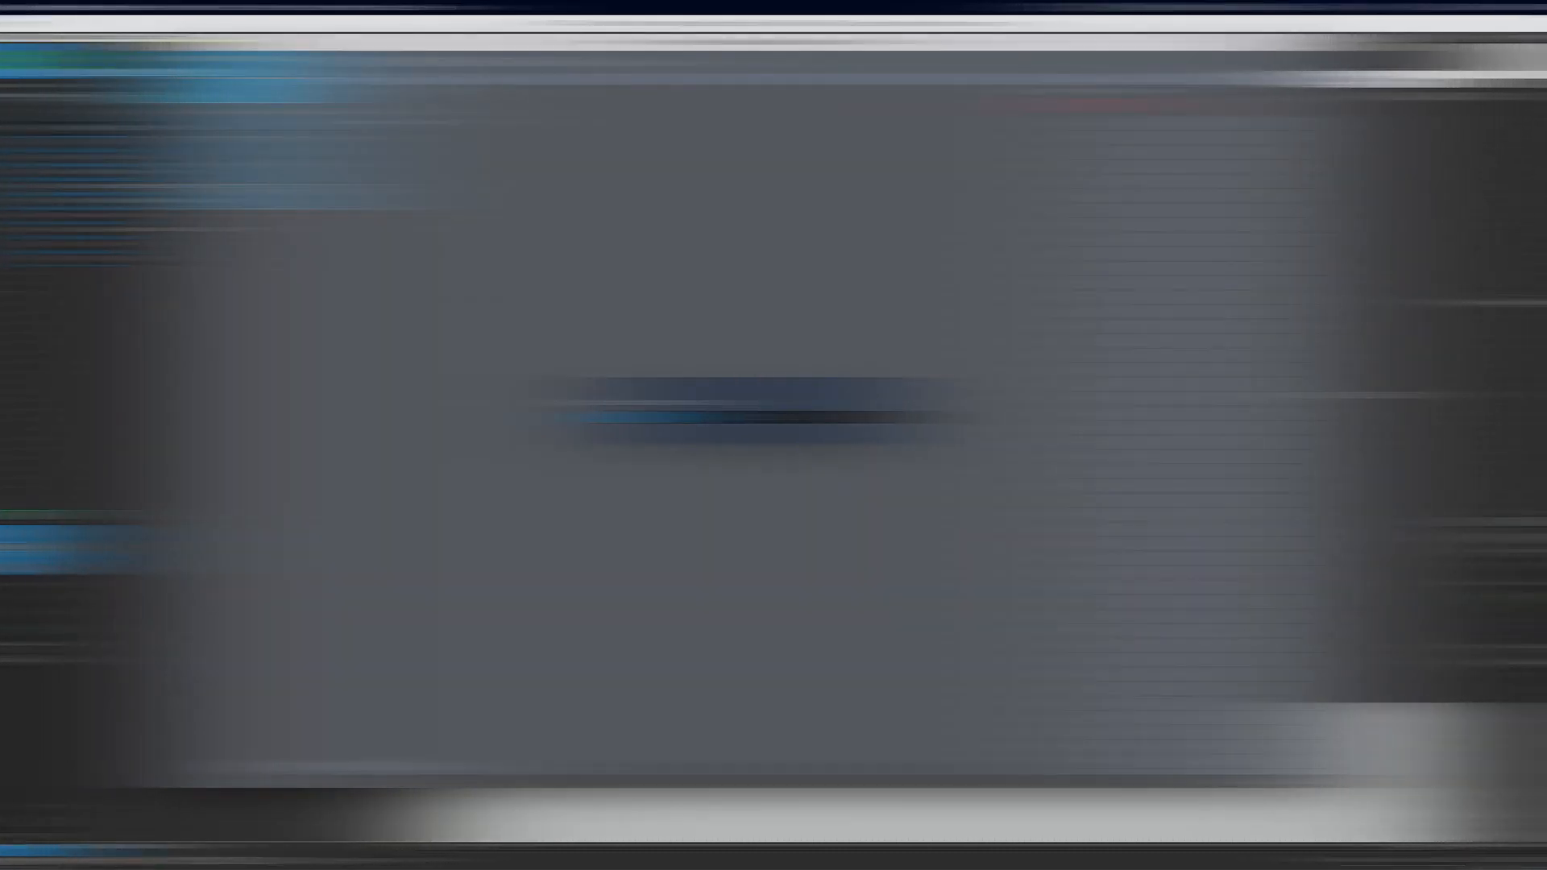
Import the EW Voices of Soul - Main instance from EW Voices of Soul (default).vesp64 and dismiss the insert error.
click(136, 7)
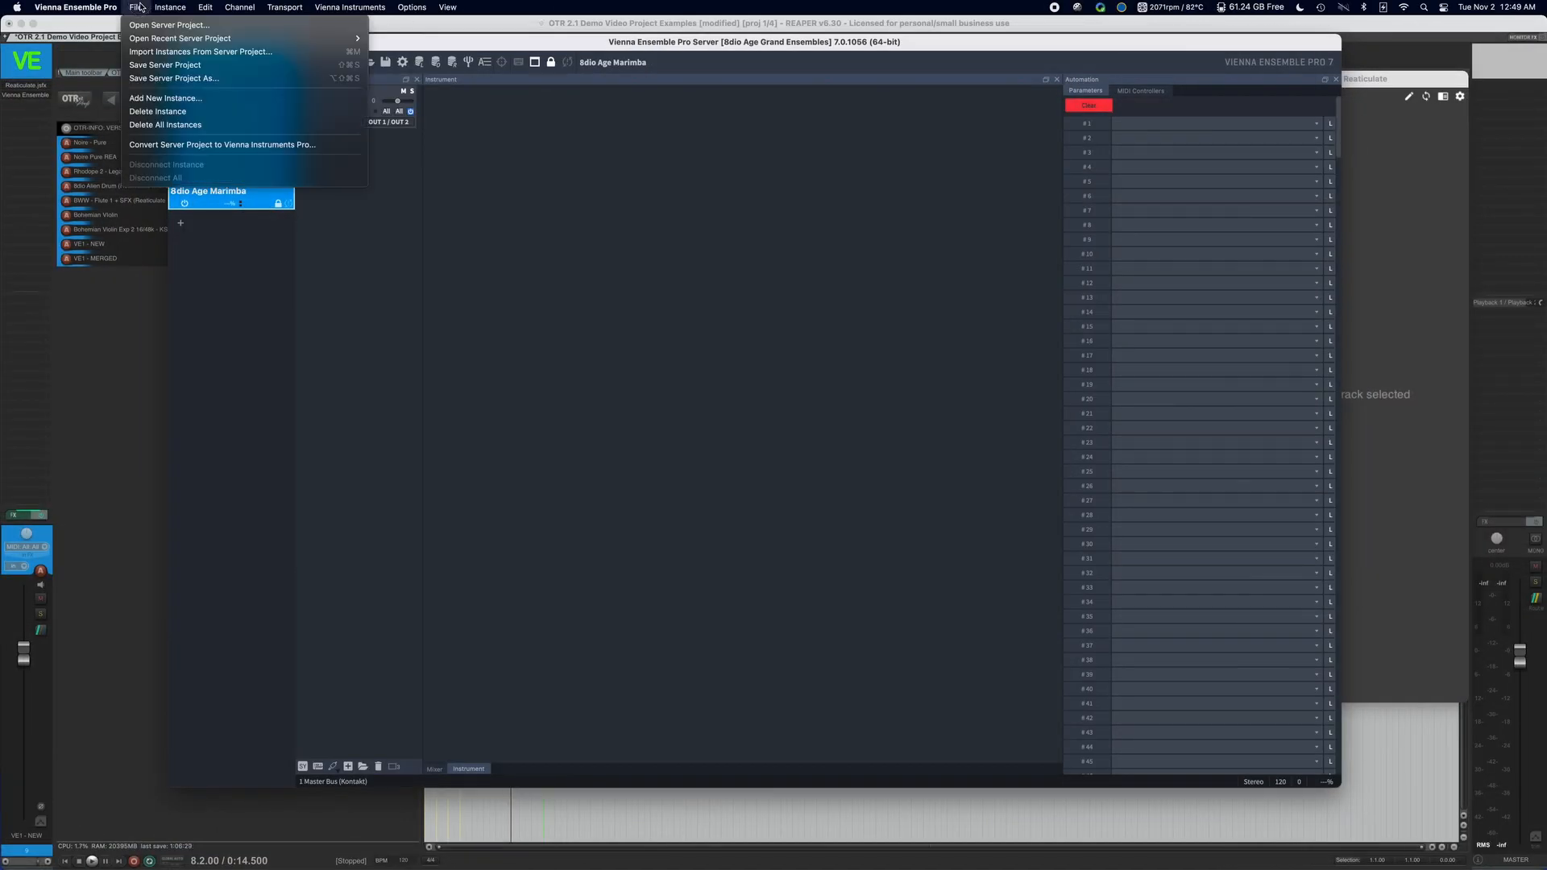
click(231, 55)
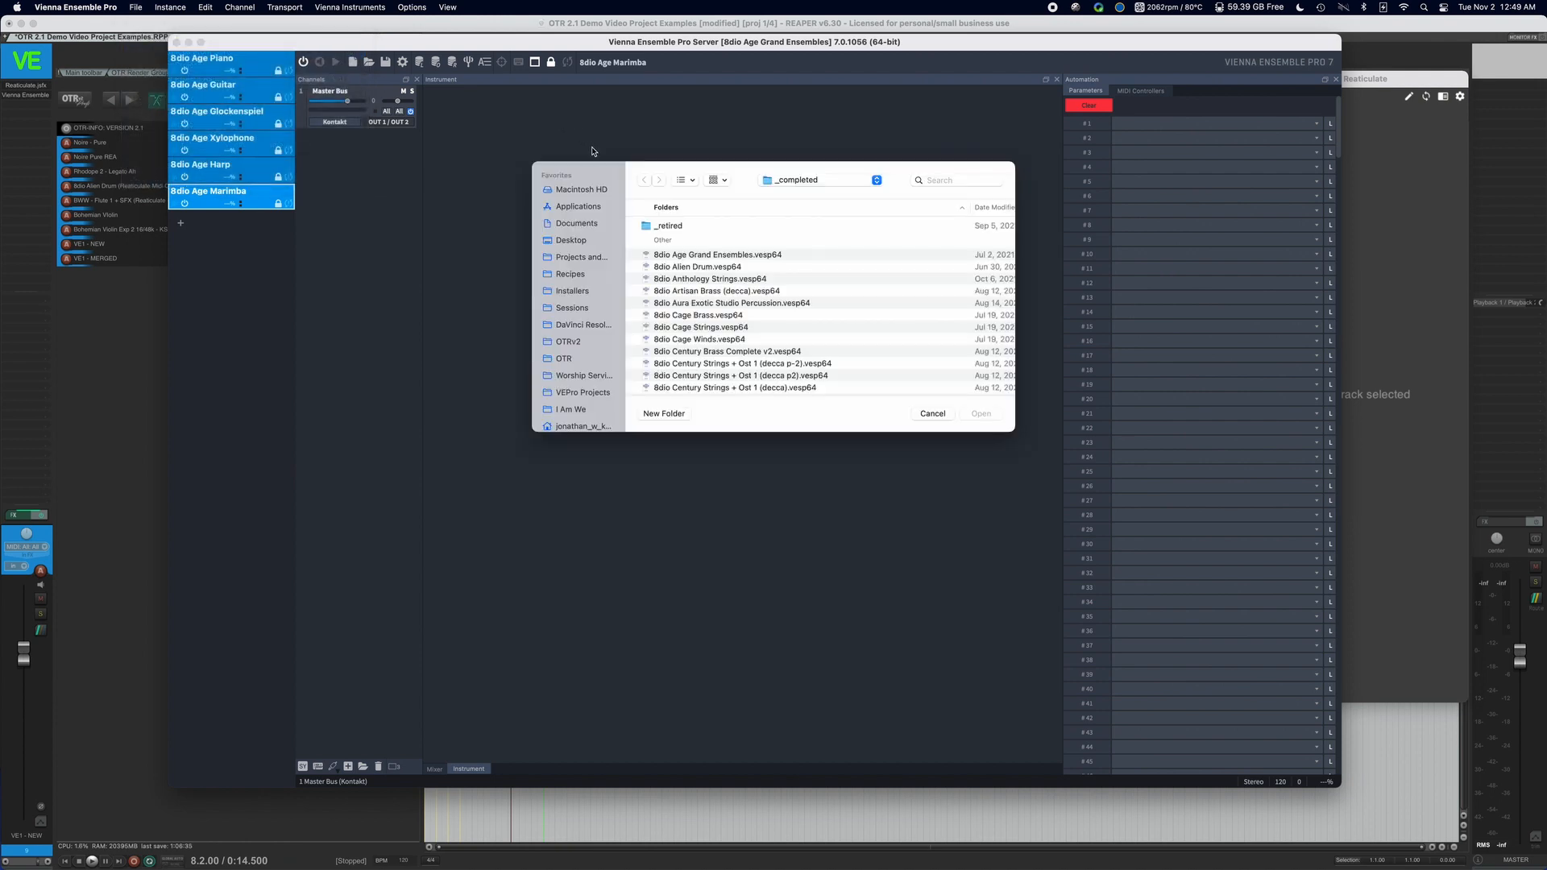
scroll(764, 305, down, 10)
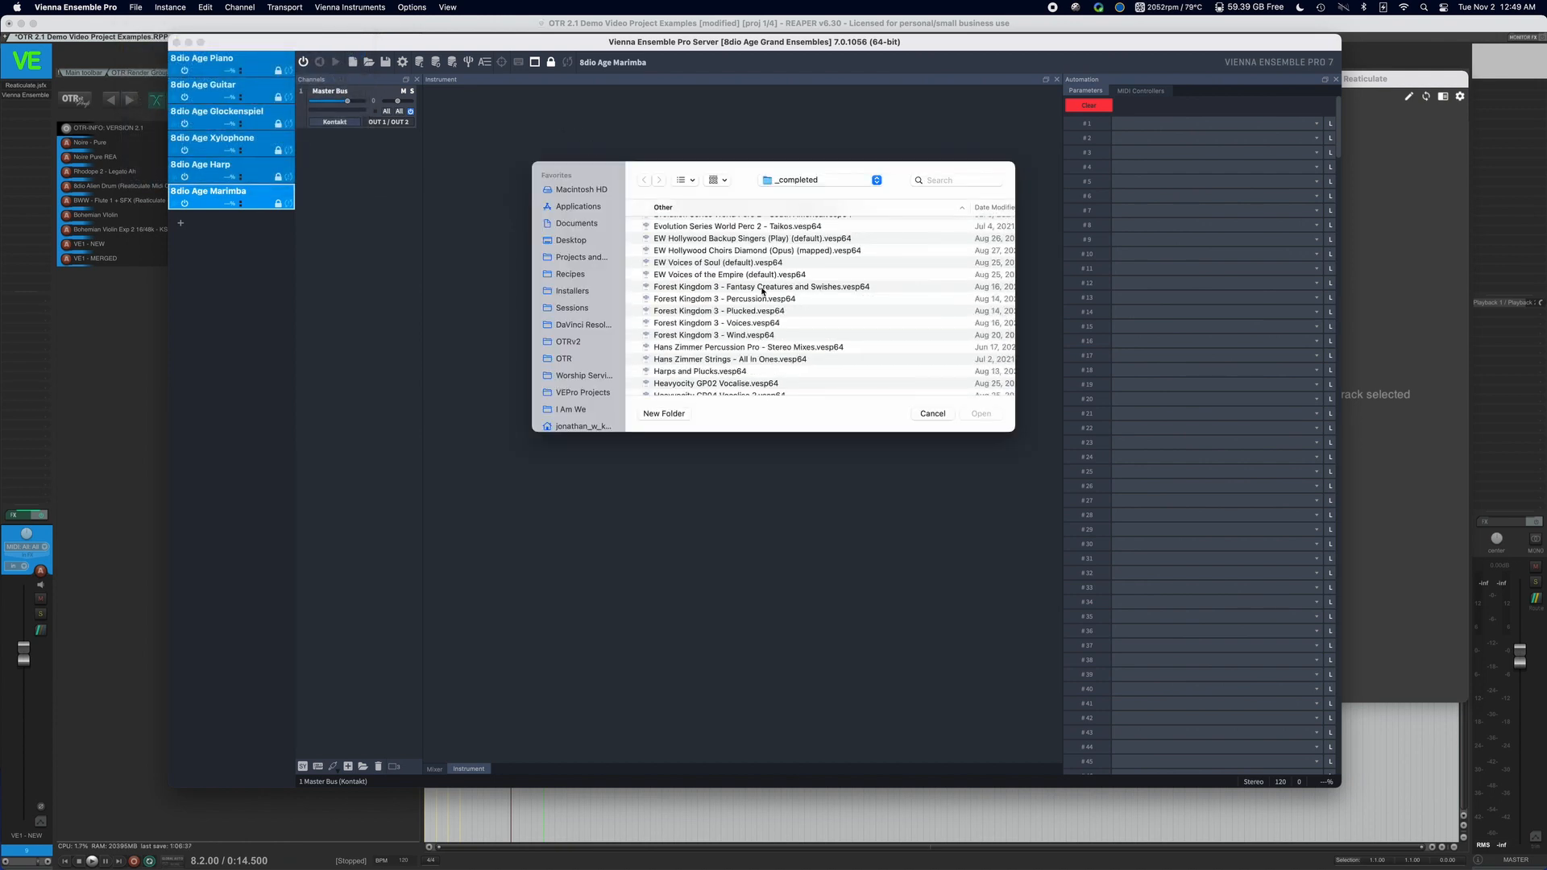
click(761, 263)
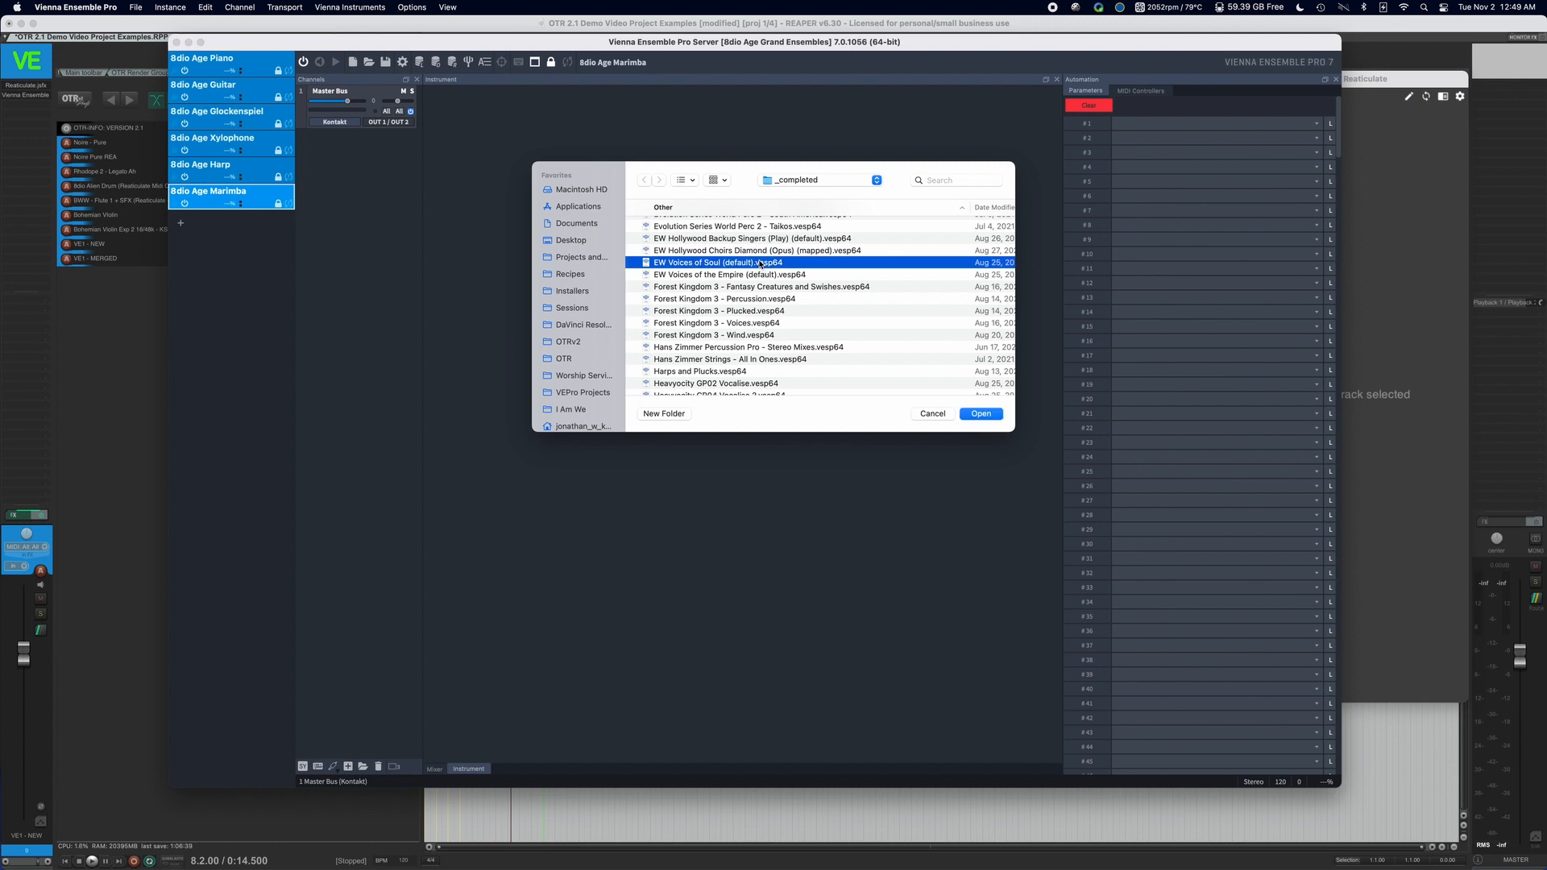
click(982, 415)
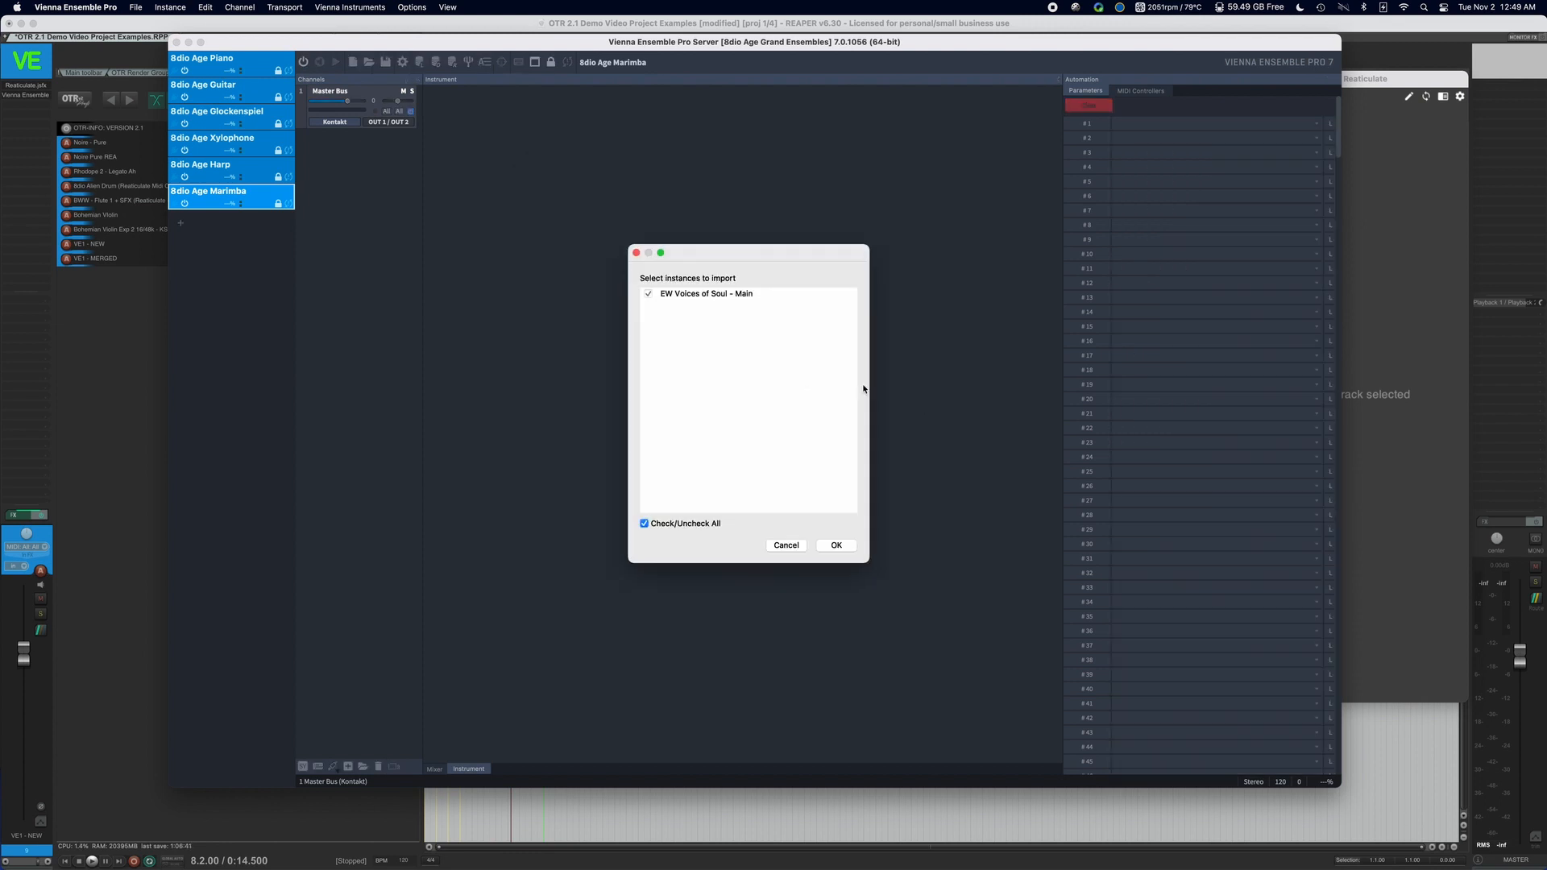
click(853, 546)
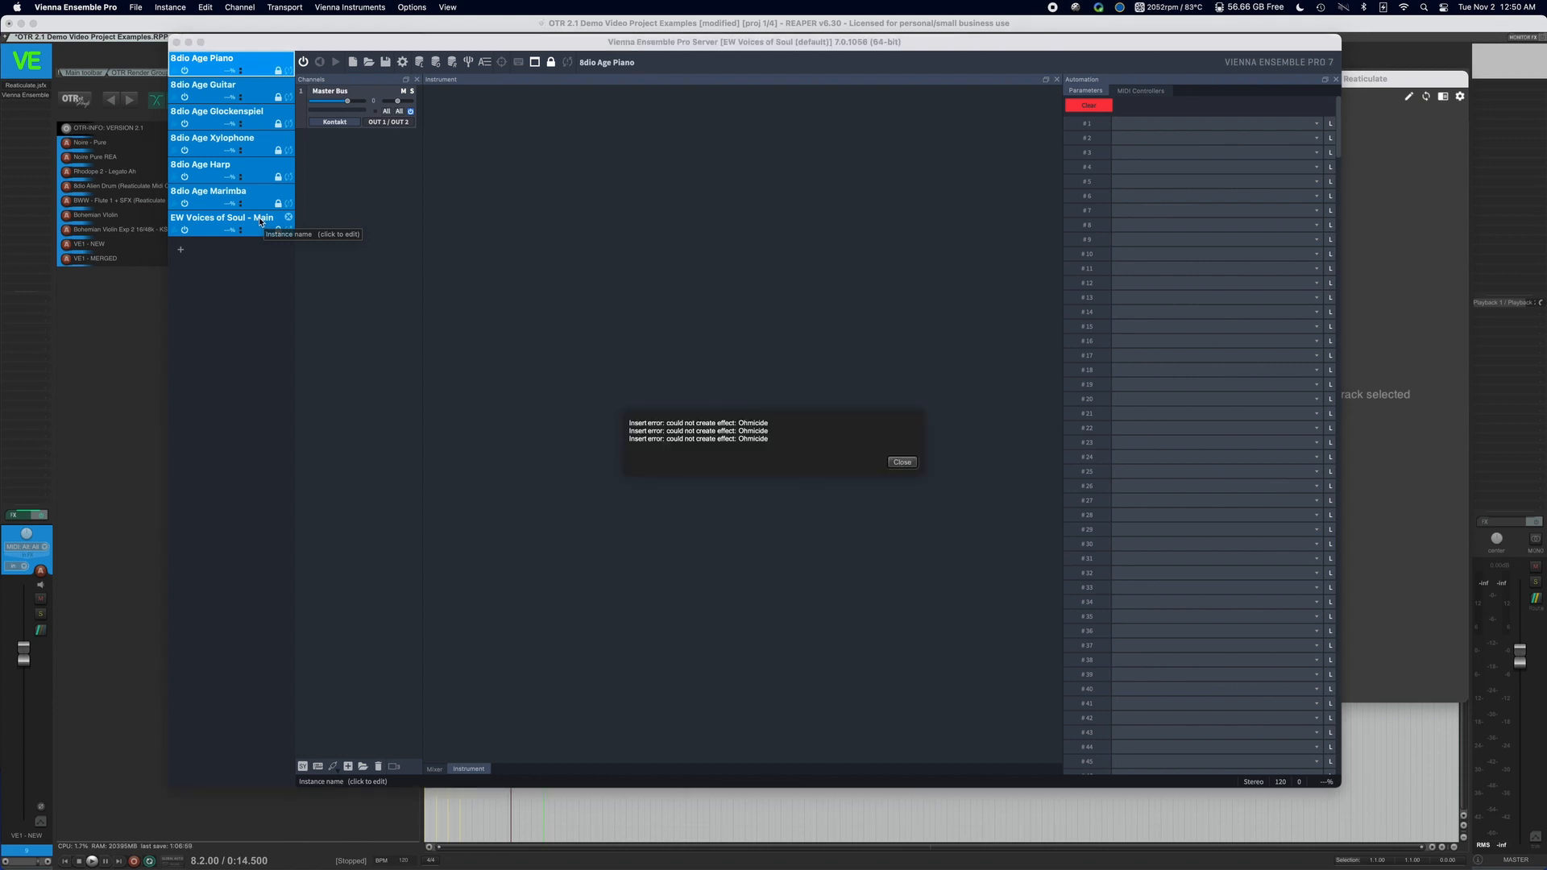
click(901, 462)
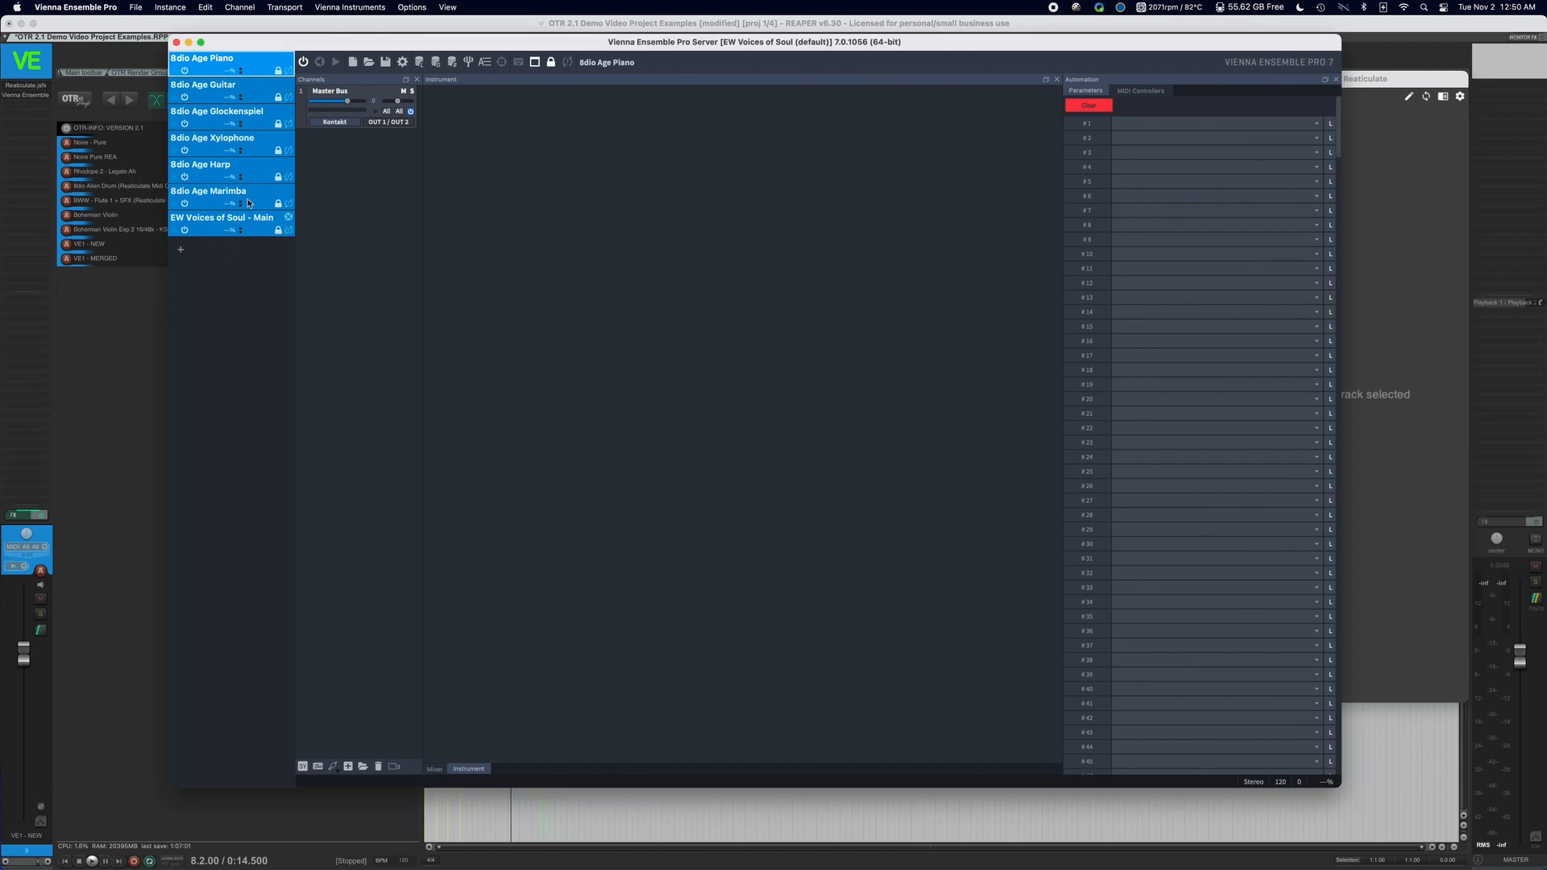
Import all the instances from Mallet Flux.vesp64: Glockenspiel, Celesta, Xylophone, Vibraphone and Marimba.
click(134, 7)
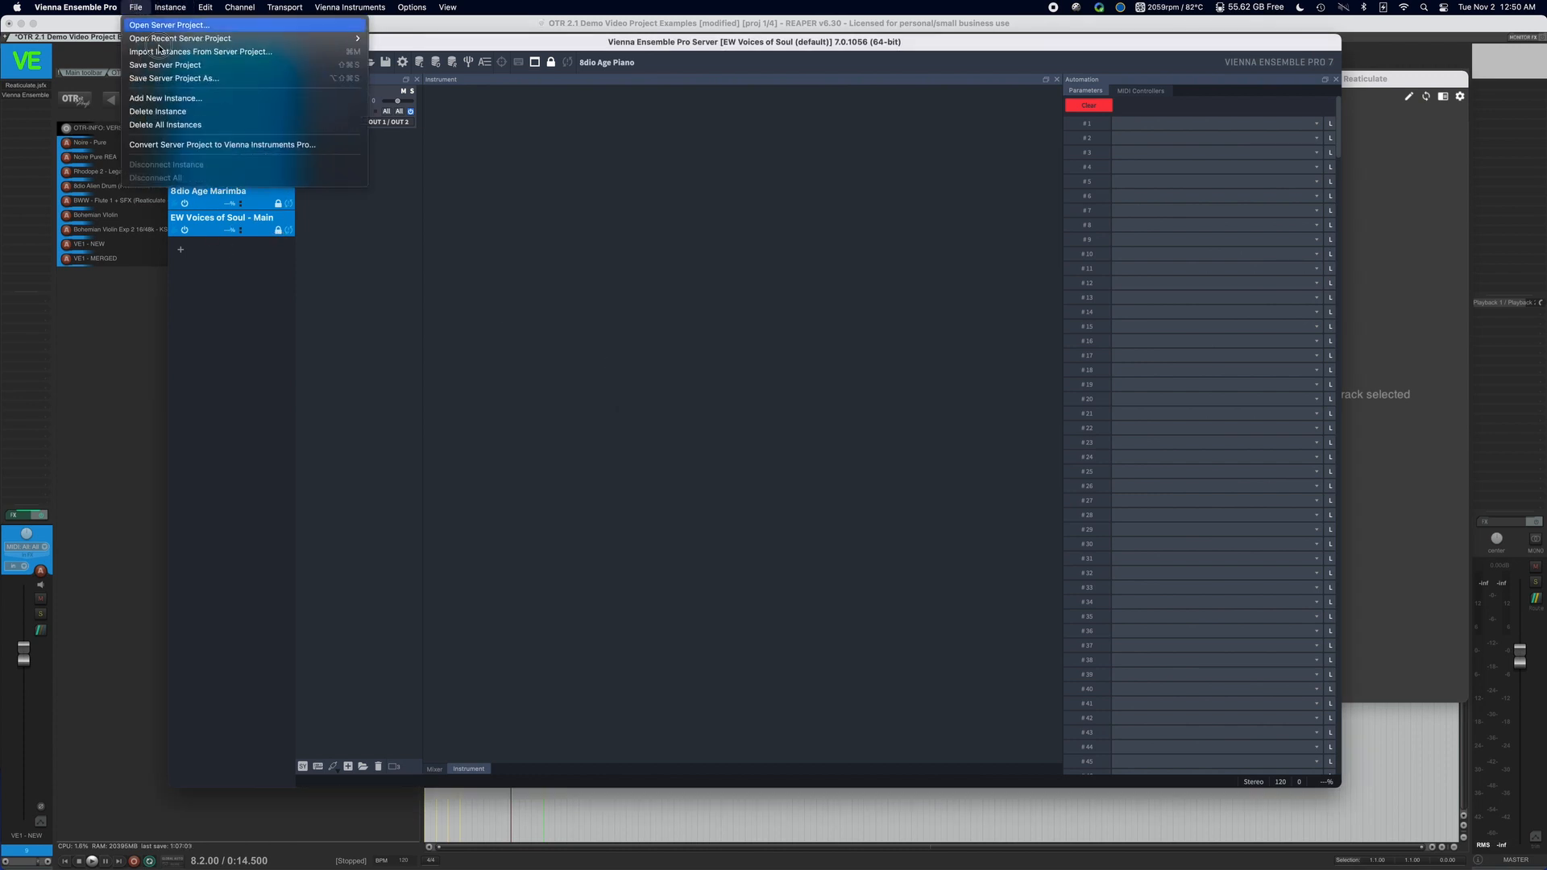
click(214, 55)
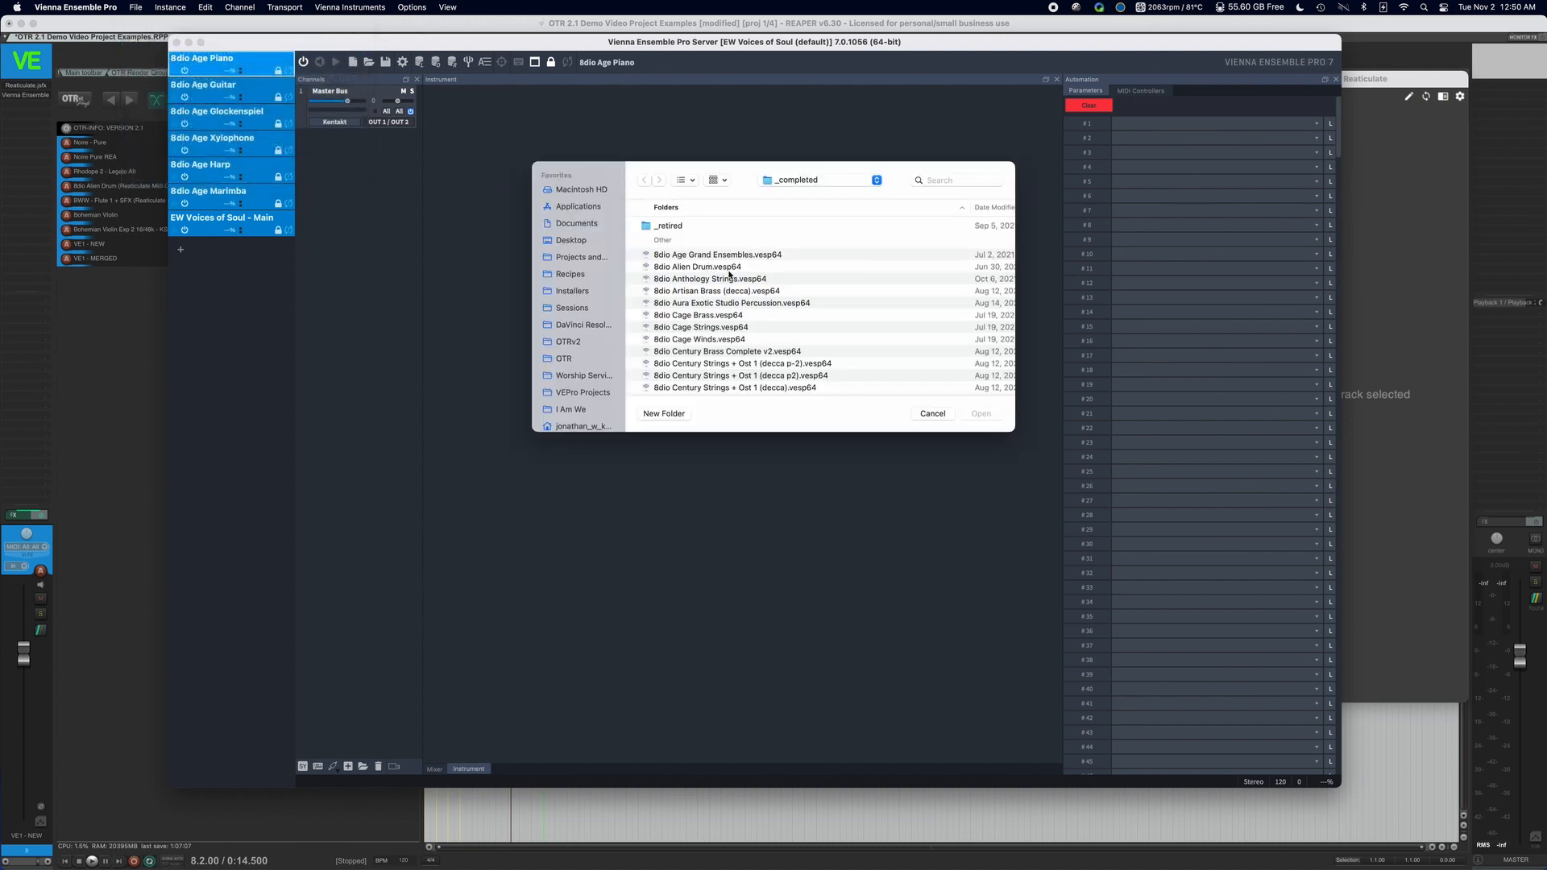
scroll(737, 306, down, 15)
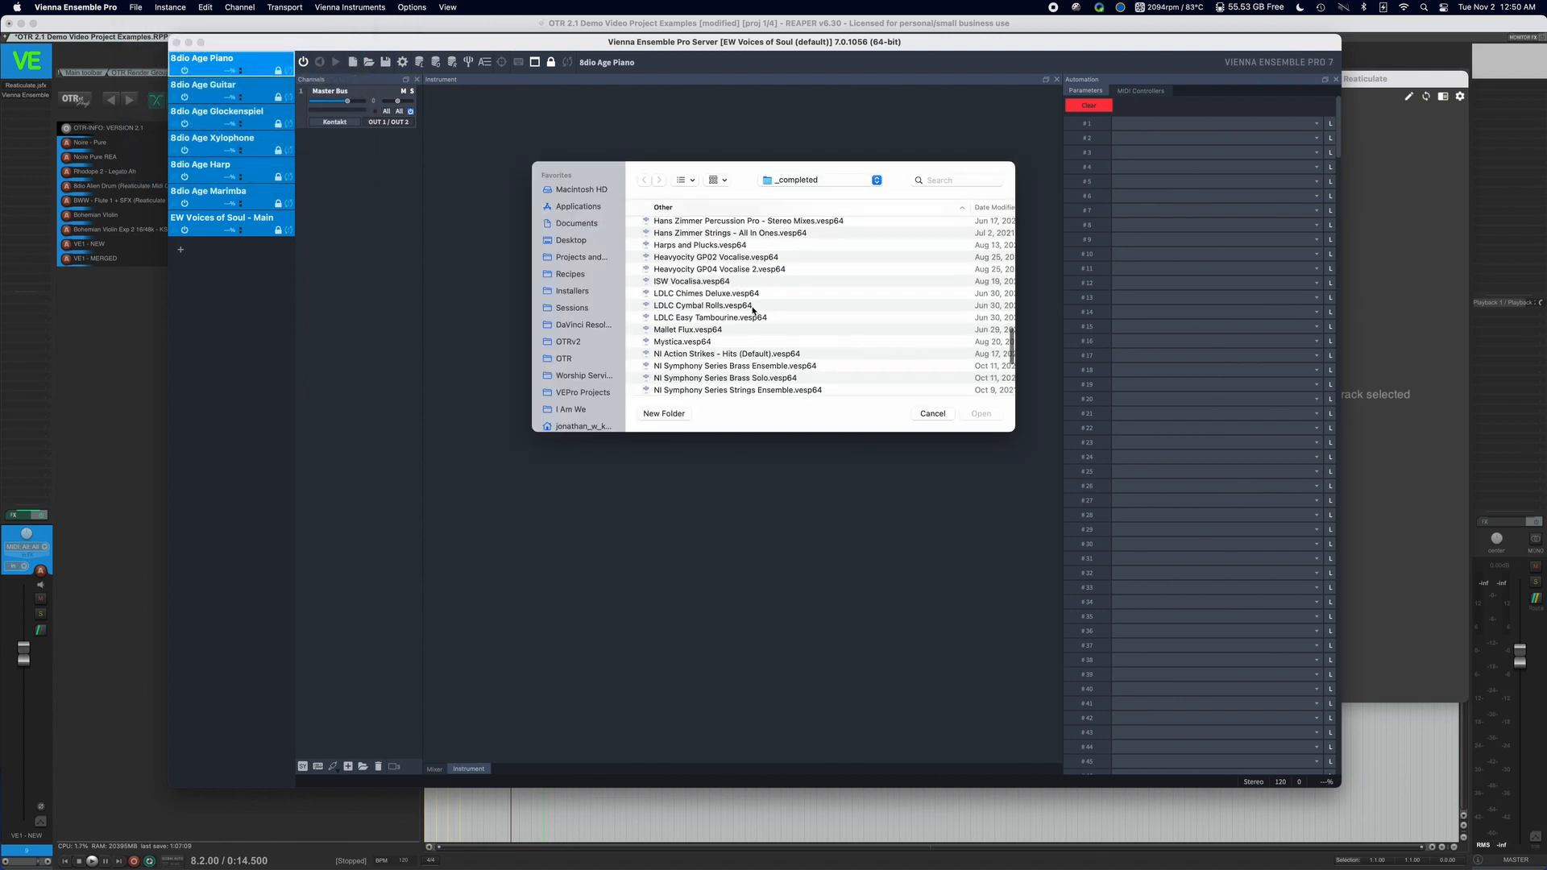
click(730, 331)
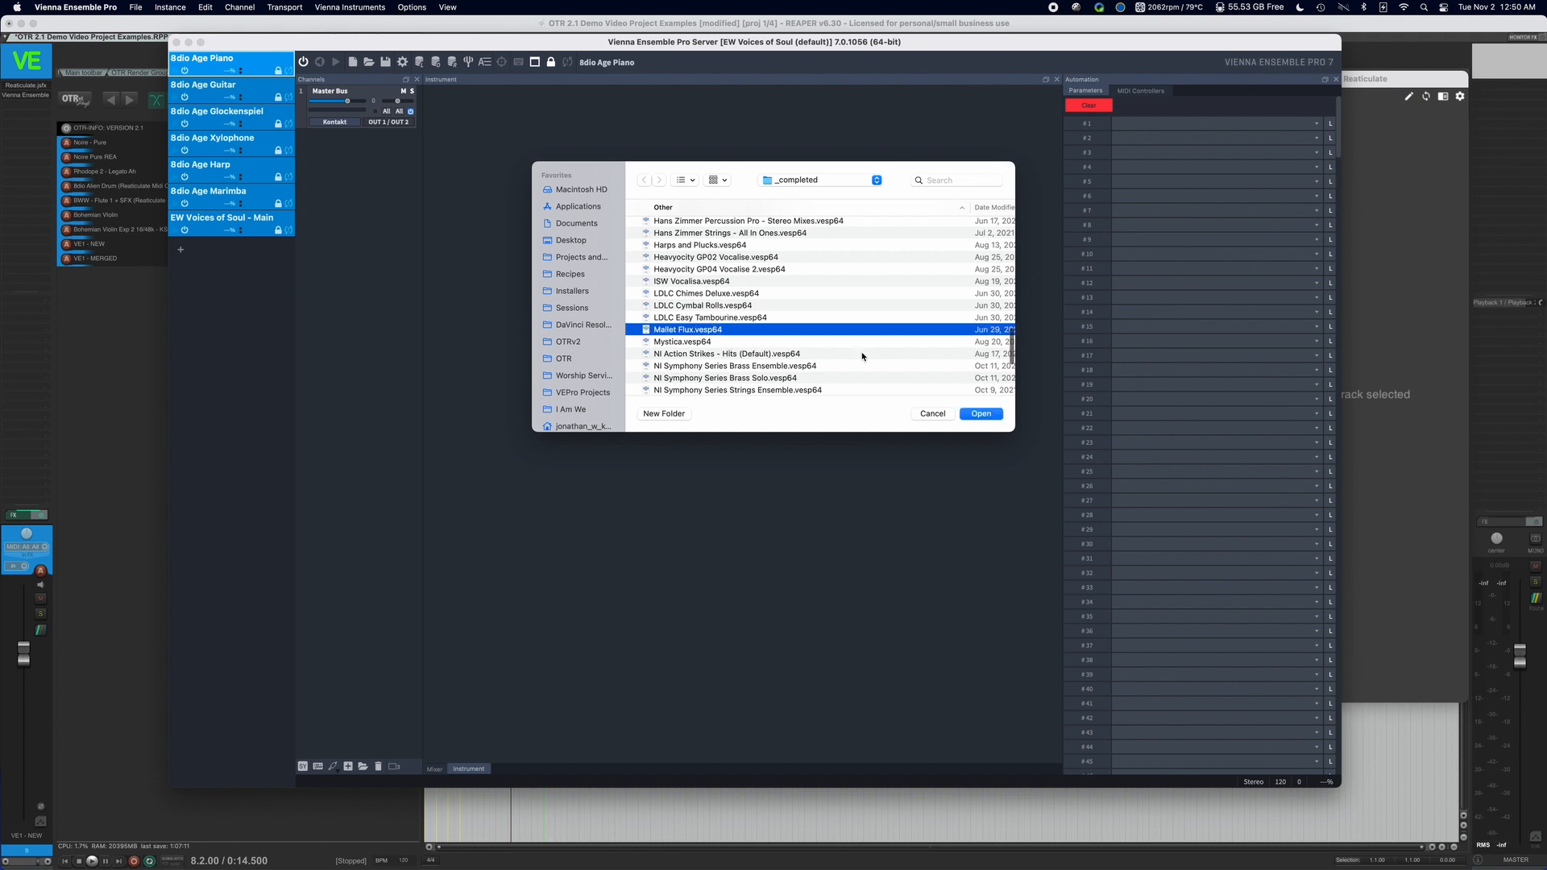
click(982, 414)
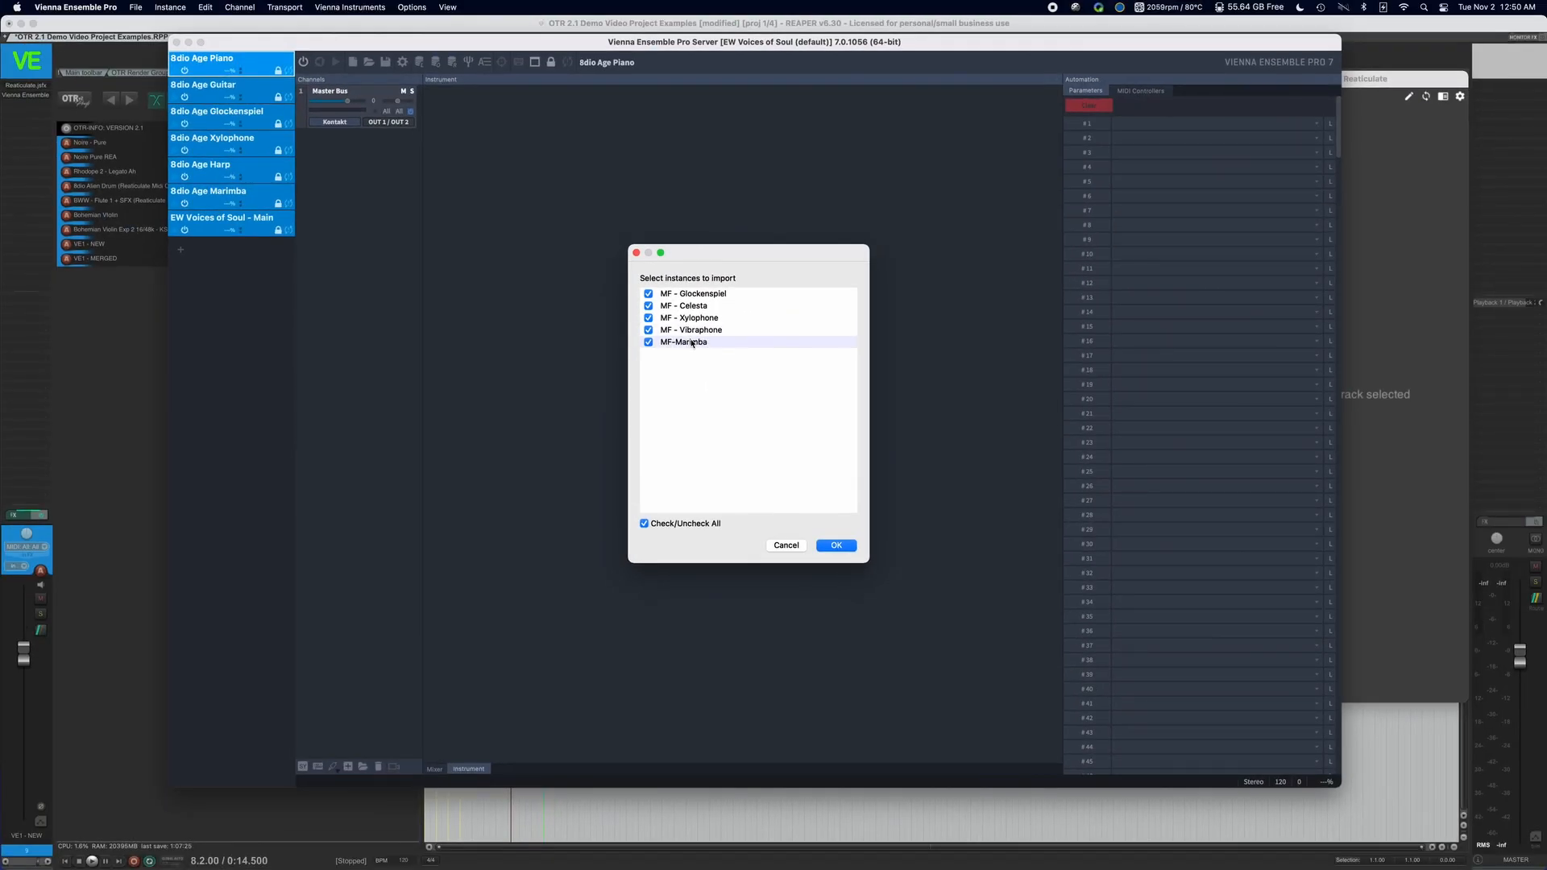
click(835, 545)
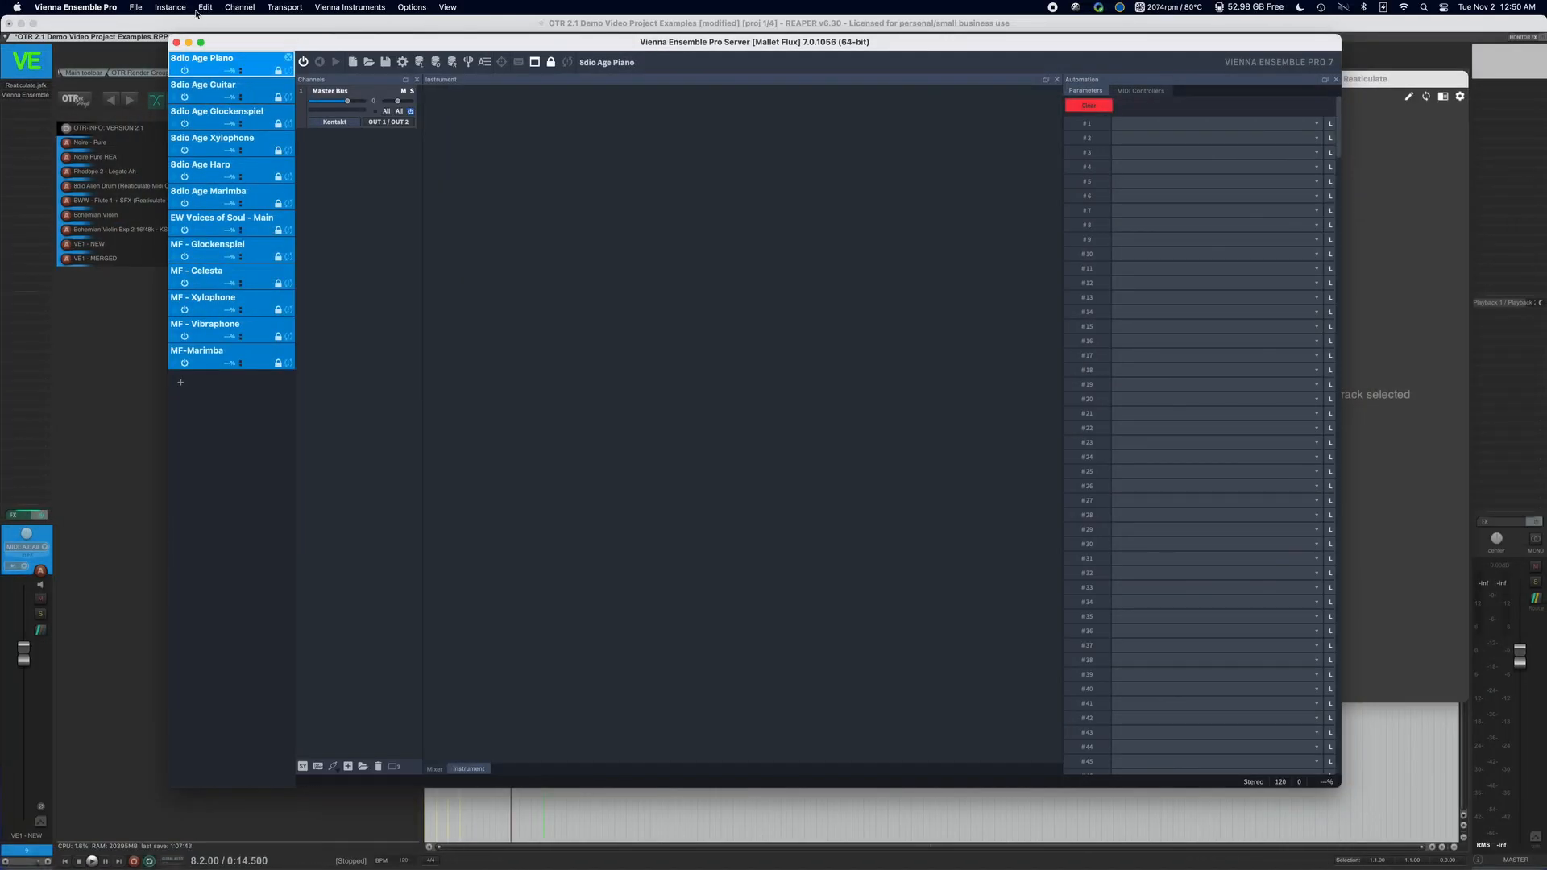
click(136, 7)
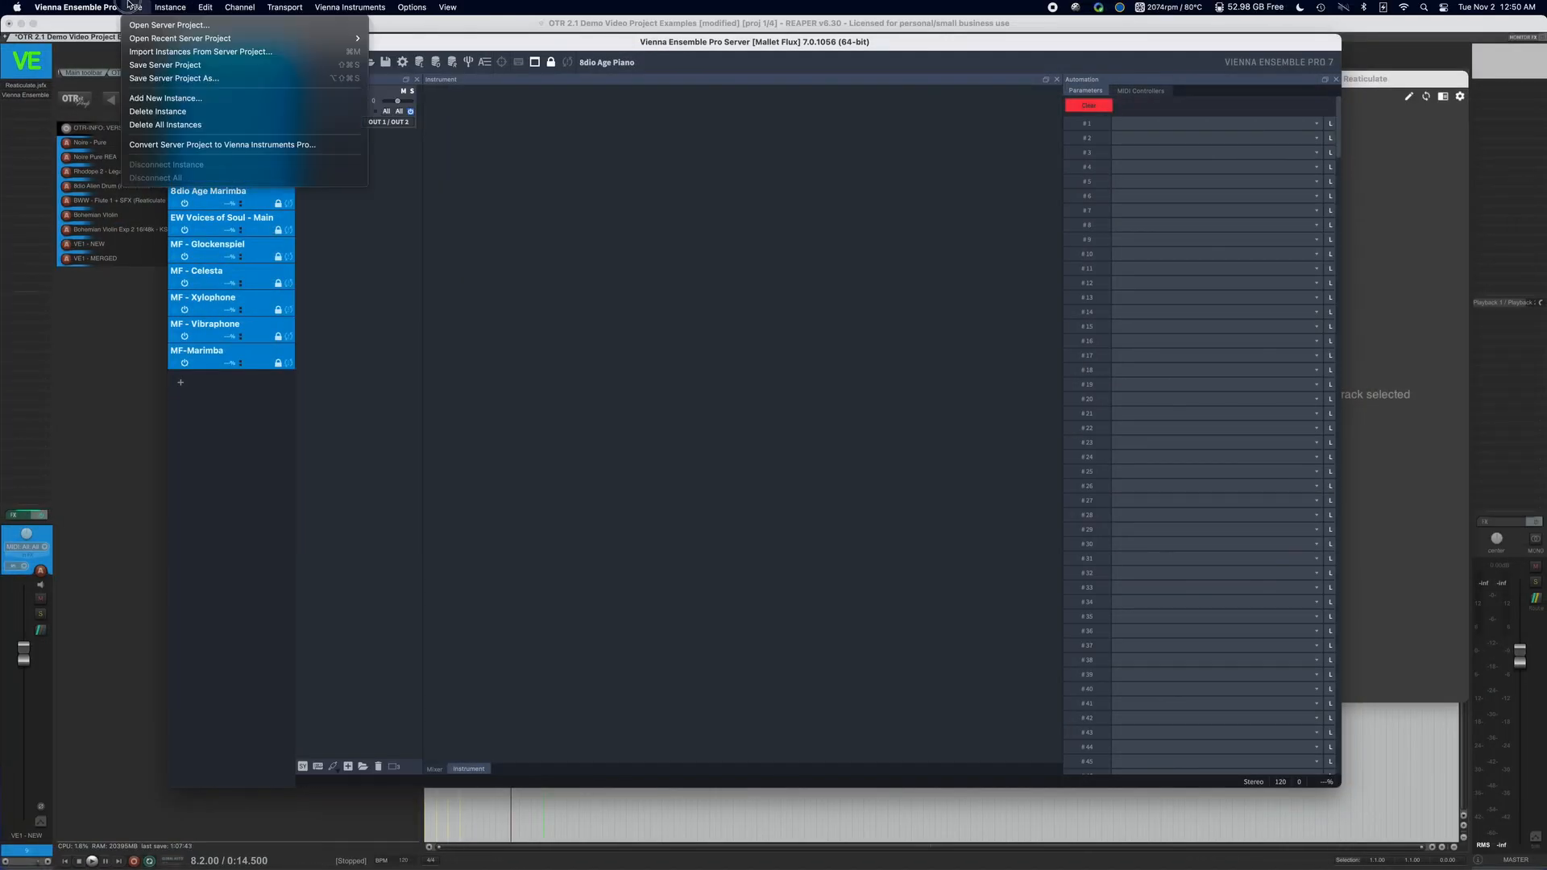
click(173, 78)
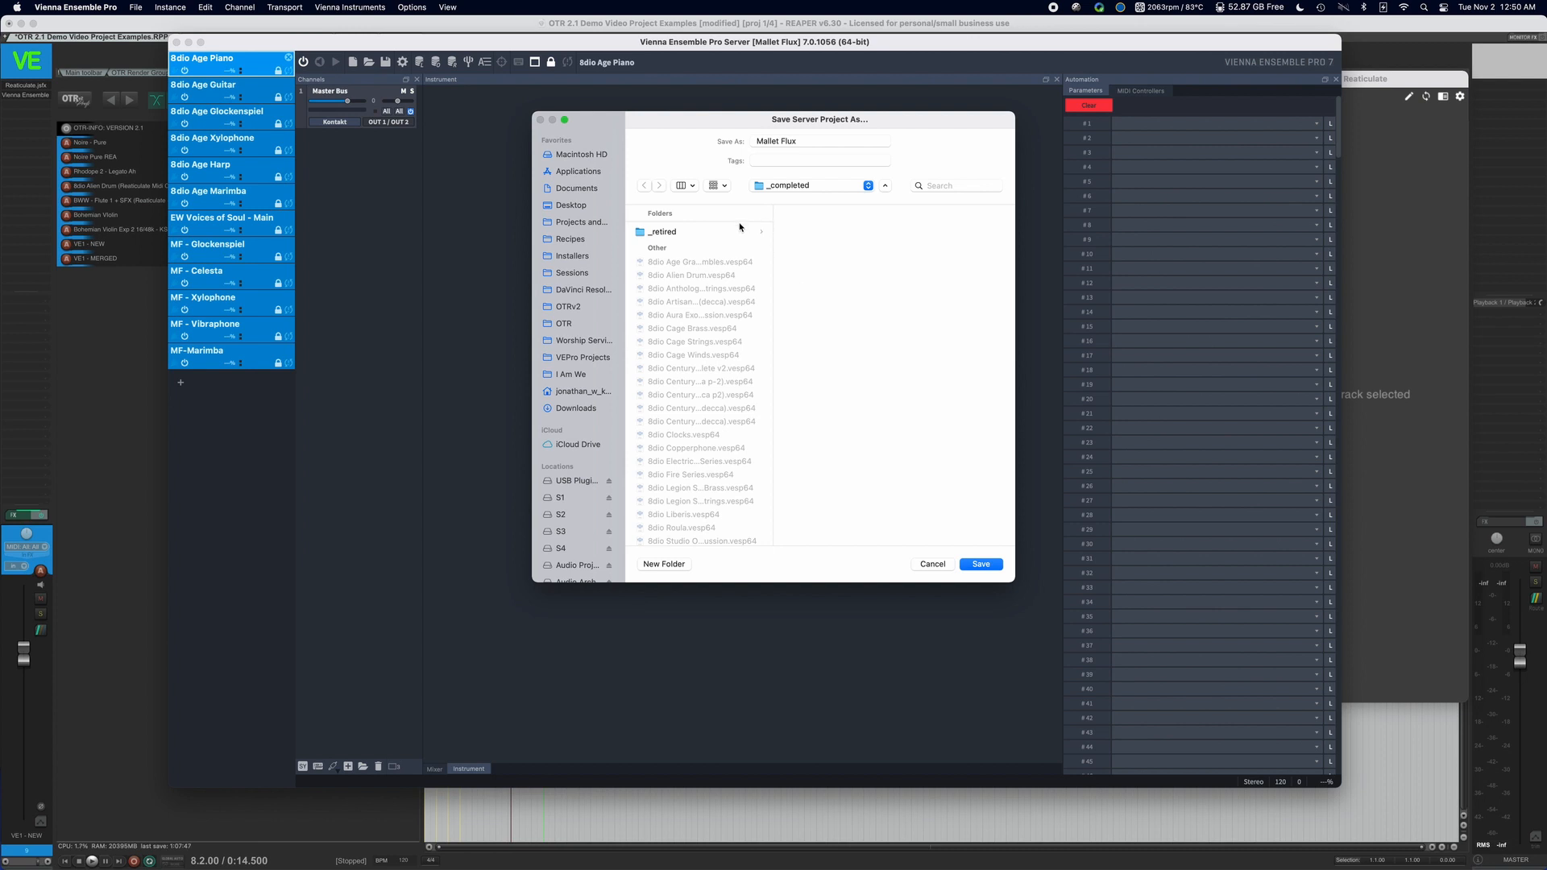
click(933, 566)
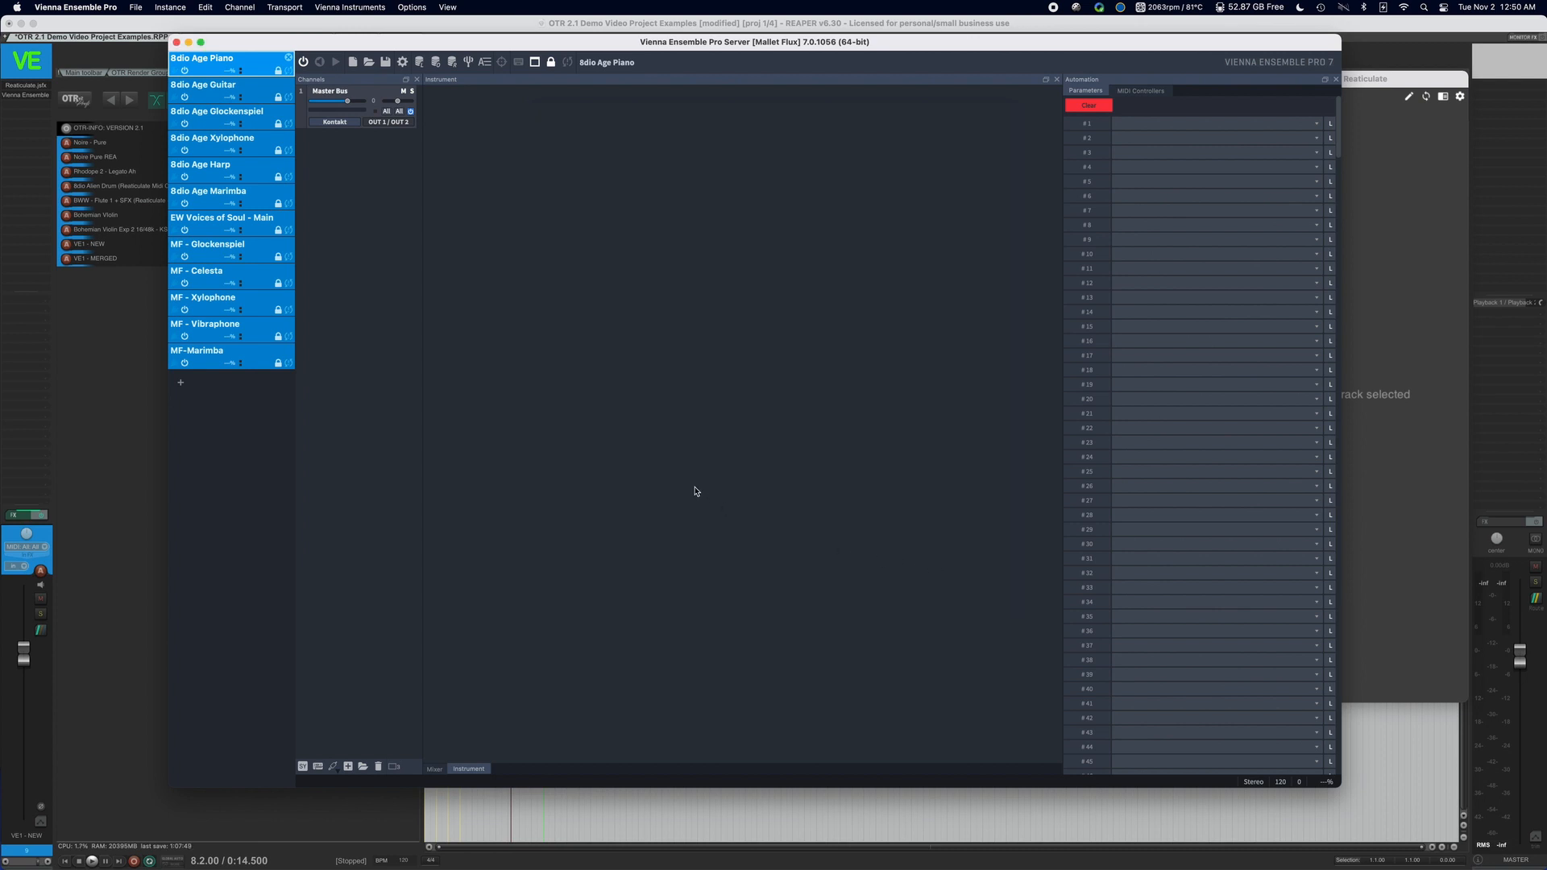